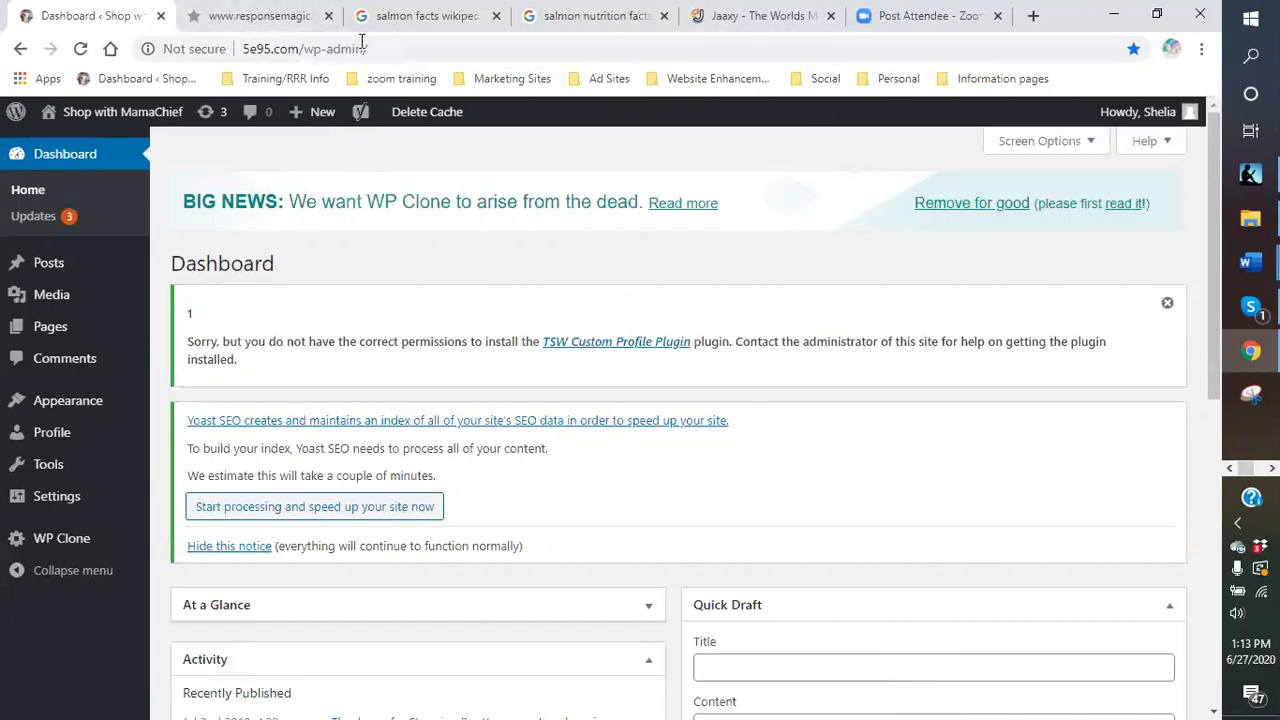
# Close the old ResponseMagic tab and load the control panel from the Marketing Sites bookmarks in a new tab.
pyautogui.click(329, 17)
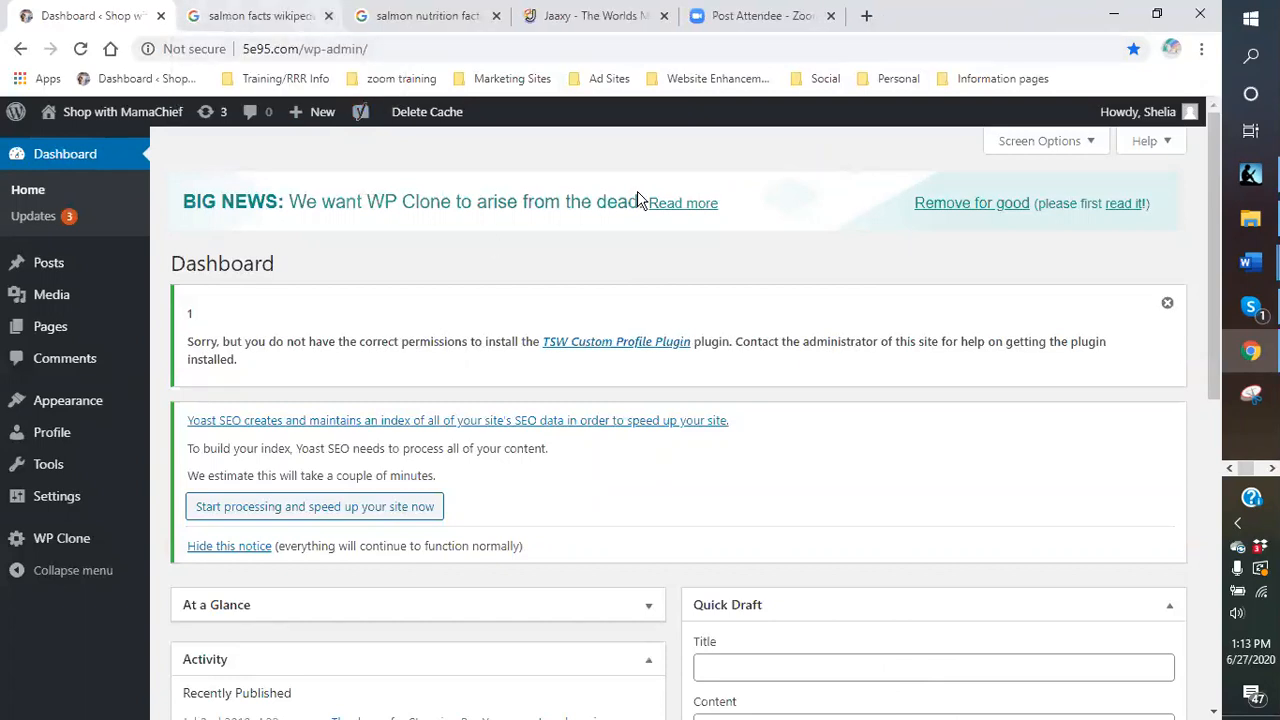
pyautogui.click(867, 16)
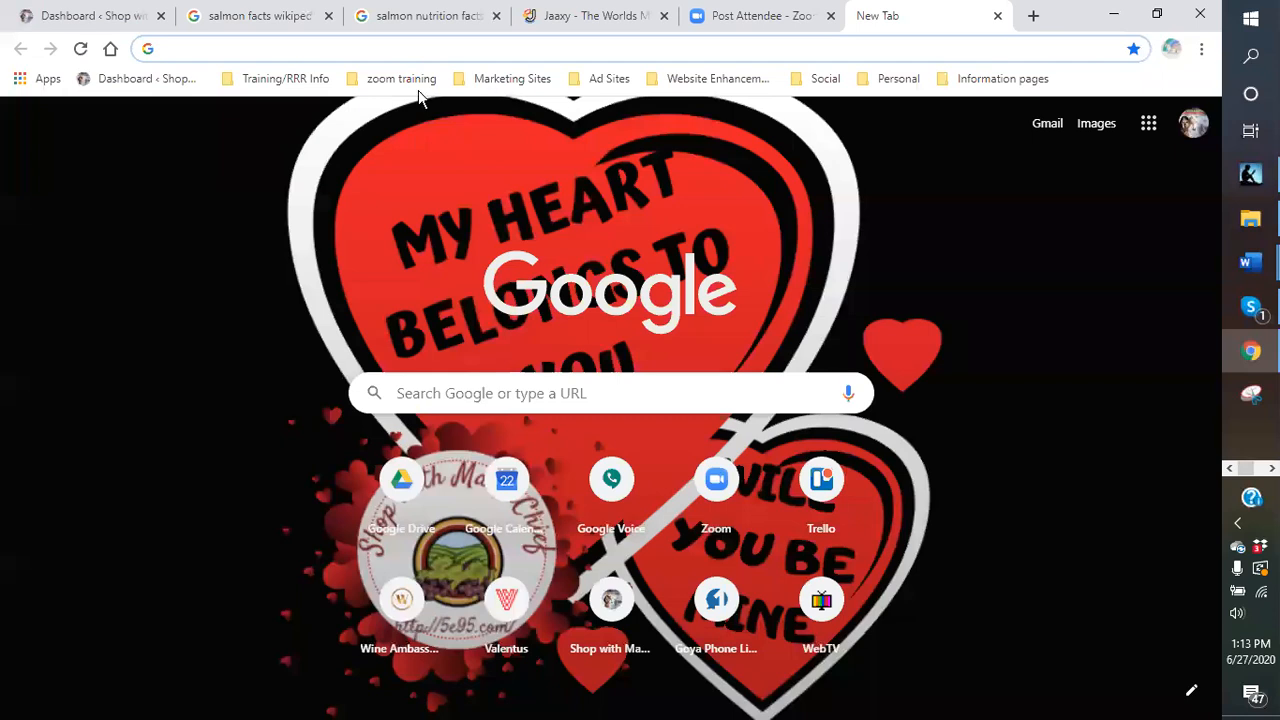
pyautogui.click(497, 84)
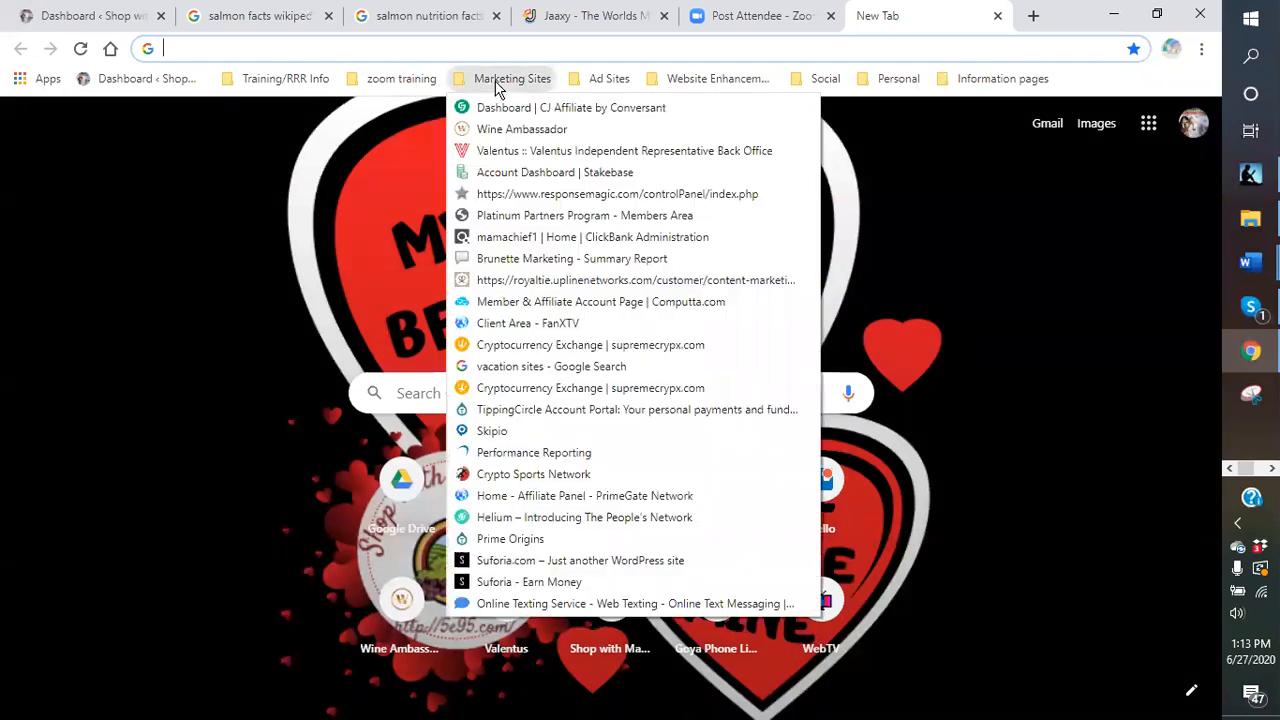
pyautogui.click(543, 197)
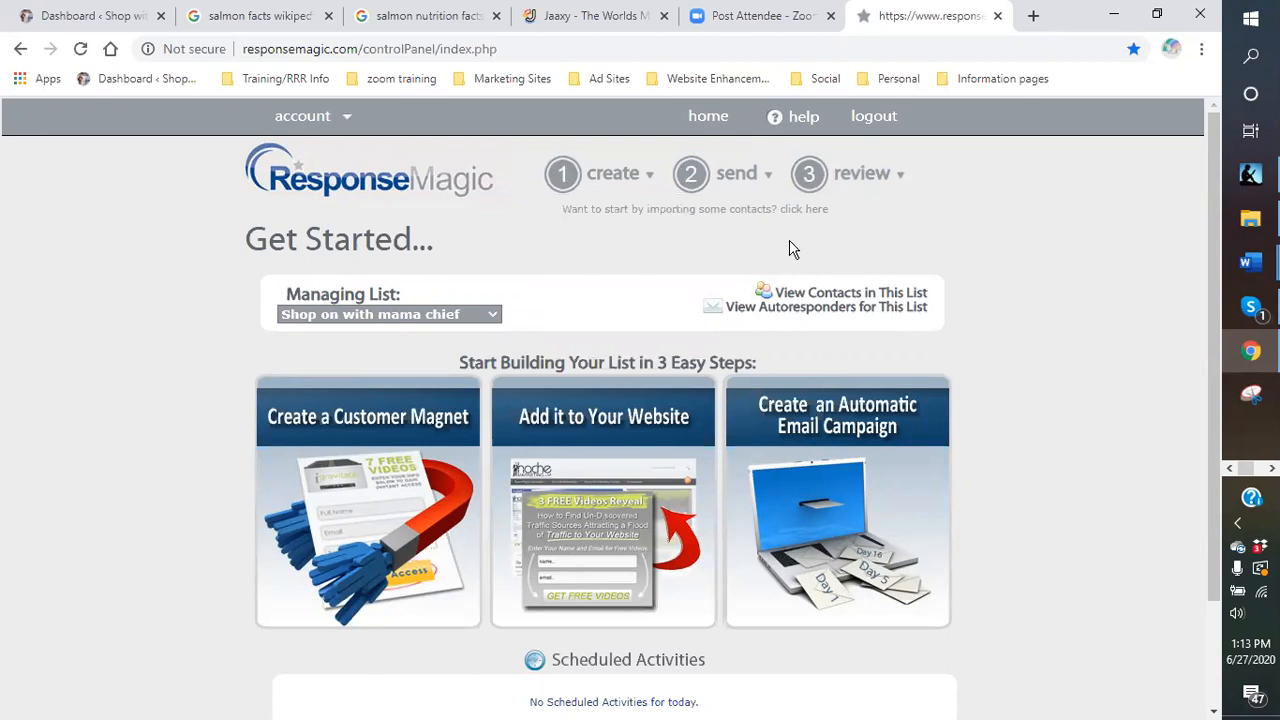
# Show the create menu's Email List, SMS List and Opt-In Form options.
pyautogui.moveTo(632, 180)
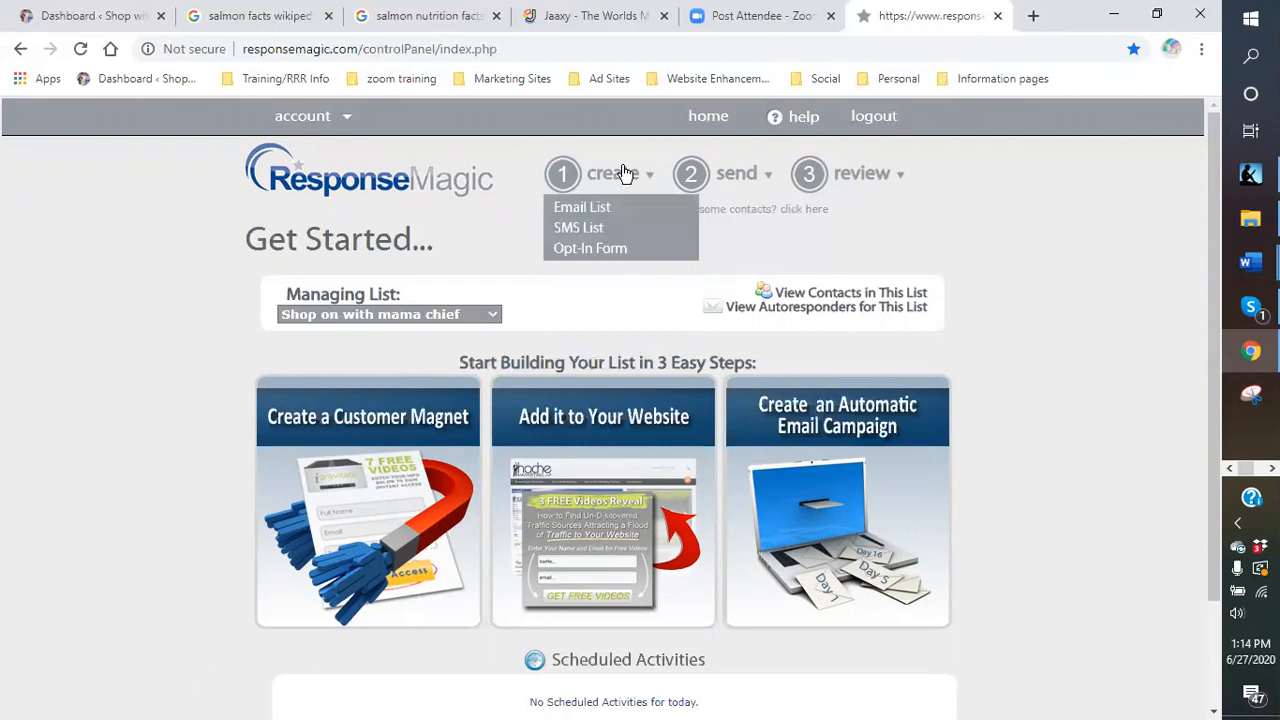
# Start a new opt-in form and pick the vmarketingprospects list from the existing lists.
pyautogui.click(594, 257)
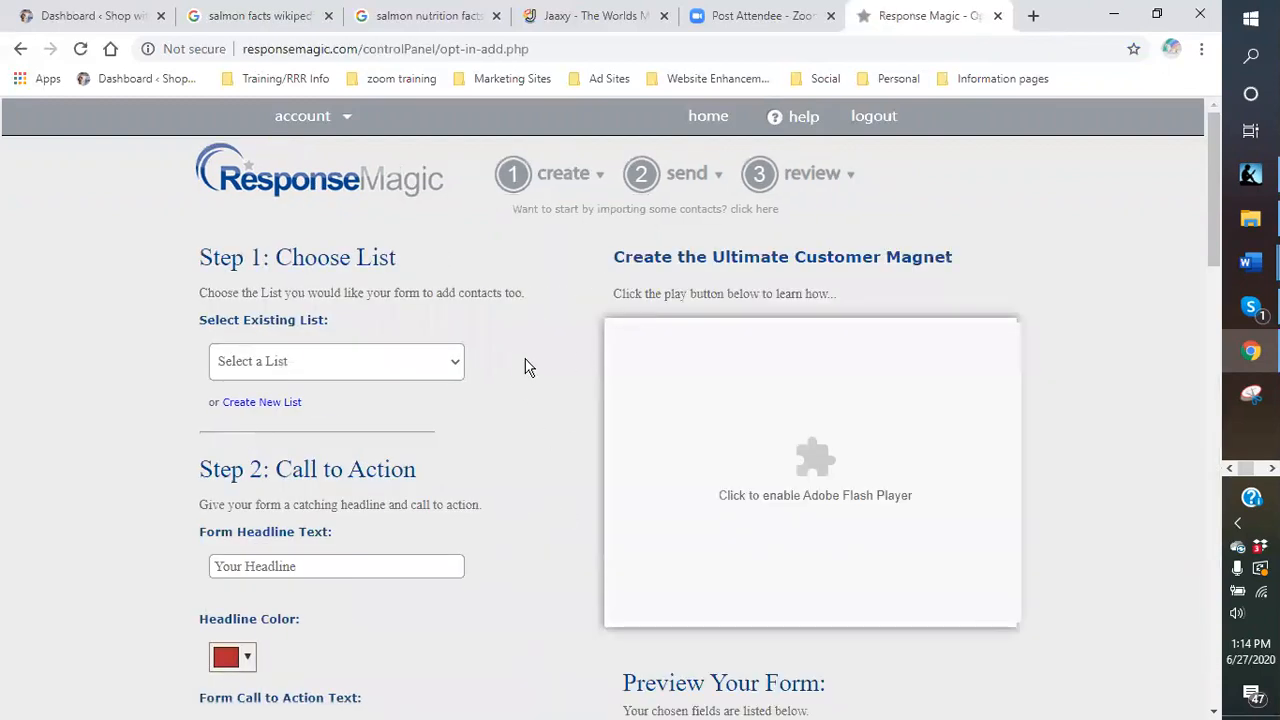
pyautogui.scroll(-1, 523, 366)
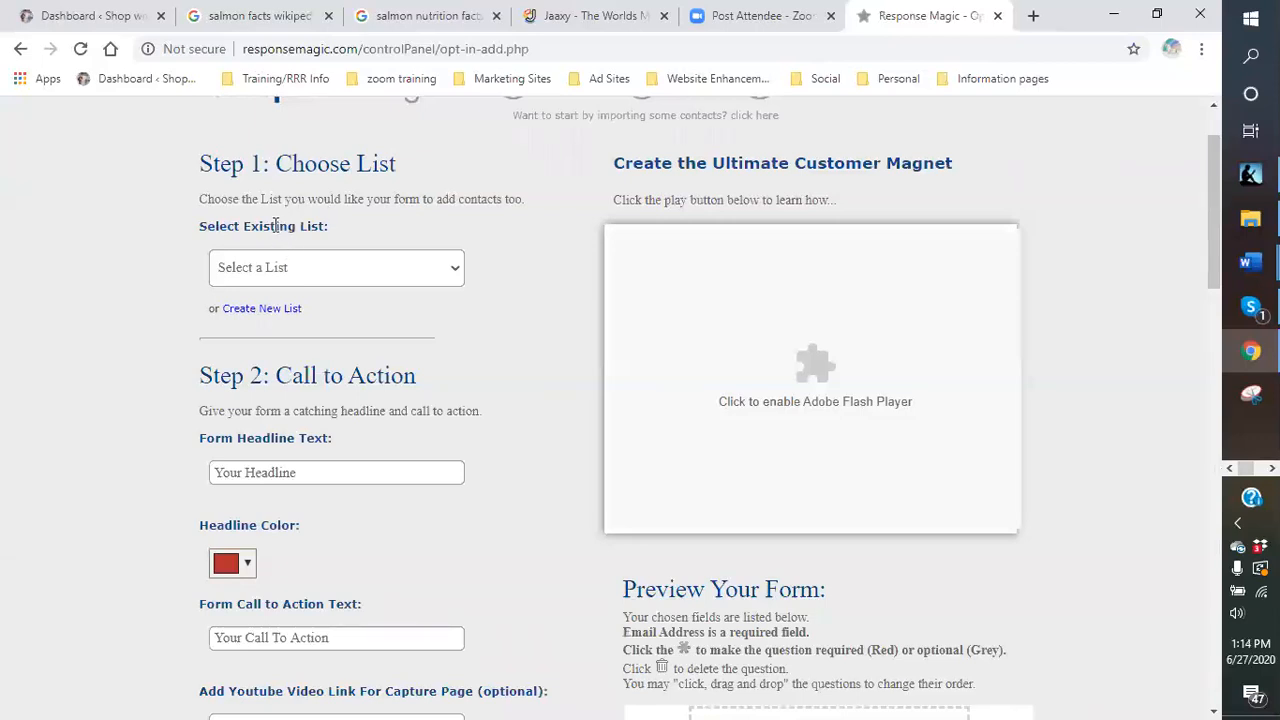
pyautogui.click(452, 274)
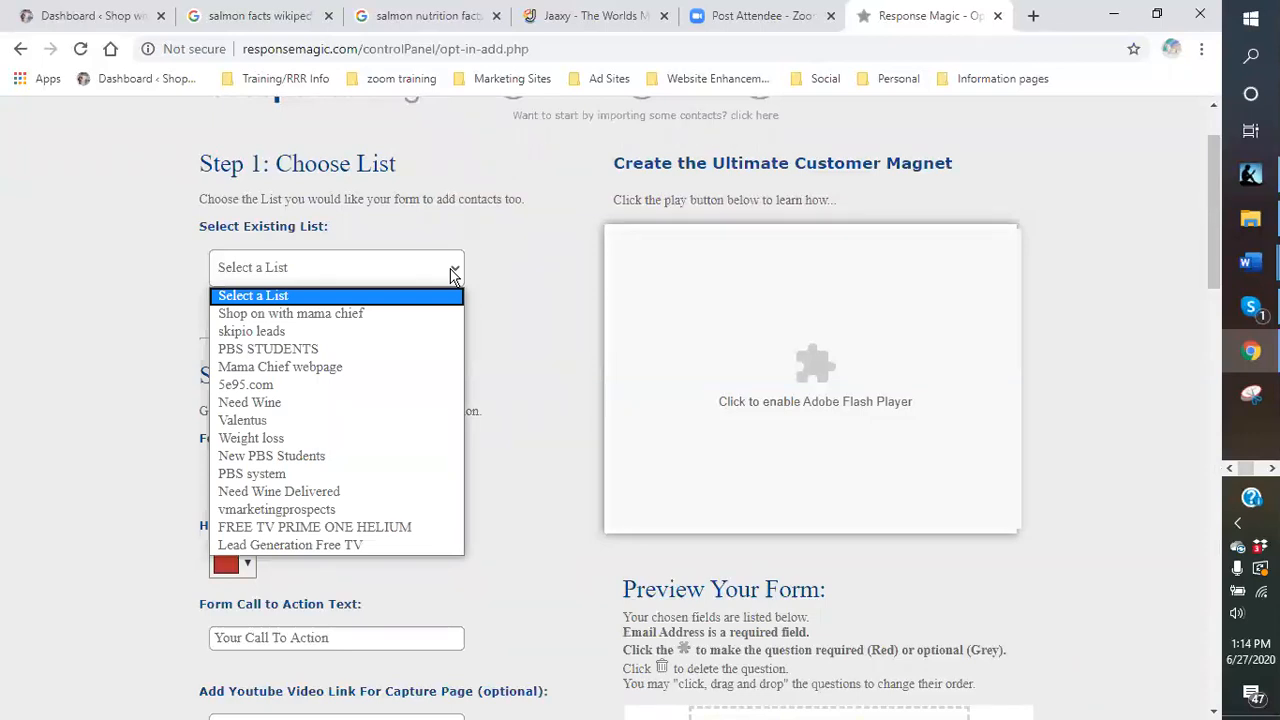
pyautogui.click(452, 274)
pyautogui.click(314, 270)
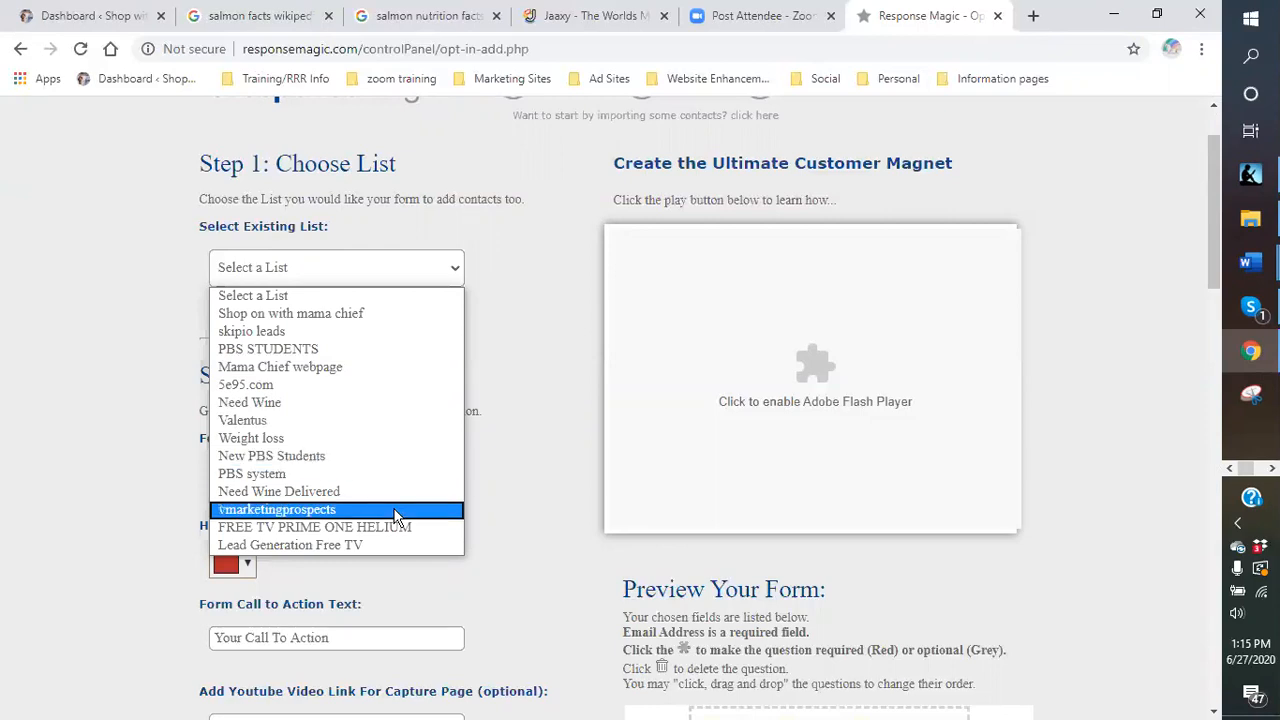
pyautogui.click(329, 511)
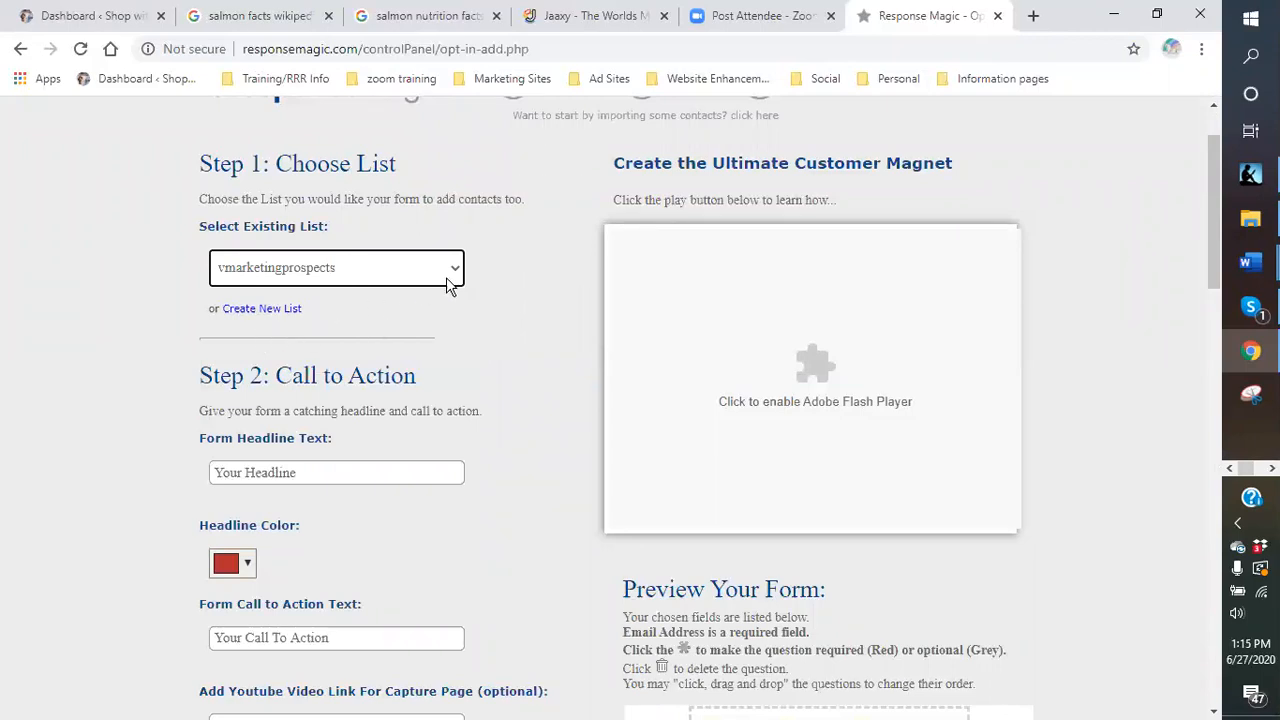
# Create a new contact list named 'BLUE SCORPION VENOM'.
pyautogui.click(283, 312)
pyautogui.click(277, 385)
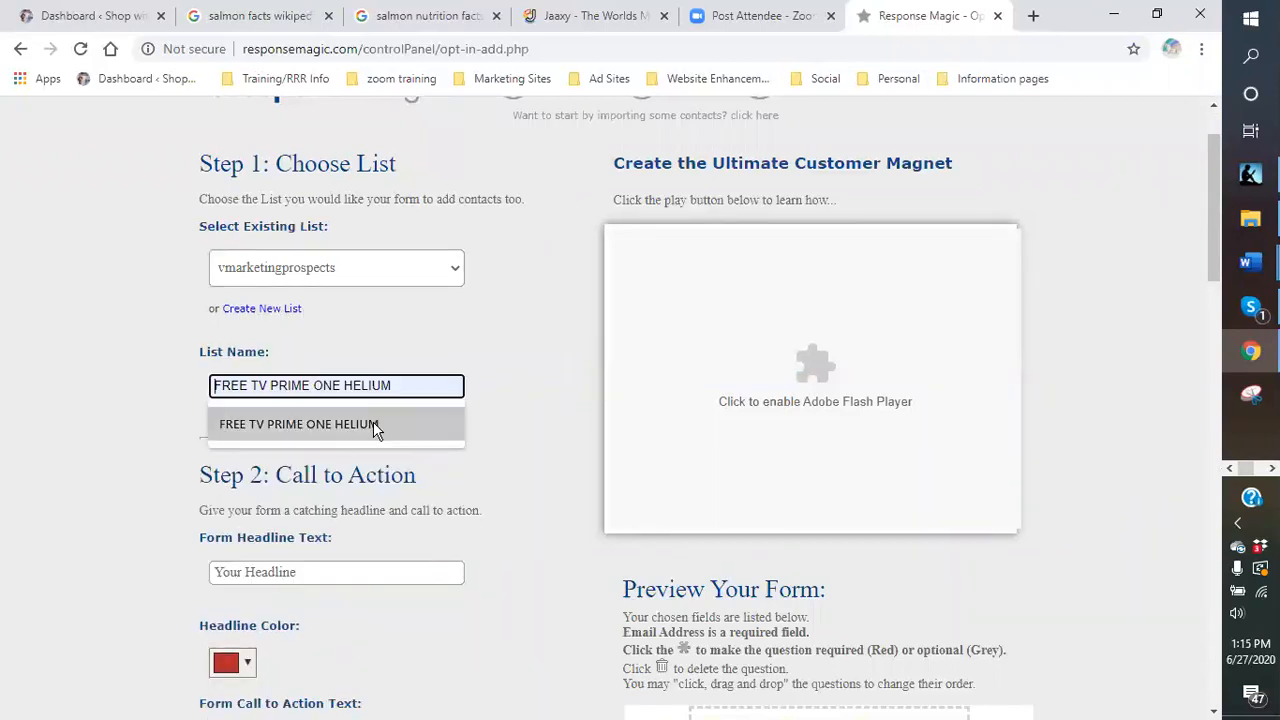
pyautogui.write('BLUE ')
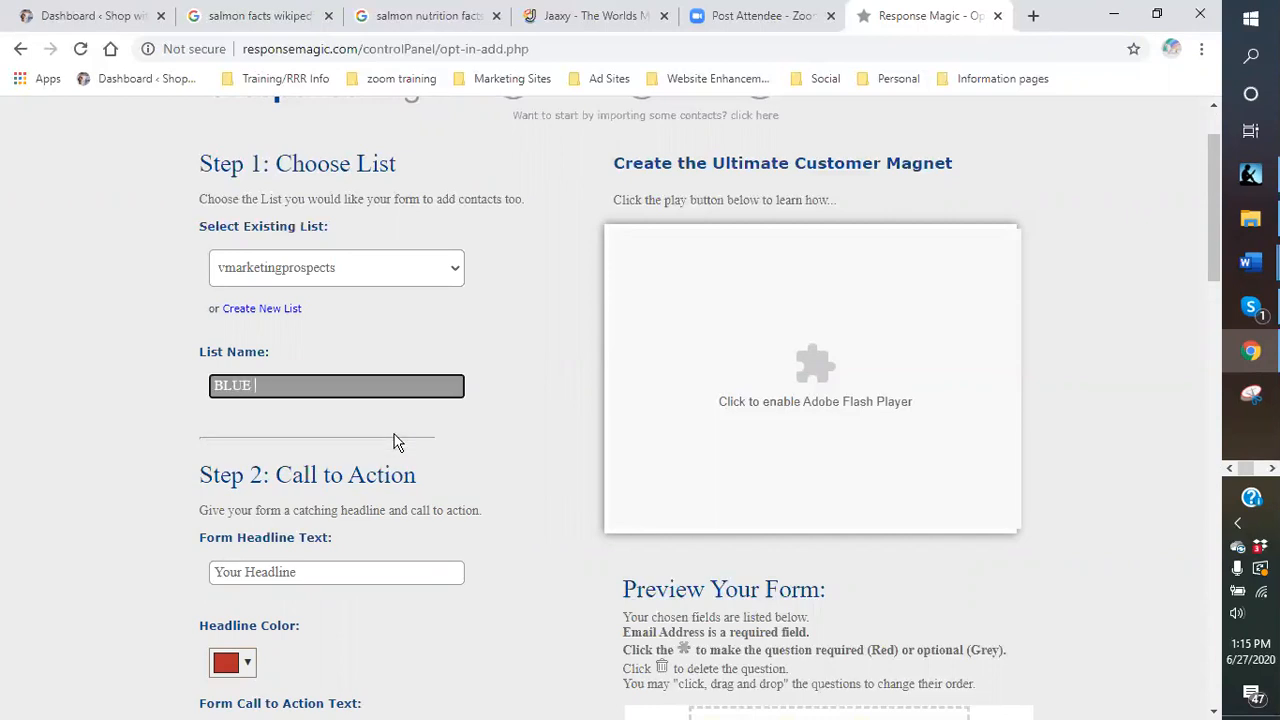
pyautogui.write('SCORPION VENOM')
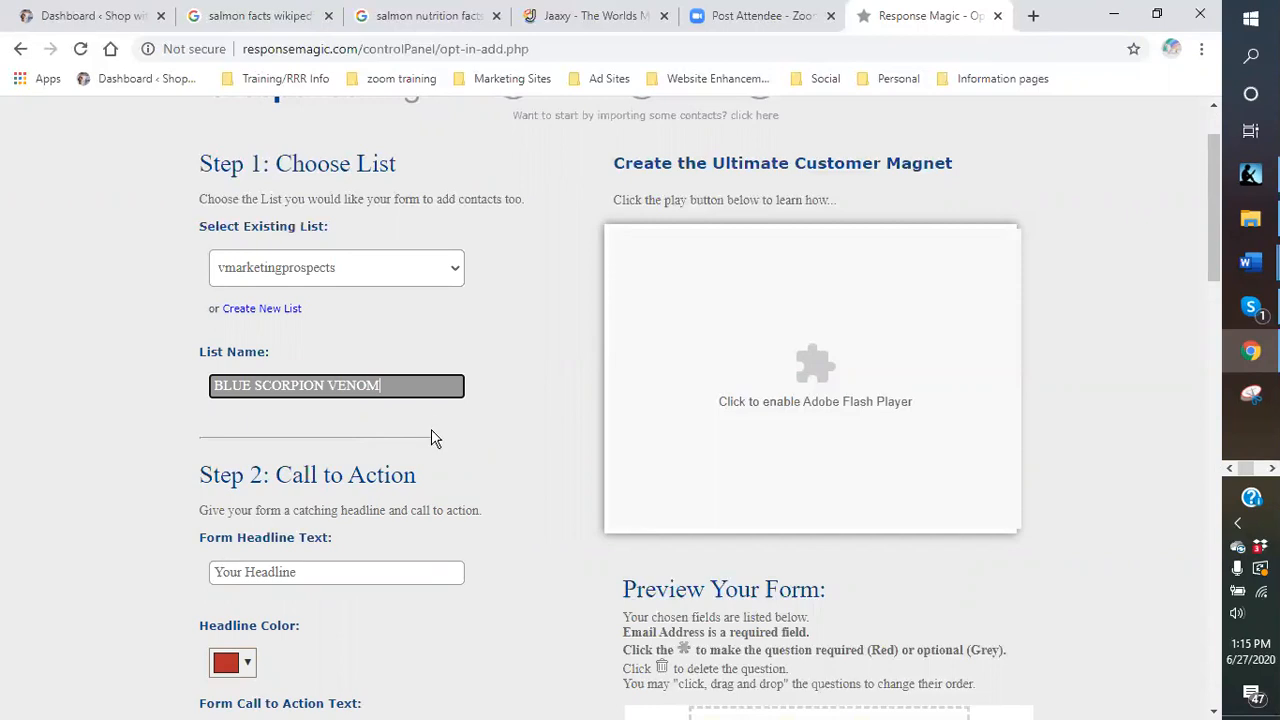
pyautogui.click(431, 437)
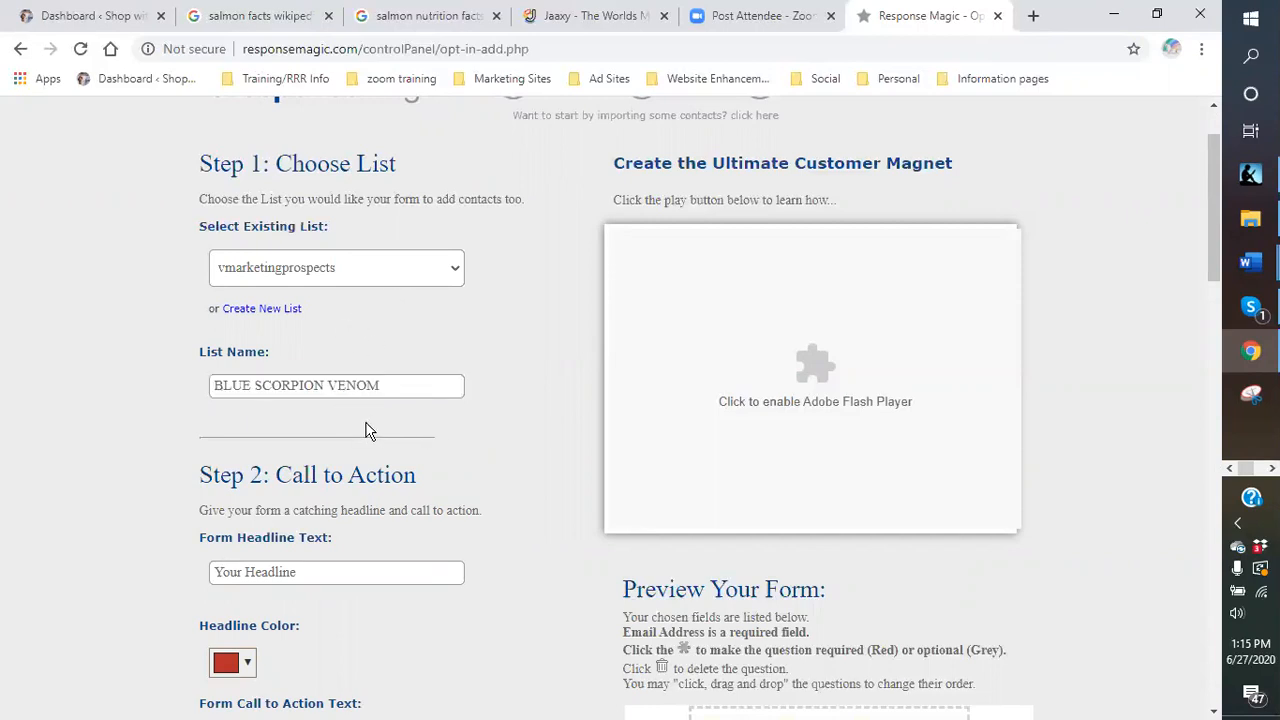
pyautogui.click(405, 388)
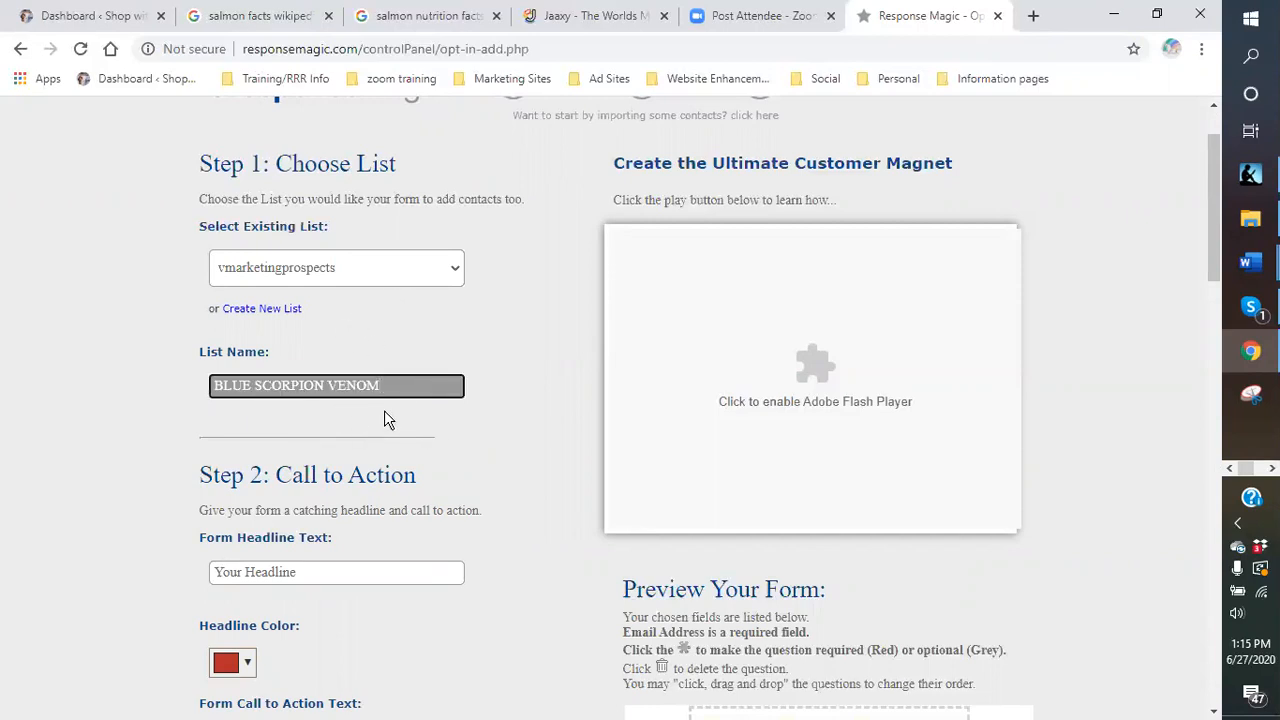
pyautogui.click(384, 410)
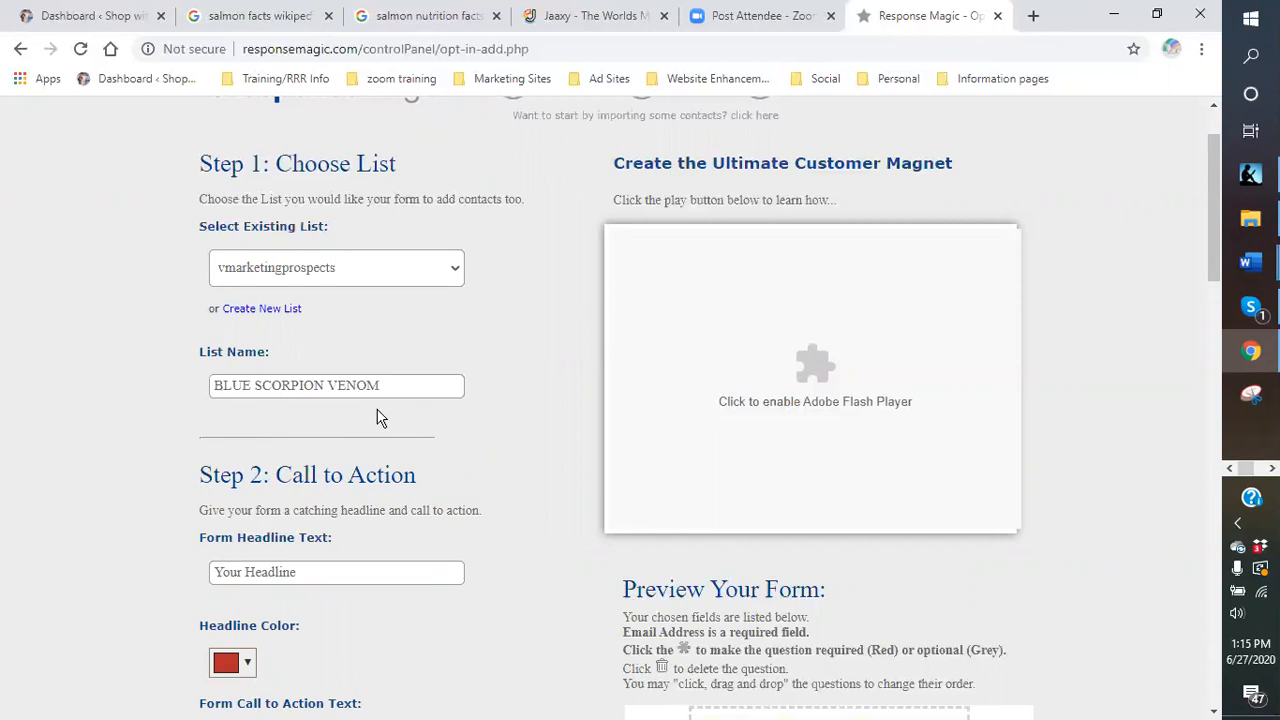
# Reset the Select Existing List choice back to none.
pyautogui.scroll(-1, 375, 420)
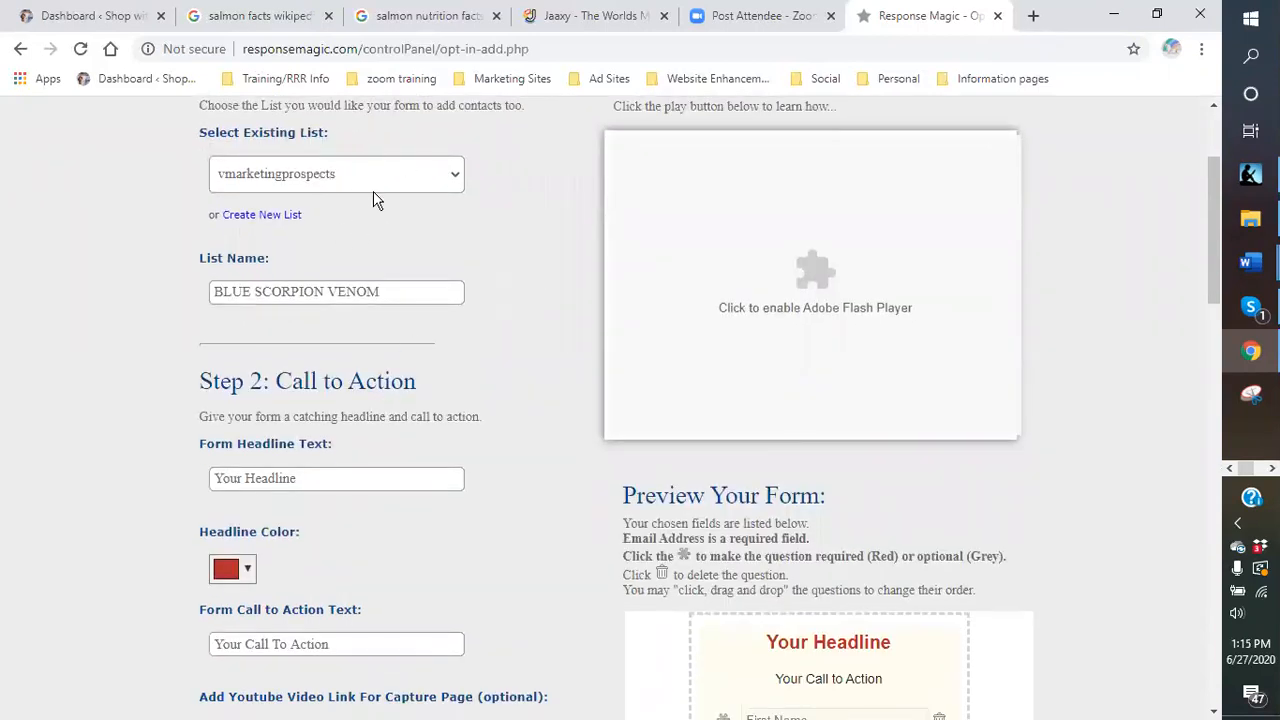
pyautogui.click(448, 180)
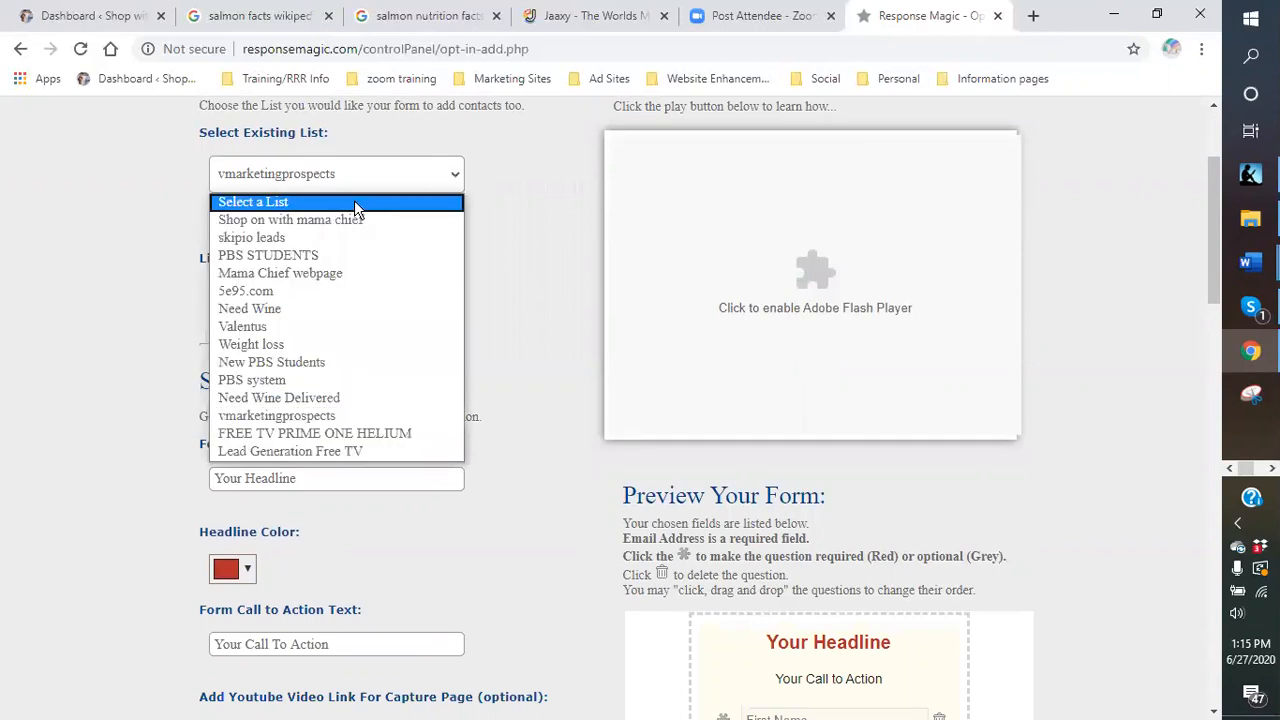
pyautogui.click(313, 203)
pyautogui.click(426, 291)
pyautogui.click(407, 330)
# Clear the default form headline text.
pyautogui.scroll(-1, 428, 335)
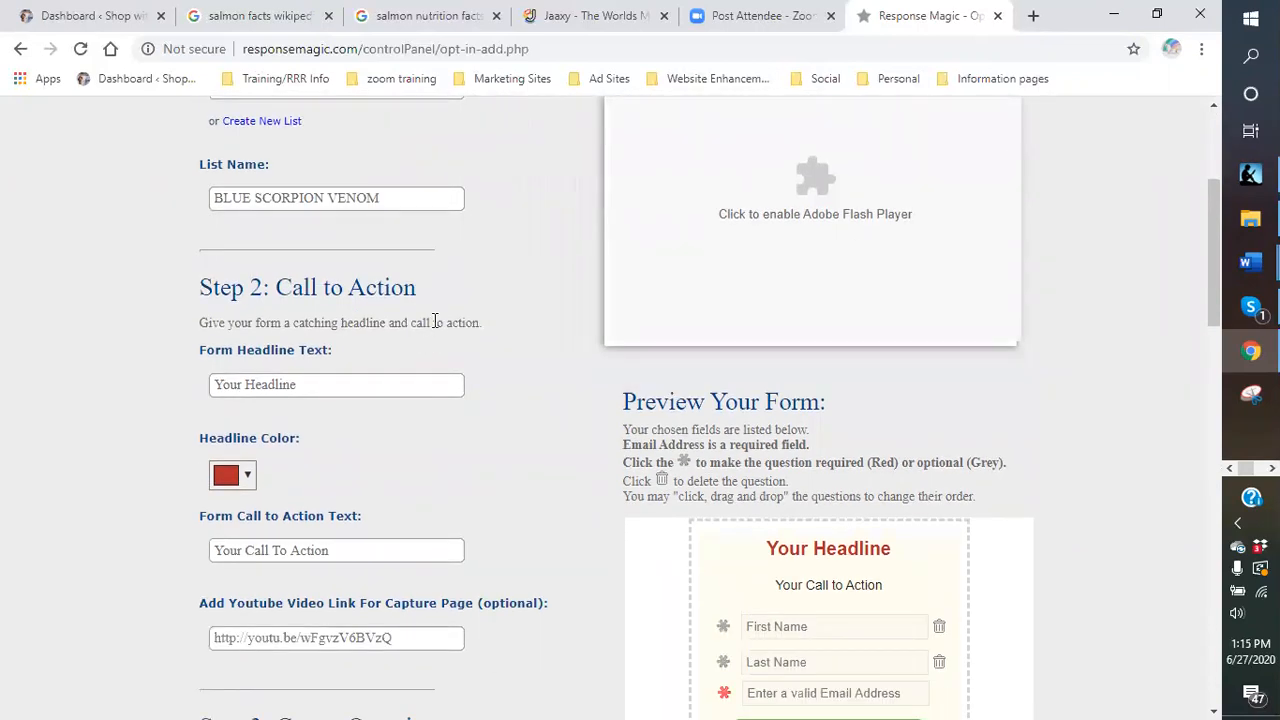
pyautogui.scroll(-1, 492, 328)
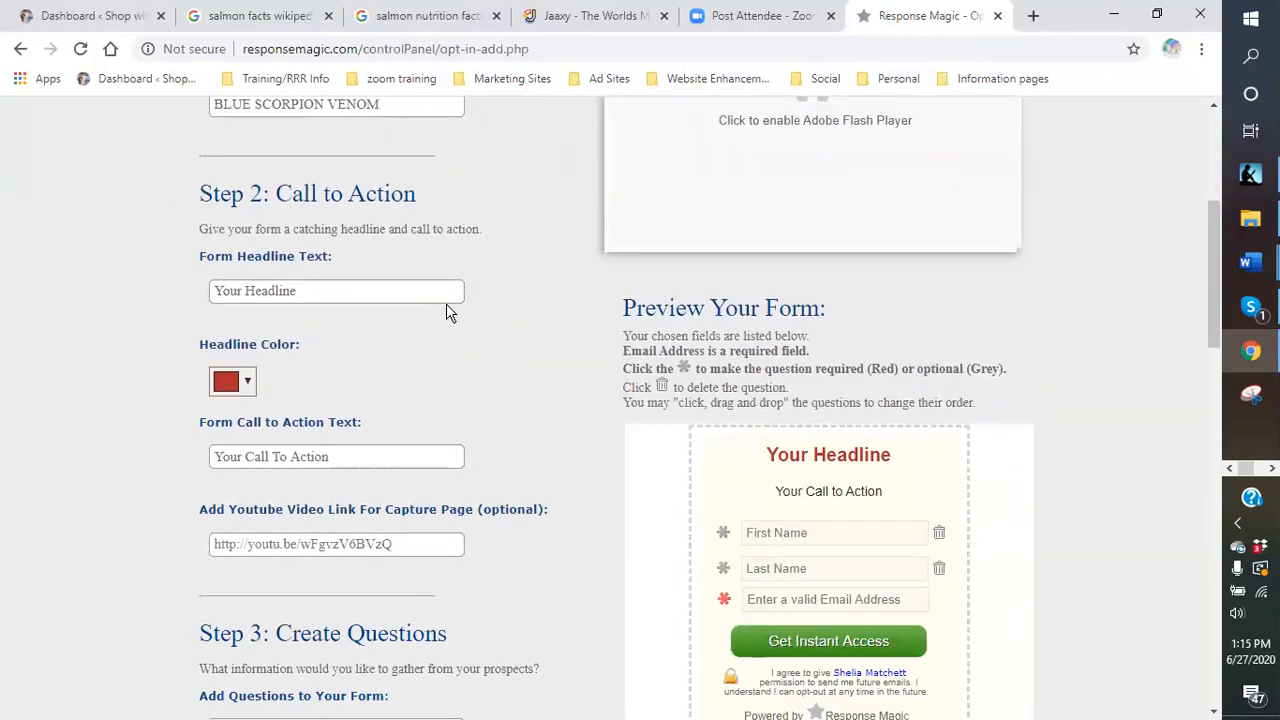
pyautogui.scroll(-1, 446, 303)
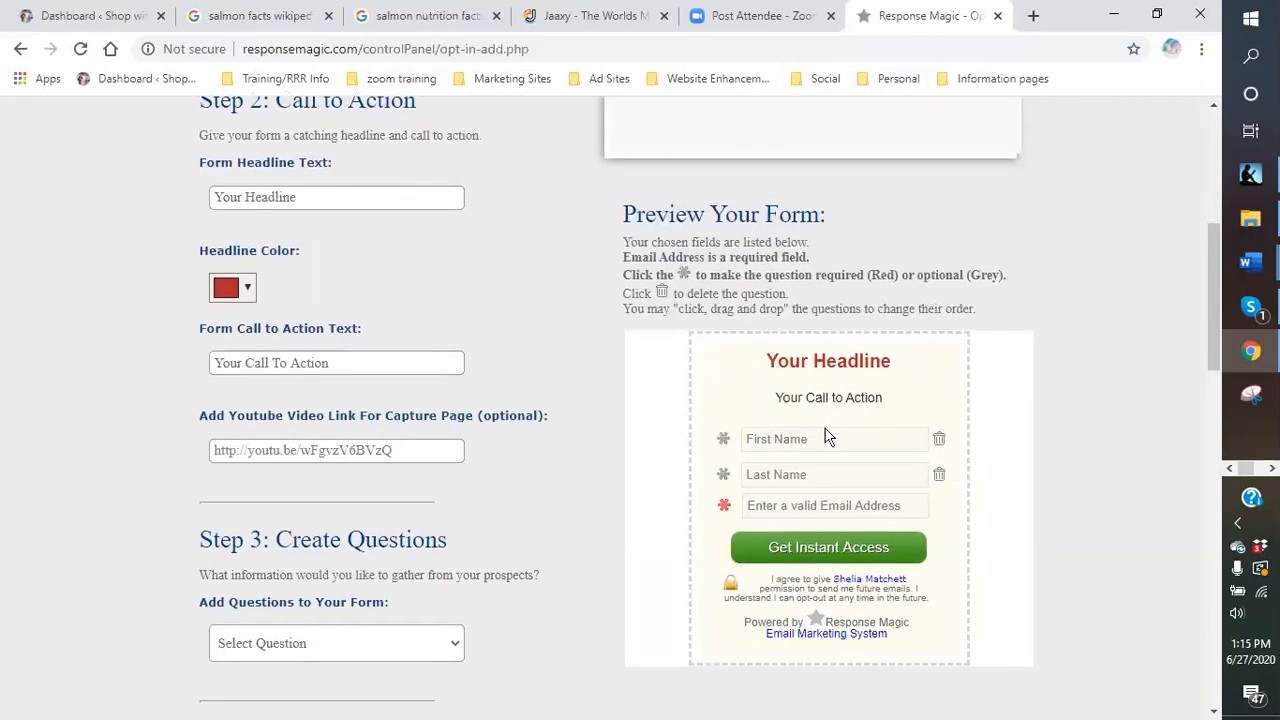
pyautogui.click(313, 198)
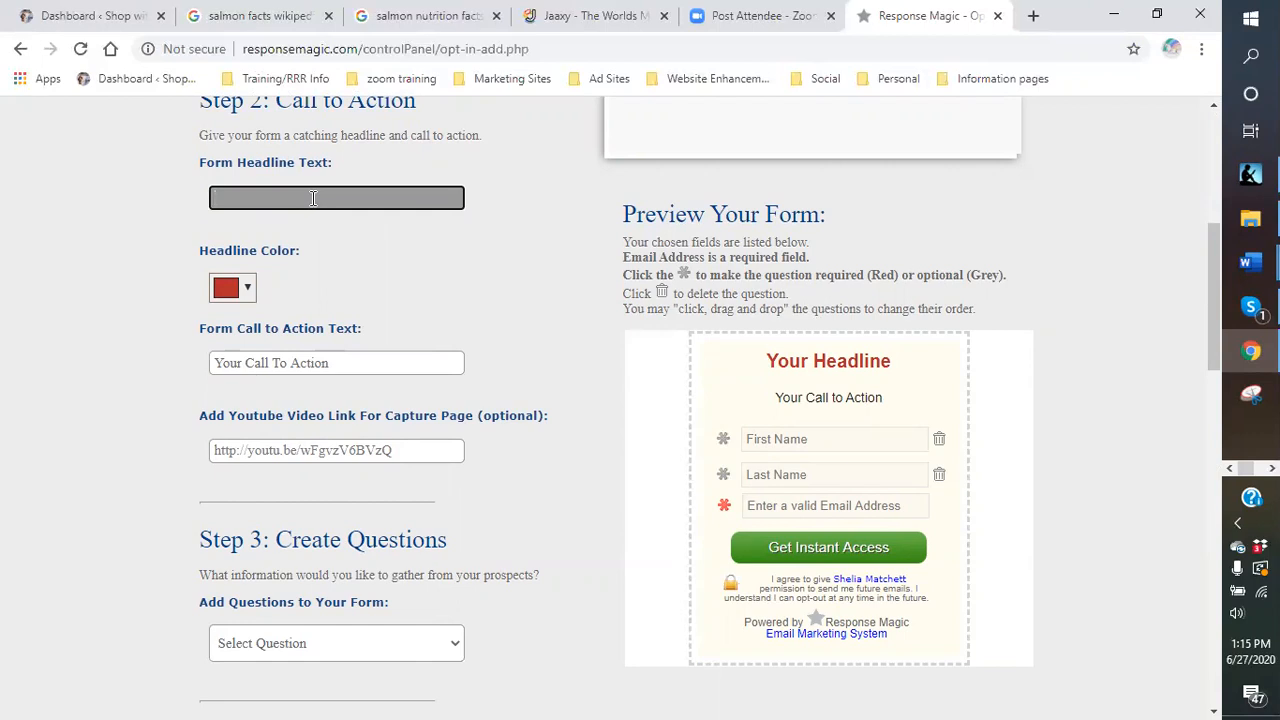
pyautogui.scroll(3, 334, 245)
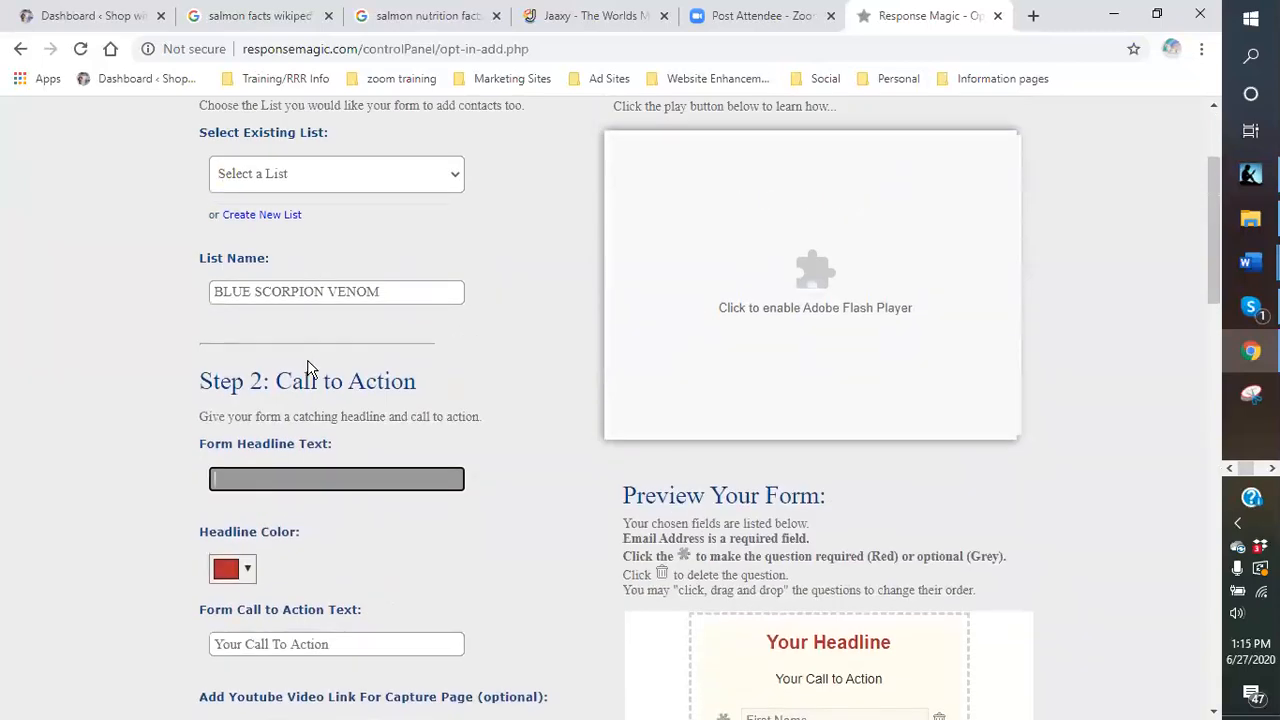
pyautogui.scroll(-1, 310, 368)
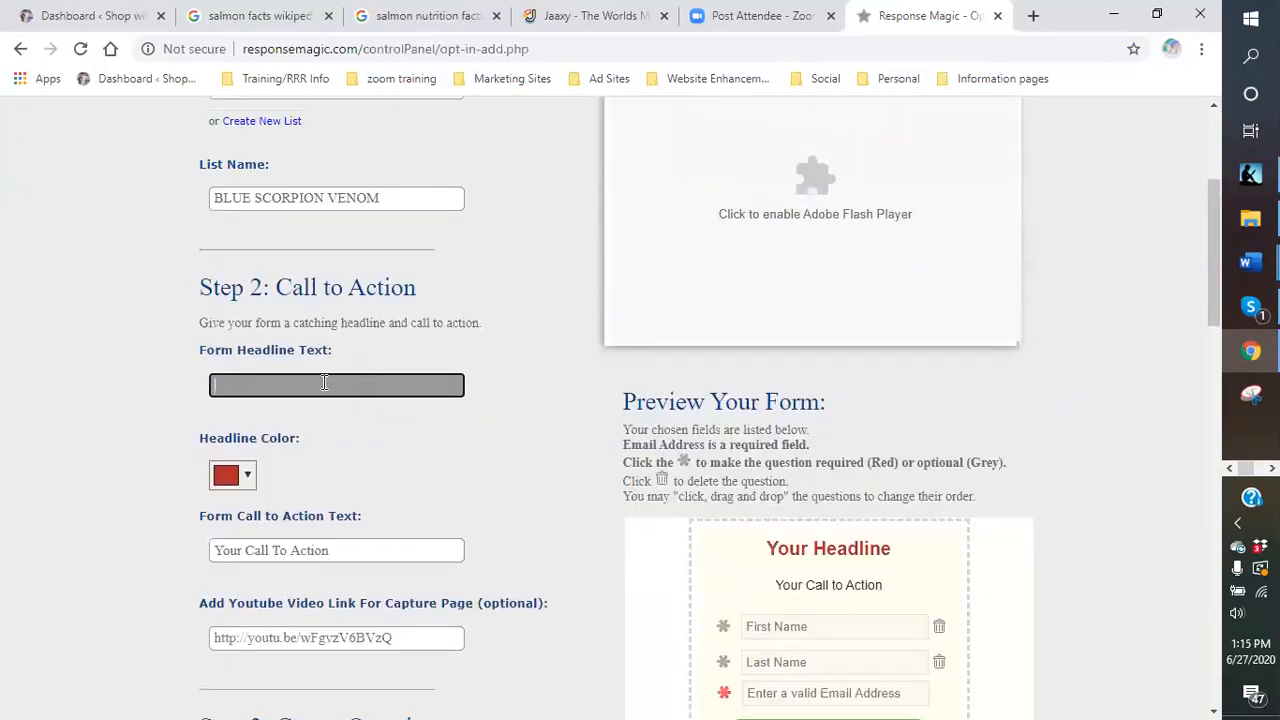
# Enter the headline 'BLUE SCORPION VENOM PEPTIDES' and try a dark purple headline colour.
pyautogui.click(324, 381)
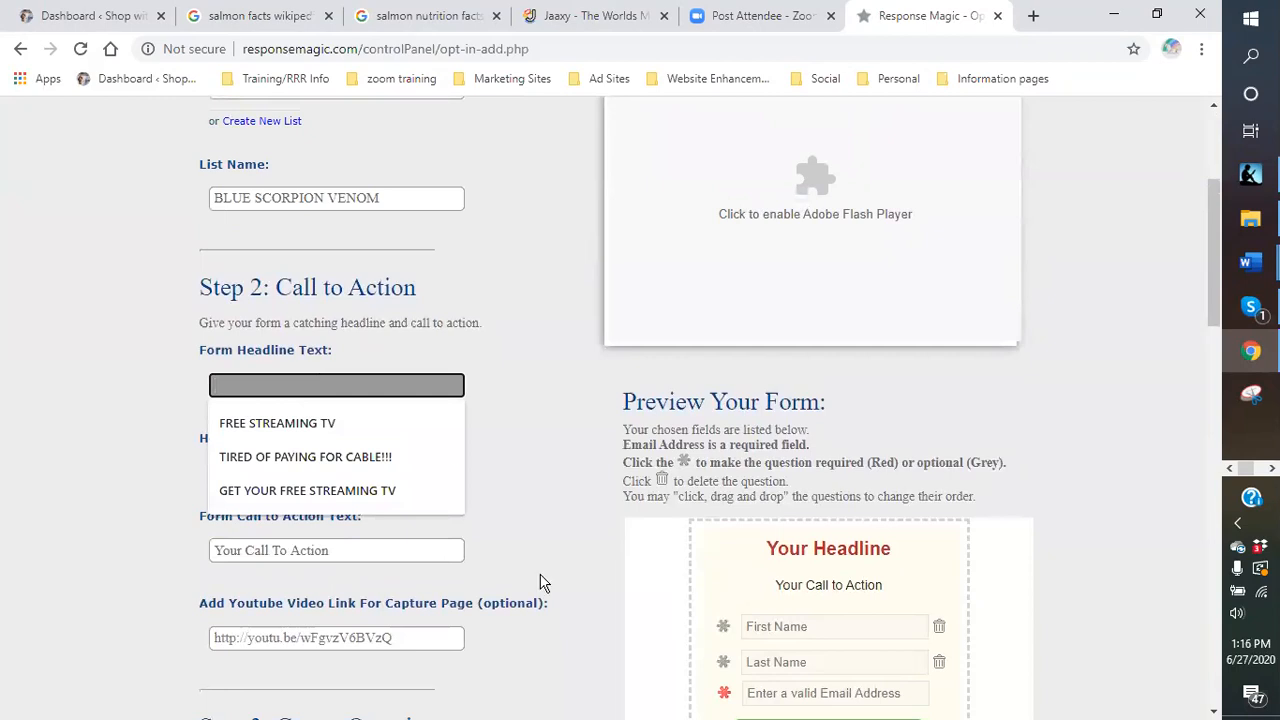
pyautogui.write('B')
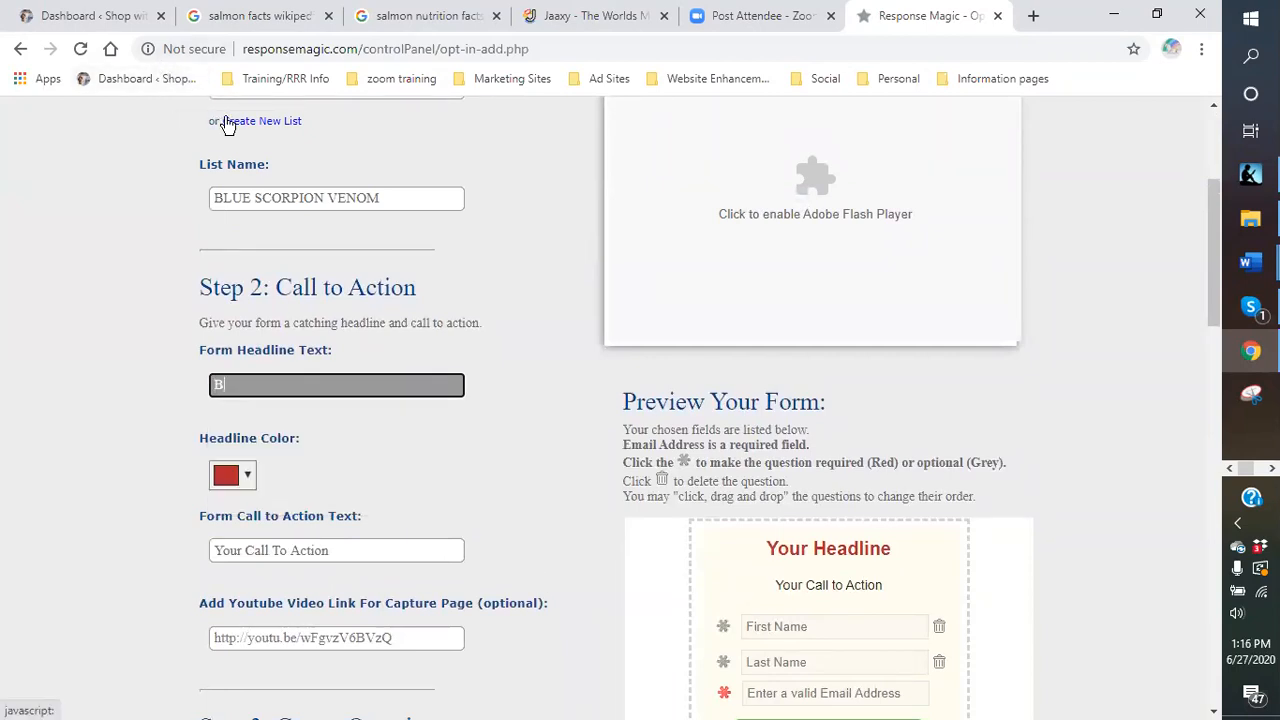
pyautogui.write('LUE SCORPION')
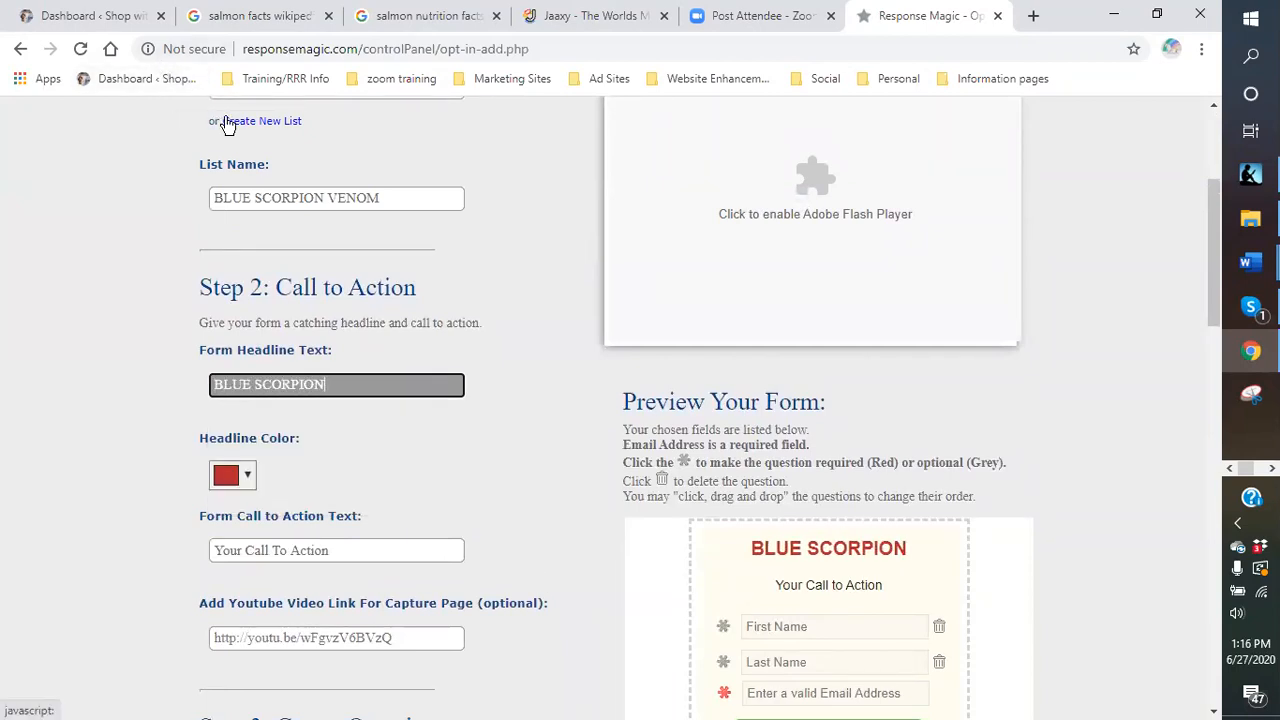
pyautogui.write(' VENOM')
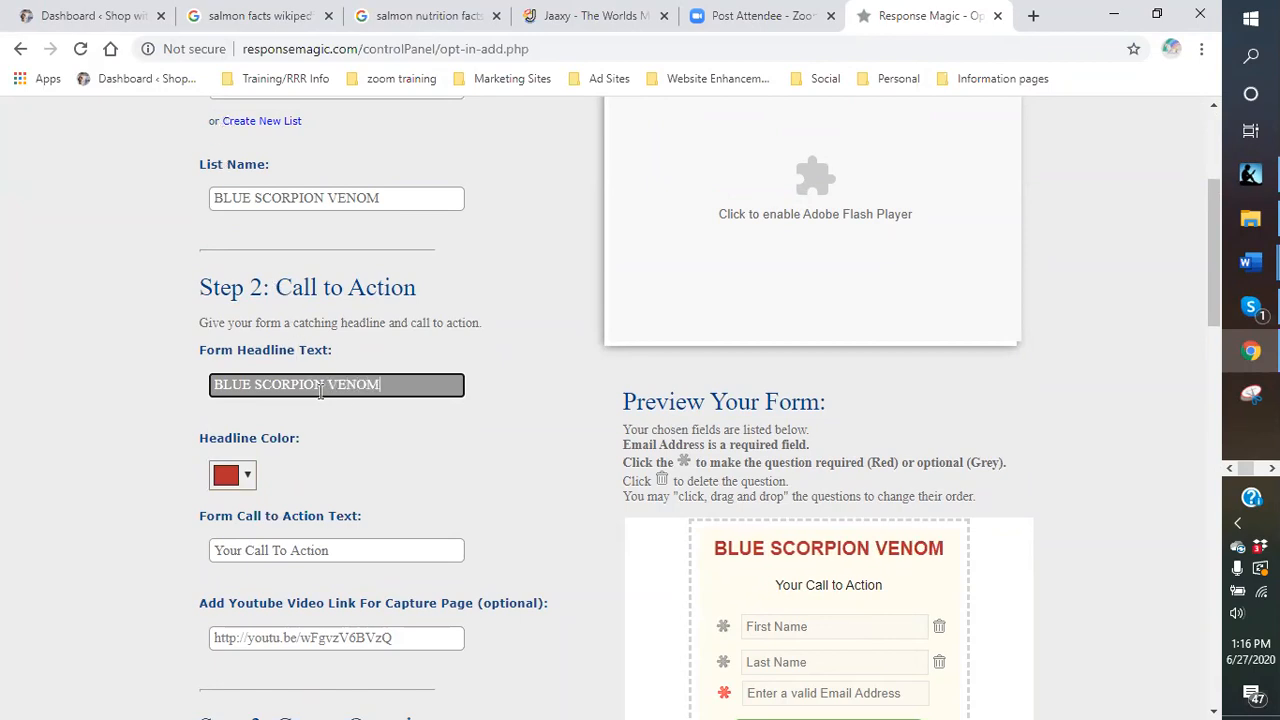
pyautogui.write(' PEPTIDES')
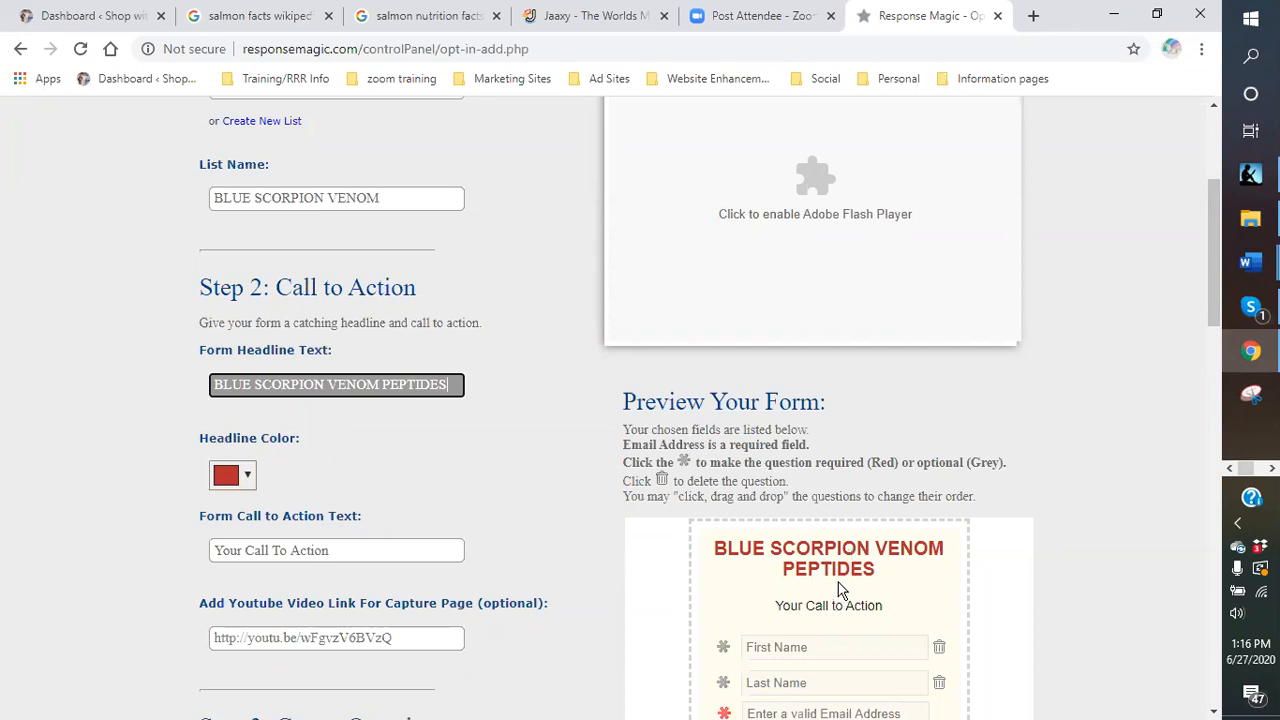
pyautogui.click(249, 477)
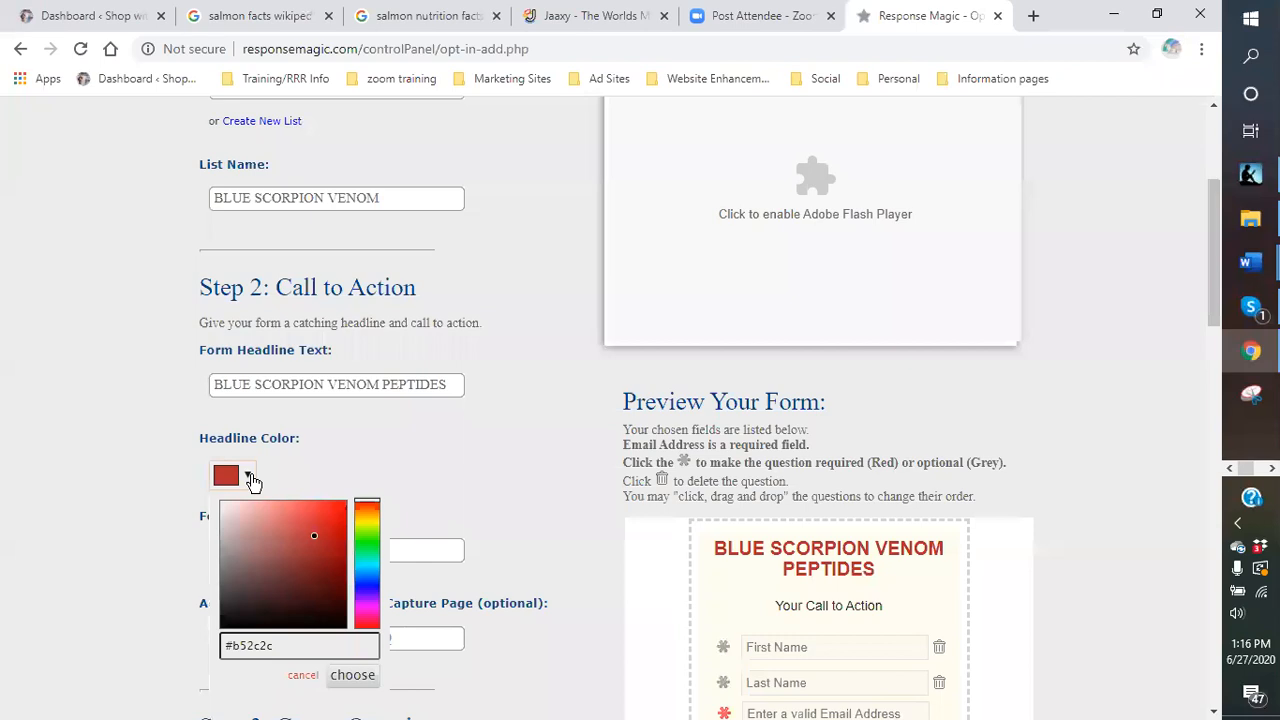
pyautogui.click(367, 598)
pyautogui.moveTo(313, 535); pyautogui.dragTo(341, 582)
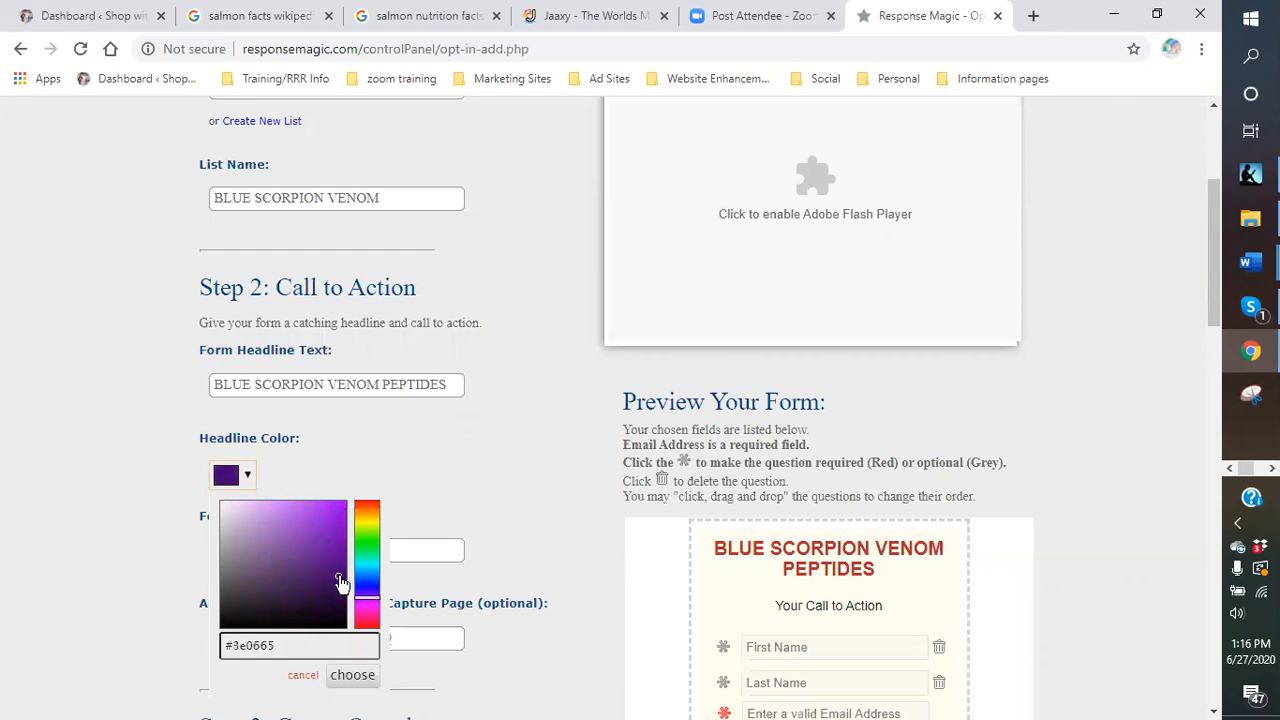
pyautogui.click(353, 679)
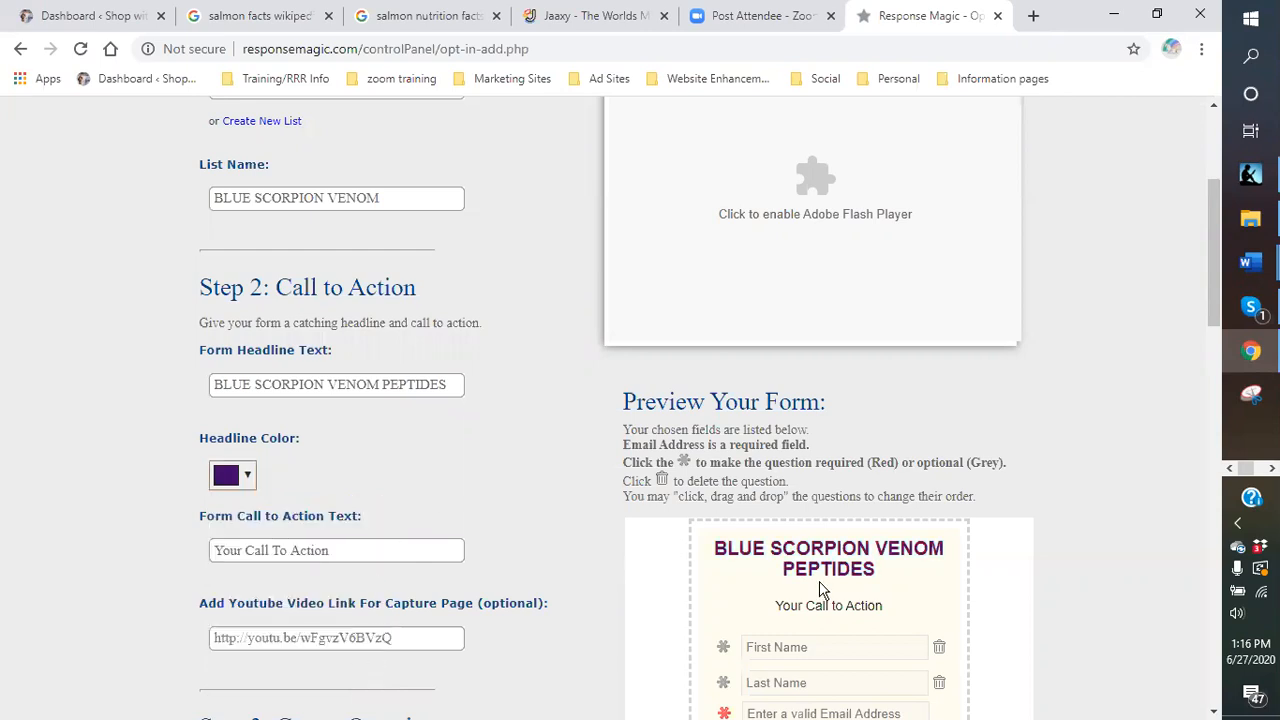
# Change the headline colour to bright blue #154dd4.
pyautogui.click(248, 479)
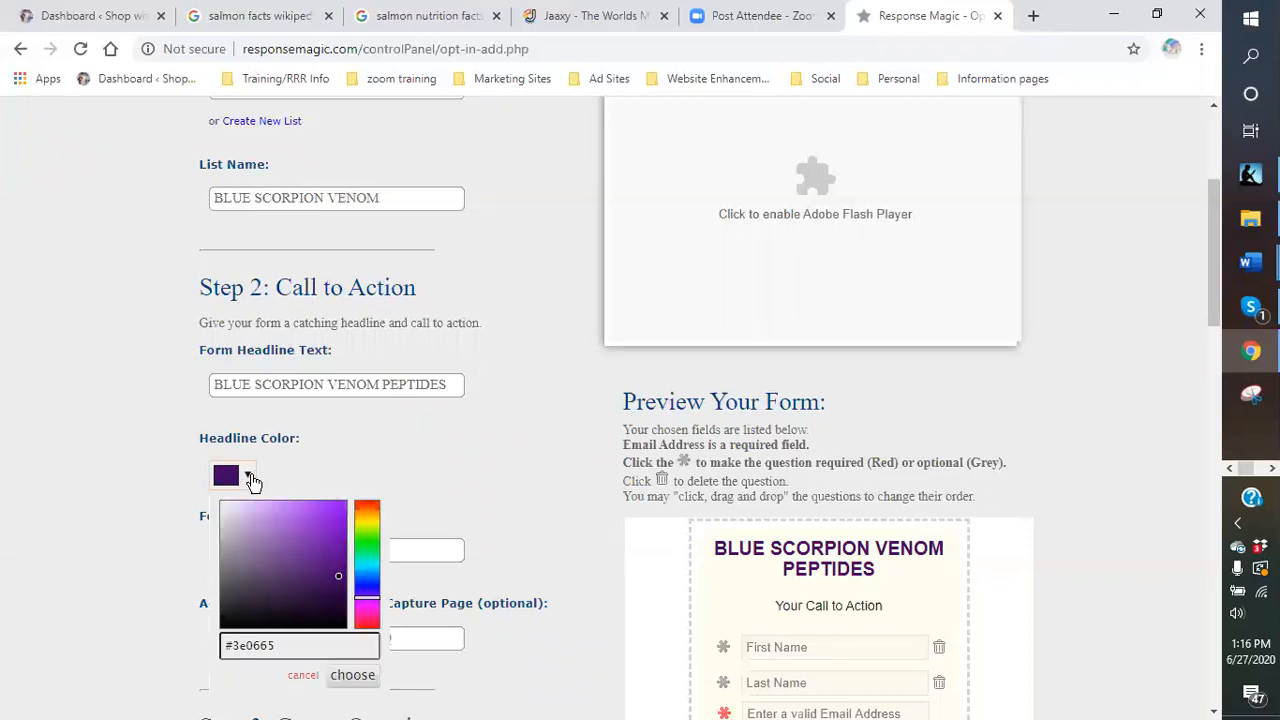
pyautogui.click(366, 579)
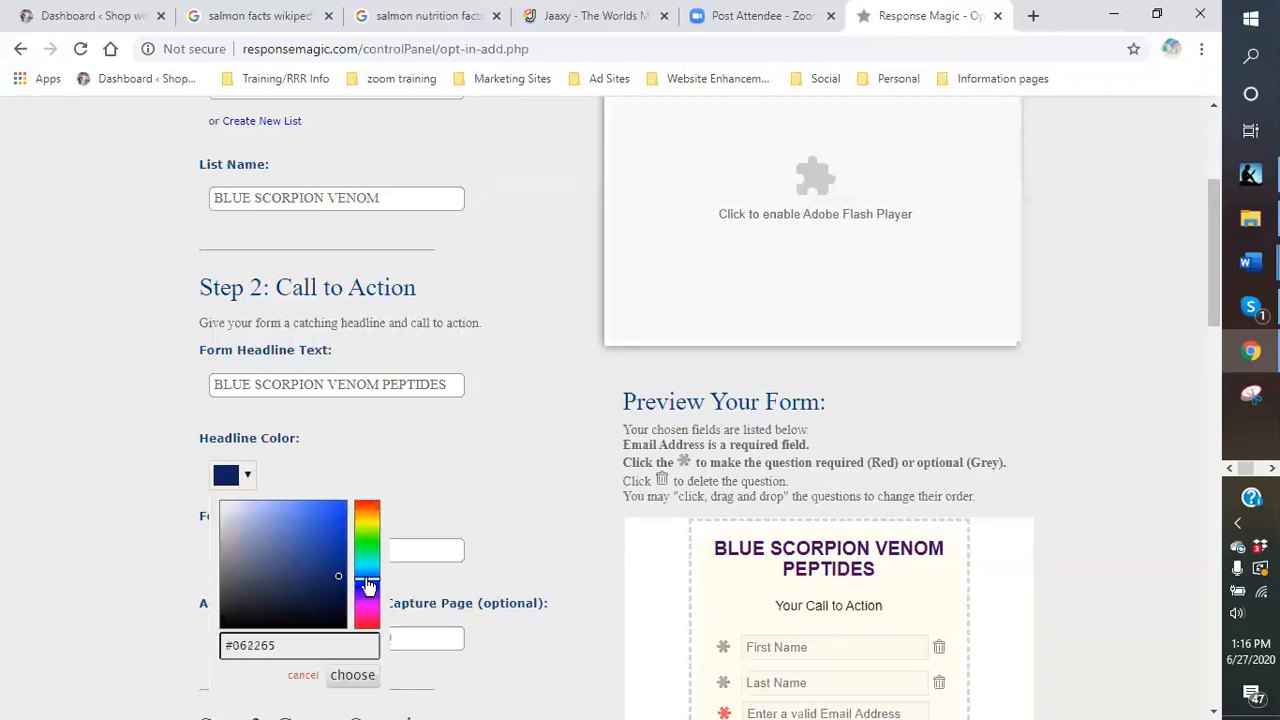
pyautogui.moveTo(334, 580); pyautogui.dragTo(333, 520)
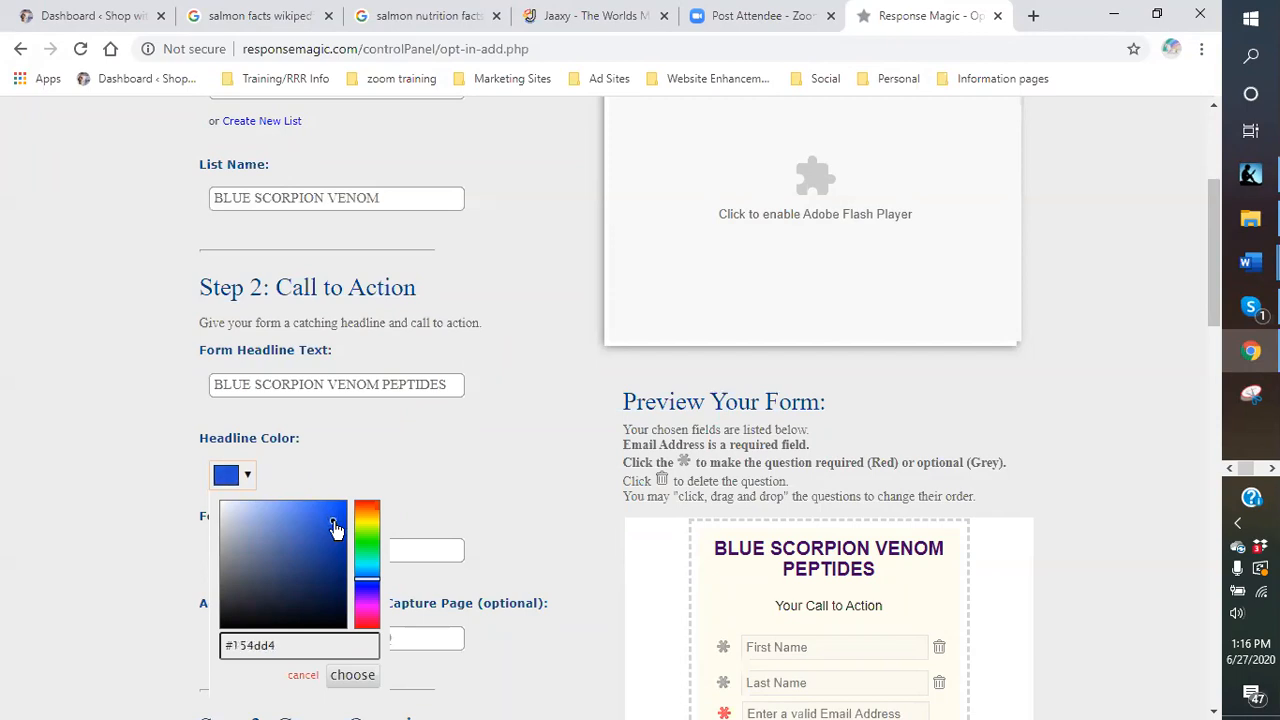
pyautogui.click(367, 681)
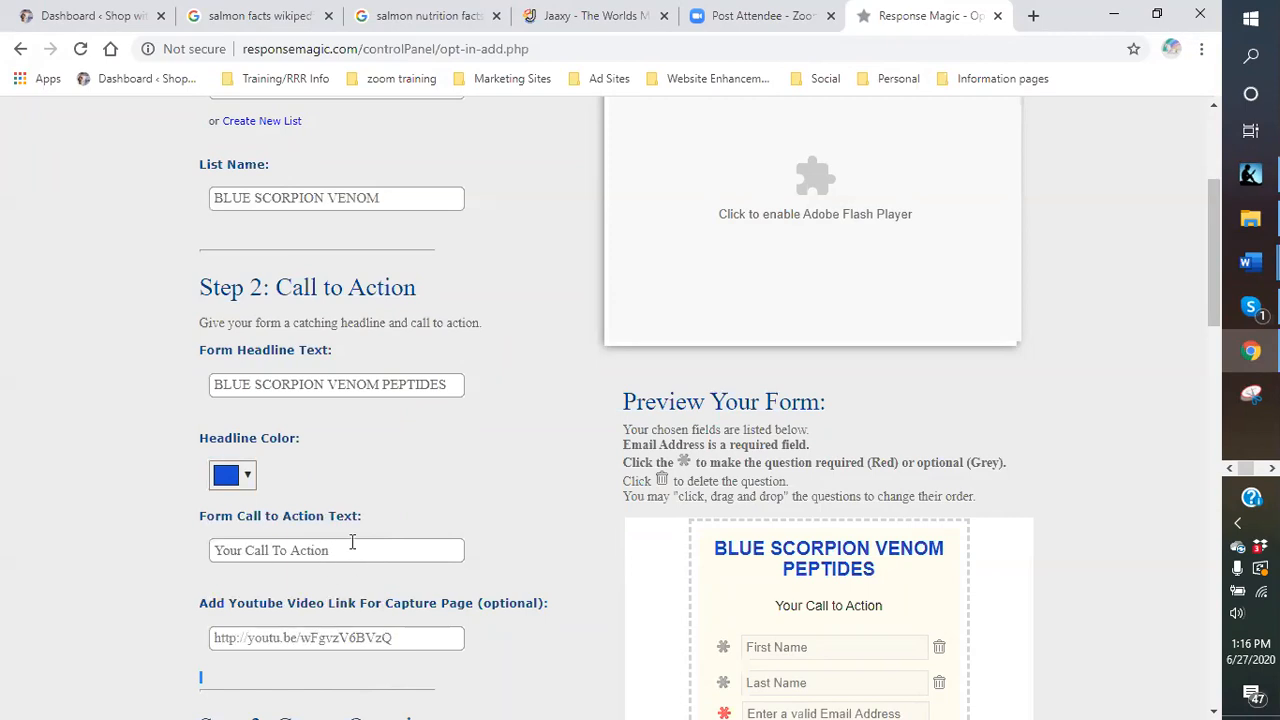
# Set the form call to action text to 'HELP STOP PAIN AND INFLAMMATION'.
pyautogui.click(302, 548)
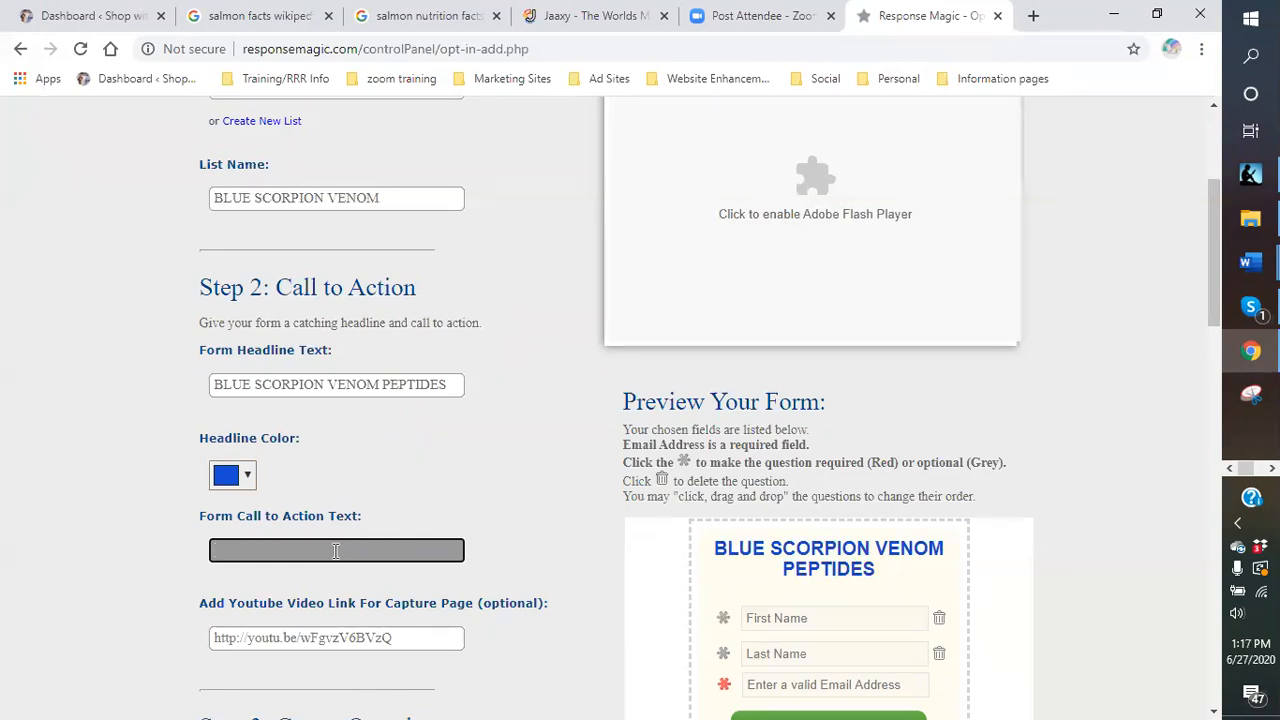
pyautogui.write('HEP')
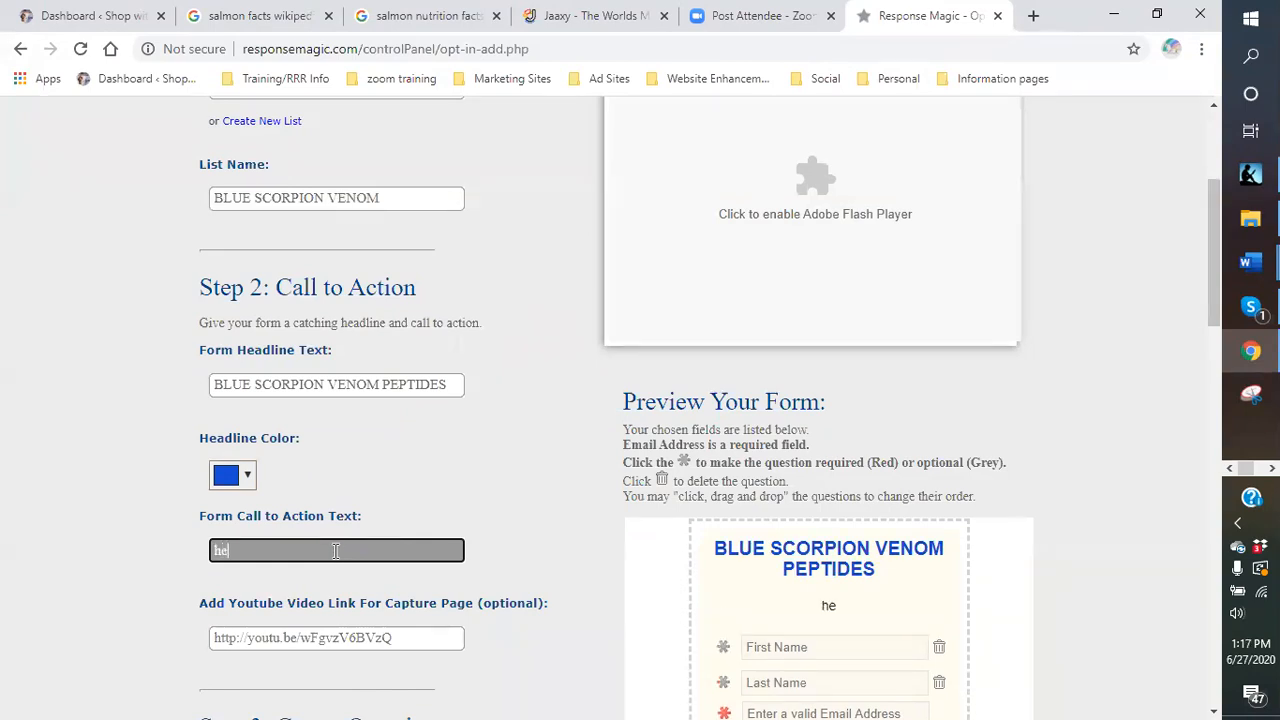
pyautogui.press('BackSpace')
pyautogui.write('LP STOP P')
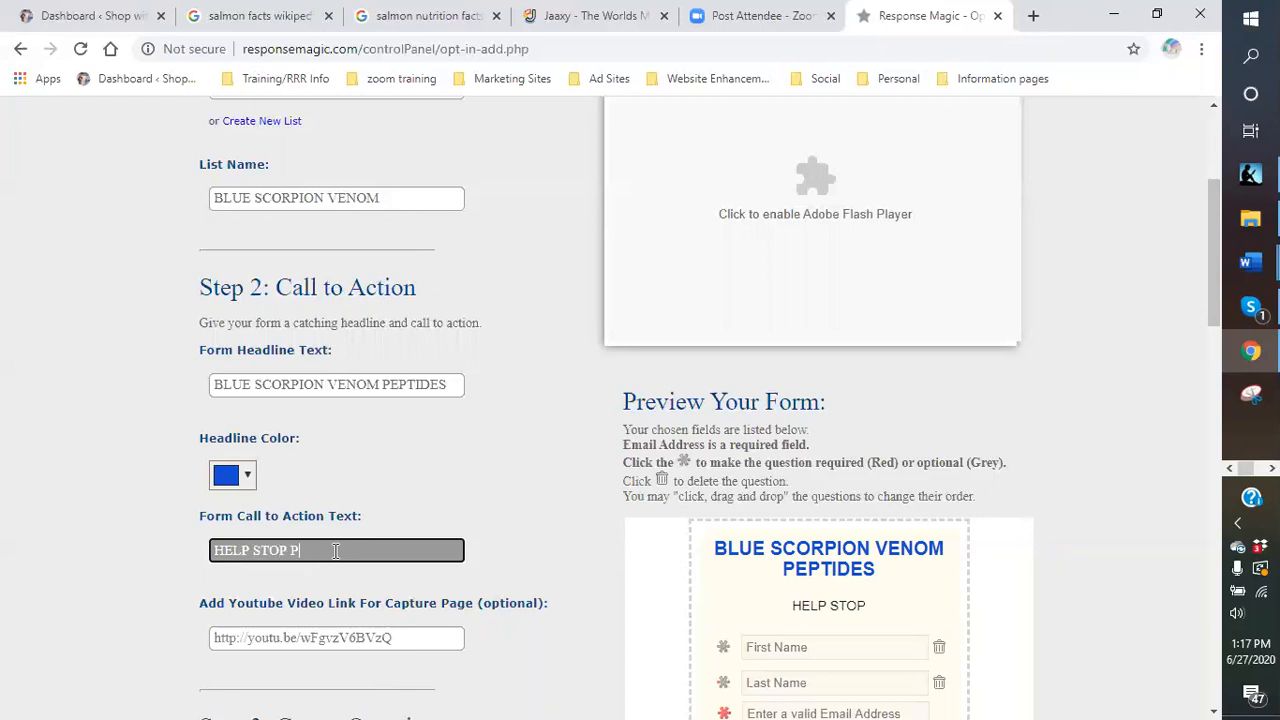
pyautogui.write('AIN AND INFLAMMATION')
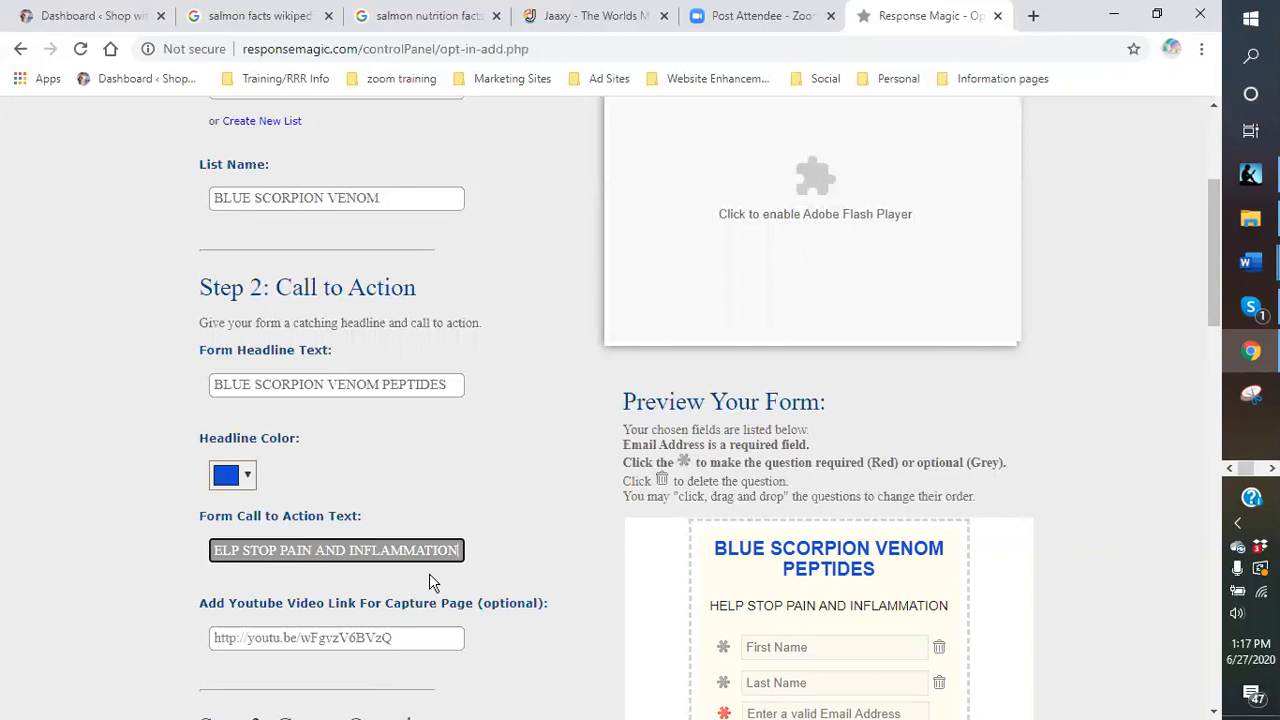
pyautogui.click(511, 557)
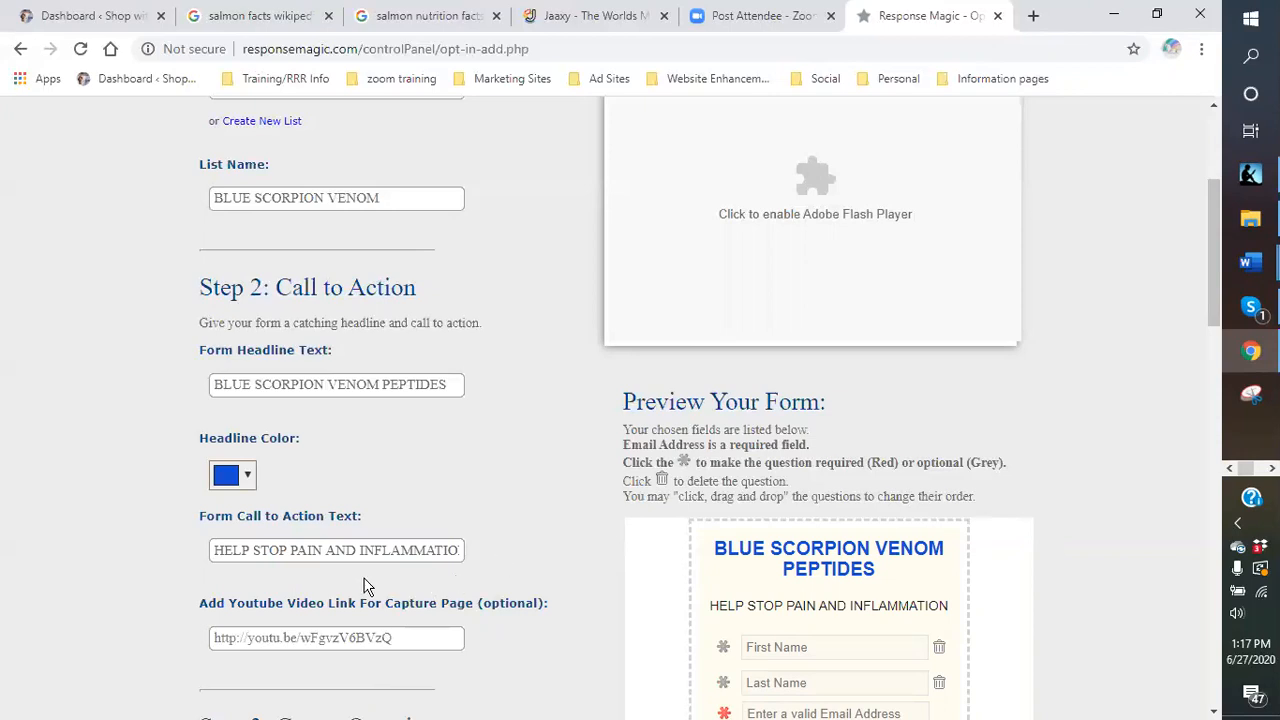
pyautogui.scroll(-1, 400, 580)
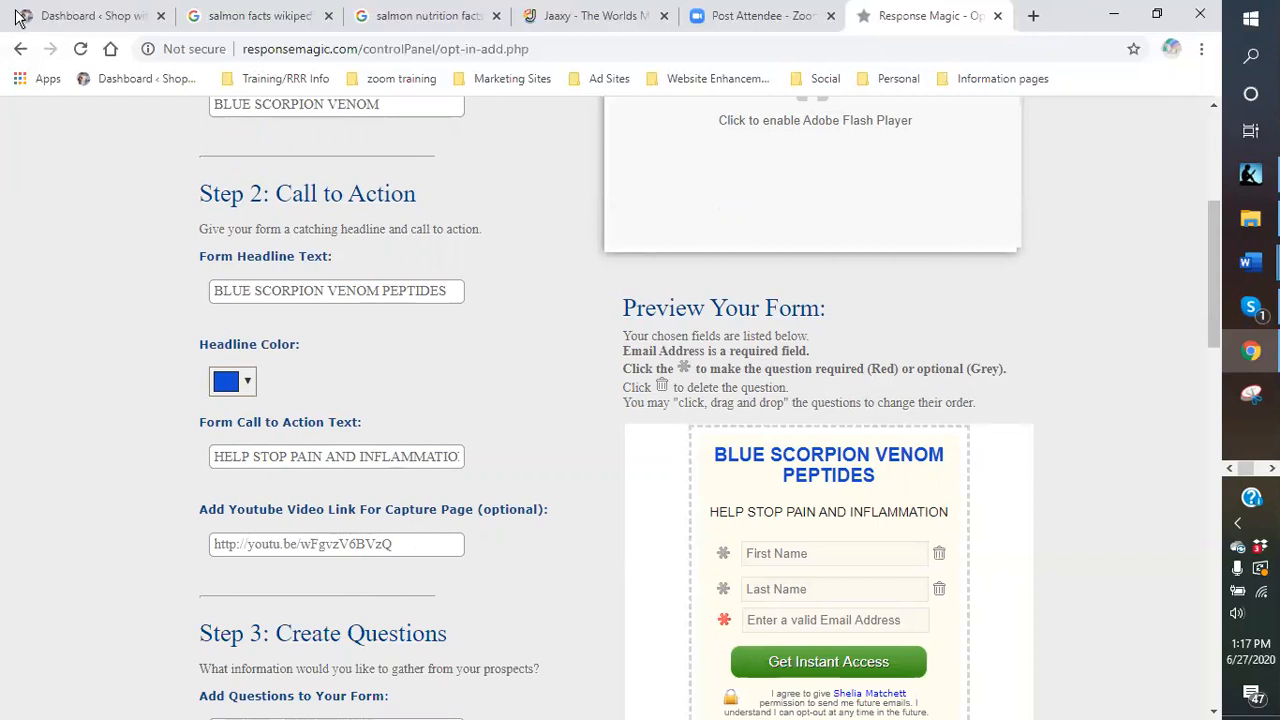
# Switch to the 'Dashboard < Shop' WordPress admin tab, with the Pages menu showing.
pyautogui.click(78, 20)
pyautogui.moveTo(38, 343)
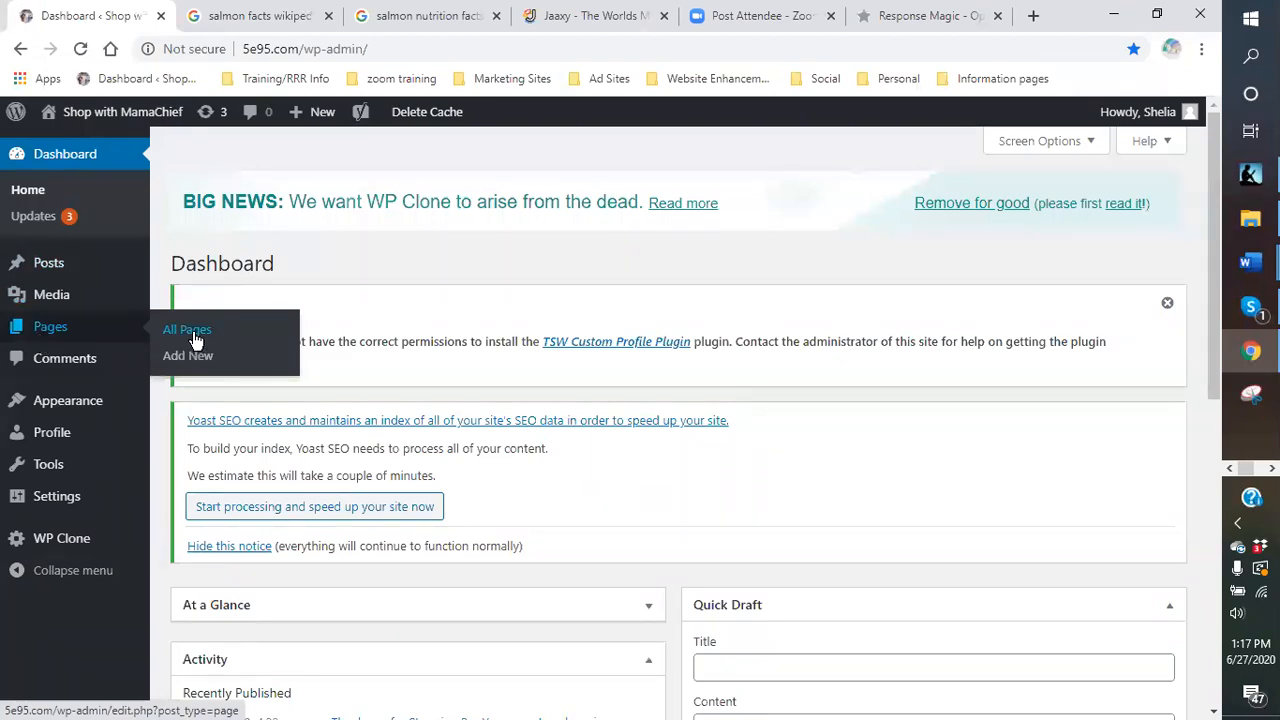
# Visit the live Shop with MamaChief site from the admin bar.
pyautogui.moveTo(90, 118)
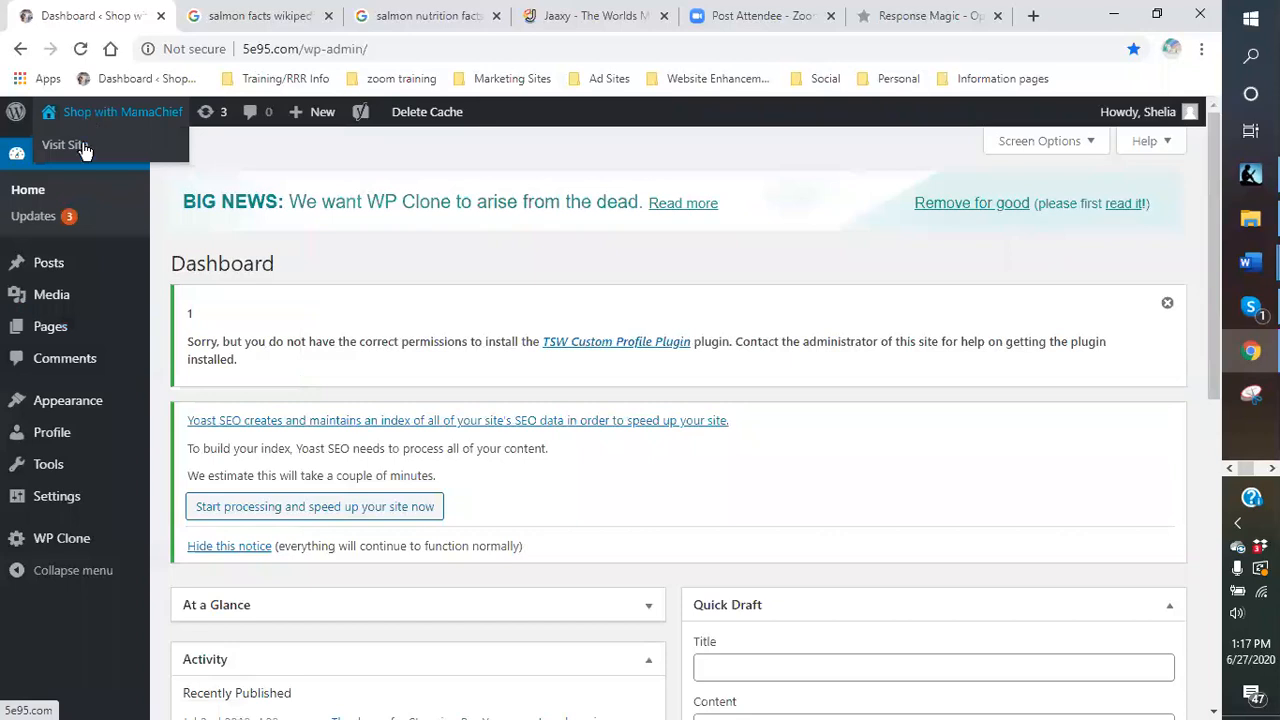
pyautogui.click(82, 148)
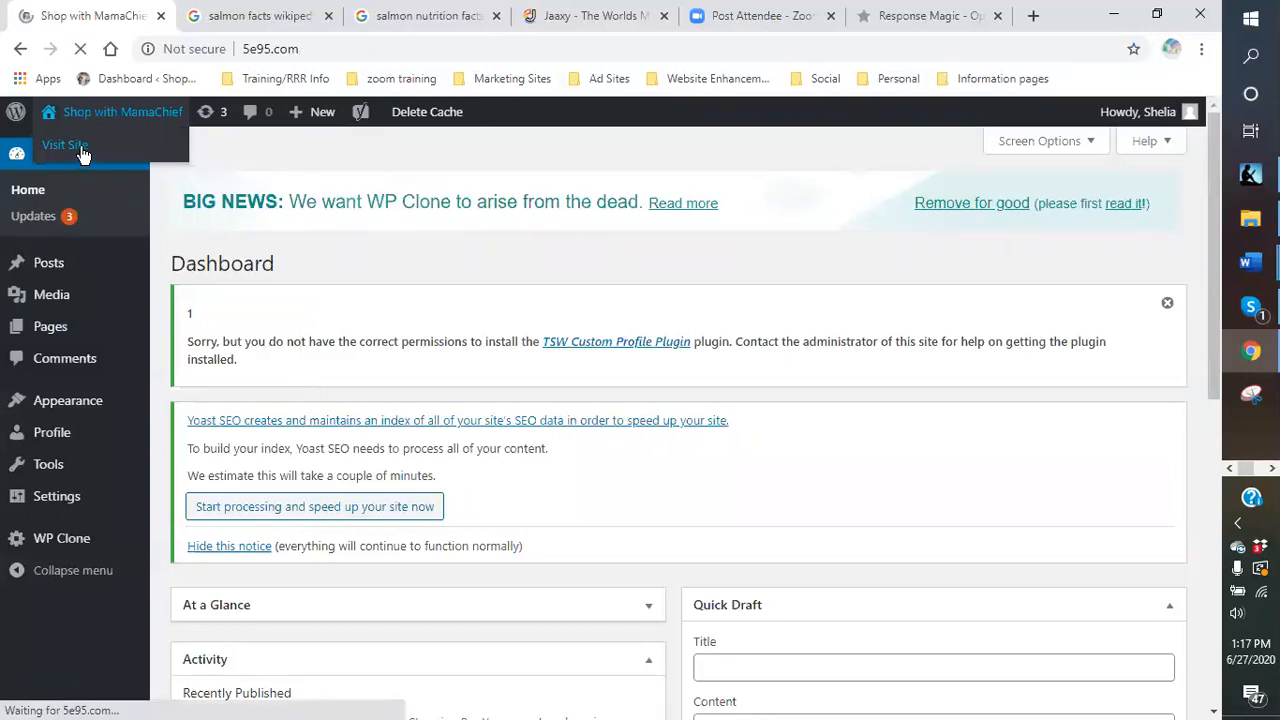
pyautogui.scroll(-3, 150, 437)
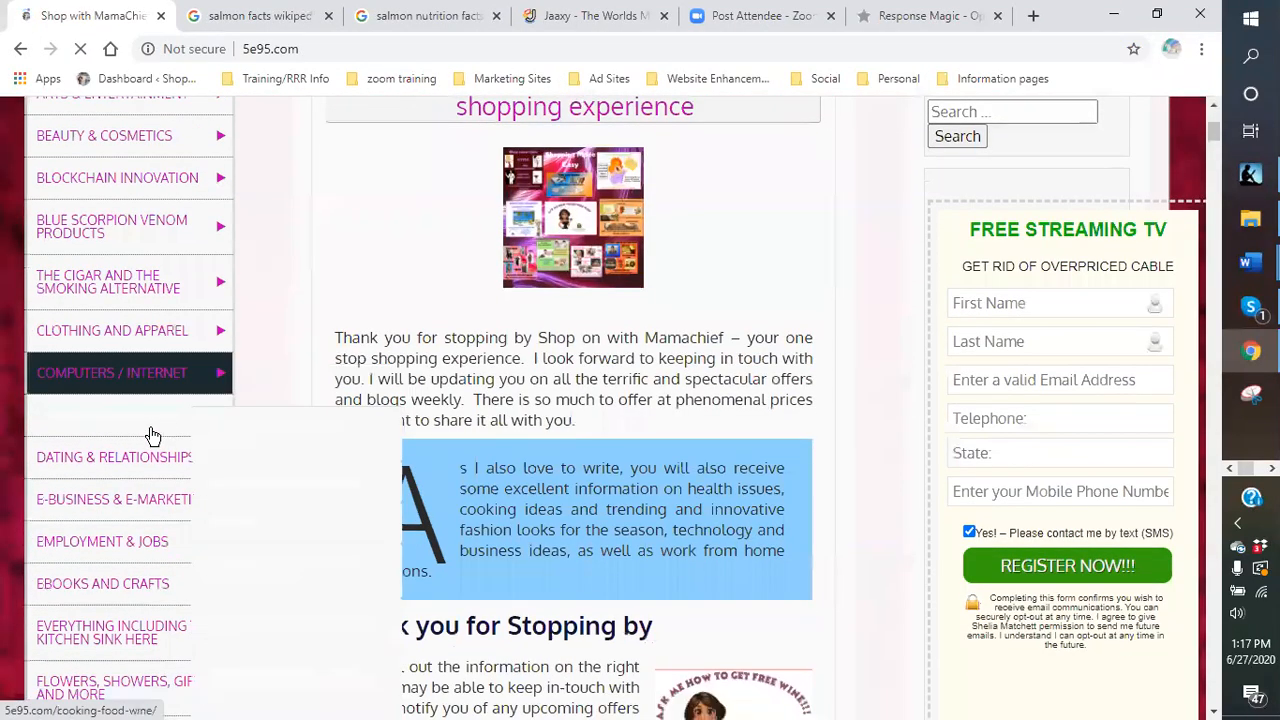
pyautogui.moveTo(80, 204)
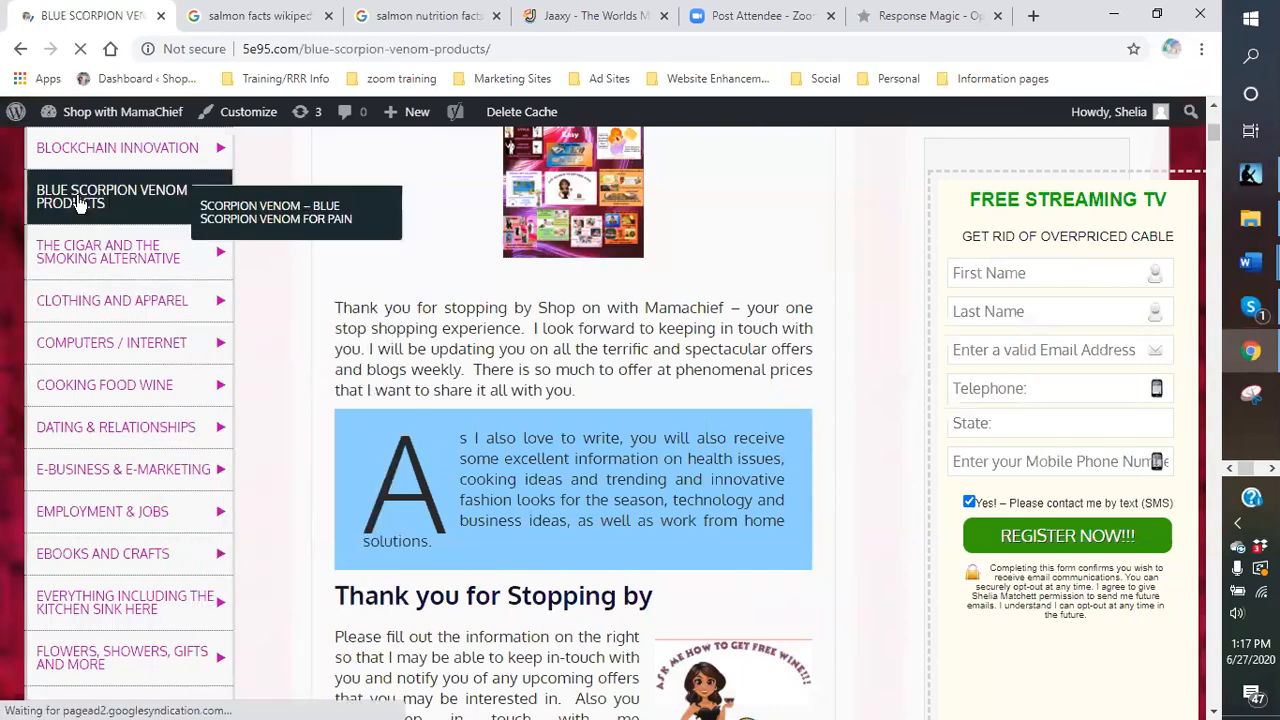
# Browse the site and open the Scorpion Venom – Blue Scorpion Venom For Pain page.
pyautogui.scroll(-15, 687, 463)
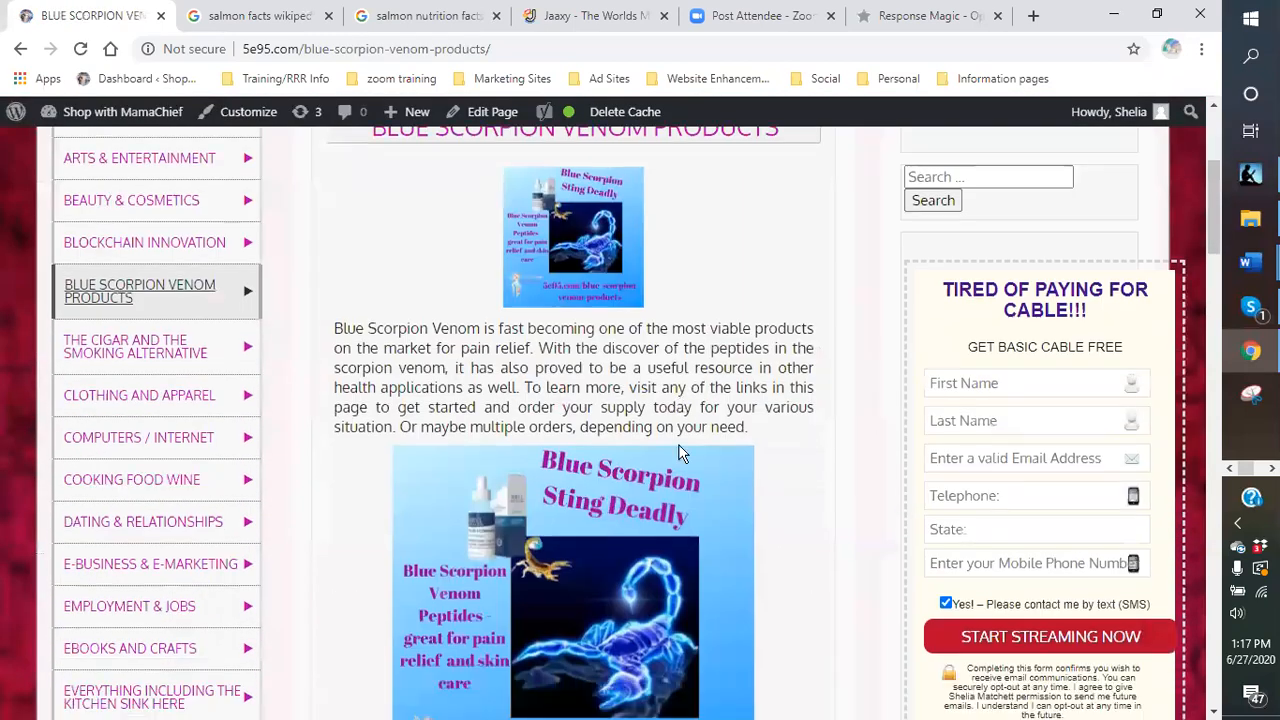
pyautogui.scroll(-12, 675, 450)
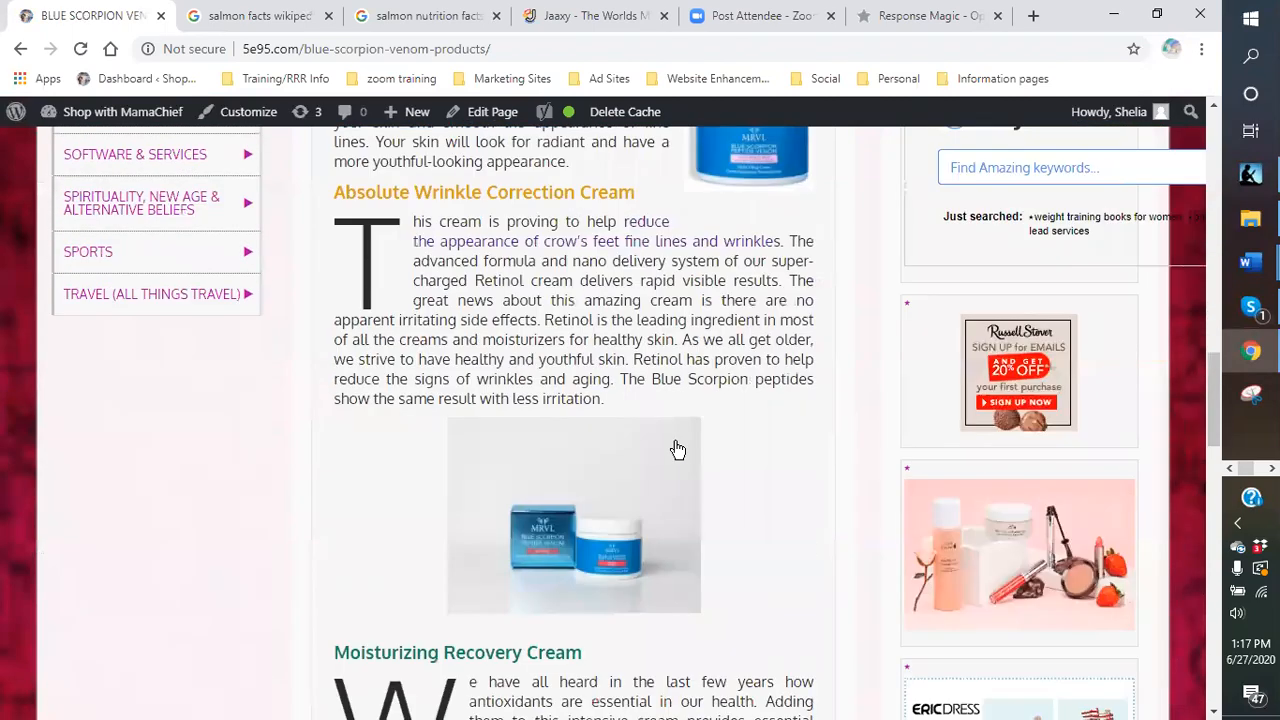
pyautogui.scroll(-1, 651, 446)
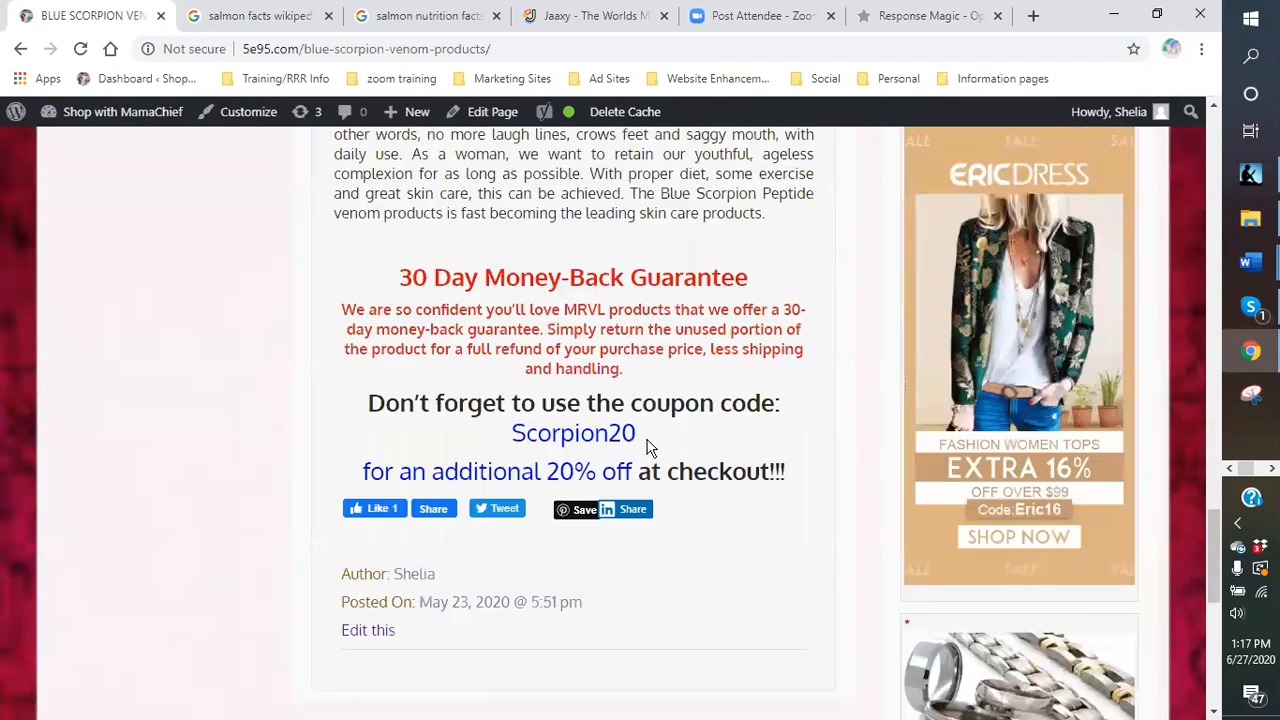
pyautogui.scroll(15, 571, 429)
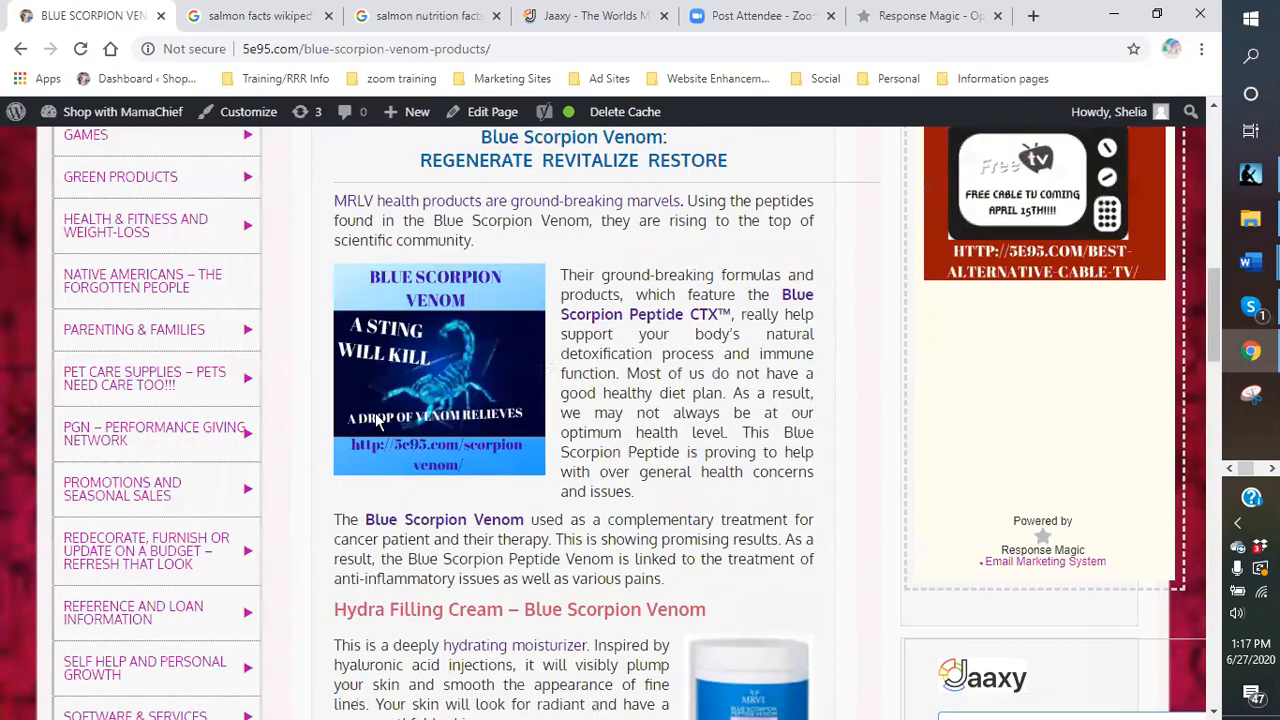
pyautogui.scroll(1, 171, 337)
pyautogui.scroll(2, 125, 267)
pyautogui.scroll(2, 120, 275)
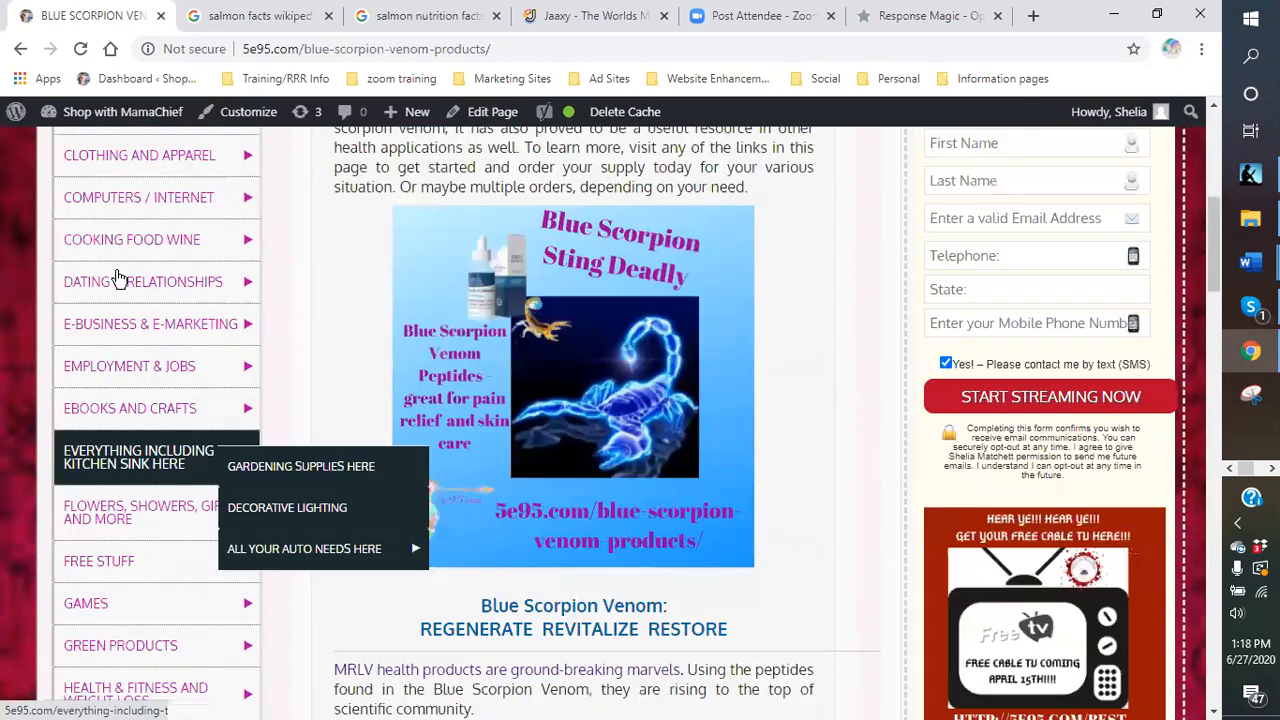
pyautogui.scroll(1, 97, 229)
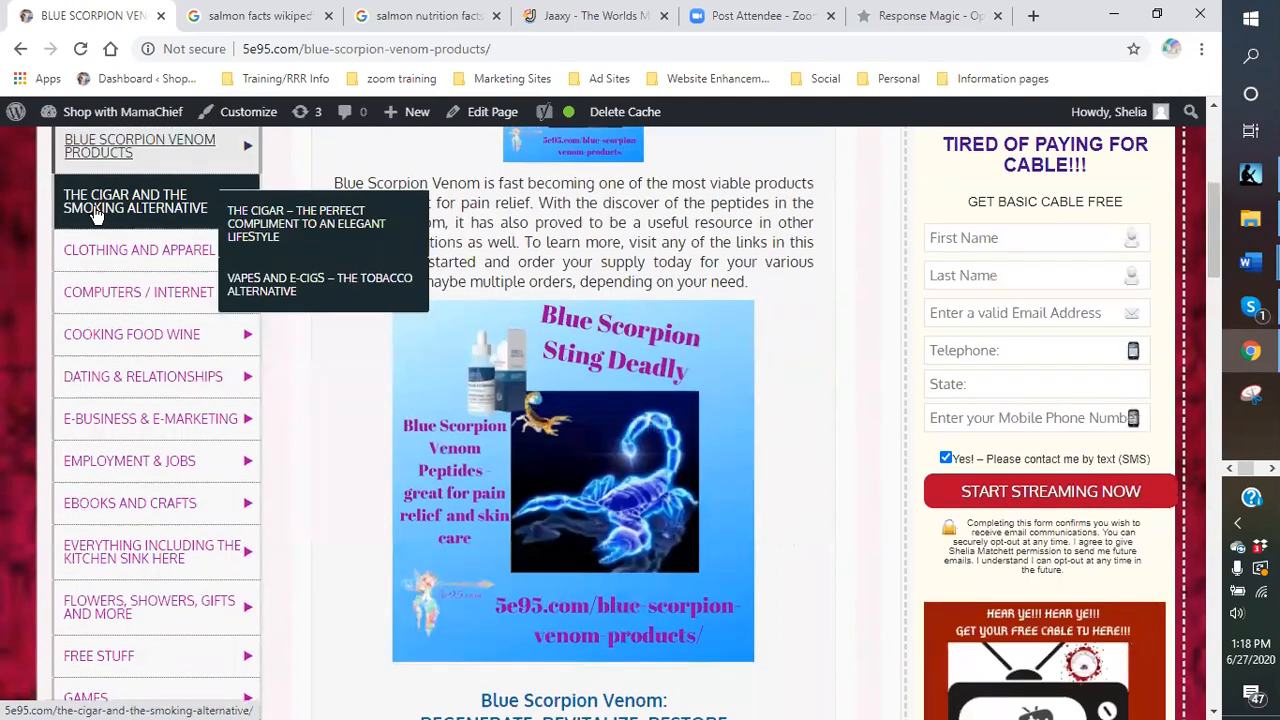
pyautogui.scroll(1, 105, 235)
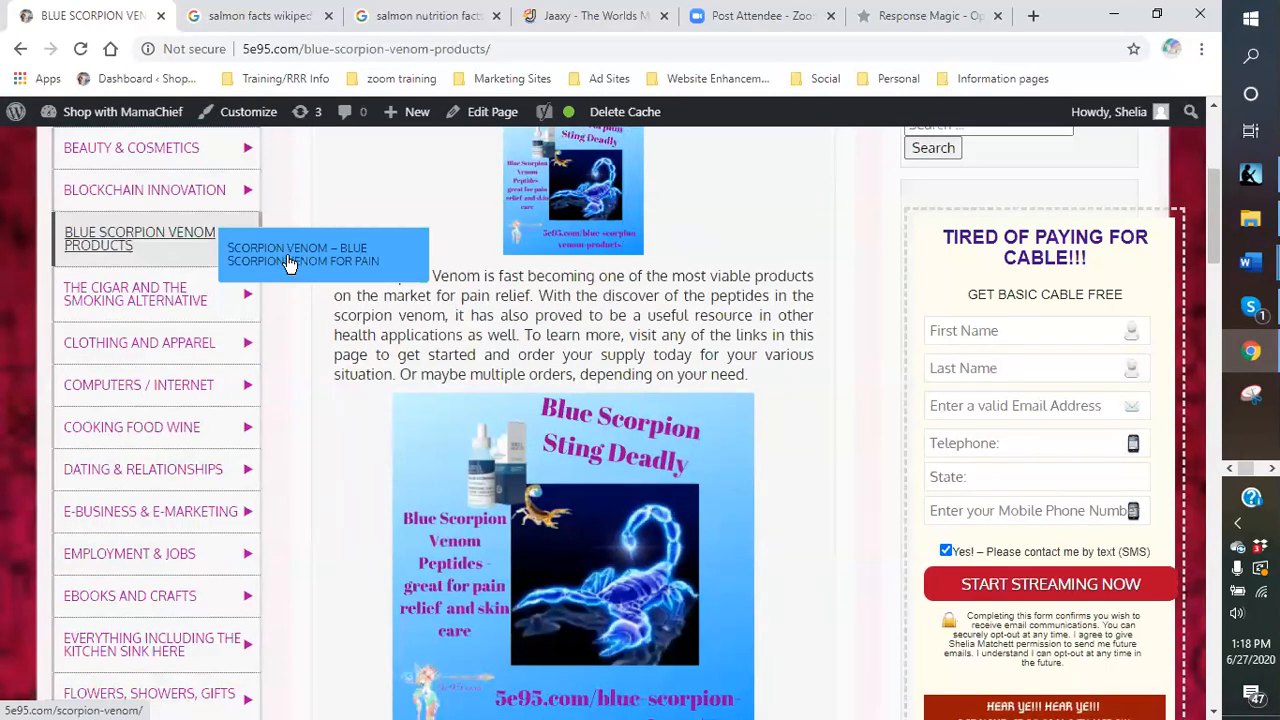
pyautogui.click(266, 266)
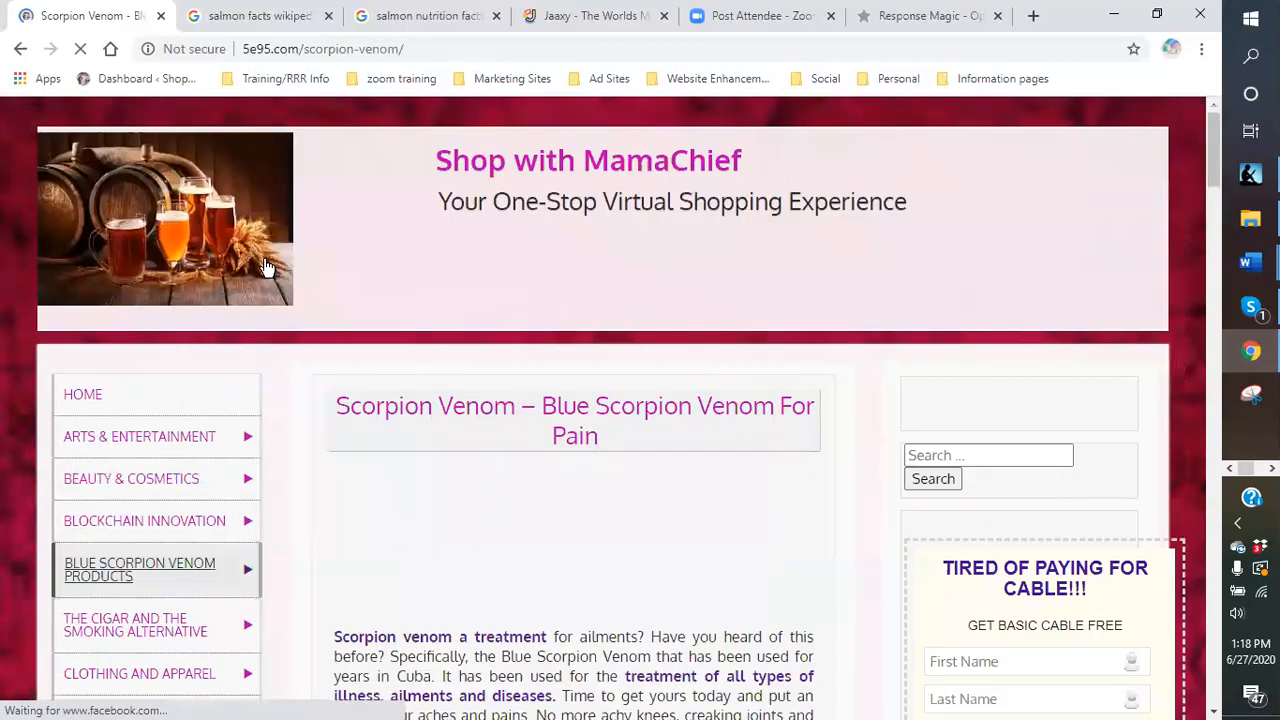
# Copy the How Blue Scorpion Venom Works video URL and return to ResponseMagic.
pyautogui.scroll(-4, 675, 475)
pyautogui.scroll(-15, 663, 467)
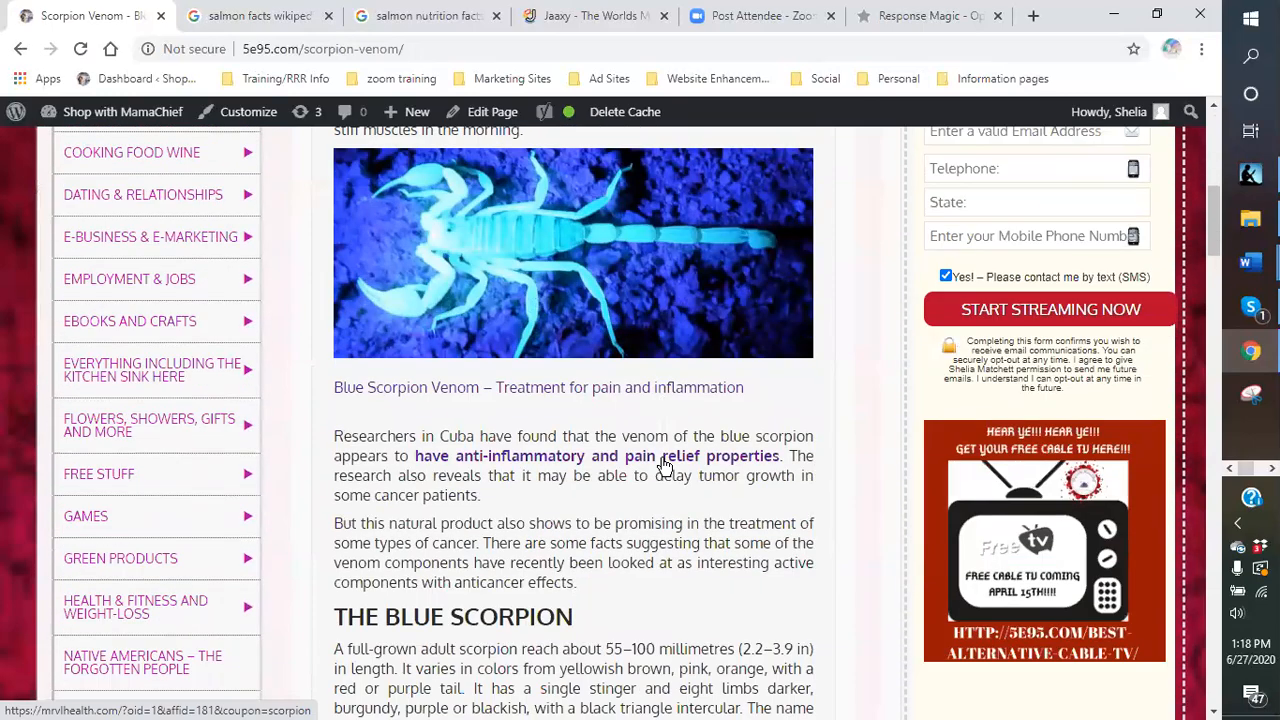
pyautogui.scroll(-8, 663, 467)
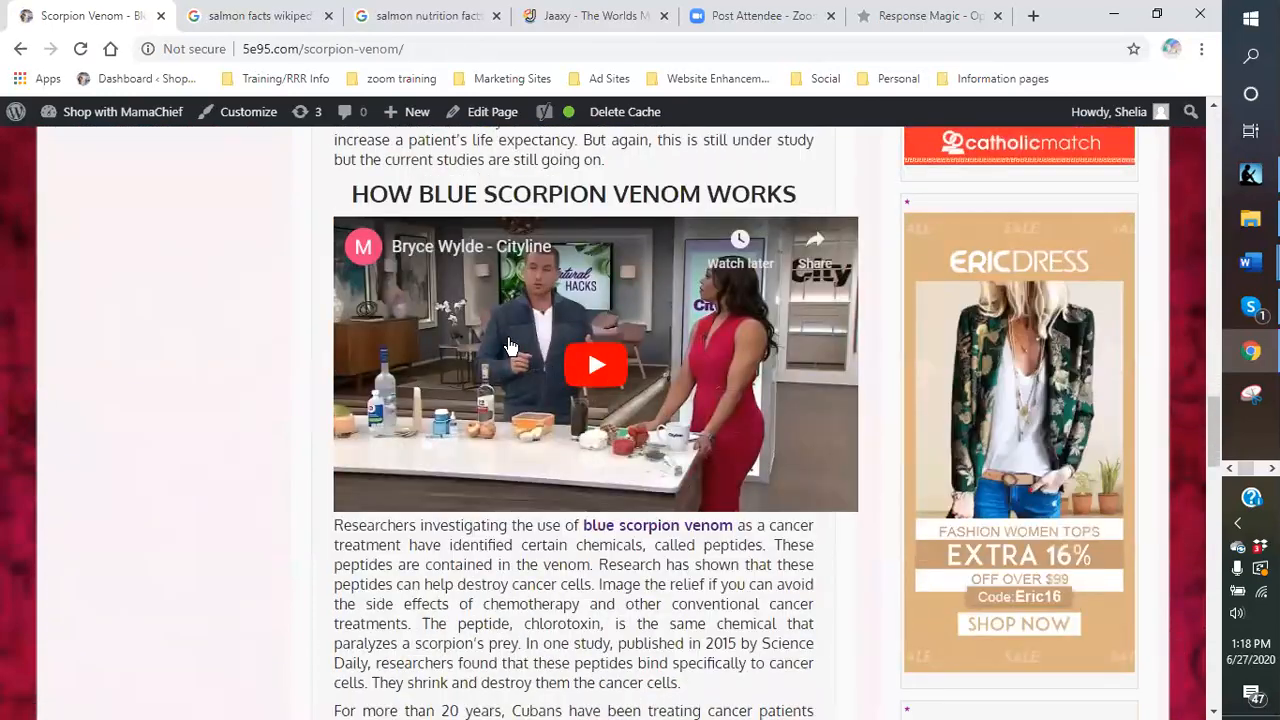
pyautogui.rightClick(510, 345)
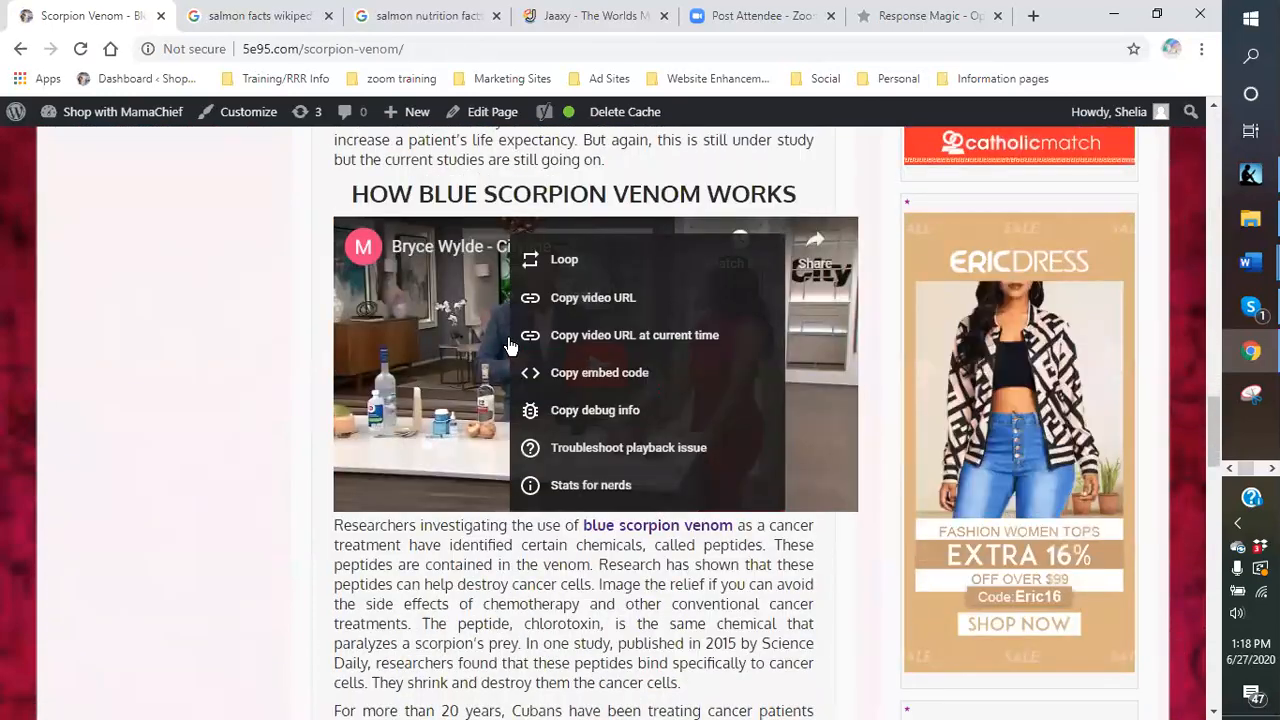
pyautogui.click(573, 300)
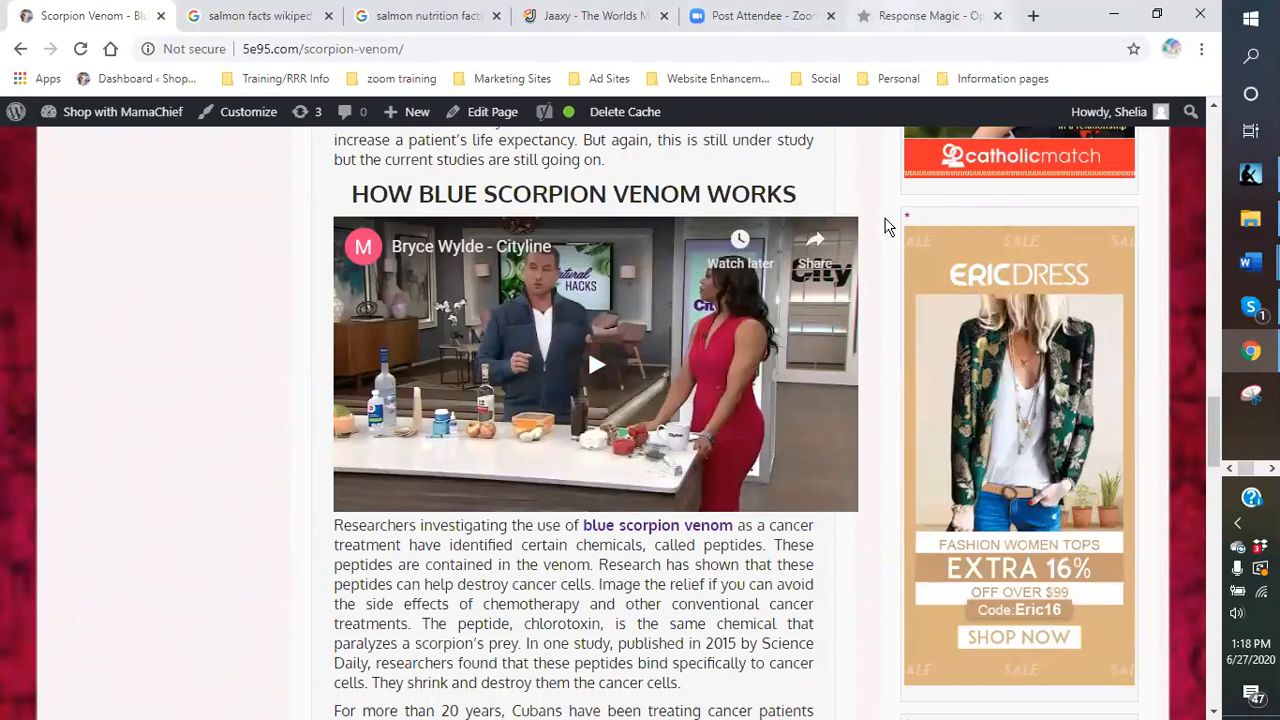
pyautogui.click(908, 17)
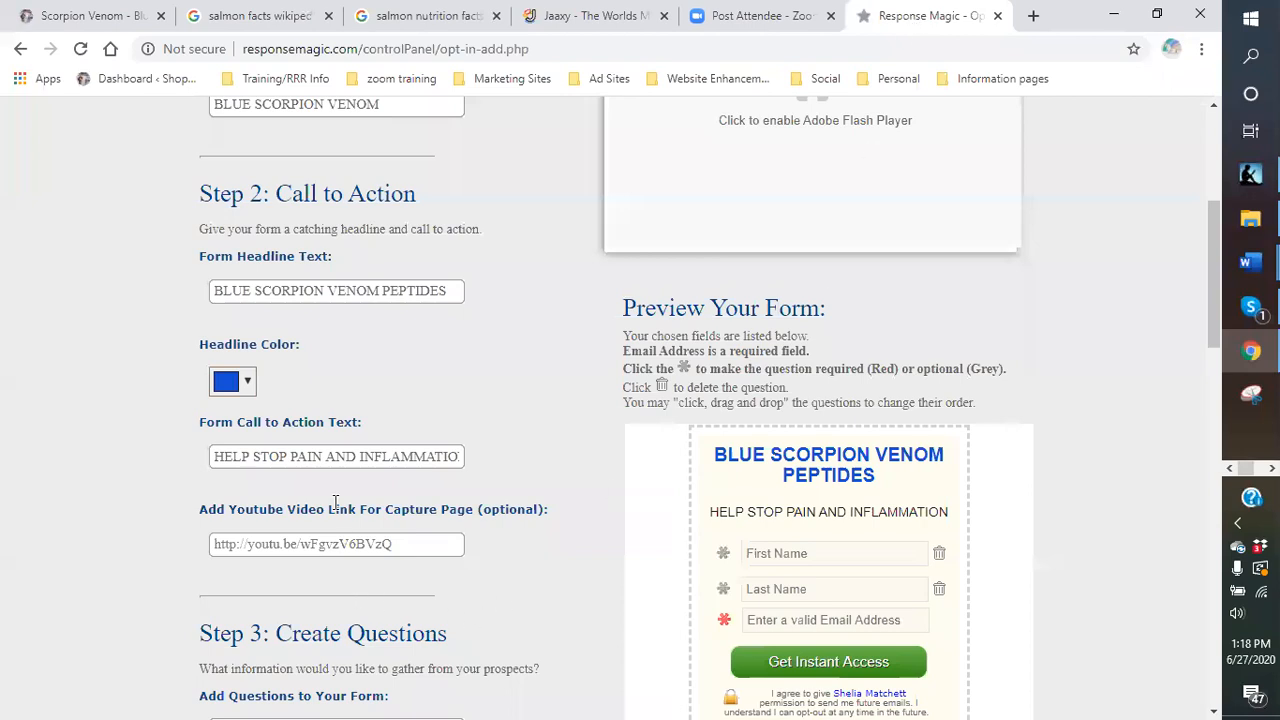
pyautogui.rightClick(234, 544)
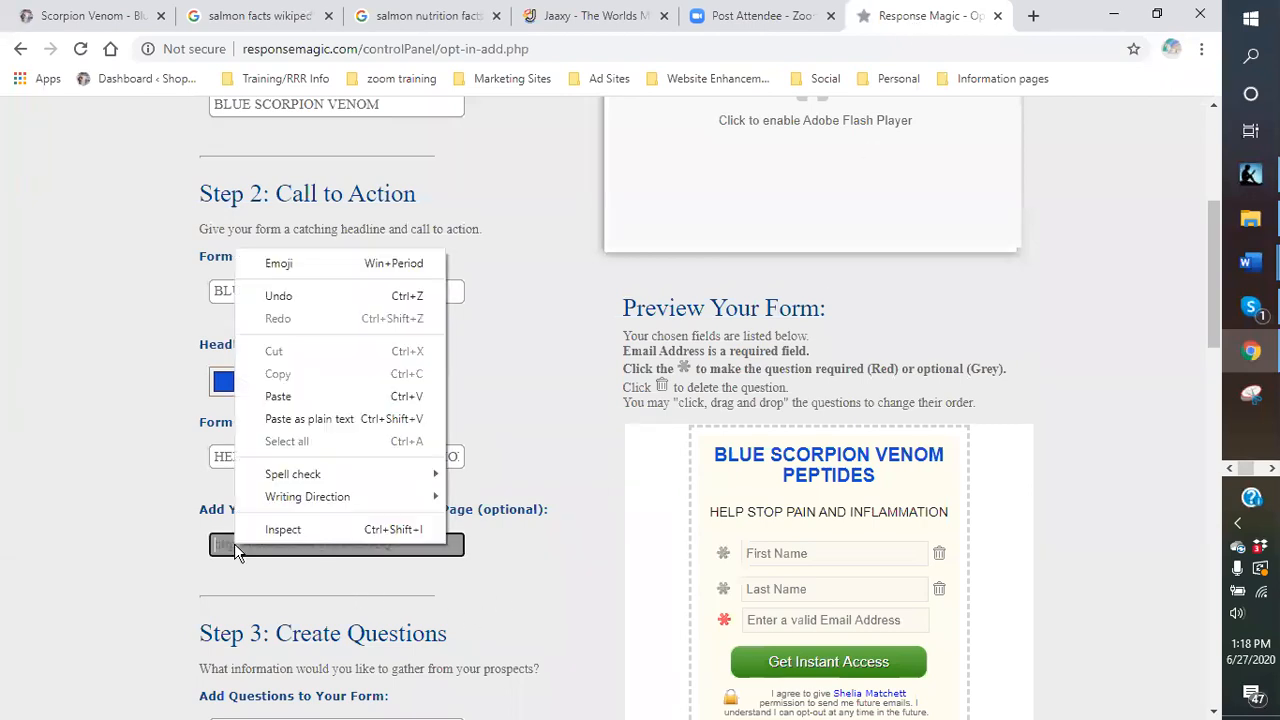
pyautogui.click(266, 395)
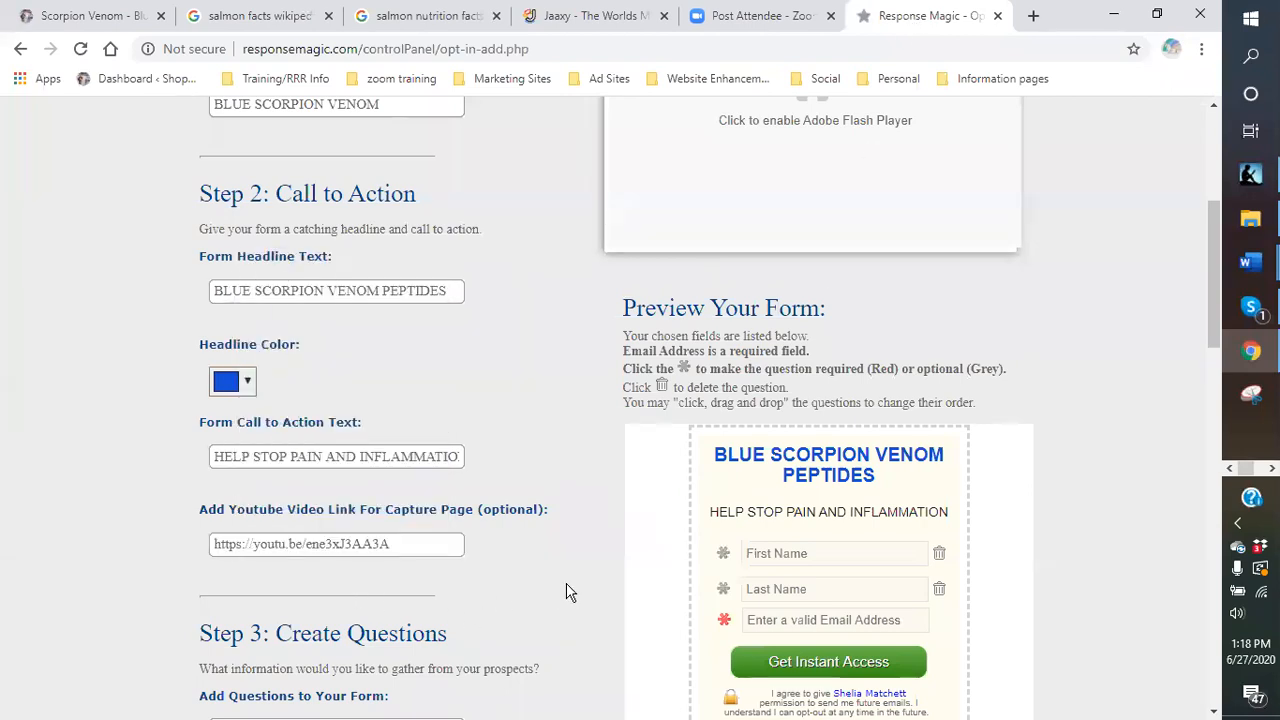
pyautogui.scroll(-2, 549, 461)
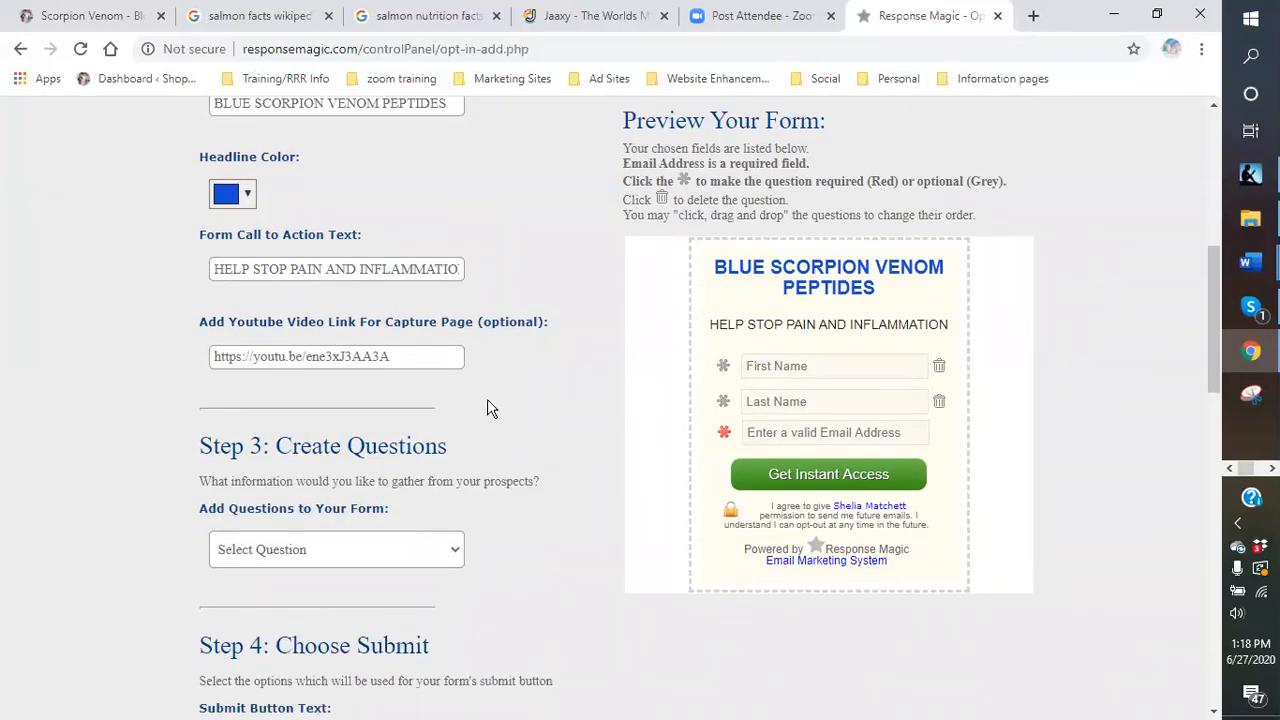
pyautogui.scroll(-1, 488, 401)
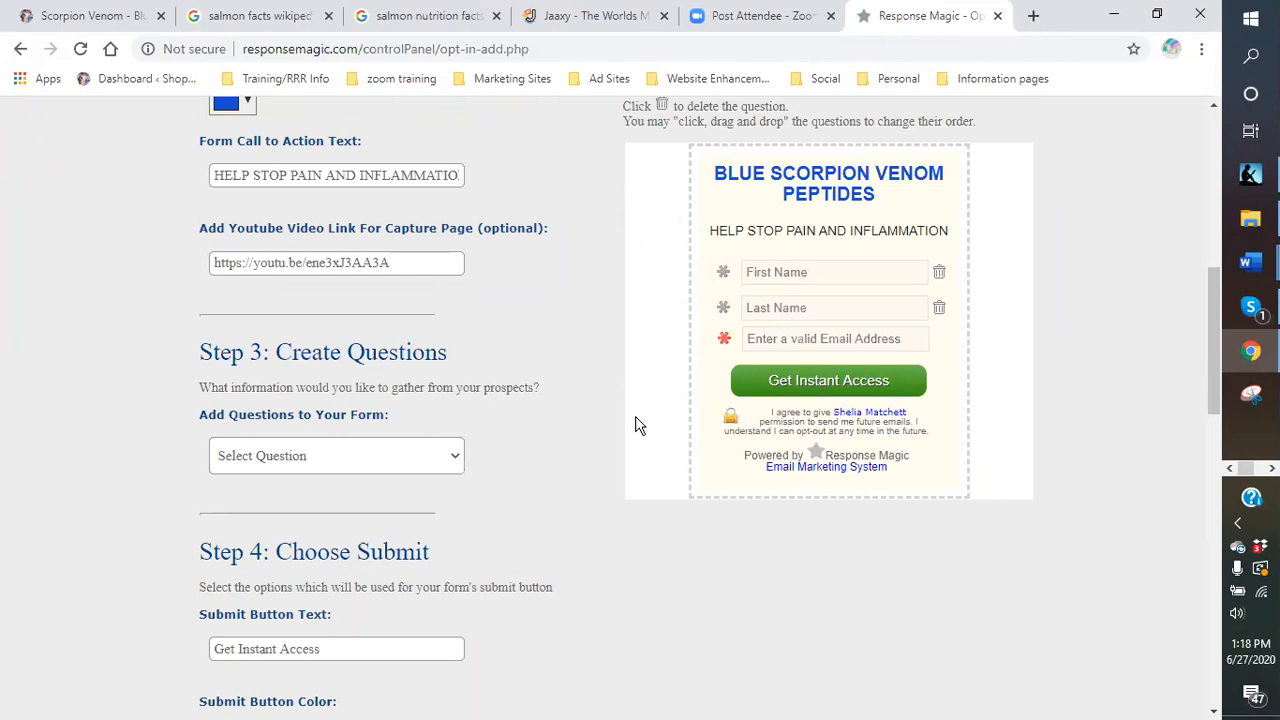
pyautogui.scroll(1, 795, 352)
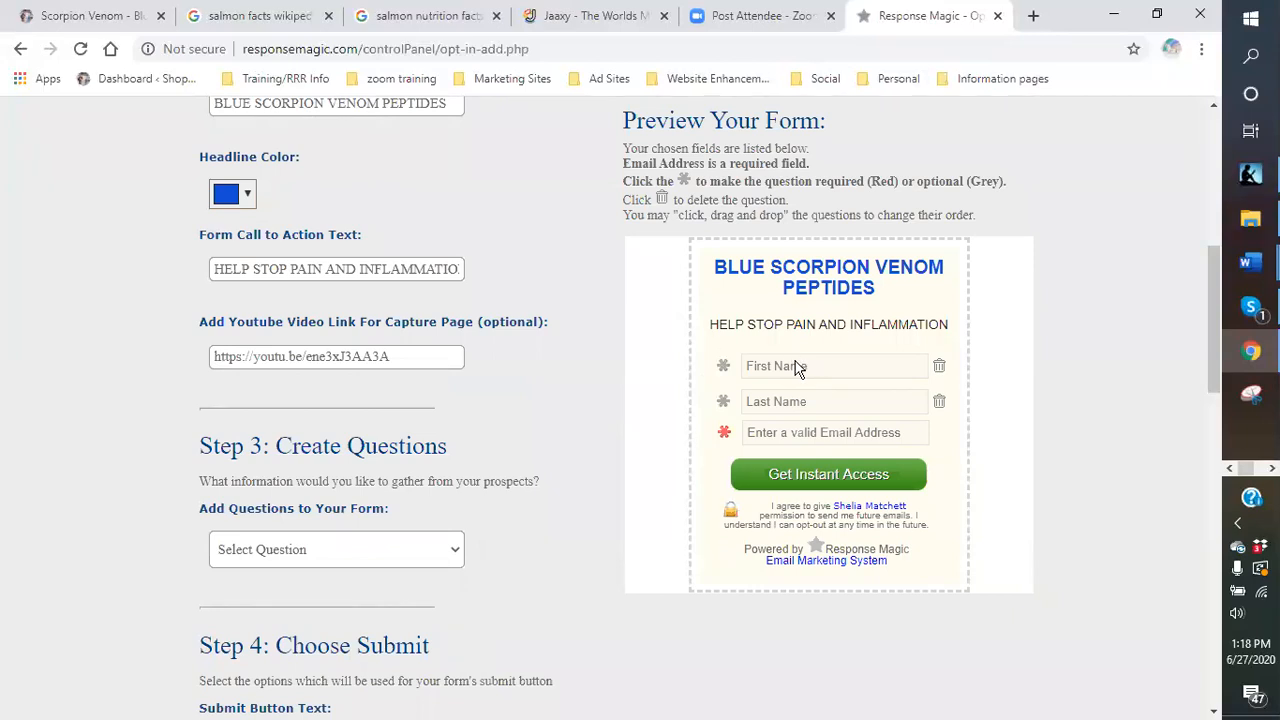
# Require First Name and Last Name, then add an optional Telephone and a required State question.
pyautogui.click(724, 368)
pyautogui.click(724, 402)
pyautogui.scroll(-2, 420, 480)
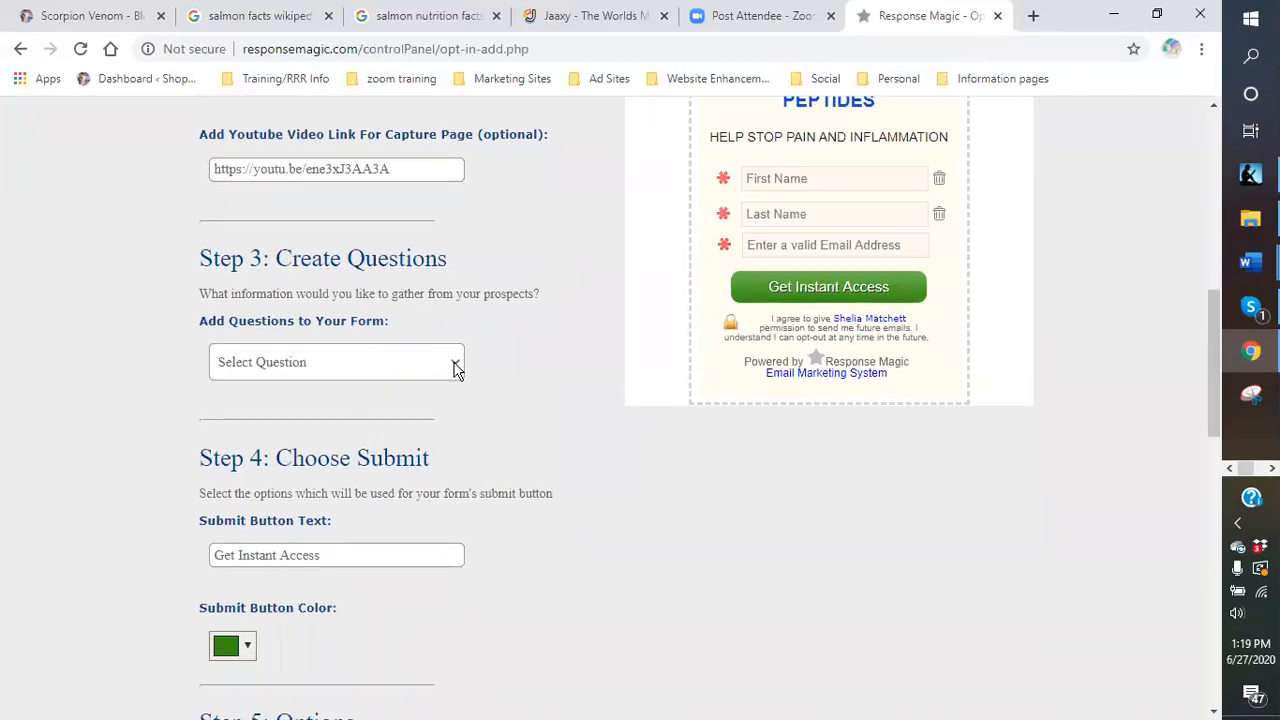
pyautogui.click(455, 369)
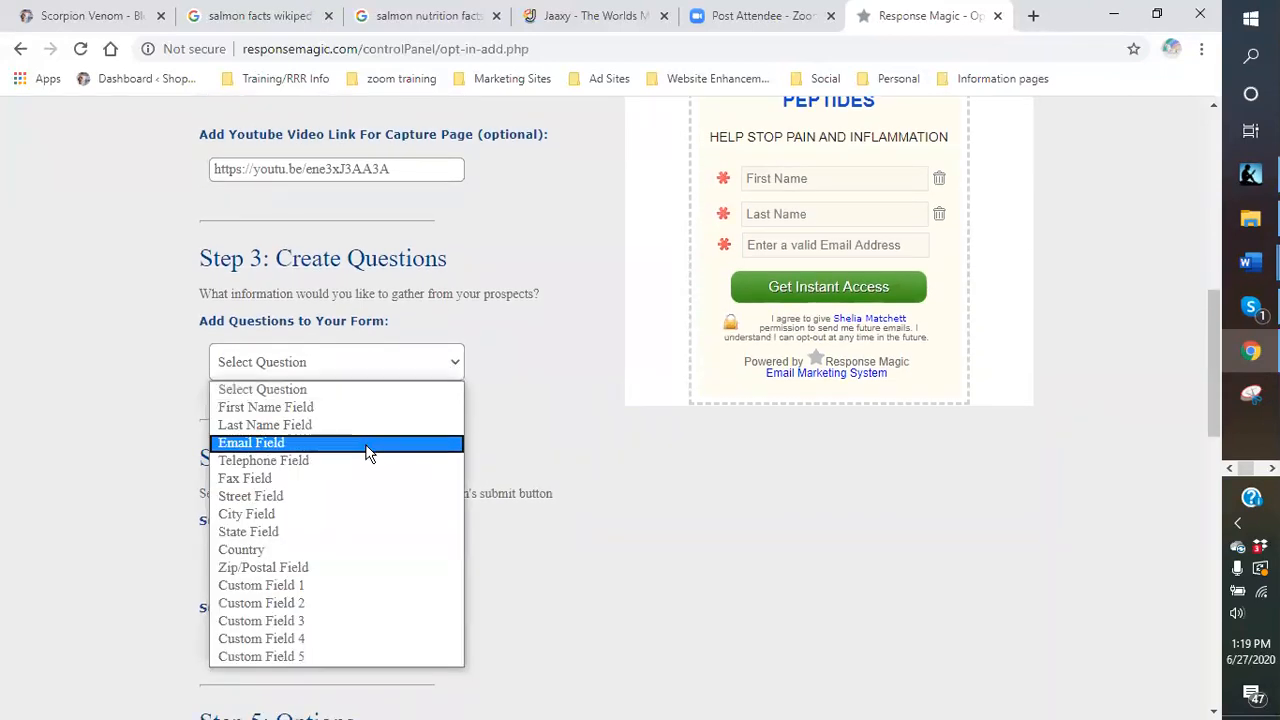
pyautogui.click(318, 462)
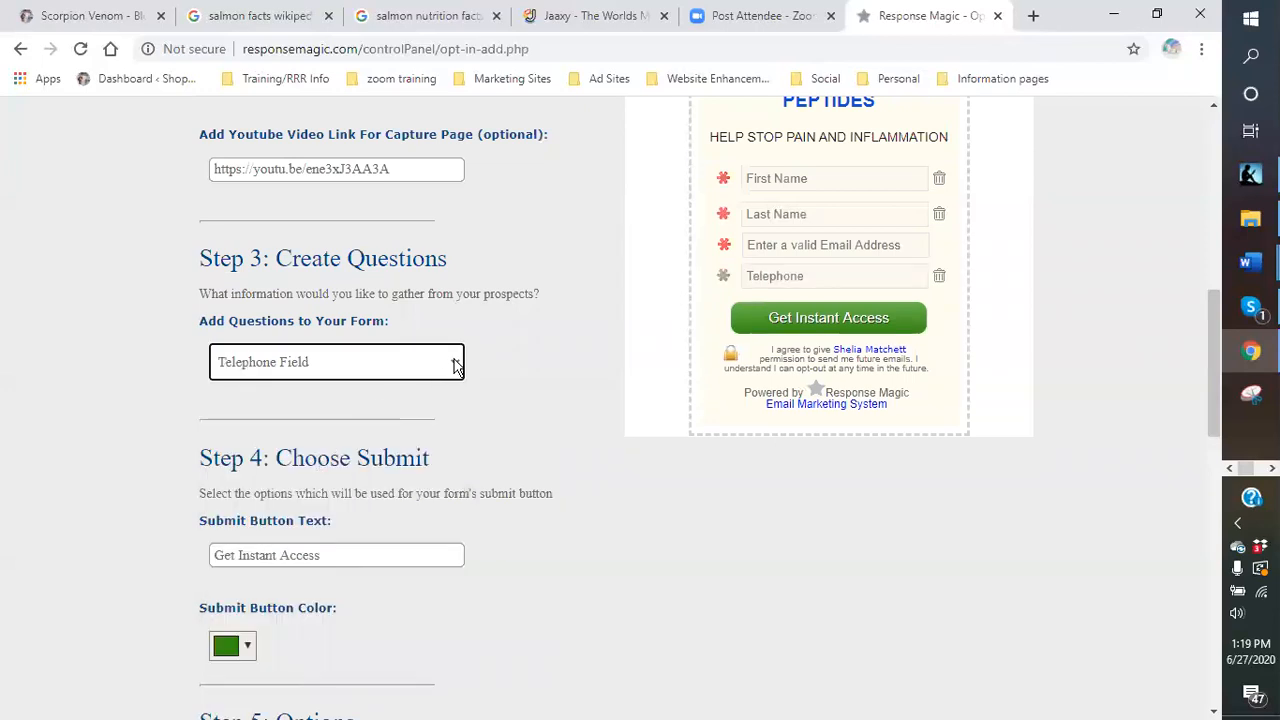
pyautogui.click(455, 366)
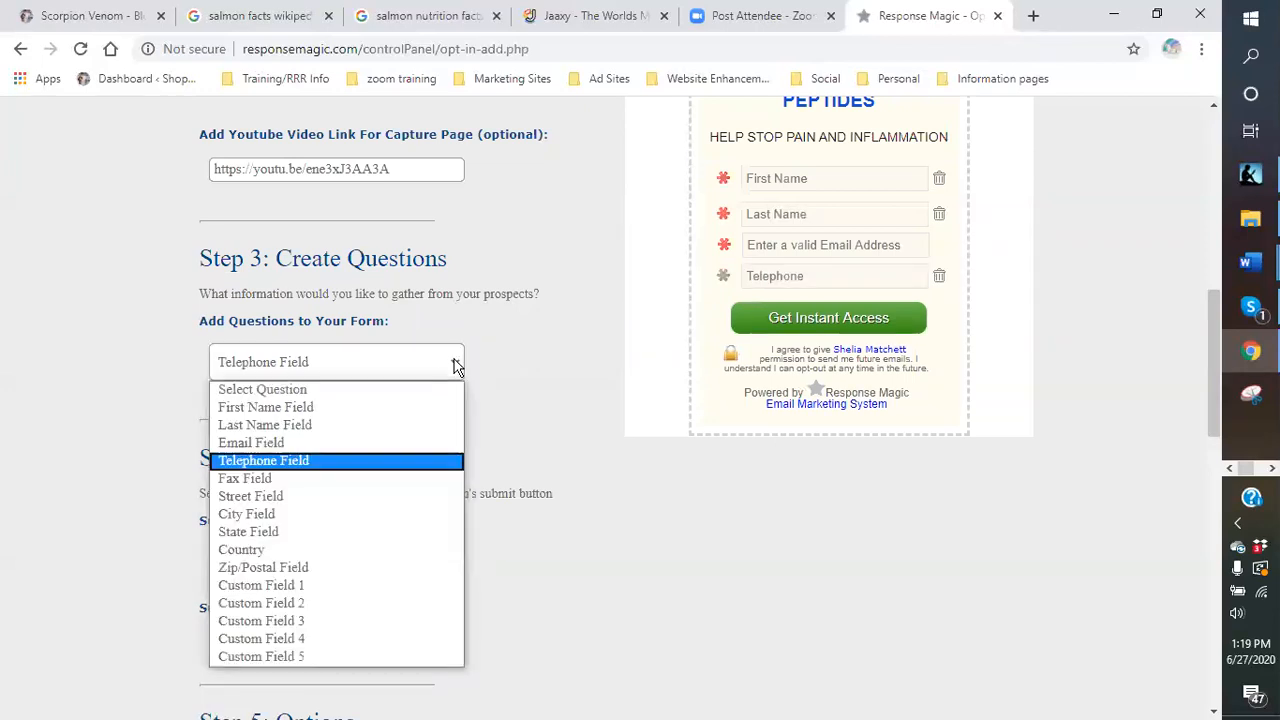
pyautogui.click(352, 538)
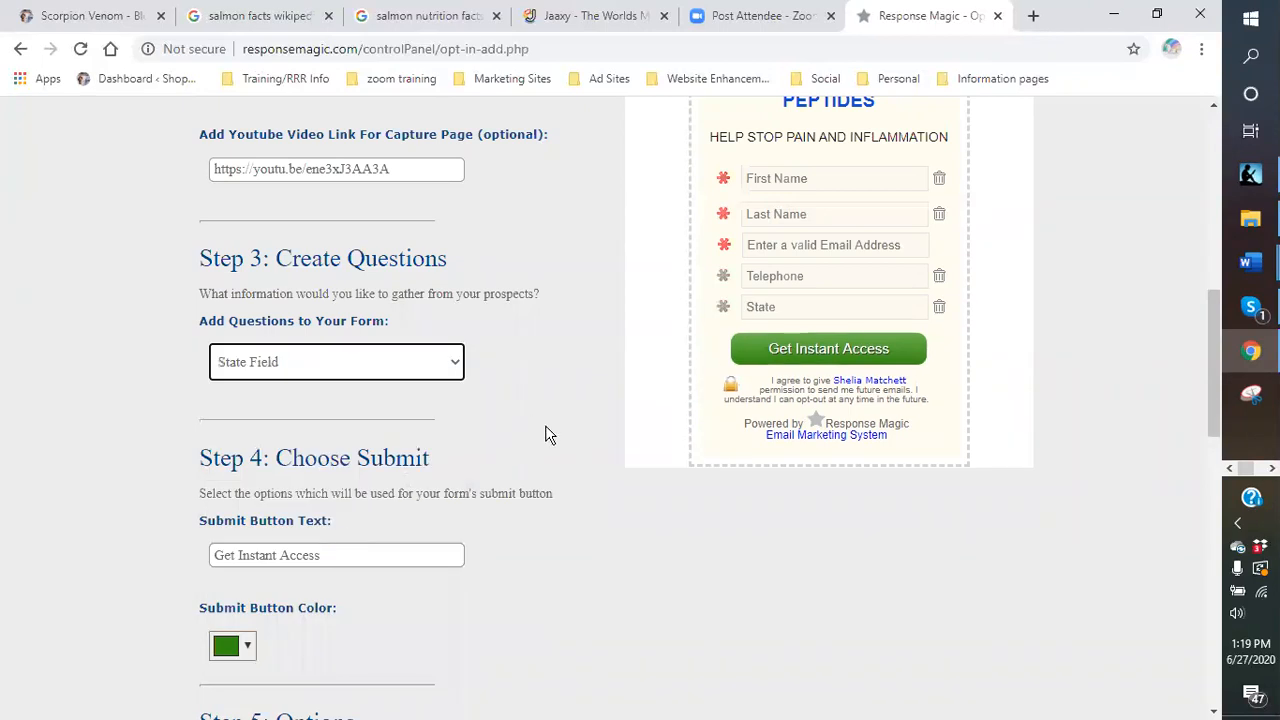
pyautogui.click(724, 308)
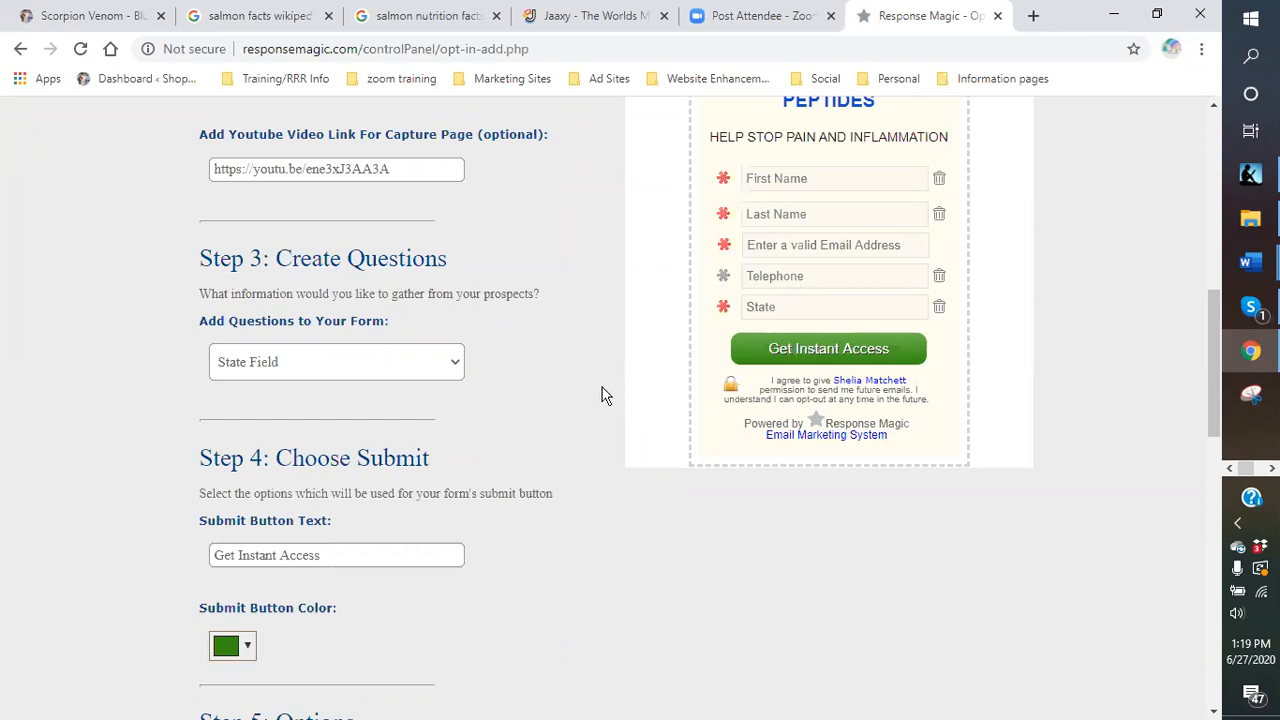
pyautogui.scroll(-1, 598, 388)
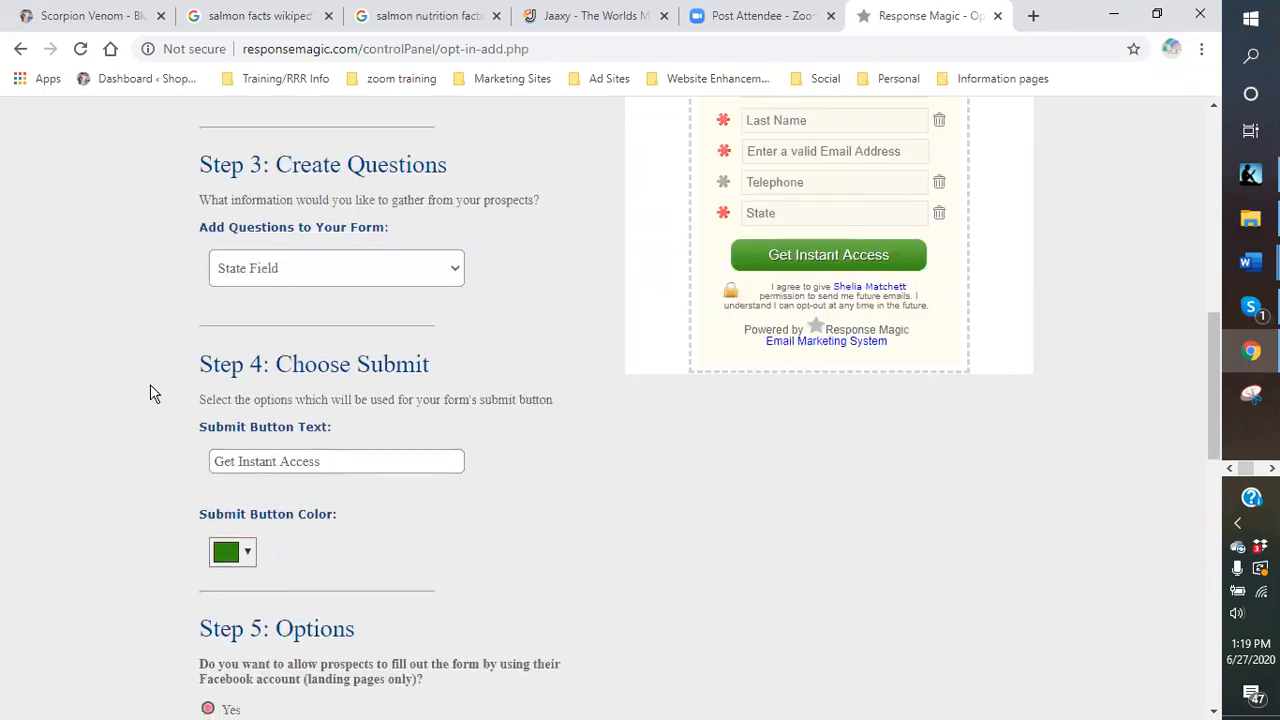
# Replace the submit button text with 'GET RELIEF TODAY!!!', correcting the typos along the way.
pyautogui.click(335, 466)
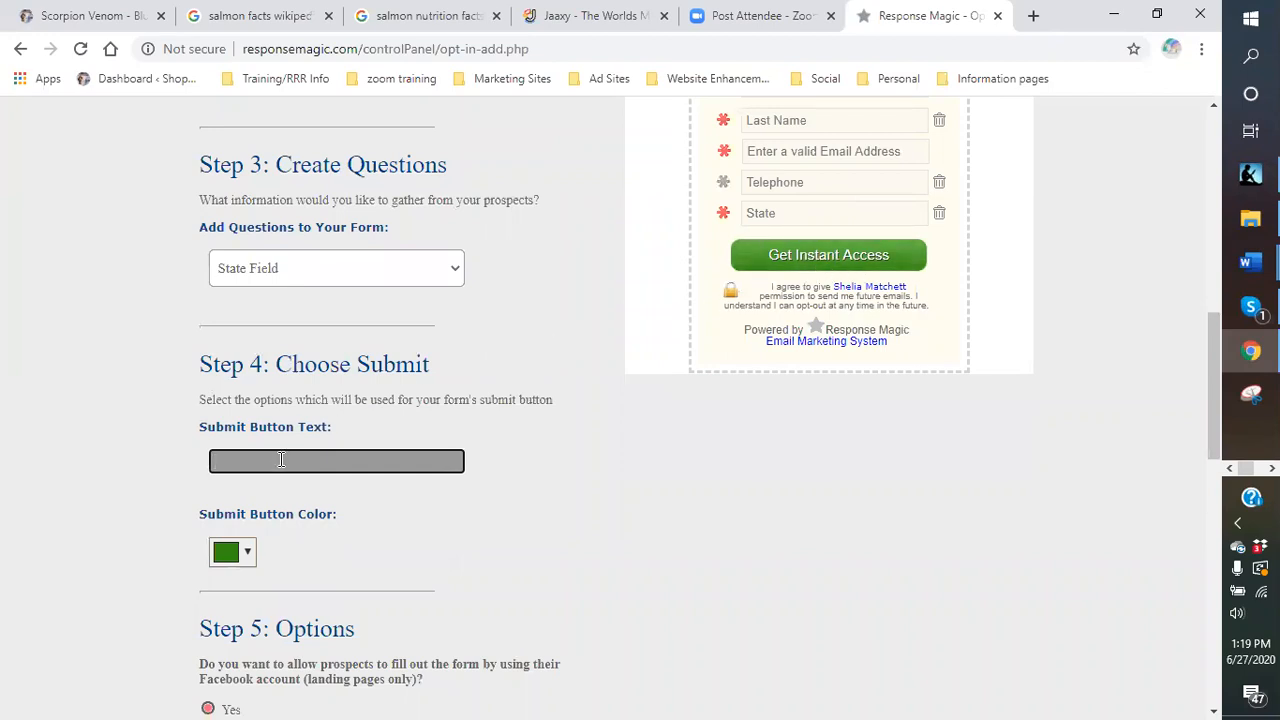
pyautogui.write('sta')
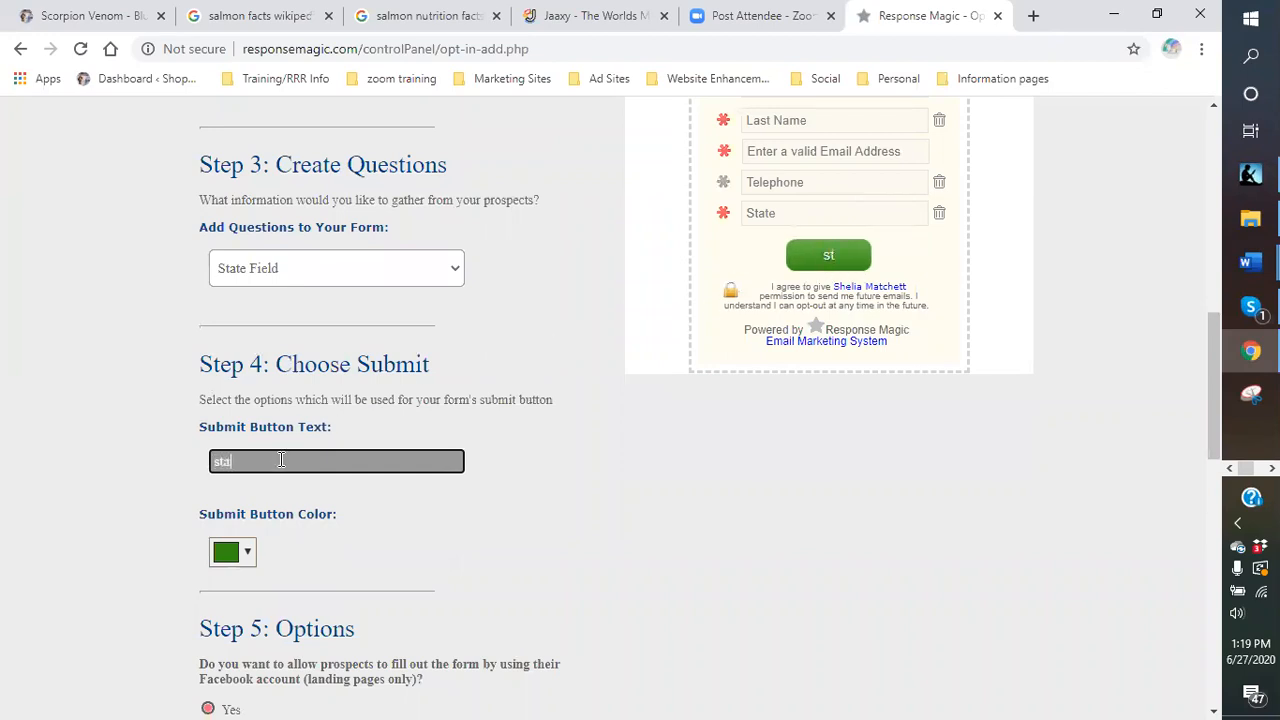
pyautogui.press('BackSpace')
pyautogui.press('BackSpace')
pyautogui.write('START')
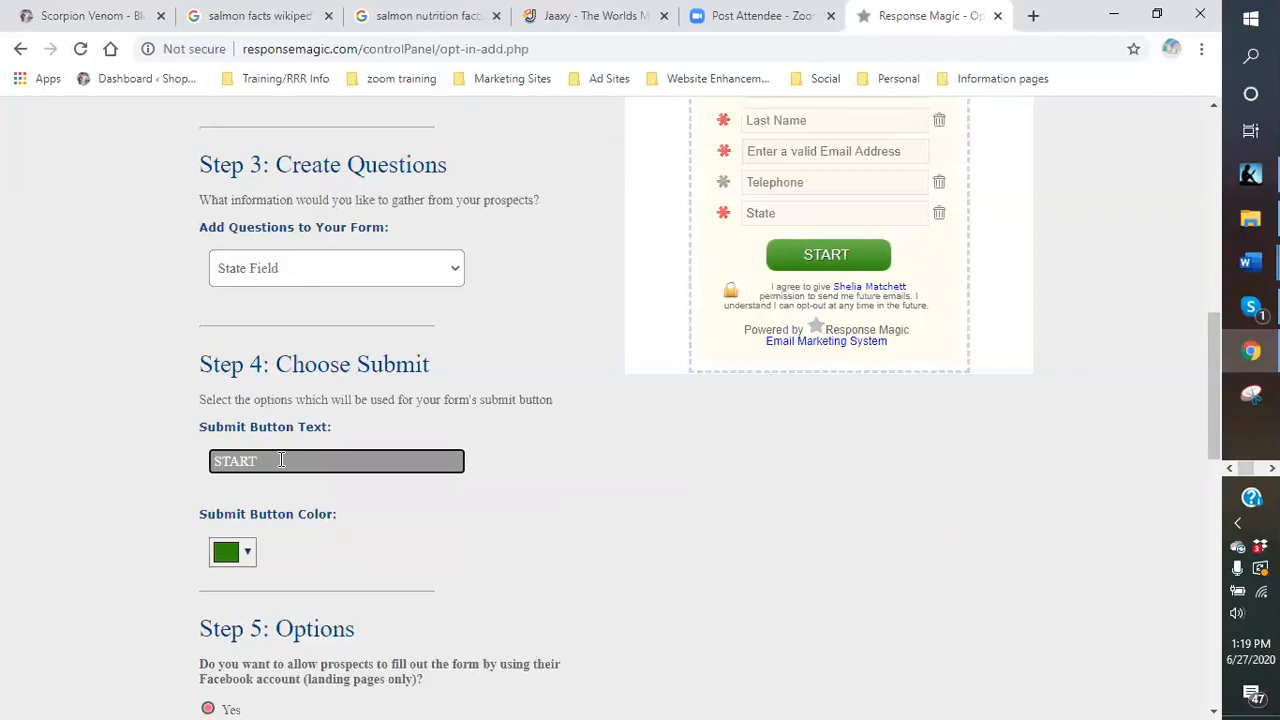
pyautogui.write(' YOUR F')
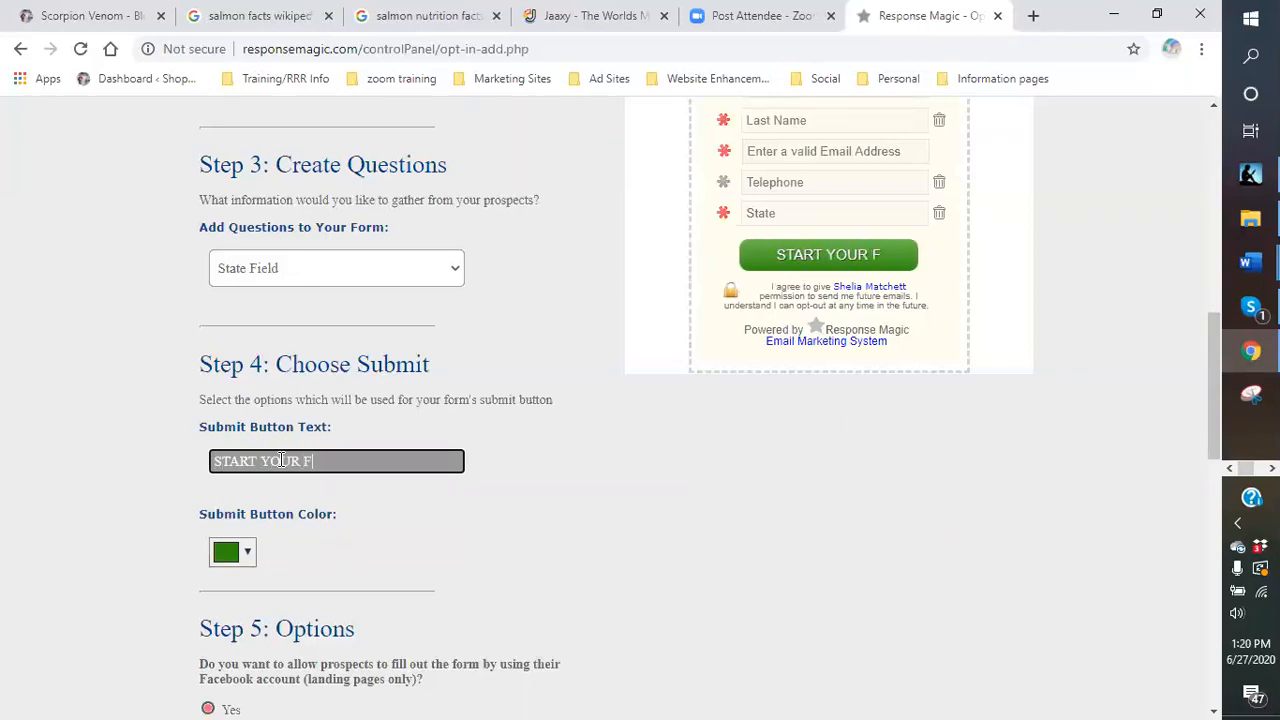
pyautogui.press('BackSpace')
pyautogui.press('BackSpace')
pyautogui.press('BackSpace')
pyautogui.press('BackSpace')
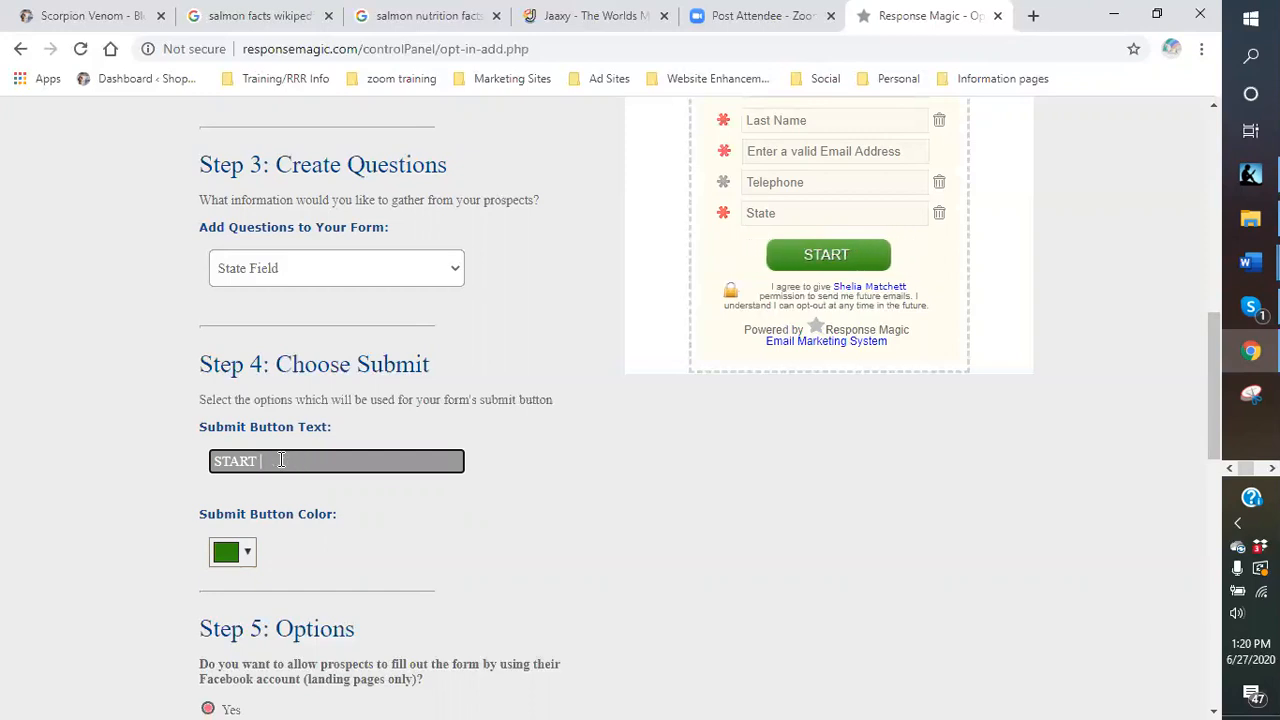
pyautogui.press('BackSpace')
pyautogui.press('BackSpace')
pyautogui.press('BackSpace')
pyautogui.press('BackSpace')
pyautogui.press('BackSpace')
pyautogui.press('BackSpace')
pyautogui.write('GET RELEIF')
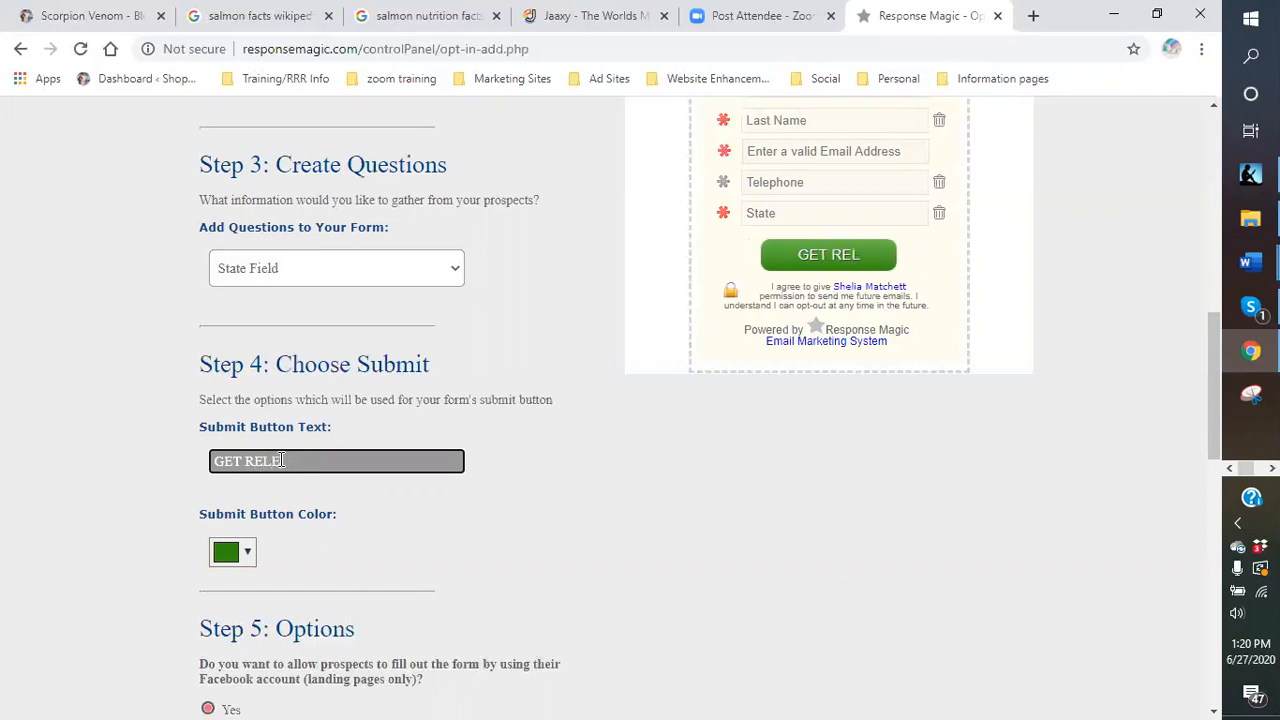
pyautogui.press('BackSpace')
pyautogui.press('BackSpace')
pyautogui.press('BackSpace')
pyautogui.write('IEFF')
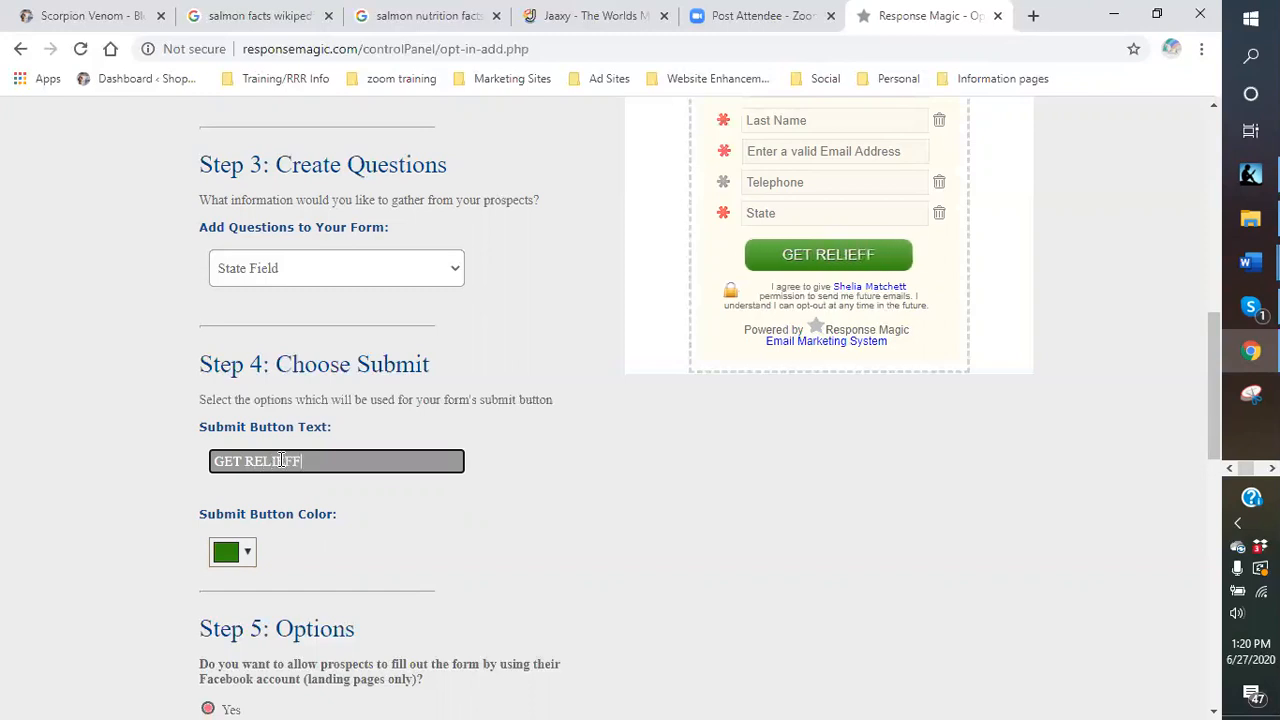
pyautogui.press('BackSpace')
pyautogui.write(' TODAY')
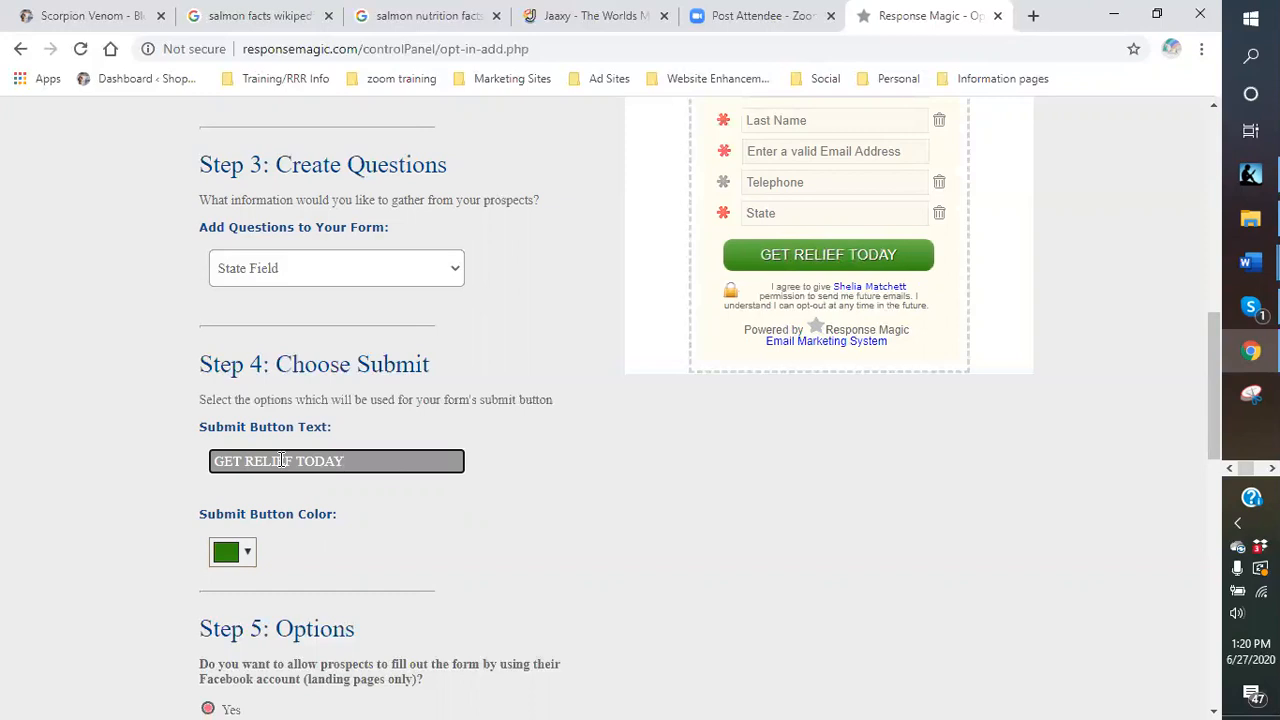
pyautogui.write('!!!')
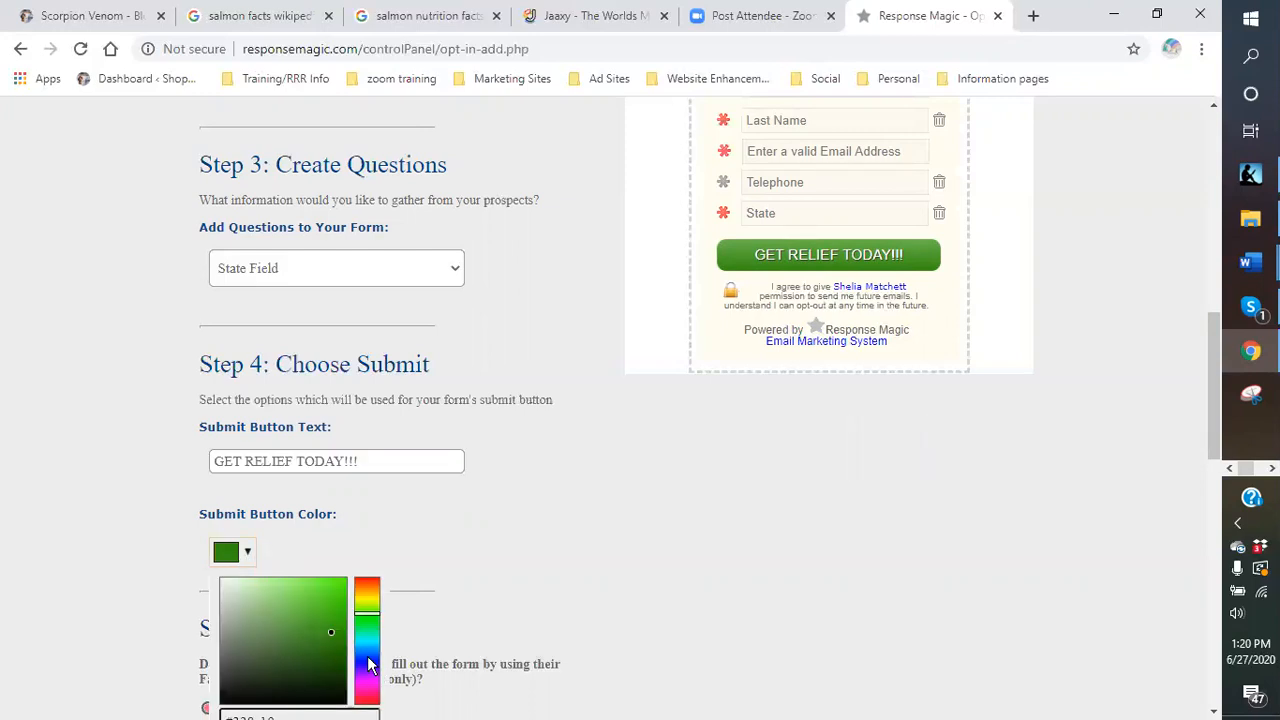
# Change the submit button colour from green to the blue shade #0d5aa8.
pyautogui.click(367, 650)
pyautogui.moveTo(333, 634)
pyautogui.mouseDown()
pyautogui.moveTo(334, 607)
pyautogui.moveTo(338, 625)
pyautogui.mouseUp()
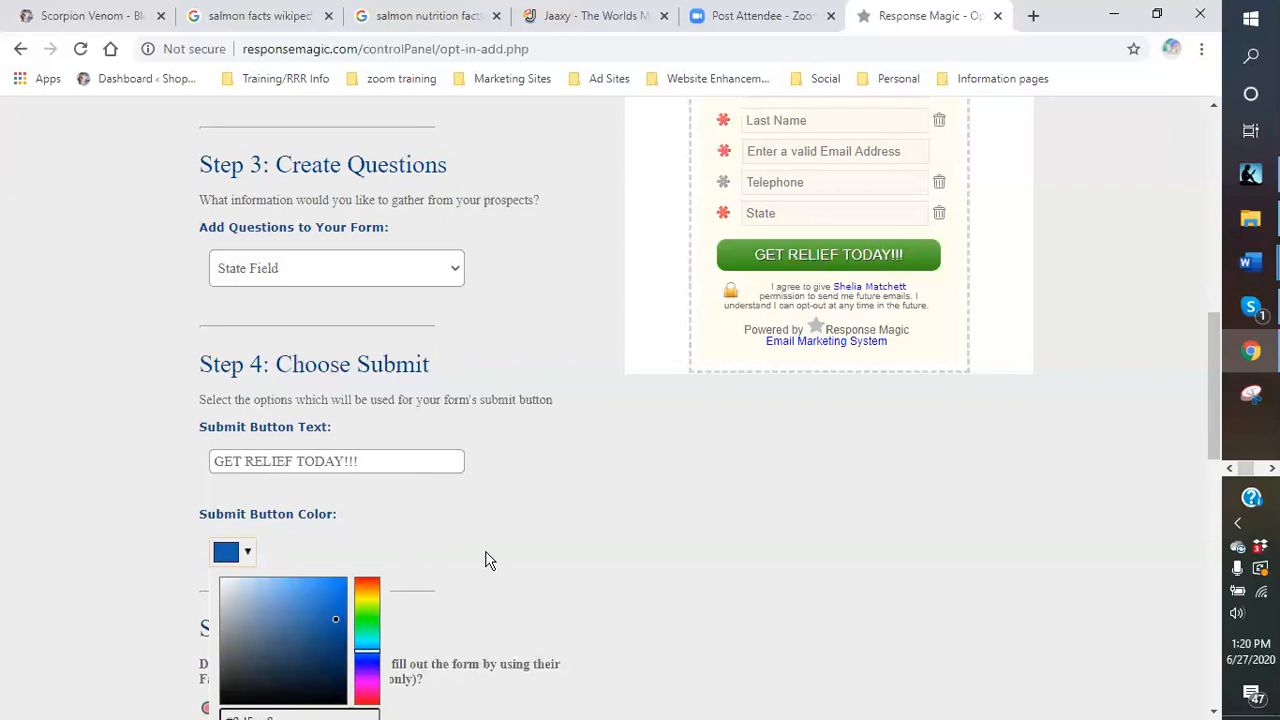
pyautogui.scroll(-1, 486, 548)
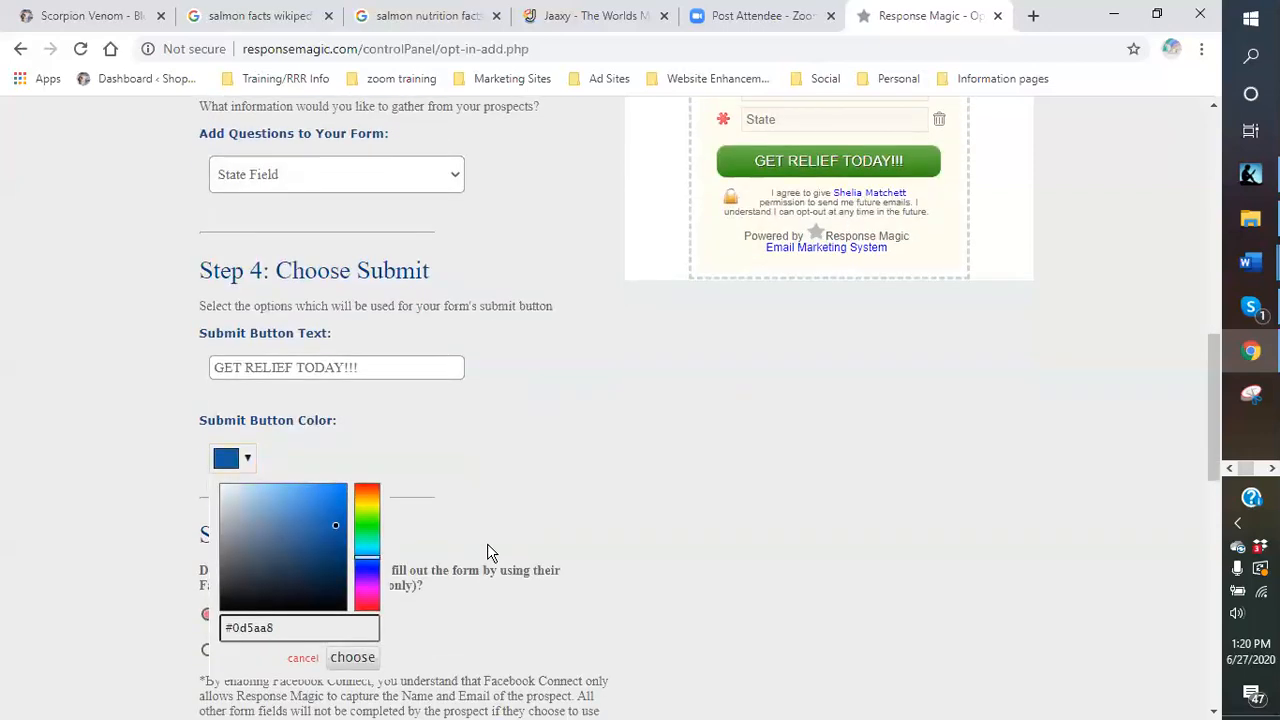
pyautogui.click(352, 658)
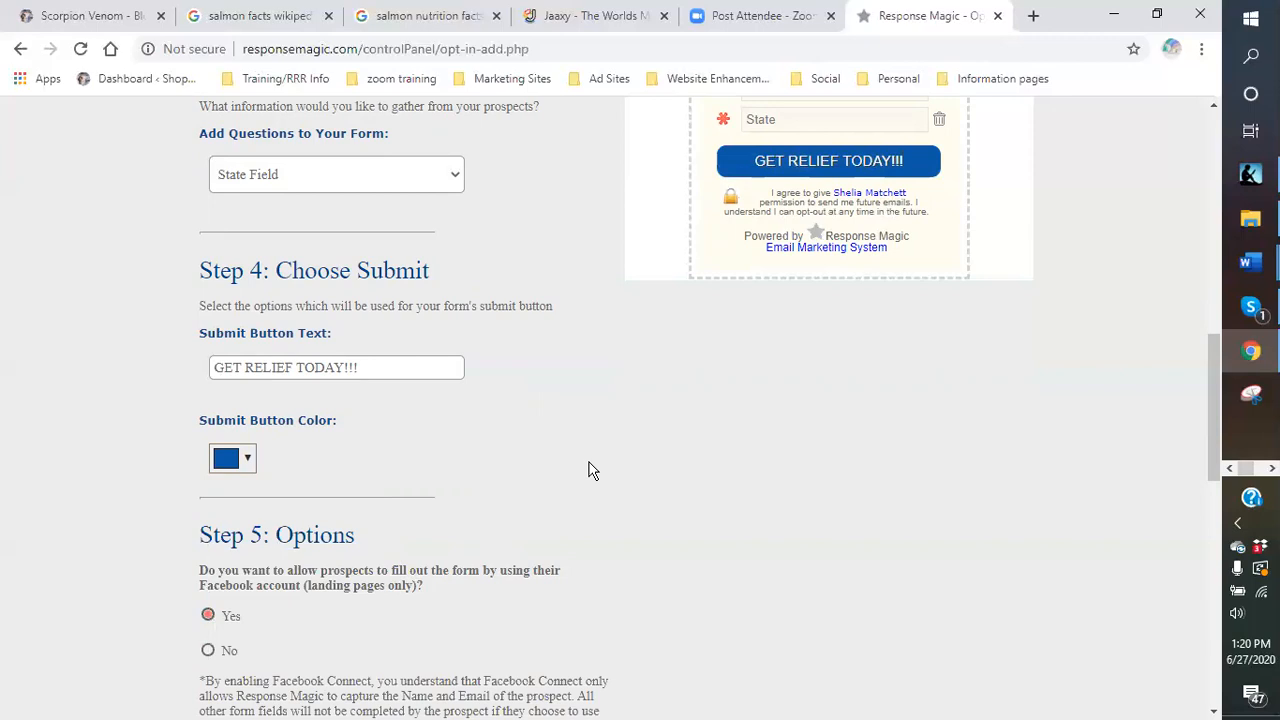
pyautogui.scroll(-2, 600, 460)
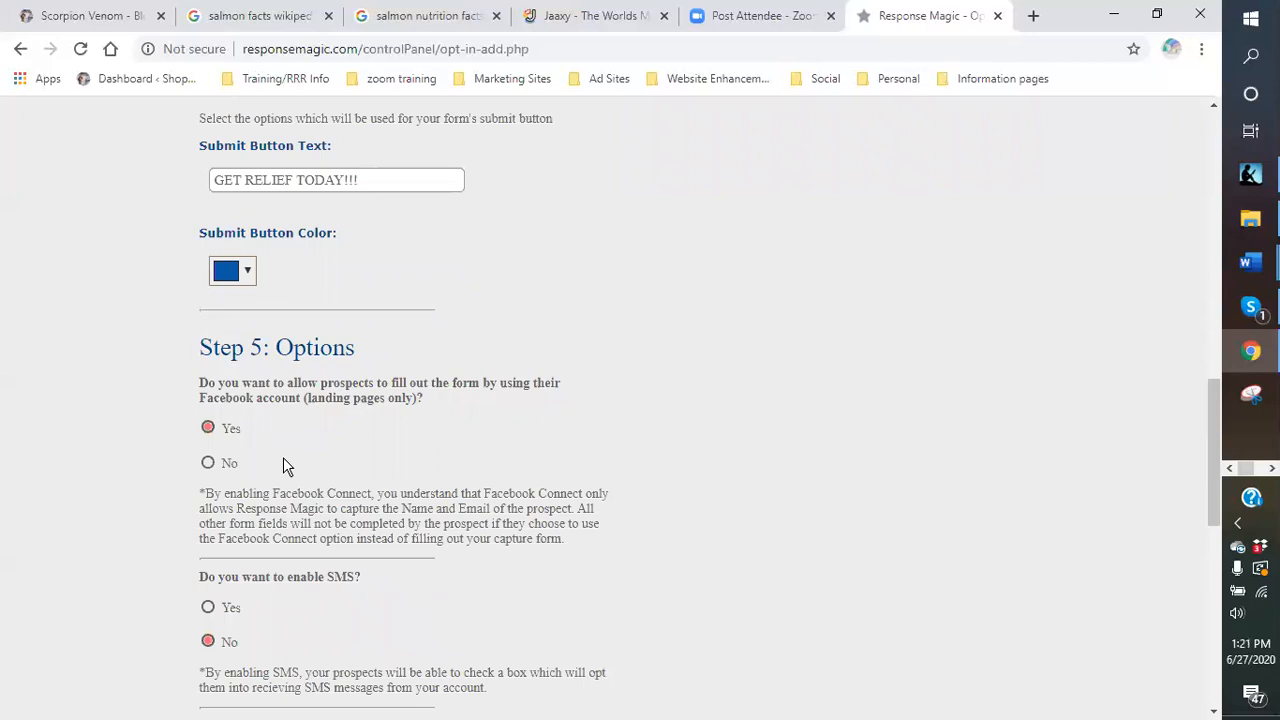
# Set the Facebook account option in Step 5: Options to No.
pyautogui.scroll(1, 798, 417)
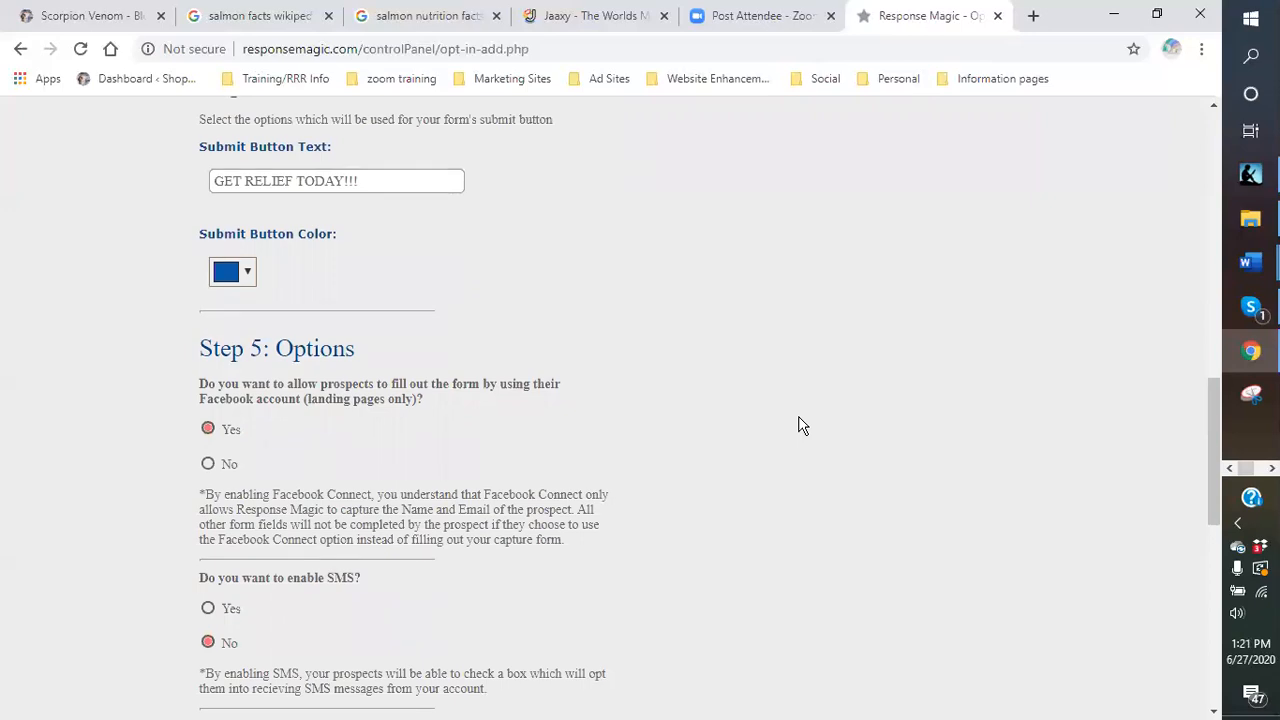
pyautogui.scroll(1, 798, 425)
pyautogui.scroll(-1, 776, 420)
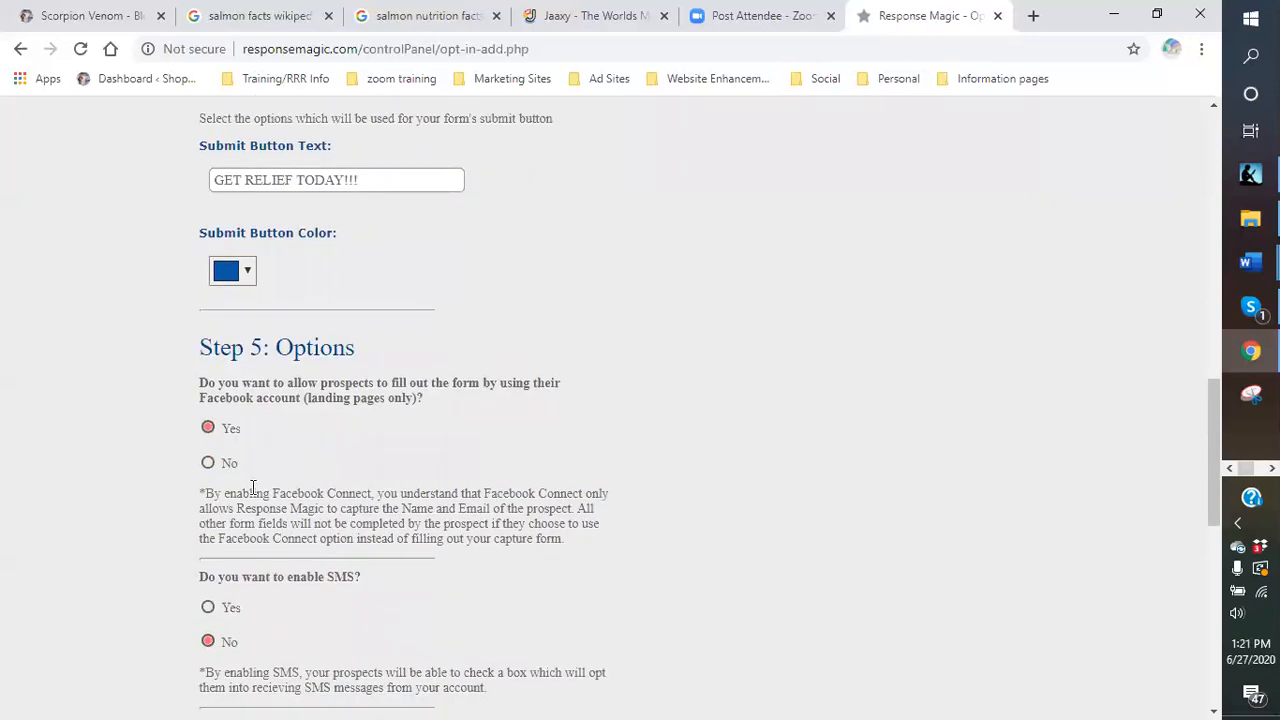
pyautogui.click(207, 464)
# Set Enable SMS to Yes, using the vmarketingprospects list.
pyautogui.scroll(-1, 397, 560)
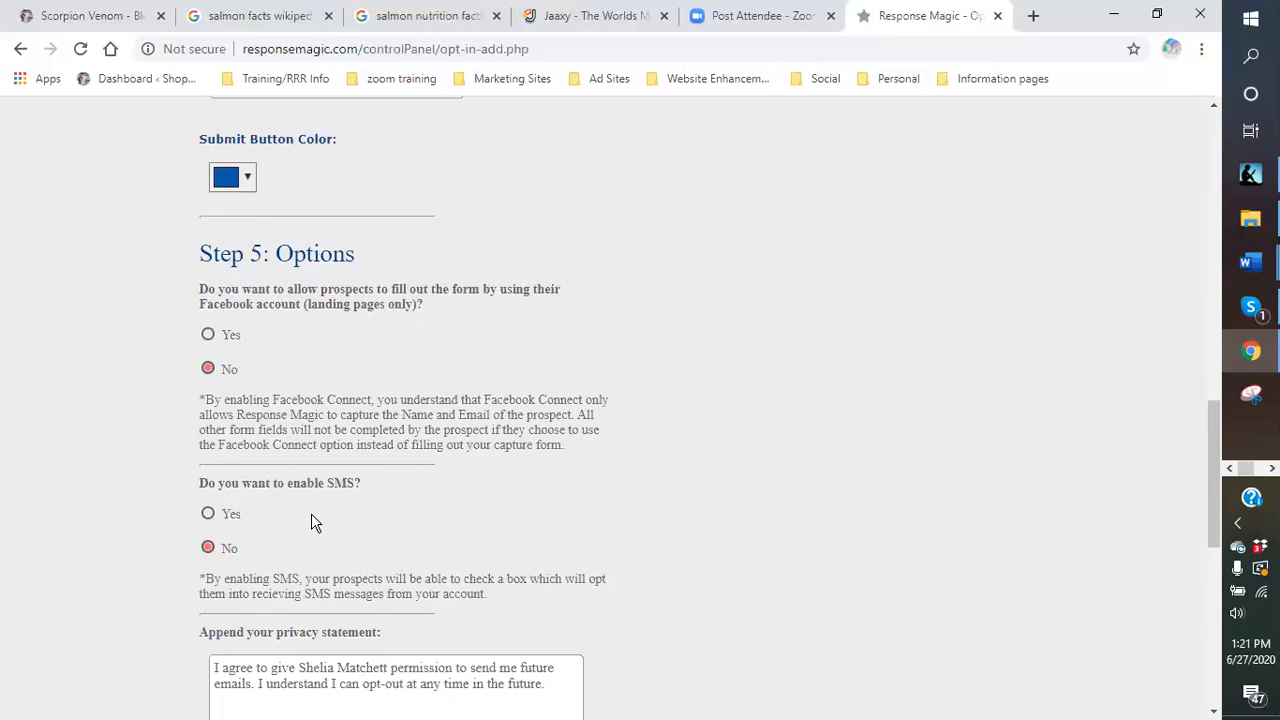
pyautogui.click(207, 514)
pyautogui.scroll(-1, 536, 549)
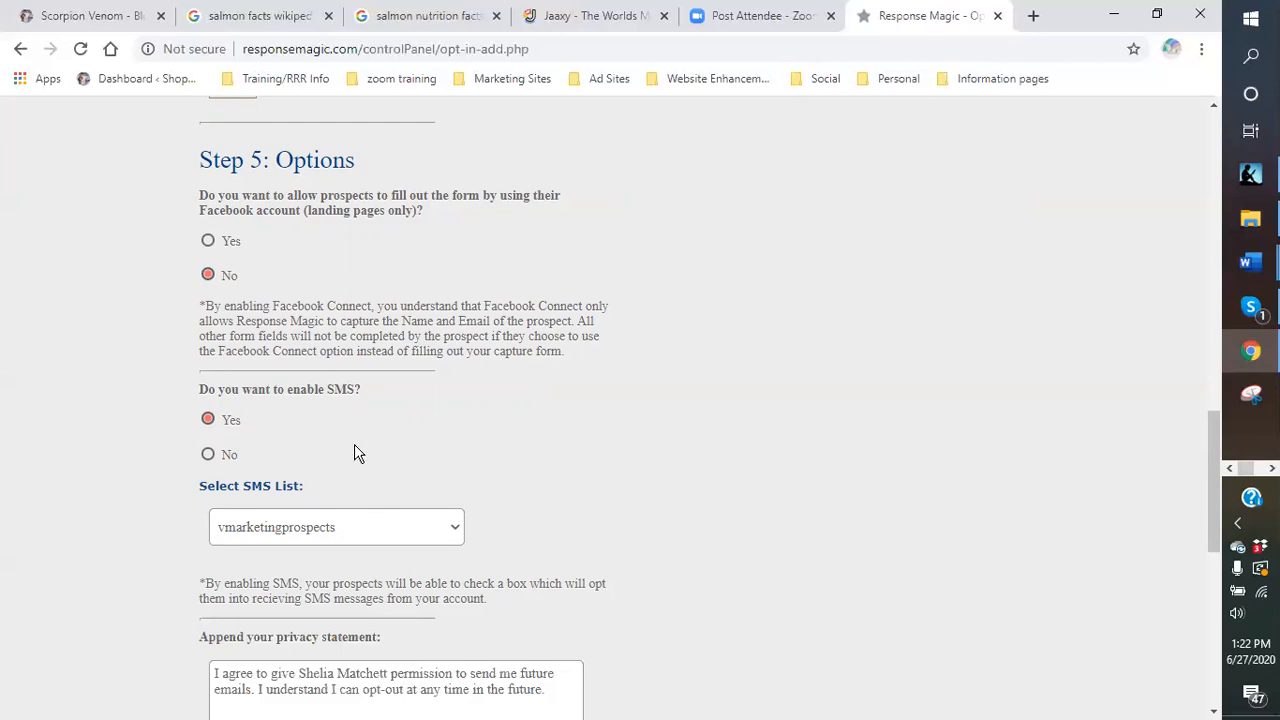
pyautogui.scroll(-1, 400, 440)
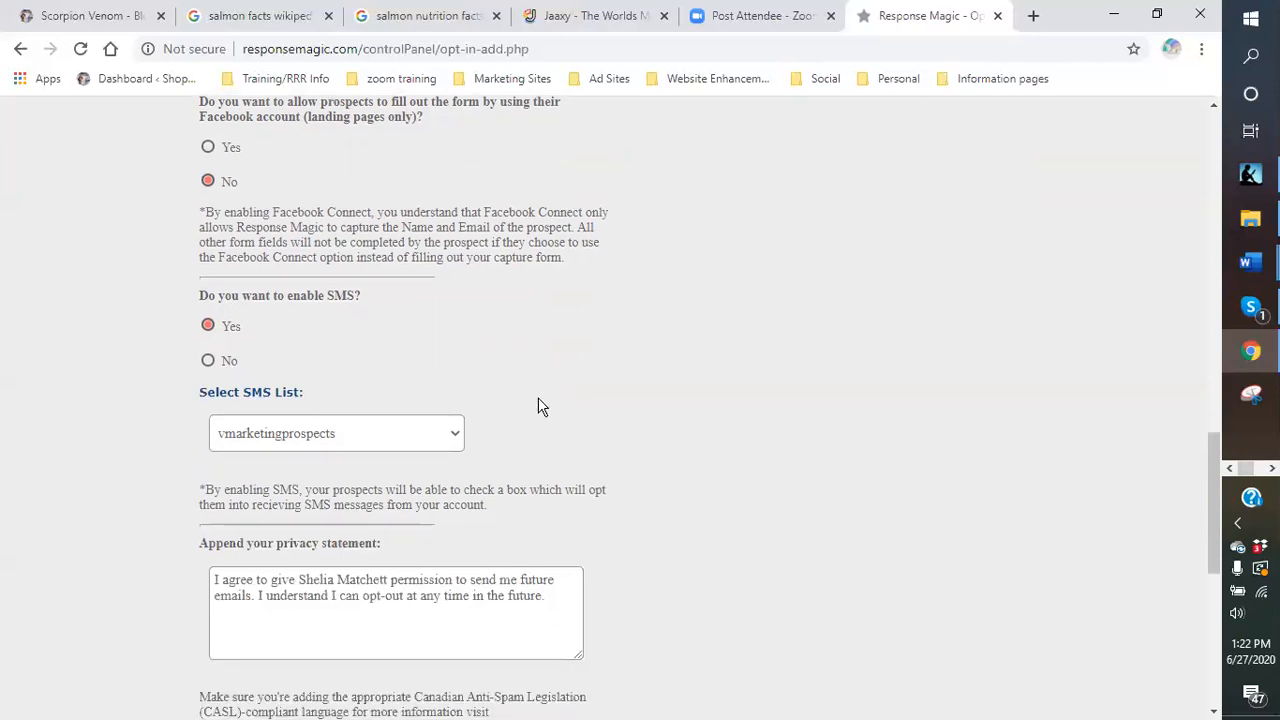
# Choose Yes for an email notification on every sign-up, and dismiss the Chrome ad pop-up.
pyautogui.scroll(-1, 540, 407)
pyautogui.scroll(-1, 539, 400)
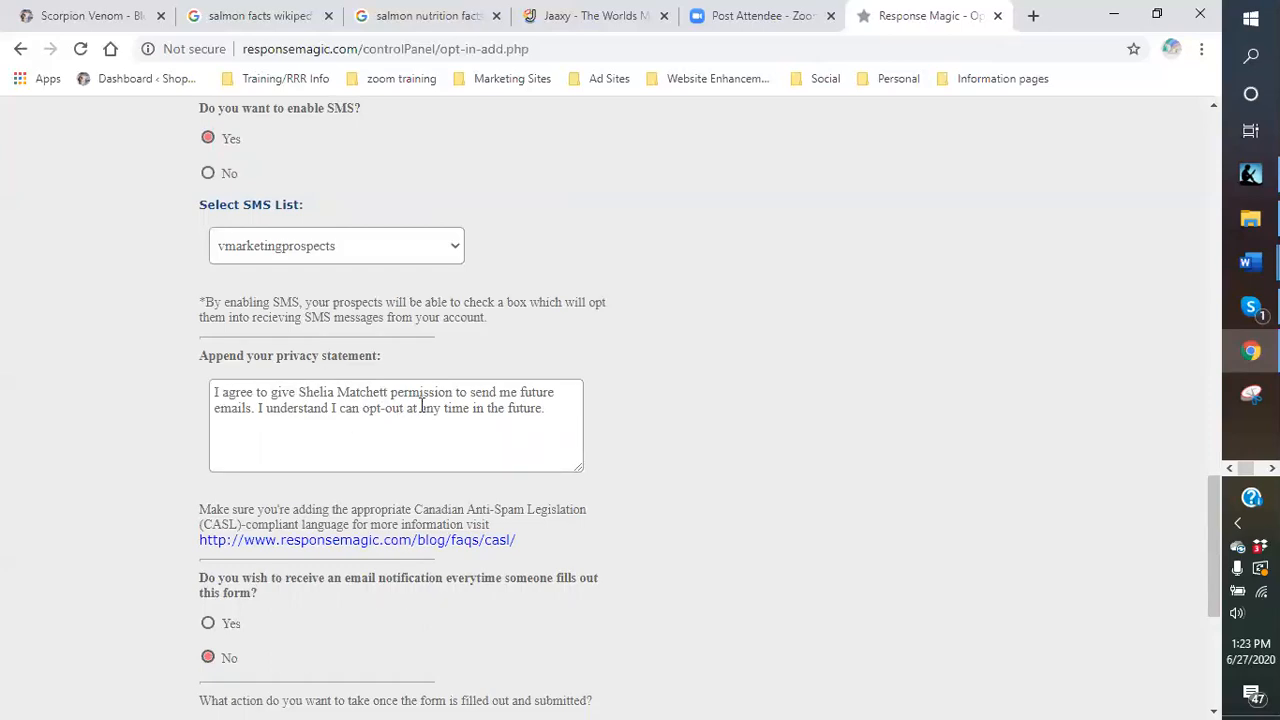
pyautogui.scroll(-2, 421, 407)
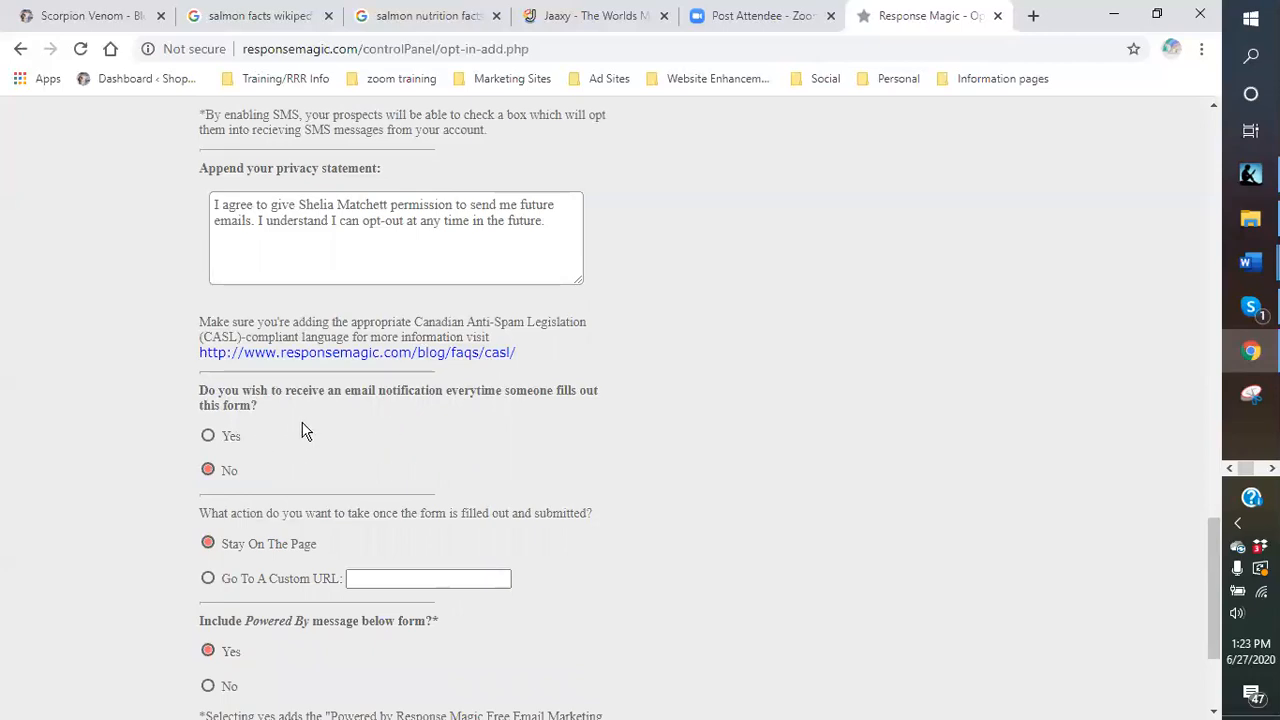
pyautogui.click(208, 437)
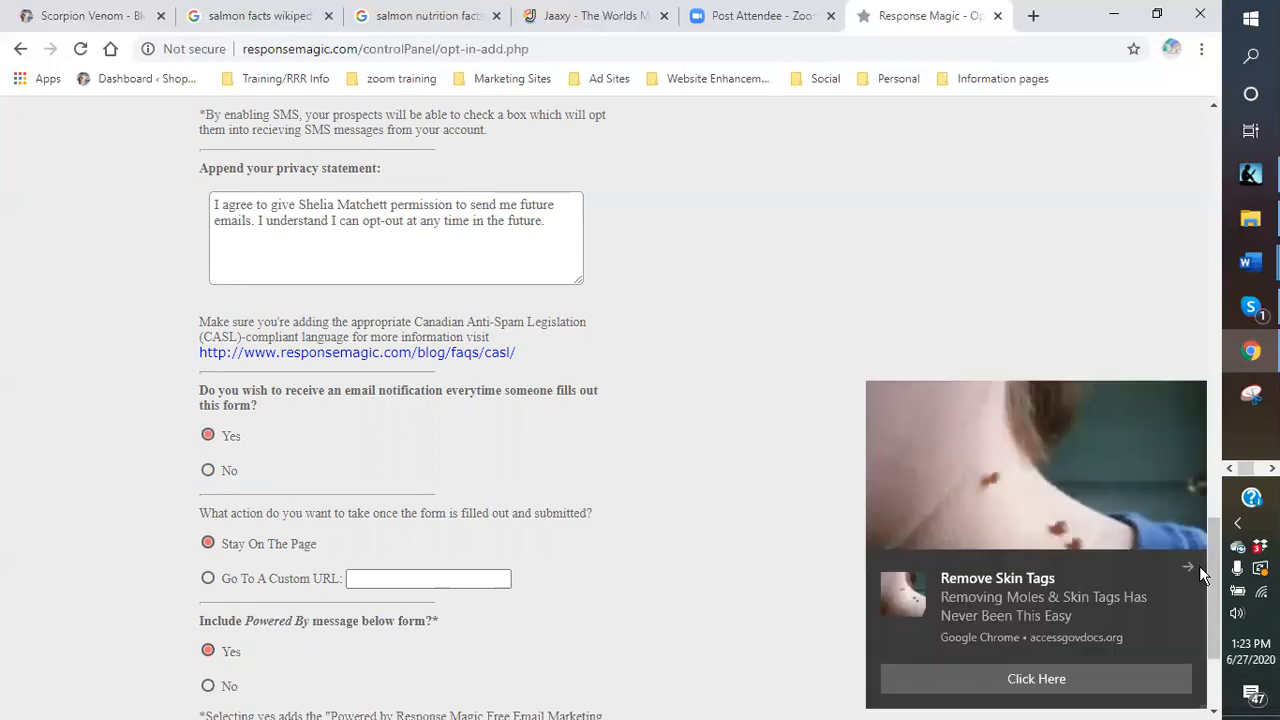
pyautogui.click(1190, 567)
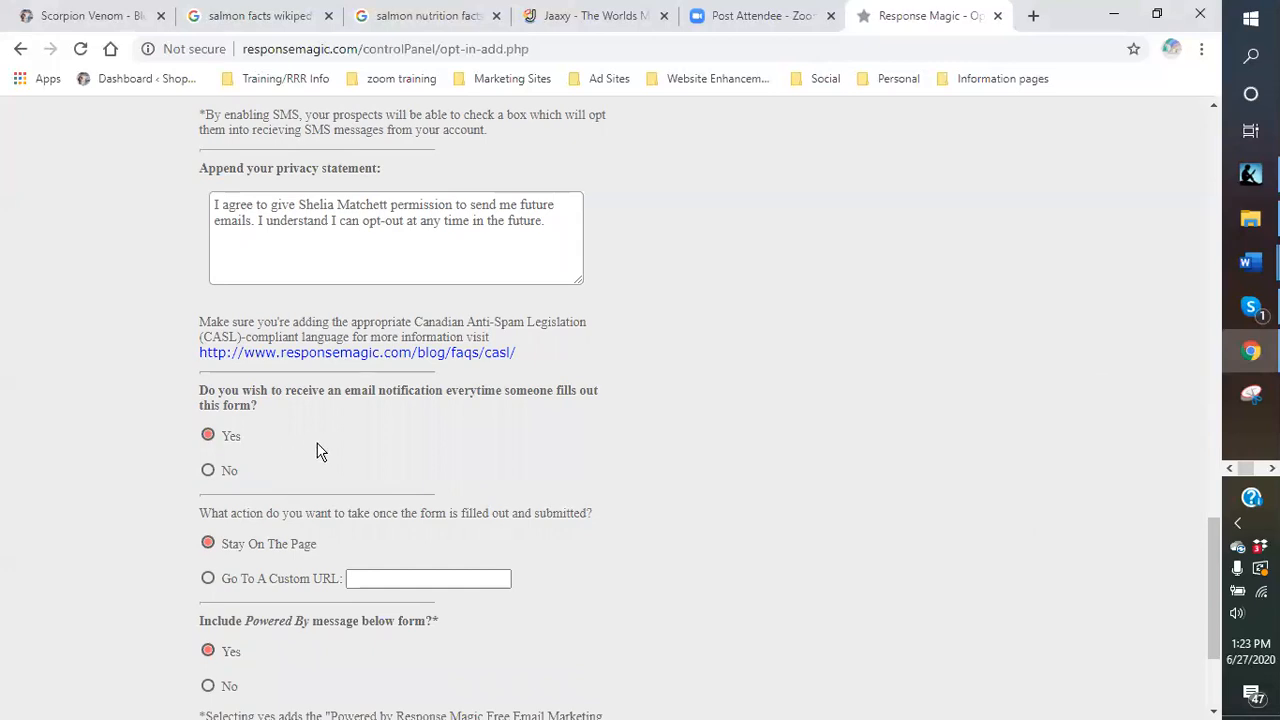
pyautogui.scroll(-1, 318, 451)
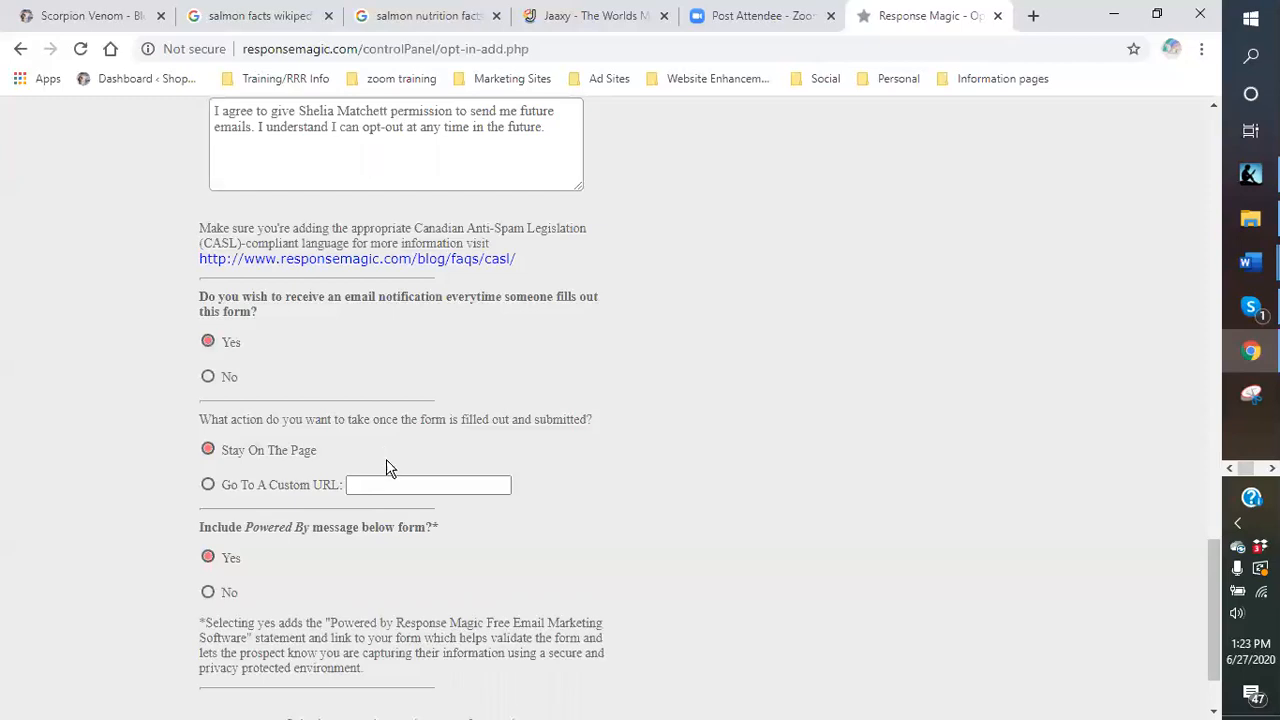
# Copy the article URL 5e95.com/scorpion-venom/ from the Scorpion Venom tab, then return to Response Magic.
pyautogui.click(80, 16)
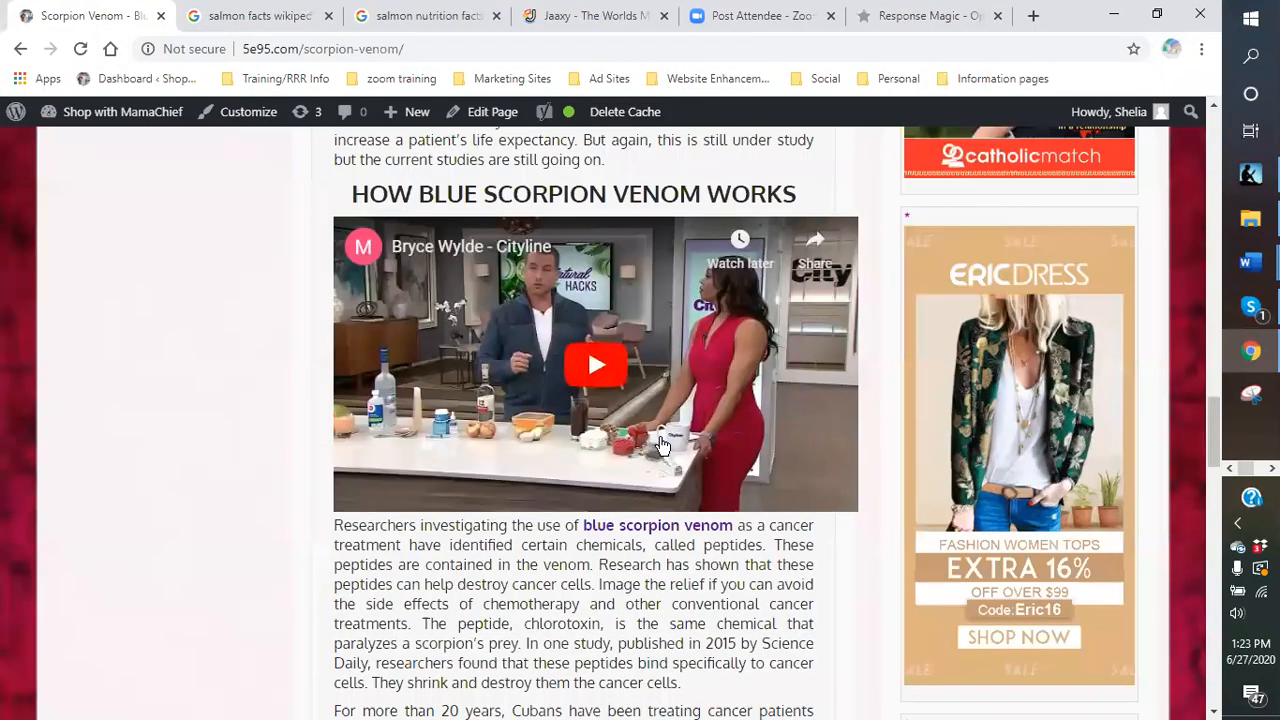
pyautogui.scroll(3, 622, 356)
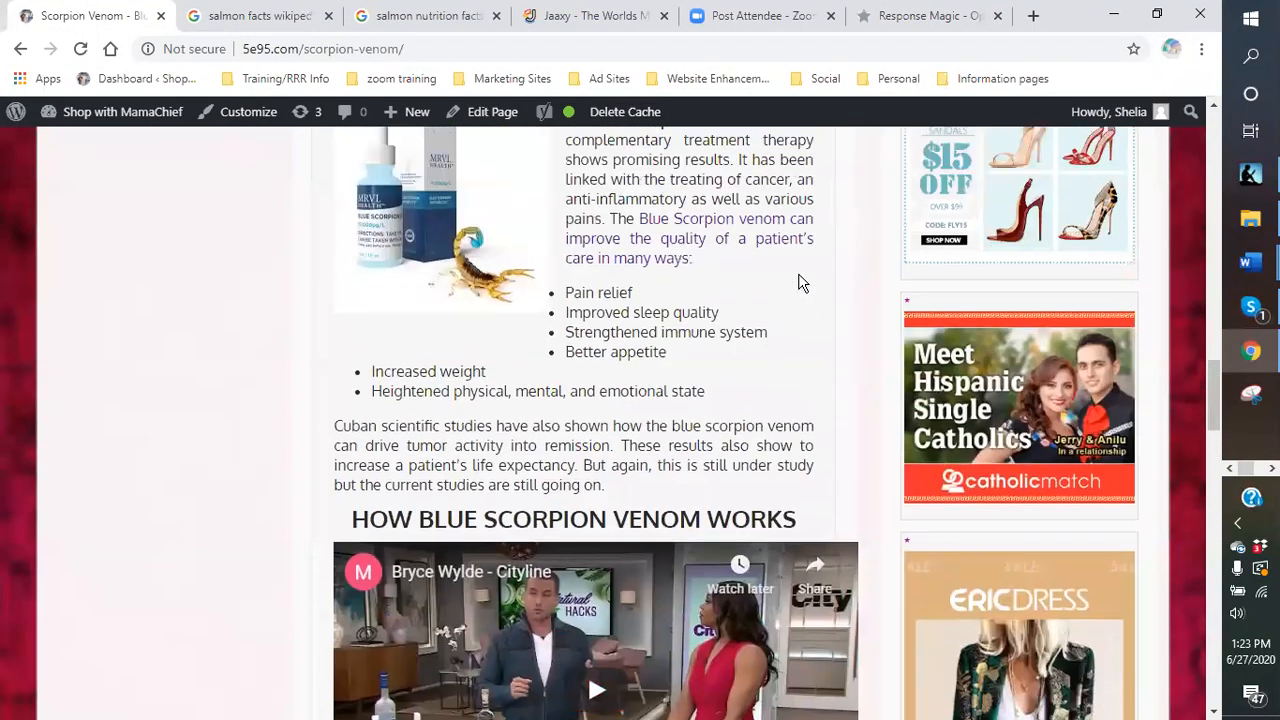
pyautogui.scroll(4, 798, 283)
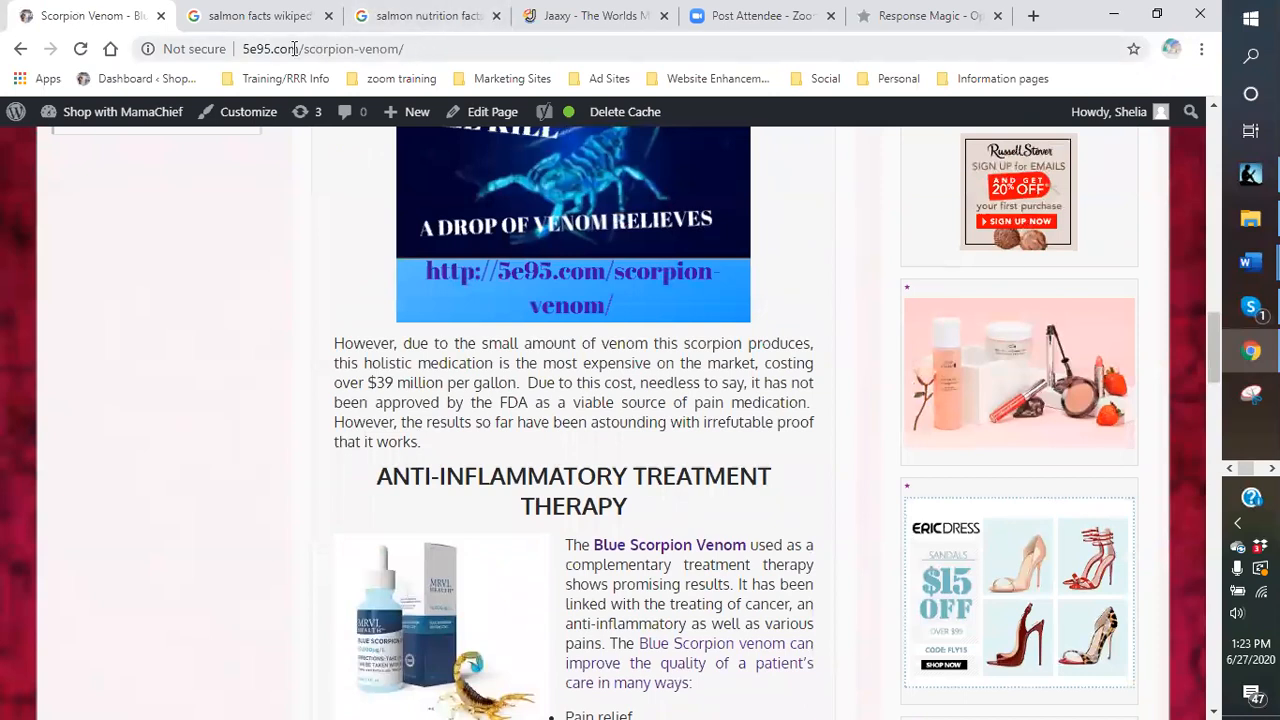
pyautogui.click(423, 48)
pyautogui.click(342, 49)
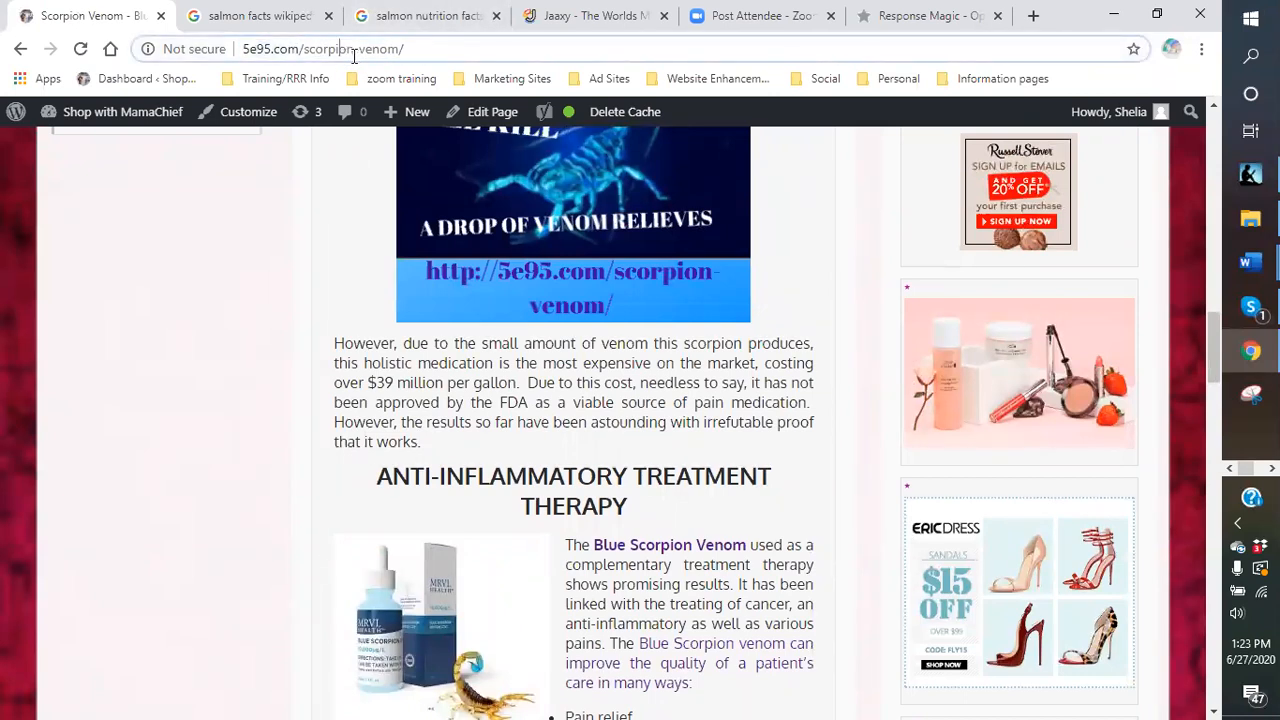
pyautogui.moveTo(418, 48); pyautogui.dragTo(292, 44)
pyautogui.click(432, 46)
pyautogui.moveTo(340, 42); pyautogui.dragTo(248, 48)
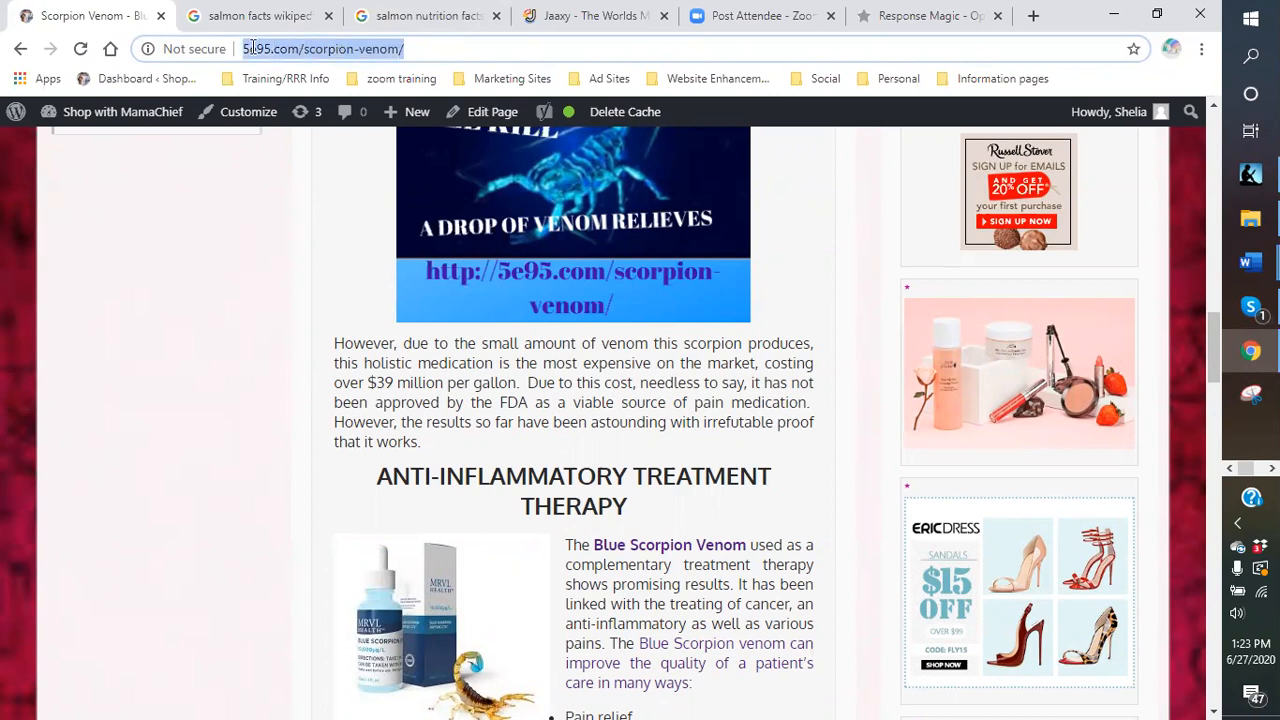
pyautogui.rightClick(252, 50)
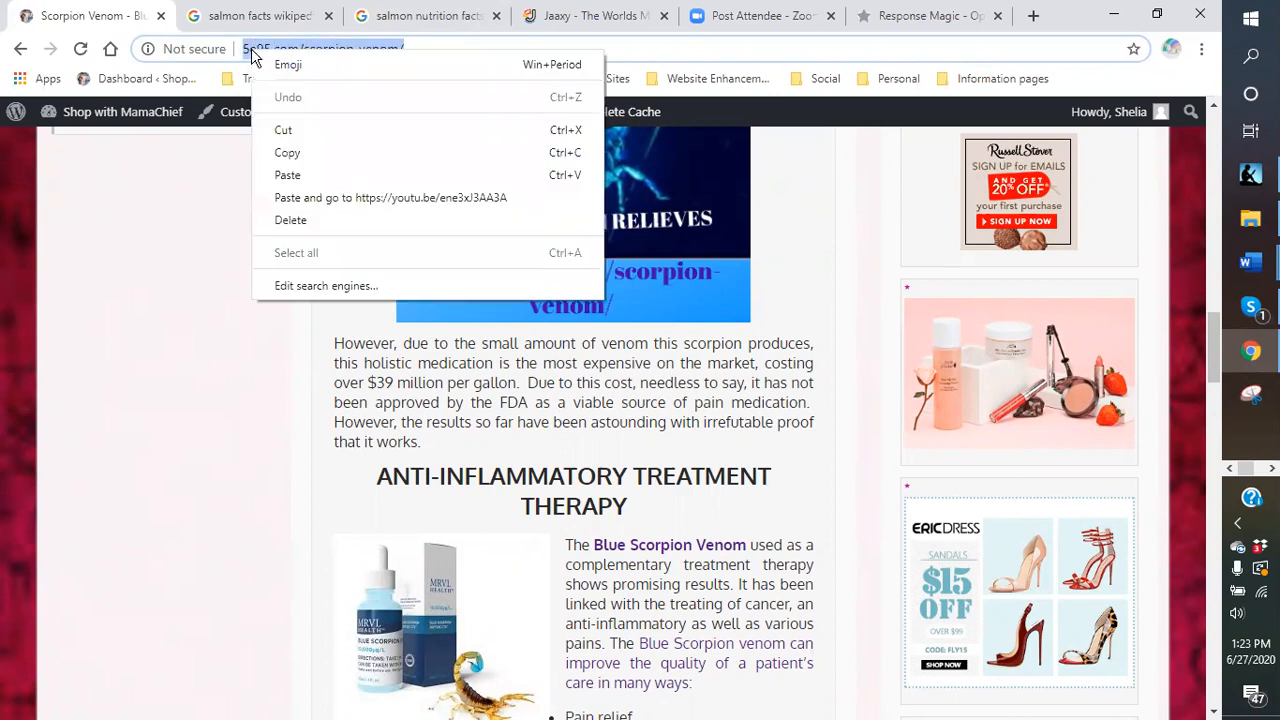
pyautogui.click(293, 163)
pyautogui.click(945, 22)
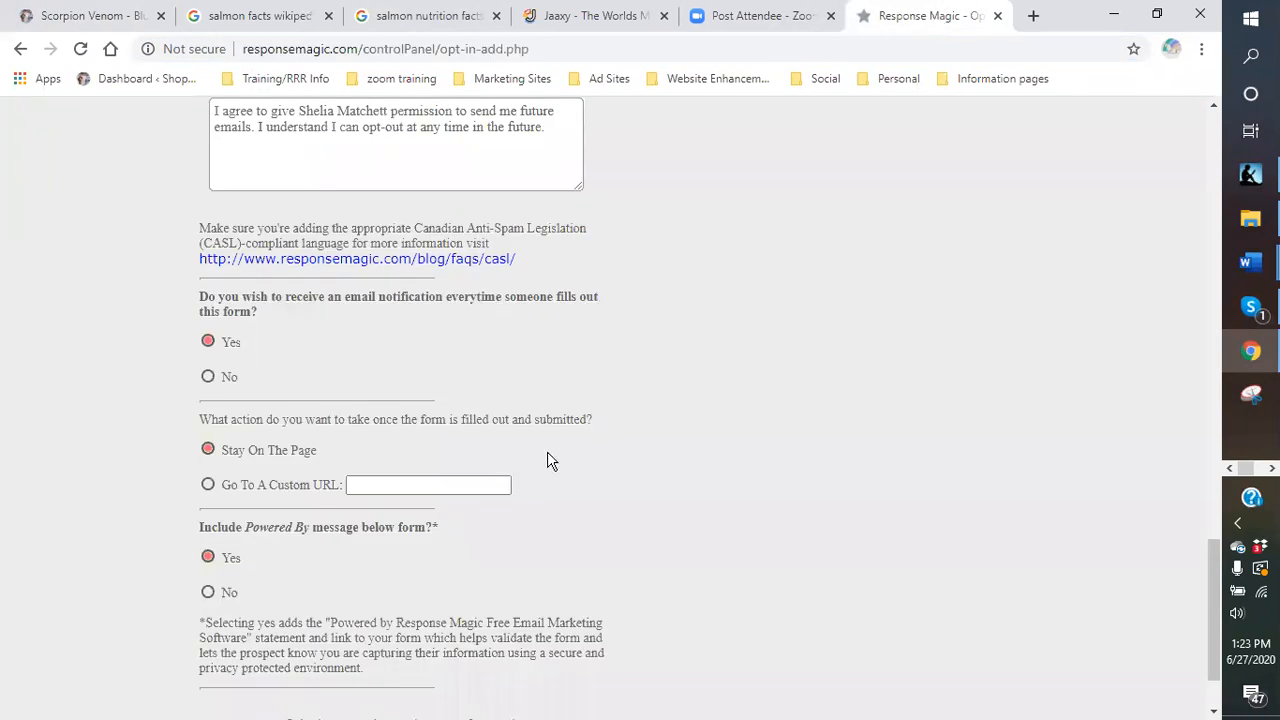
# Select Go To A Custom URL and paste 5e95.com/scorpion-venom/ as the destination.
pyautogui.click(209, 486)
pyautogui.click(368, 484)
pyautogui.rightClick(380, 476)
pyautogui.click(403, 327)
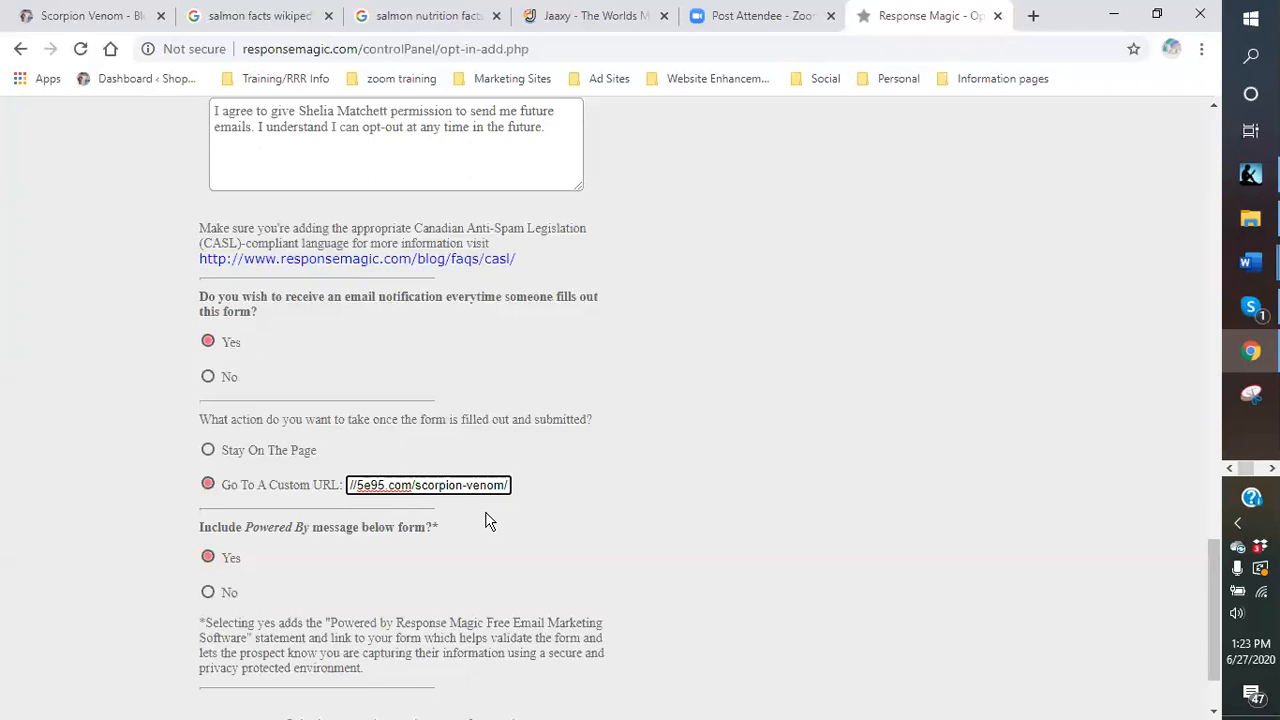
pyautogui.scroll(-1, 705, 510)
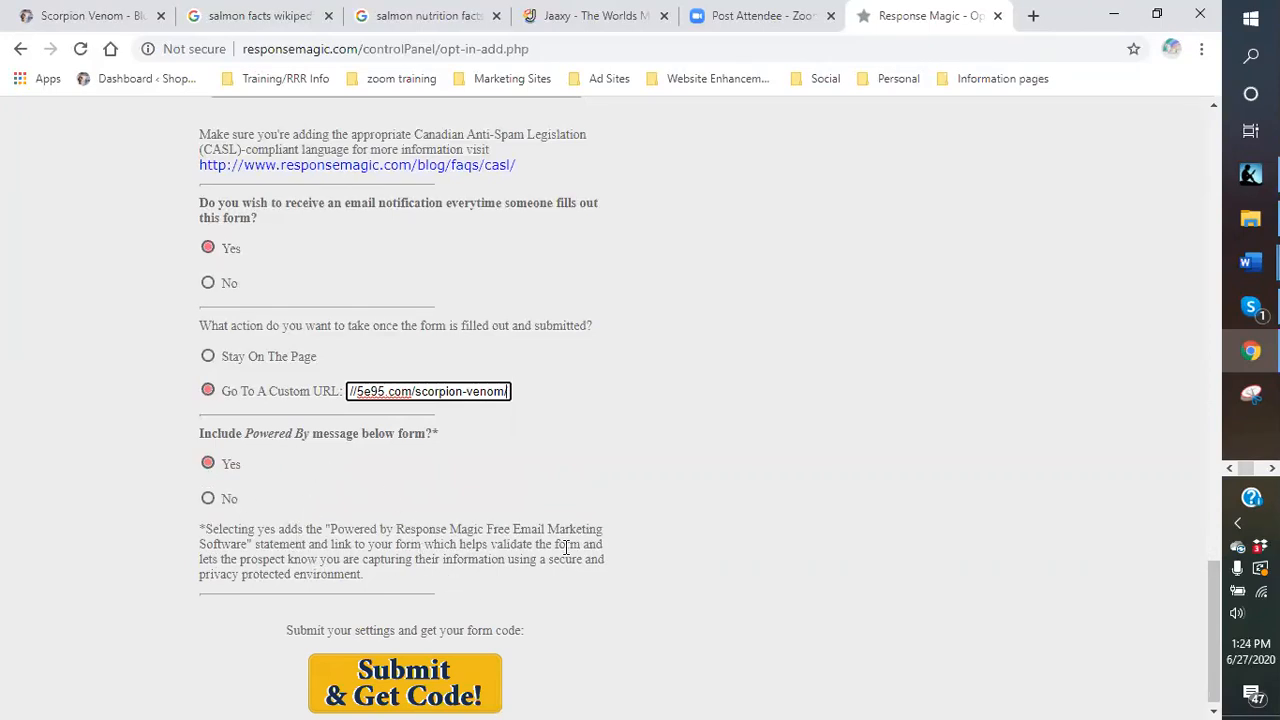
pyautogui.scroll(-1, 562, 552)
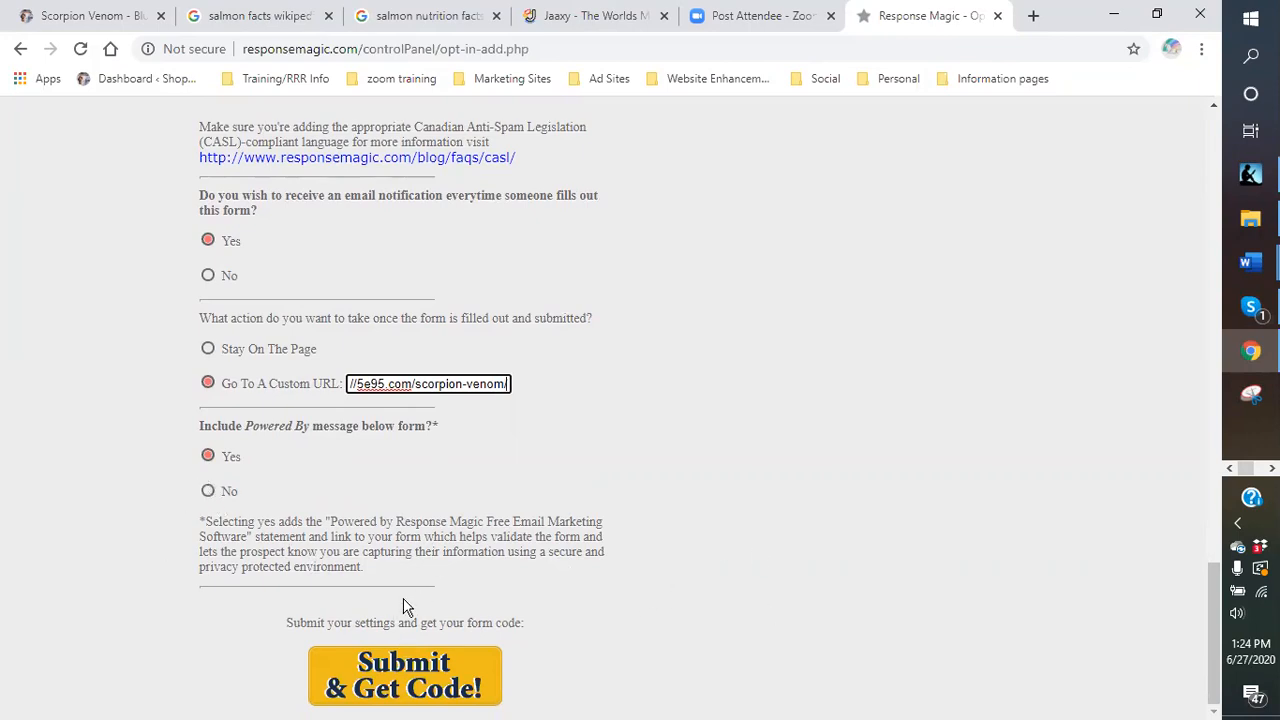
# Submit the form to generate its widget code, then open the vertical squeeze page at responsemagic.com/l?55051.
pyautogui.click(398, 690)
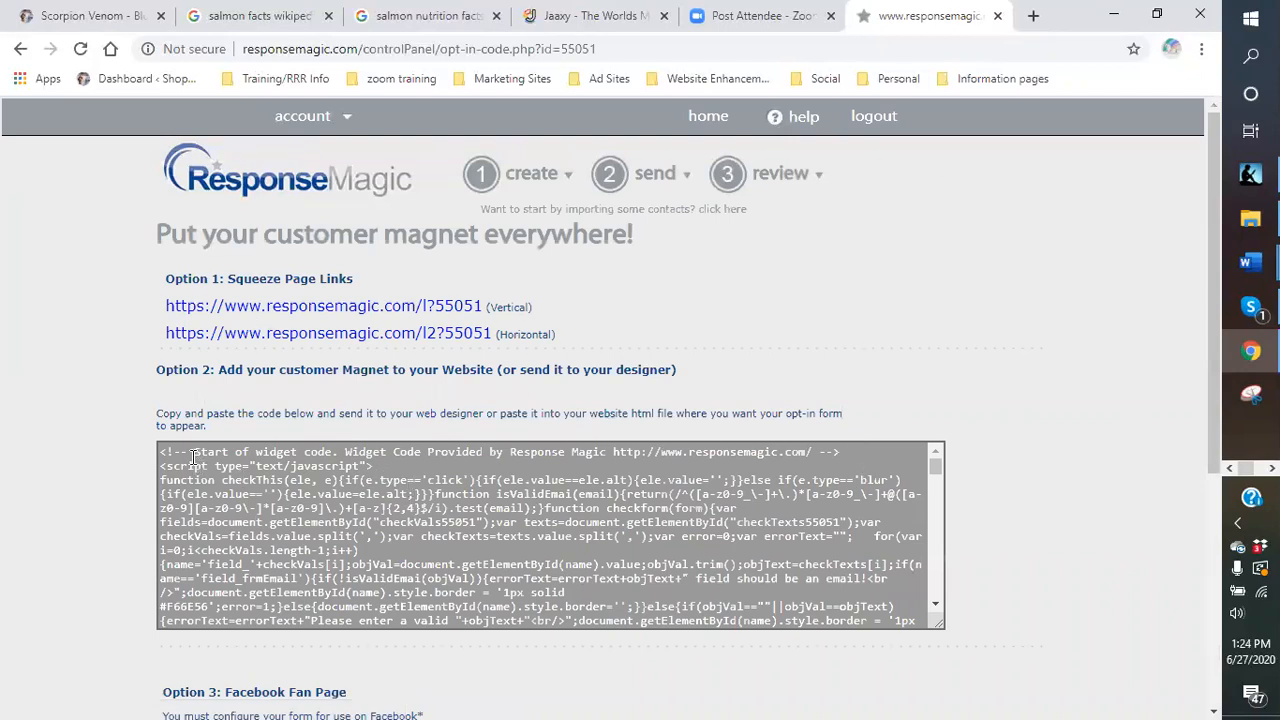
pyautogui.scroll(-2, 840, 545)
pyautogui.scroll(-3, 840, 545)
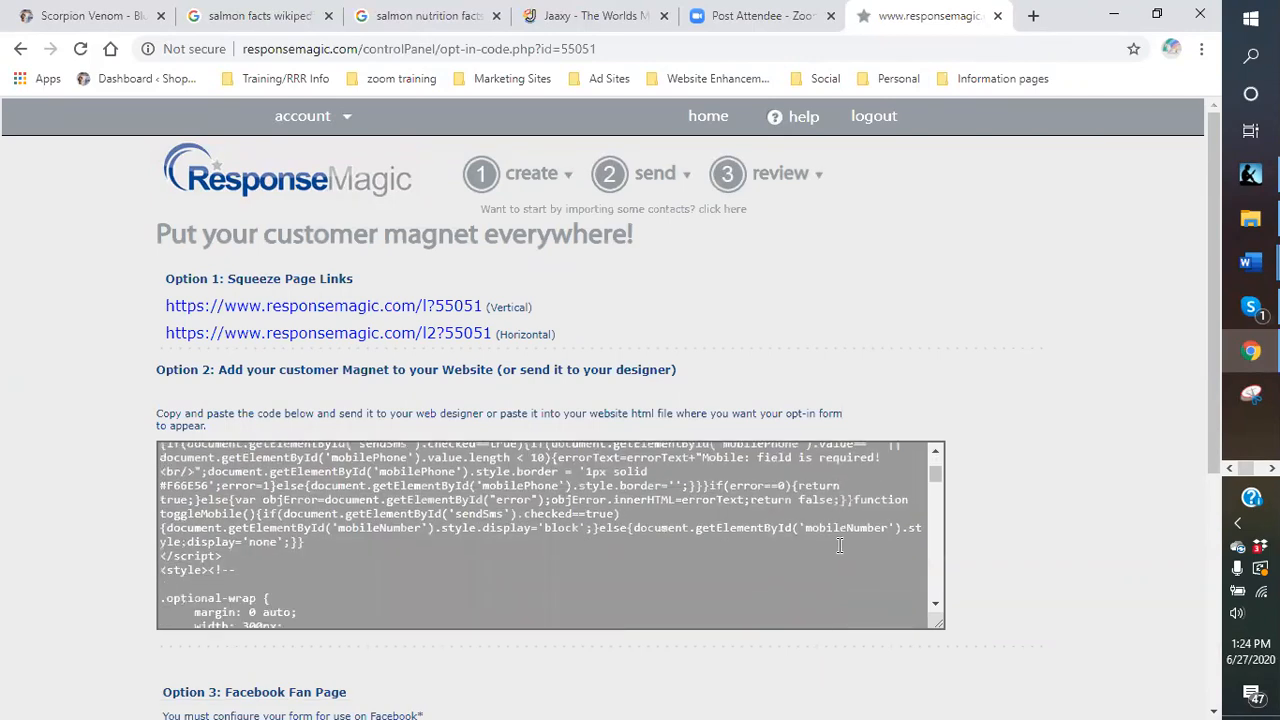
pyautogui.scroll(5, 769, 560)
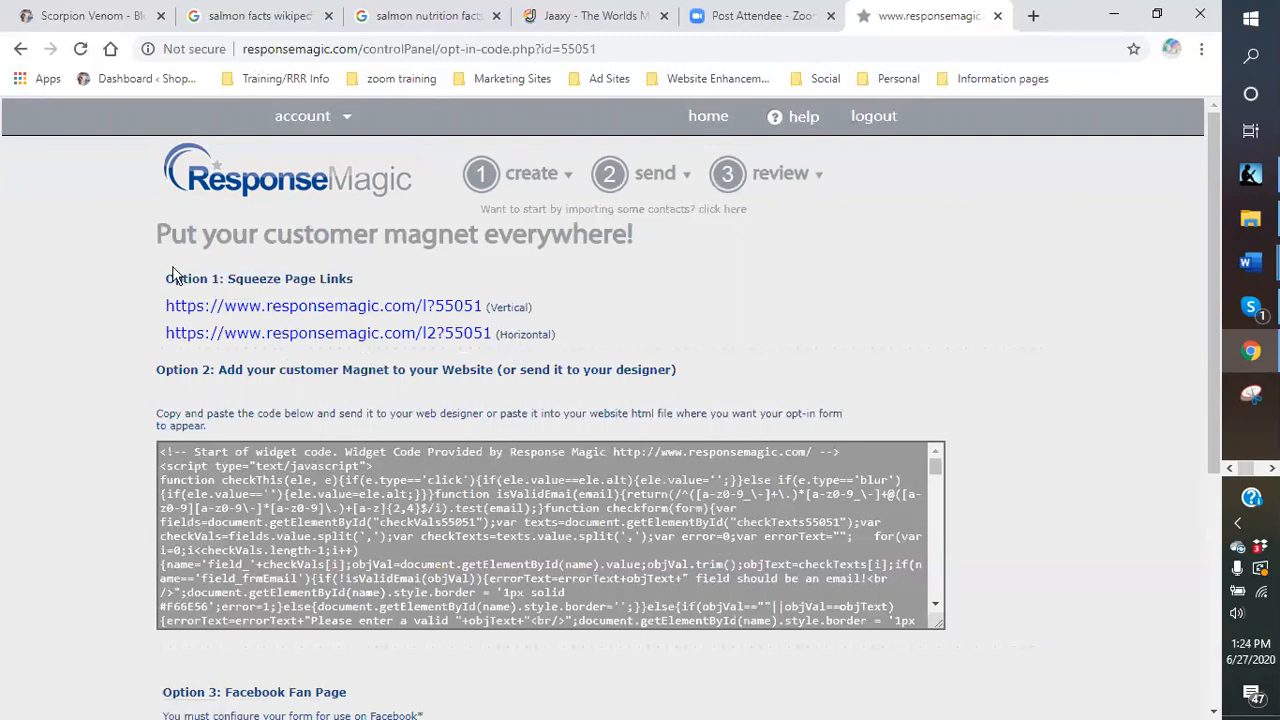
pyautogui.click(290, 316)
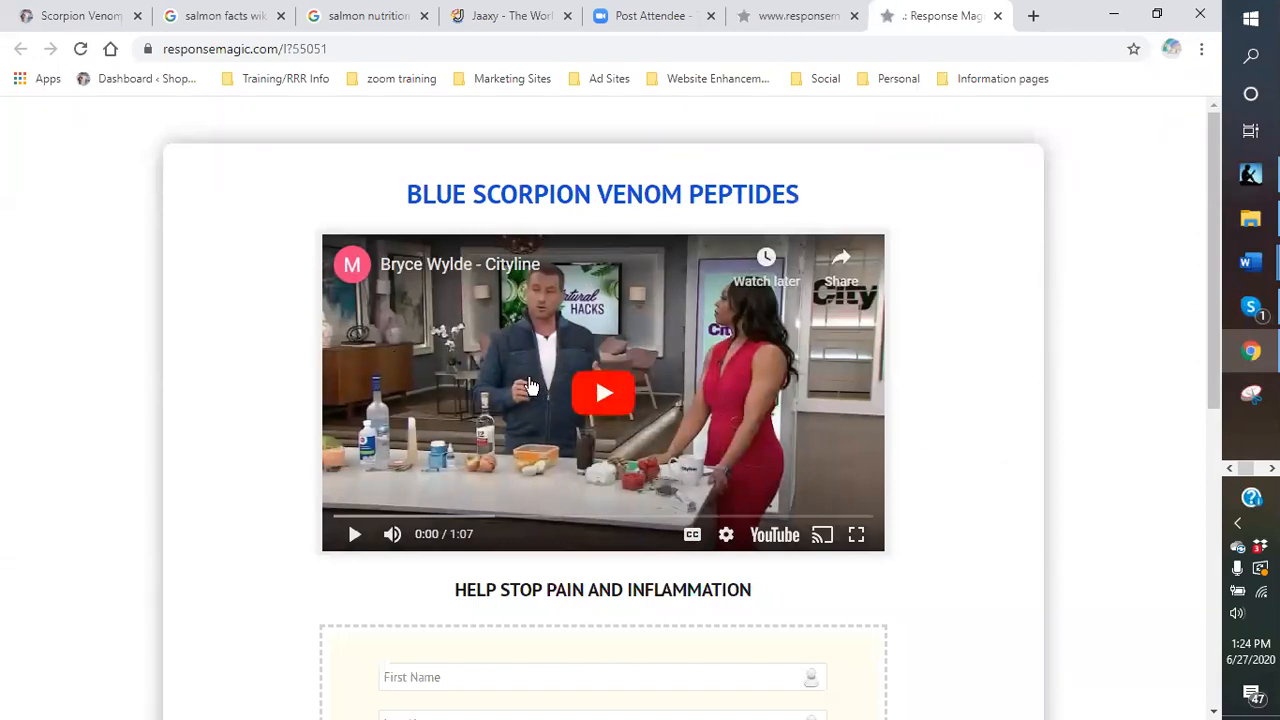
# Check the squeeze page's form fields, SMS opt-in and GET RELIEF TODAY!!! button, then close the tab.
pyautogui.scroll(-3, 530, 388)
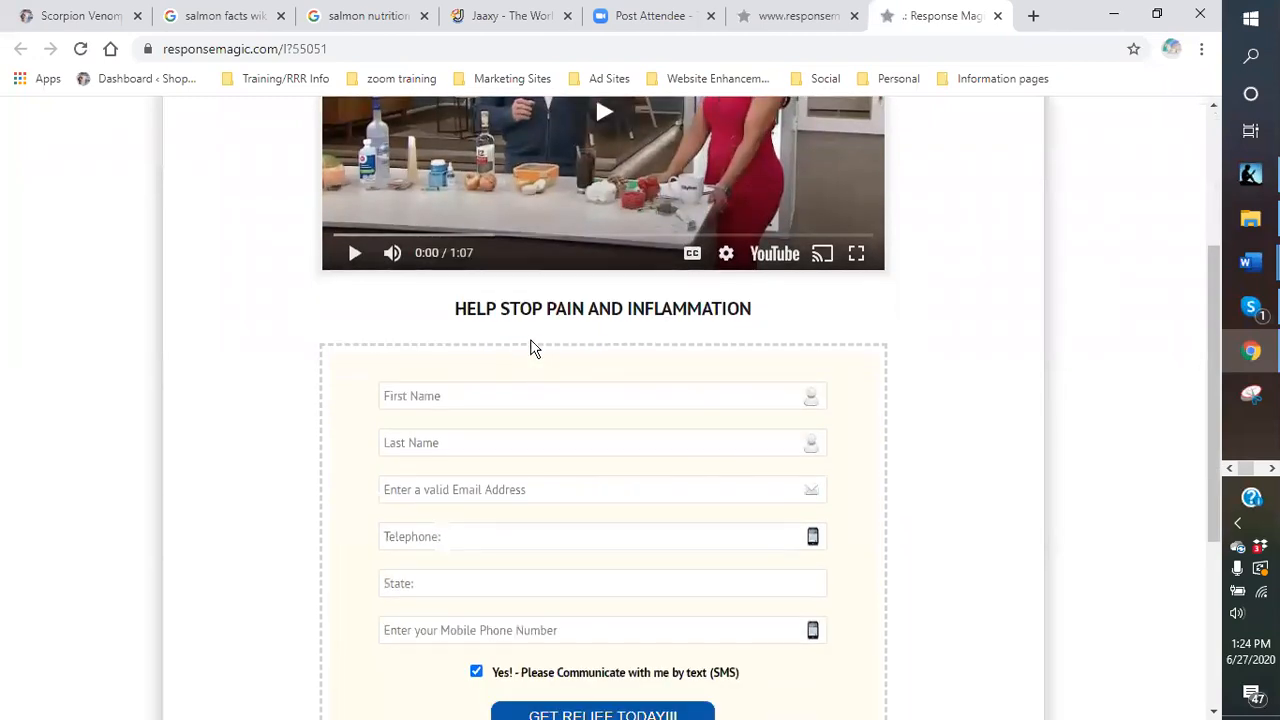
pyautogui.scroll(-1, 530, 345)
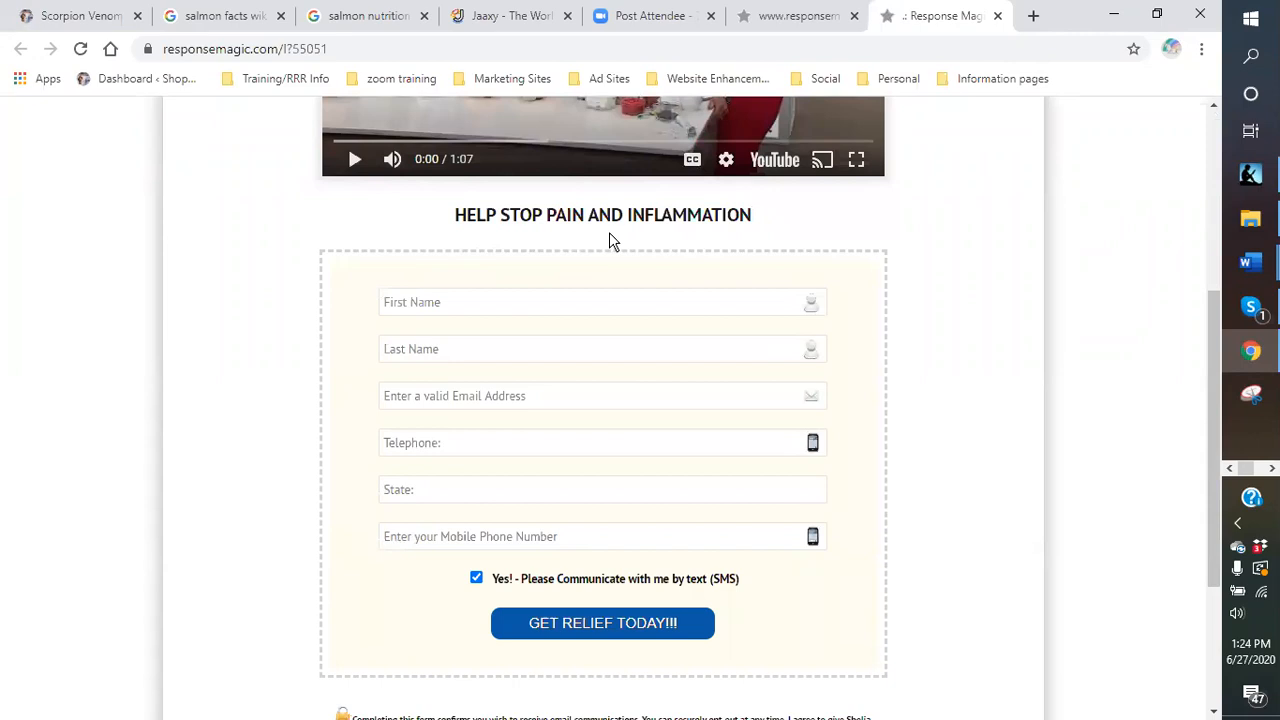
pyautogui.scroll(-1, 609, 260)
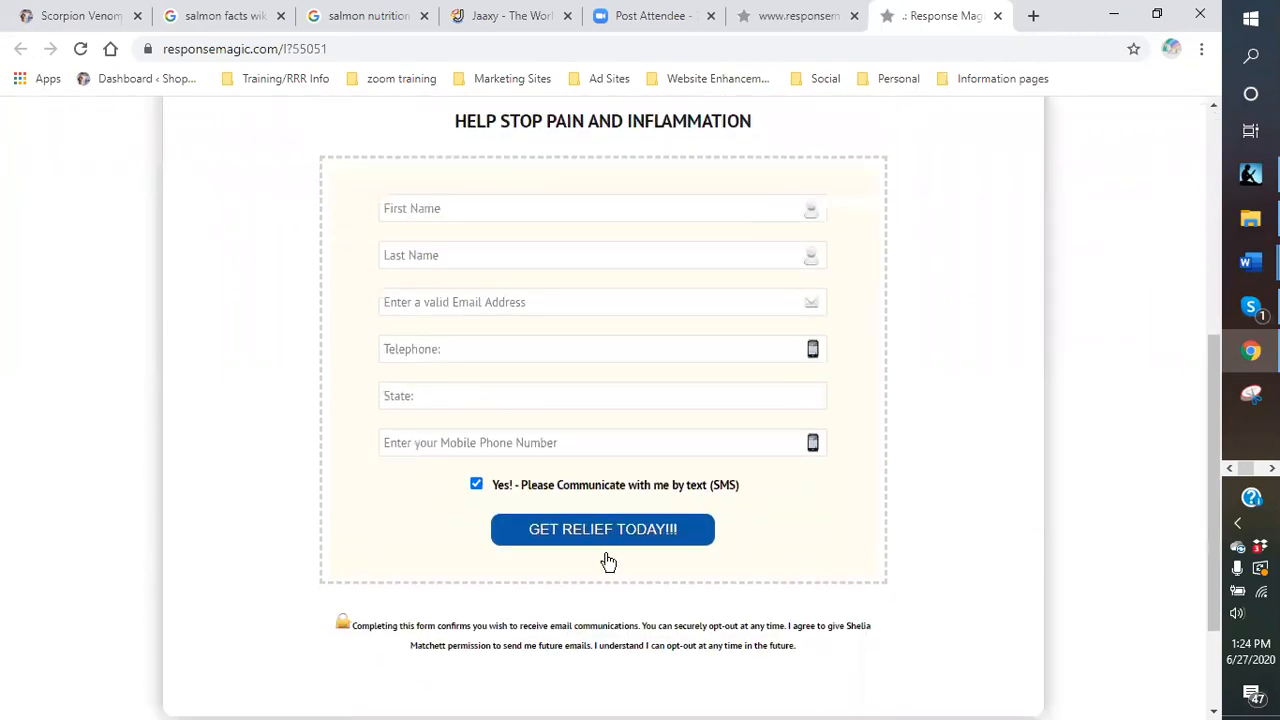
pyautogui.scroll(1, 734, 352)
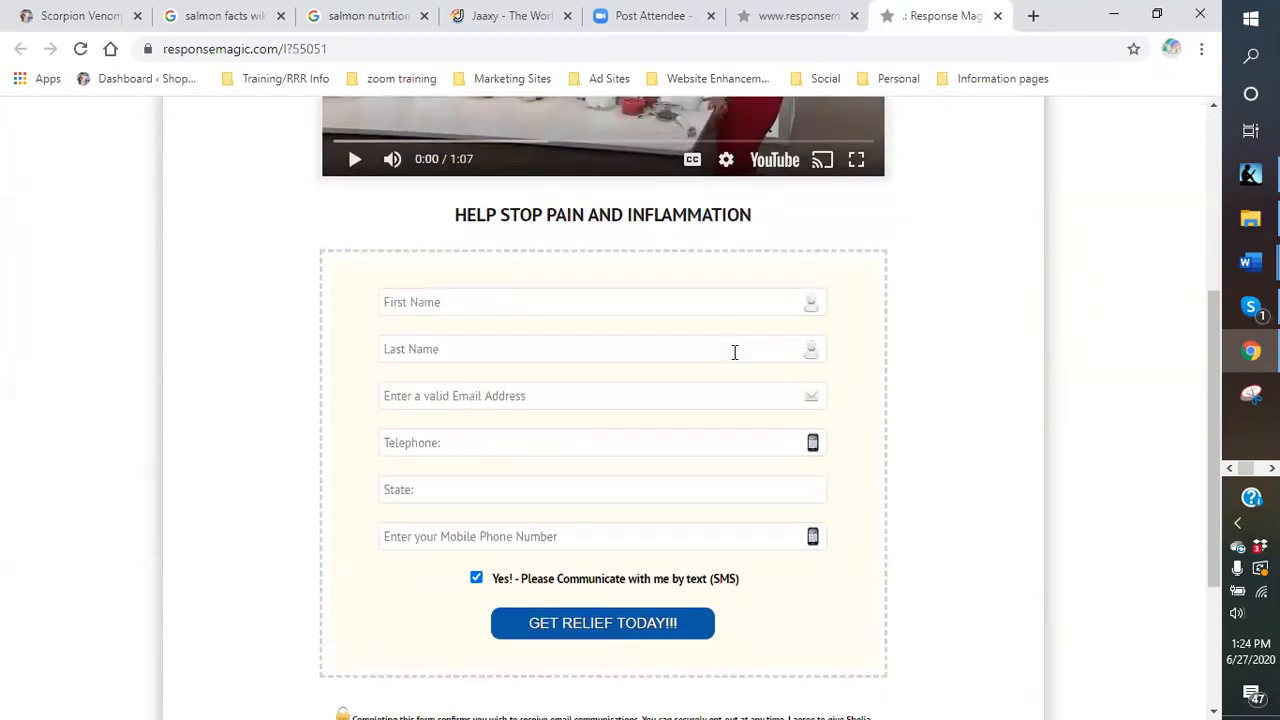
pyautogui.scroll(-2, 666, 437)
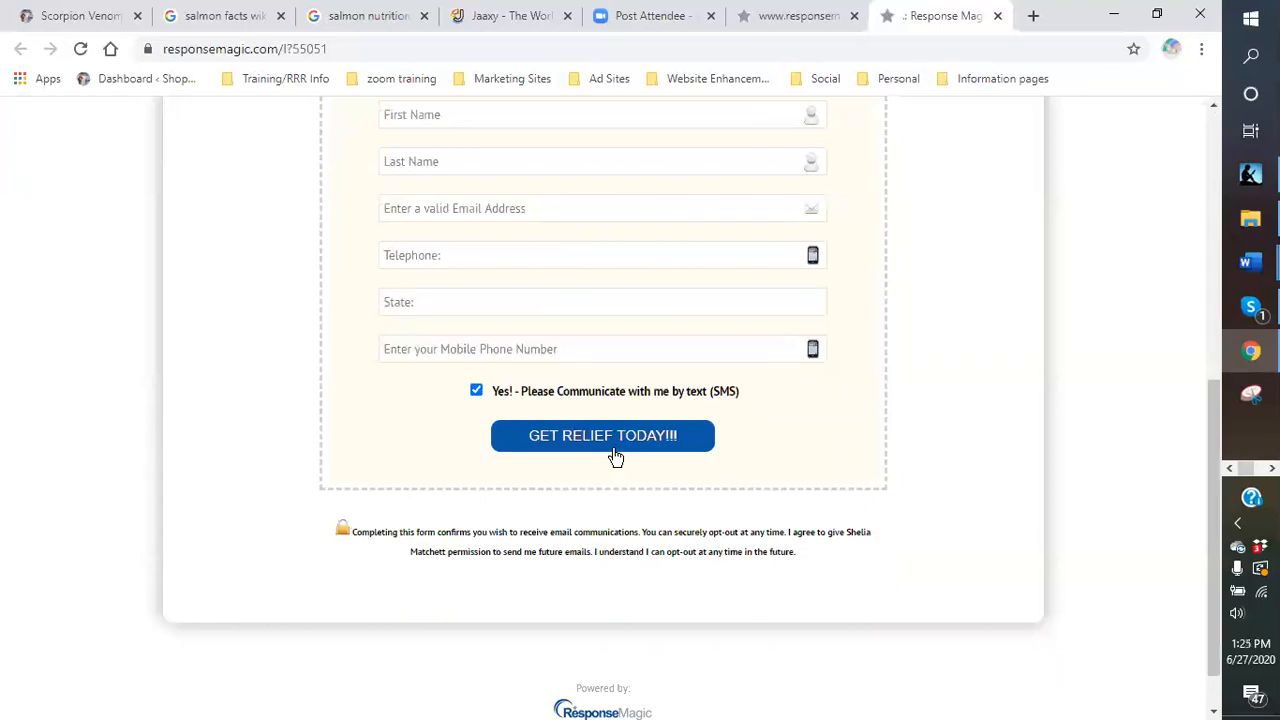
pyautogui.scroll(-1, 614, 457)
pyautogui.scroll(1, 607, 452)
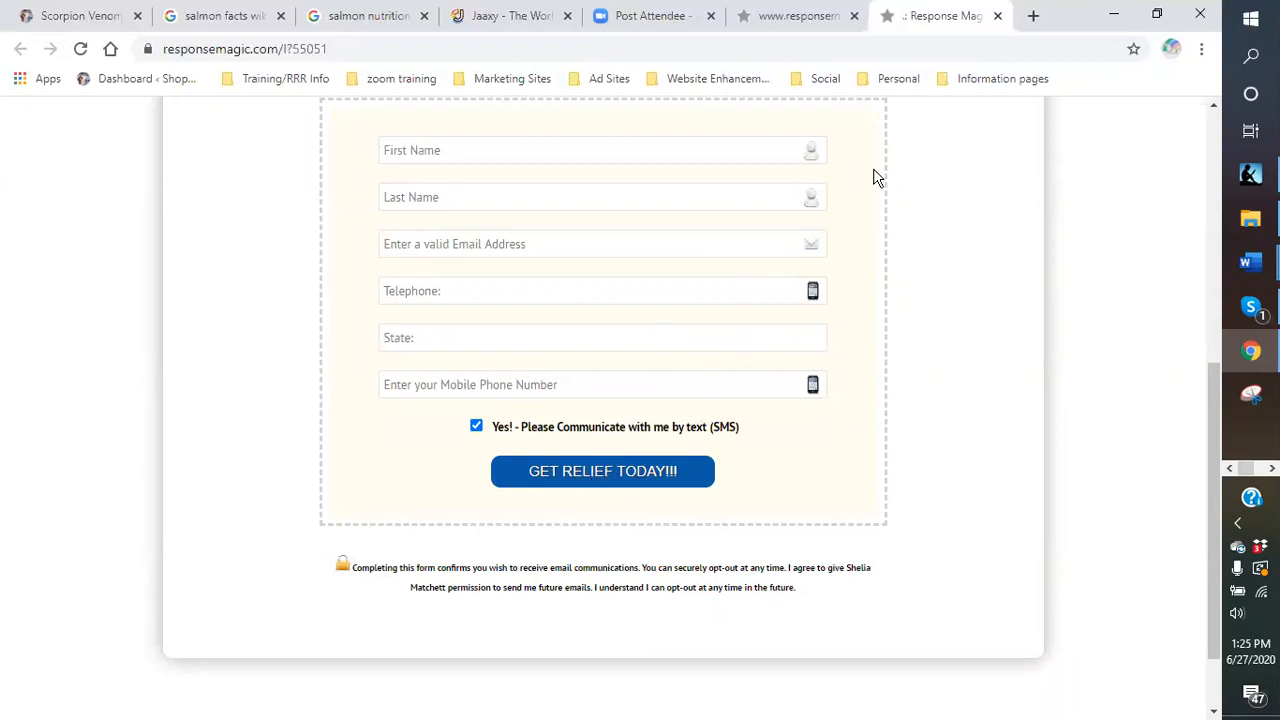
pyautogui.click(998, 17)
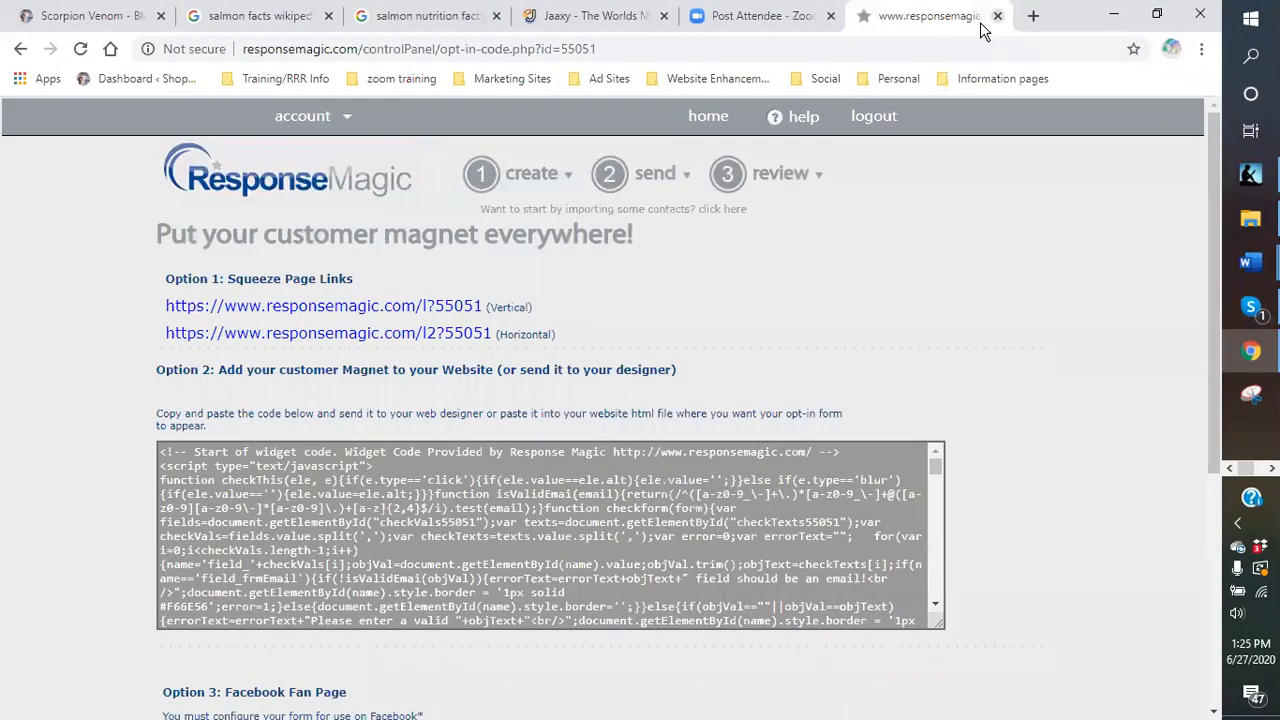
pyautogui.click(327, 337)
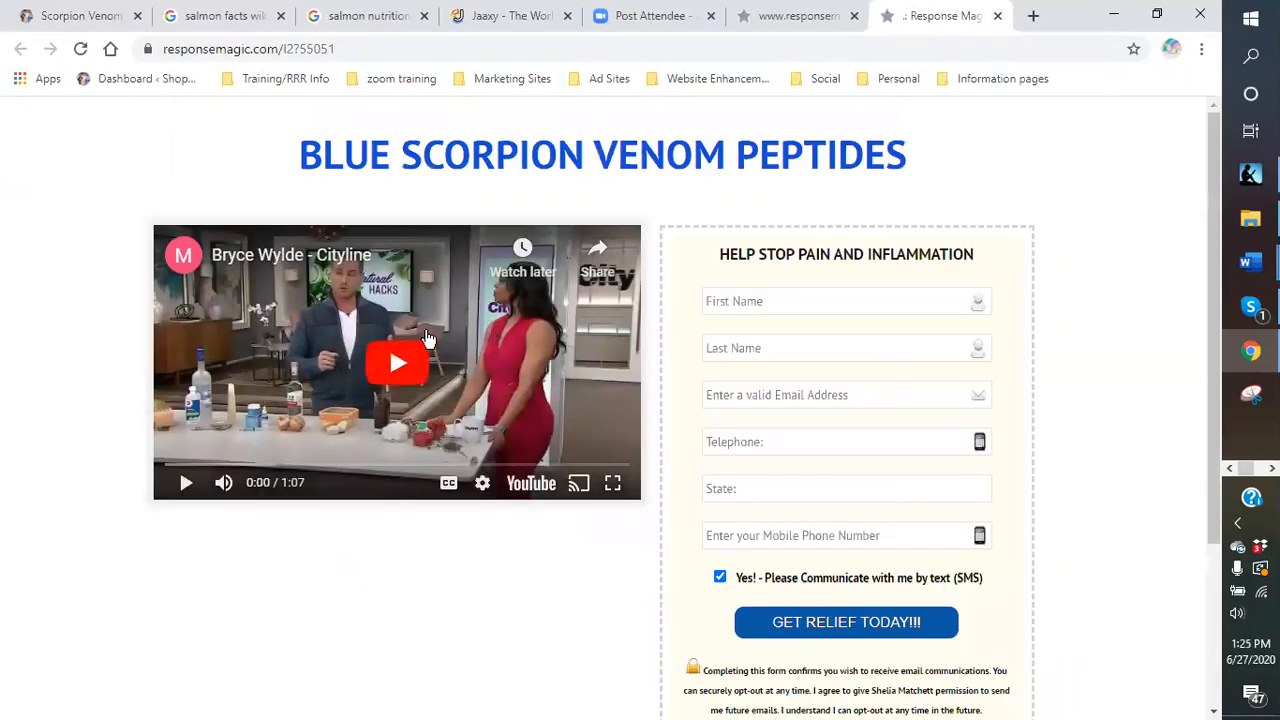
pyautogui.scroll(-1, 871, 330)
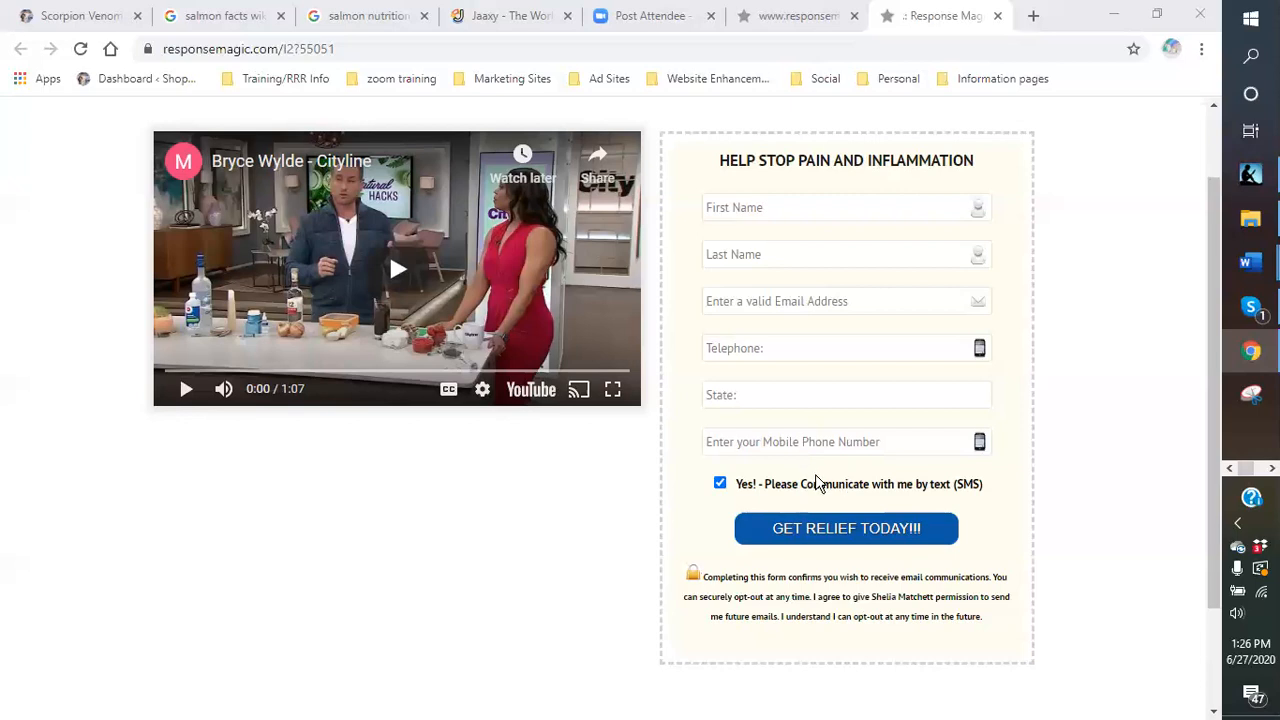
pyautogui.click(997, 16)
# Choose Customer Magnets from the review menu to list the Saved Lead Magnet Forms.
pyautogui.scroll(-1, 815, 277)
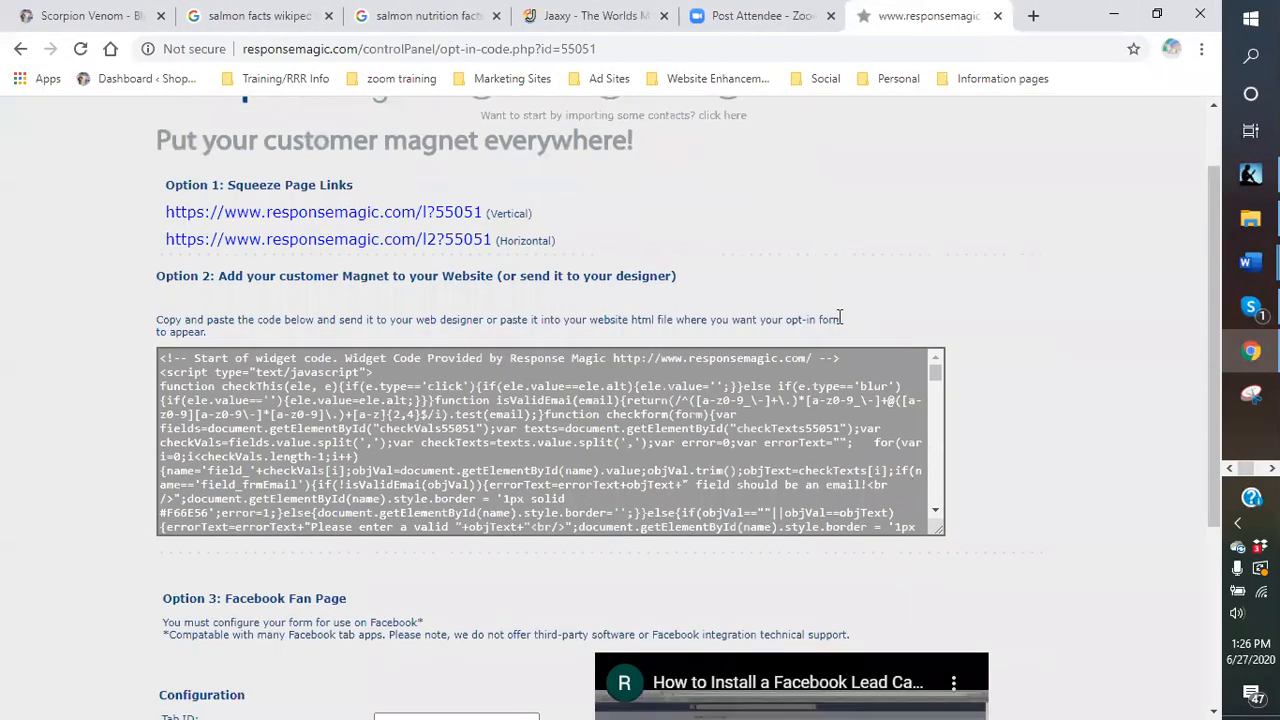
pyautogui.scroll(1, 550, 418)
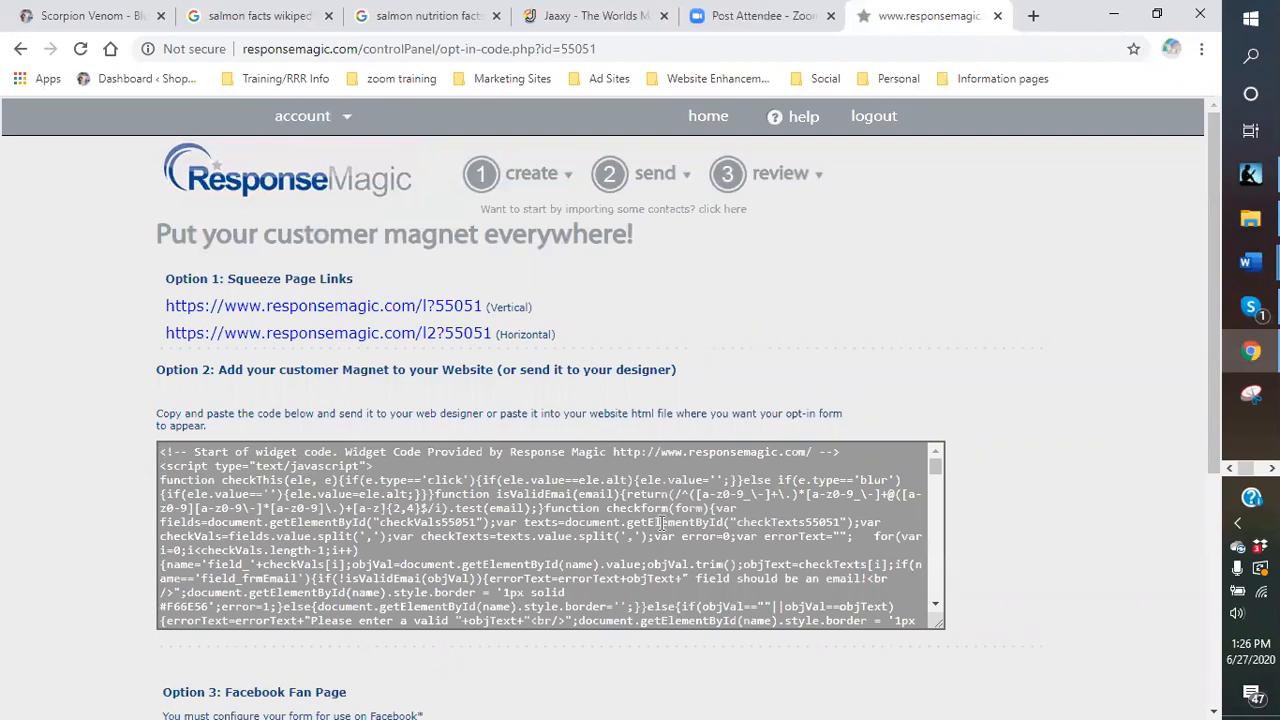
pyautogui.click(780, 178)
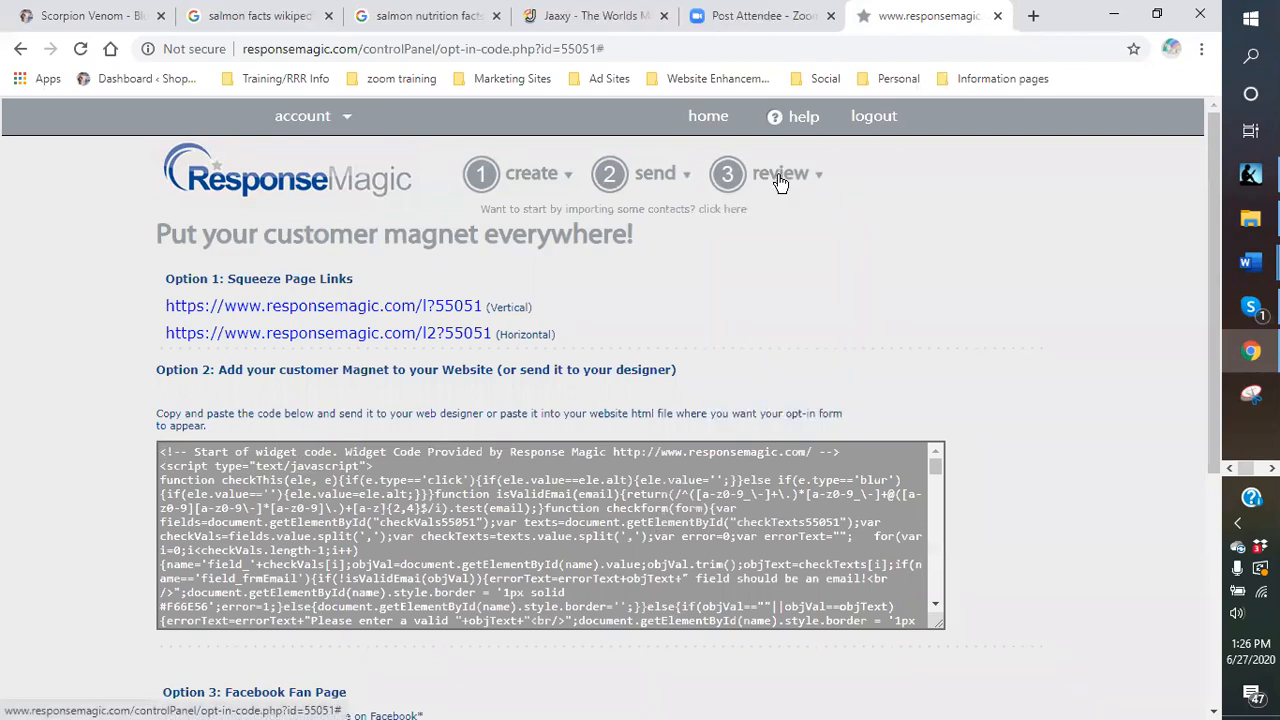
pyautogui.click(773, 177)
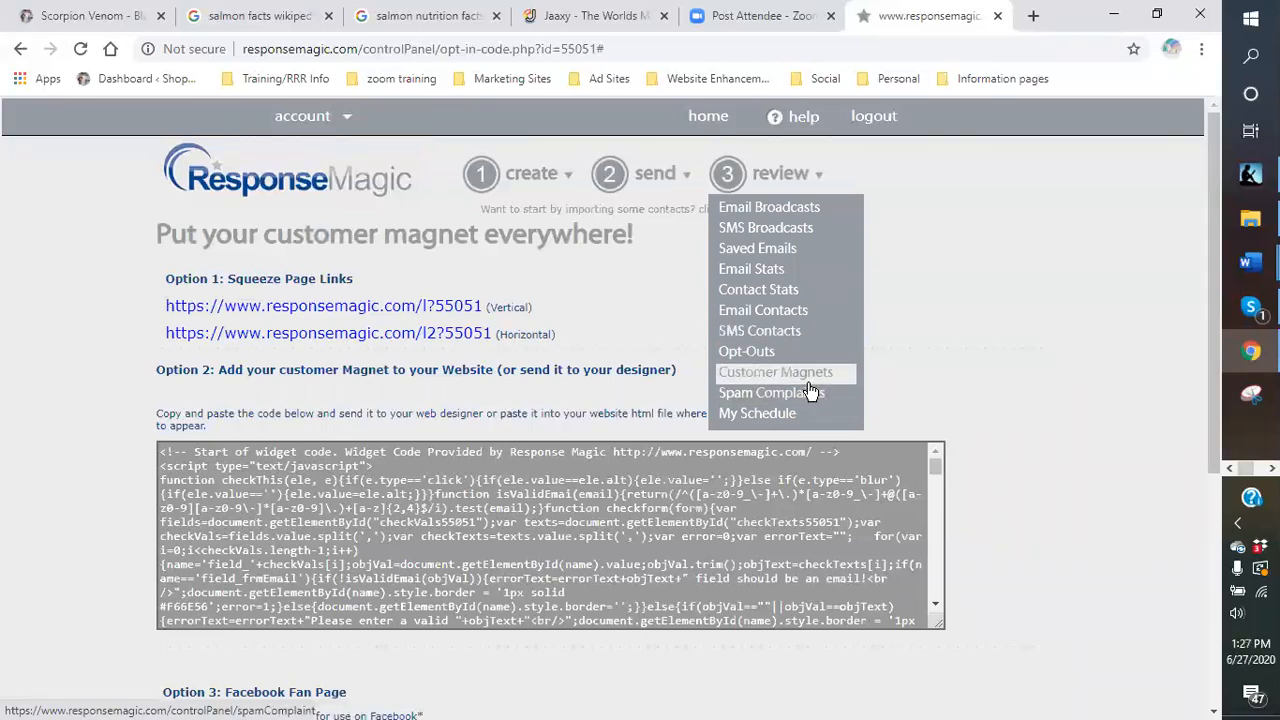
pyautogui.click(768, 379)
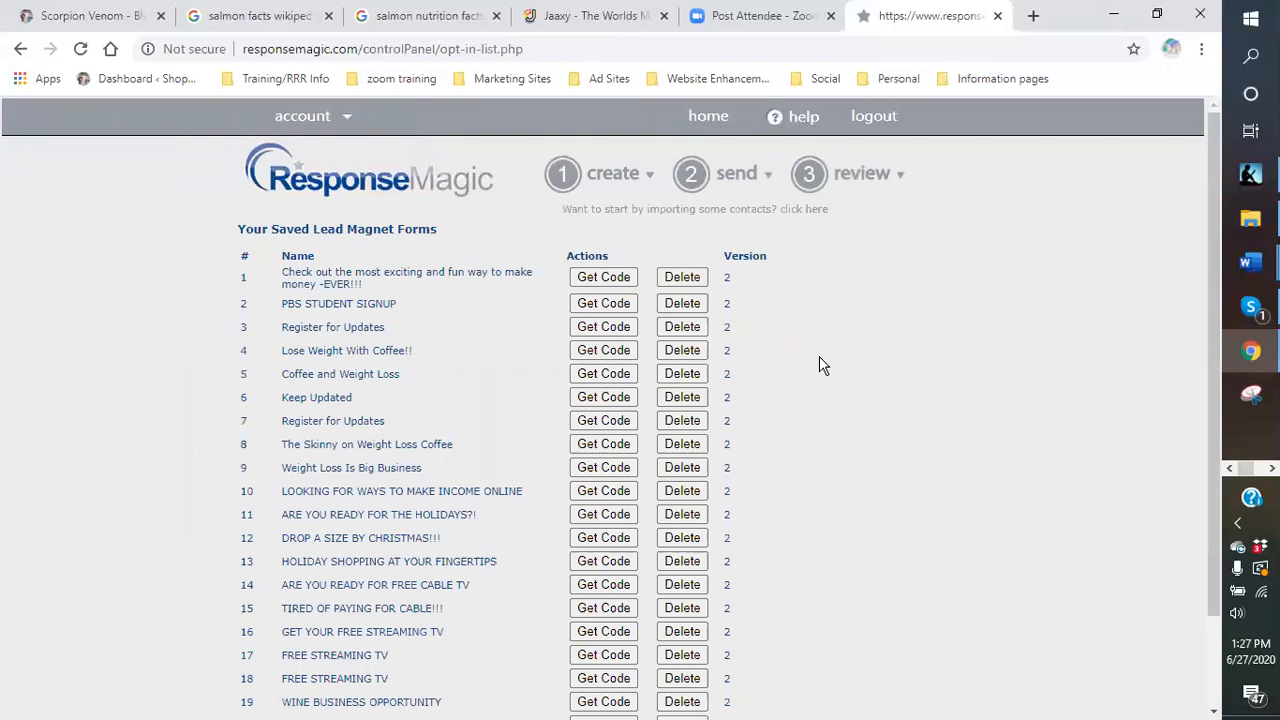
# Get Code for BLUE SCORPION VENOM PEPTIDES (form 55051) and select all its widget code.
pyautogui.scroll(-2, 800, 368)
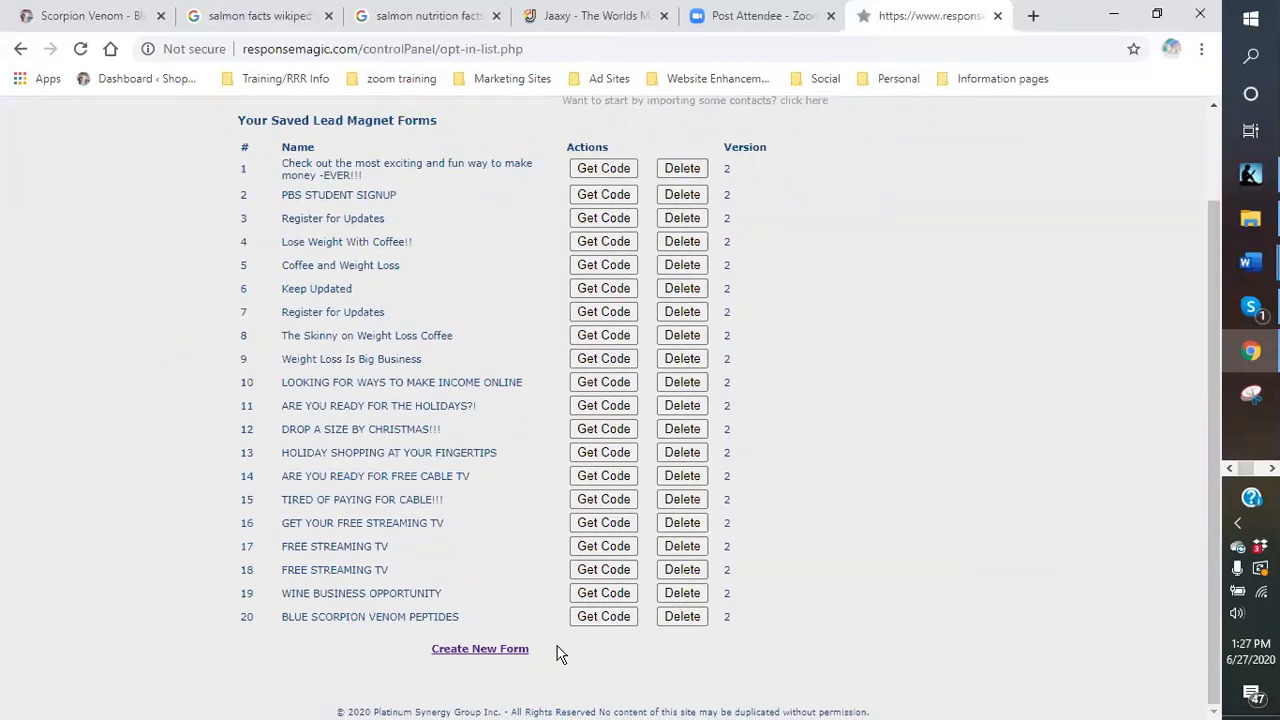
pyautogui.click(597, 617)
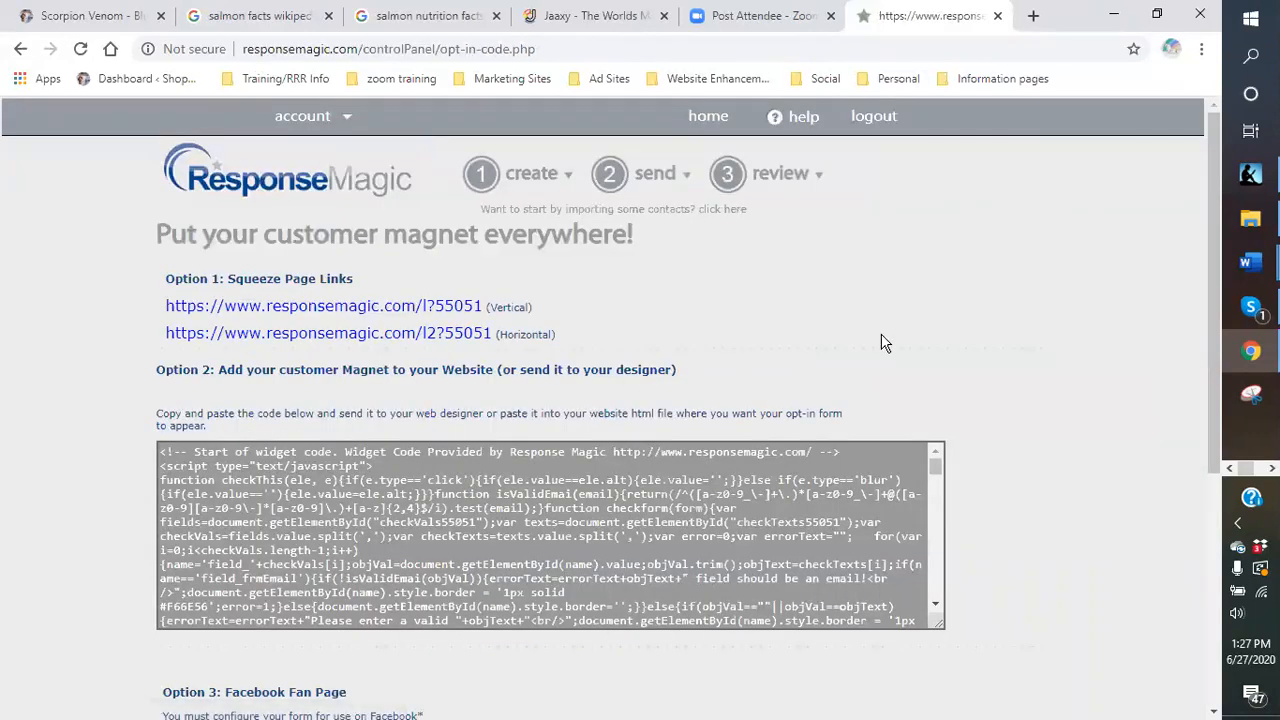
pyautogui.click(161, 452)
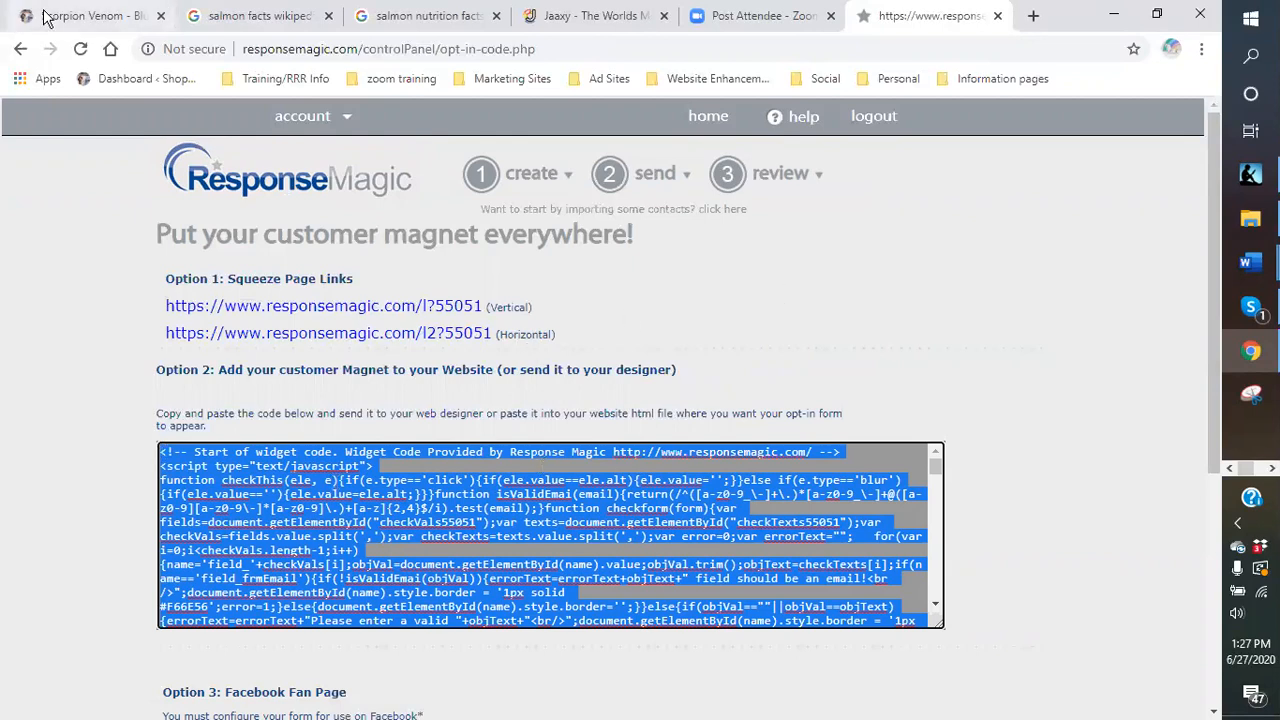
# Go to the site's Widgets page and expand the Right Content Sidebar.
pyautogui.click(90, 17)
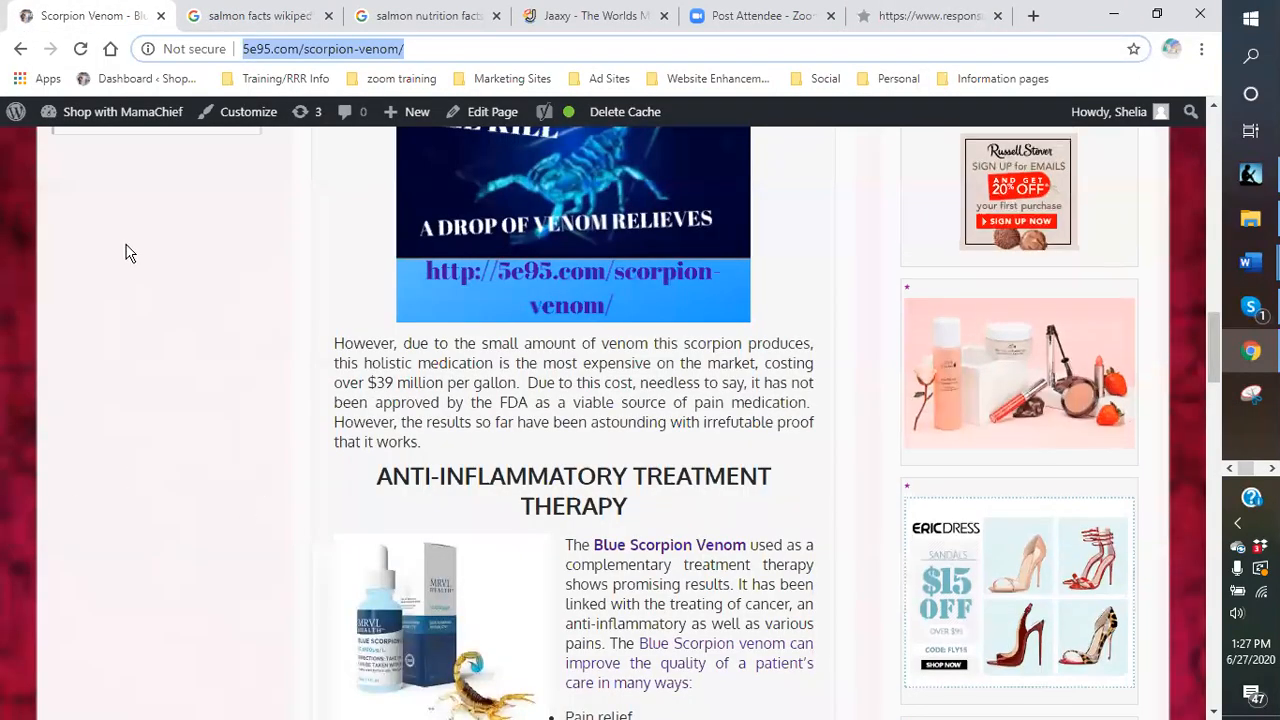
pyautogui.moveTo(85, 118)
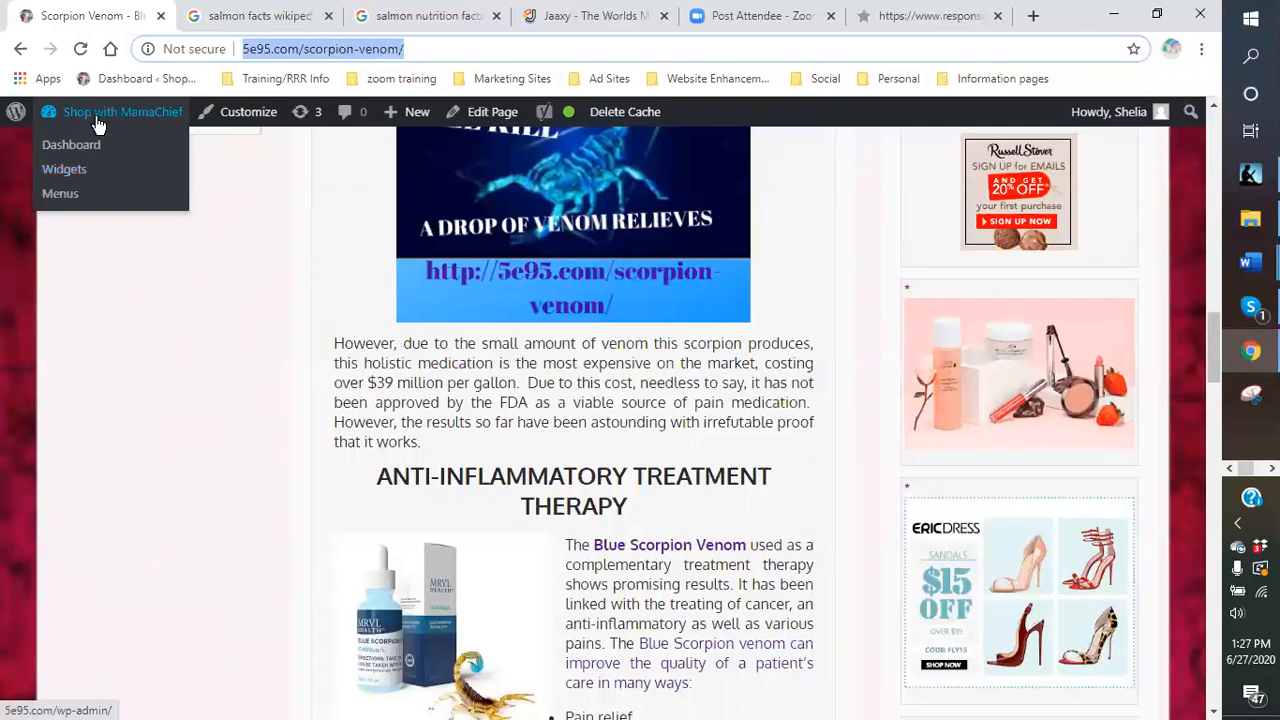
pyautogui.click(54, 175)
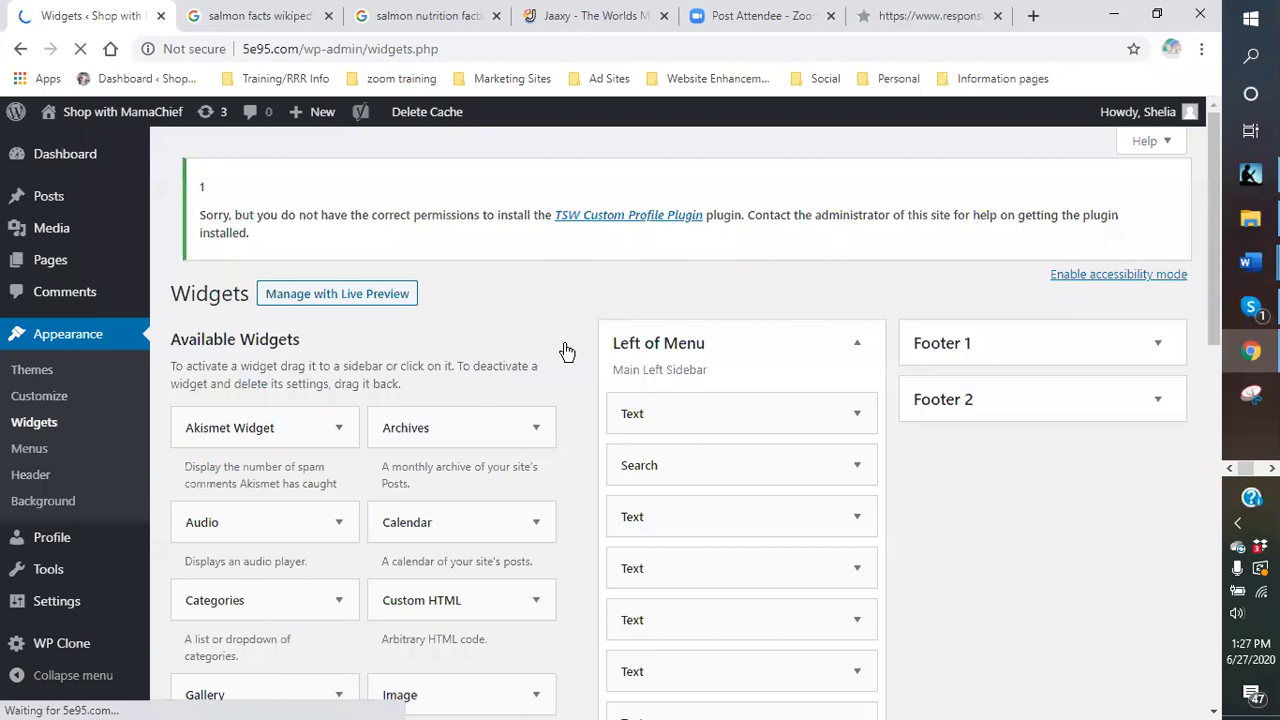
pyautogui.scroll(-2, 797, 387)
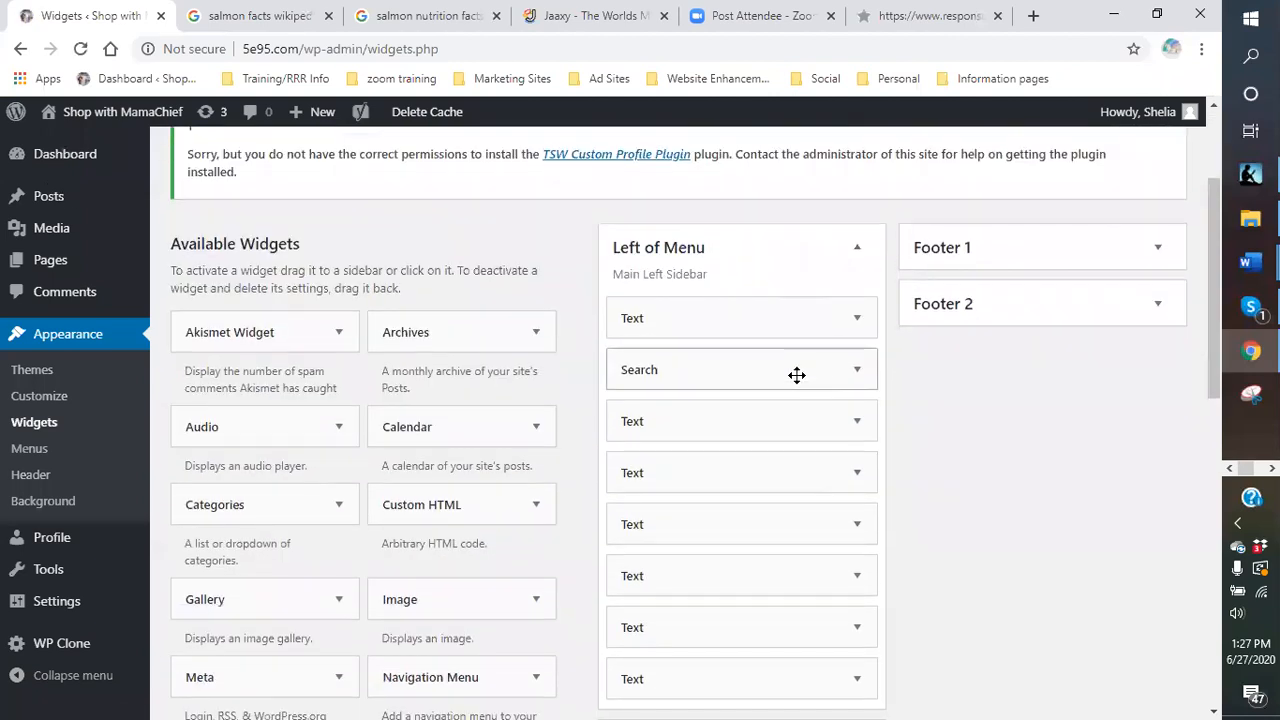
pyautogui.scroll(-2, 779, 352)
pyautogui.scroll(2, 774, 343)
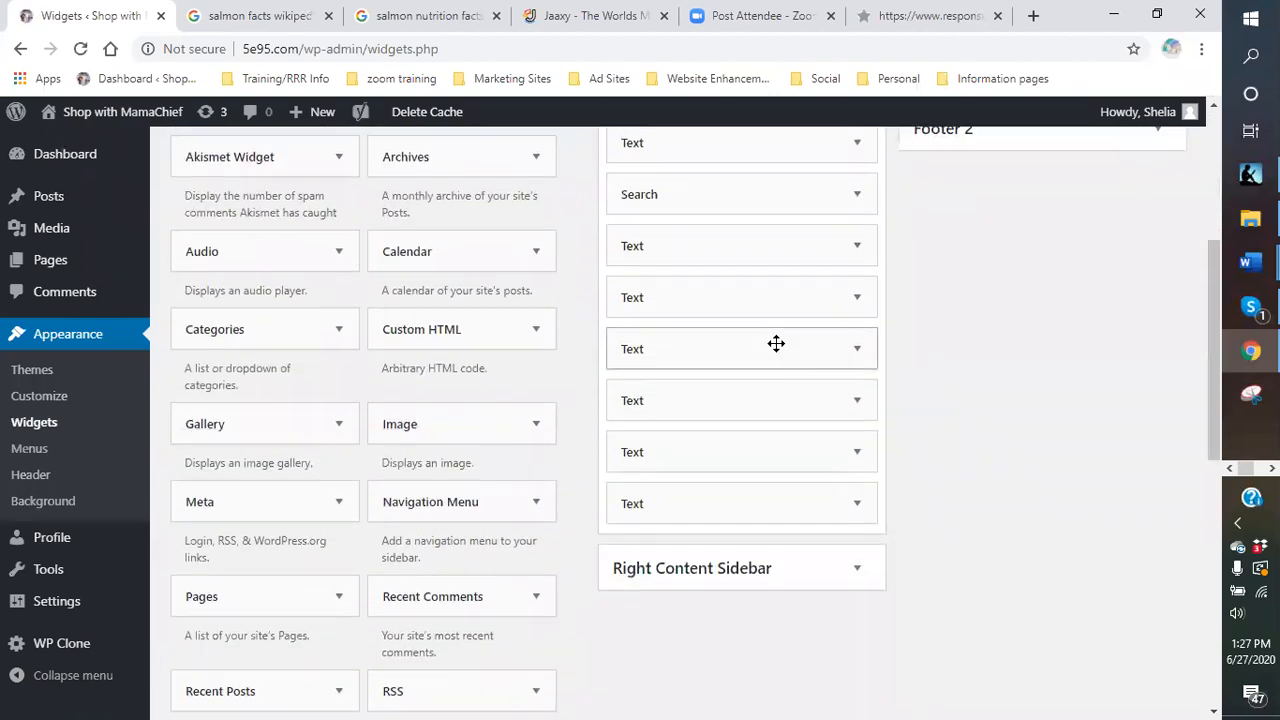
pyautogui.scroll(-4, 776, 355)
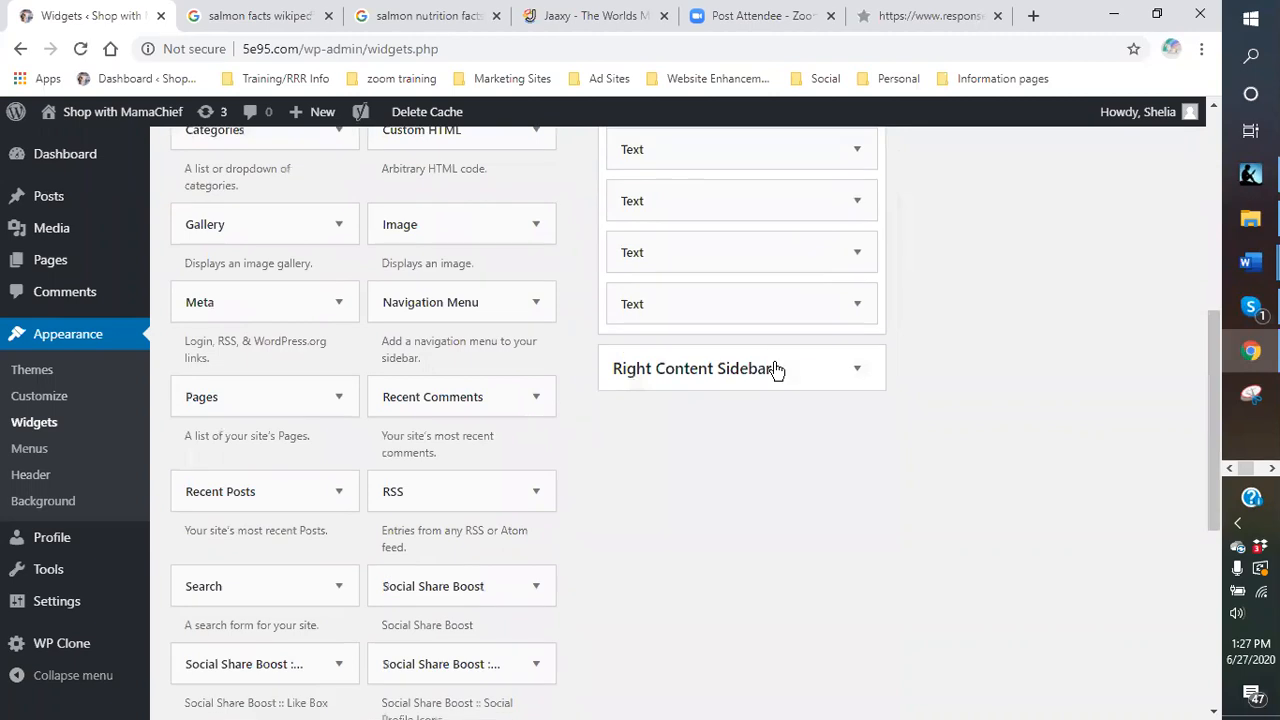
pyautogui.click(858, 372)
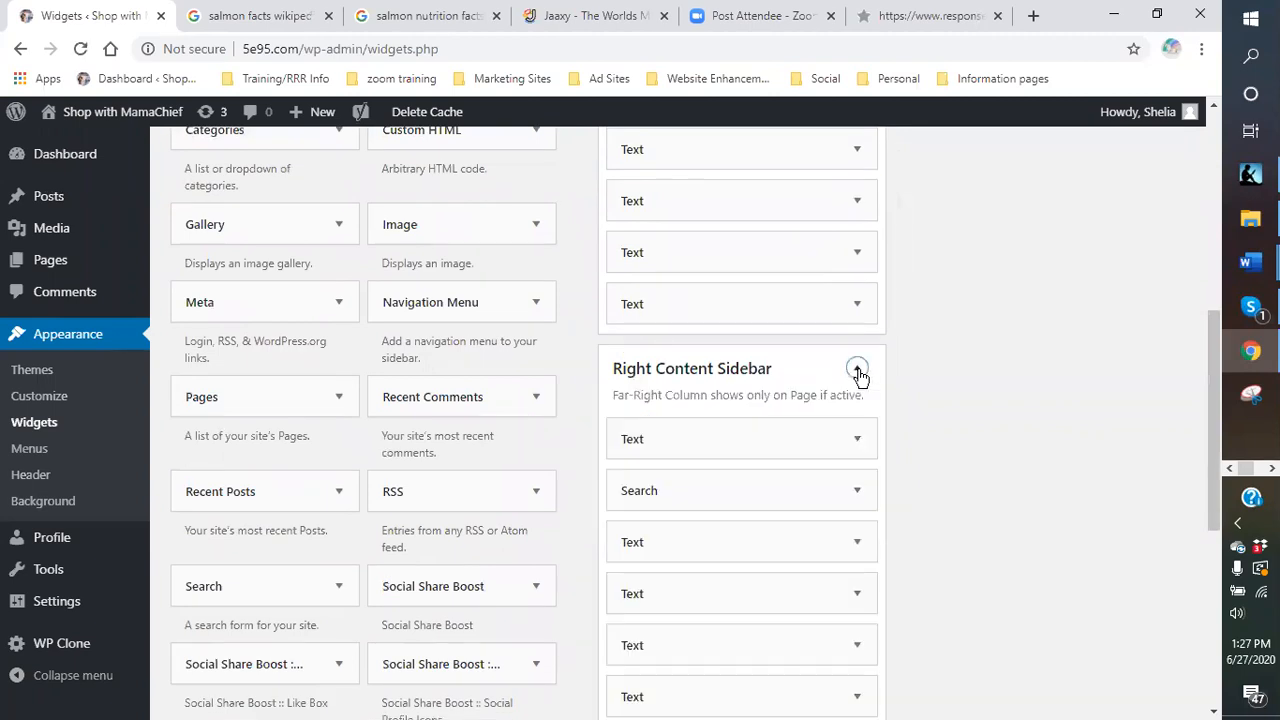
pyautogui.scroll(-1, 858, 372)
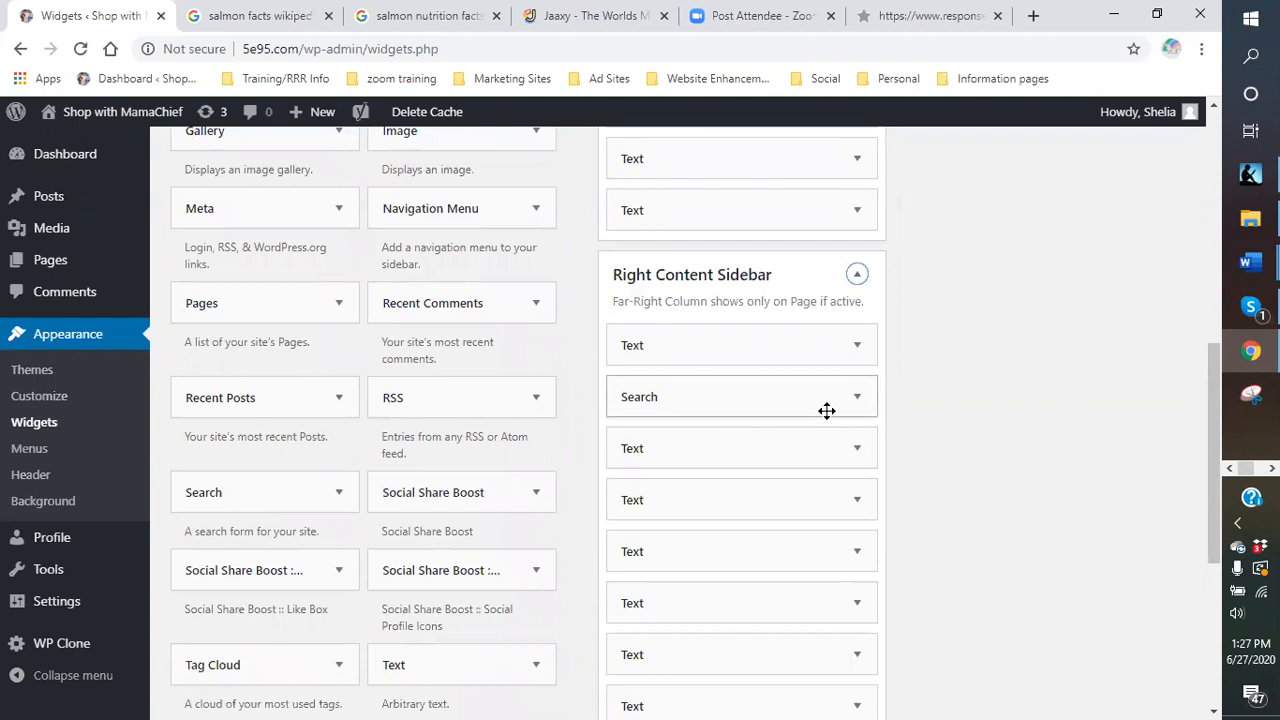
# Delete the old 'TIRED OF PAYING FOR CABLE!!!' opt-in Text widget from the sidebar.
pyautogui.click(856, 450)
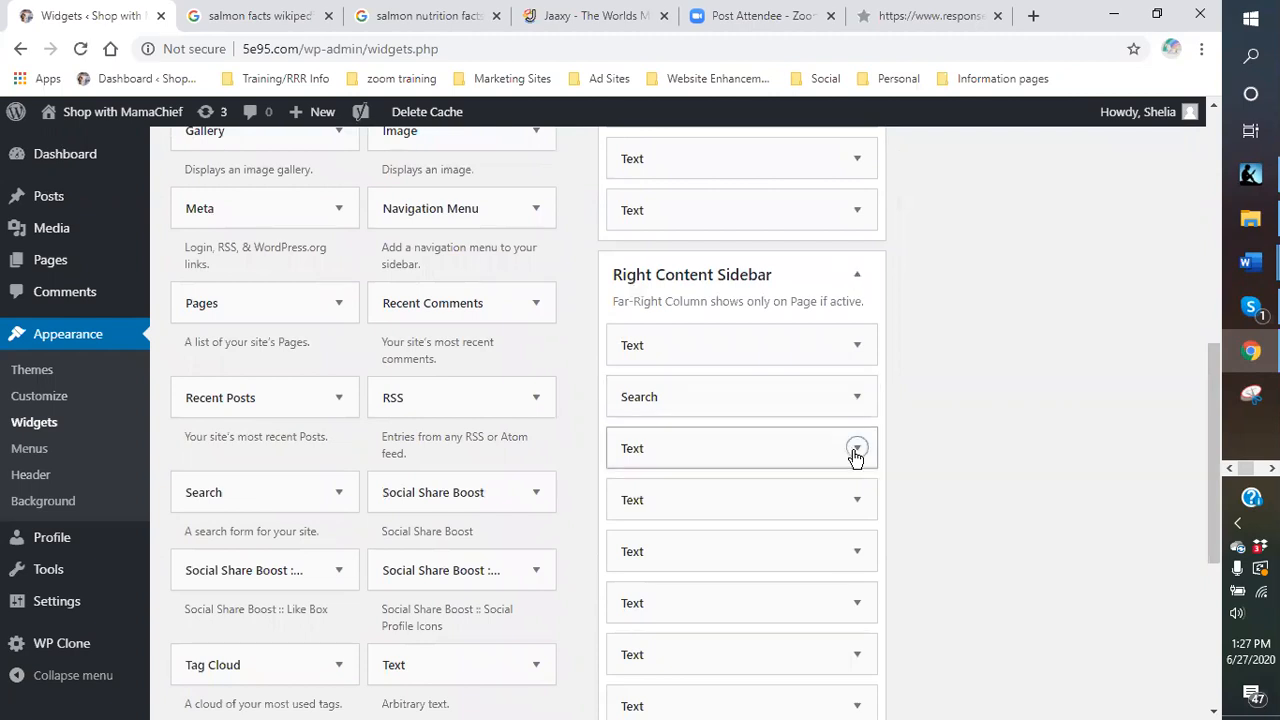
pyautogui.scroll(-1, 850, 440)
pyautogui.scroll(1, 819, 397)
pyautogui.scroll(-3, 819, 397)
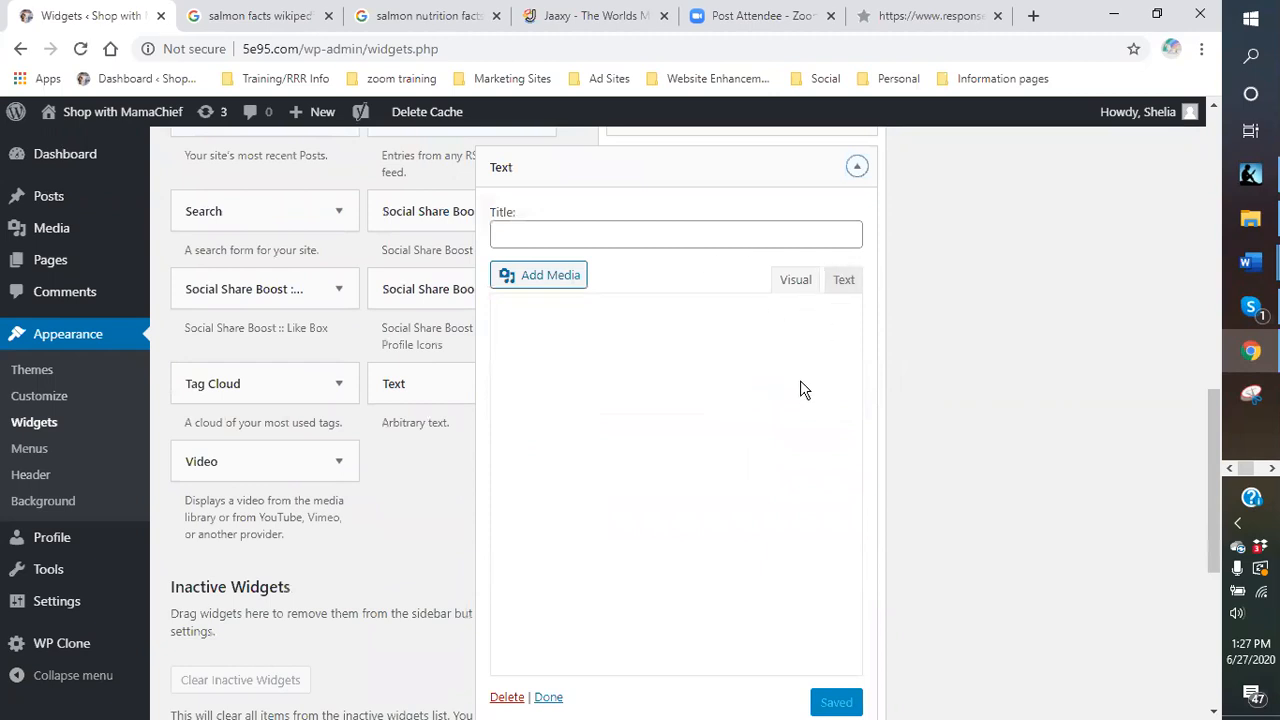
pyautogui.scroll(-1, 712, 389)
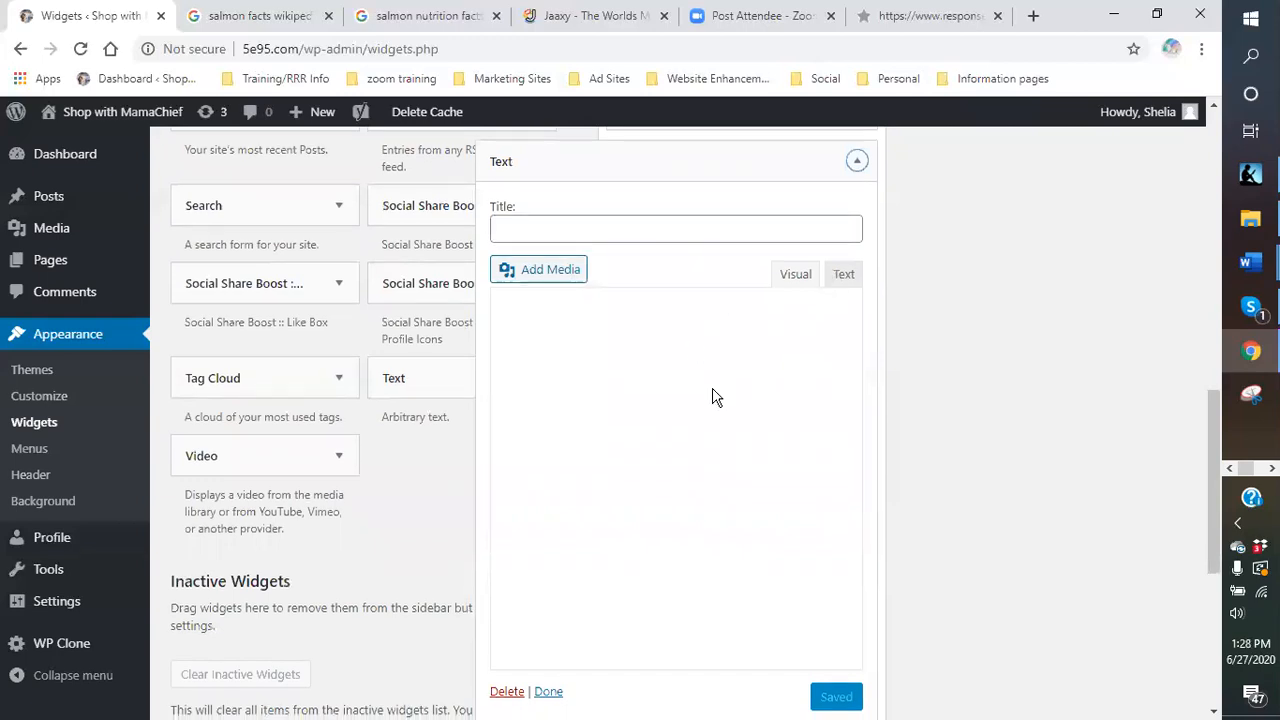
pyautogui.scroll(-2, 712, 397)
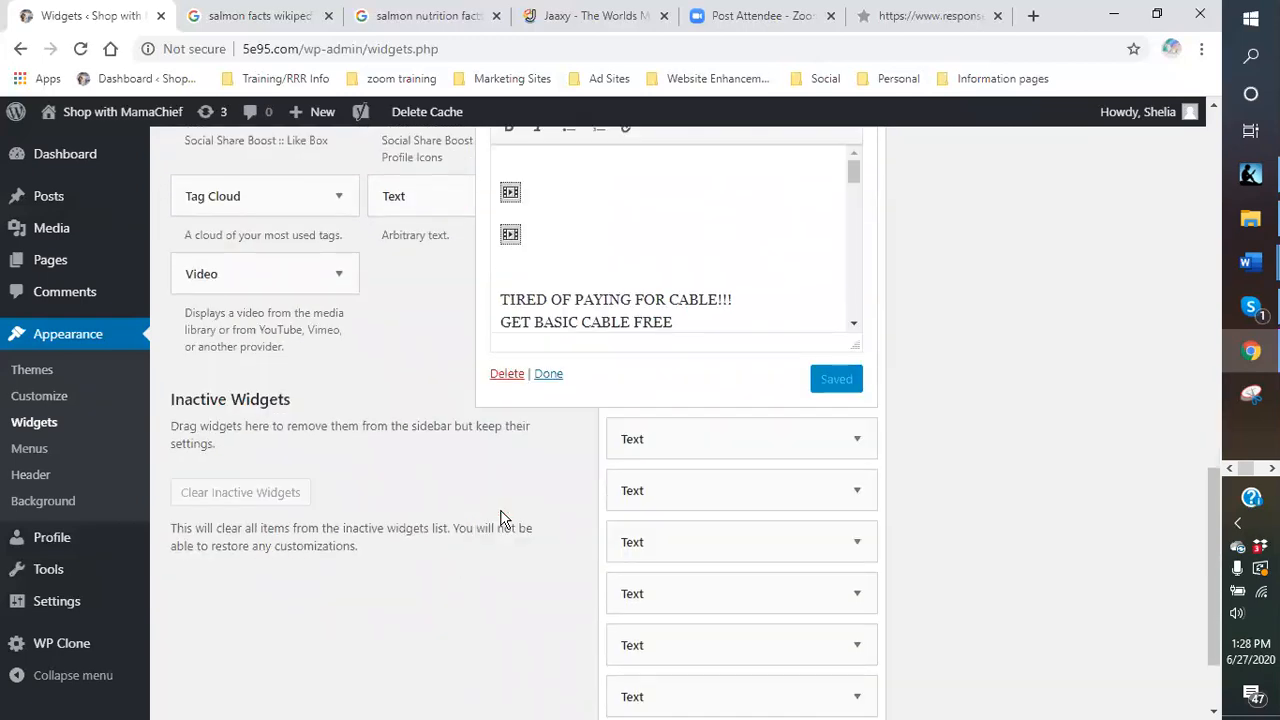
pyautogui.scroll(3, 754, 354)
pyautogui.scroll(-1, 748, 440)
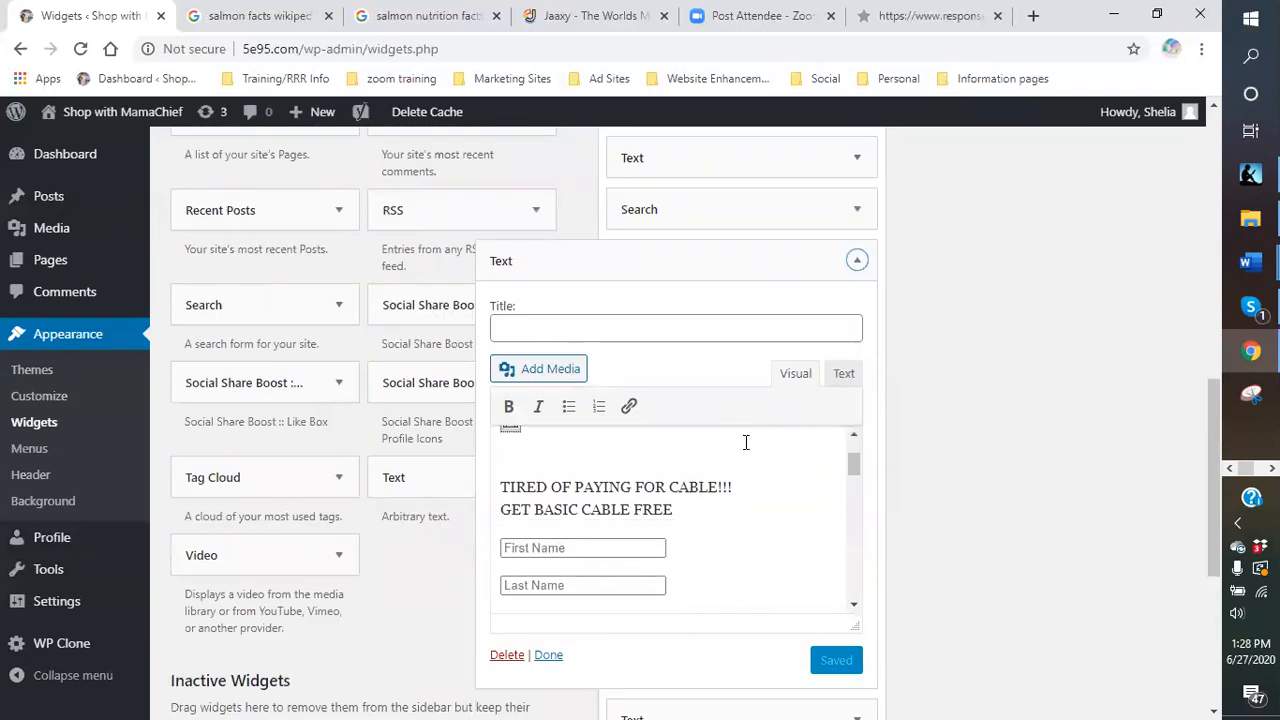
pyautogui.scroll(-1, 748, 517)
pyautogui.scroll(1, 746, 517)
pyautogui.scroll(-1, 871, 451)
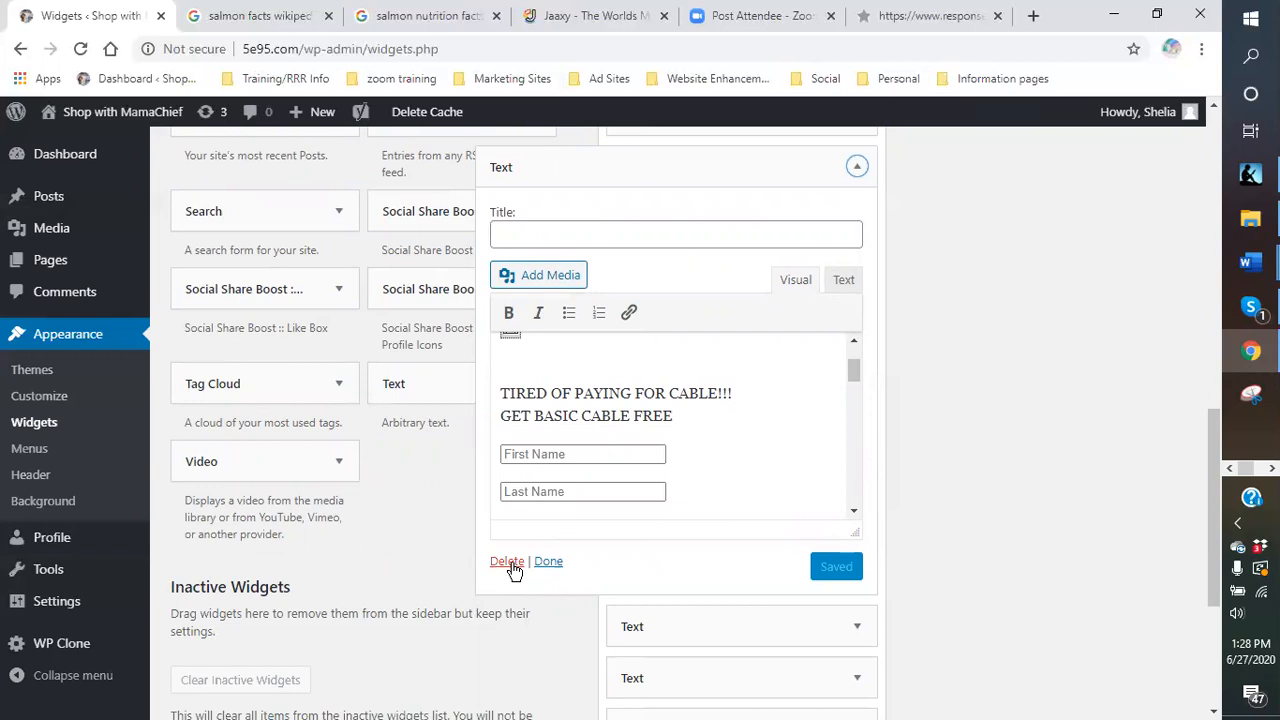
pyautogui.click(507, 562)
# Check another sidebar Text widget's contents and close it again.
pyautogui.scroll(2, 657, 457)
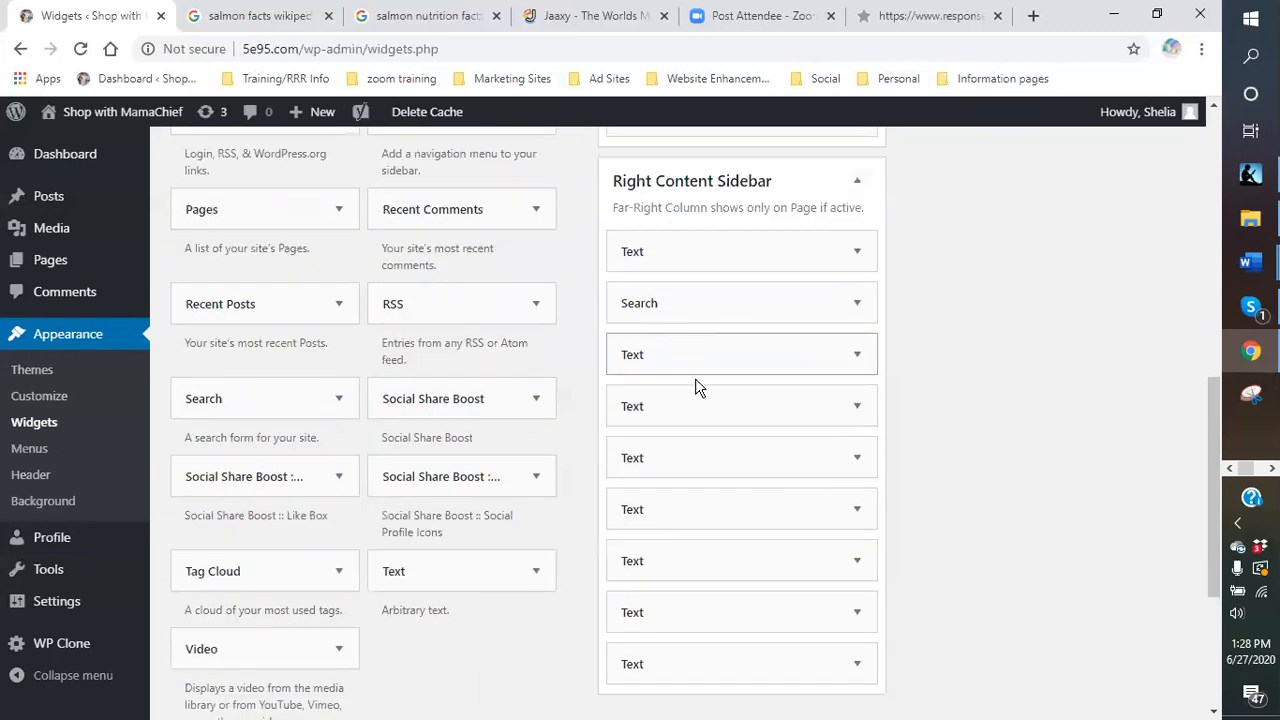
pyautogui.click(857, 355)
pyautogui.scroll(-2, 856, 360)
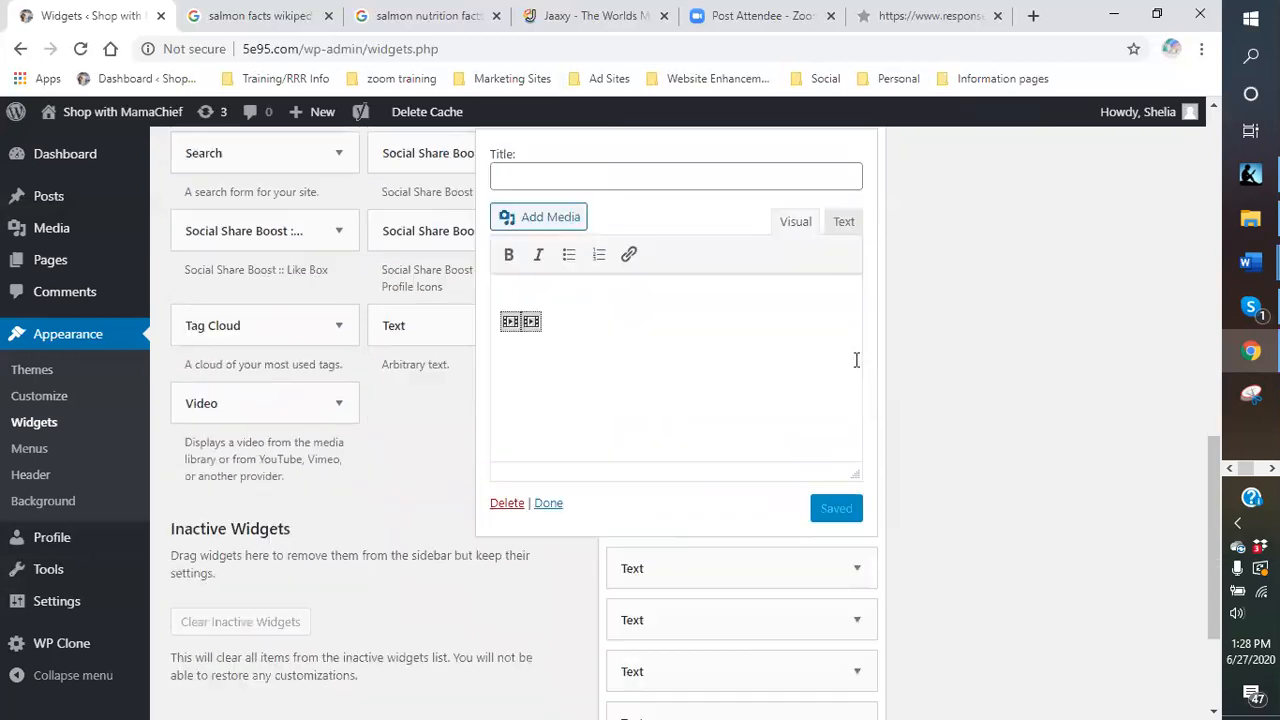
pyautogui.scroll(1, 856, 360)
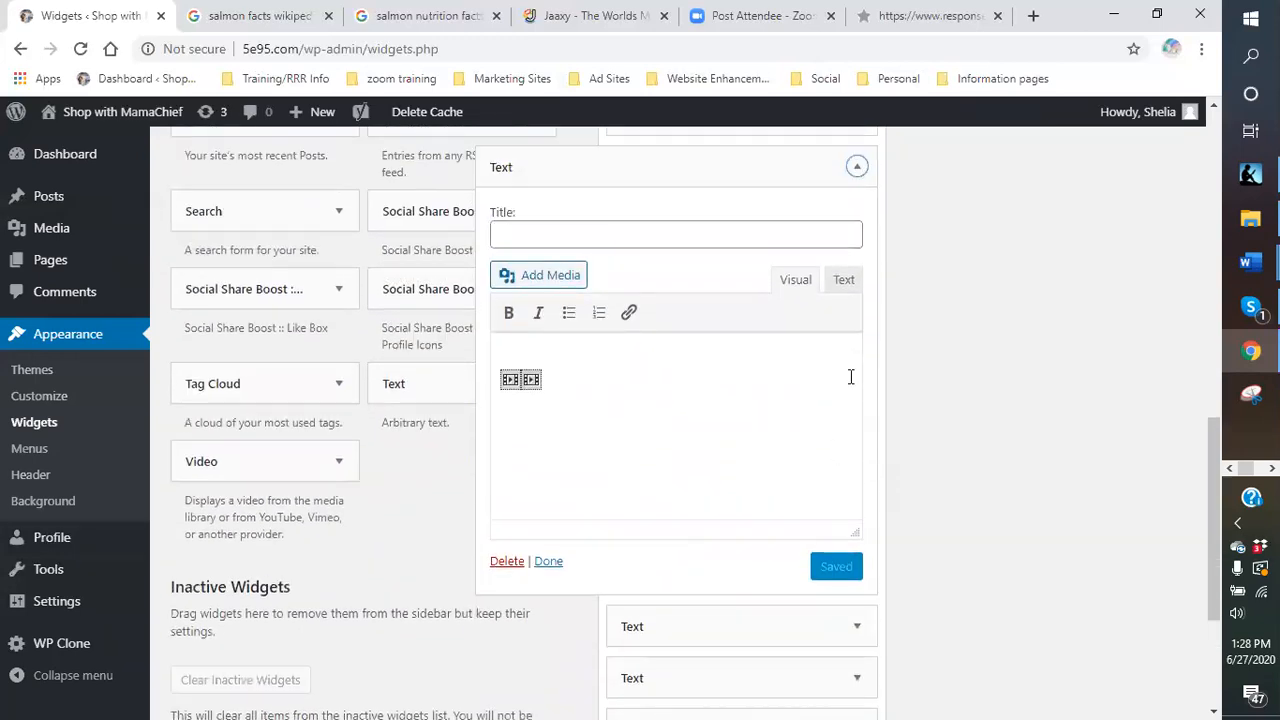
pyautogui.click(857, 166)
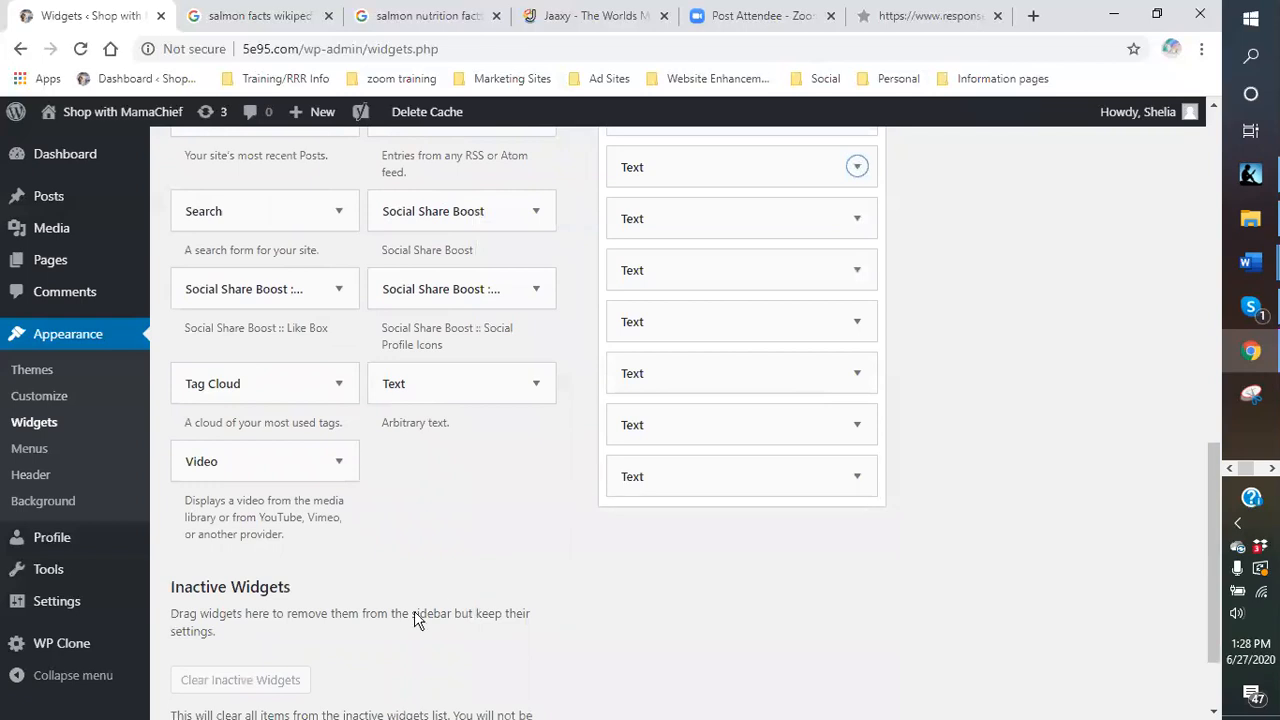
# Add a new Text widget to the Right Content Sidebar.
pyautogui.click(432, 389)
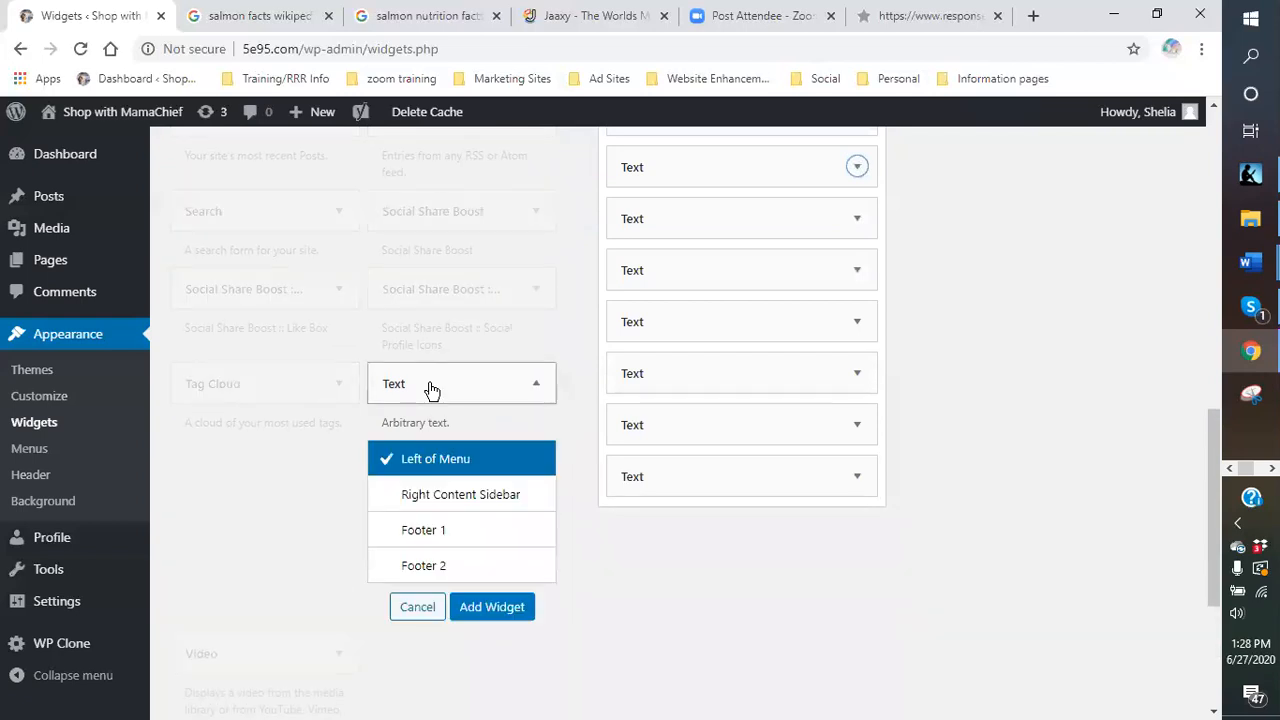
pyautogui.click(445, 497)
pyautogui.click(500, 612)
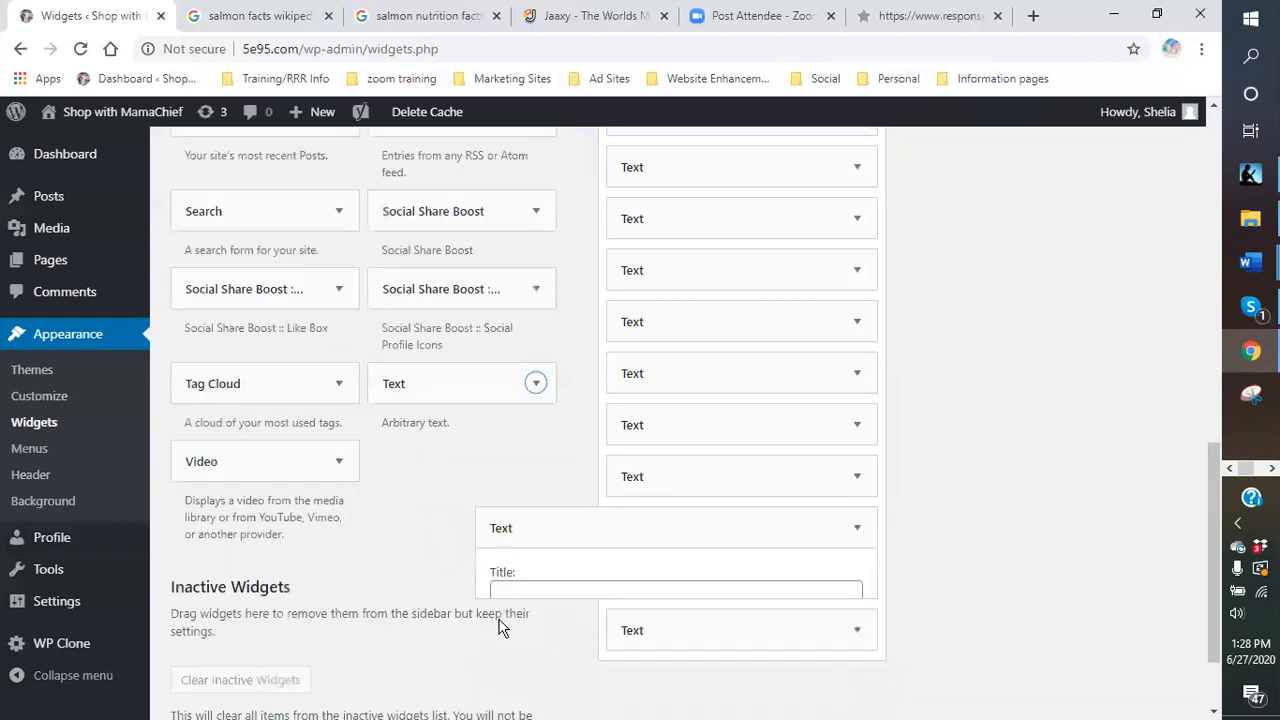
pyautogui.scroll(-1, 814, 433)
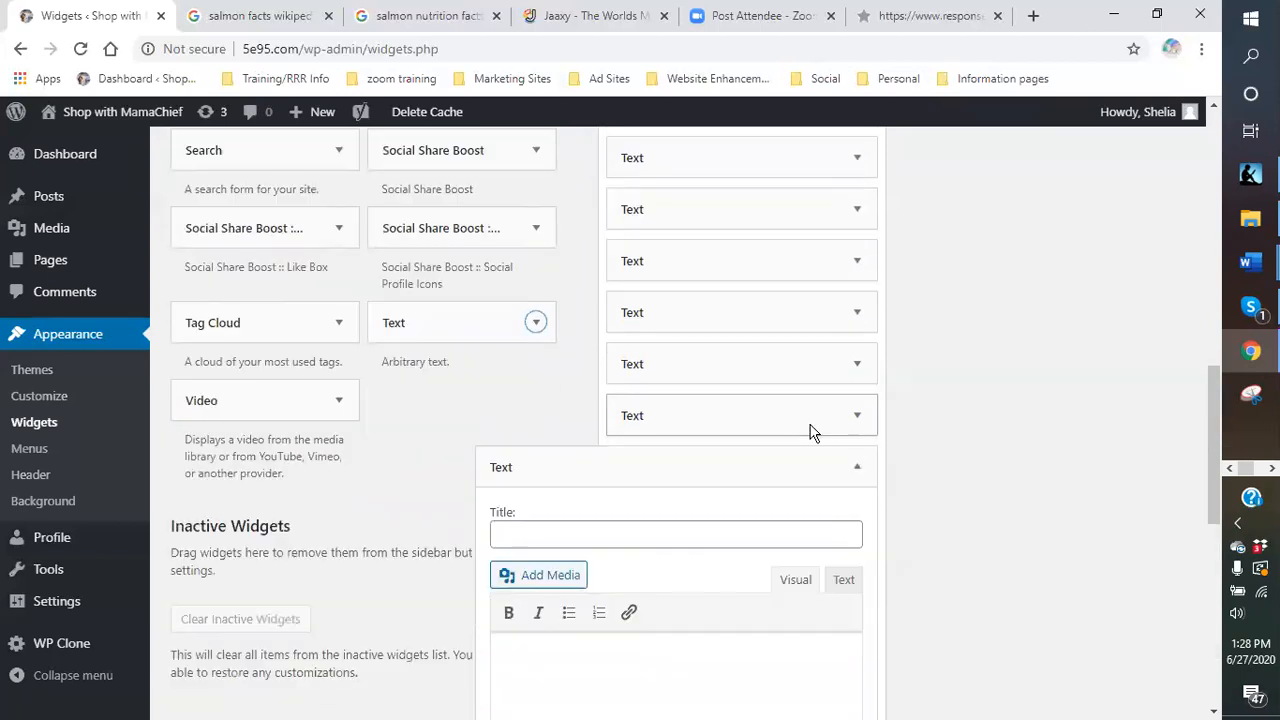
pyautogui.scroll(-3, 812, 432)
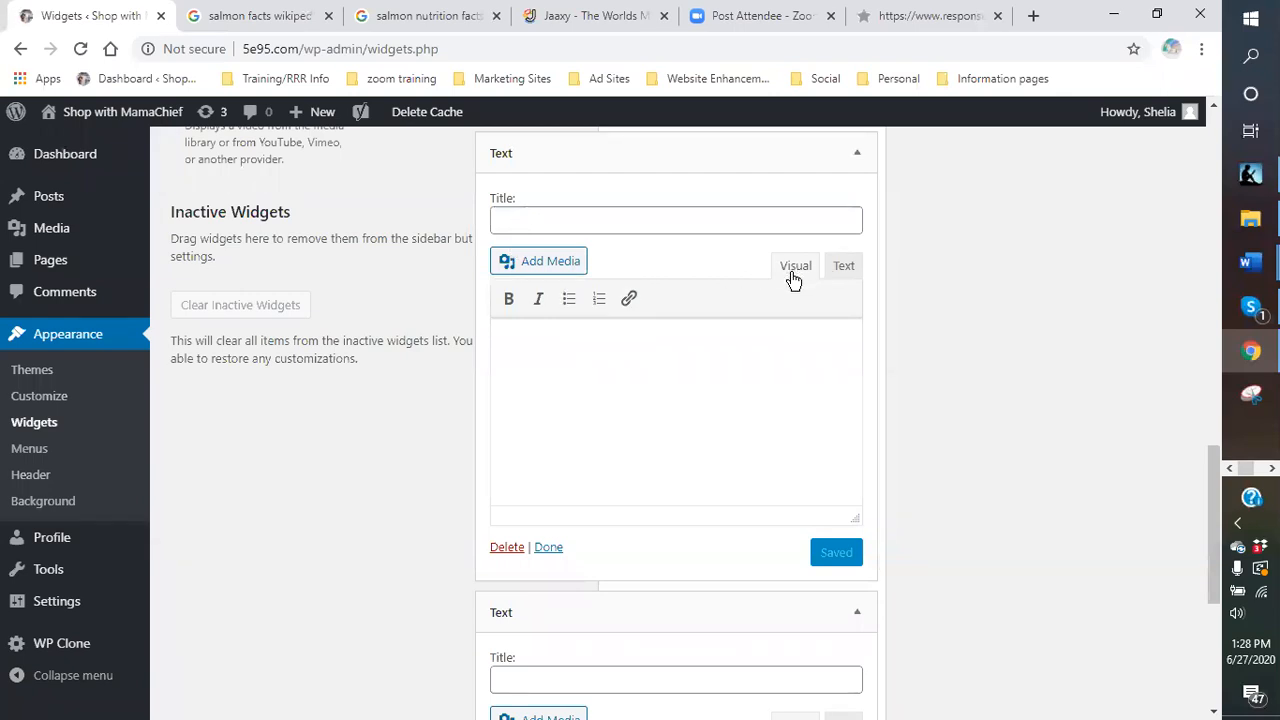
# Paste the ResponseMagic opt-in form code into the widget's HTML view, save and close it.
pyautogui.click(844, 270)
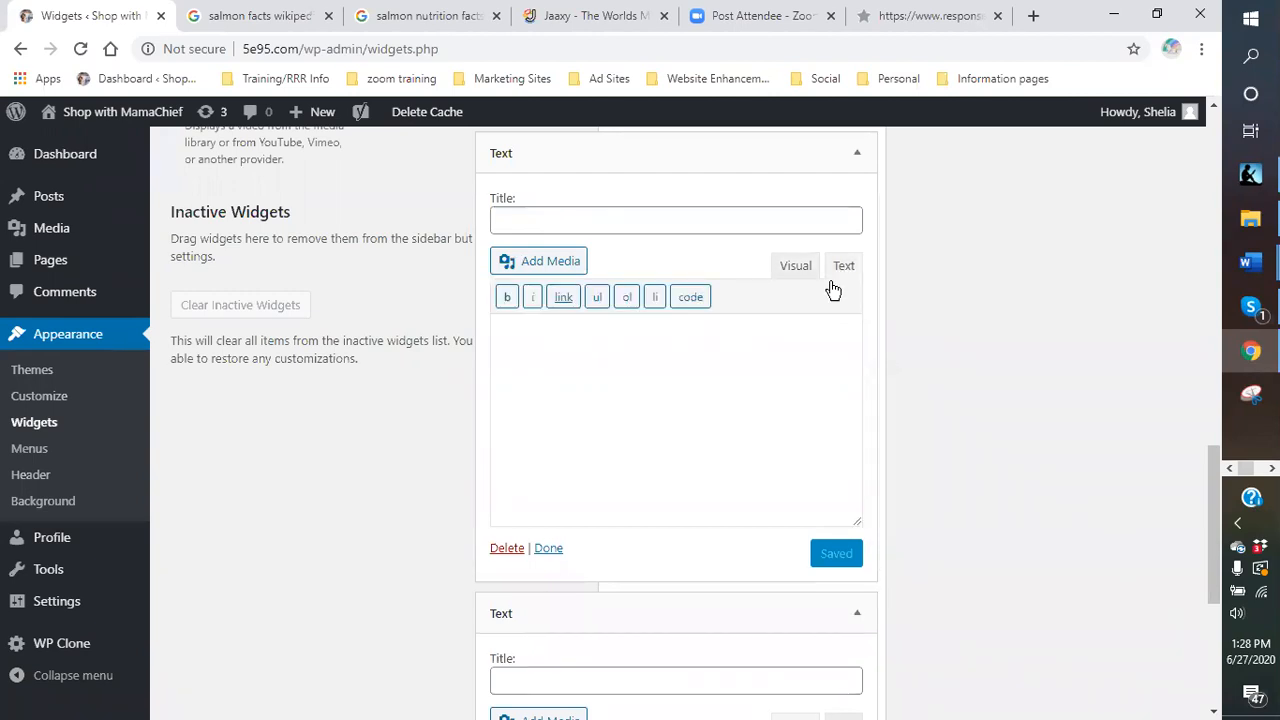
pyautogui.rightClick(539, 356)
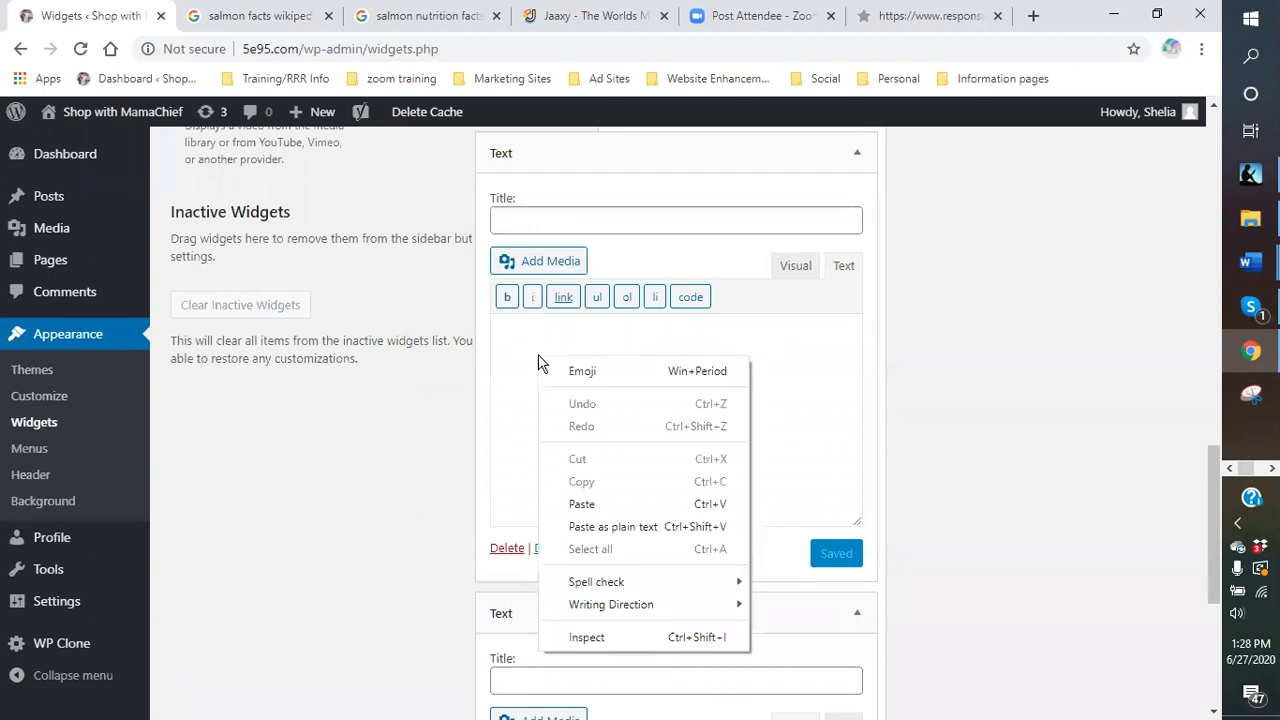
pyautogui.click(600, 503)
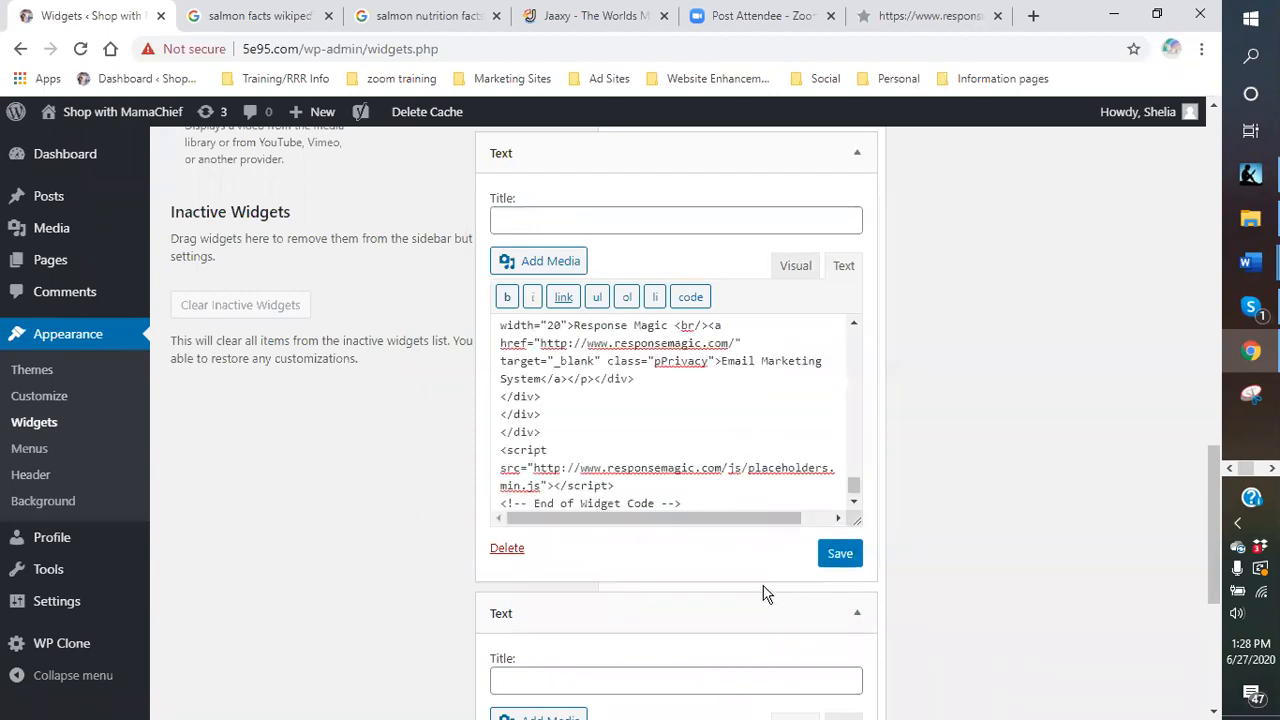
pyautogui.click(842, 560)
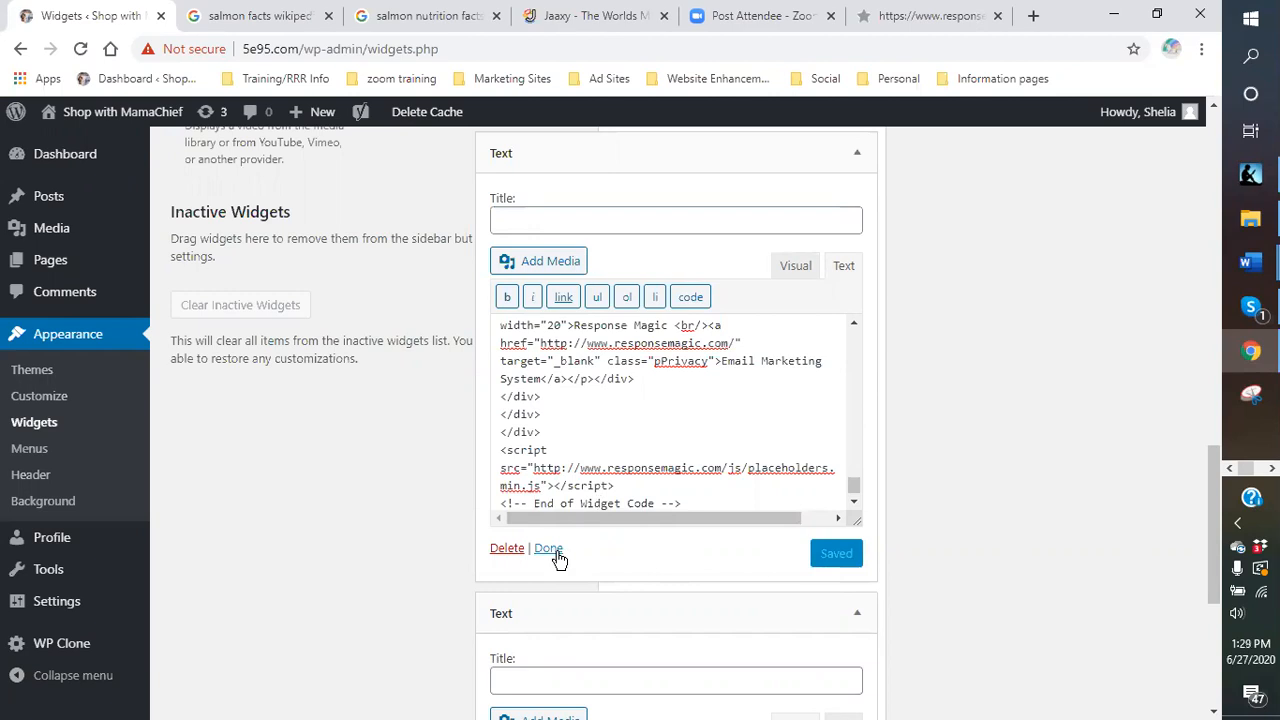
pyautogui.click(548, 548)
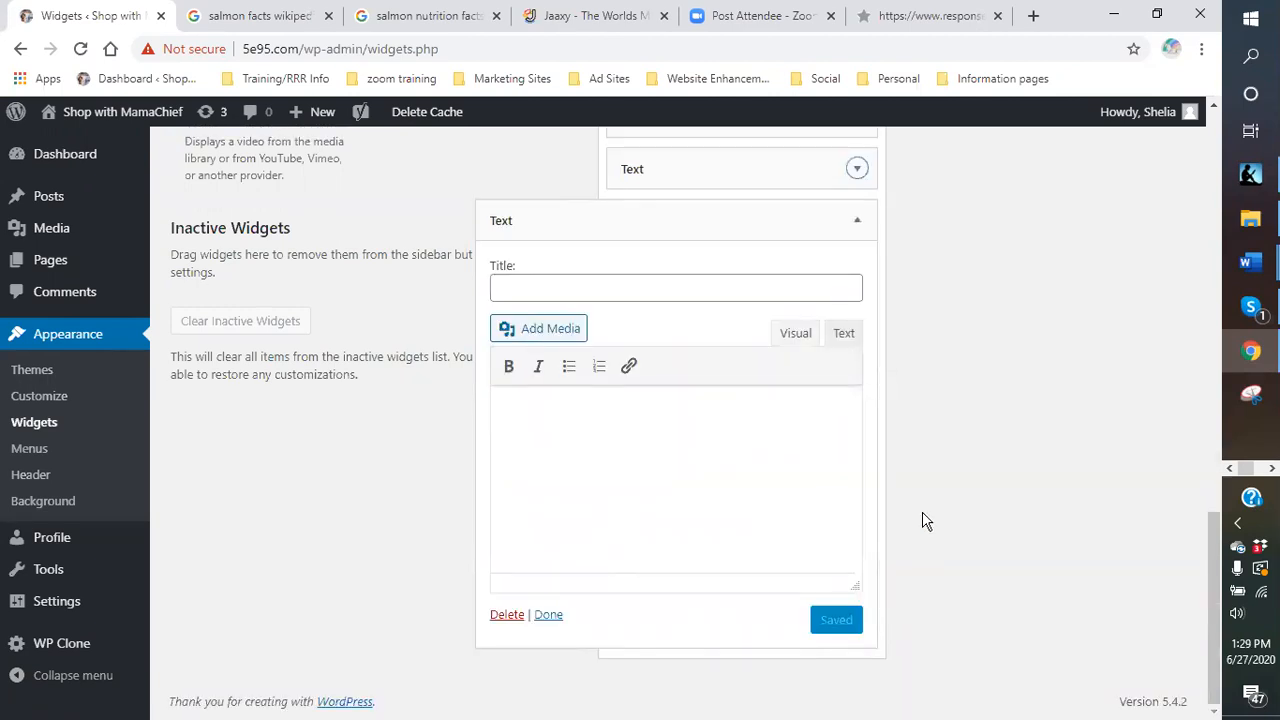
pyautogui.click(857, 226)
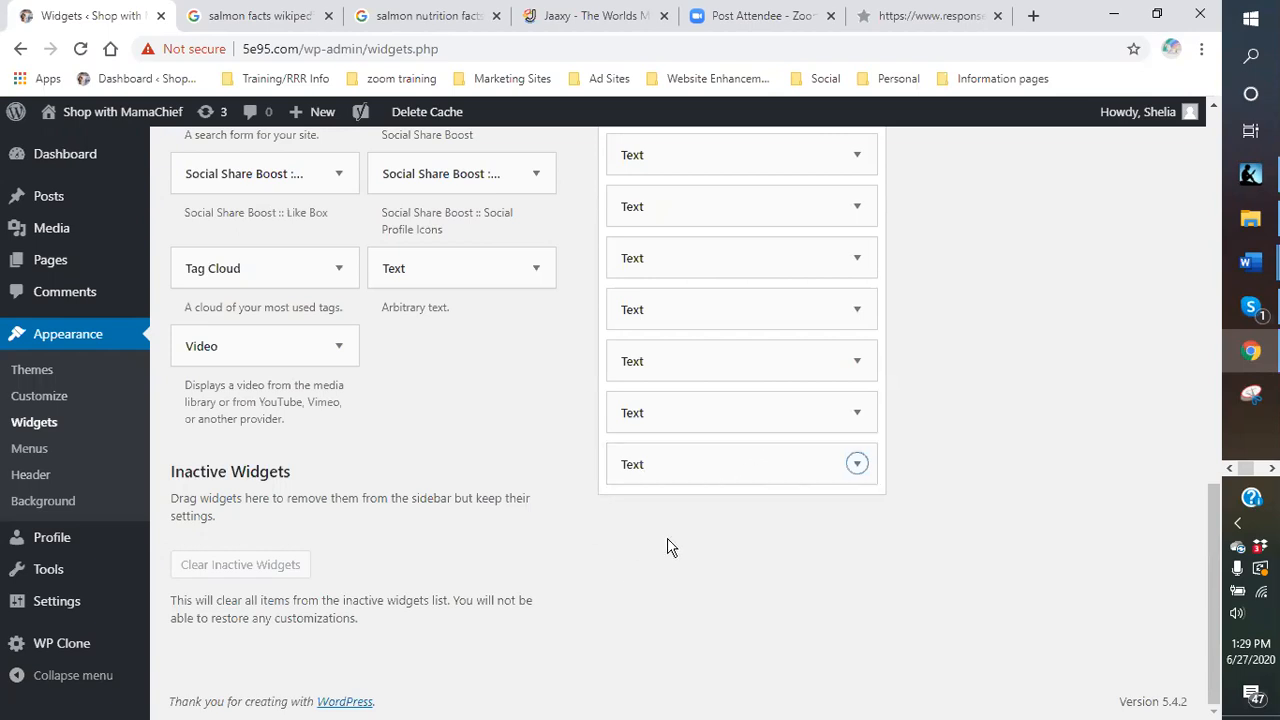
# Check the last Text widget, then drag it up to sit directly below Search.
pyautogui.scroll(1, 751, 549)
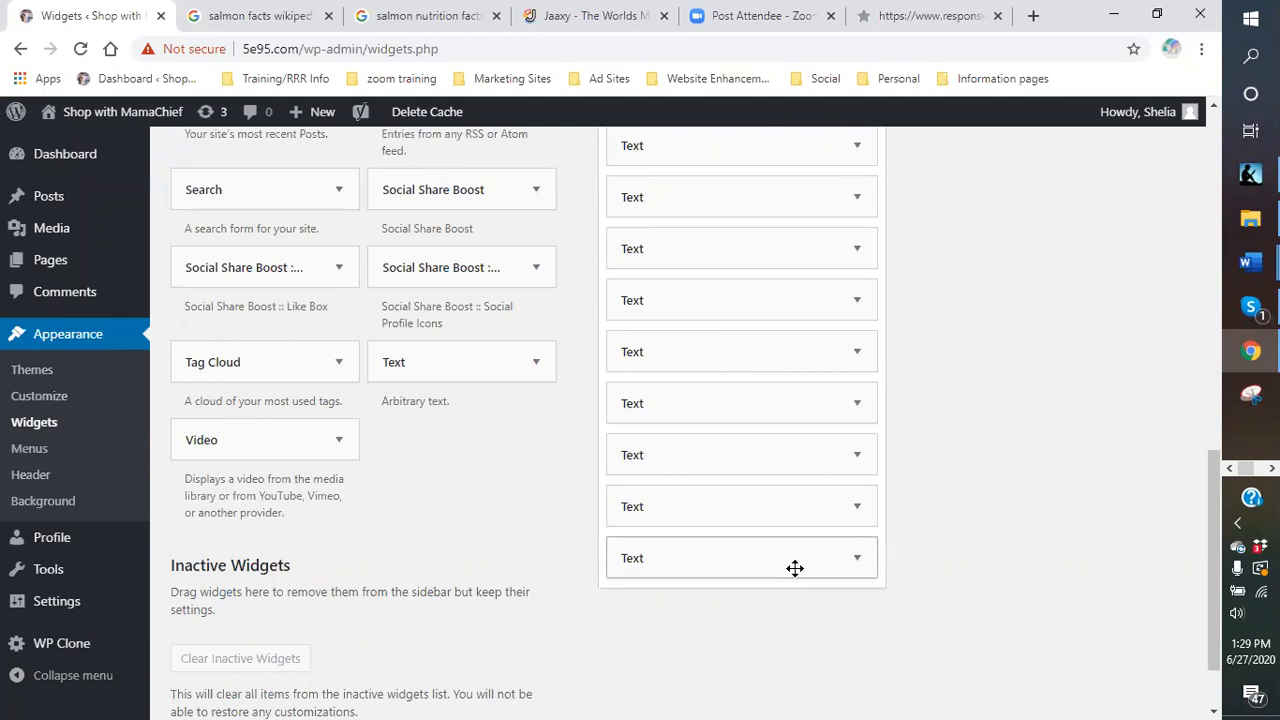
pyautogui.click(746, 565)
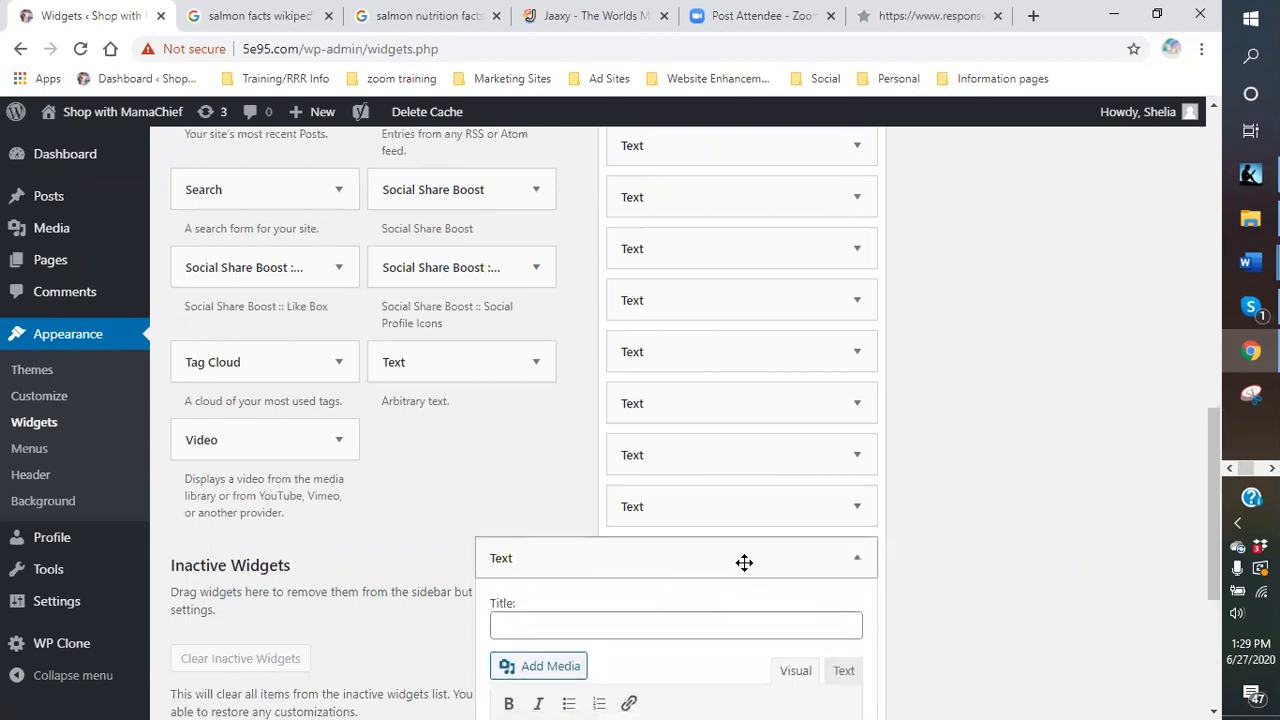
pyautogui.scroll(-3, 865, 565)
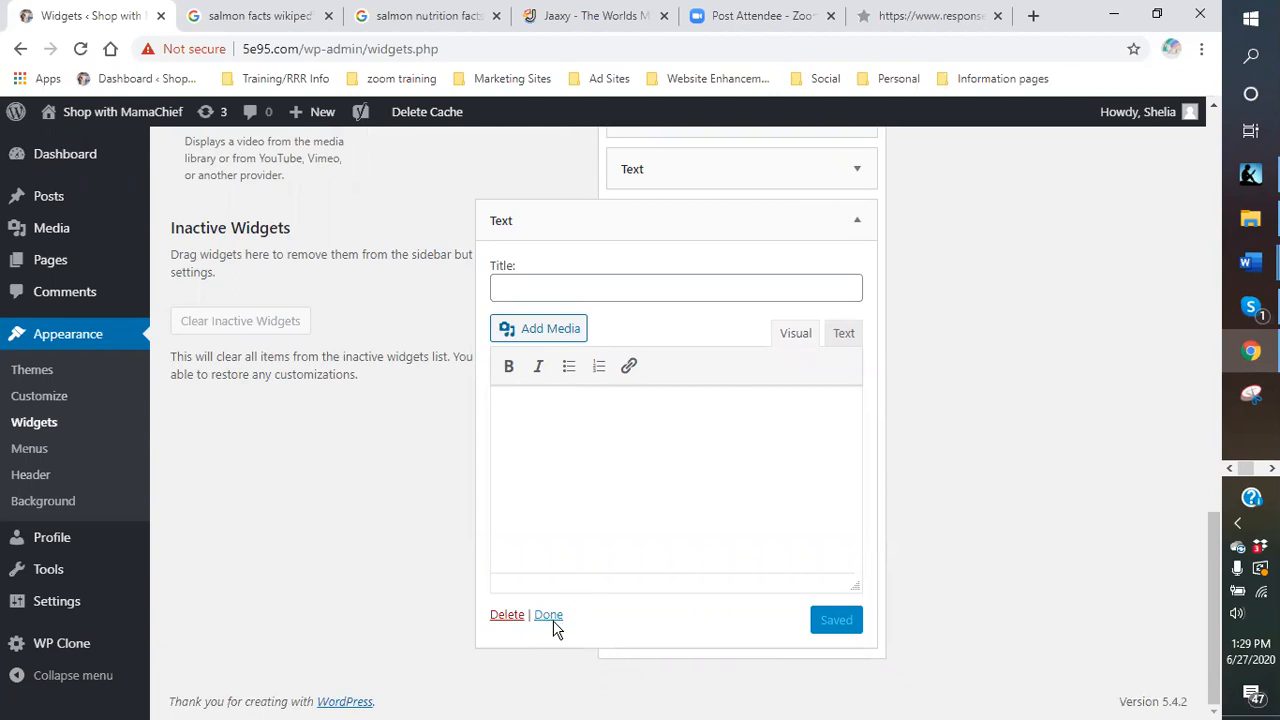
pyautogui.click(548, 618)
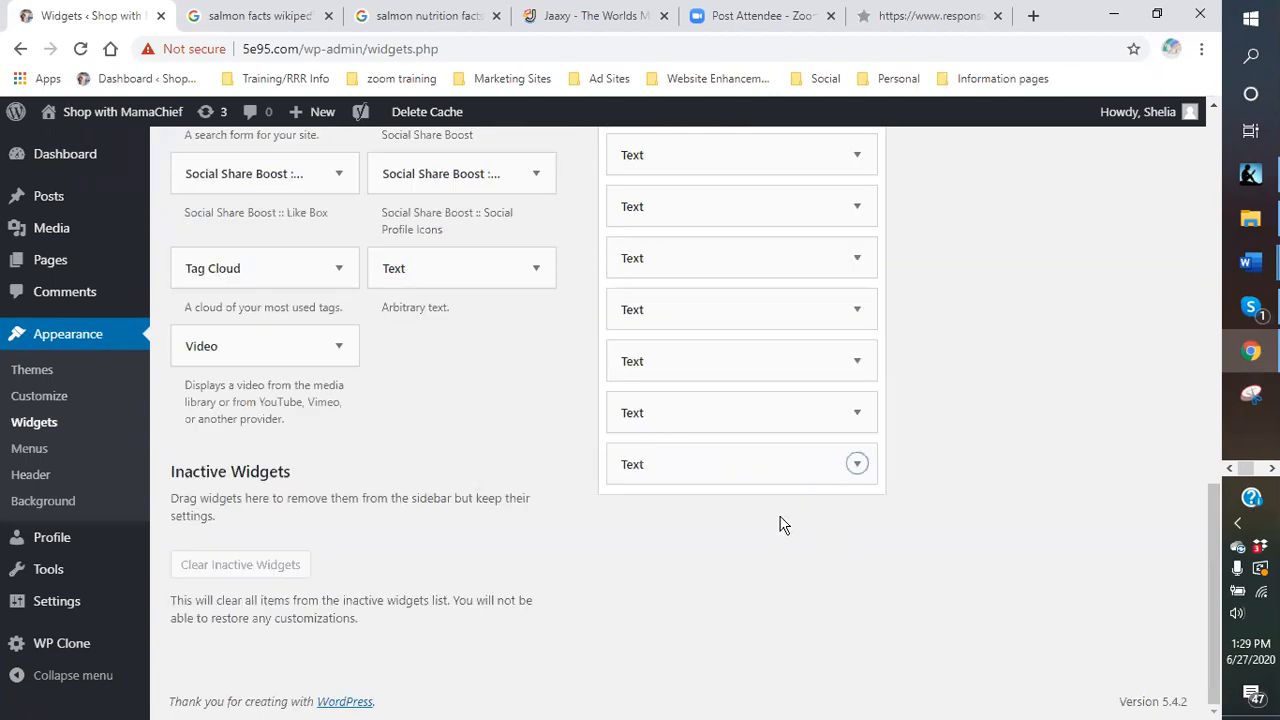
pyautogui.moveTo(760, 463)
pyautogui.mouseDown()
pyautogui.moveTo(789, 294)
pyautogui.moveTo(786, 77)
pyautogui.moveTo(794, 500)
pyautogui.moveTo(763, 446)
pyautogui.mouseUp()
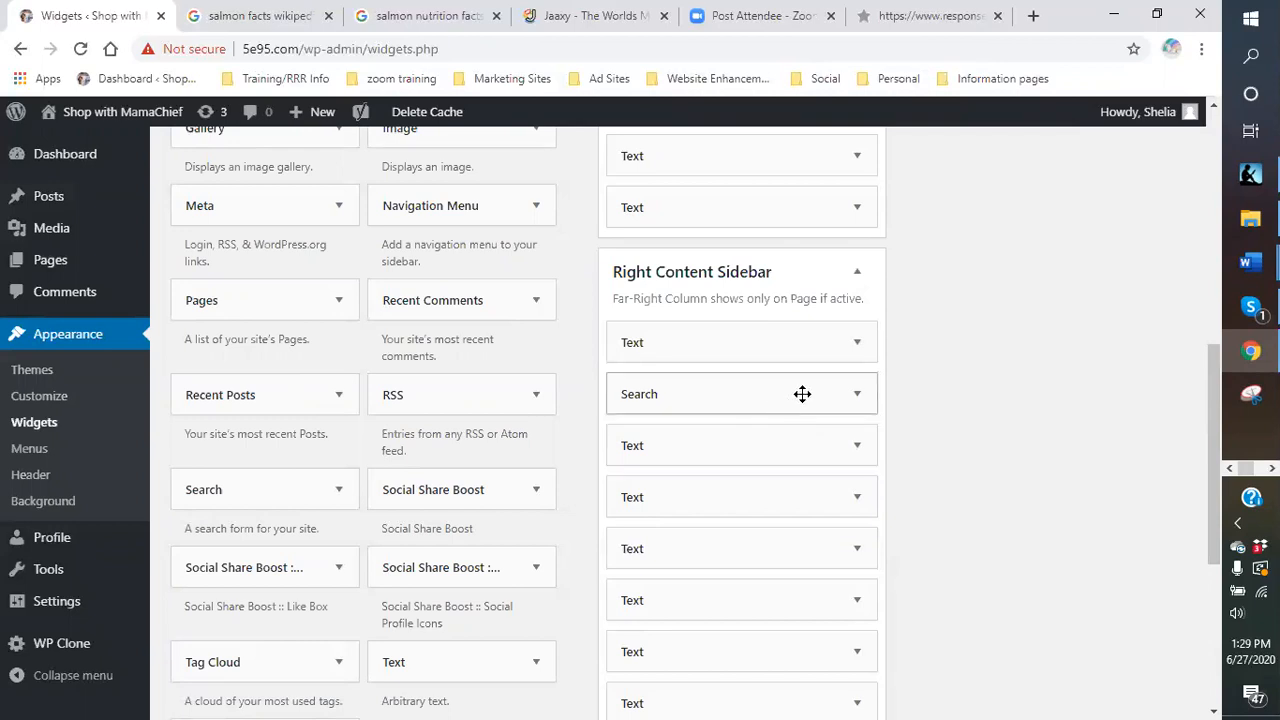
# Visit the live BLUE SCORPION VENOM PRODUCTS page and scroll to the PEPTIDES sidebar opt-in form.
pyautogui.moveTo(88, 118)
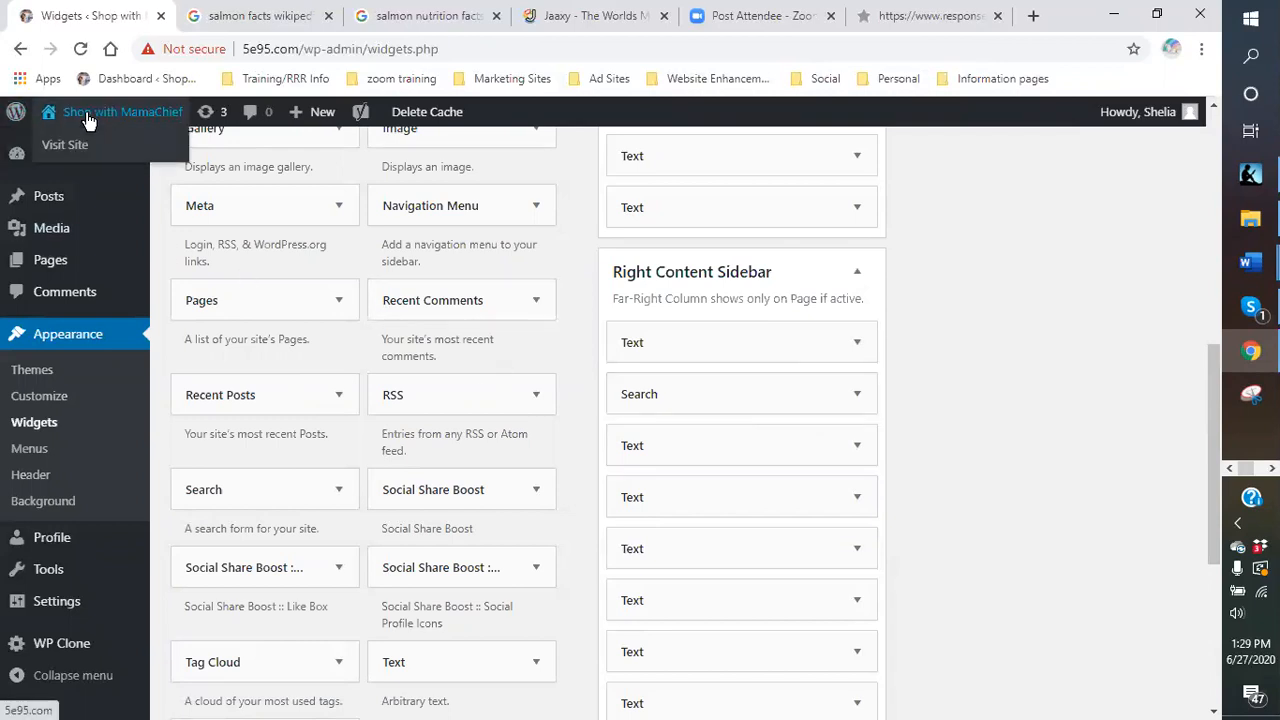
pyautogui.click(66, 146)
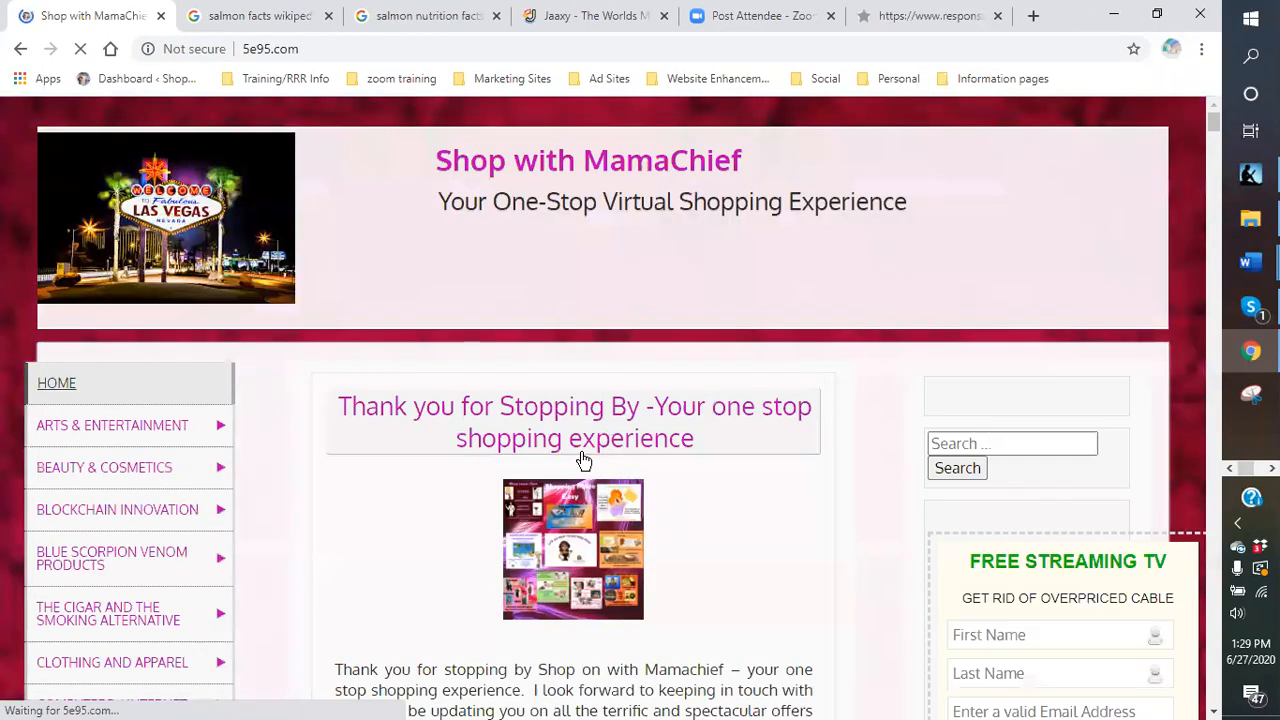
pyautogui.scroll(-2, 583, 460)
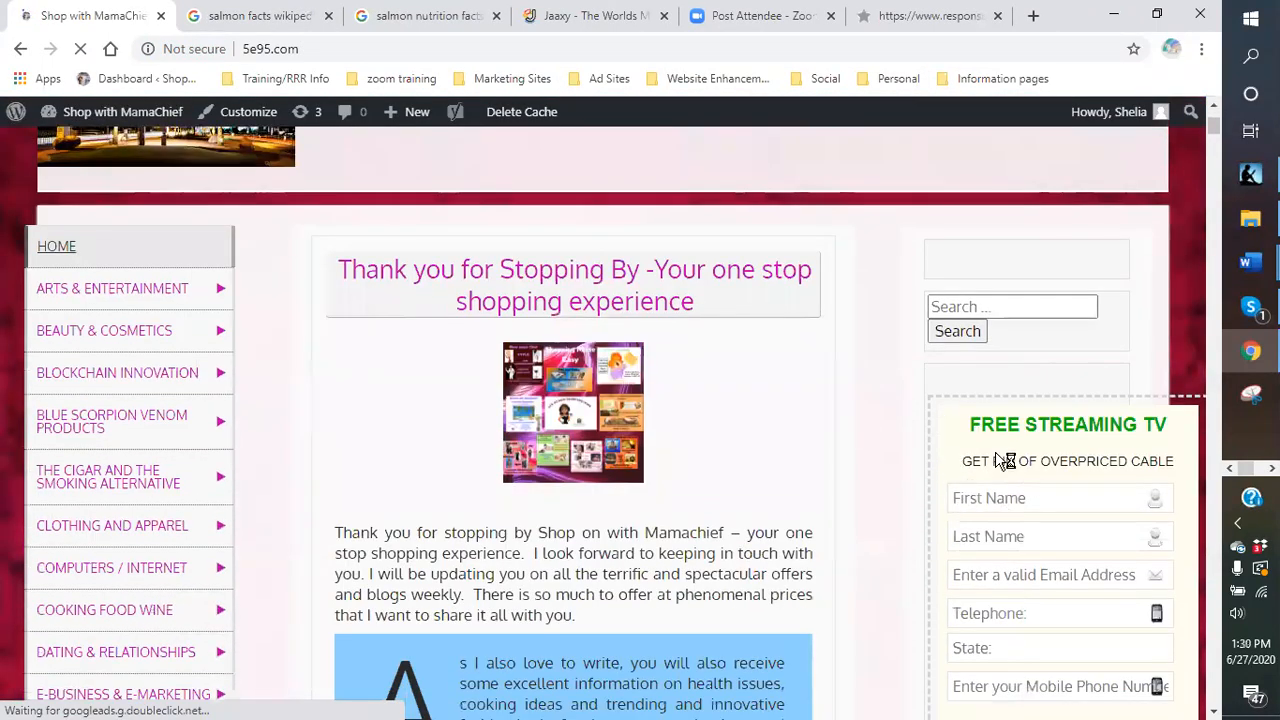
pyautogui.moveTo(89, 294)
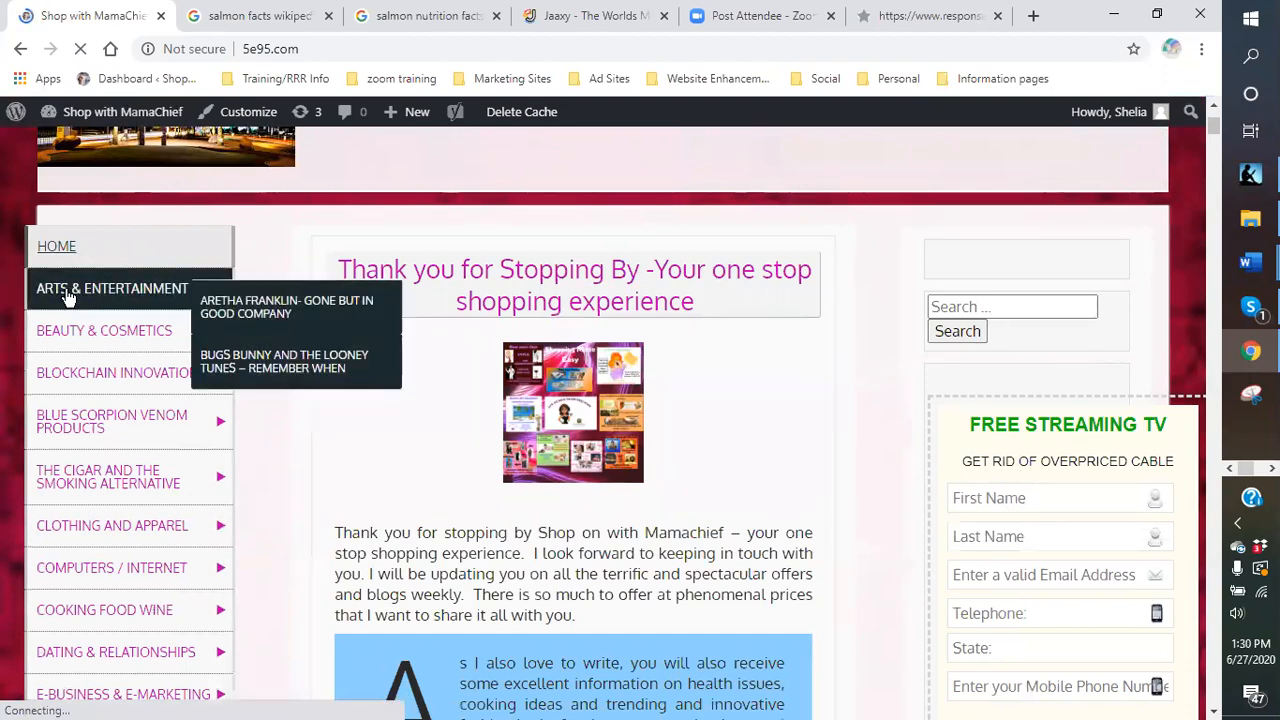
pyautogui.moveTo(70, 430)
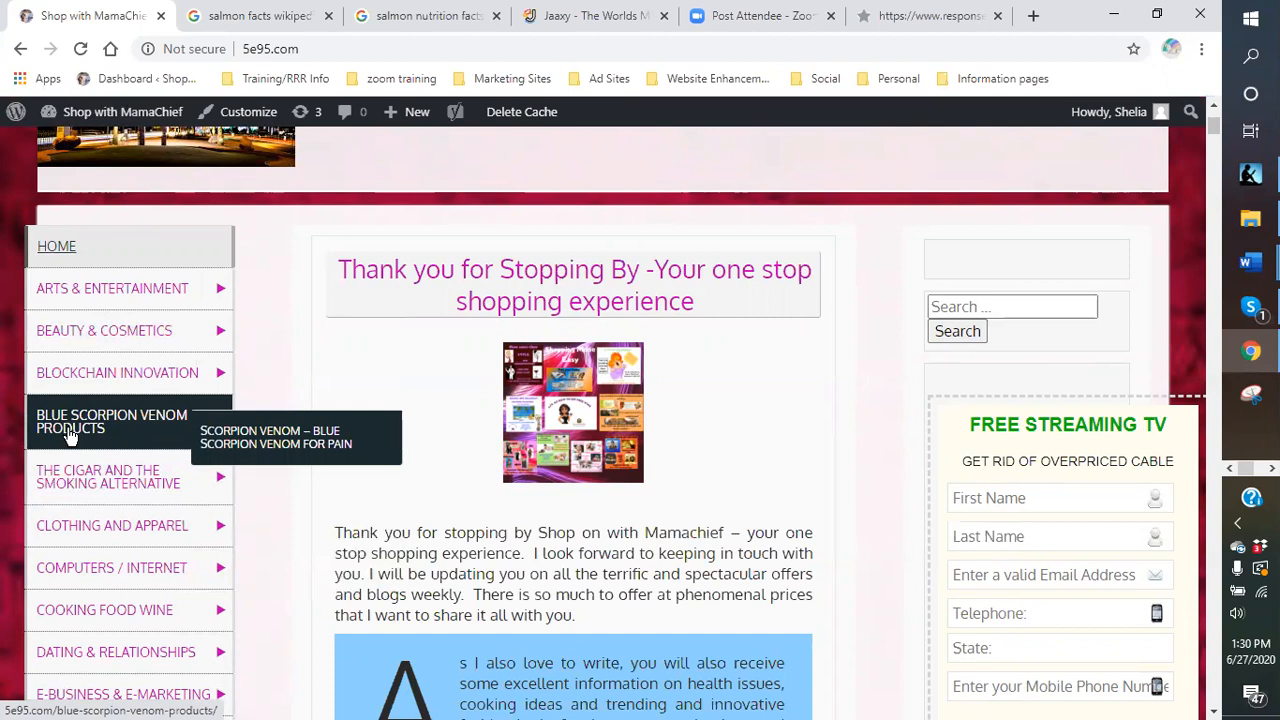
pyautogui.click(69, 434)
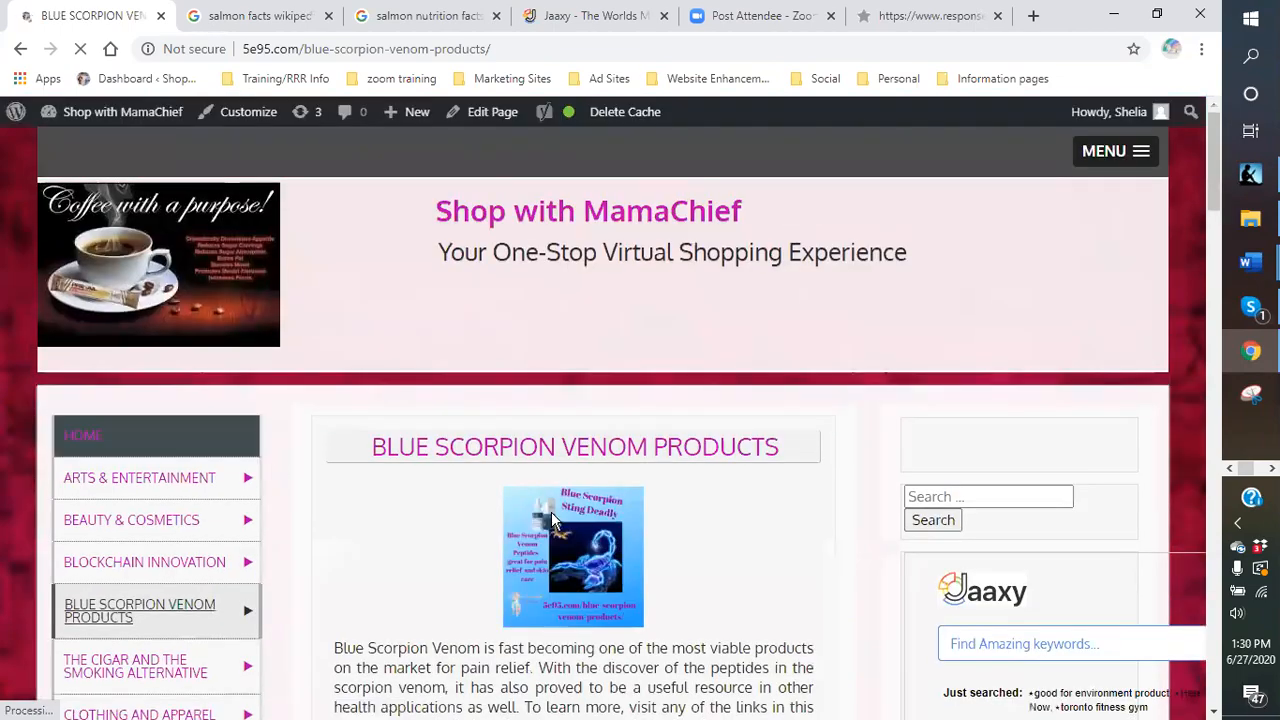
pyautogui.scroll(-10, 866, 477)
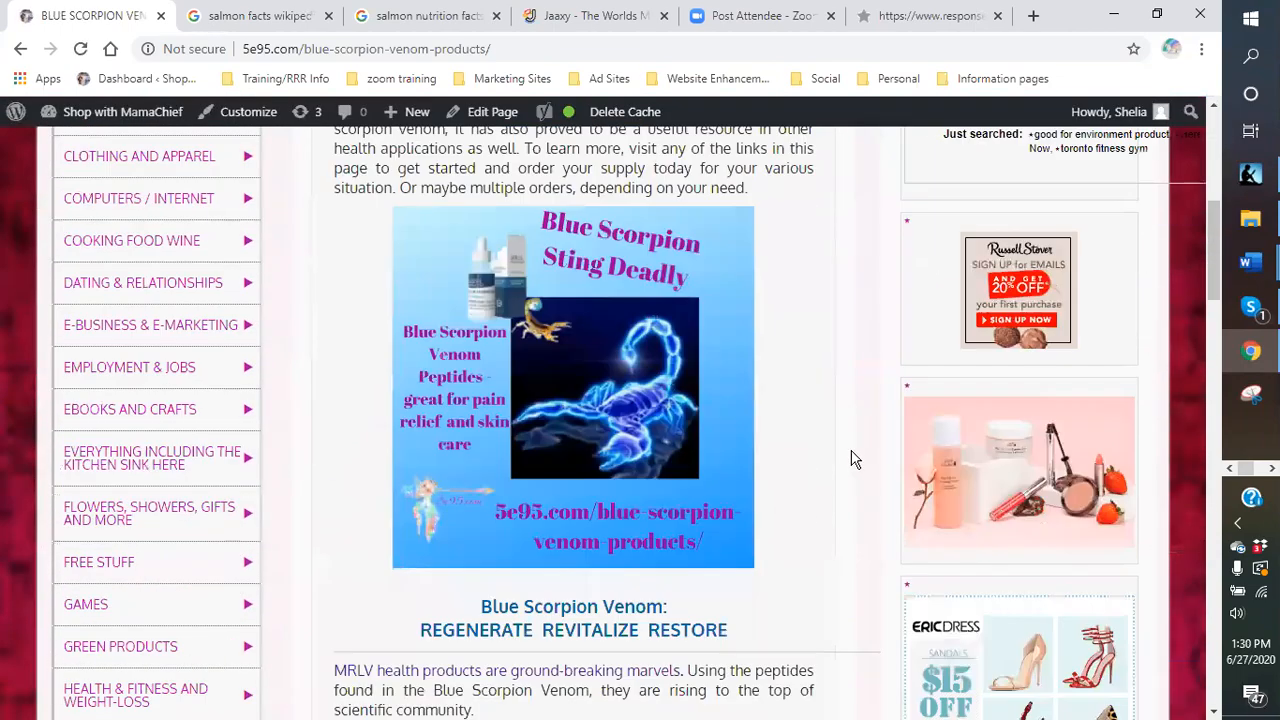
pyautogui.scroll(-15, 850, 457)
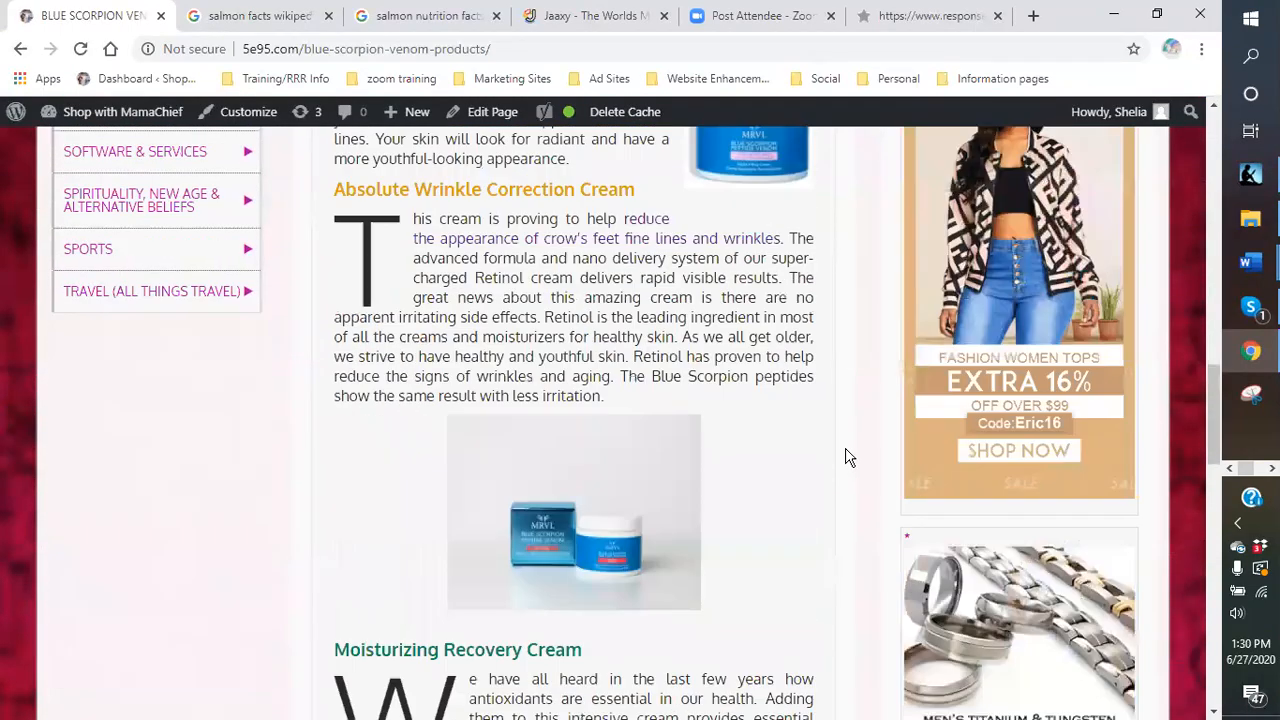
pyautogui.scroll(3, 843, 457)
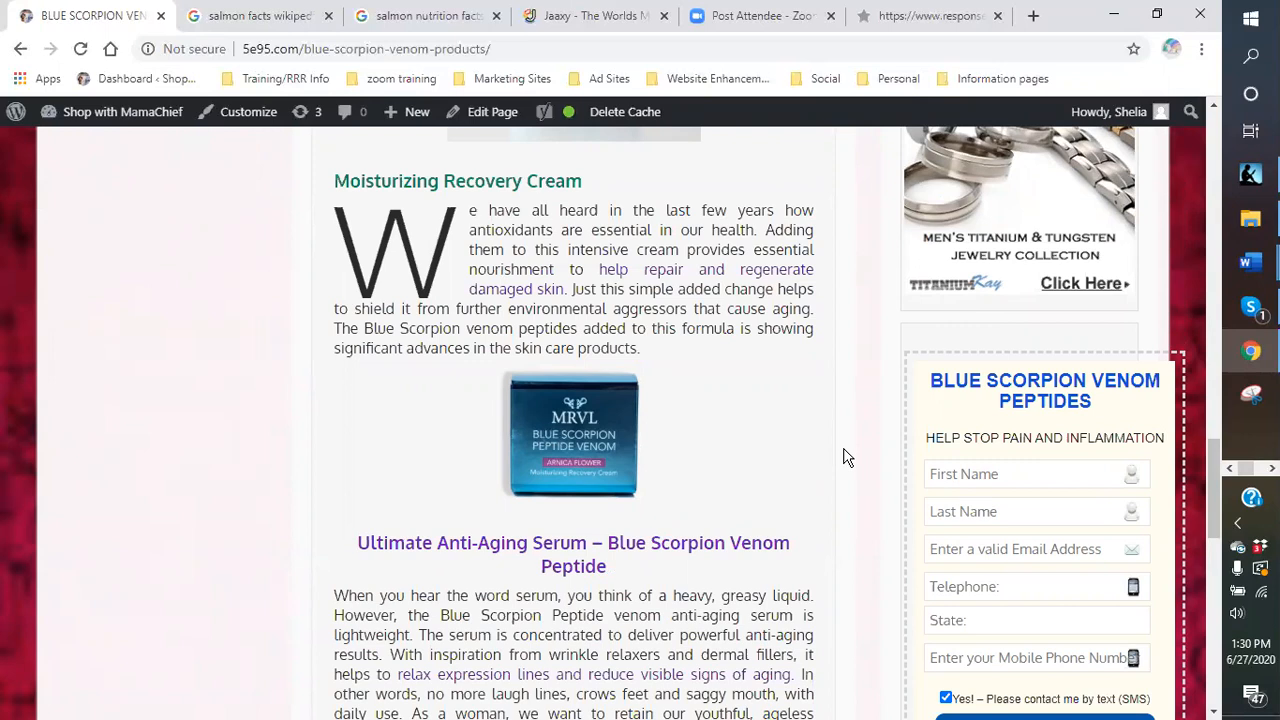
pyautogui.scroll(2, 846, 457)
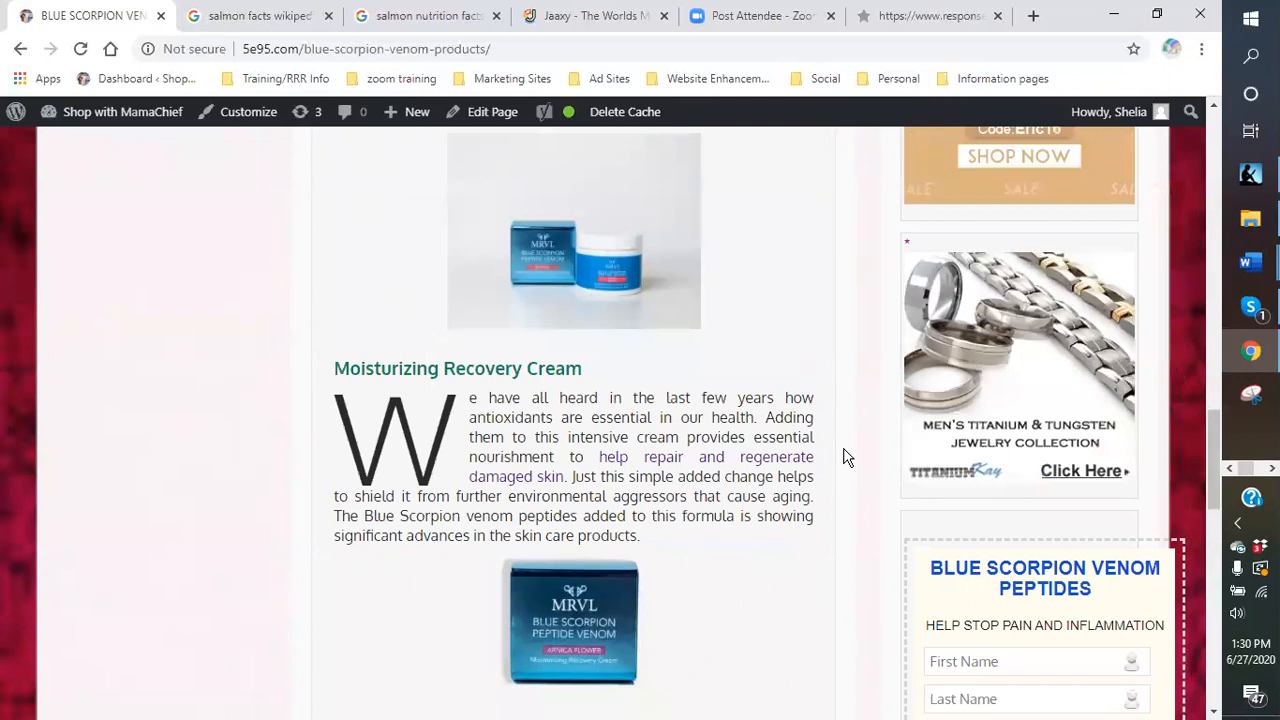
pyautogui.scroll(-2, 846, 457)
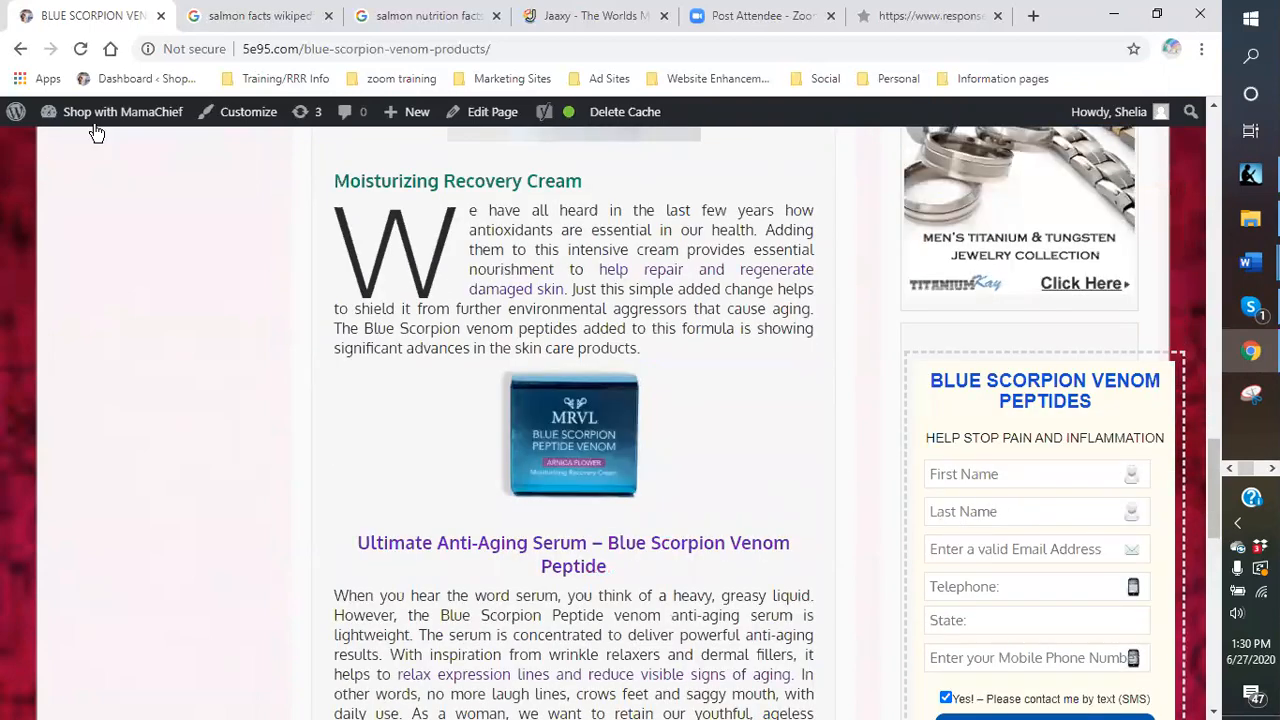
pyautogui.moveTo(92, 122)
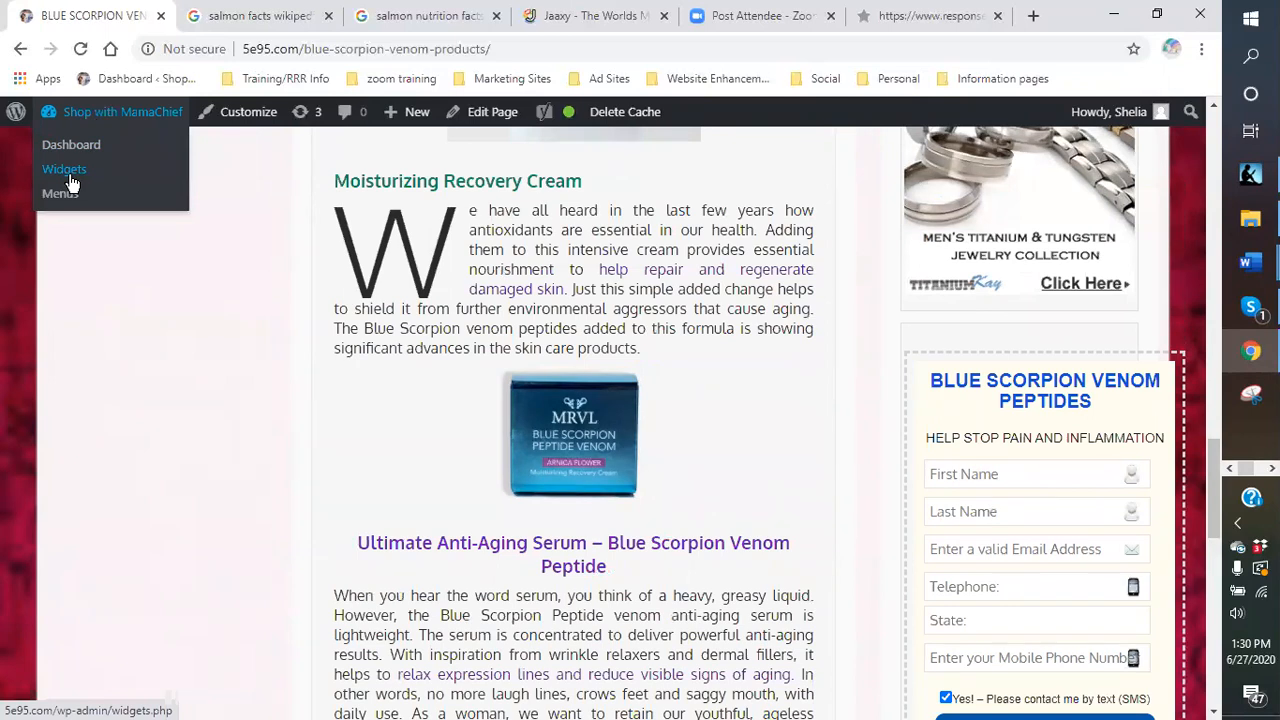
# Back on Widgets, expand the Right Content Sidebar and drag the last Text widget higher.
pyautogui.click(73, 178)
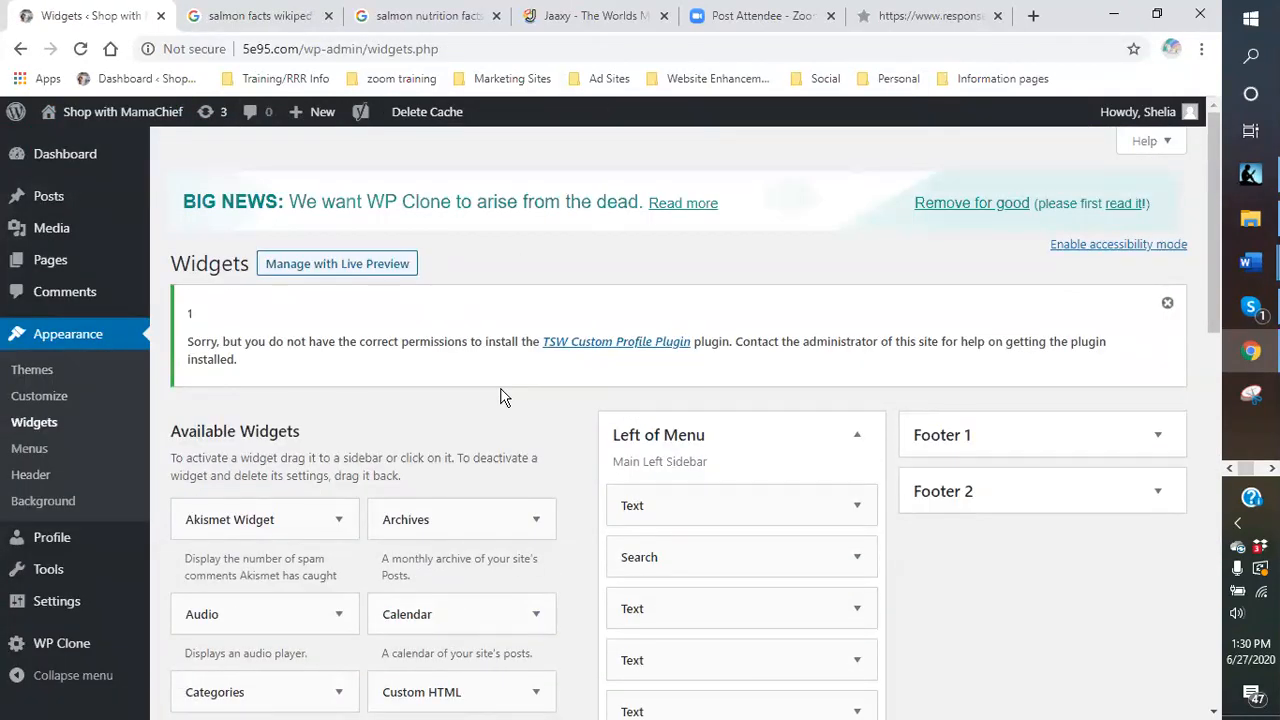
pyautogui.scroll(-6, 846, 592)
pyautogui.scroll(-2, 771, 451)
pyautogui.scroll(2, 785, 435)
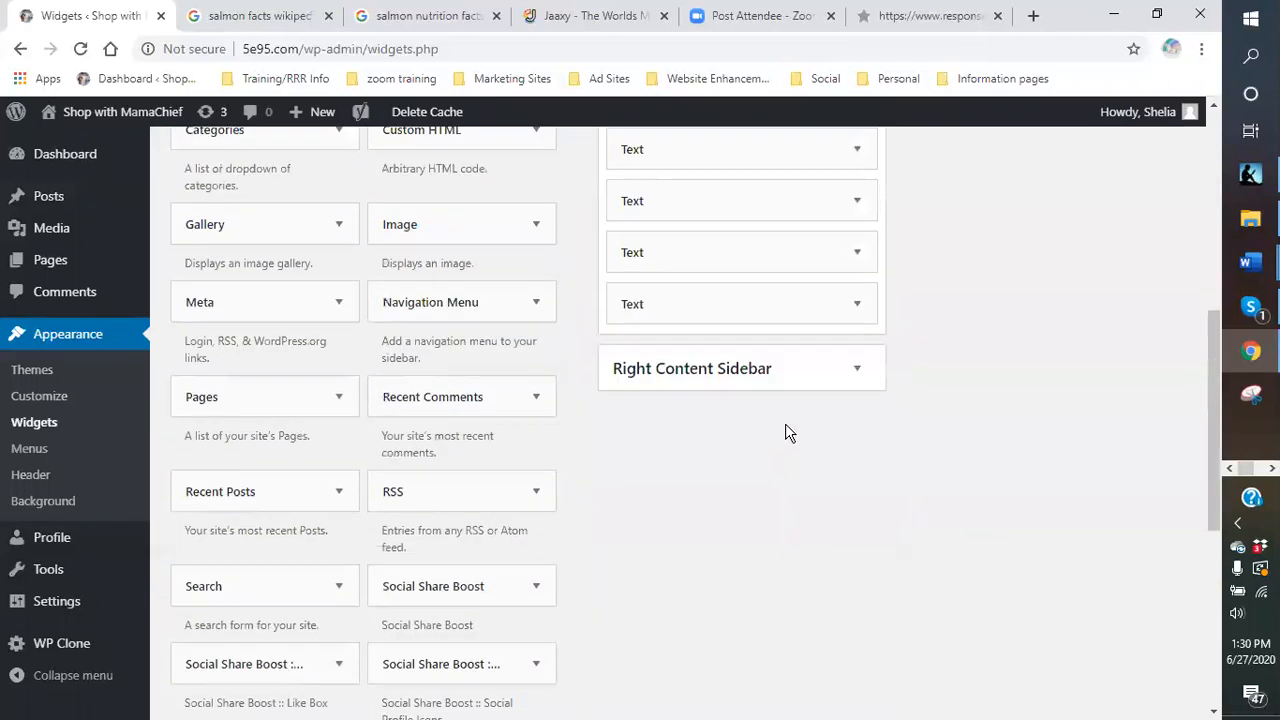
pyautogui.click(856, 370)
pyautogui.scroll(-5, 923, 506)
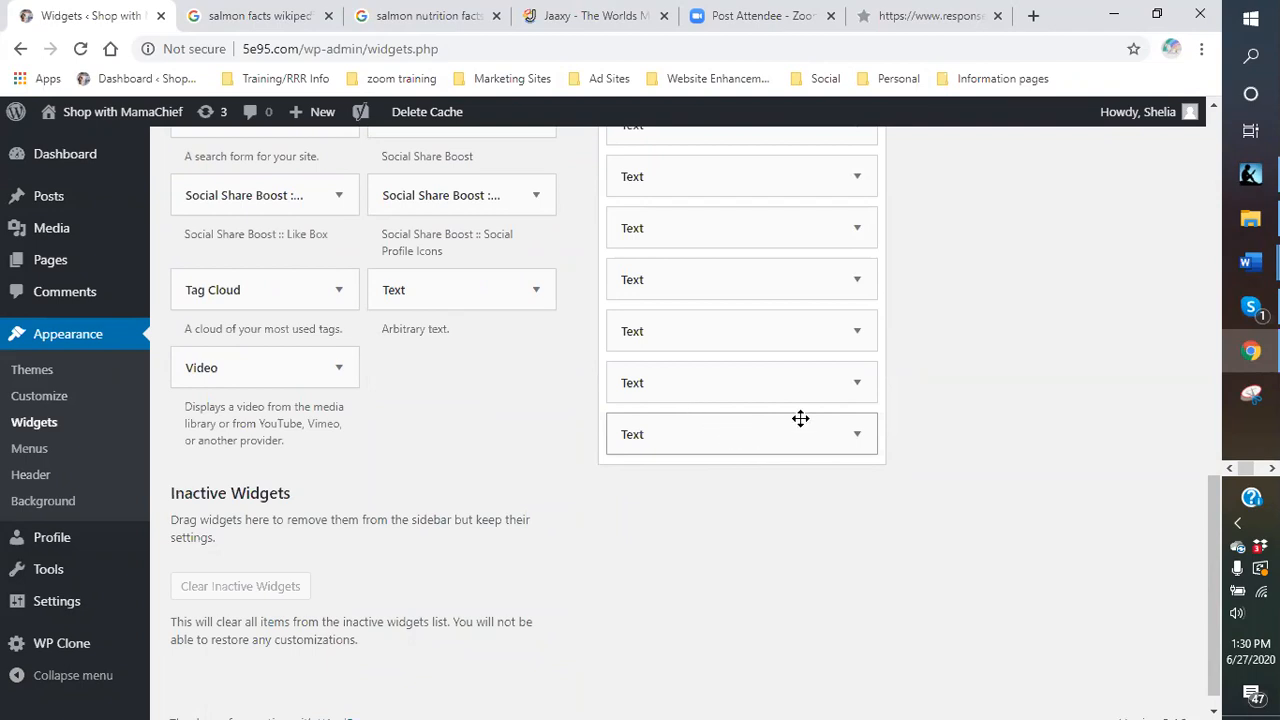
pyautogui.moveTo(763, 444); pyautogui.dragTo(760, 266)
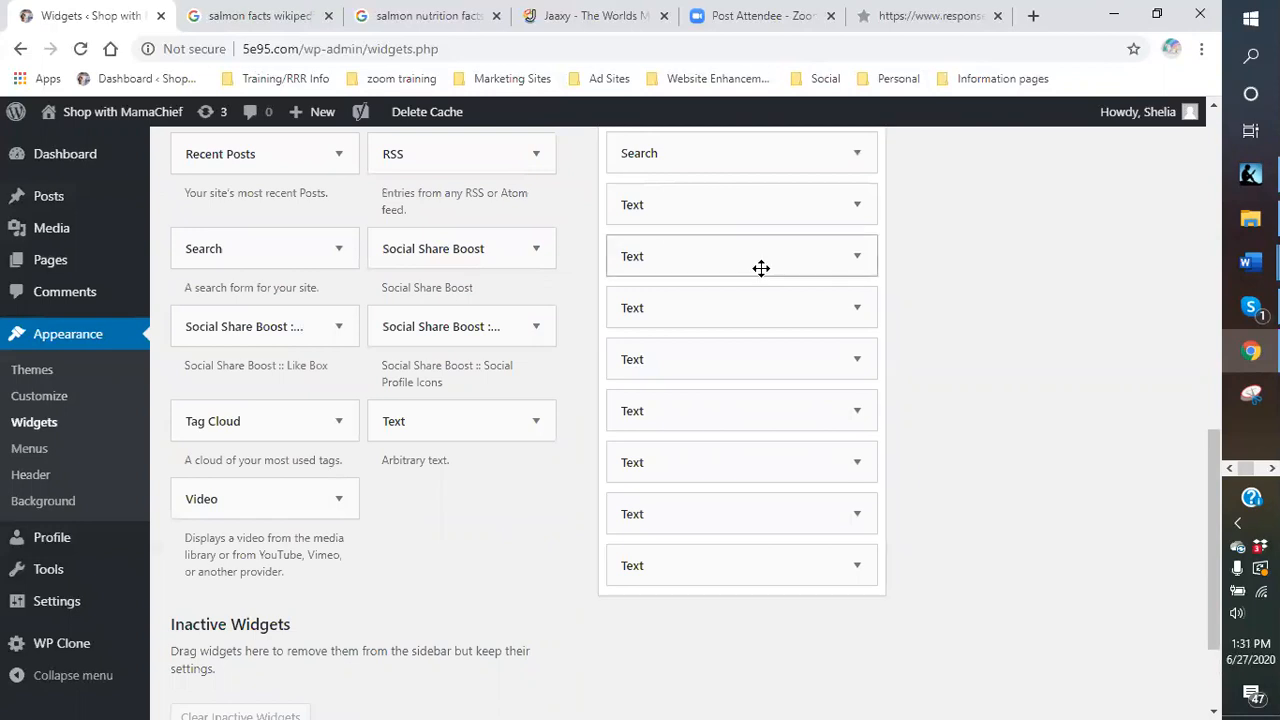
# Inspect the jewelry ad Text widget, then drag it to another sidebar position.
pyautogui.click(750, 563)
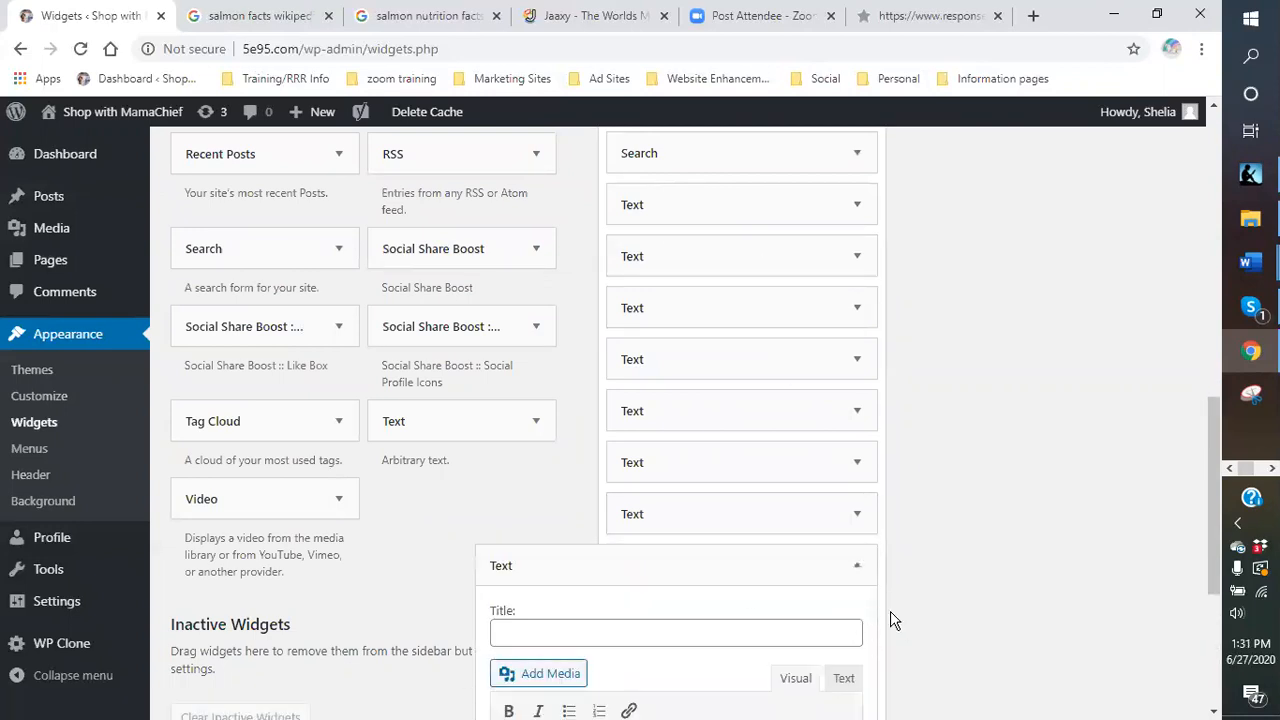
pyautogui.scroll(-4, 886, 571)
pyautogui.scroll(2, 872, 549)
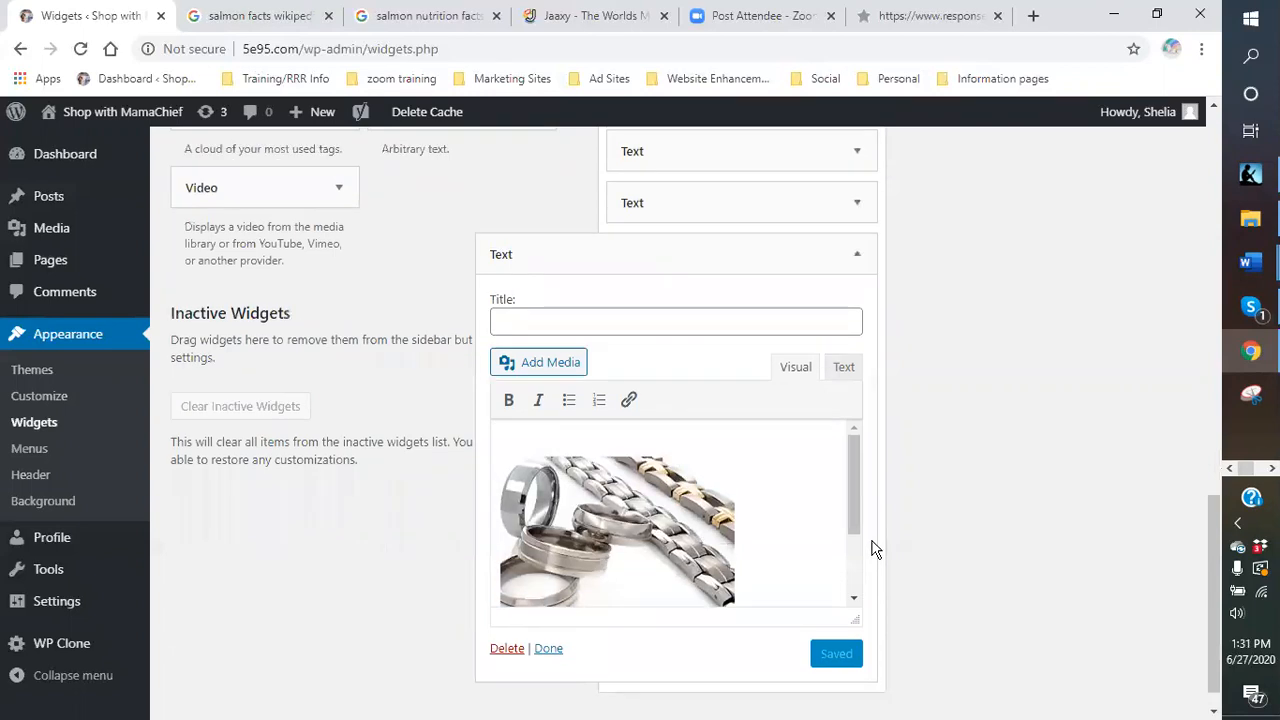
pyautogui.scroll(-2, 820, 415)
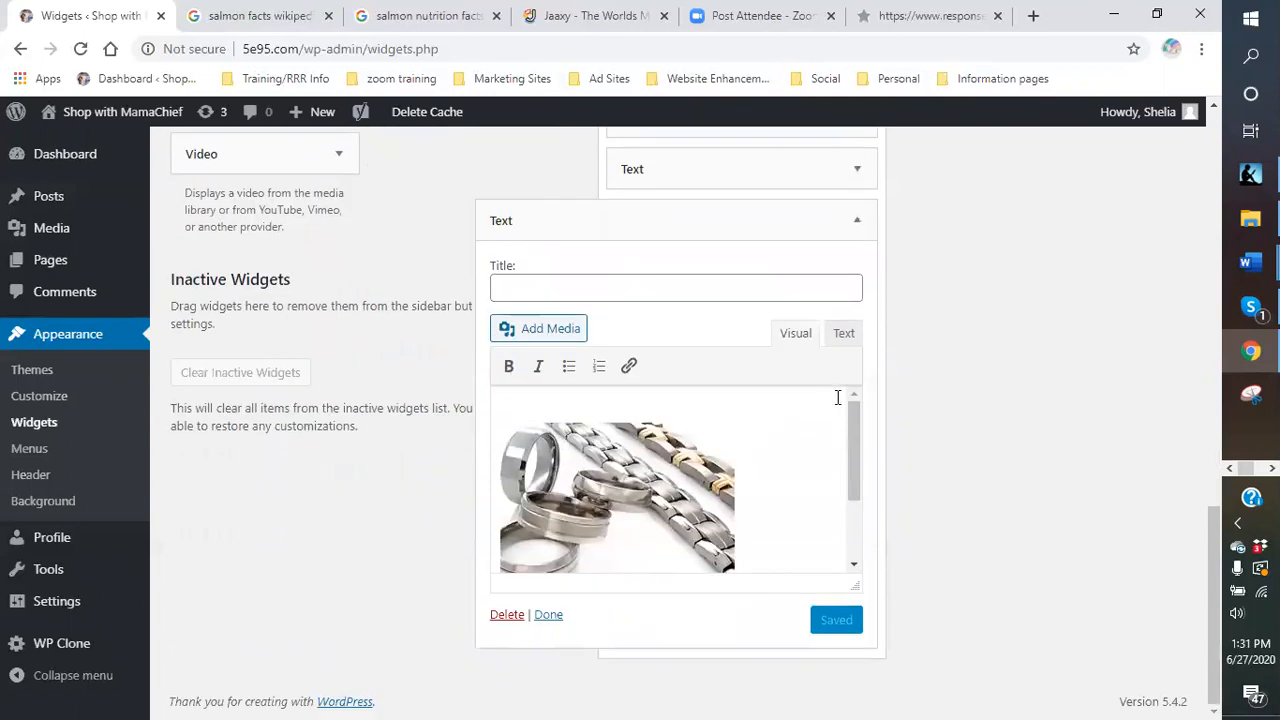
pyautogui.click(548, 616)
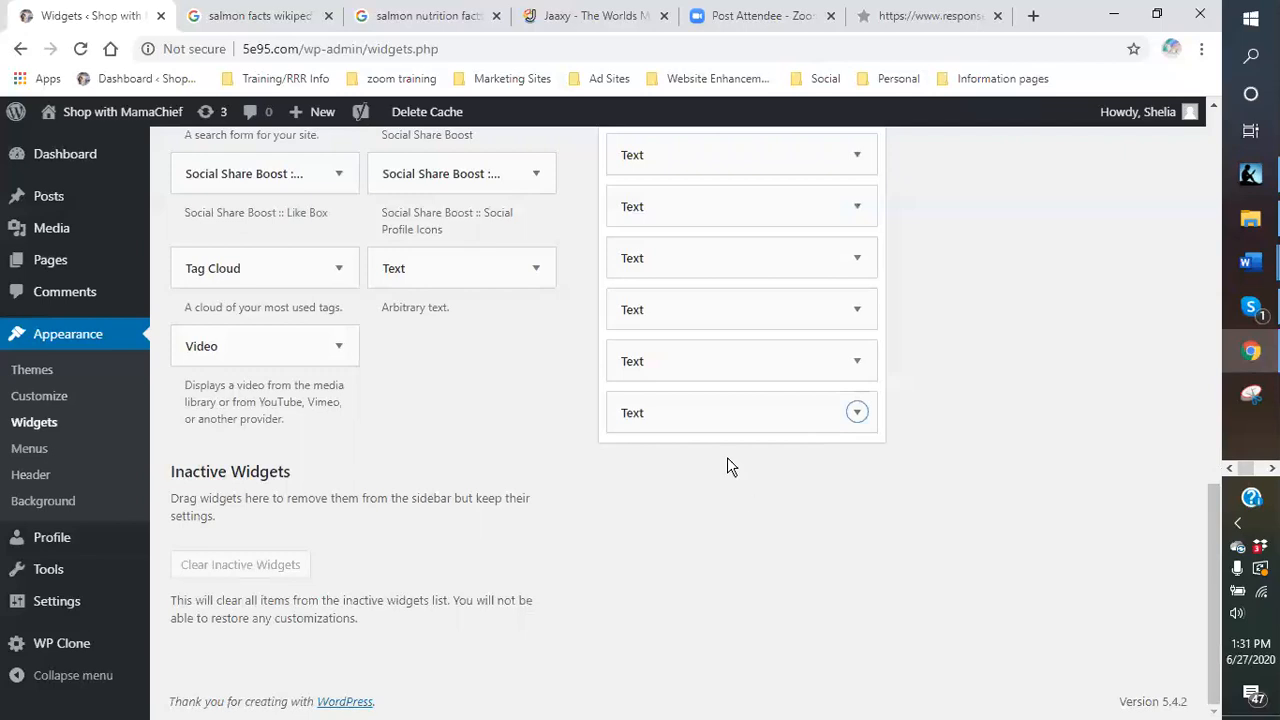
pyautogui.moveTo(783, 401); pyautogui.dragTo(723, 303)
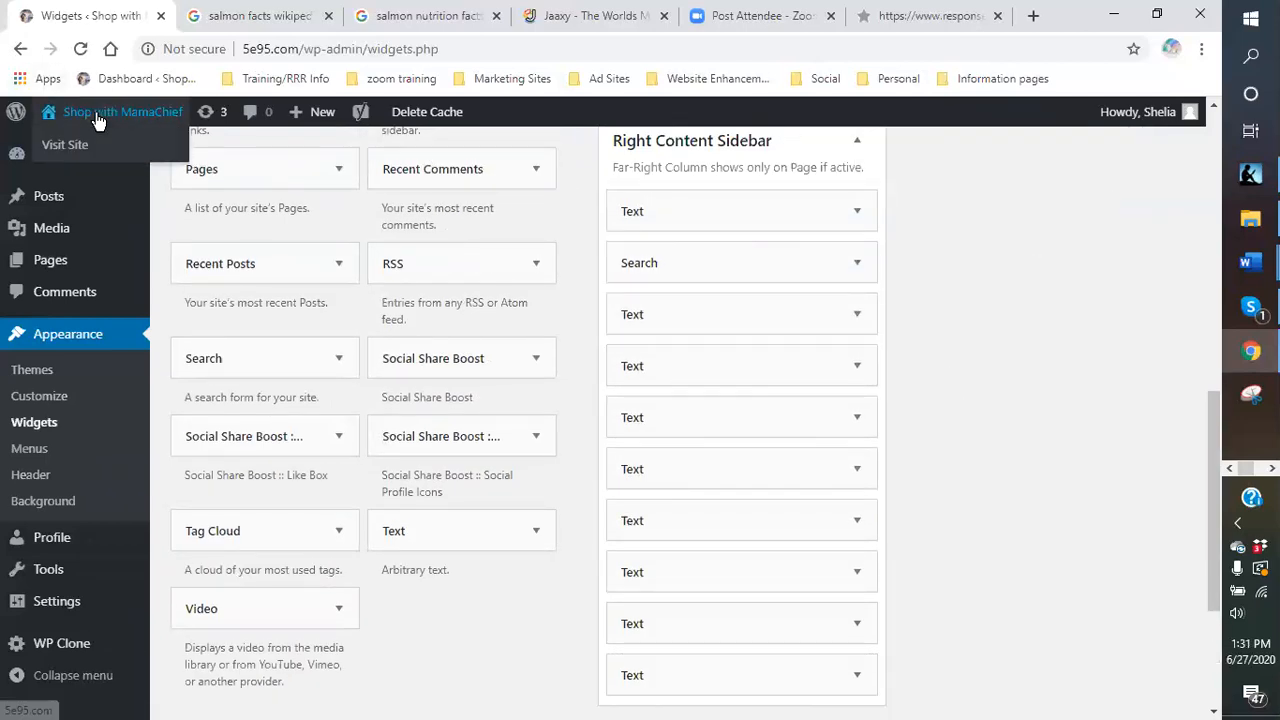
# Stay on the Widgets page and save the Men's Titanium & Tungsten Jewelry ad widget.
pyautogui.click(80, 144)
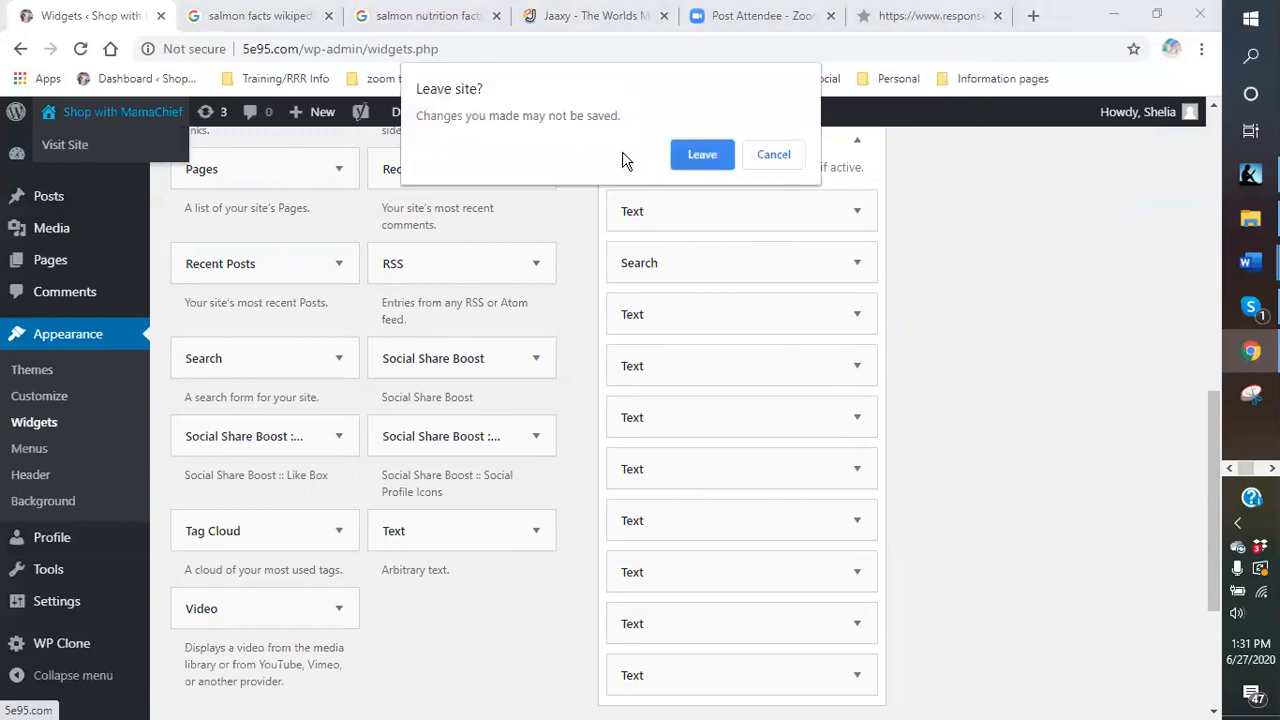
pyautogui.click(795, 158)
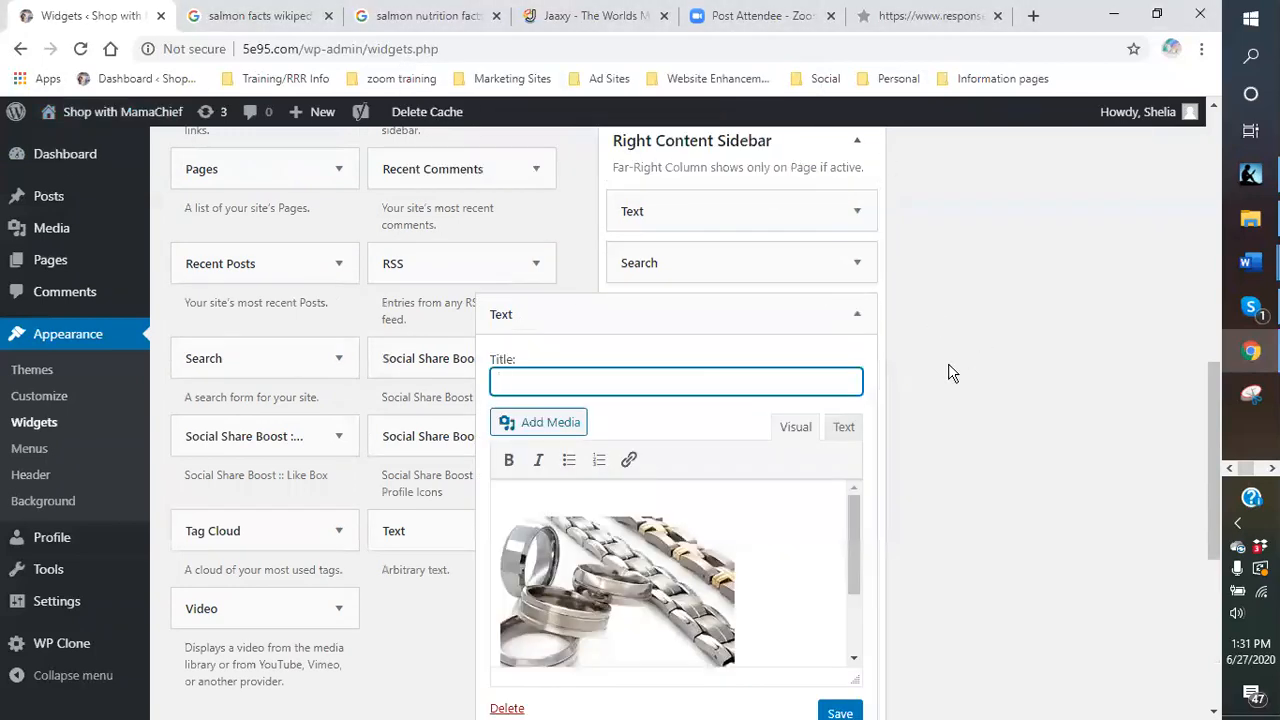
pyautogui.scroll(-2, 676, 558)
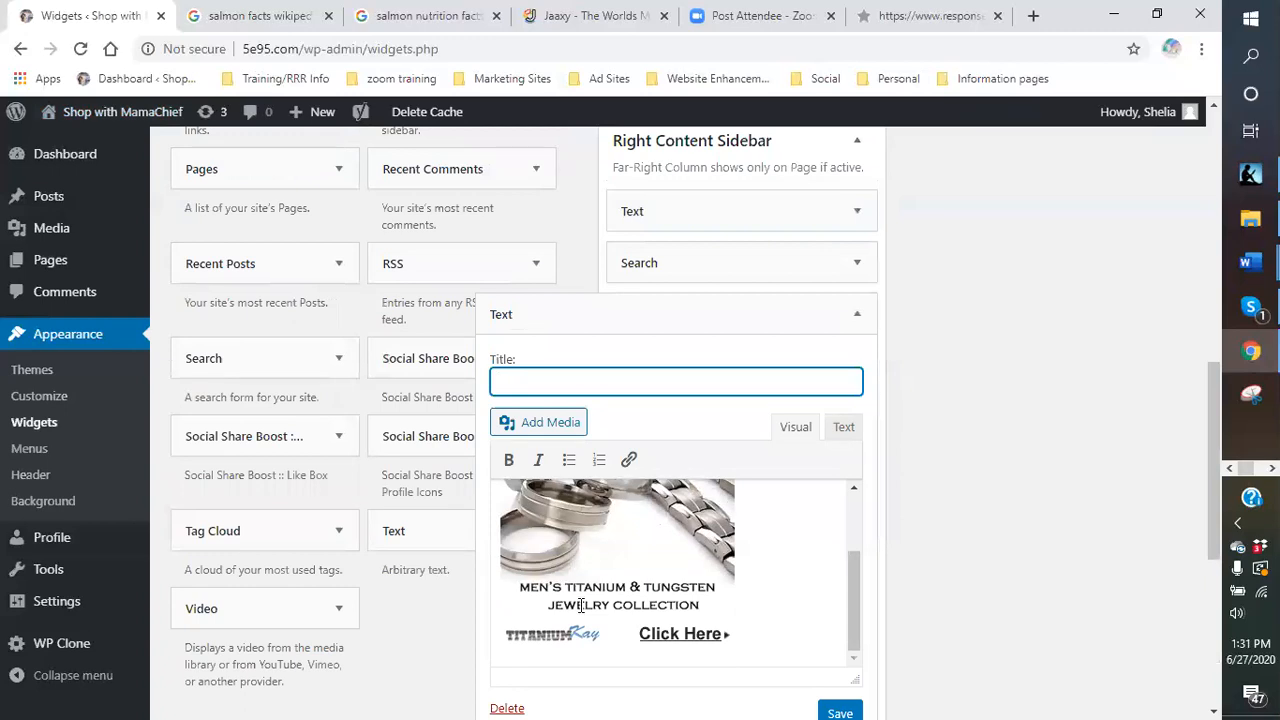
pyautogui.scroll(-3, 796, 474)
pyautogui.click(842, 434)
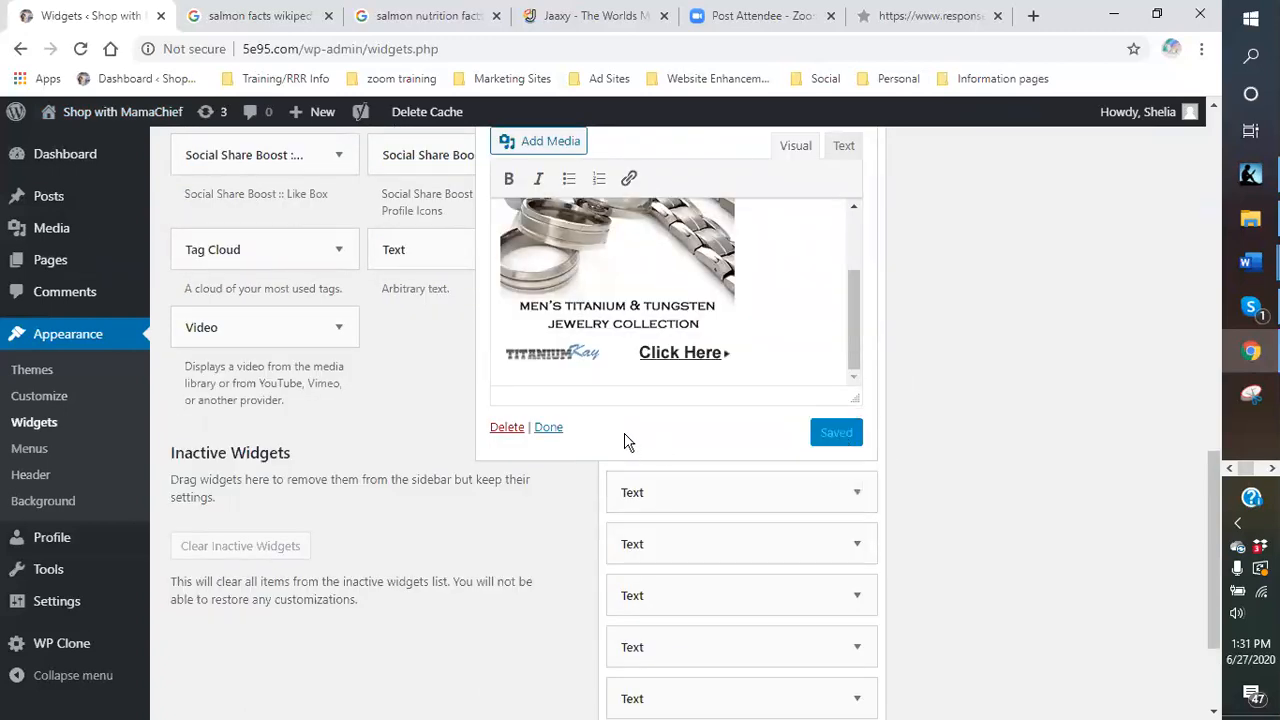
pyautogui.click(548, 430)
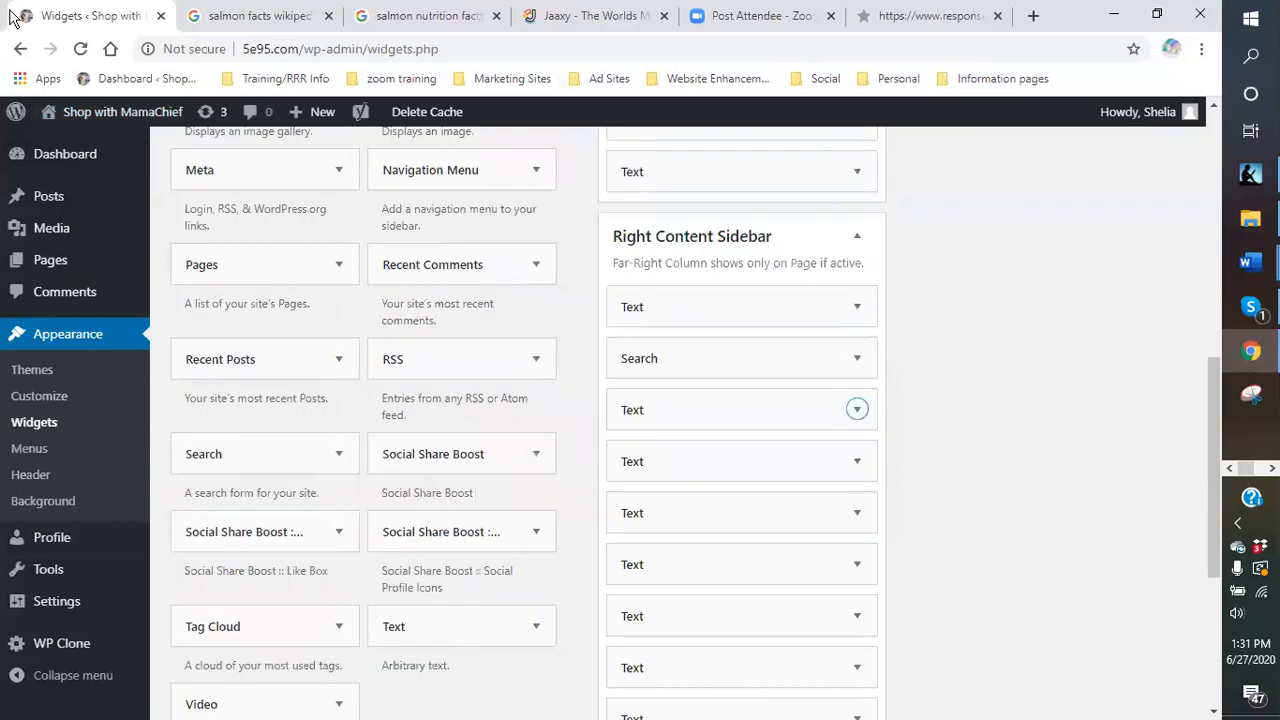
# Open the live Blue Scorpion Venom Products page and scroll to check the jewelry ad, Jaaxy and opt-in form.
pyautogui.moveTo(90, 112)
pyautogui.click(86, 148)
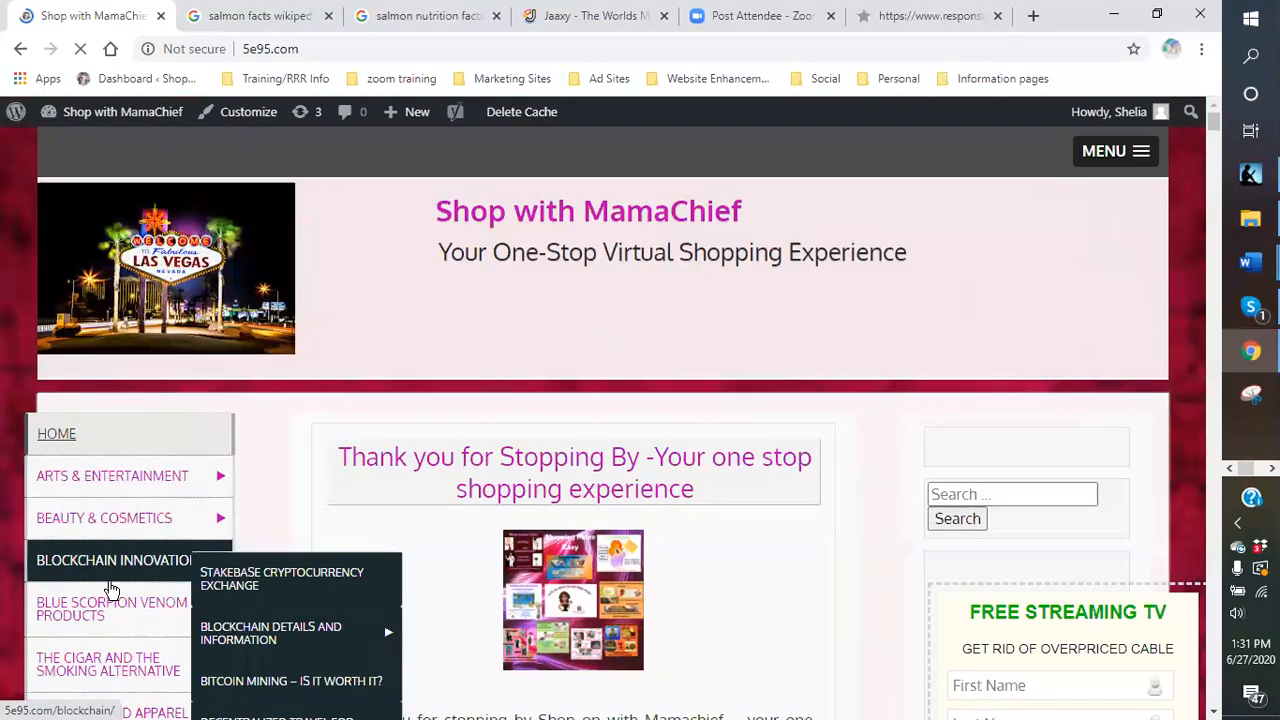
pyautogui.moveTo(90, 614)
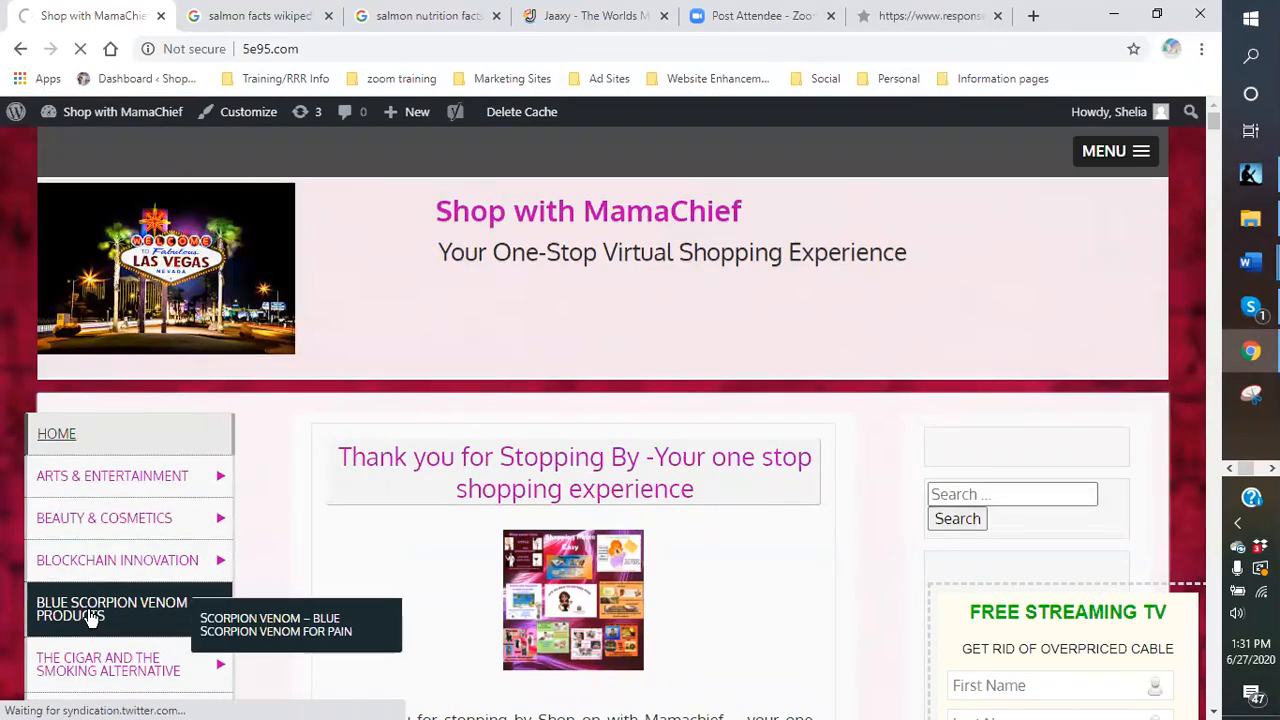
pyautogui.click(90, 614)
pyautogui.scroll(-1, 850, 512)
pyautogui.scroll(-10, 860, 508)
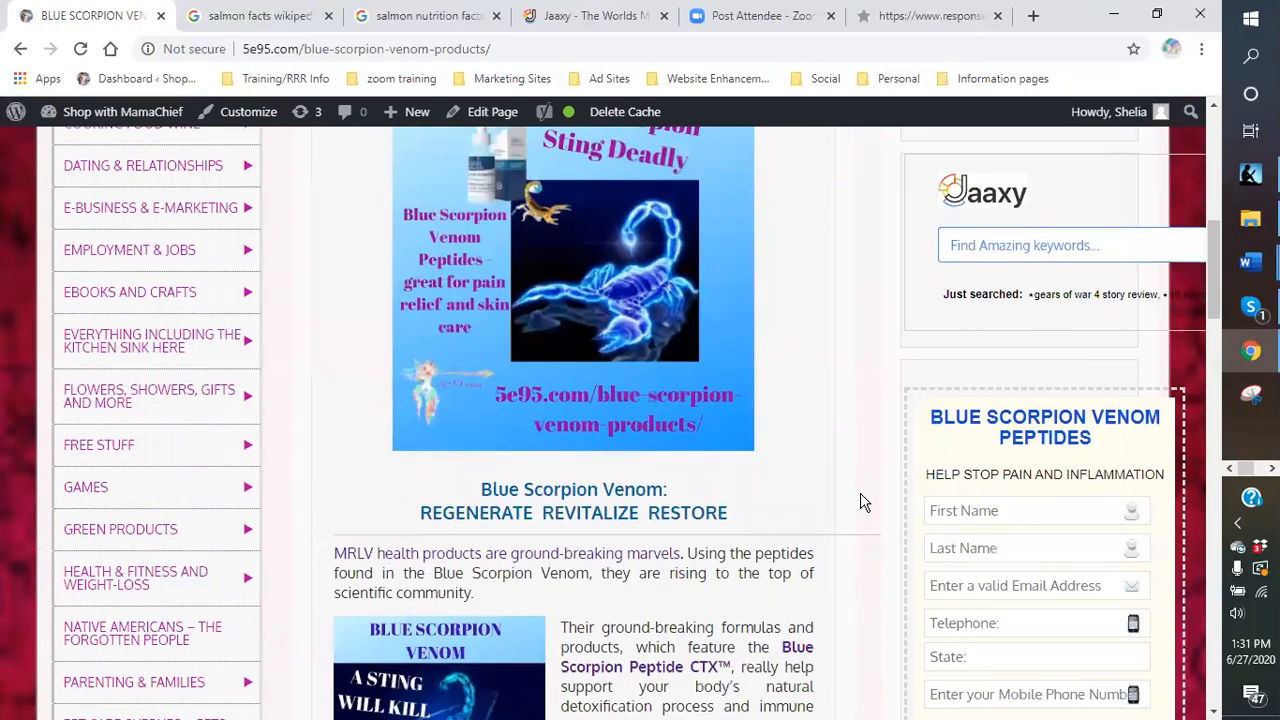
pyautogui.scroll(-2, 864, 503)
pyautogui.scroll(9, 874, 471)
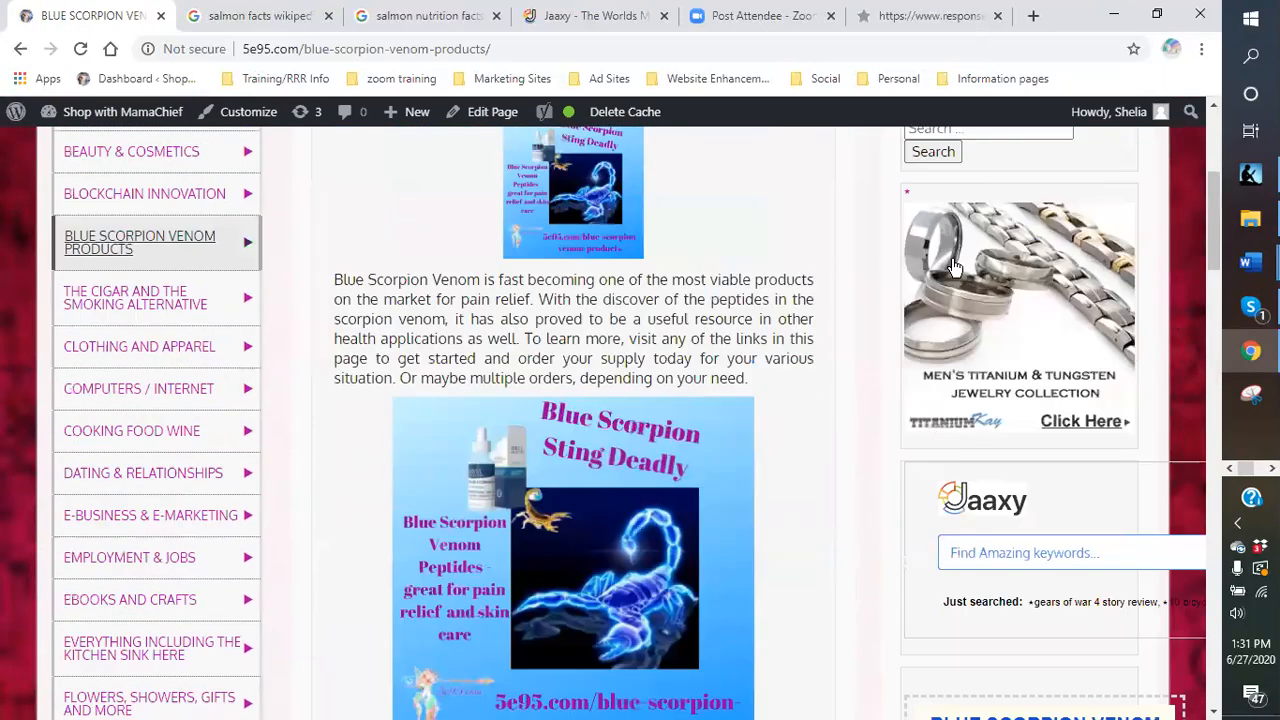
pyautogui.scroll(-5, 975, 293)
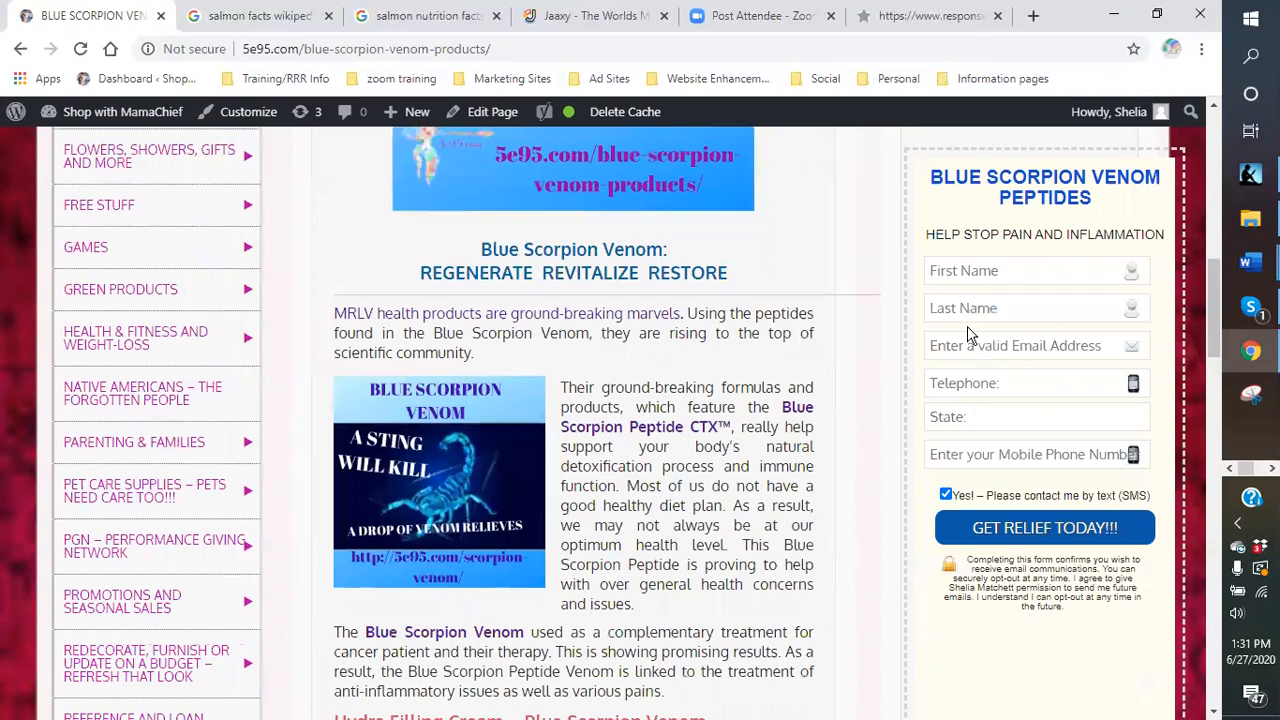
pyautogui.scroll(-2, 994, 390)
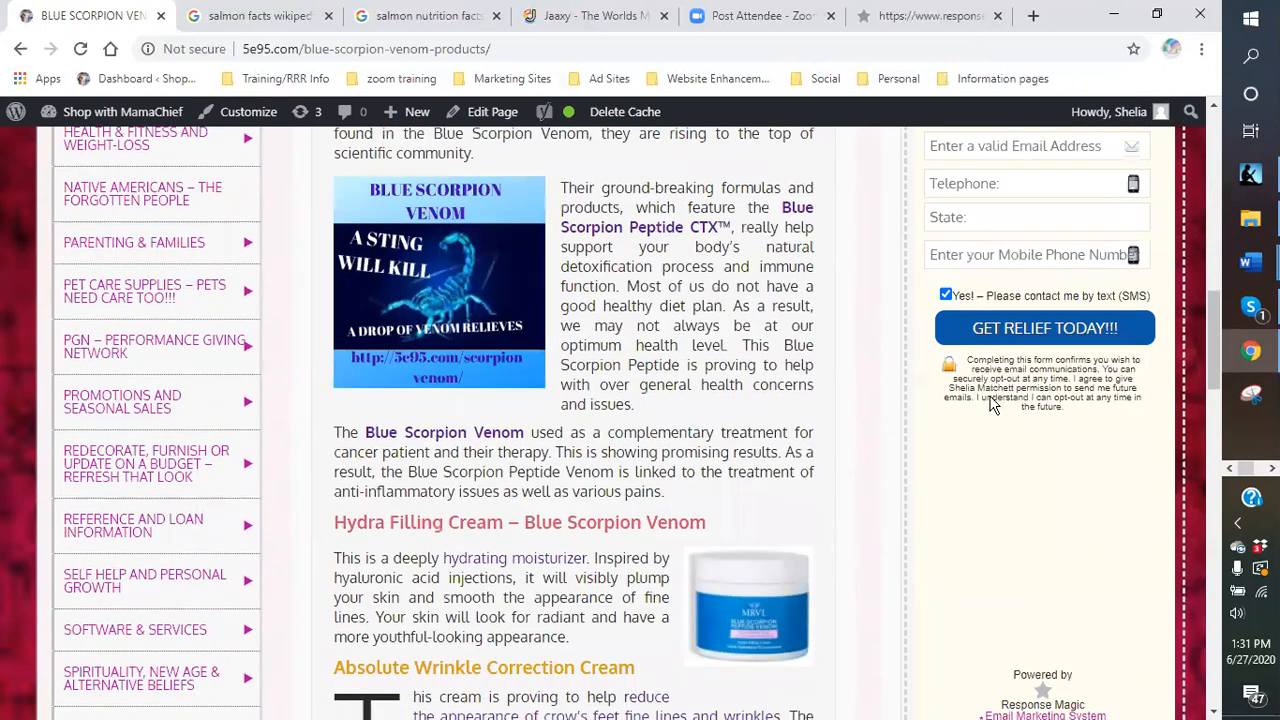
pyautogui.scroll(-2, 993, 402)
pyautogui.scroll(1, 1004, 405)
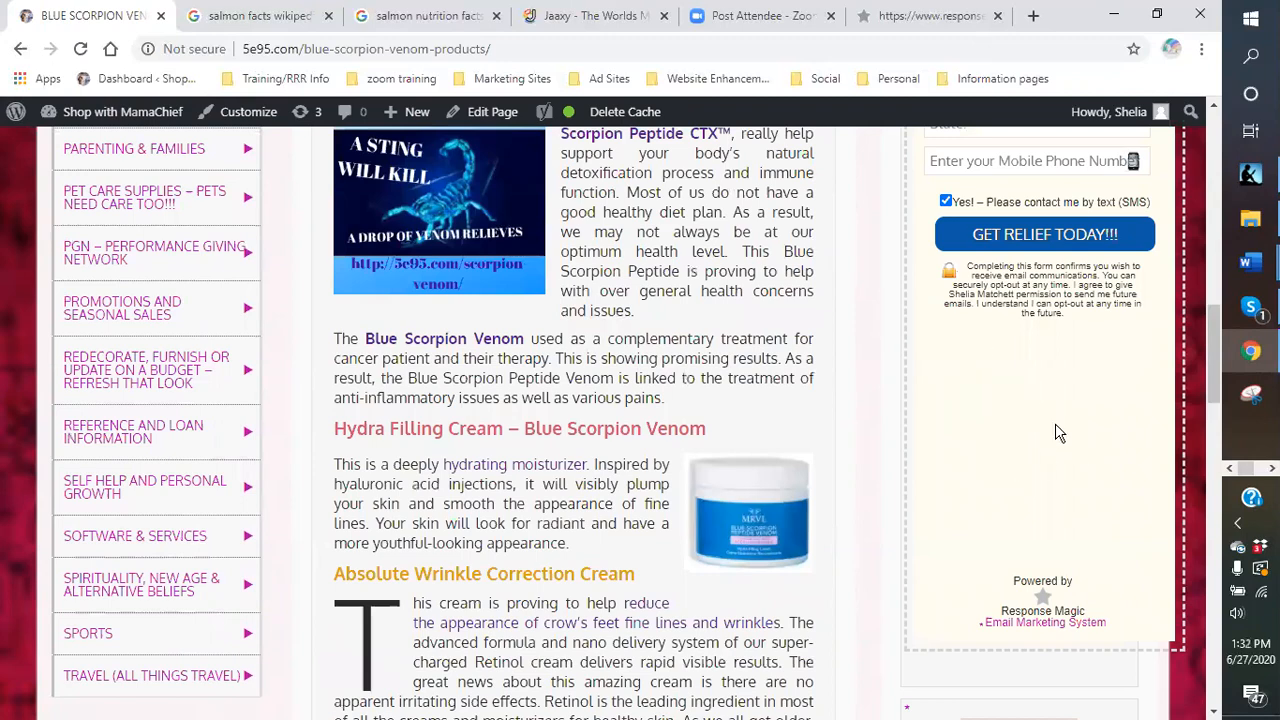
pyautogui.scroll(3, 1052, 430)
pyautogui.scroll(1, 1043, 420)
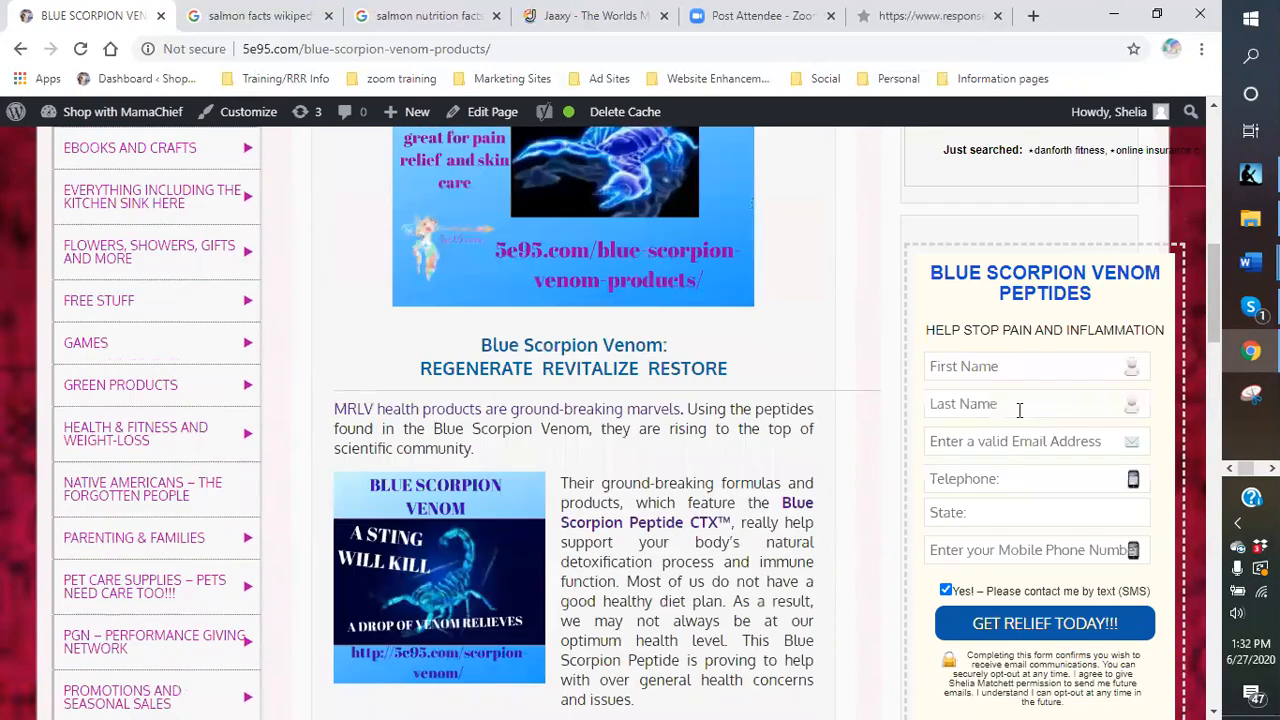
pyautogui.scroll(-2, 1020, 408)
# Return to Widgets and inspect the Wedding Ring Outlet and fifth sidebar Text widgets.
pyautogui.moveTo(103, 119)
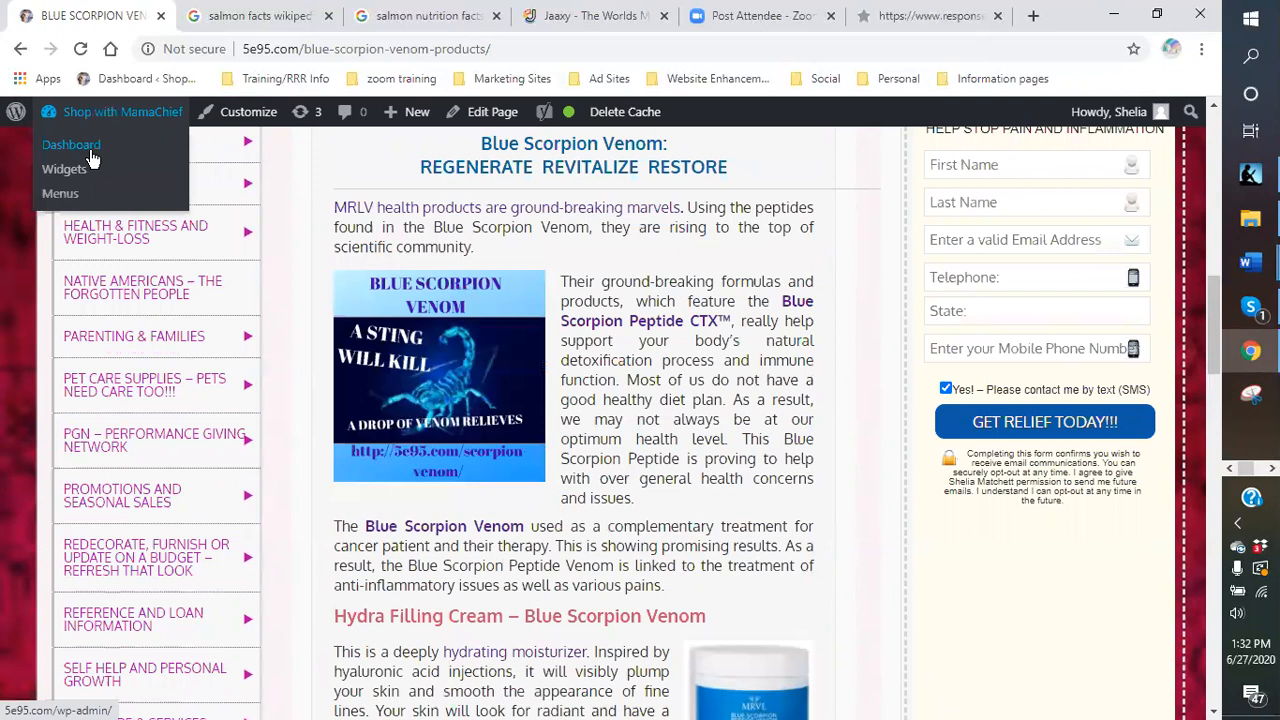
pyautogui.click(82, 172)
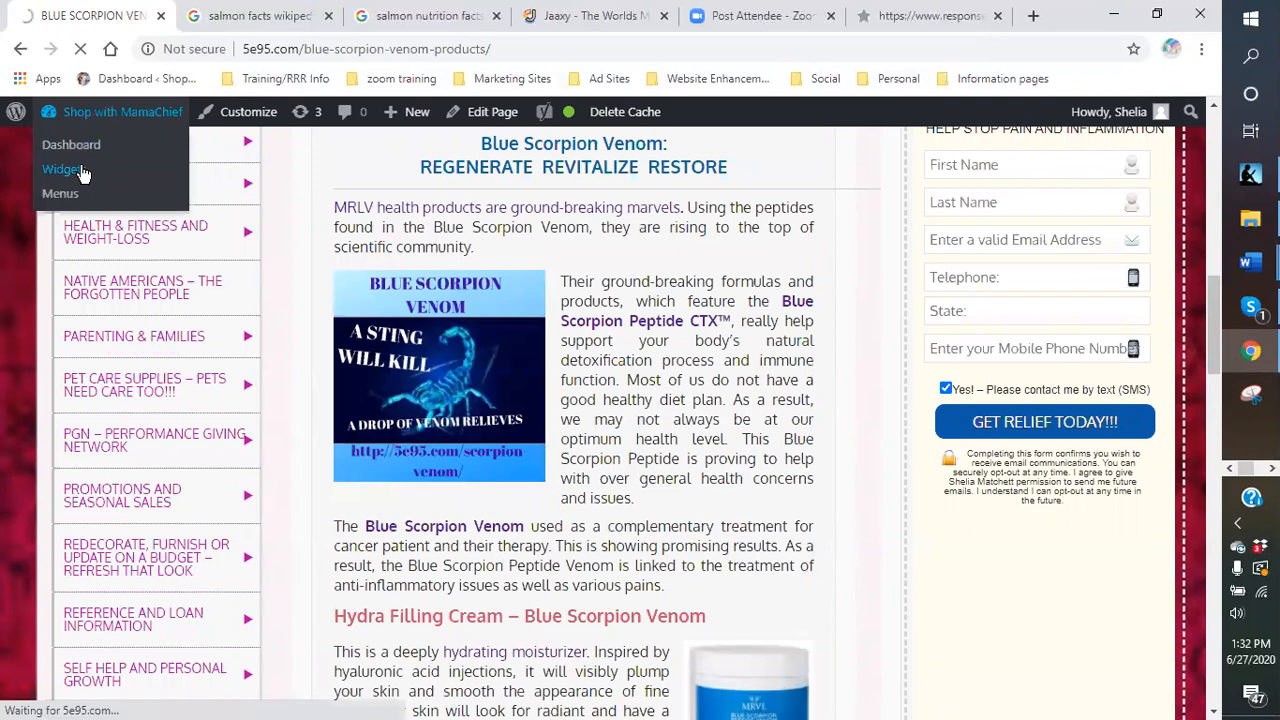
pyautogui.scroll(-4, 658, 377)
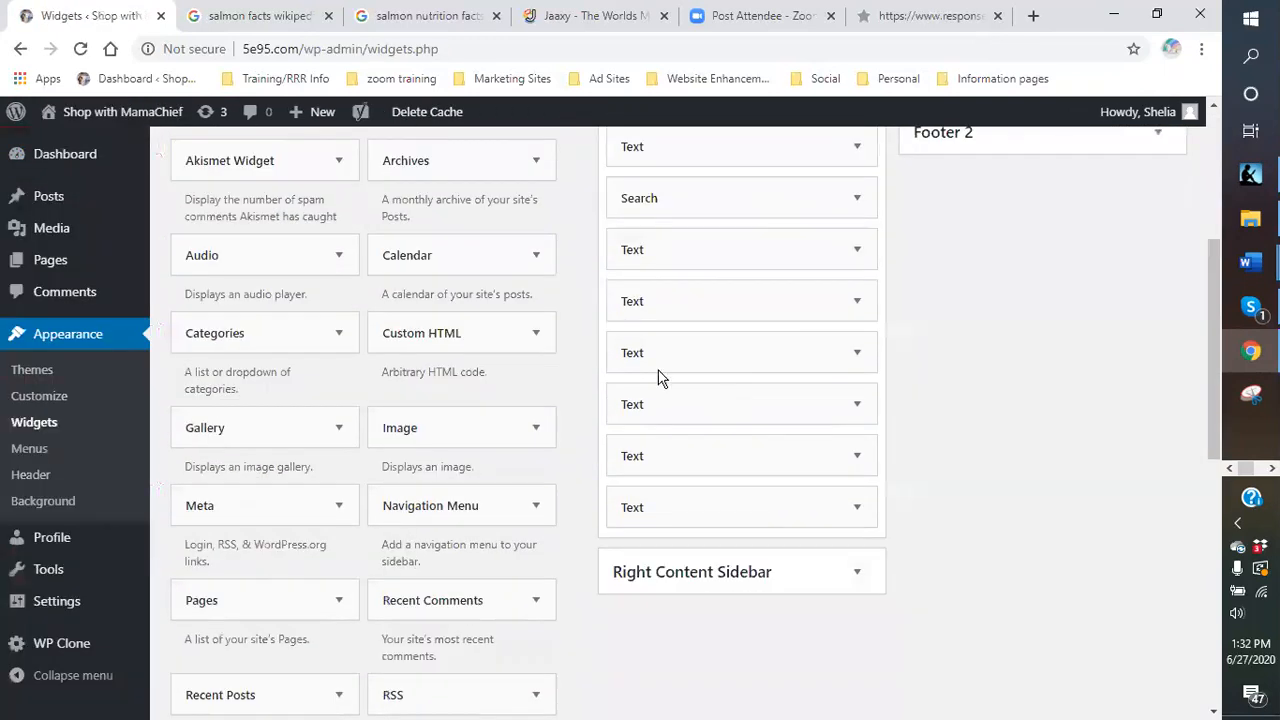
pyautogui.click(857, 306)
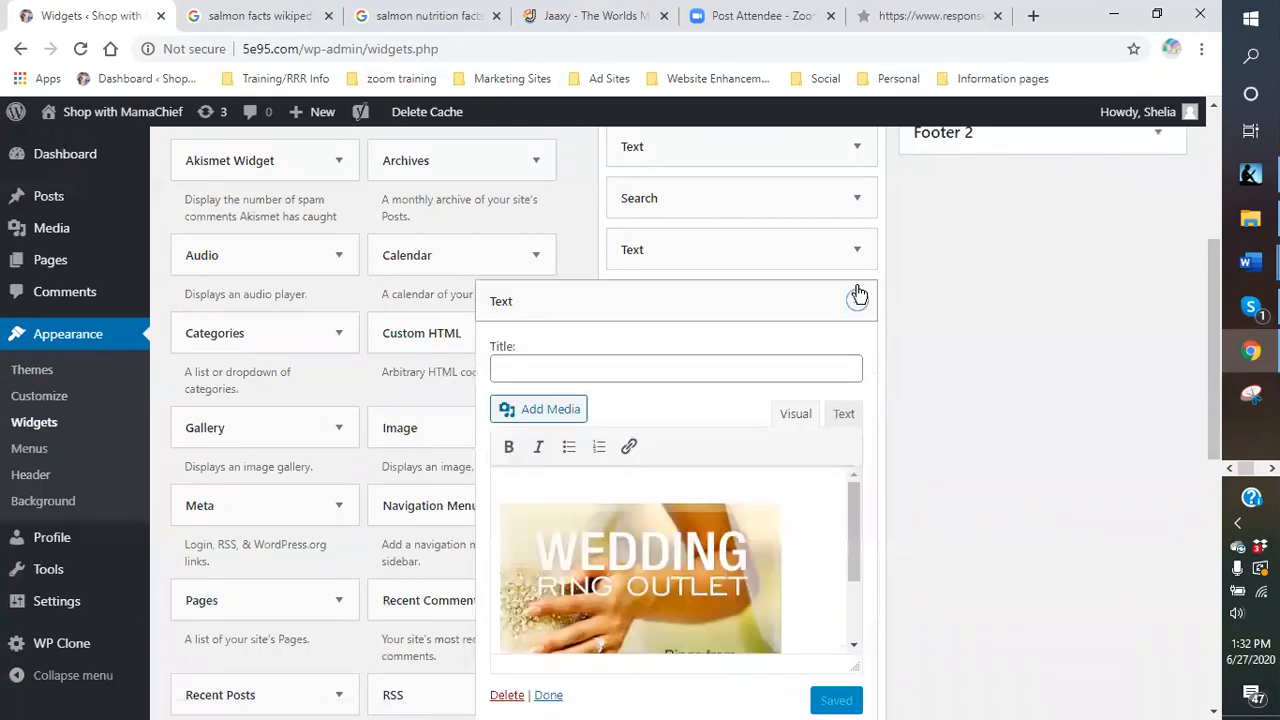
pyautogui.click(857, 298)
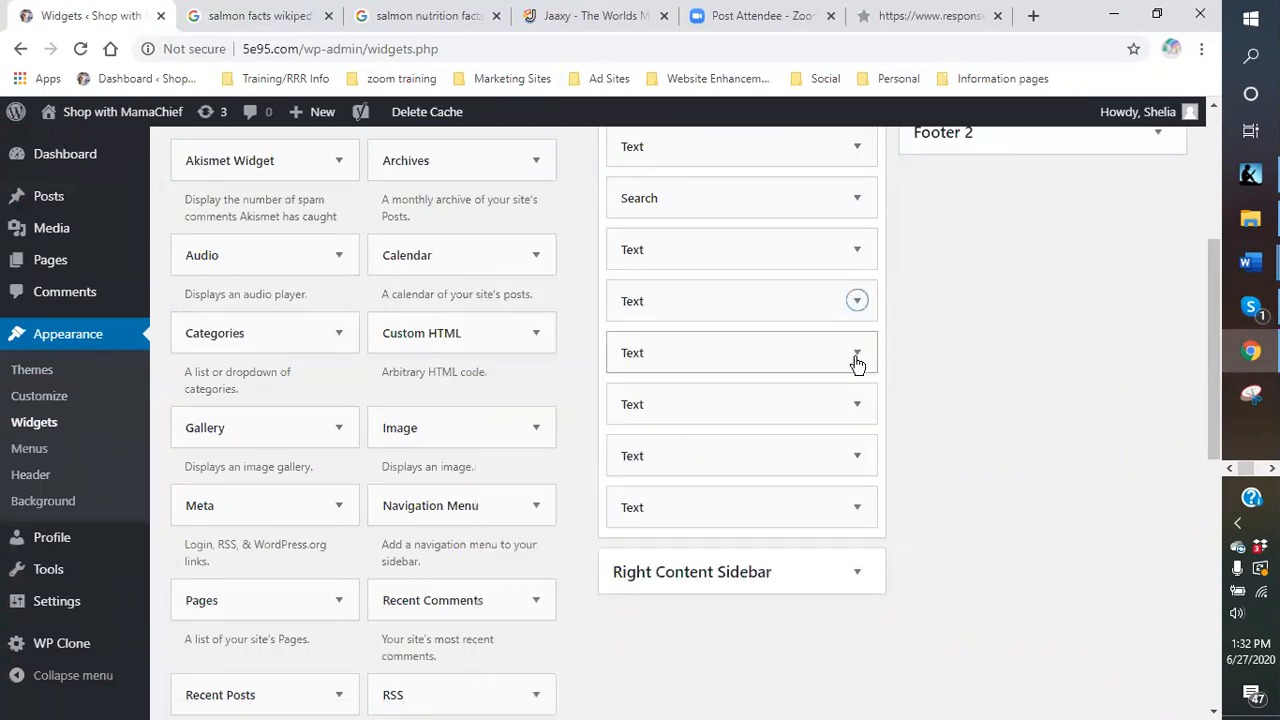
pyautogui.scroll(-3, 890, 470)
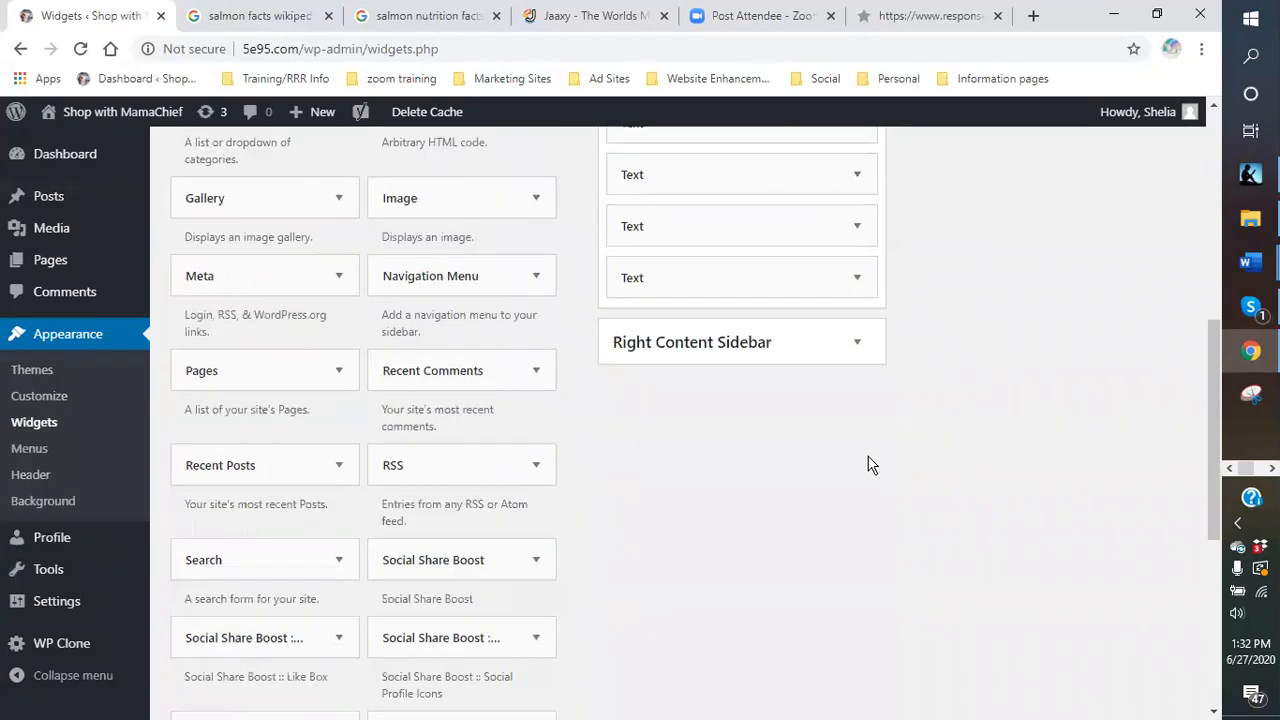
pyautogui.click(725, 294)
pyautogui.scroll(-2, 749, 474)
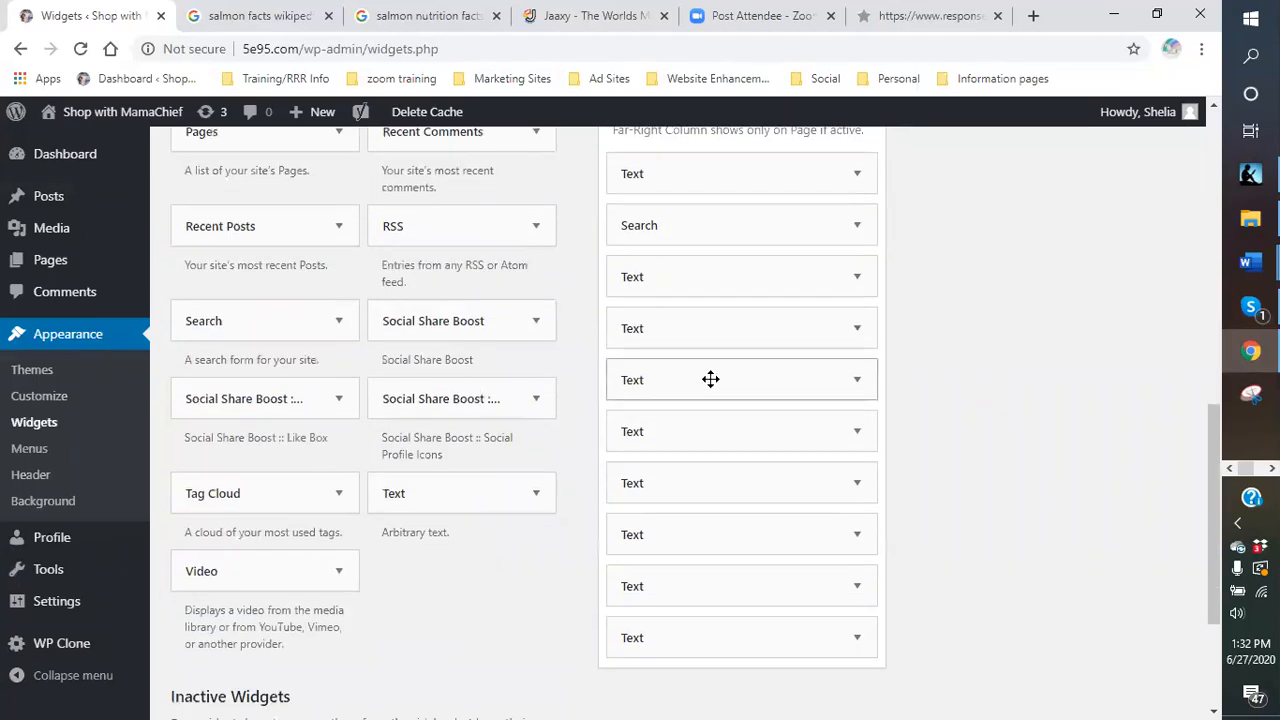
pyautogui.click(860, 382)
pyautogui.click(860, 382)
pyautogui.click(860, 382)
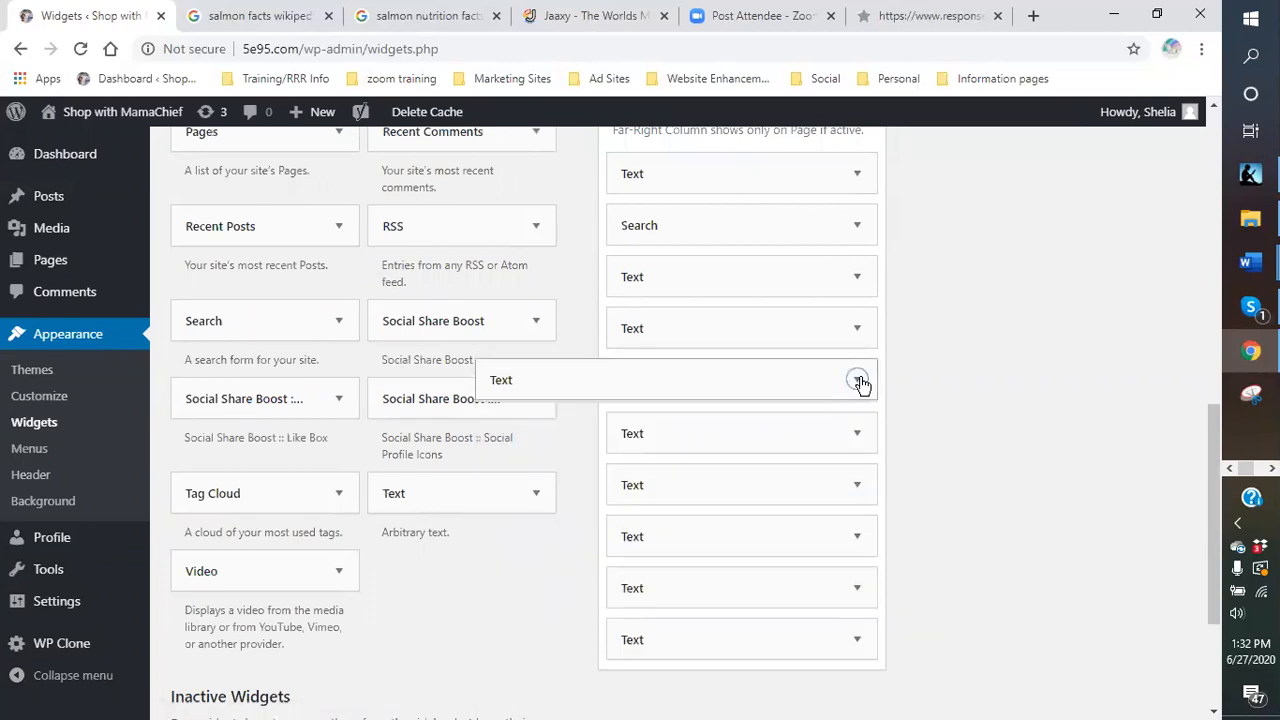
# Review and collapse the Jaaxy search, Blue Scorpion Venom Peptides form and affiliate ad widgets.
pyautogui.click(857, 328)
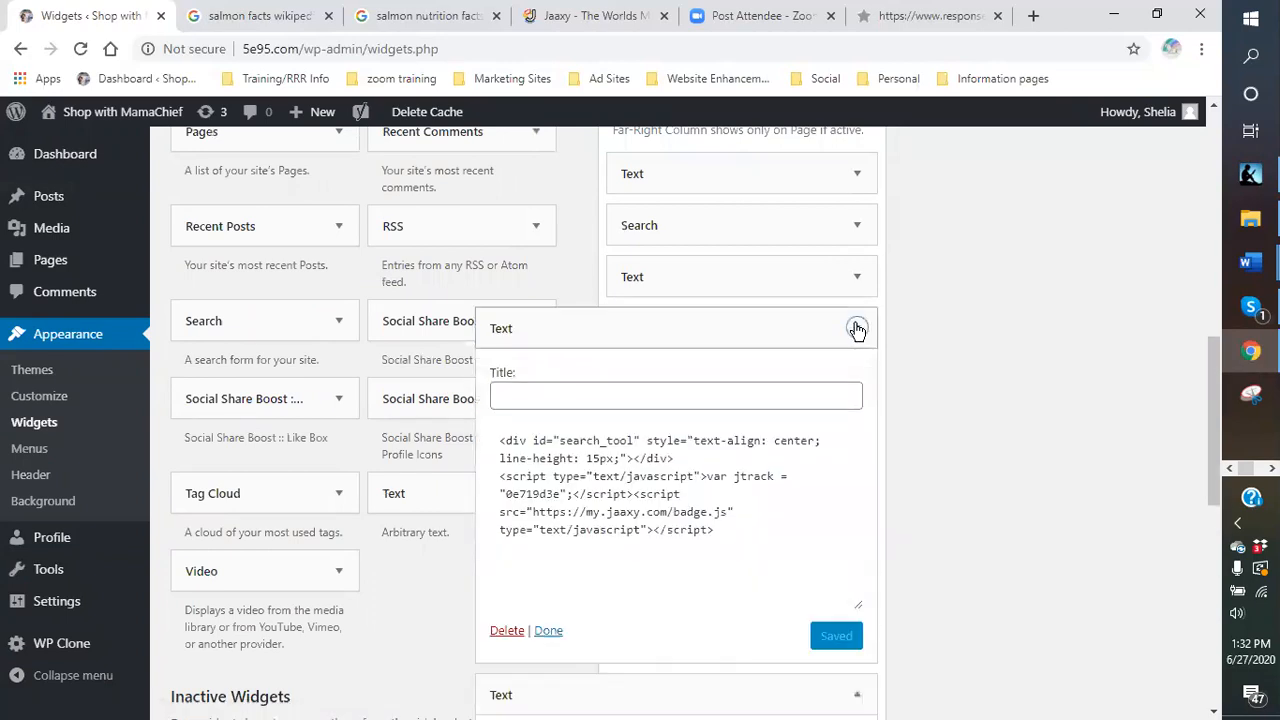
pyautogui.click(857, 329)
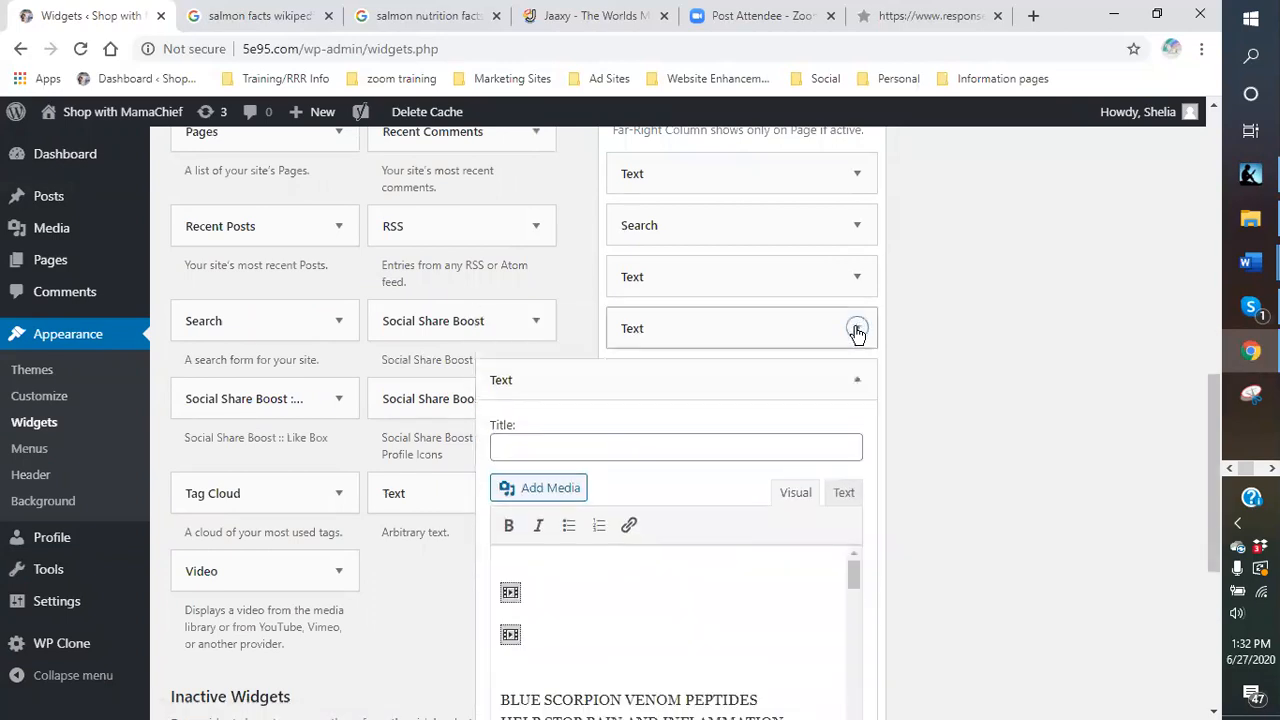
pyautogui.click(861, 384)
pyautogui.click(860, 431)
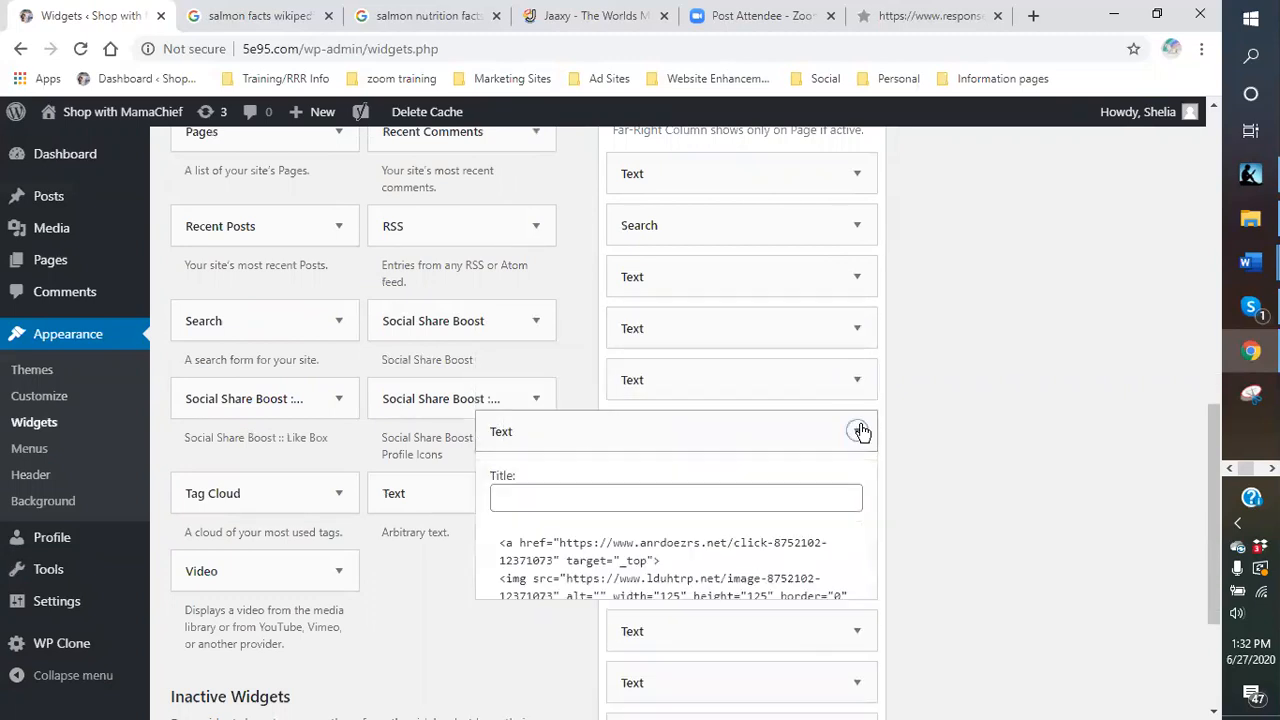
pyautogui.click(860, 431)
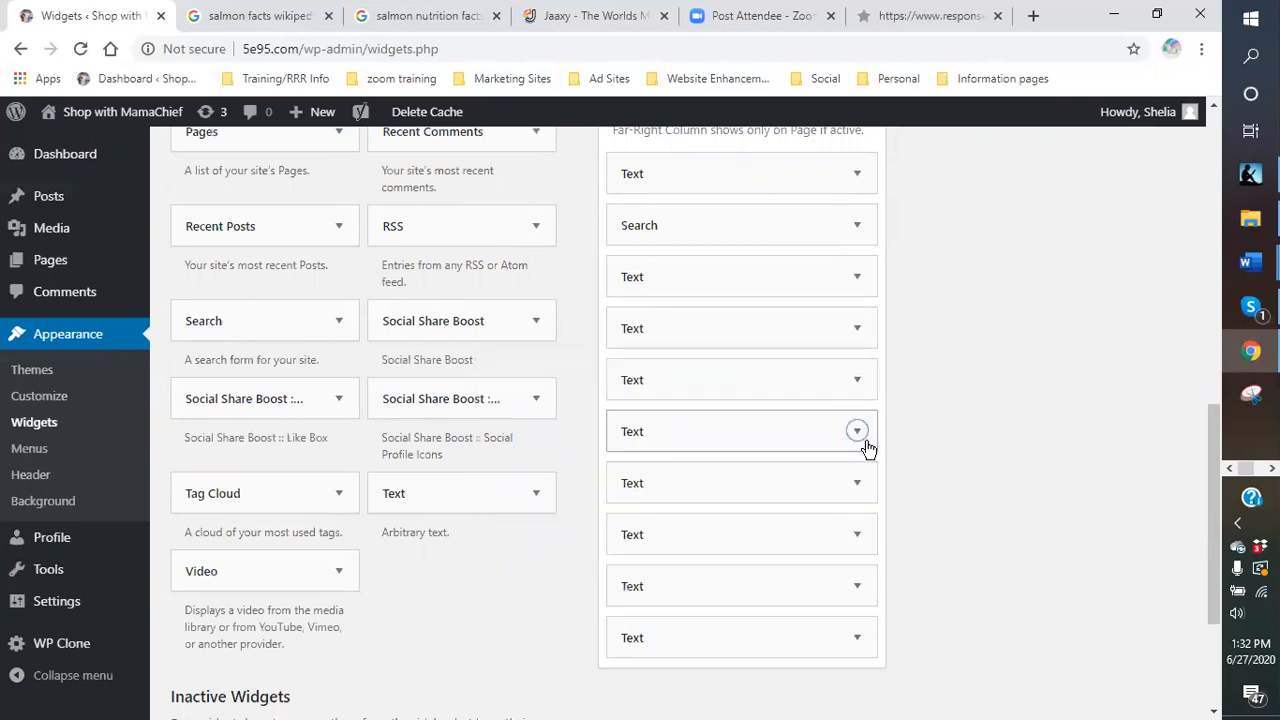
# Review the cosmetics image and ERICDRESS ad widgets, leaving every Text widget collapsed.
pyautogui.click(861, 483)
pyautogui.scroll(-3, 857, 480)
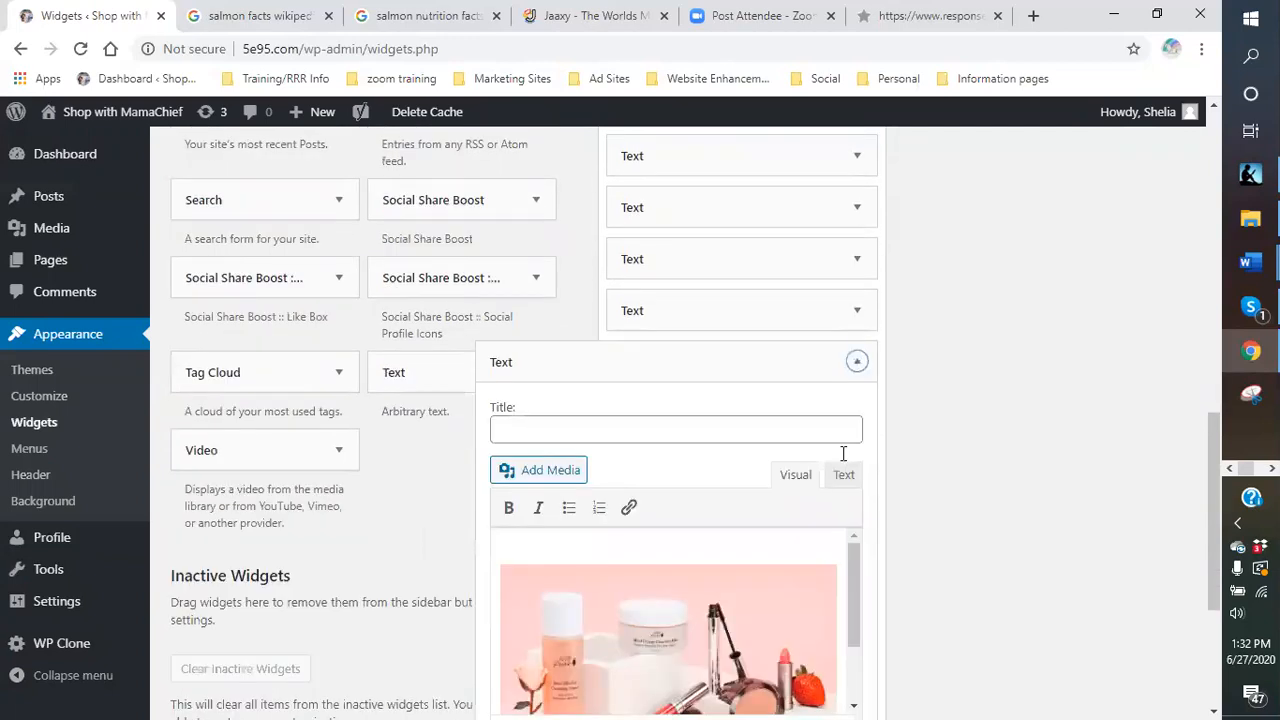
pyautogui.click(856, 205)
pyautogui.click(860, 258)
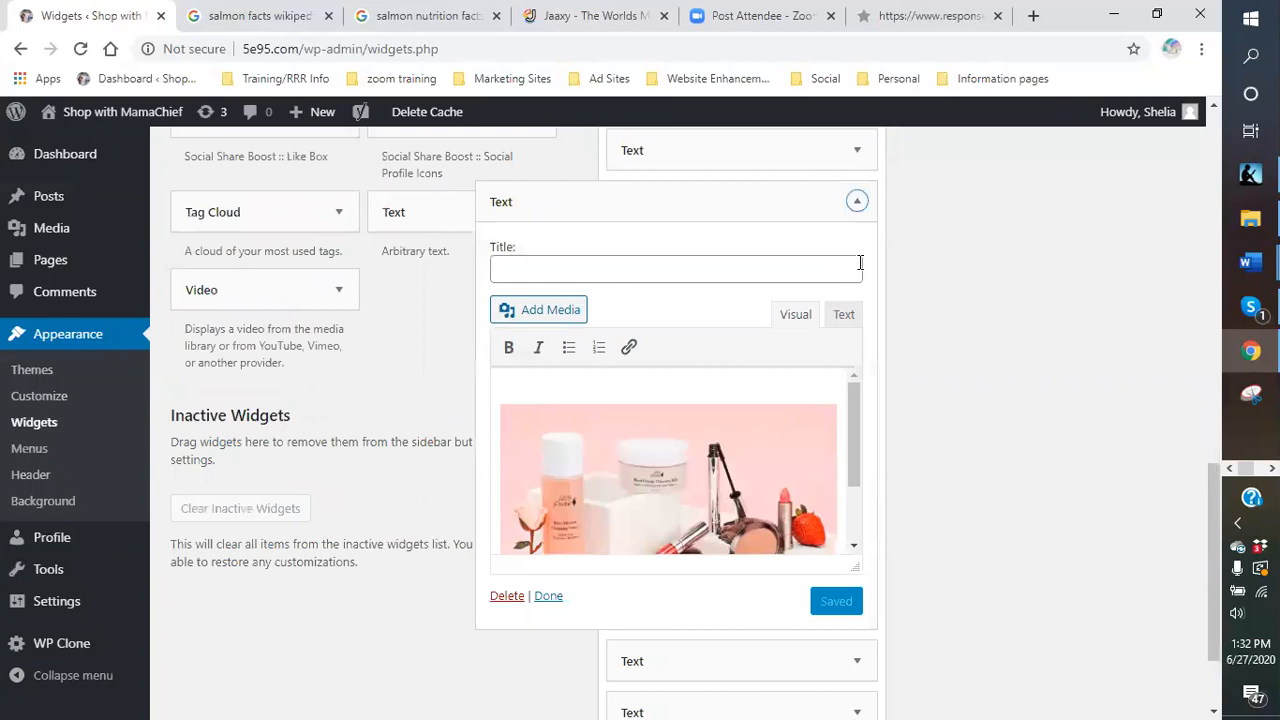
pyautogui.click(857, 203)
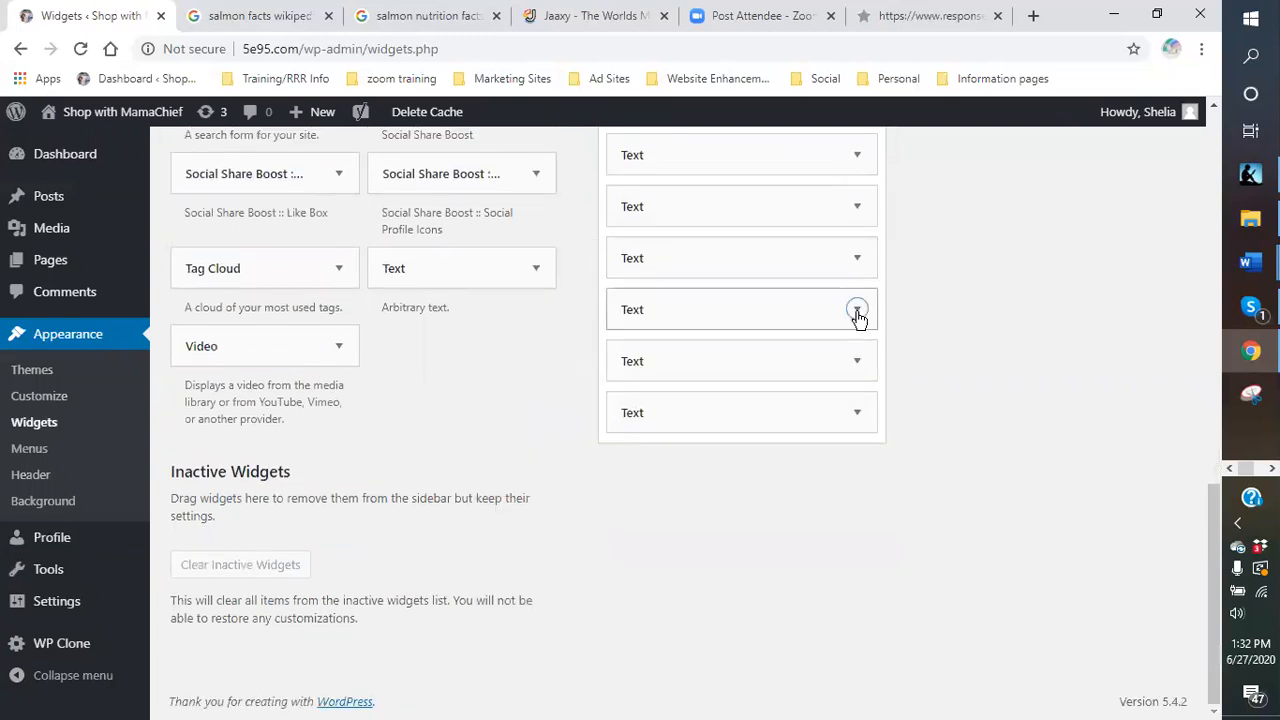
pyautogui.click(857, 311)
pyautogui.click(857, 253)
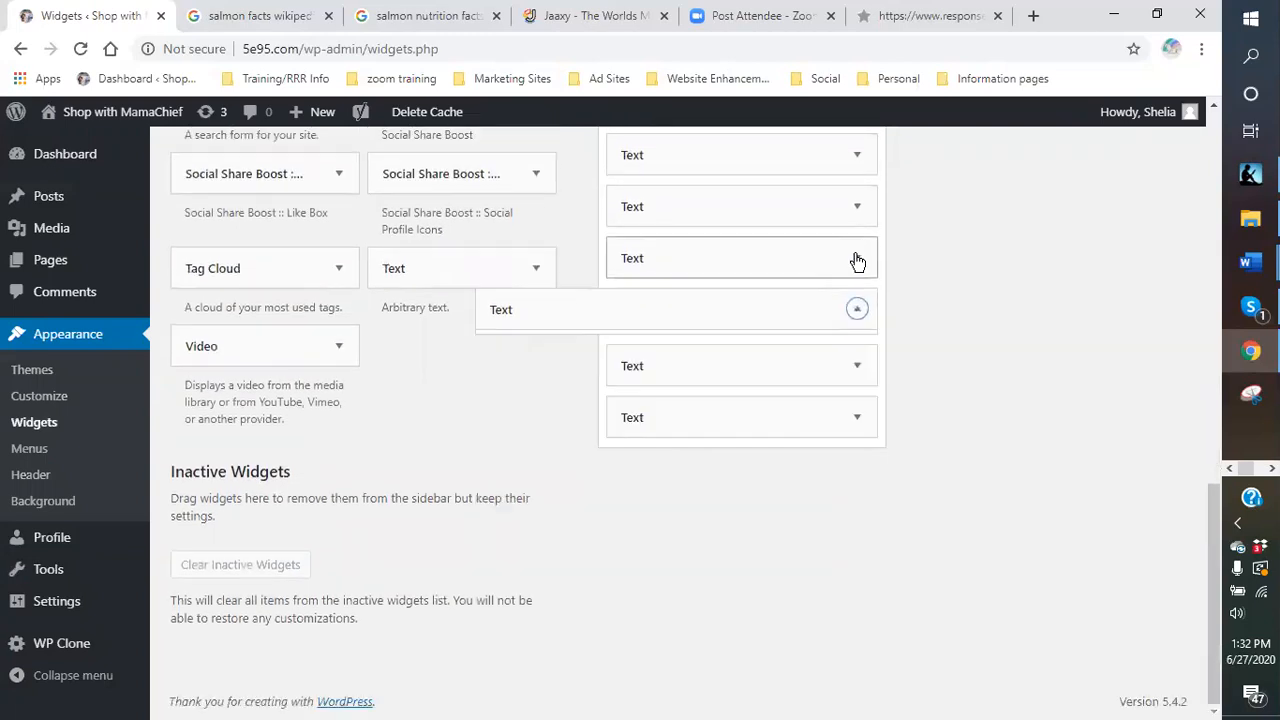
pyautogui.click(865, 410)
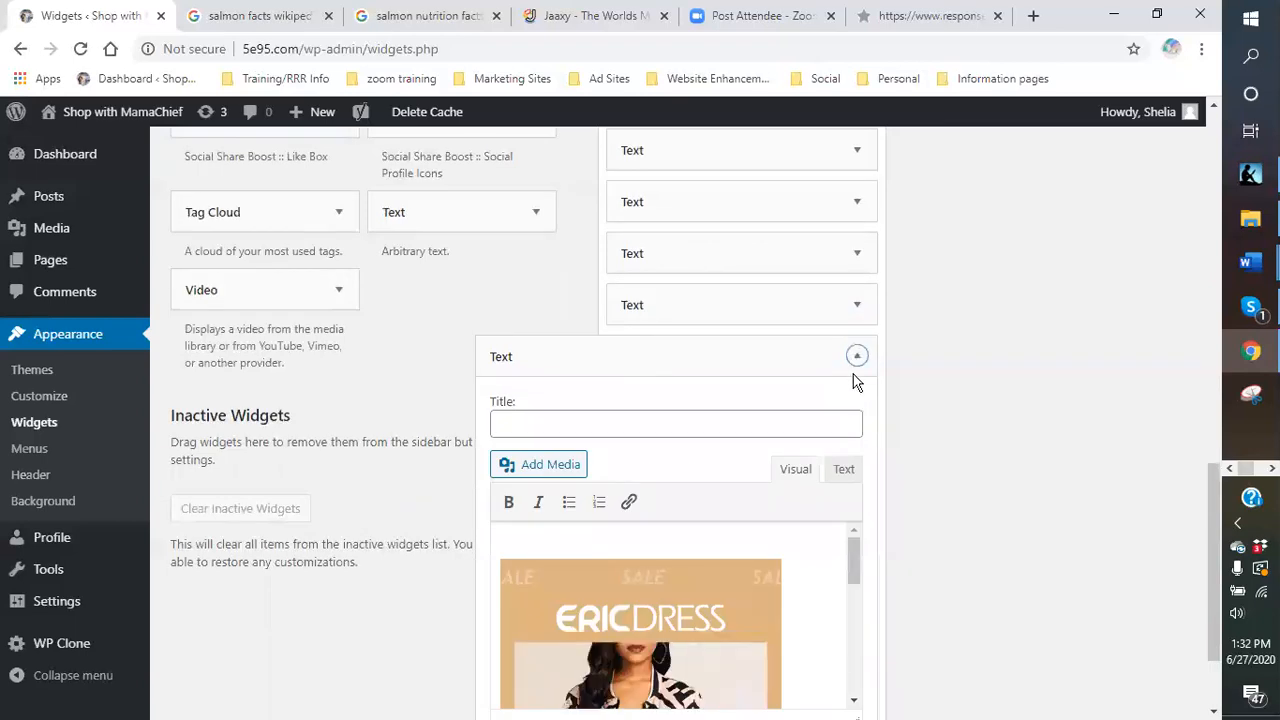
pyautogui.click(857, 357)
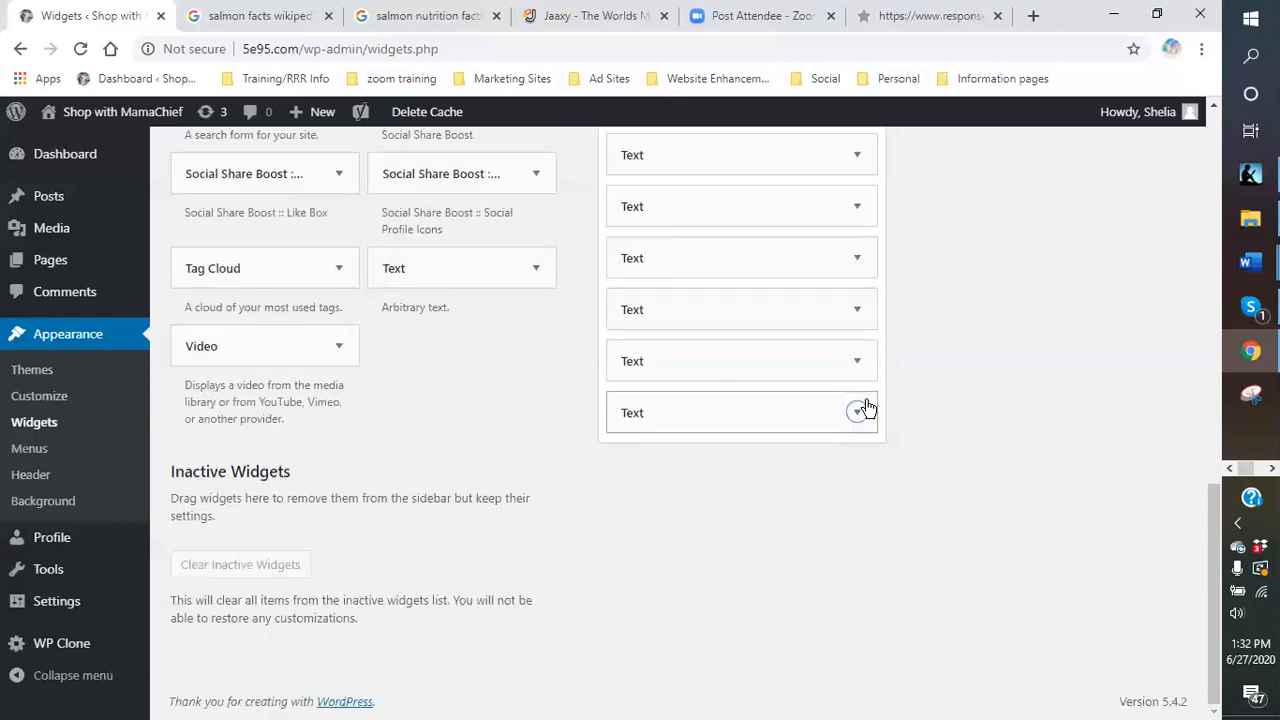
pyautogui.scroll(1, 840, 300)
pyautogui.scroll(1, 838, 300)
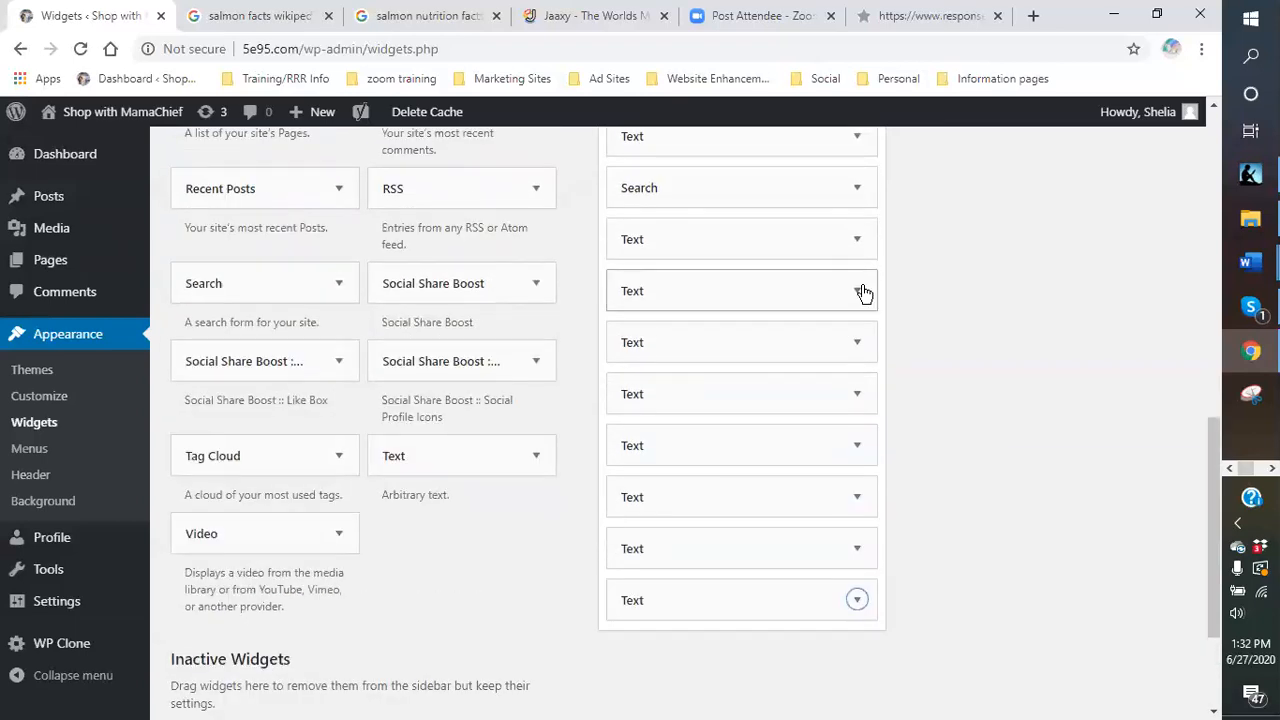
# Open the Text widget holding the BLUE SCORPION VENOM PEPTIDES opt-in form.
pyautogui.click(858, 291)
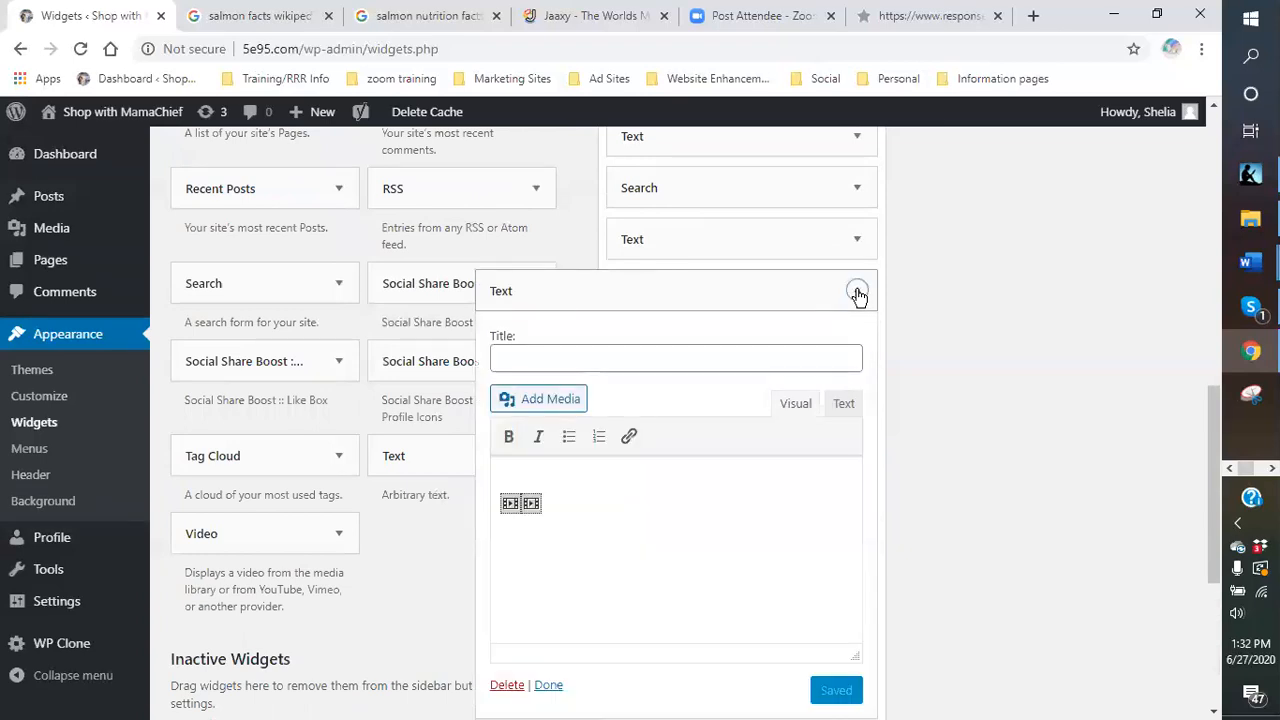
pyautogui.click(858, 292)
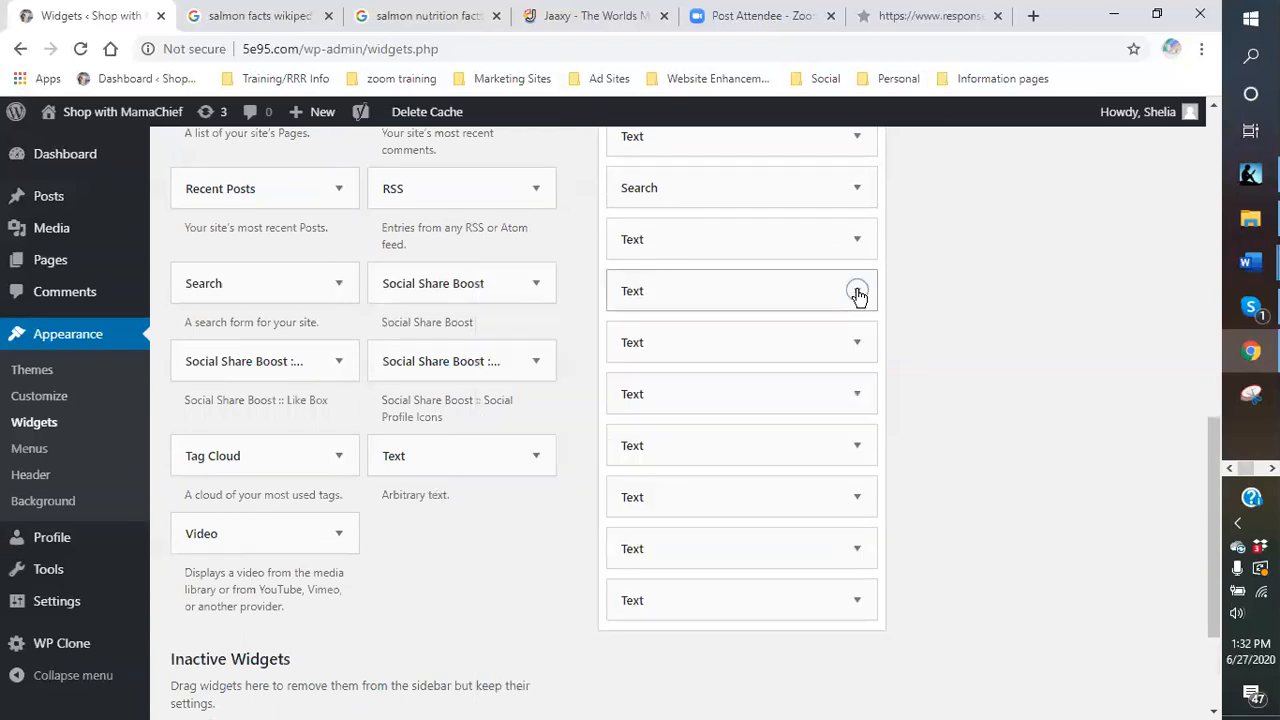
pyautogui.click(860, 344)
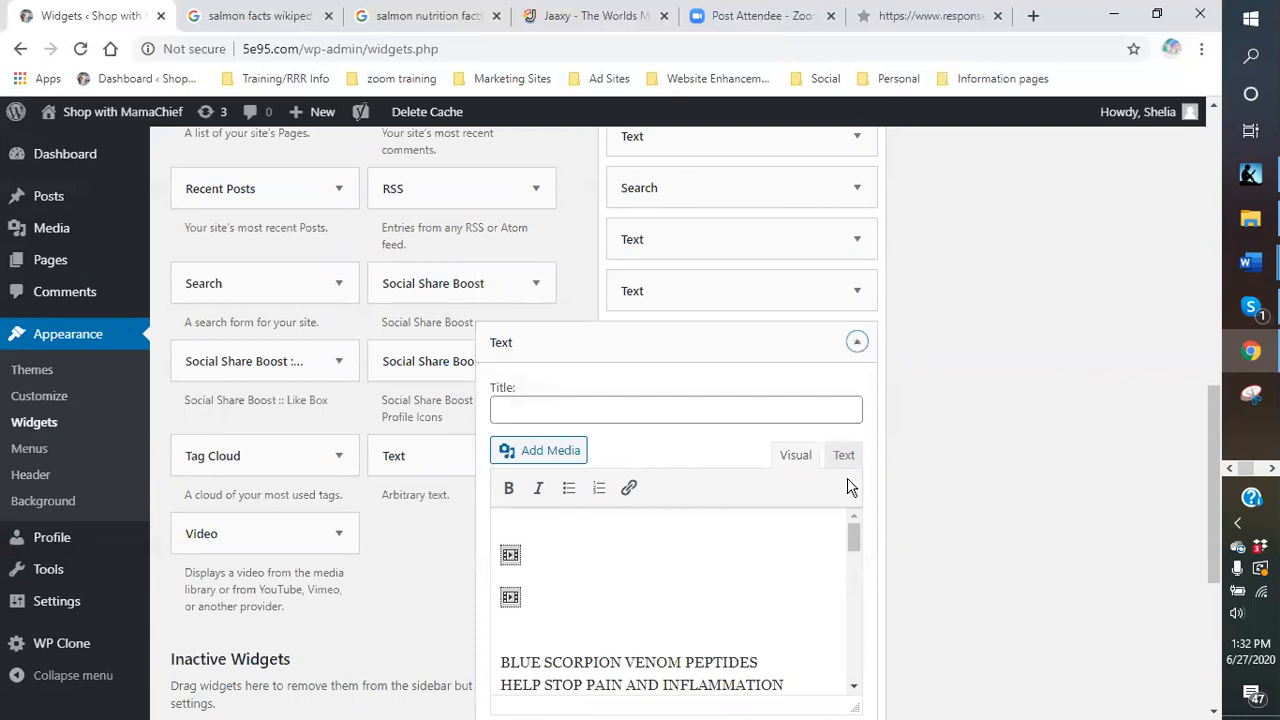
pyautogui.scroll(-1, 795, 470)
pyautogui.scroll(-2, 757, 425)
pyautogui.scroll(-5, 808, 503)
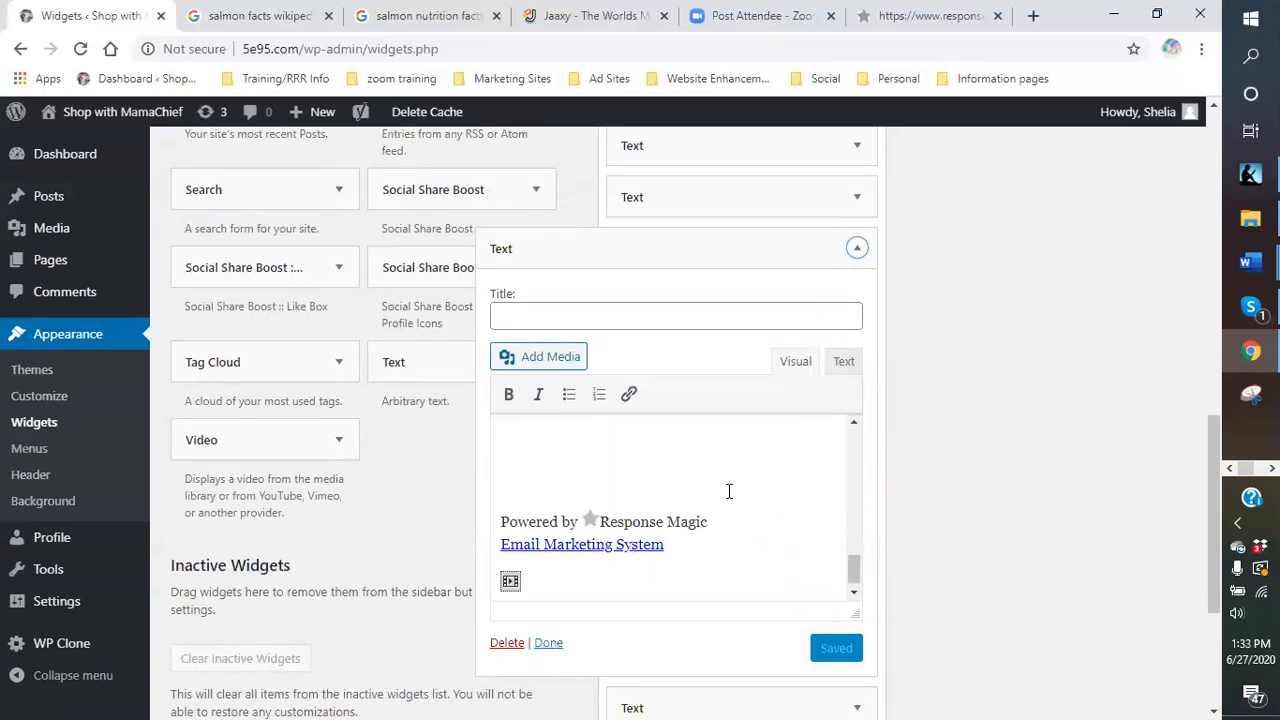
pyautogui.scroll(3, 661, 508)
pyautogui.scroll(-2, 662, 509)
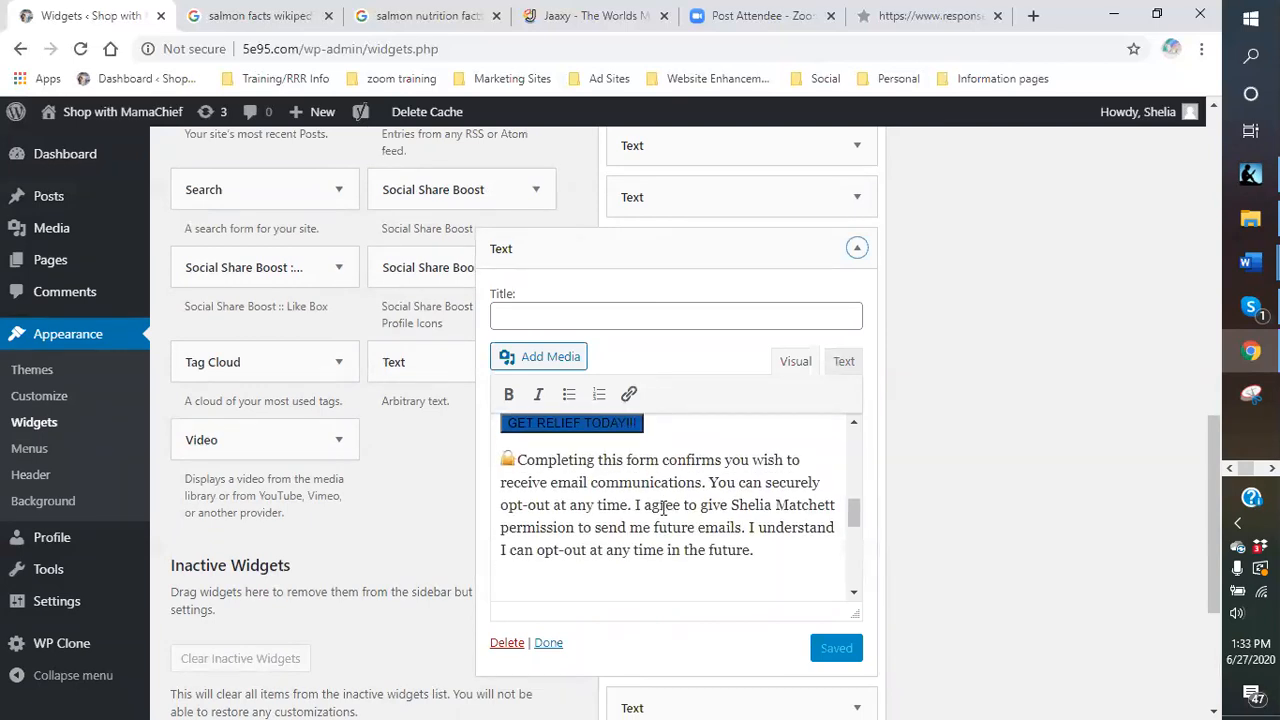
# Inspect the form's HTML, then return to Visual view and scroll to its email consent paragraph.
pyautogui.click(843, 362)
pyautogui.scroll(-5, 700, 490)
pyautogui.scroll(-5, 650, 522)
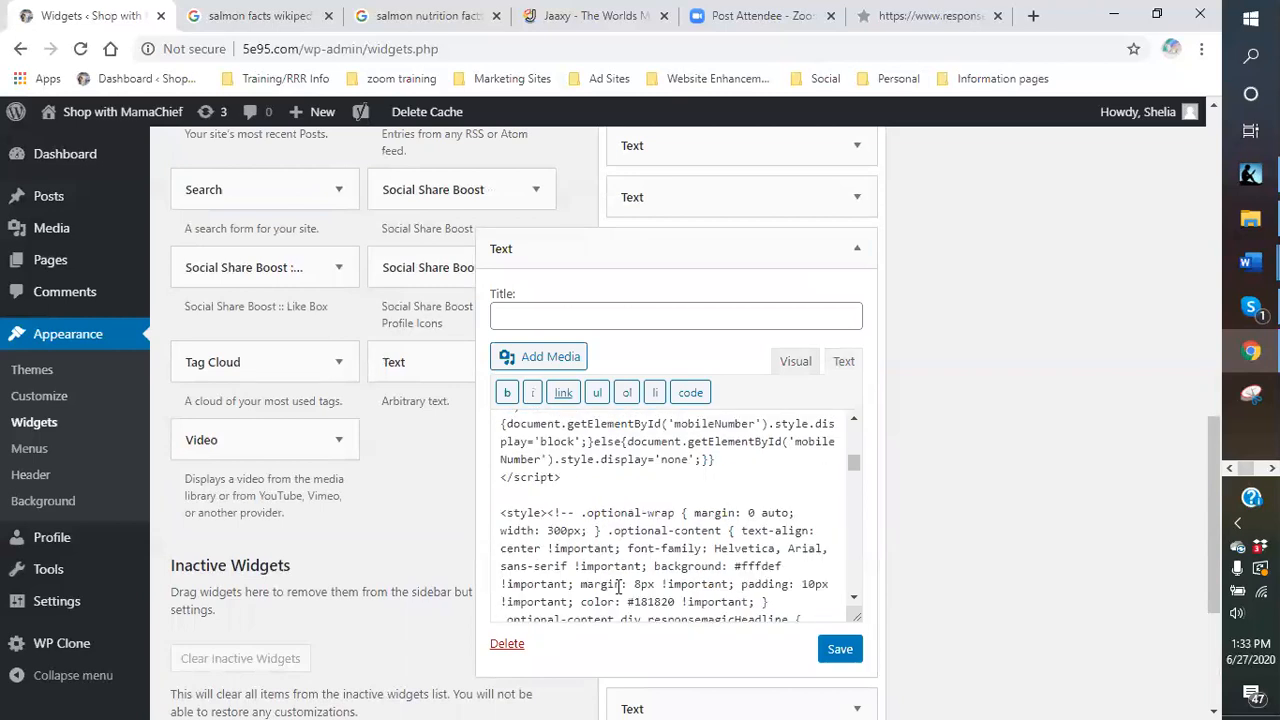
pyautogui.scroll(3, 617, 578)
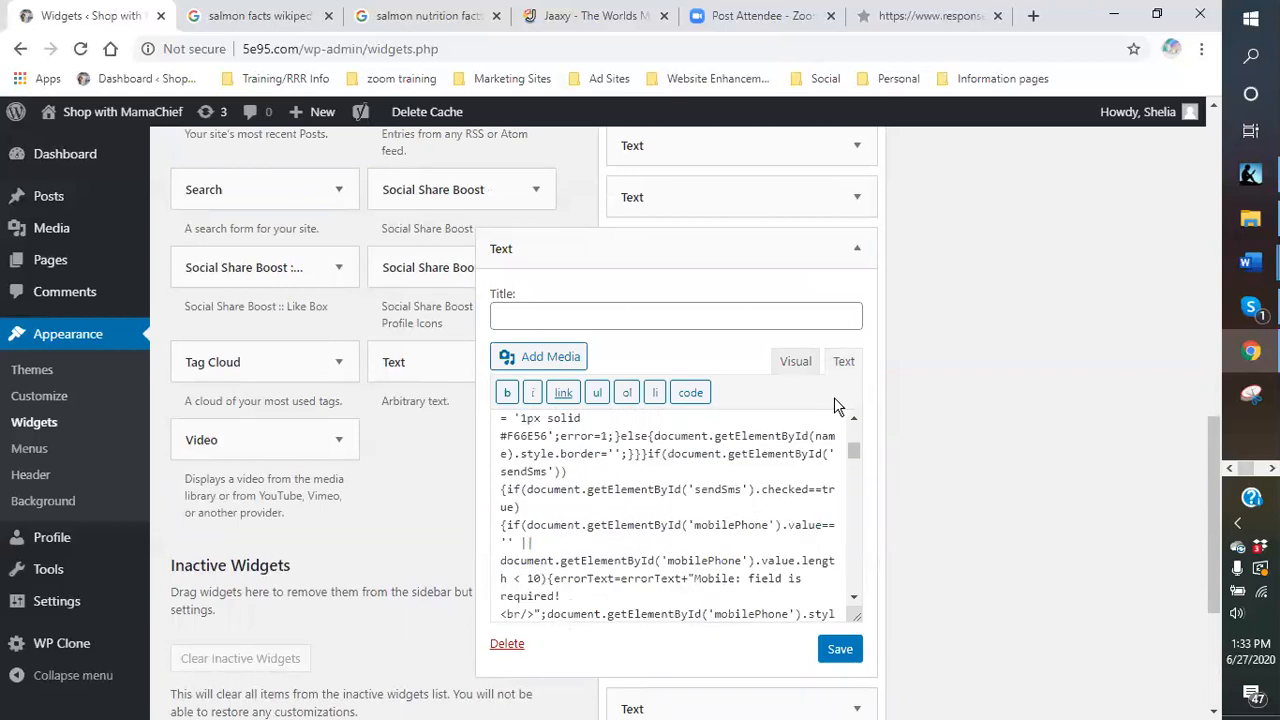
pyautogui.click(780, 366)
pyautogui.scroll(-10, 663, 537)
pyautogui.scroll(-2, 565, 512)
pyautogui.scroll(5, 568, 520)
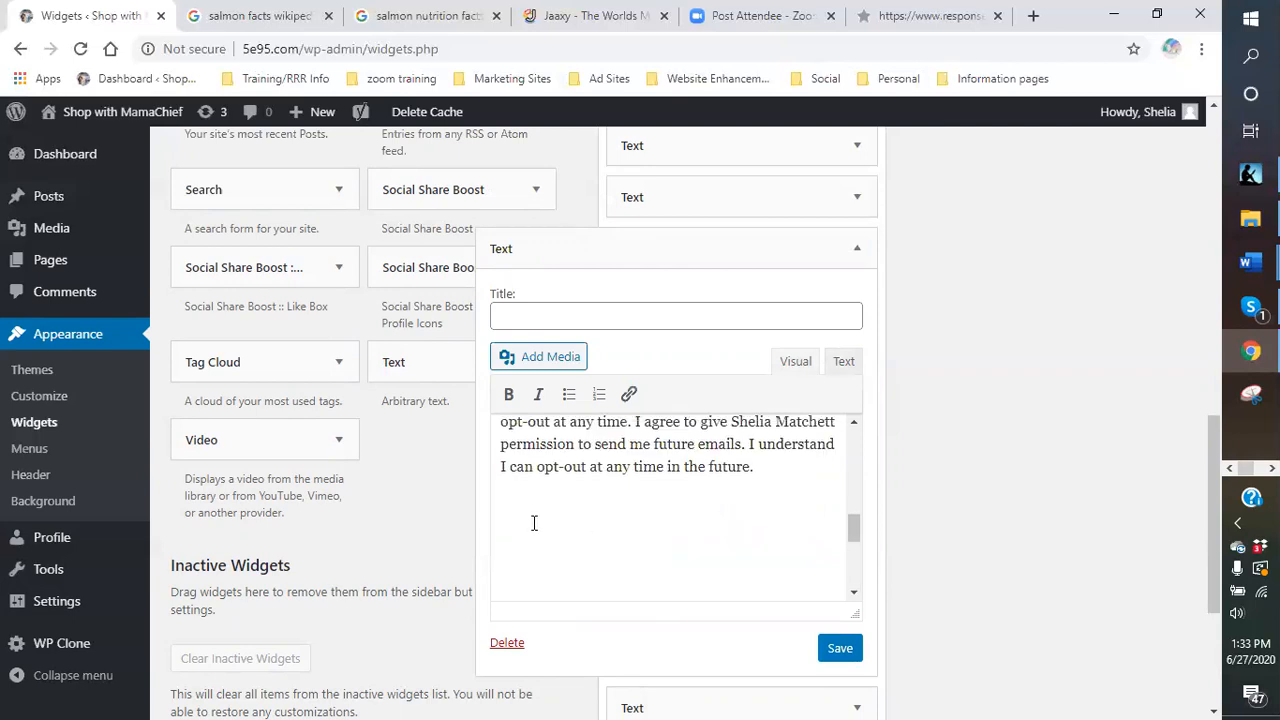
pyautogui.scroll(-2, 550, 540)
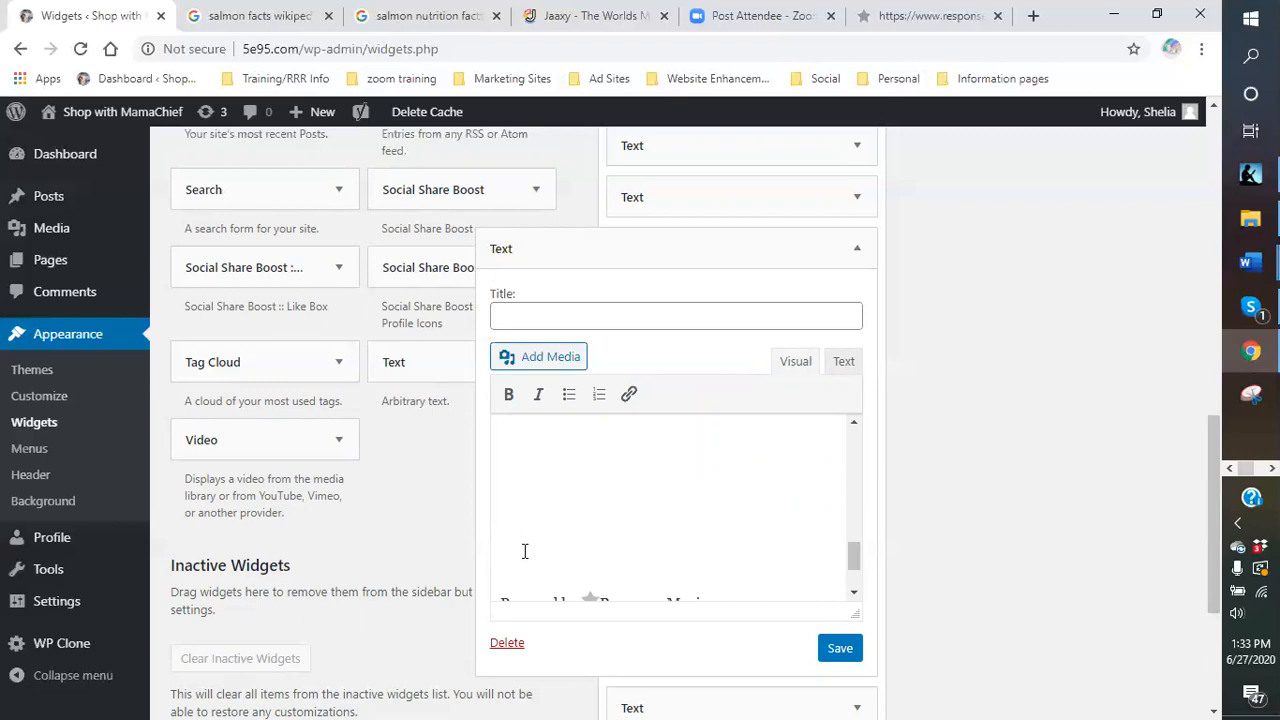
pyautogui.scroll(3, 540, 532)
pyautogui.scroll(-2, 592, 530)
pyautogui.scroll(1, 596, 500)
pyautogui.scroll(-1, 591, 508)
pyautogui.scroll(2, 508, 470)
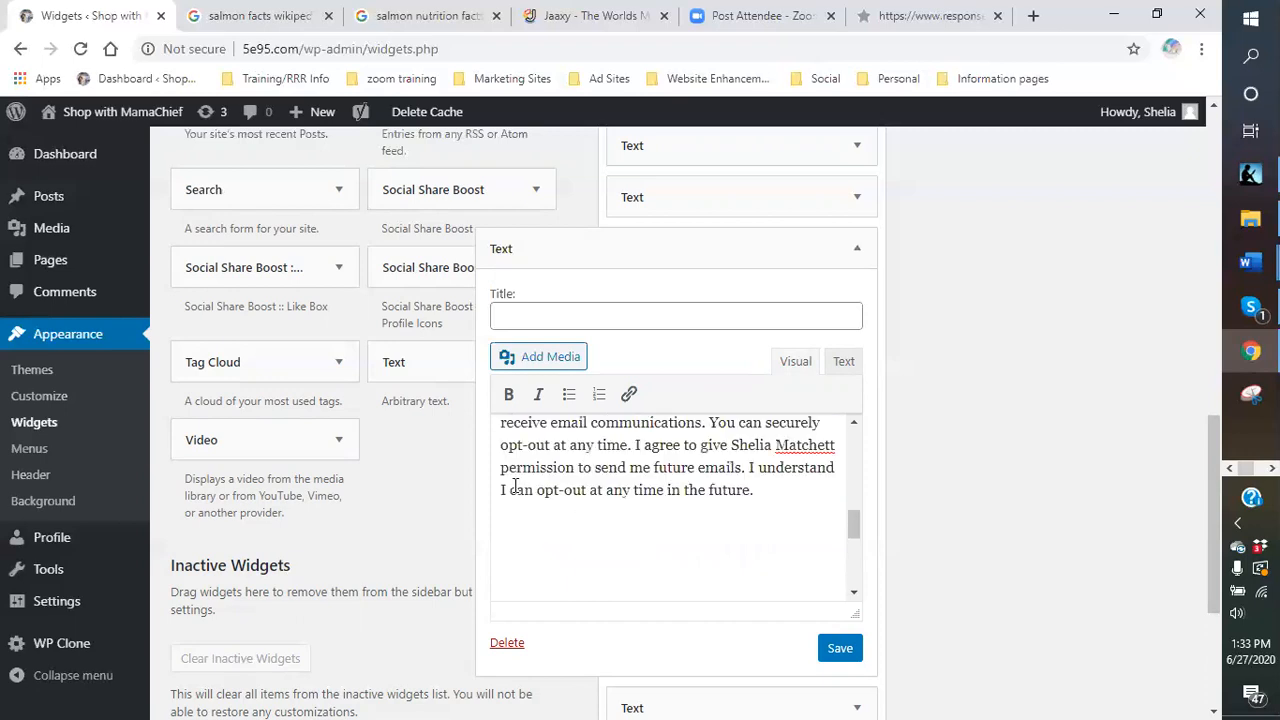
pyautogui.scroll(-2, 517, 480)
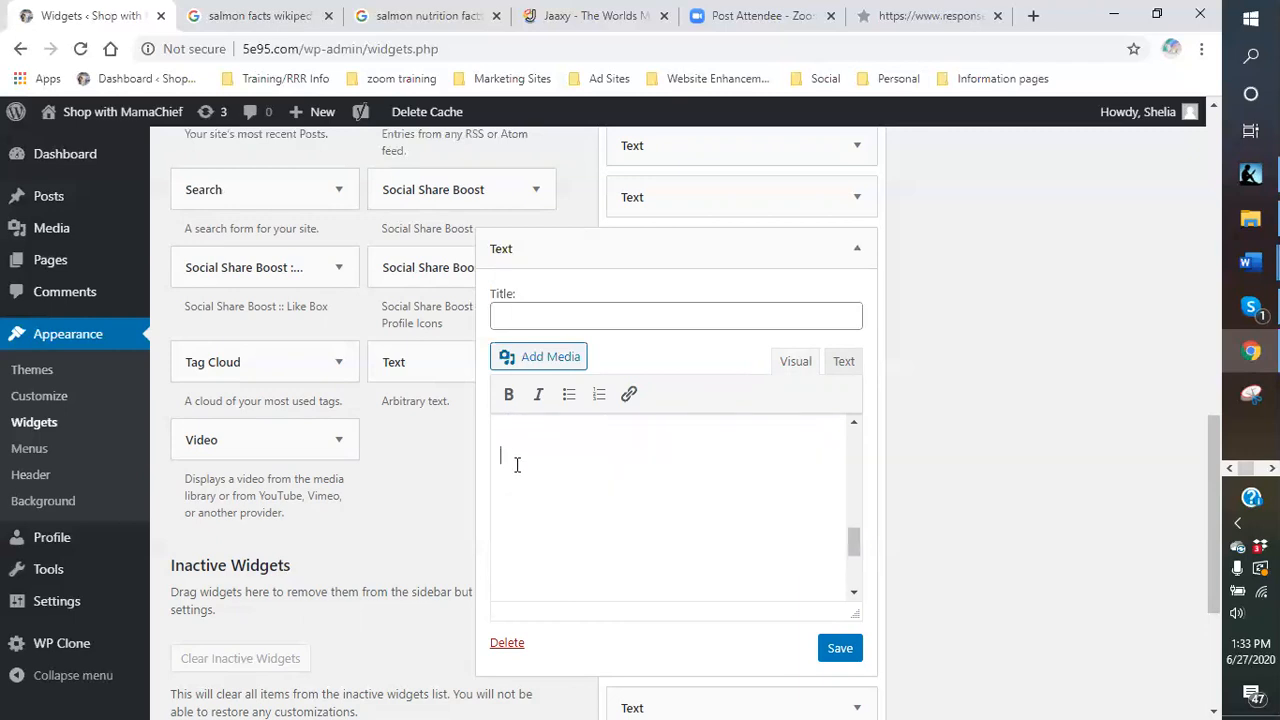
# Insert the VENOM KILLS image from the Media Library into the opt-in Text widget.
pyautogui.click(533, 365)
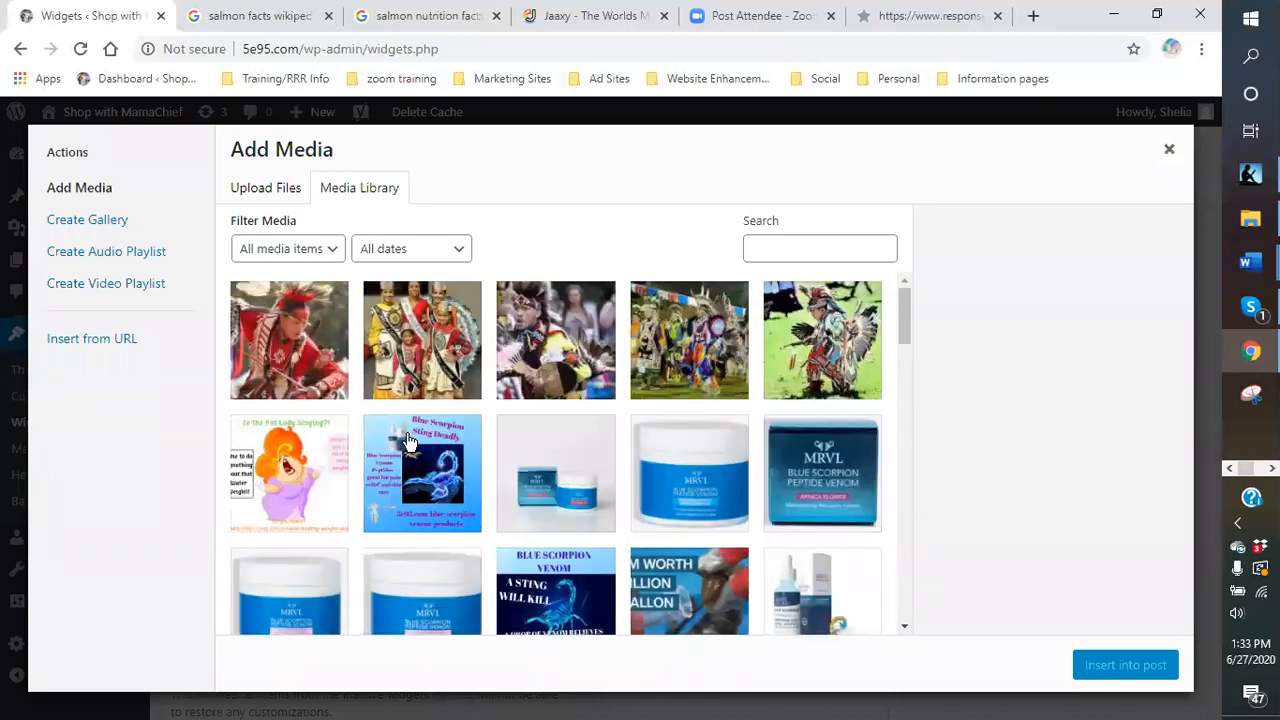
pyautogui.scroll(-1, 503, 447)
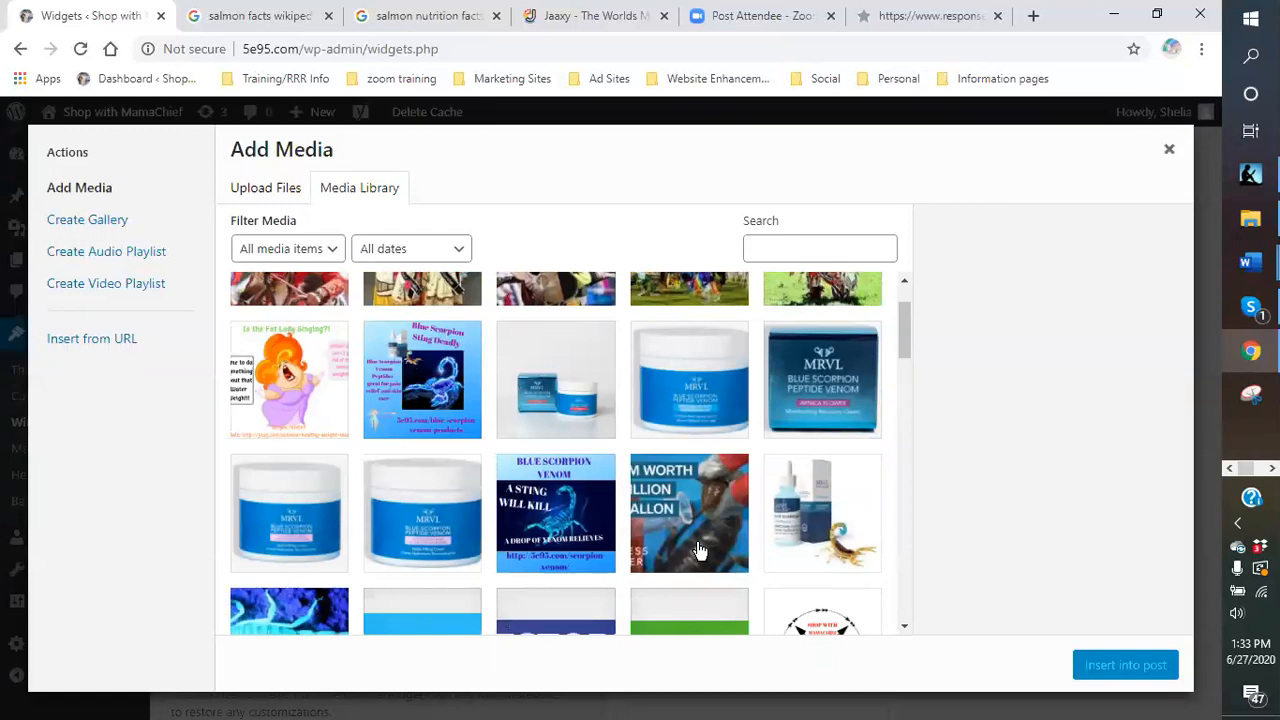
pyautogui.click(560, 513)
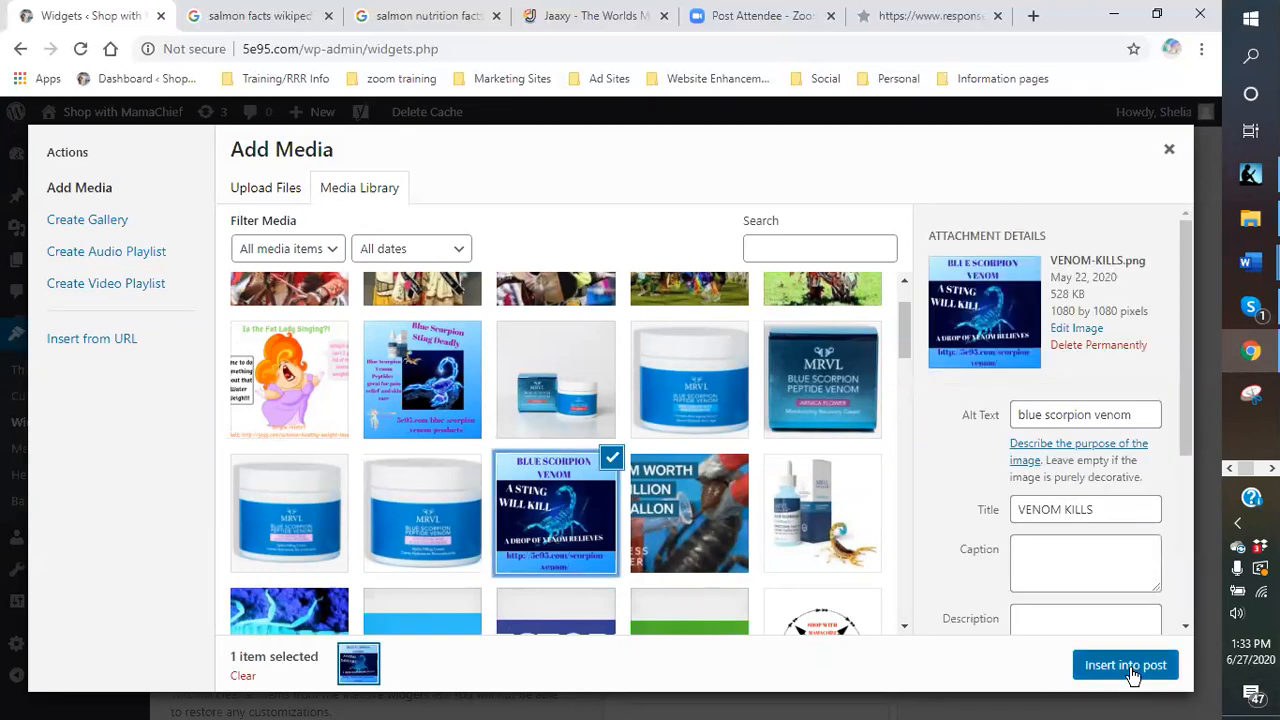
pyautogui.click(1125, 665)
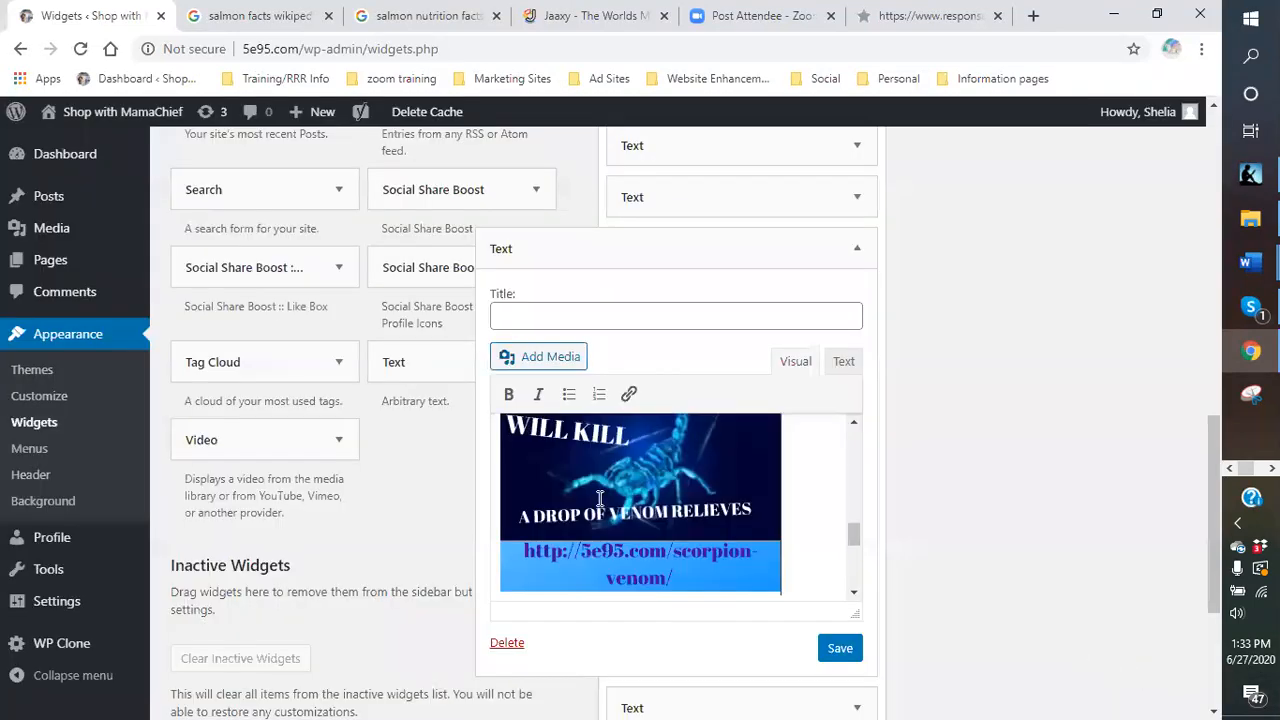
# Try to add a link to the inserted VENOM KILLS image.
pyautogui.scroll(-1, 603, 497)
pyautogui.scroll(3, 603, 497)
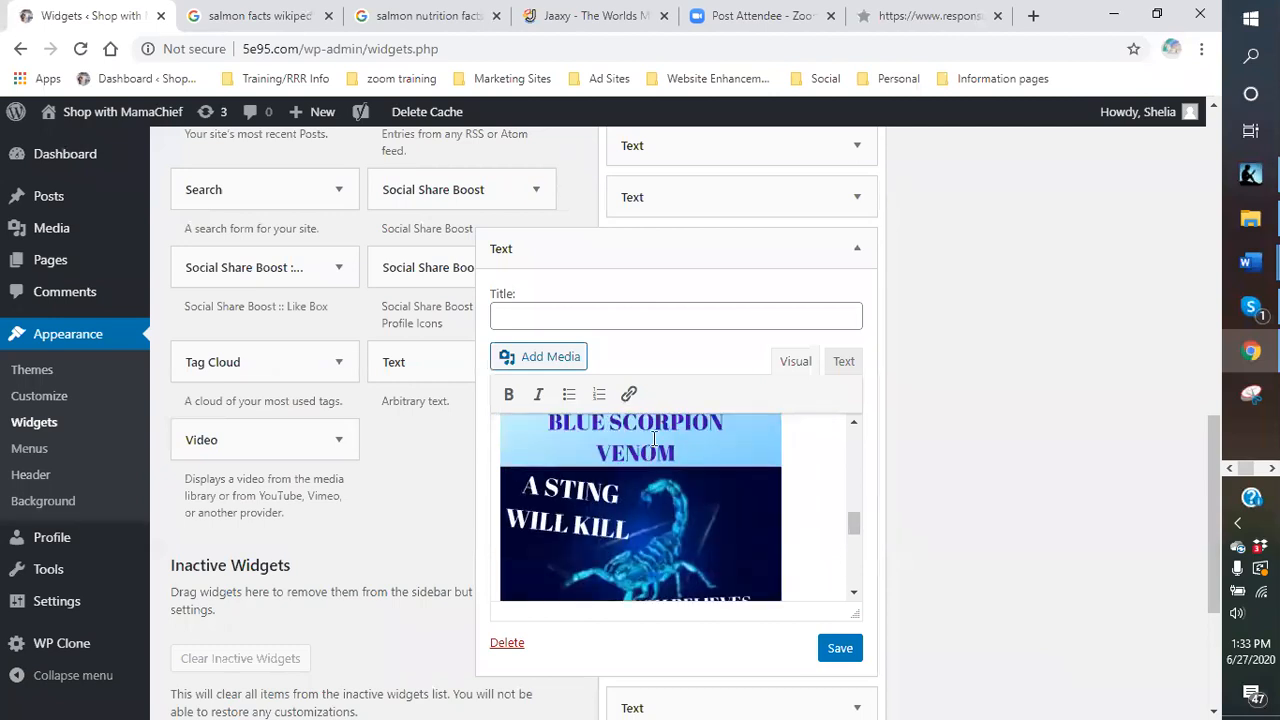
pyautogui.click(629, 396)
pyautogui.click(629, 398)
# Close the Jaaxy tab, save the opt-in widget, and move it up beneath Search.
pyautogui.click(664, 17)
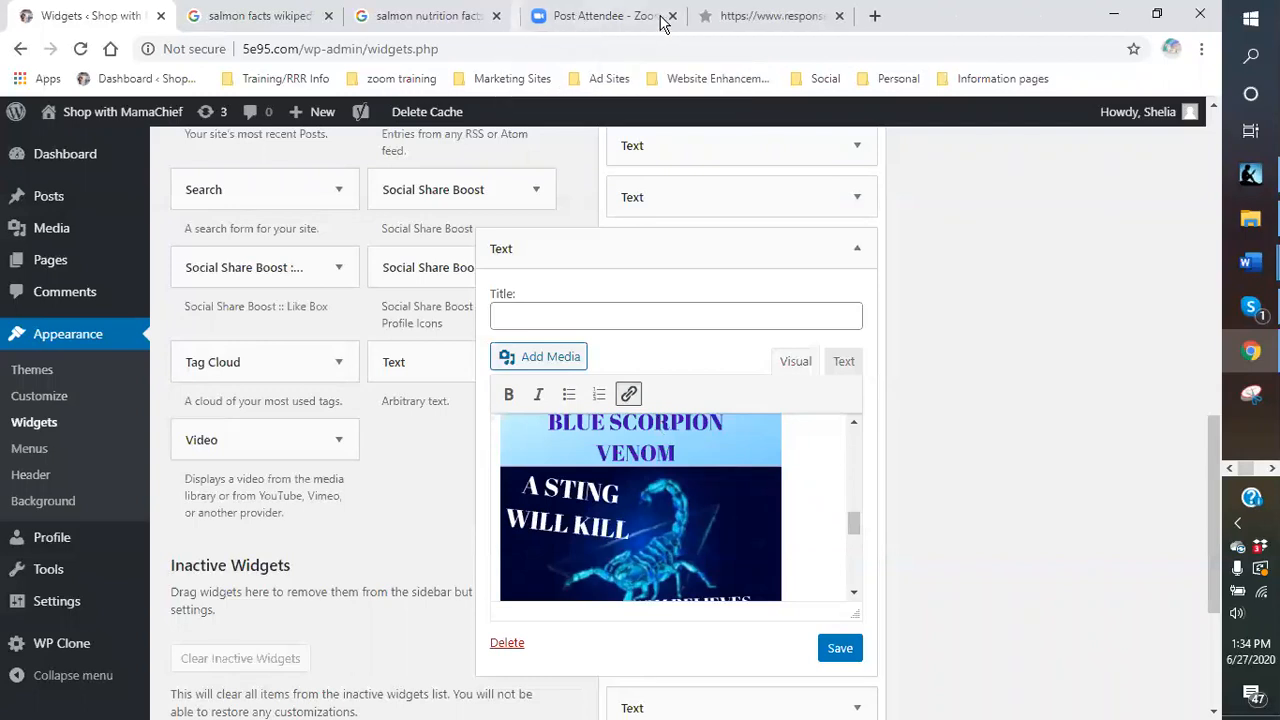
pyautogui.click(838, 656)
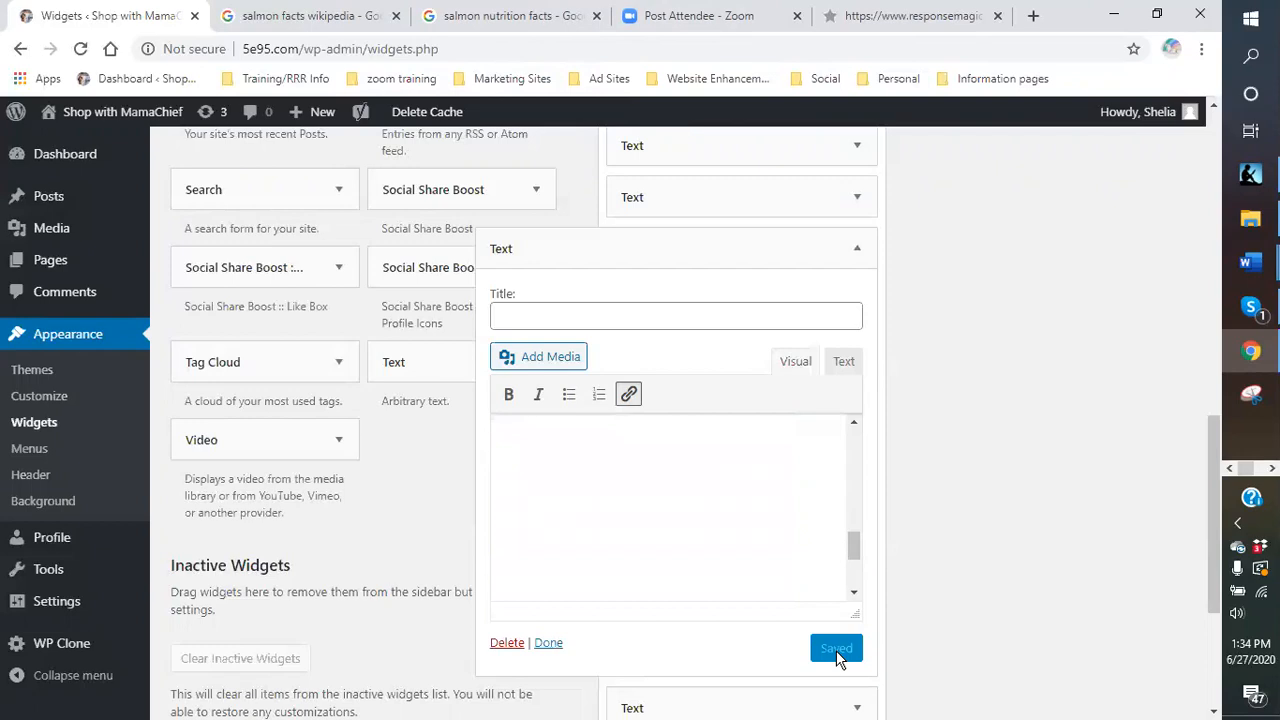
pyautogui.click(548, 644)
pyautogui.scroll(2, 703, 448)
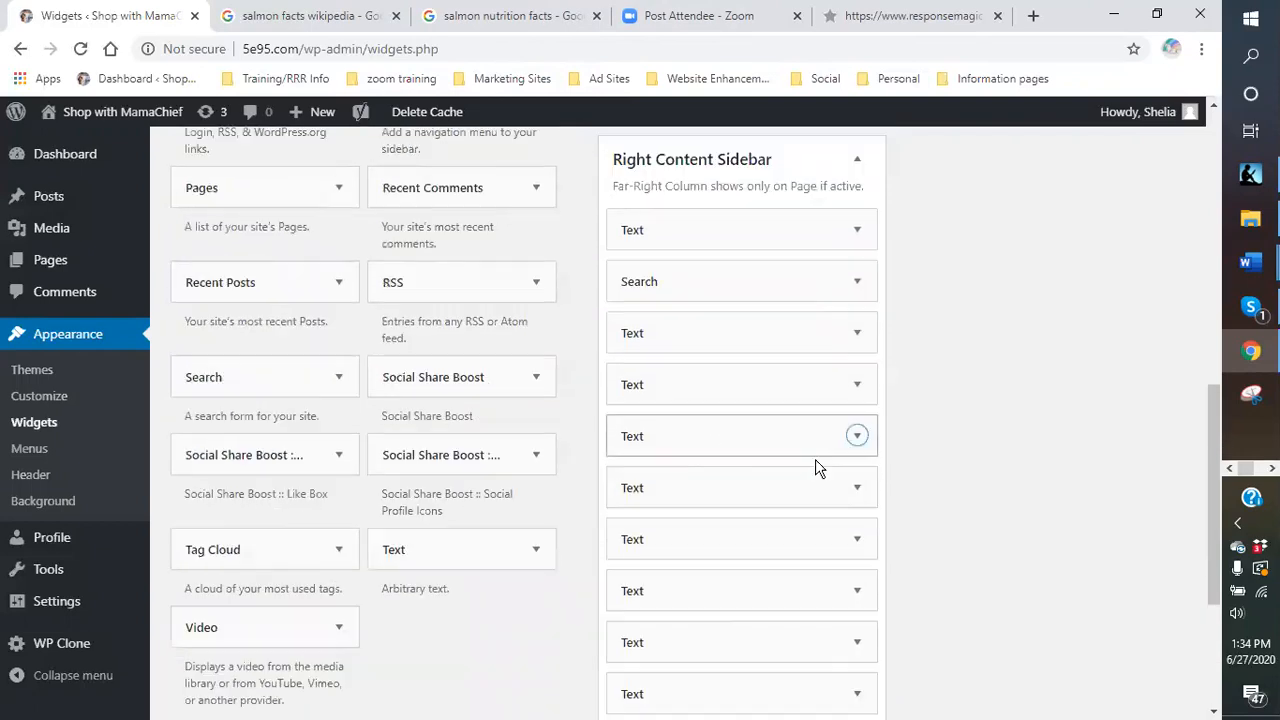
pyautogui.moveTo(723, 437); pyautogui.dragTo(723, 329)
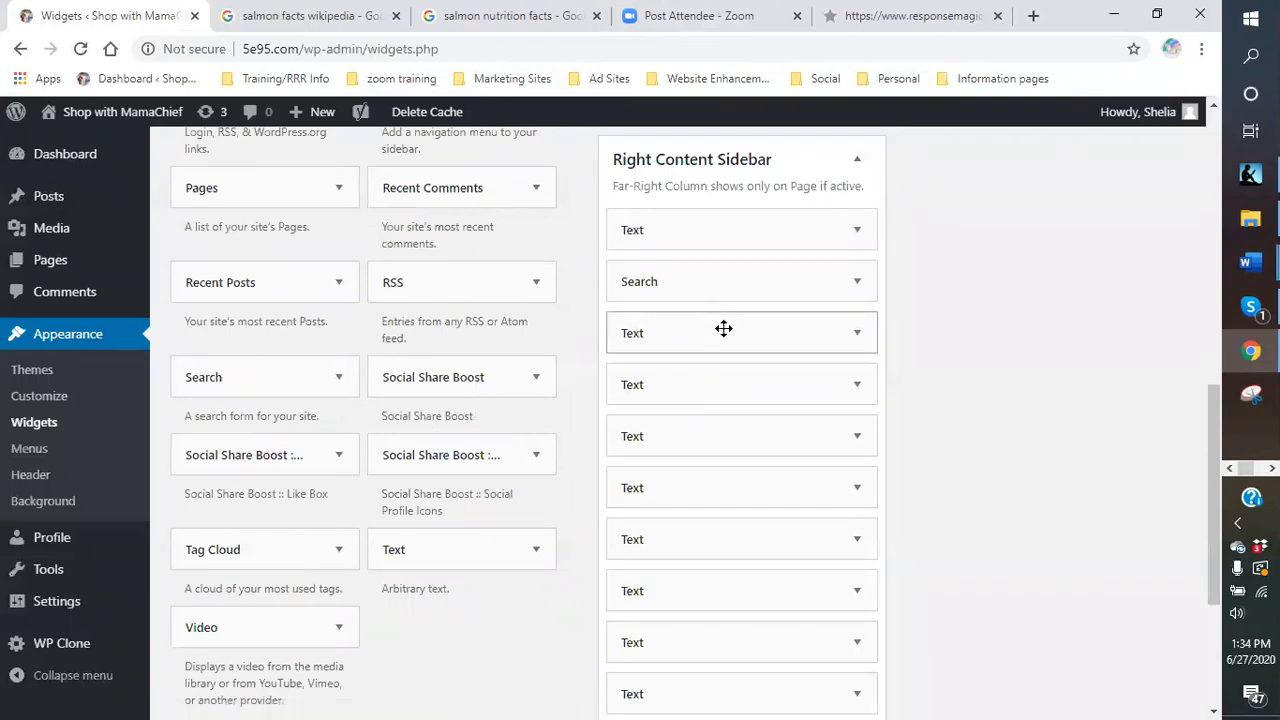
# Start visiting the live site, but cancel the Leave site prompt to stay on Widgets.
pyautogui.moveTo(100, 118)
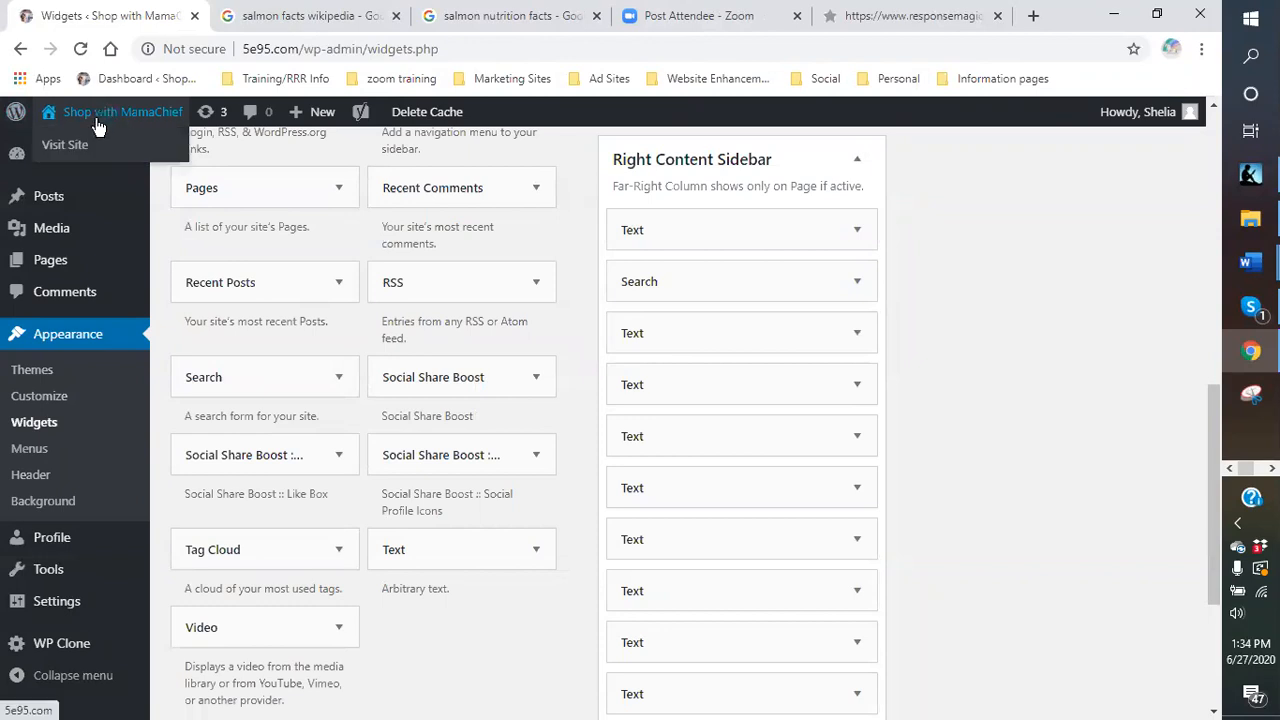
pyautogui.click(78, 147)
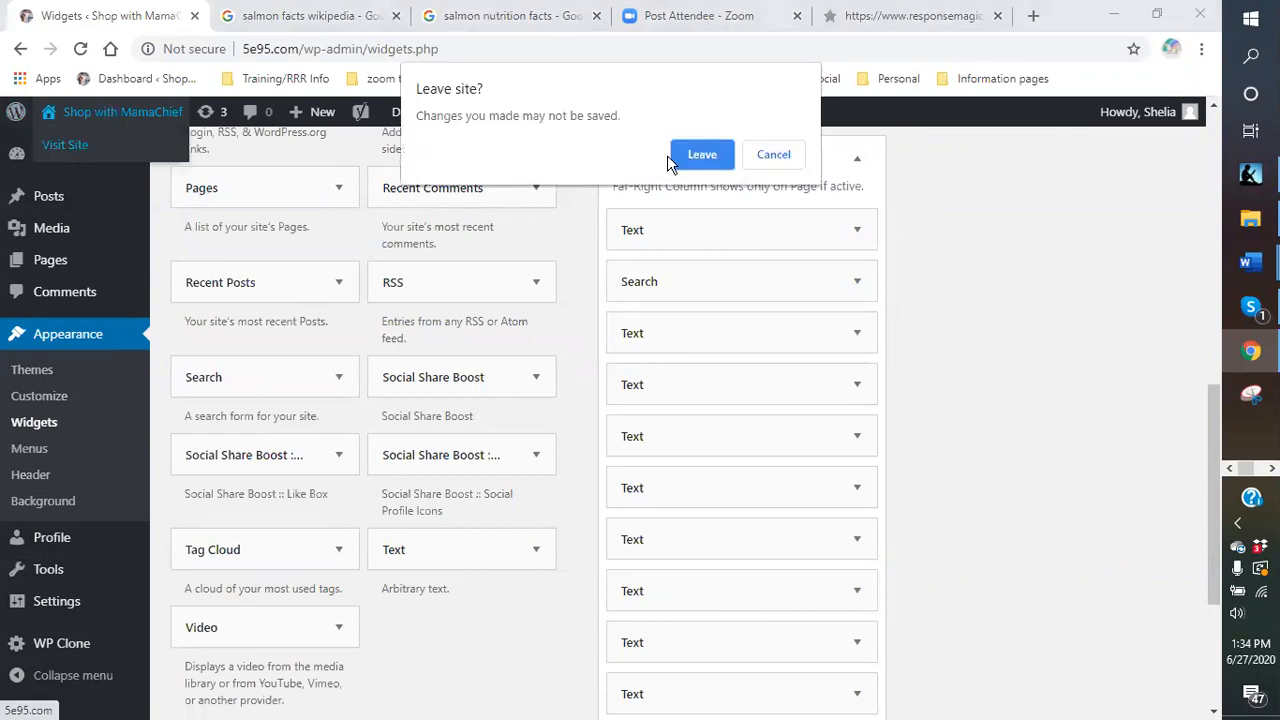
pyautogui.click(772, 155)
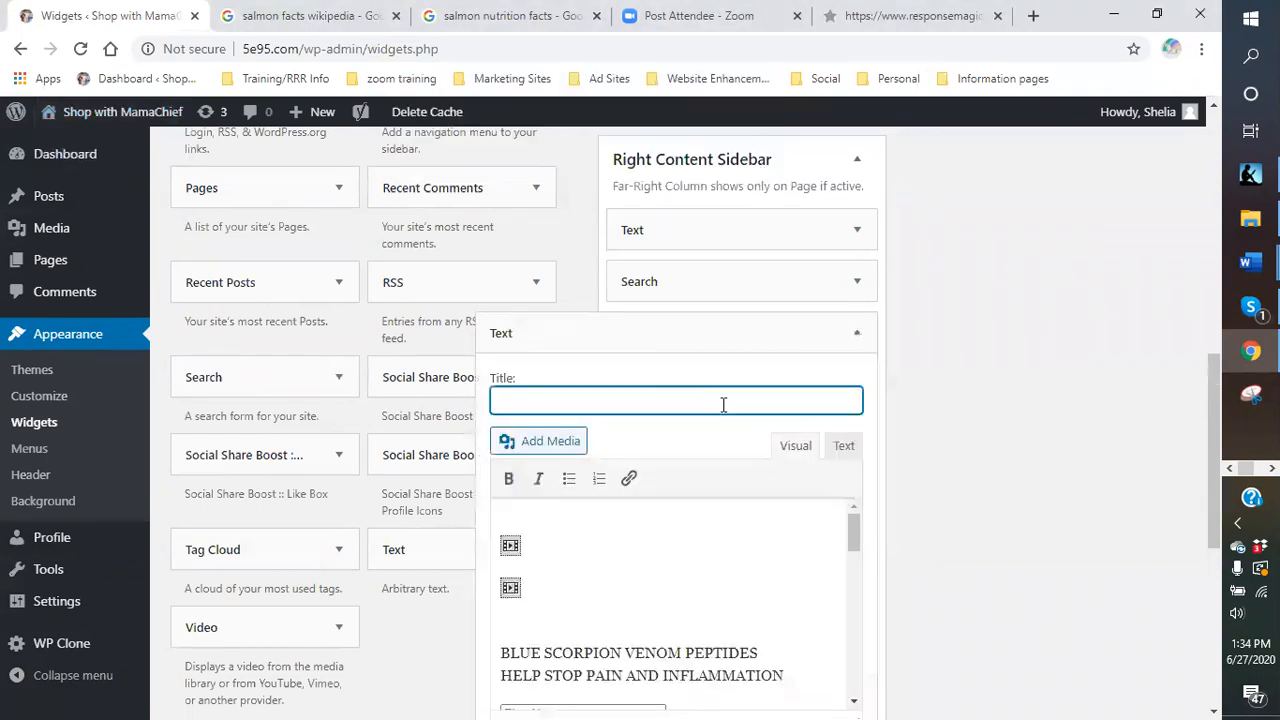
# Insert the VENOM KILLS image from the Media Library into the sidebar Text widget.
pyautogui.scroll(-5, 717, 540)
pyautogui.moveTo(503, 601); pyautogui.dragTo(643, 607)
pyautogui.scroll(-5, 1006, 491)
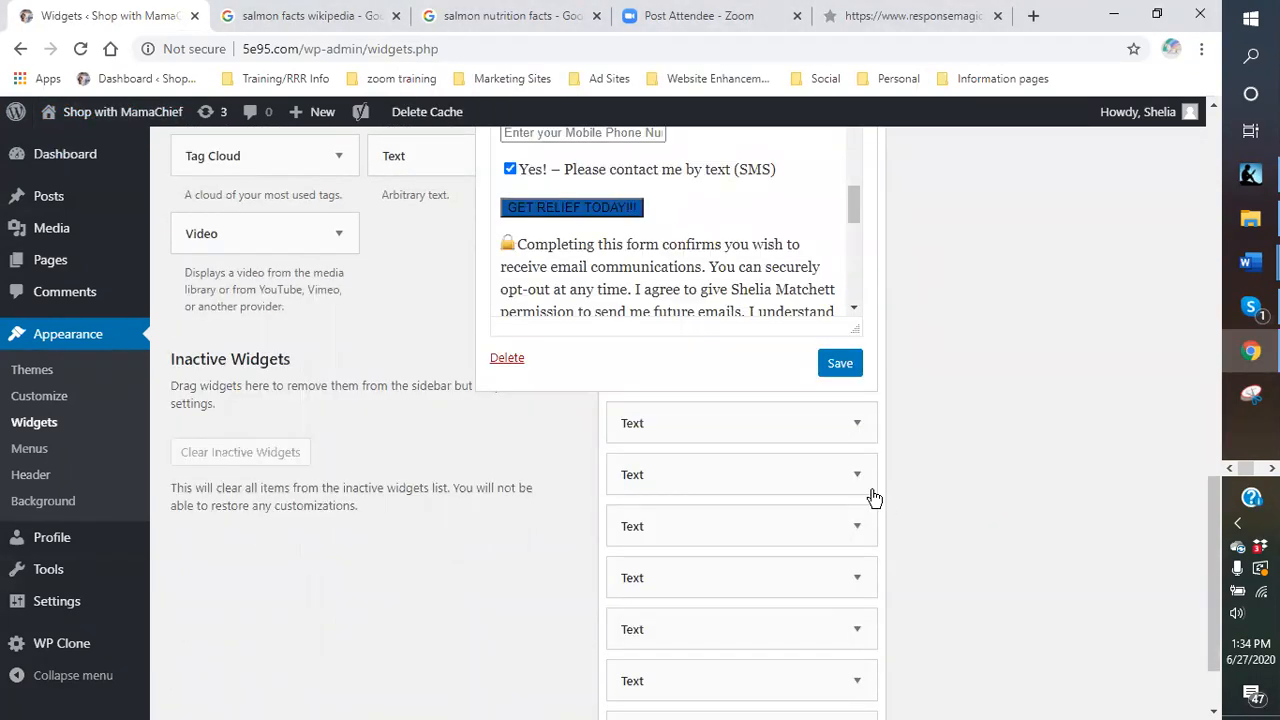
pyautogui.scroll(-5, 780, 200)
pyautogui.scroll(5, 771, 231)
pyautogui.scroll(2, 924, 262)
pyautogui.scroll(-5, 737, 306)
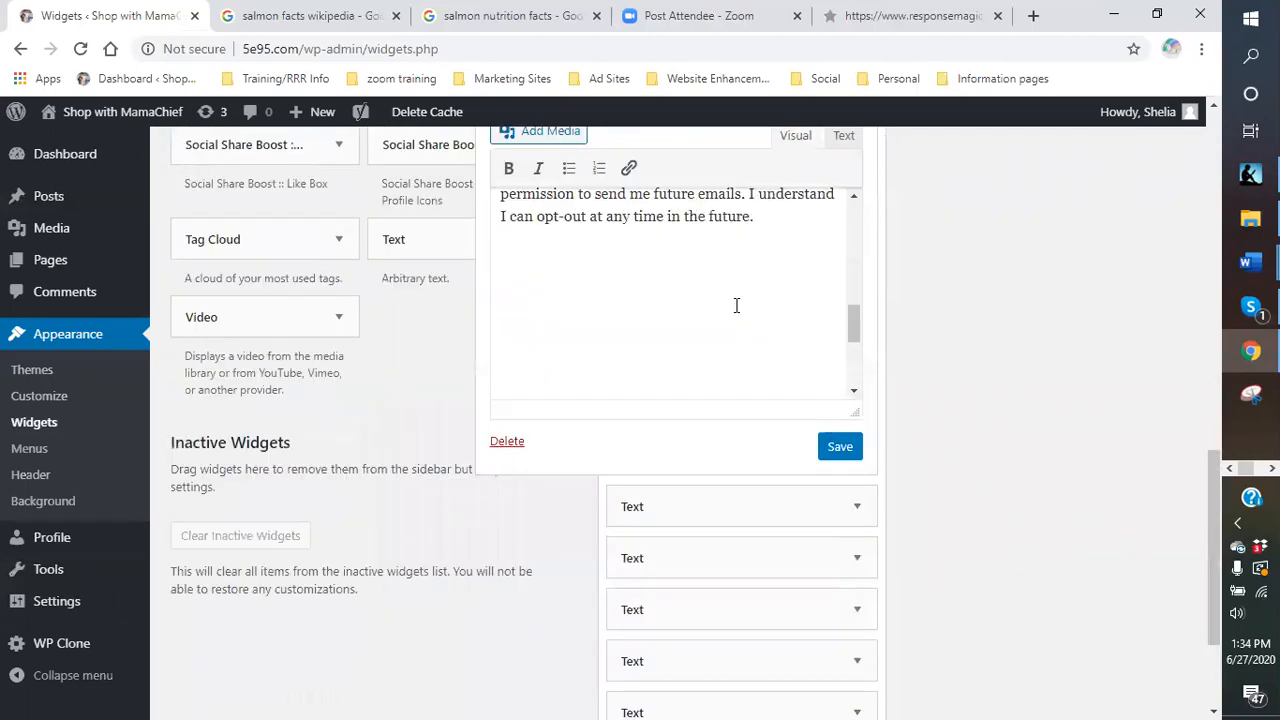
pyautogui.click(546, 131)
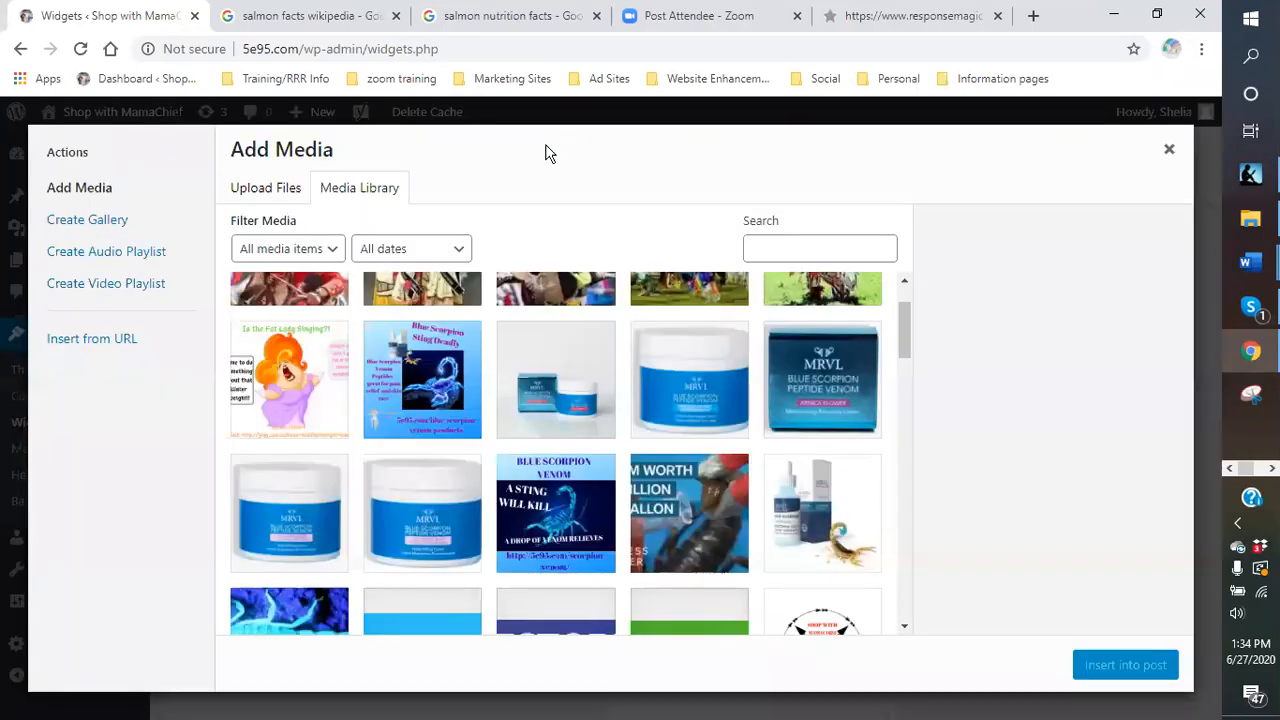
pyautogui.click(552, 530)
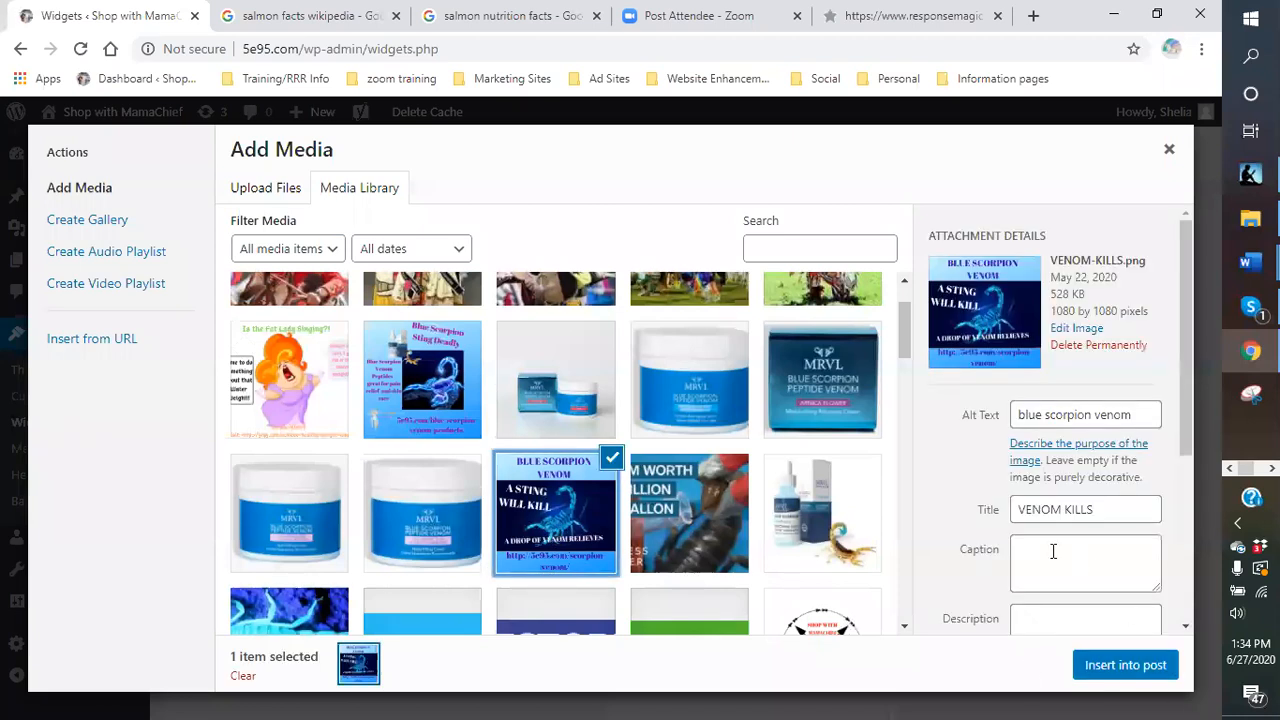
pyautogui.scroll(-1, 1053, 551)
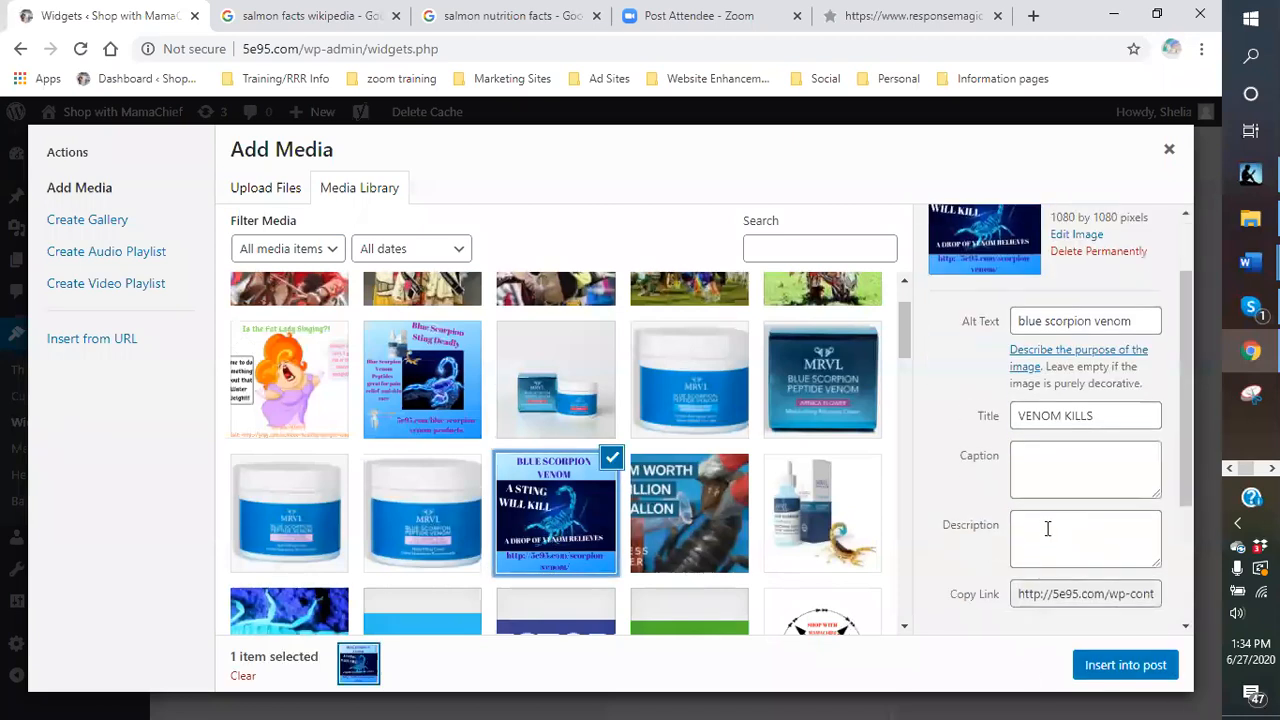
pyautogui.click(1113, 668)
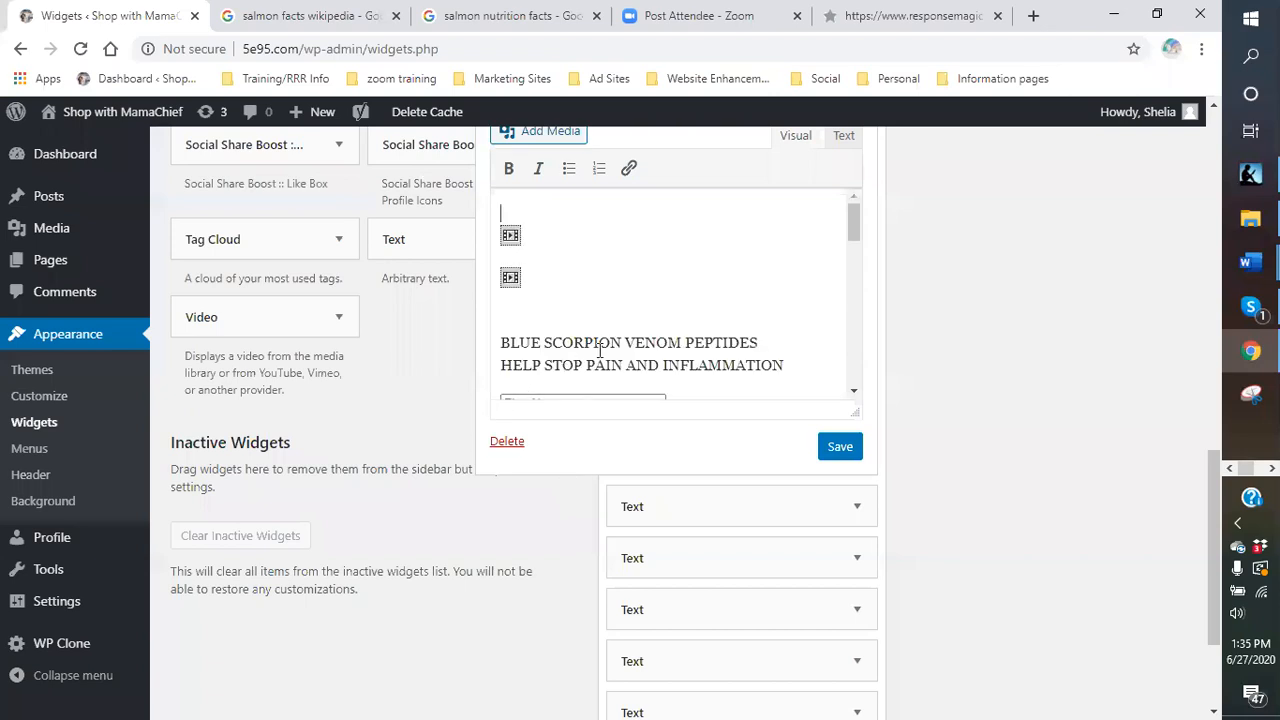
# Re-insert the VENOM KILLS image at the widget's bottom, then save and collapse the widget.
pyautogui.scroll(-10, 663, 296)
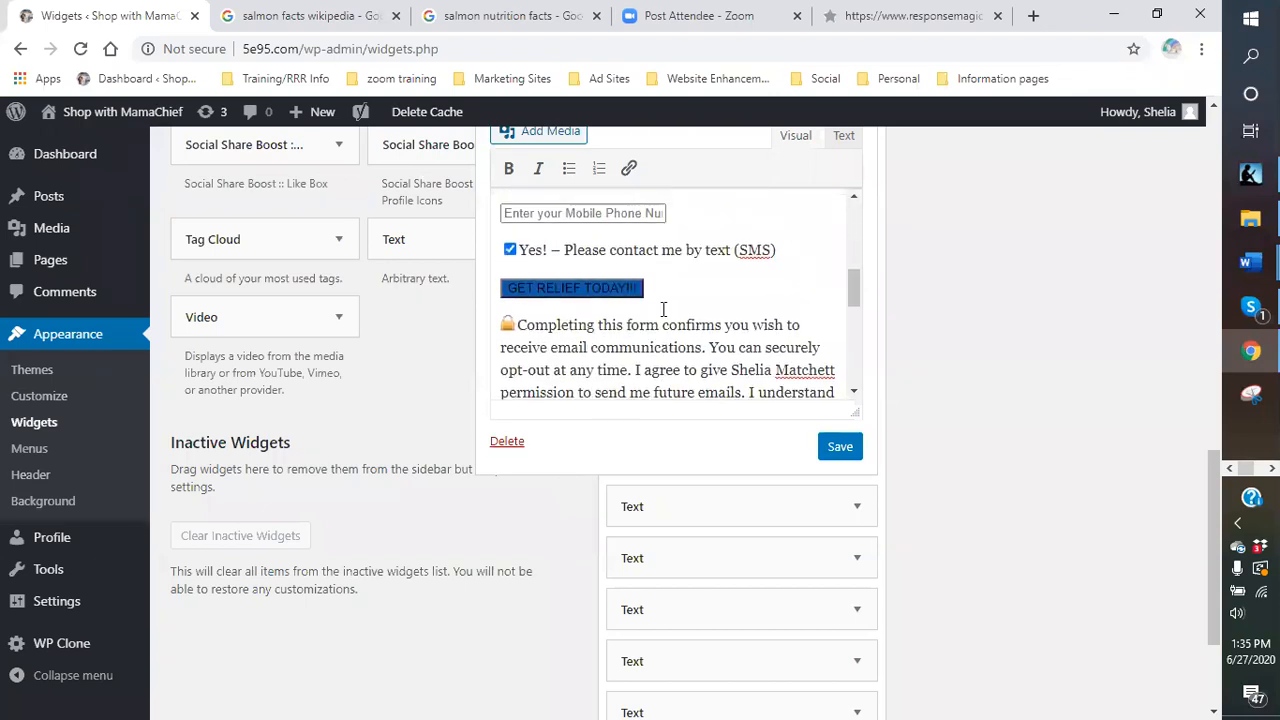
pyautogui.scroll(-3, 663, 309)
pyautogui.scroll(4, 526, 270)
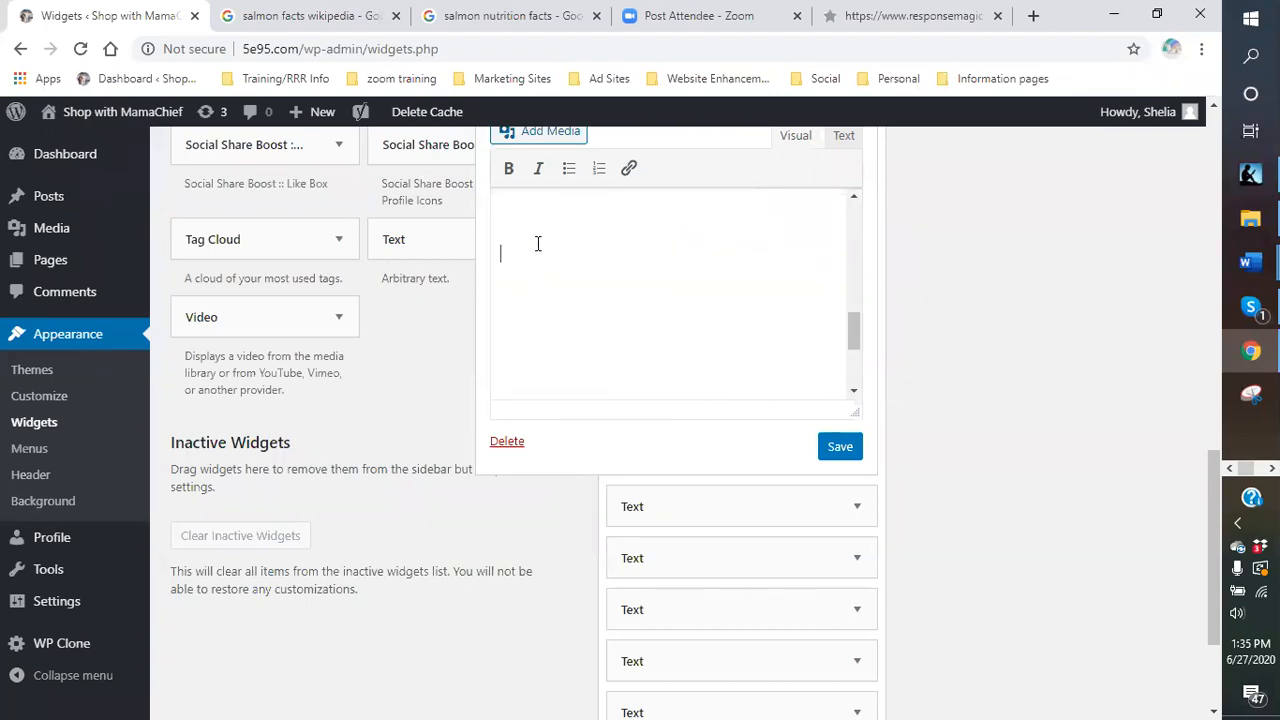
pyautogui.click(556, 142)
pyautogui.click(578, 524)
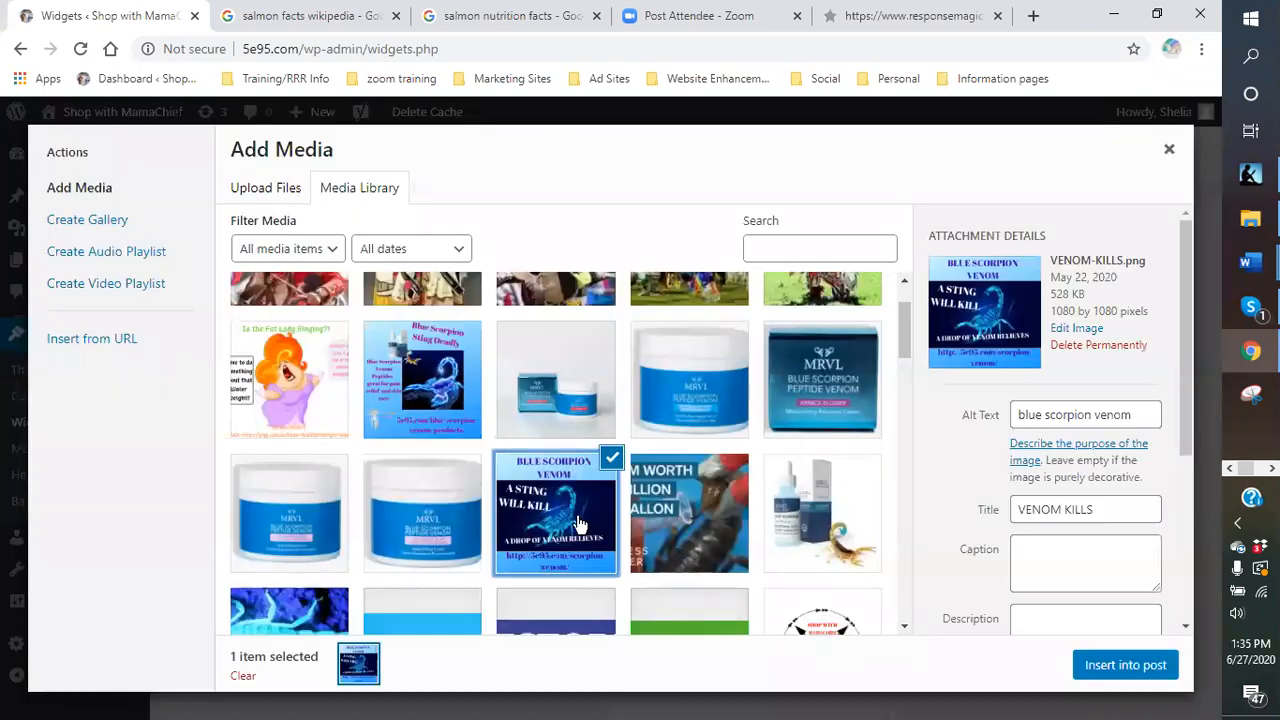
pyautogui.click(1128, 668)
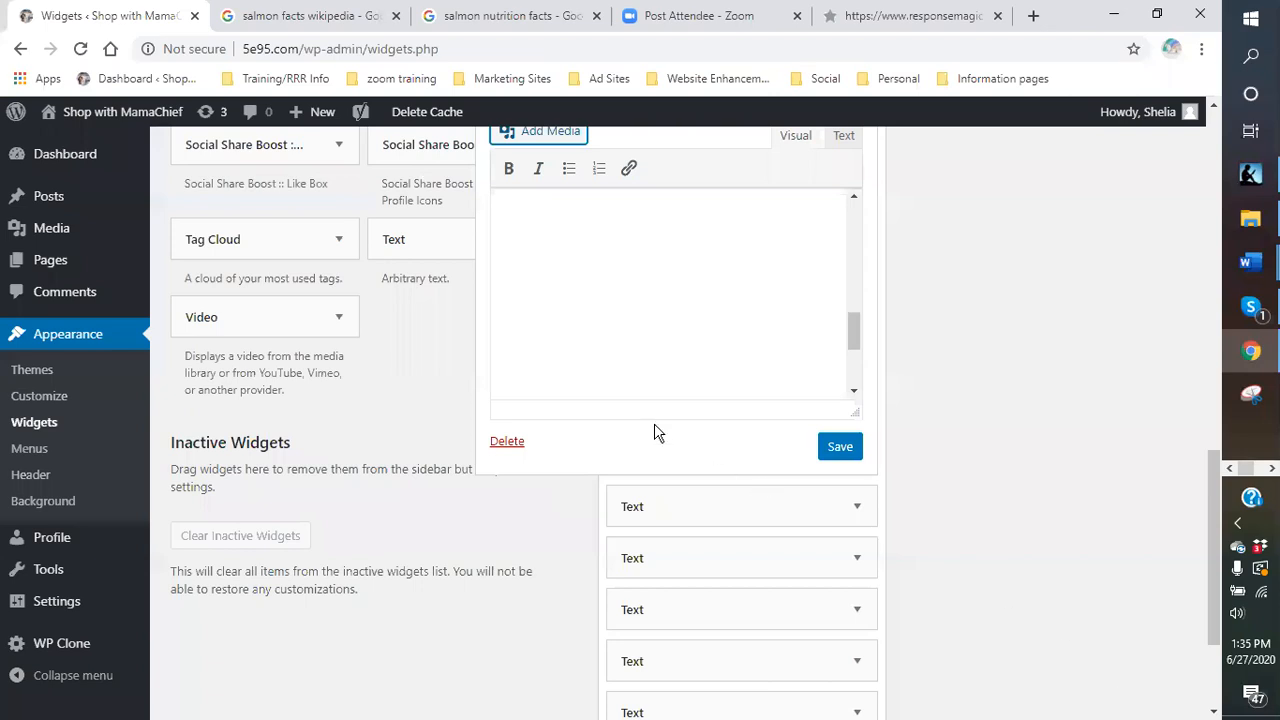
pyautogui.click(840, 449)
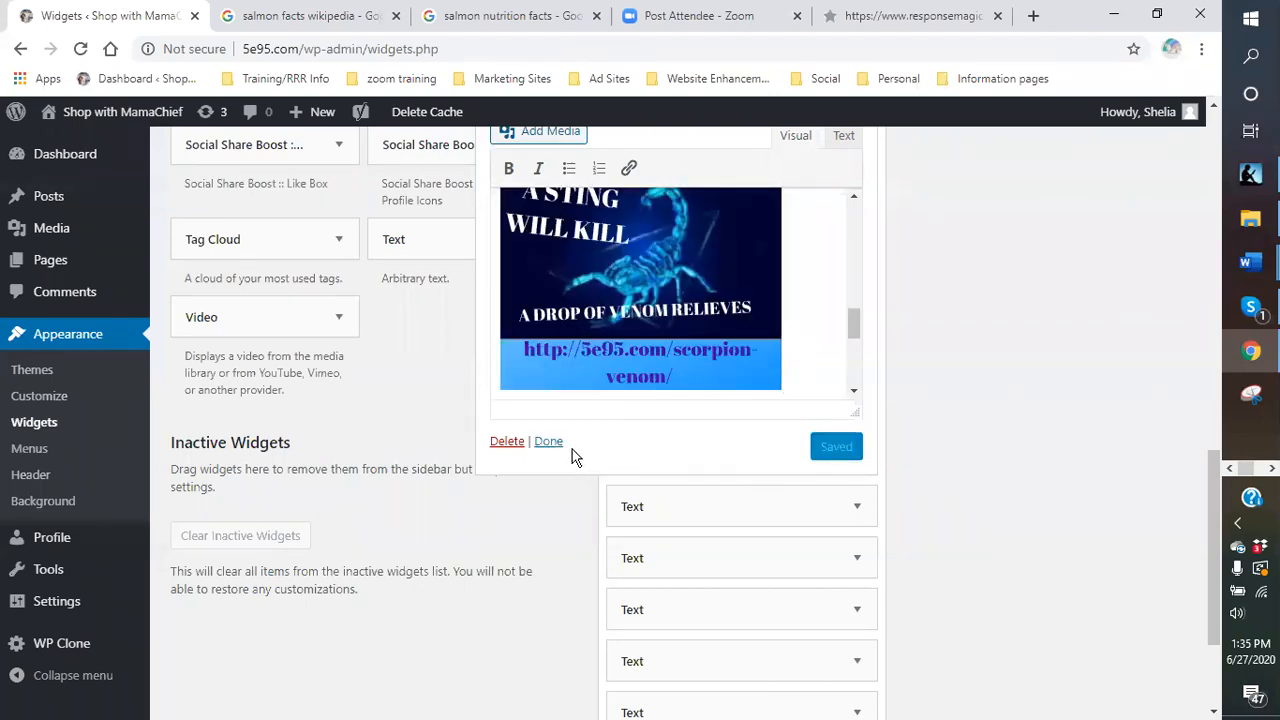
pyautogui.click(549, 442)
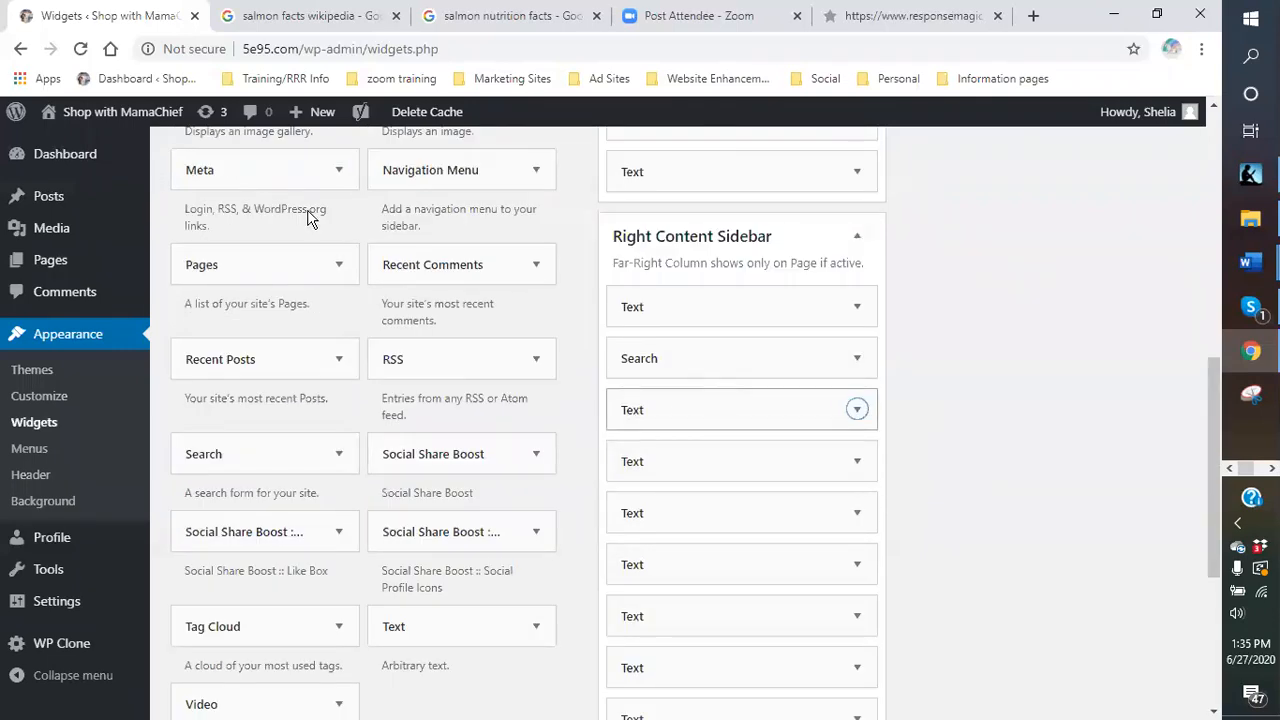
# Open the live Blue Scorpion Venom Products page and check the sidebar form and 'A STING WILL KILL' image.
pyautogui.click(90, 120)
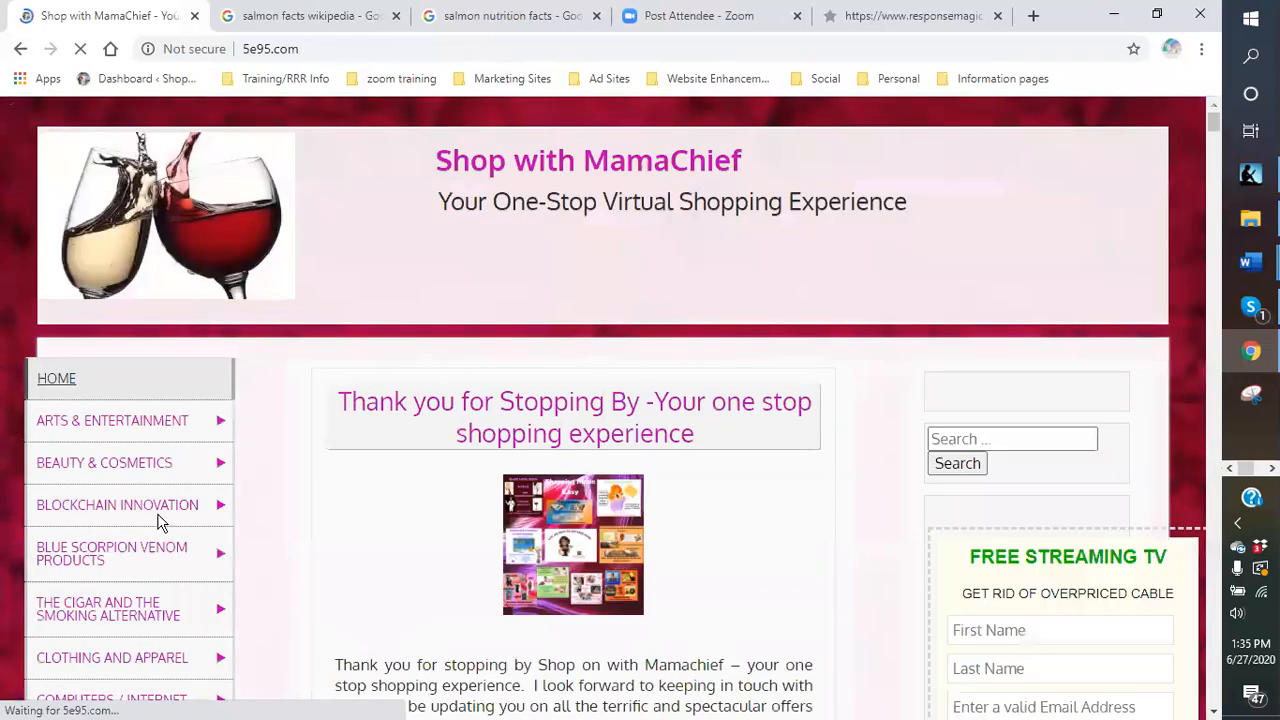
pyautogui.moveTo(134, 577)
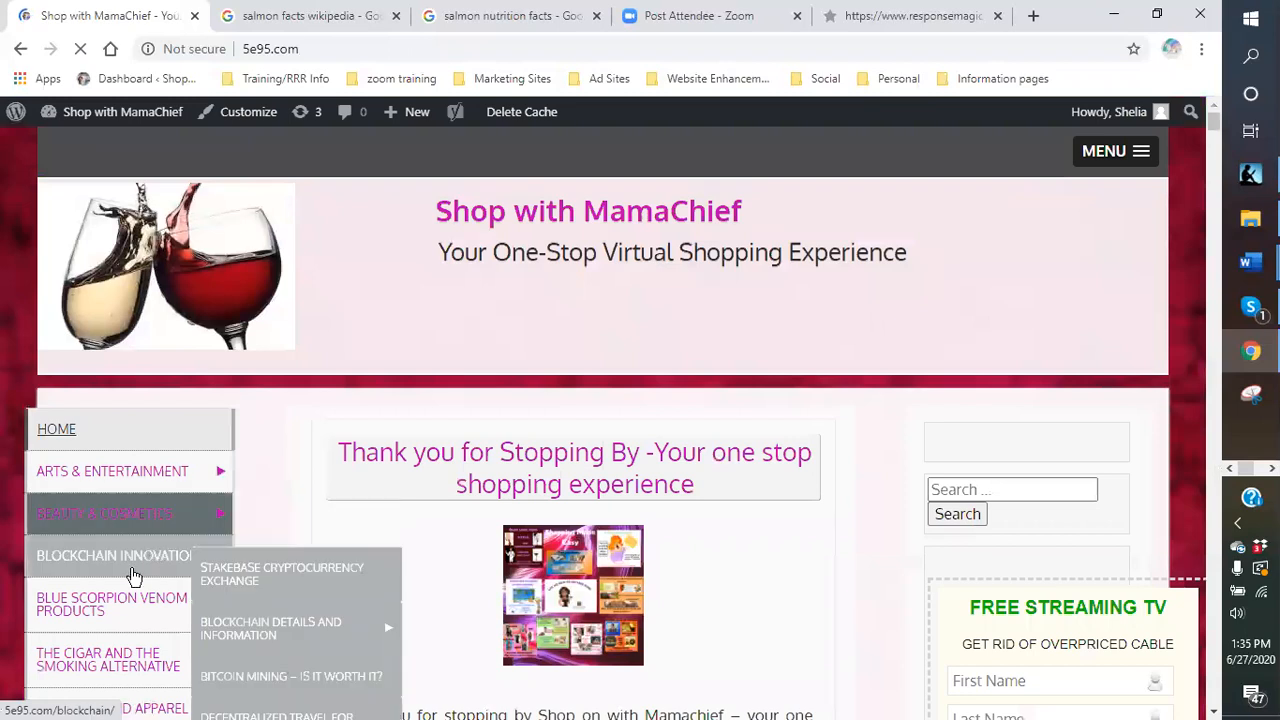
pyautogui.moveTo(117, 612)
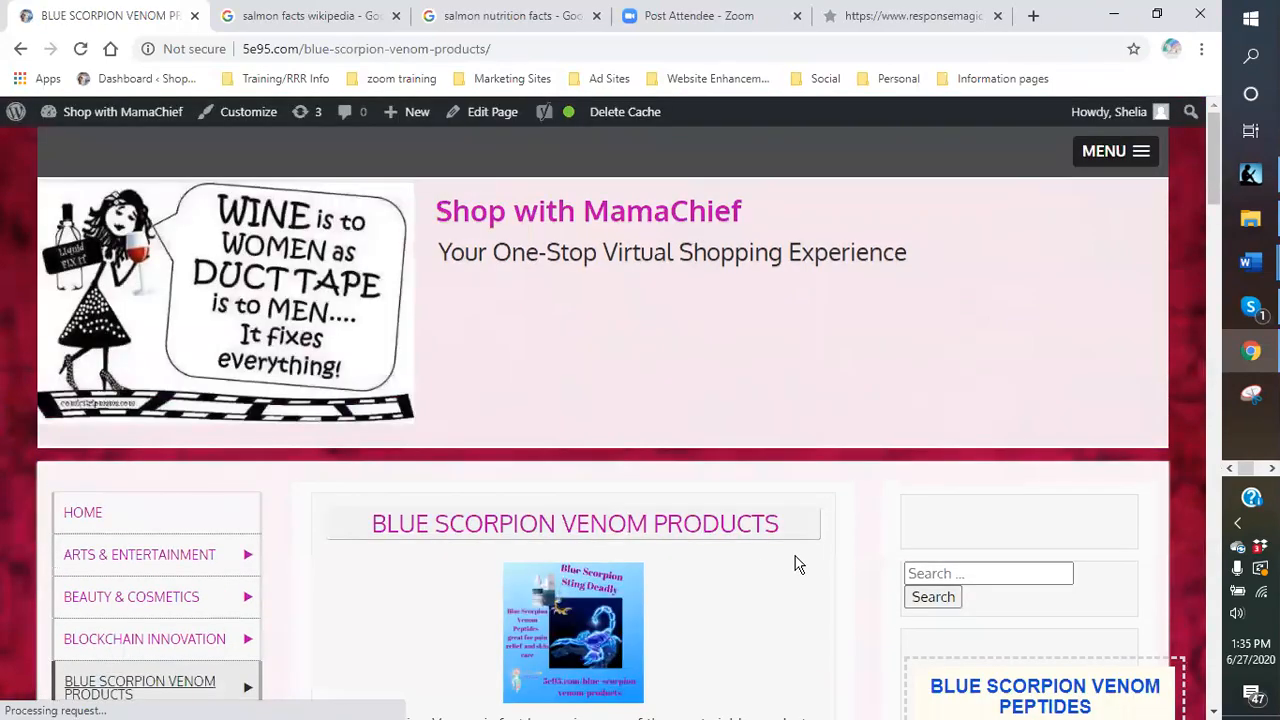
pyautogui.scroll(-2, 840, 418)
pyautogui.scroll(-6, 848, 420)
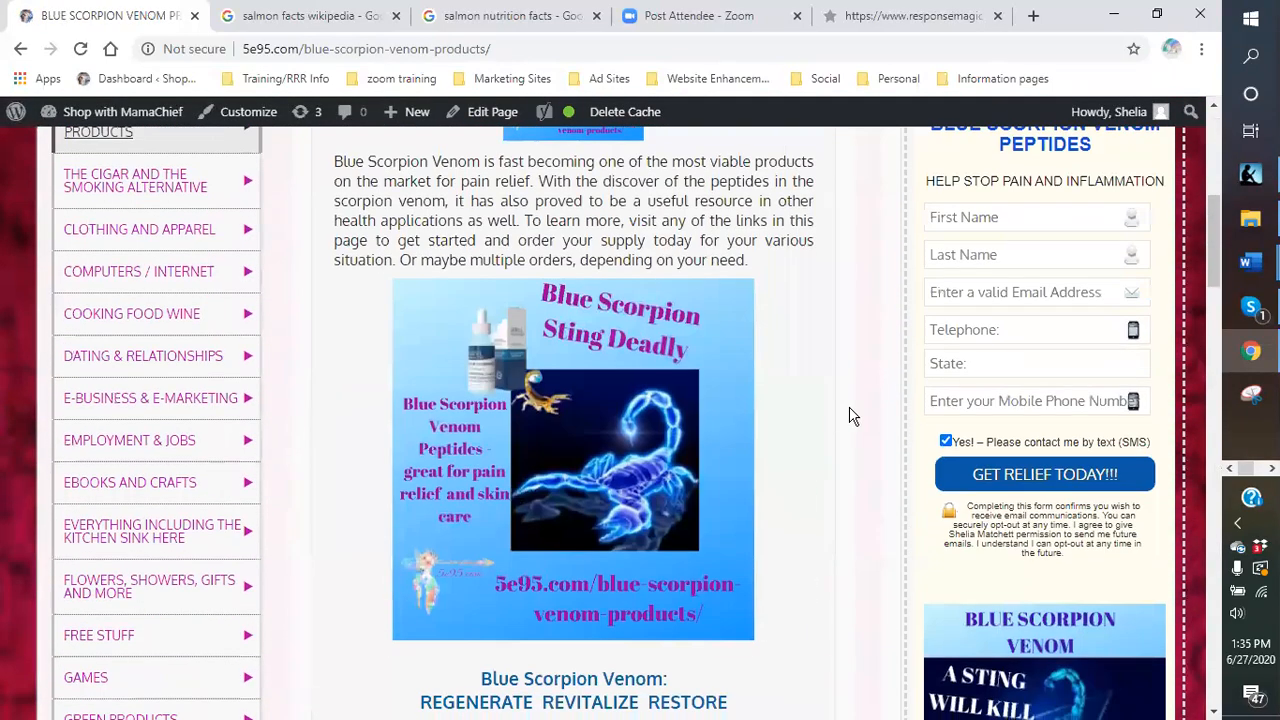
pyautogui.scroll(-5, 1004, 506)
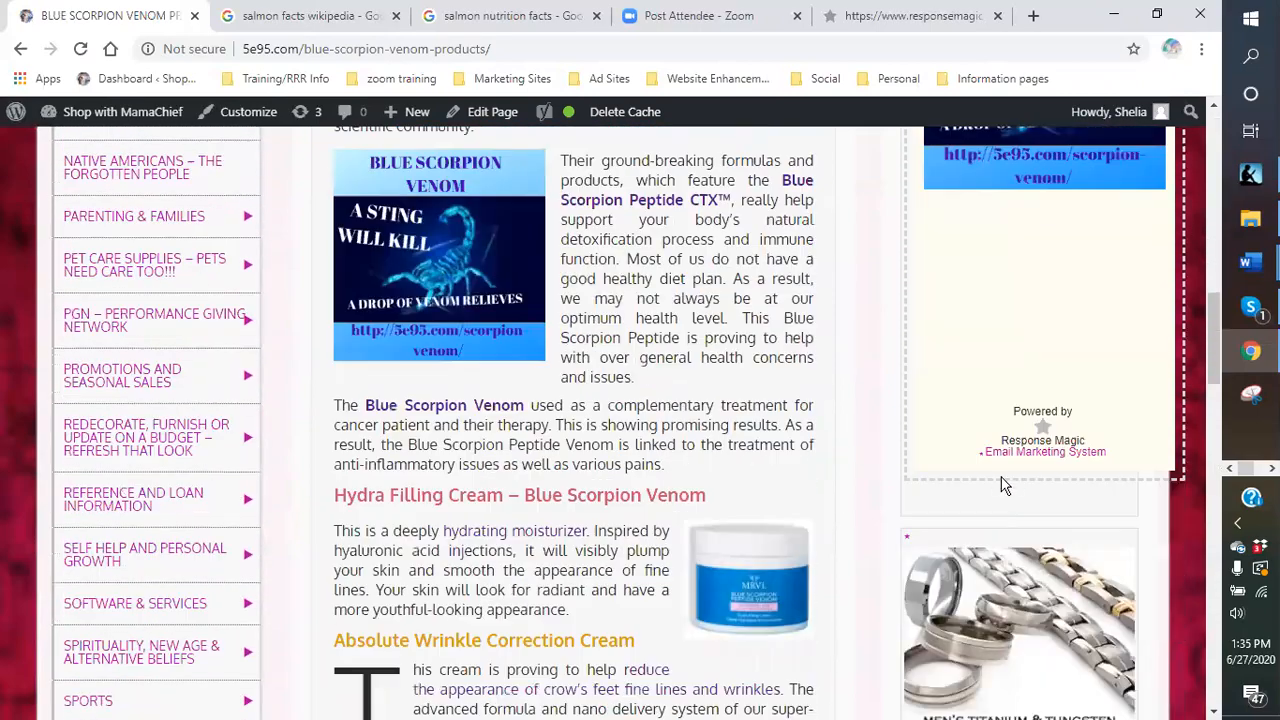
pyautogui.scroll(5, 1021, 363)
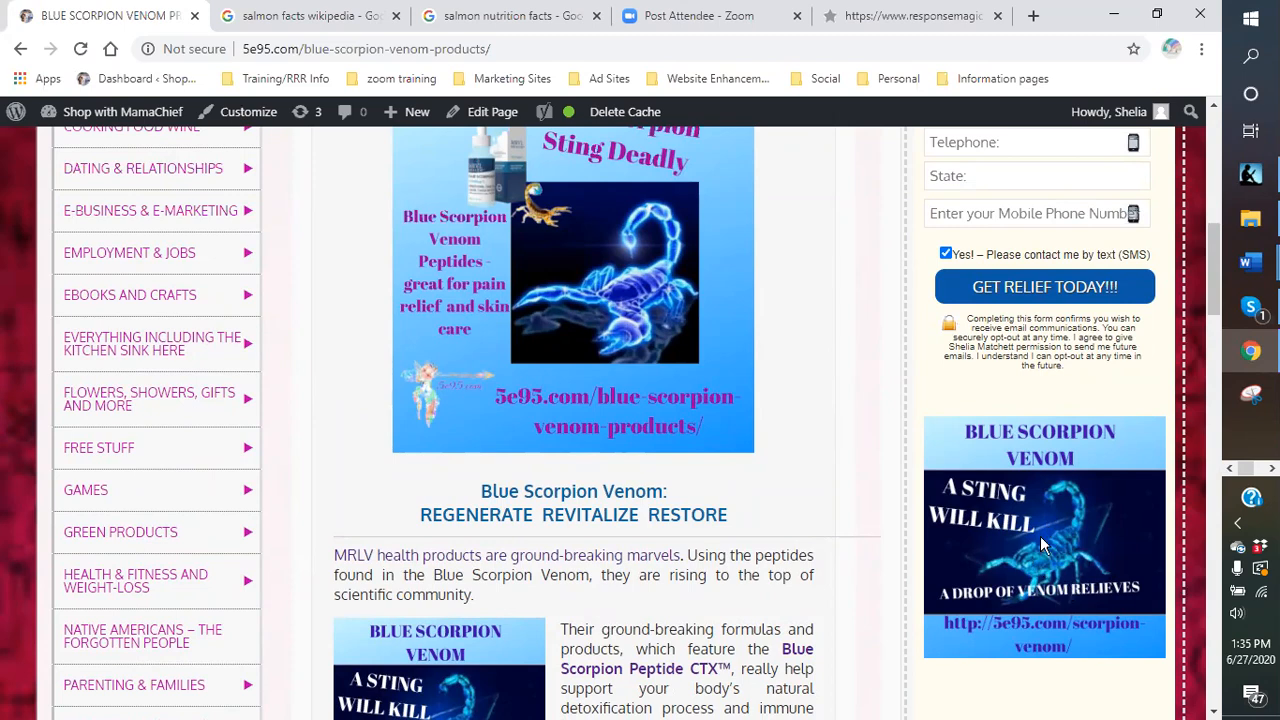
pyautogui.scroll(4, 1040, 543)
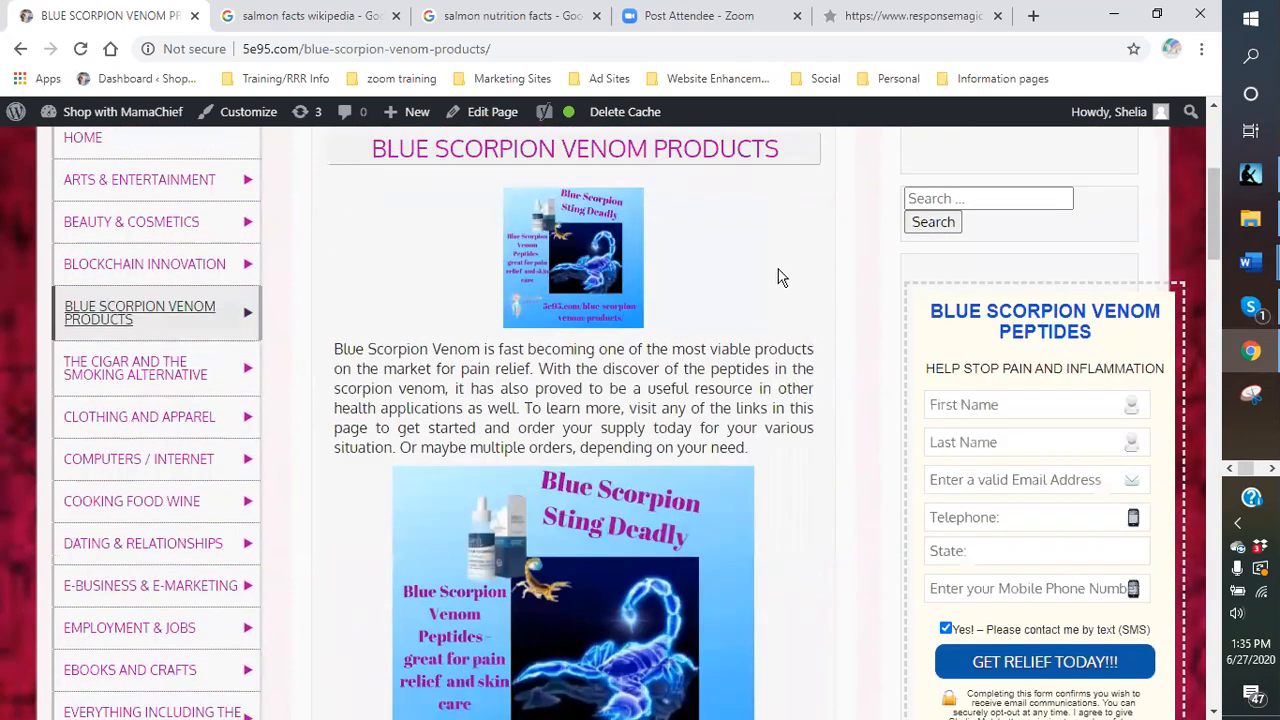
# In ResponseMagic's Customer Magnets list, get the widget code for row 20, BLUE SCORPION VENOM PEPTIDES.
pyautogui.click(900, 16)
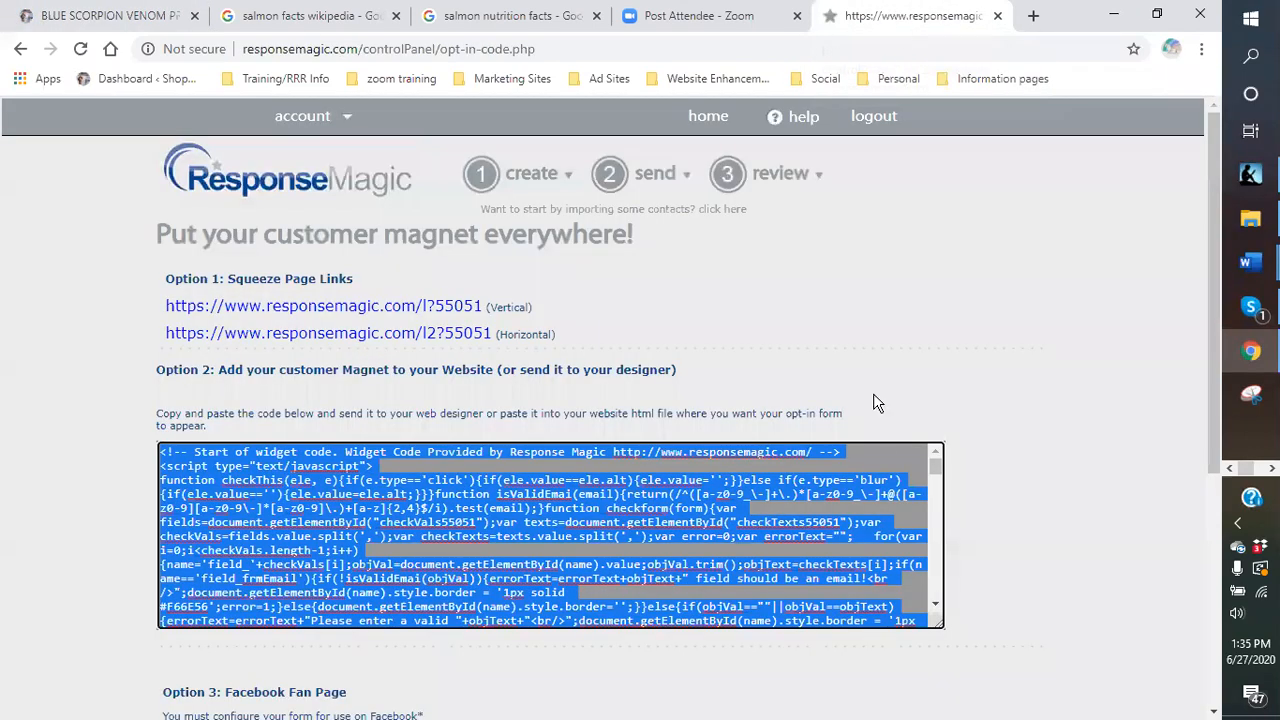
pyautogui.click(1006, 560)
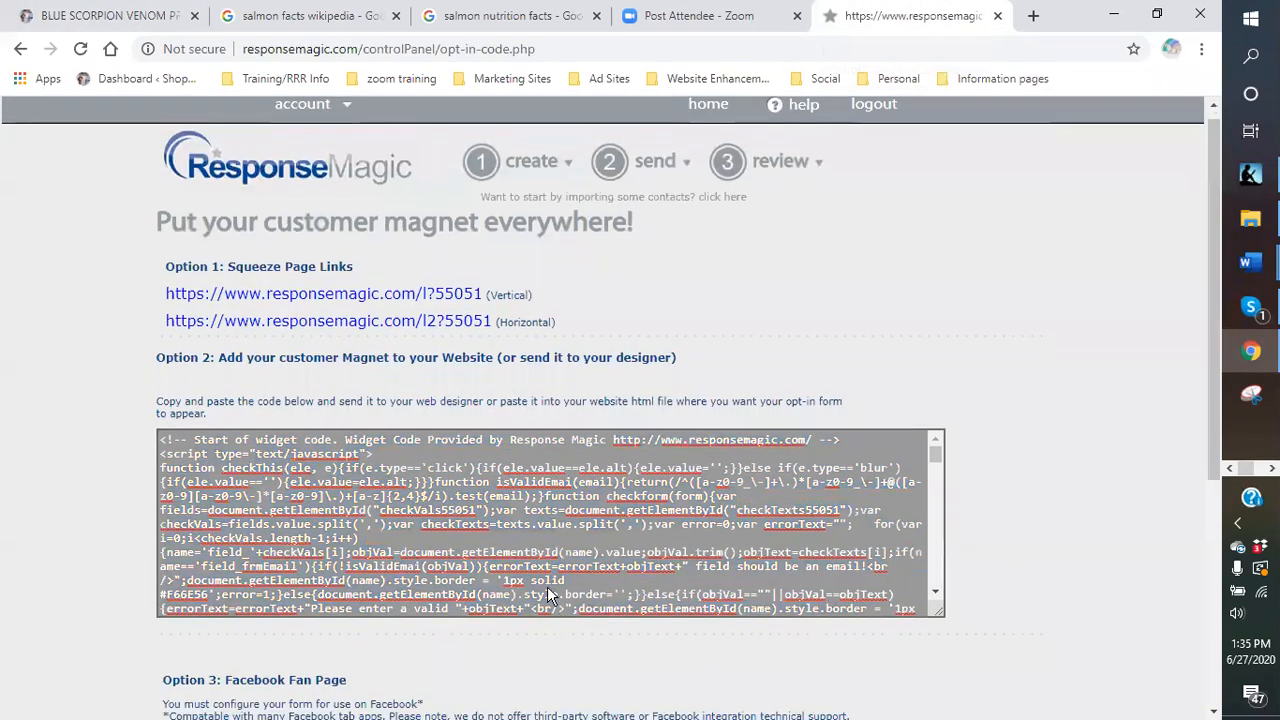
pyautogui.scroll(-2, 705, 670)
pyautogui.scroll(2, 814, 240)
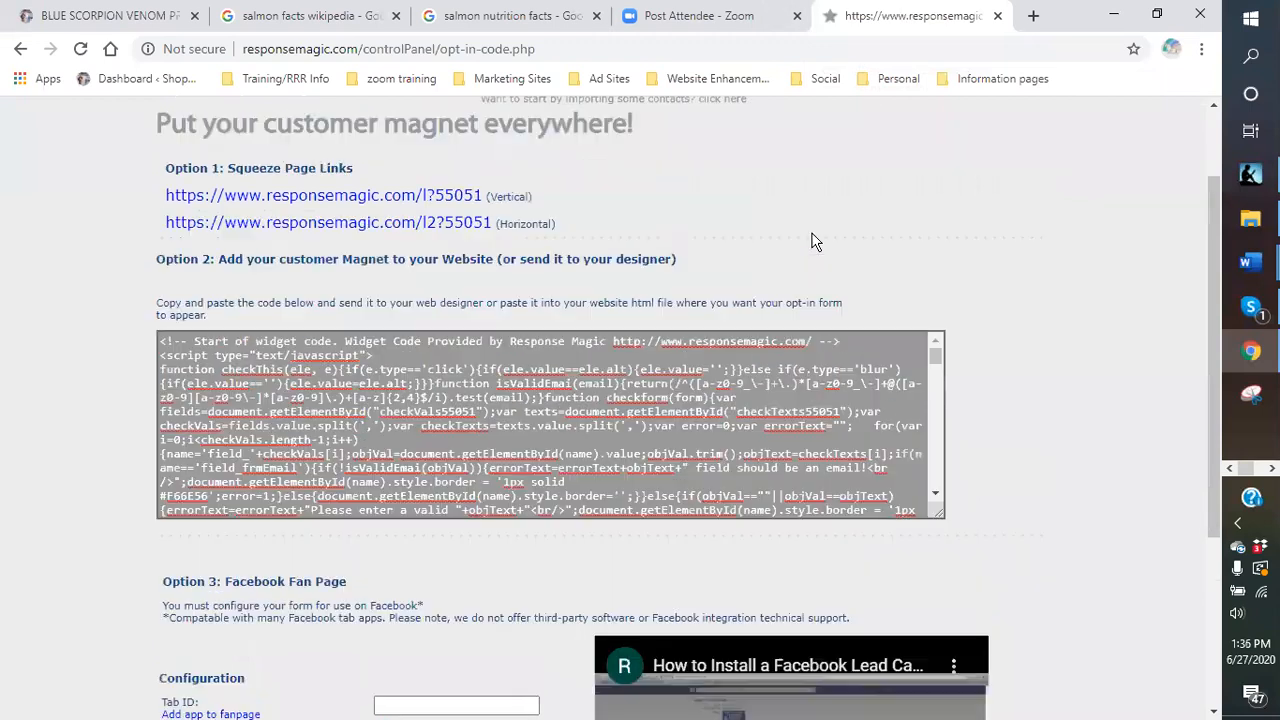
pyautogui.moveTo(820, 178)
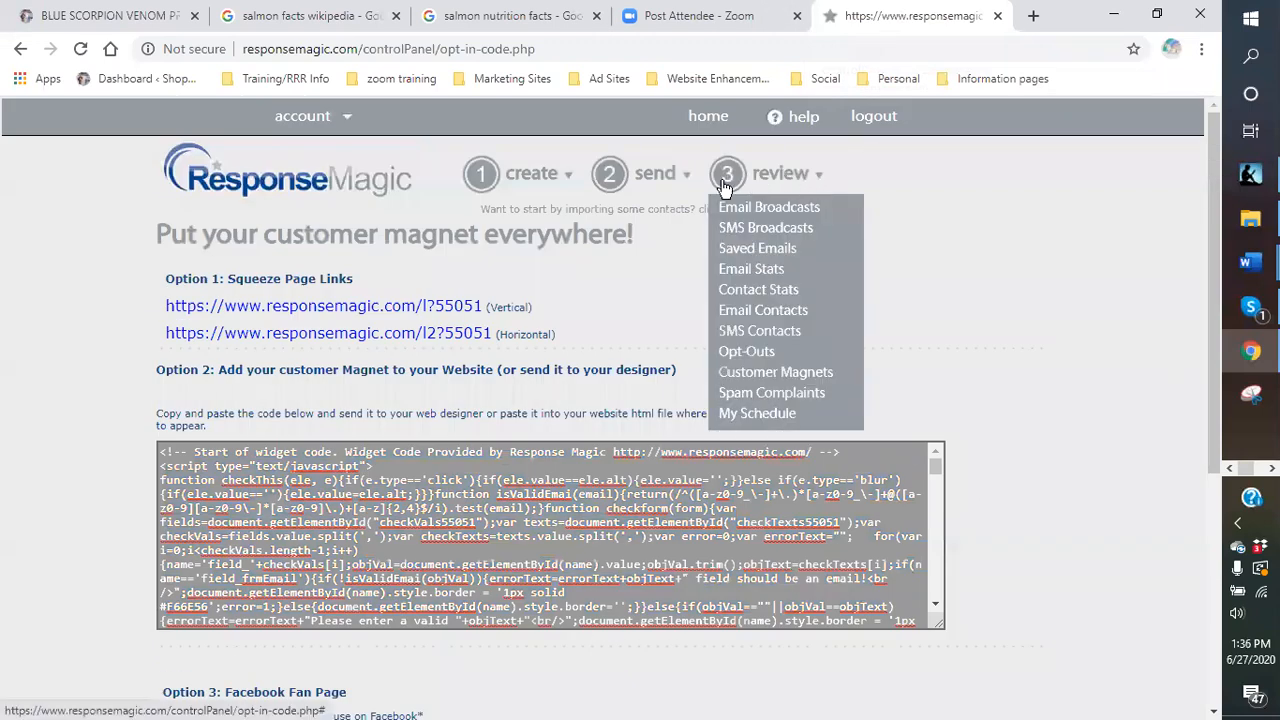
pyautogui.click(812, 381)
pyautogui.scroll(-1, 814, 350)
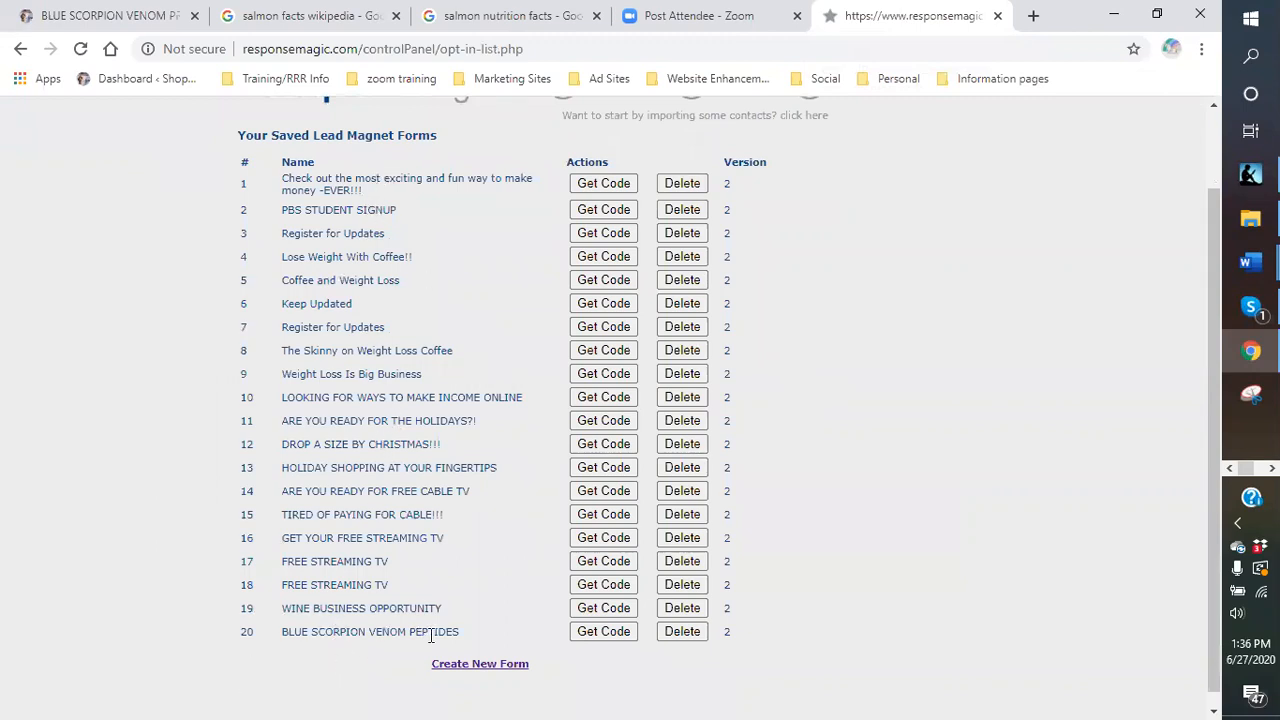
pyautogui.click(611, 633)
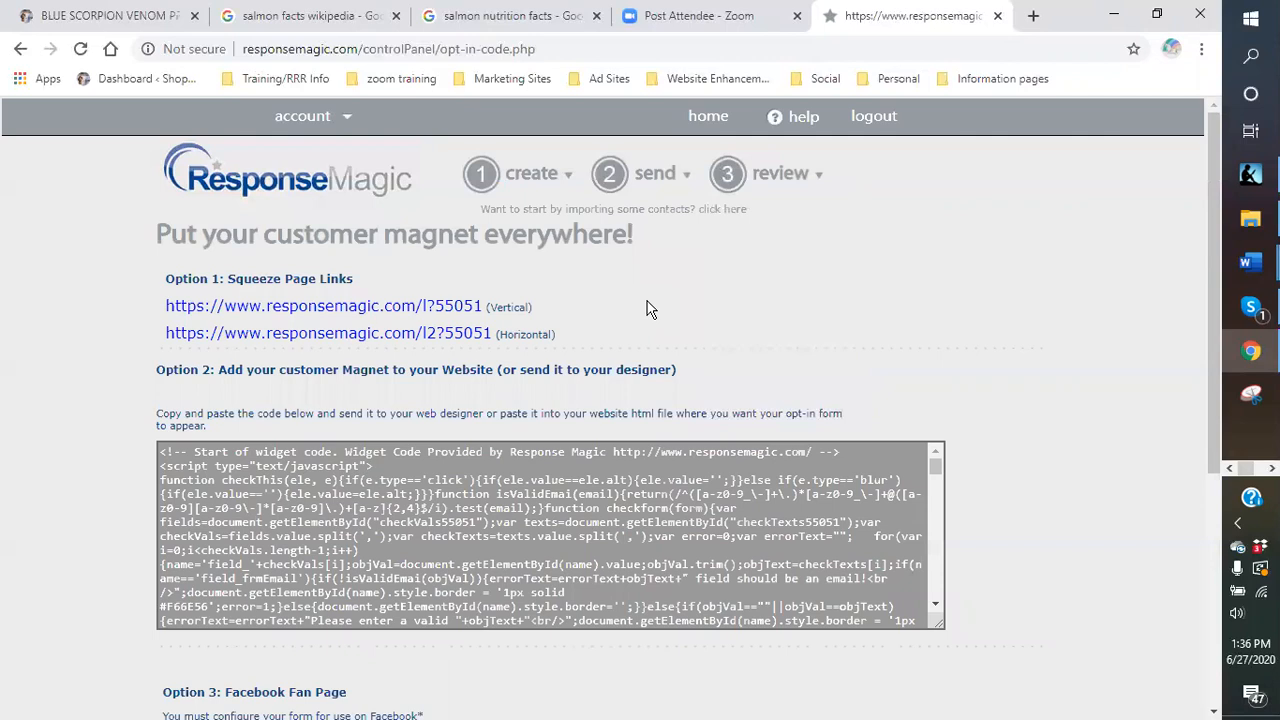
pyautogui.scroll(-1, 675, 313)
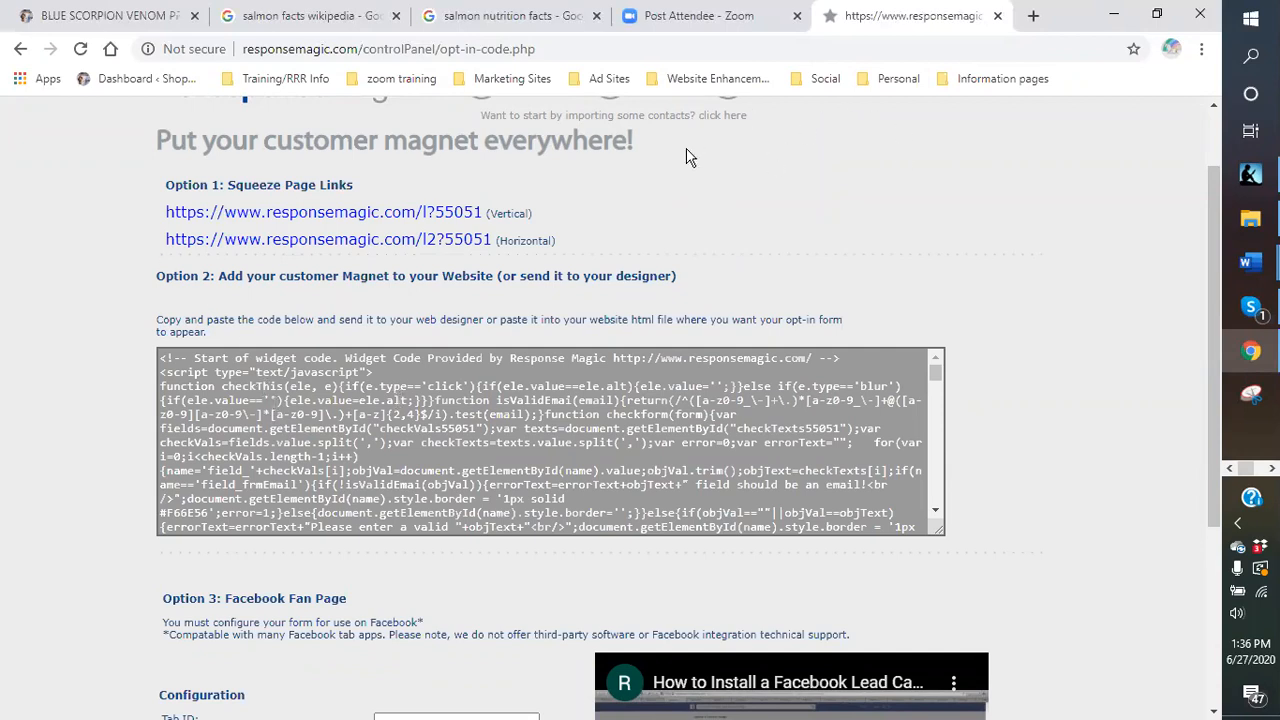
# Log out of ResponseMagic and log back in to reach the Get Started page for 'Shop on with mama chief'.
pyautogui.scroll(1, 722, 183)
pyautogui.moveTo(238, 140)
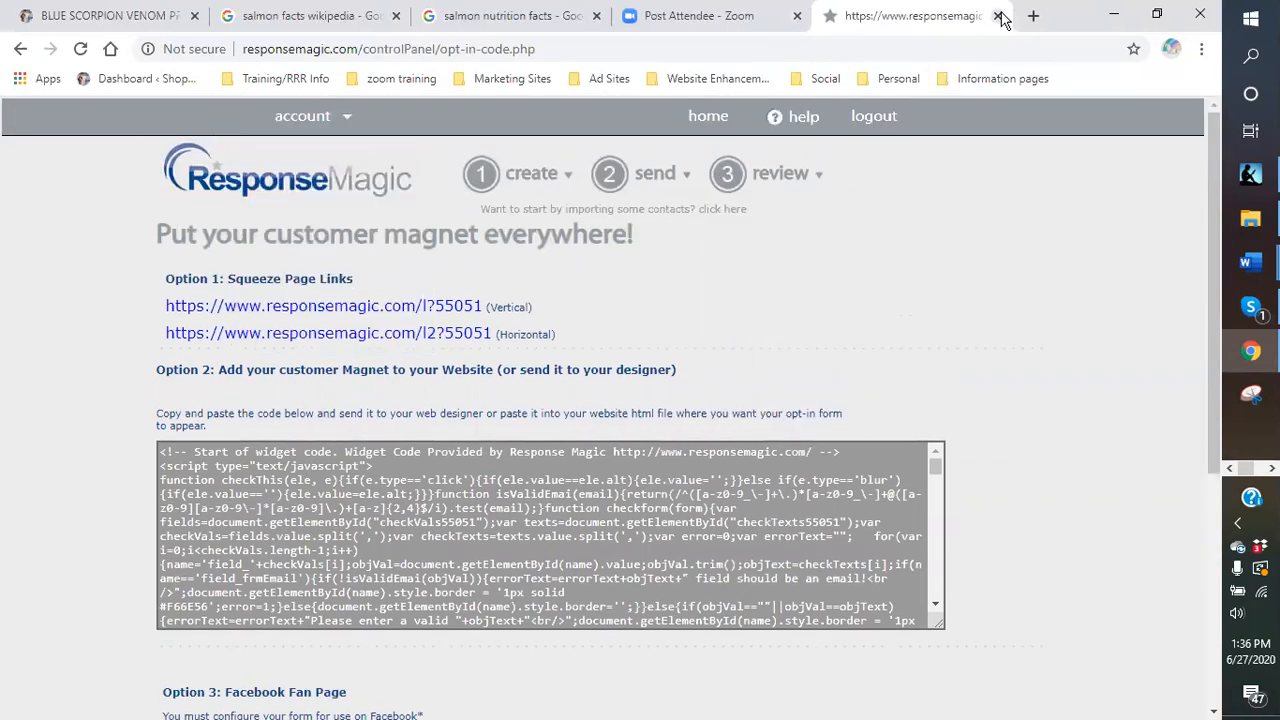
pyautogui.click(874, 118)
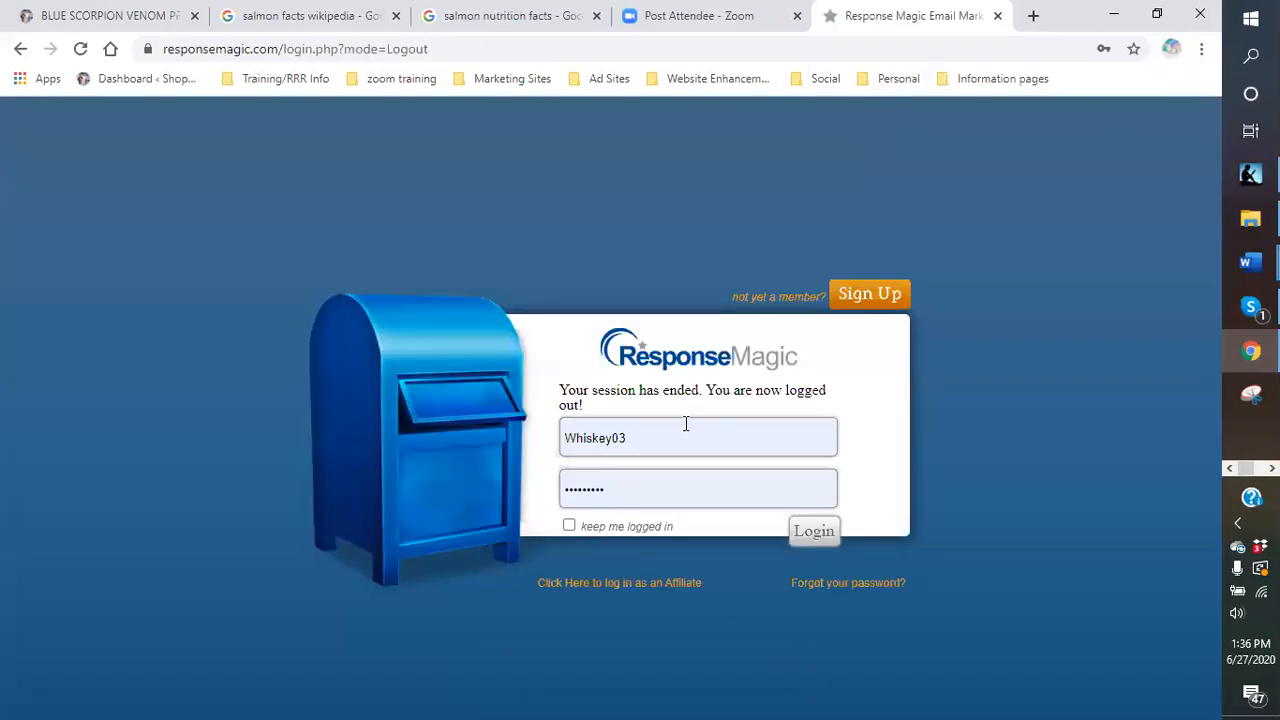
pyautogui.click(819, 536)
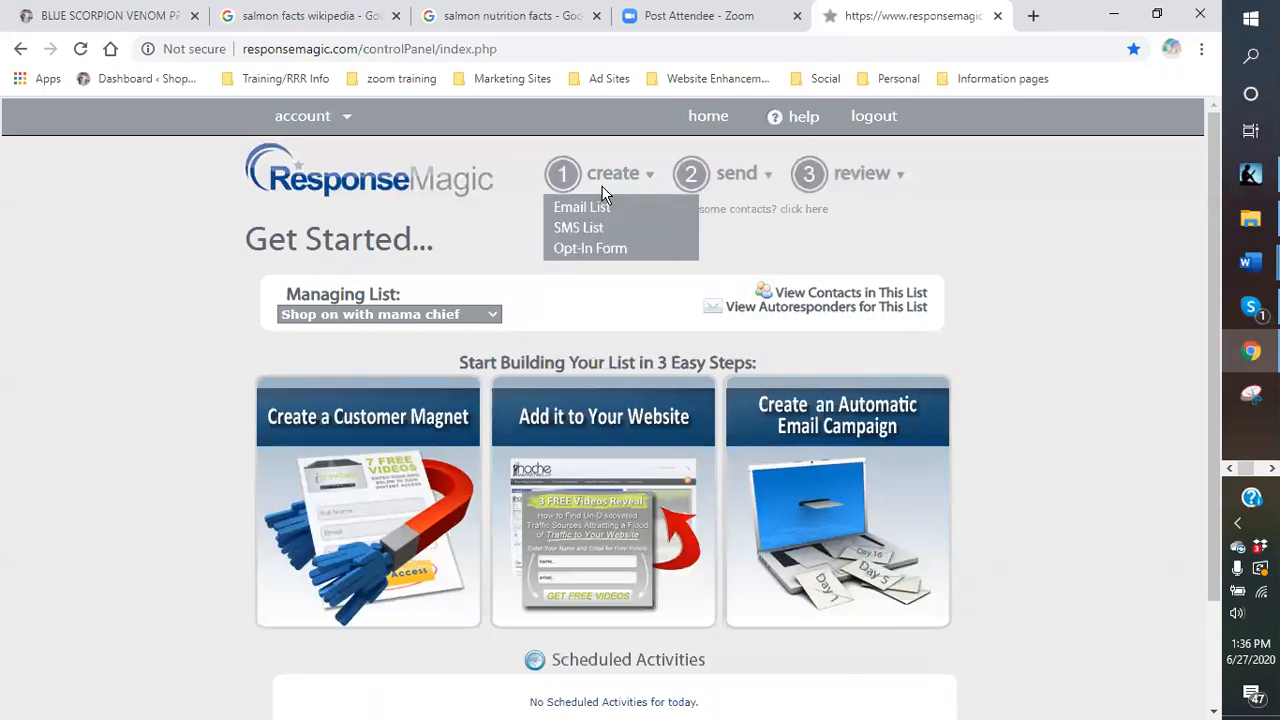
pyautogui.moveTo(877, 182)
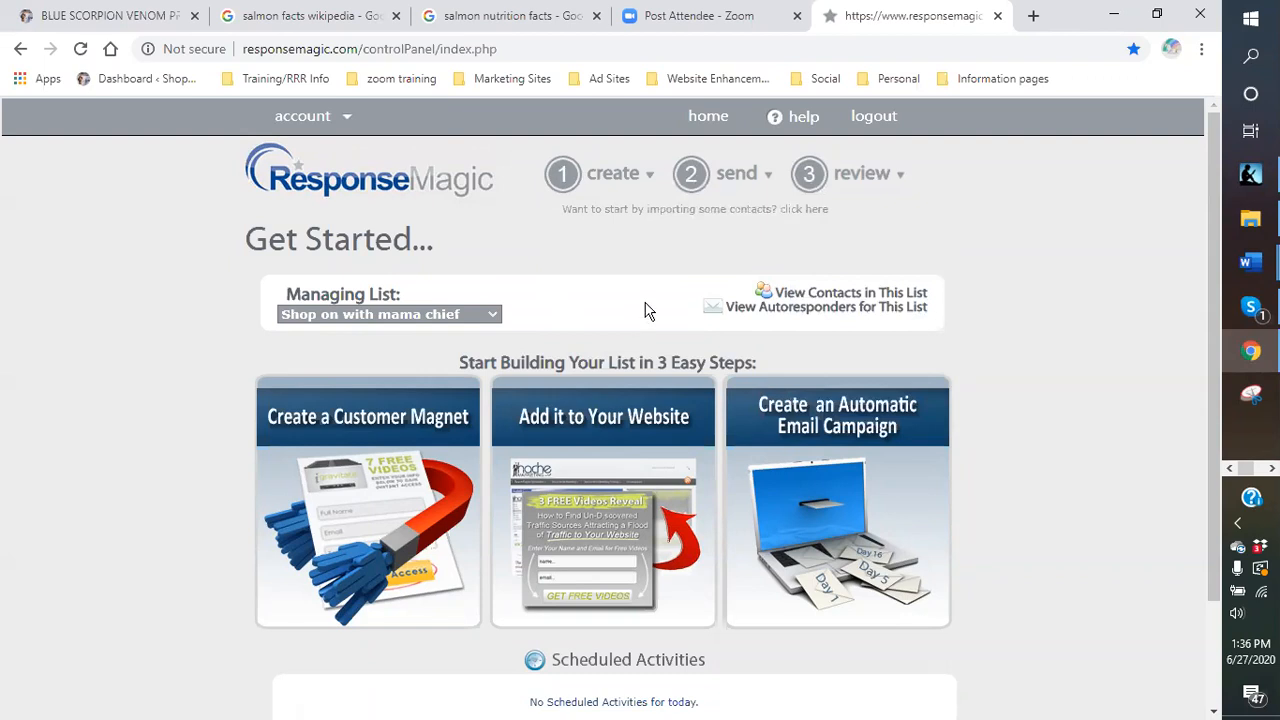
pyautogui.scroll(-2, 700, 320)
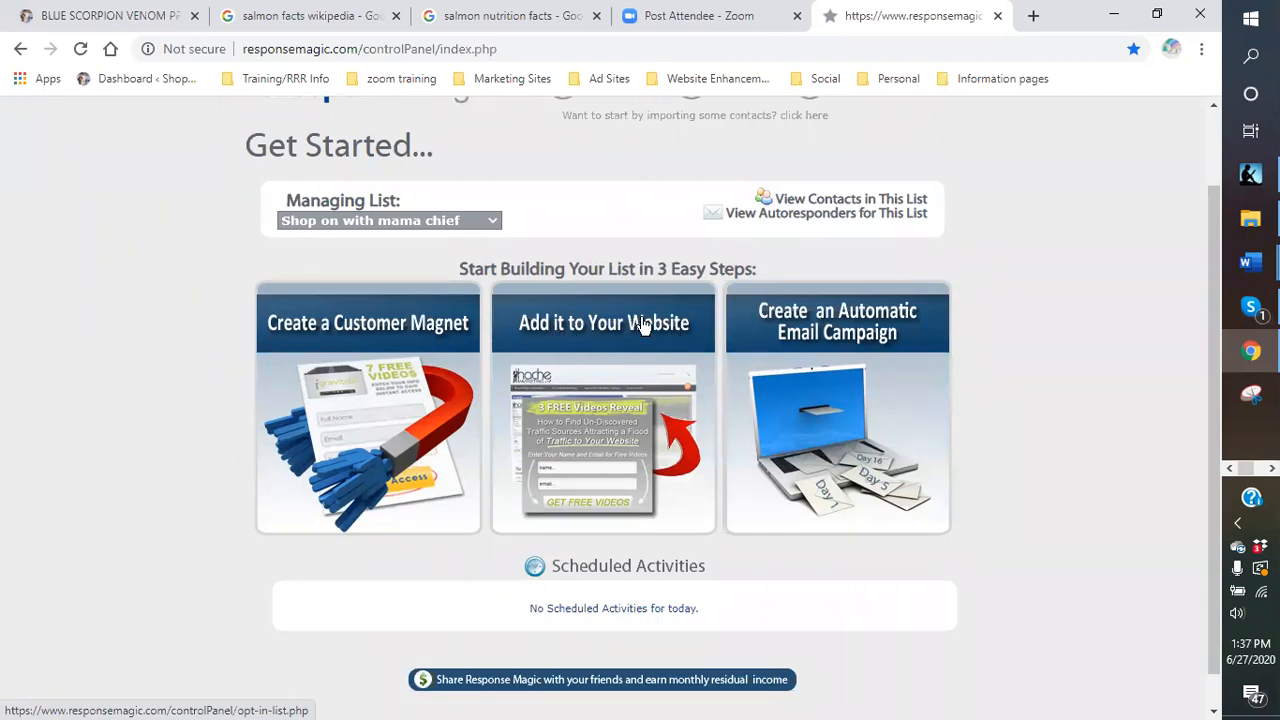
# Open the automatic email campaign and start a new plain-text message.
pyautogui.click(830, 323)
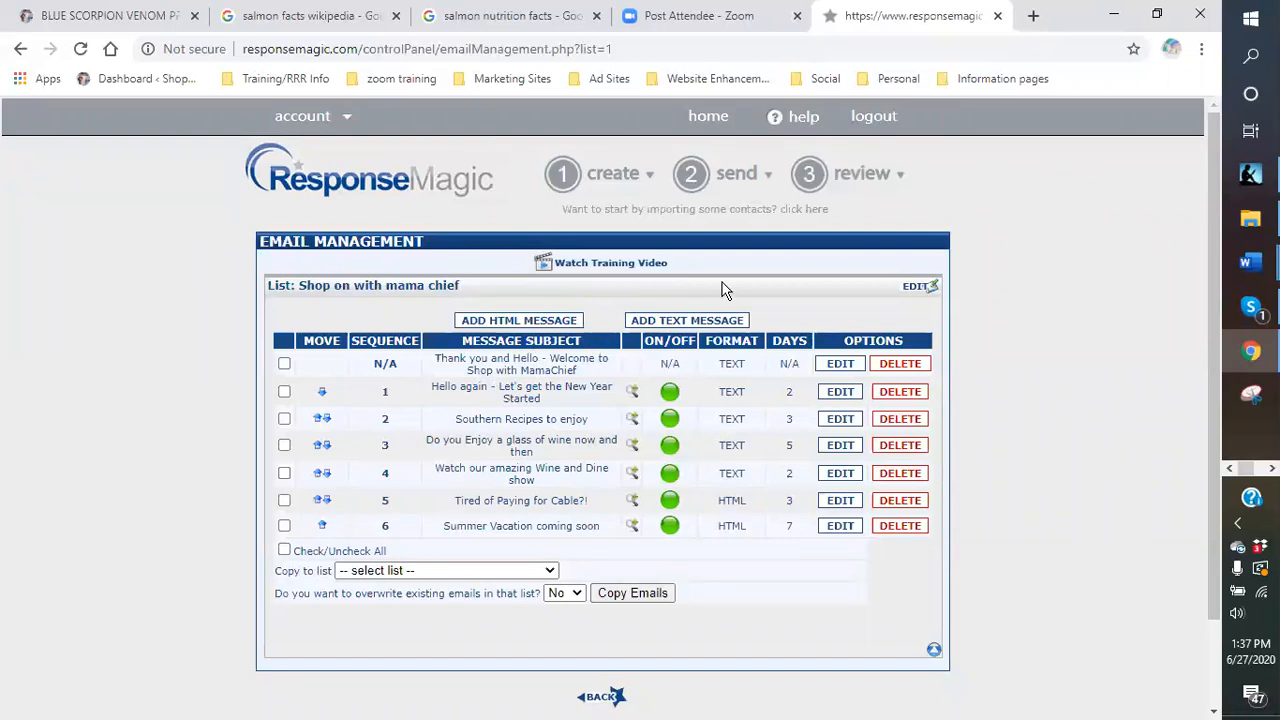
pyautogui.scroll(-1, 725, 290)
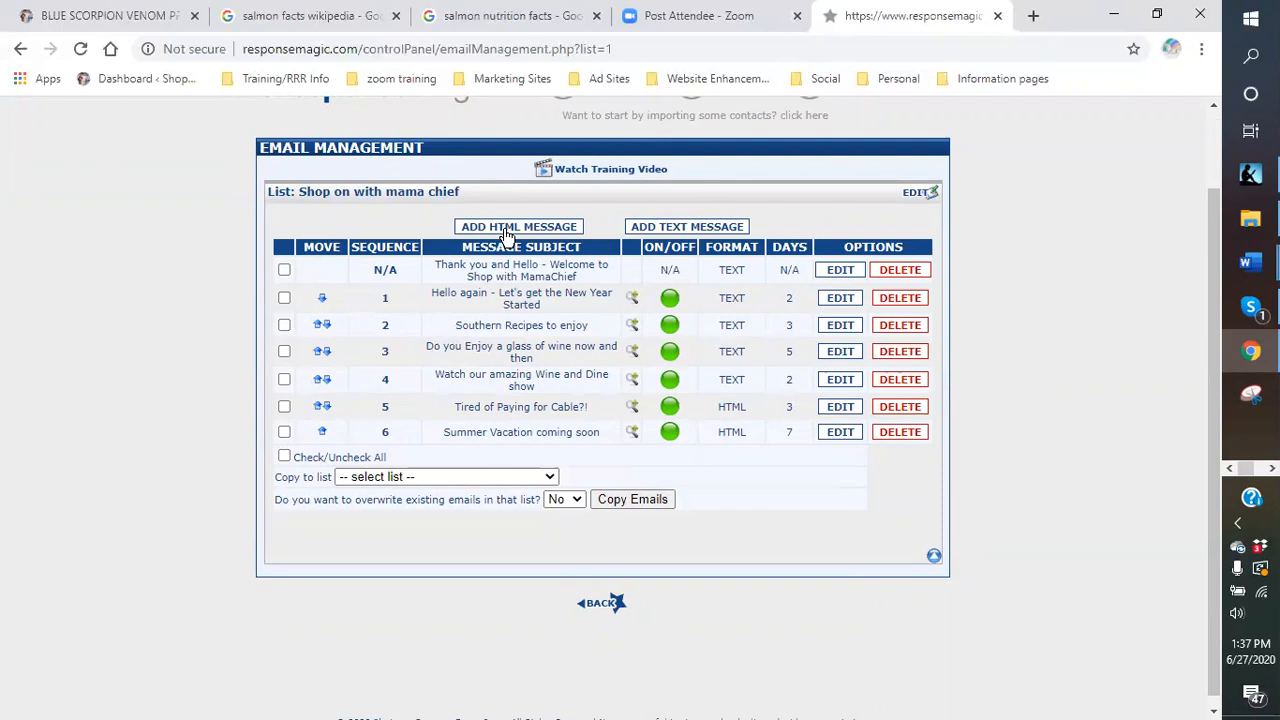
pyautogui.click(679, 230)
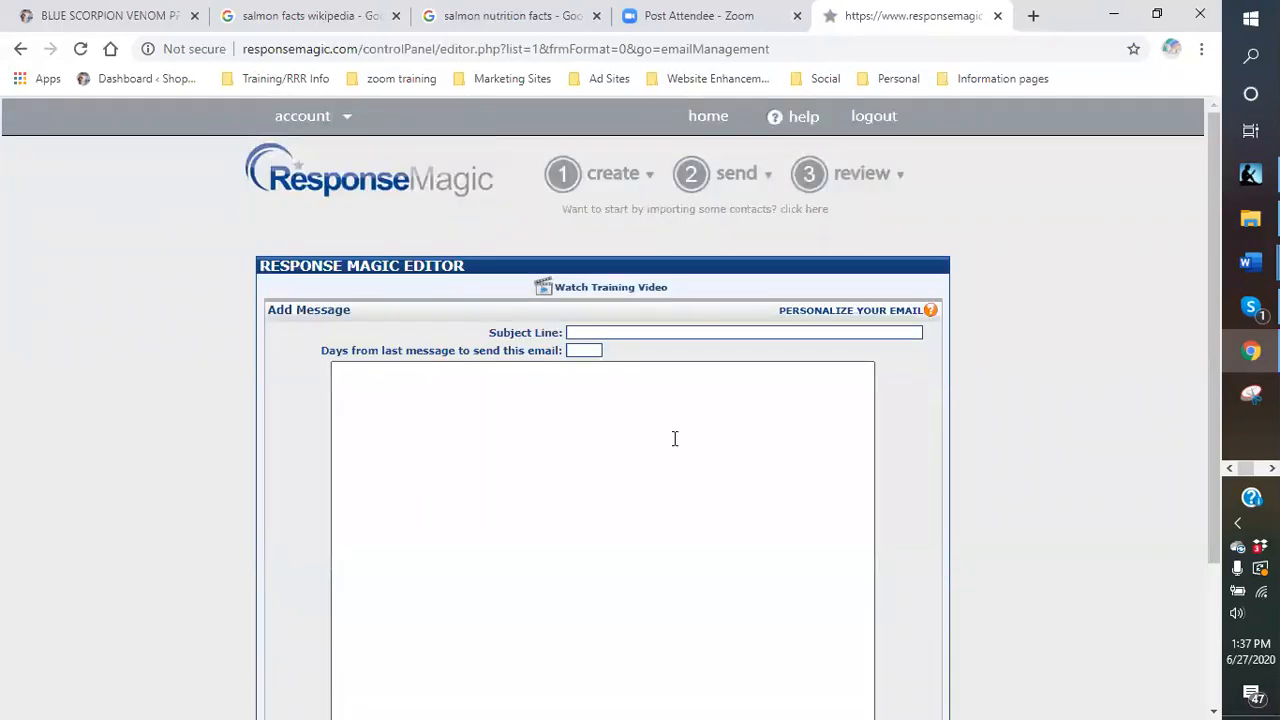
# Close the empty text message, confirming the save prompt and dismissing the missing-subject warning.
pyautogui.scroll(-3, 675, 438)
pyautogui.scroll(2, 665, 438)
pyautogui.scroll(-1, 660, 438)
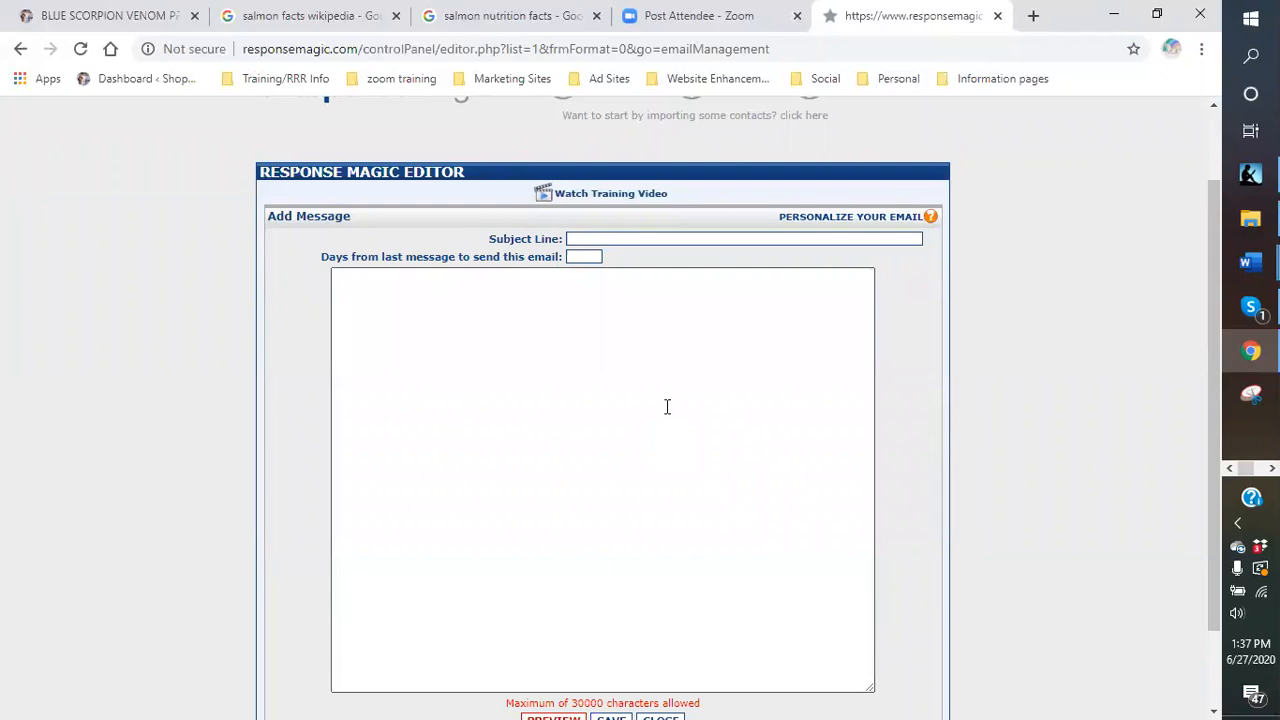
pyautogui.scroll(-1, 631, 577)
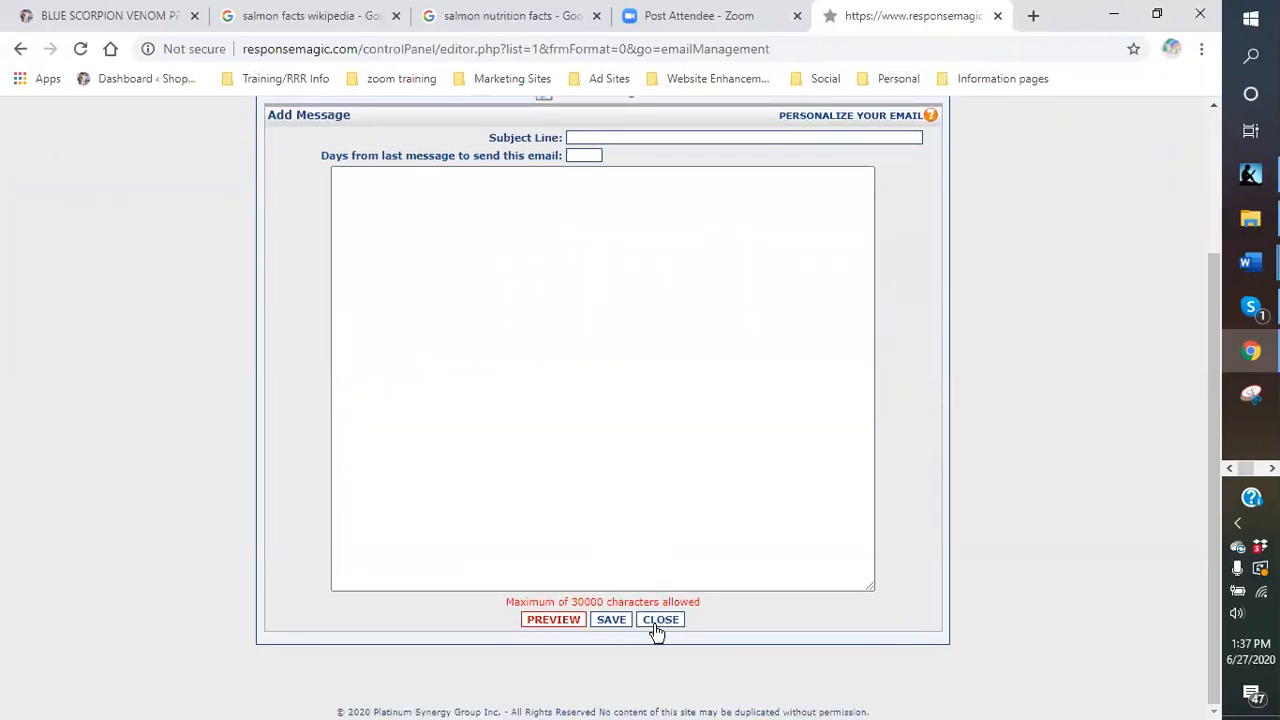
pyautogui.click(672, 621)
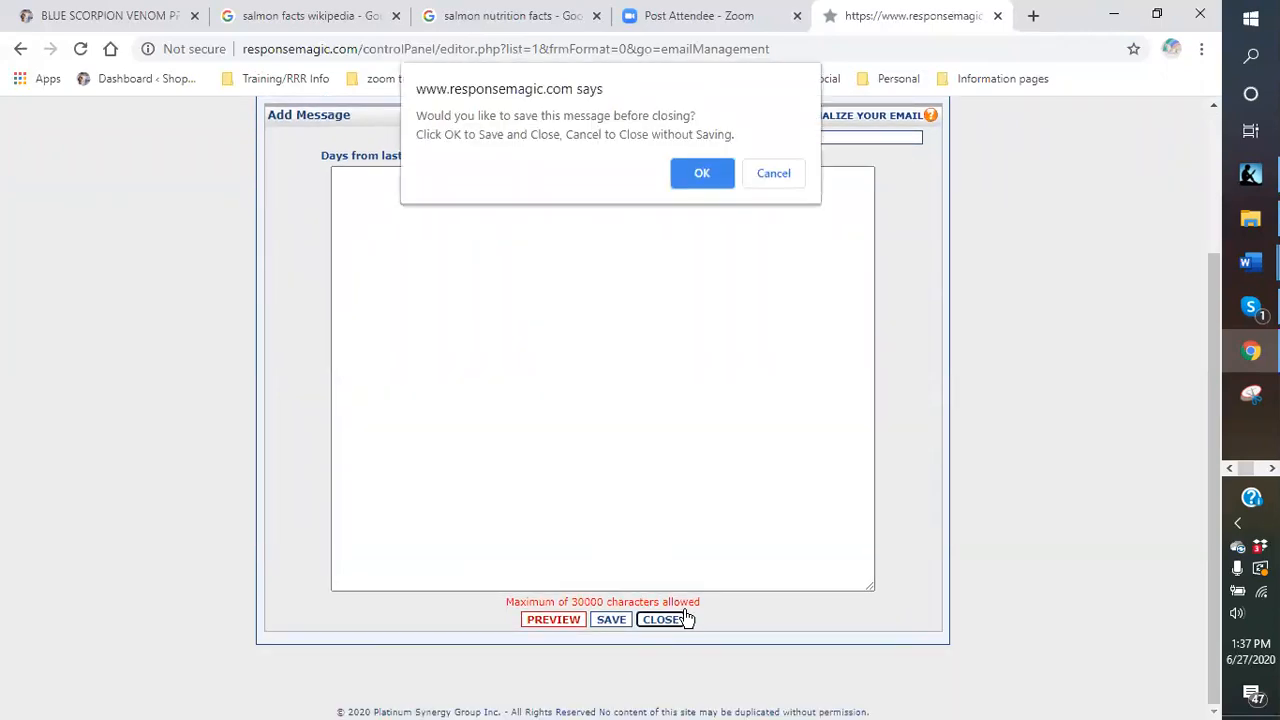
pyautogui.click(702, 173)
pyautogui.click(768, 149)
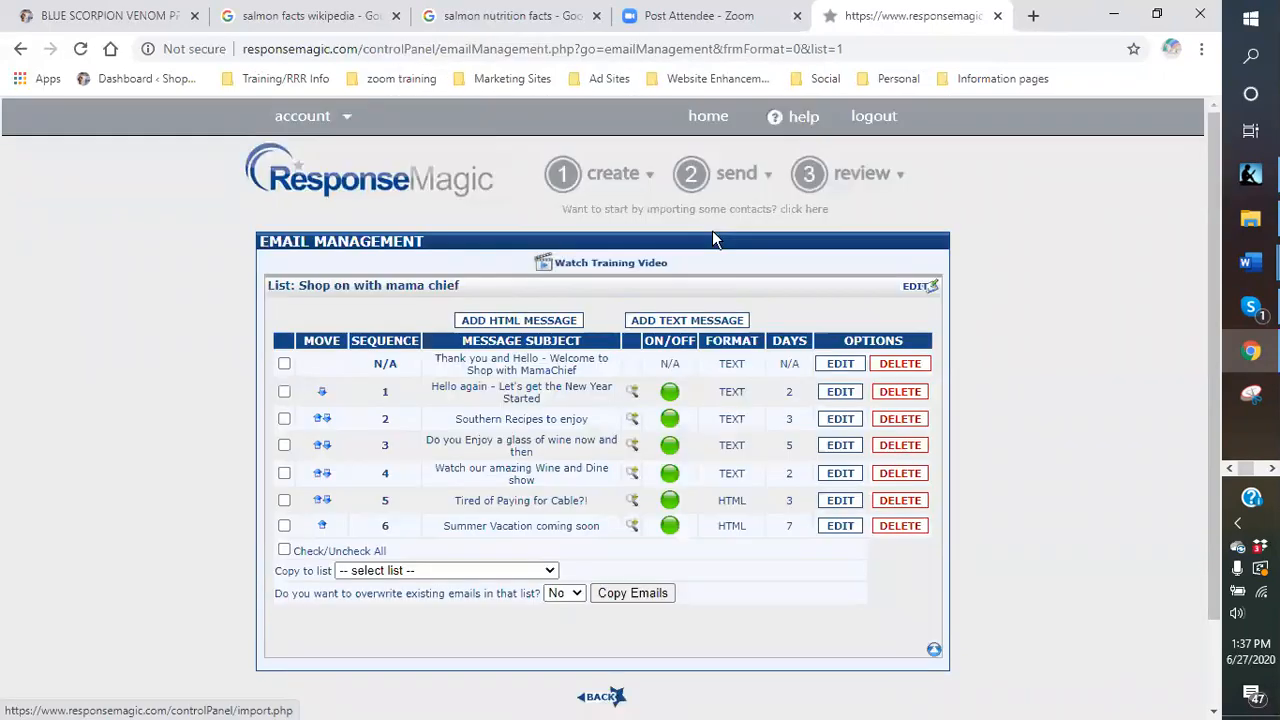
# Start a new HTML message with the ~~firstname~~ greeting placeholder.
pyautogui.click(514, 321)
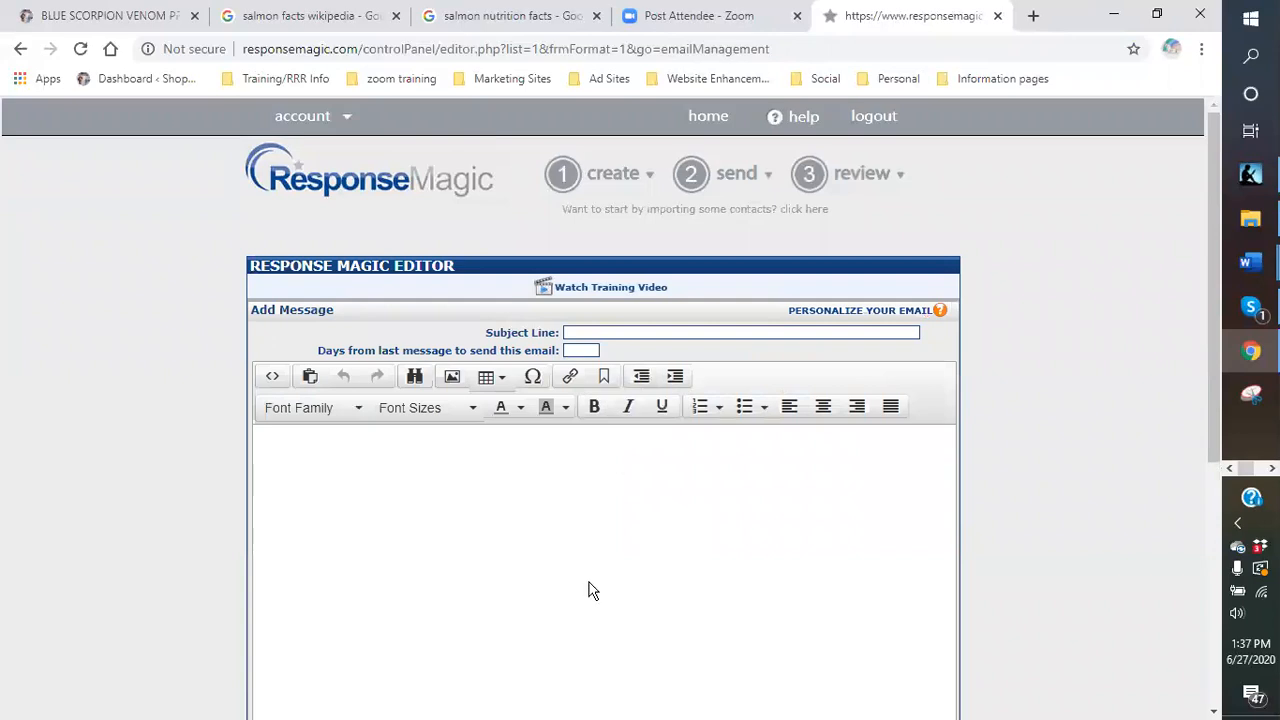
pyautogui.scroll(-1, 520, 543)
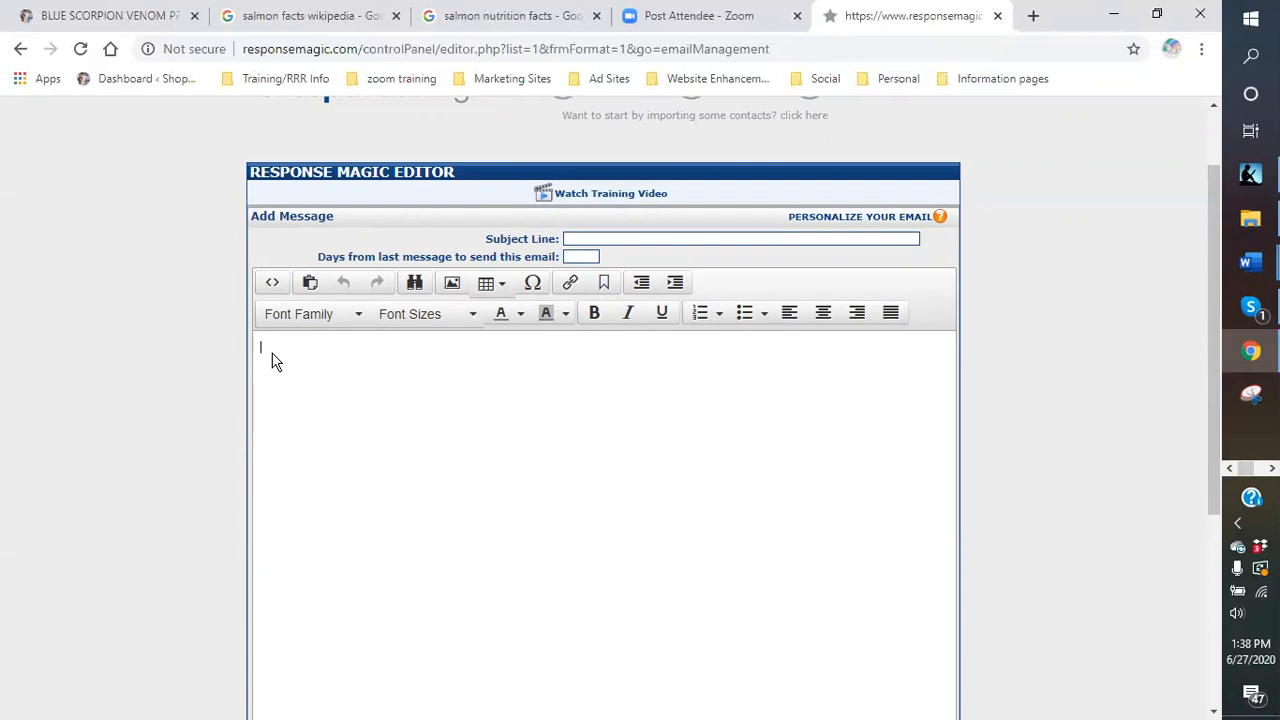
pyautogui.write('~FIRS')
pyautogui.press('BackSpace')
pyautogui.press('BackSpace')
pyautogui.press('BackSpace')
pyautogui.press('BackSpace')
pyautogui.write('firstname~~~')
pyautogui.press('BackSpace')
# Add a paragraph thanking readers for registering and announcing an amazing new product.
pyautogui.press('Return')
pyautogui.write('Thank you for registering for')
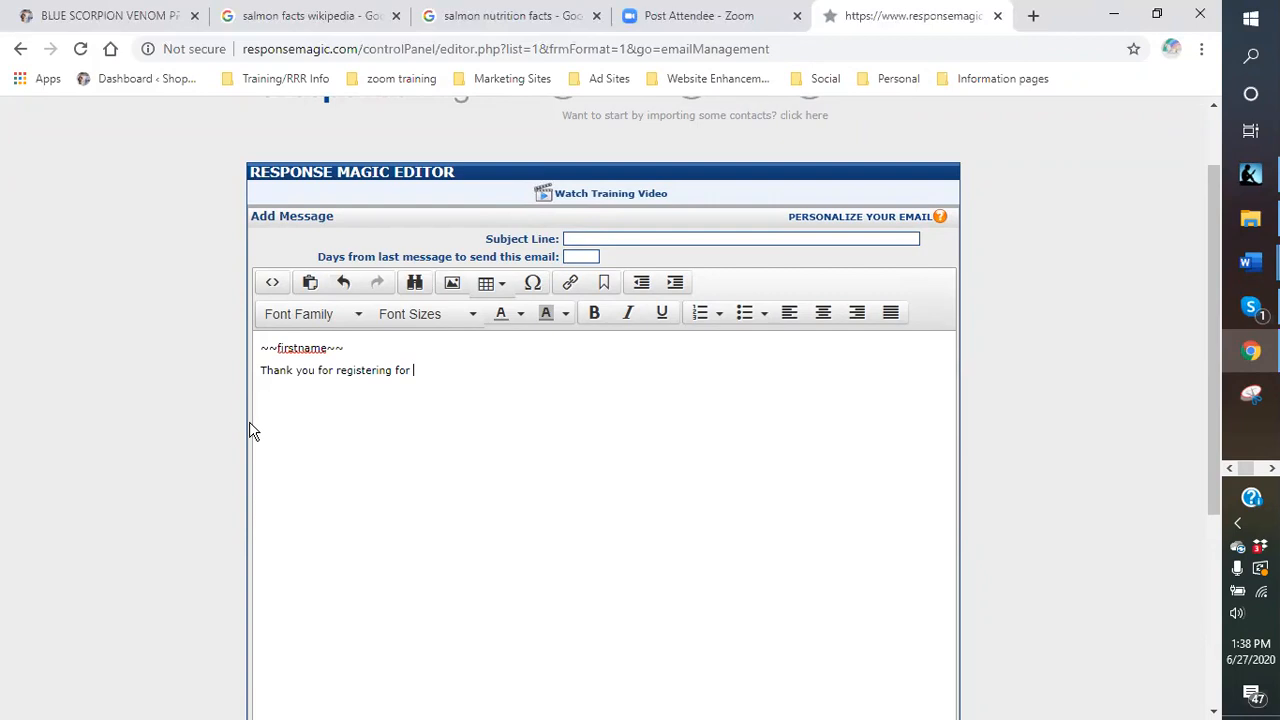
pyautogui.write(' email updates.  This month we have ')
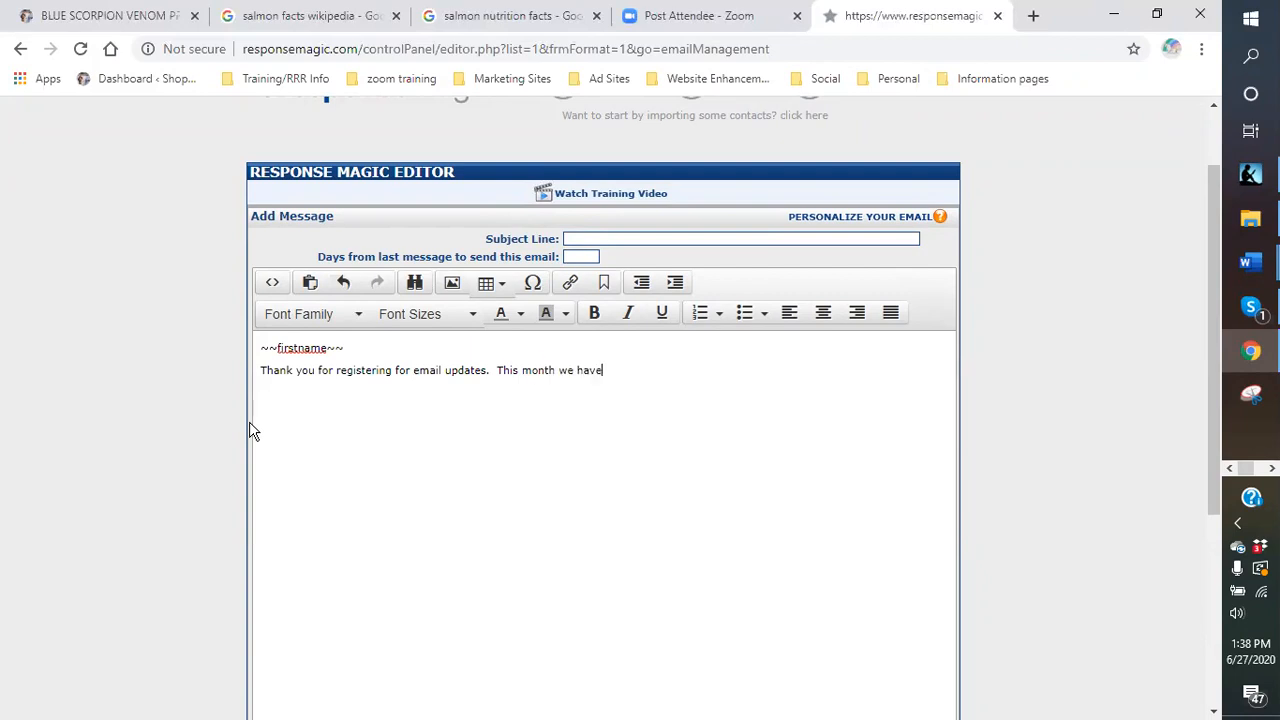
pyautogui.write('quite a lot of things to show you.')
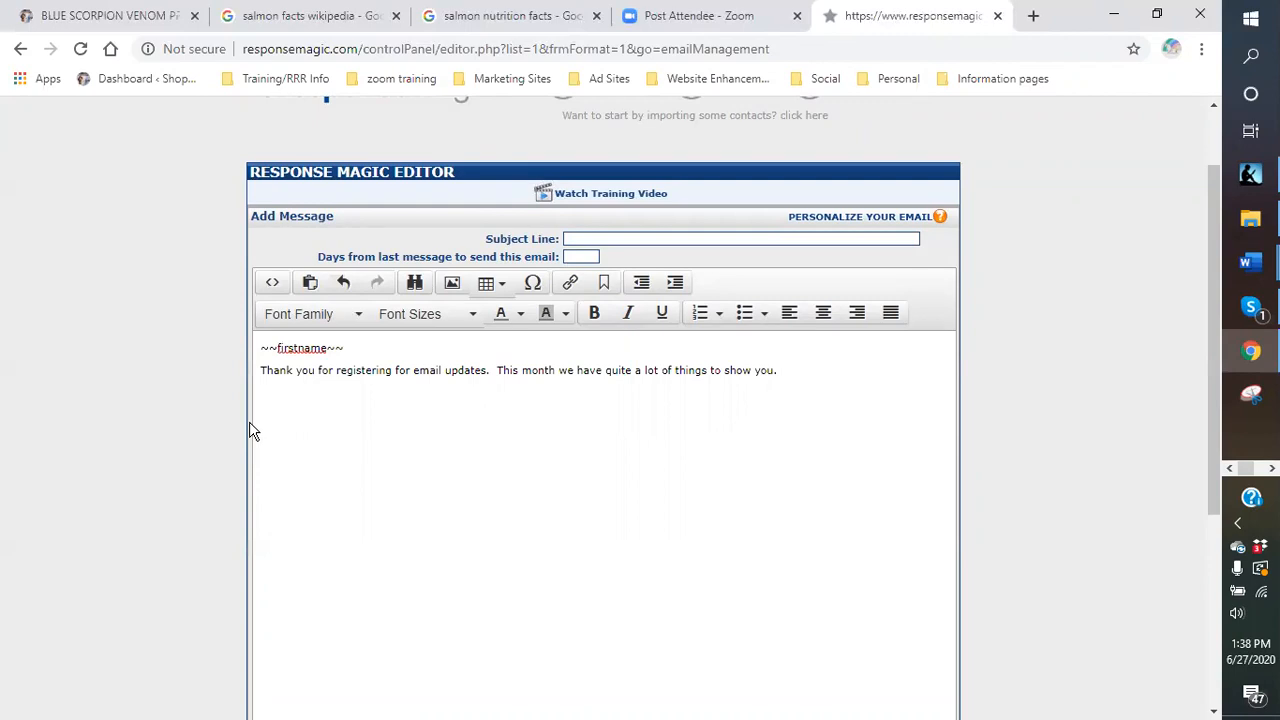
pyautogui.write('One of the tmost amazing products ')
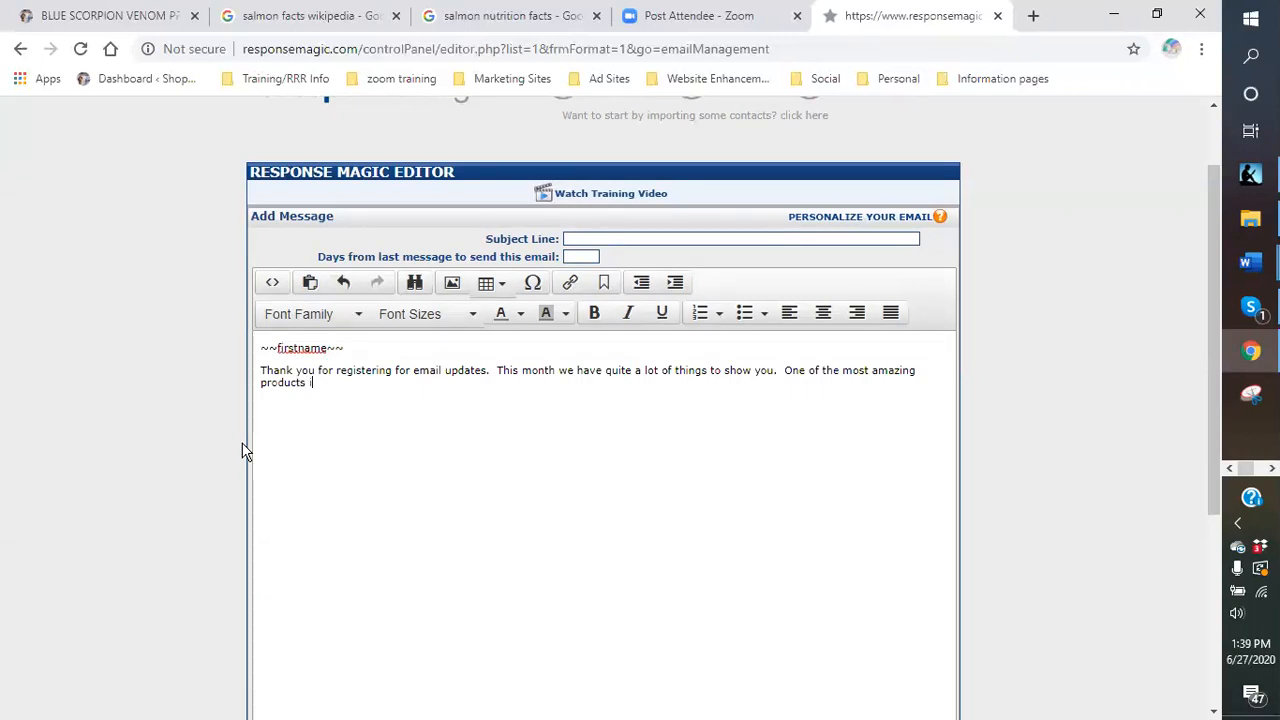
pyautogui.write('I have come across is now available to t')
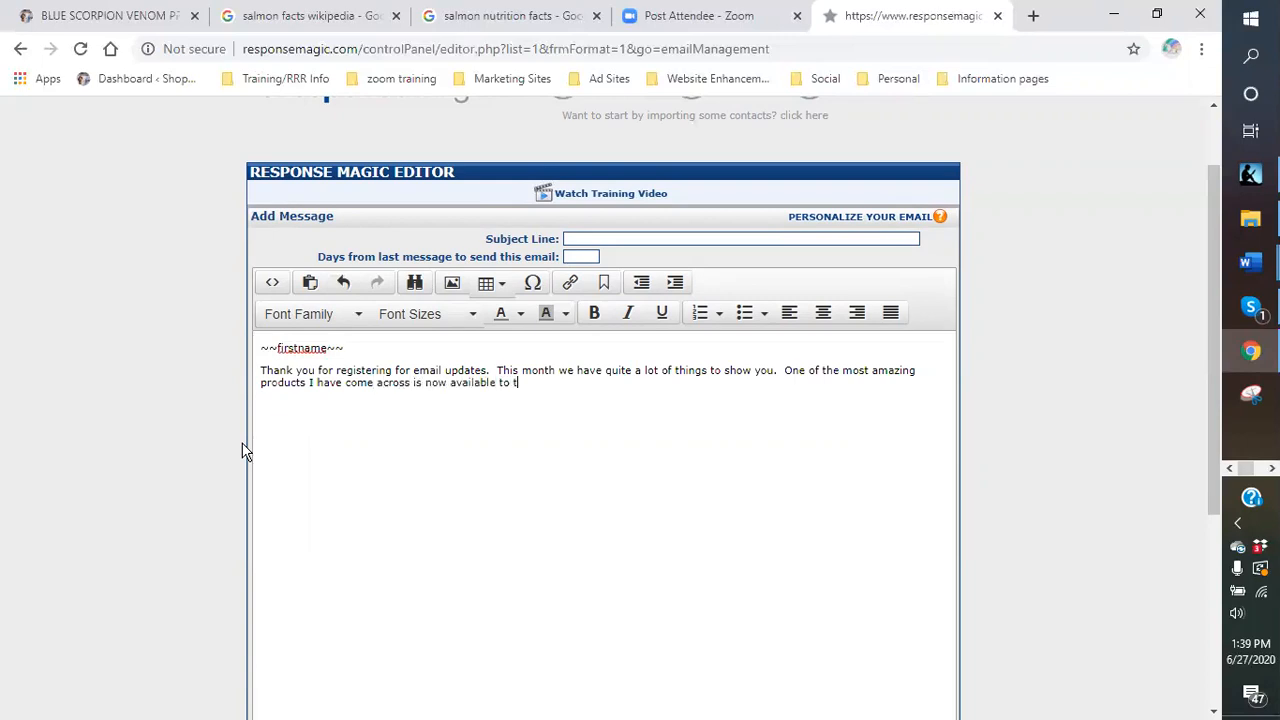
pyautogui.write('he public.')
# Continue the paragraph praising Blue Scorpion Venom peptides for pain, inflammation and general aches.
pyautogui.press('BackSpace')
pyautogui.press('BackSpace')
pyautogui.write('Blue Scorpion')
pyautogui.press('BackSpace')
pyautogui.press('BackSpace')
pyautogui.press('BackSpace')
pyautogui.write('ion ve')
pyautogui.press('BackSpace')
pyautogui.write('Venom pee')
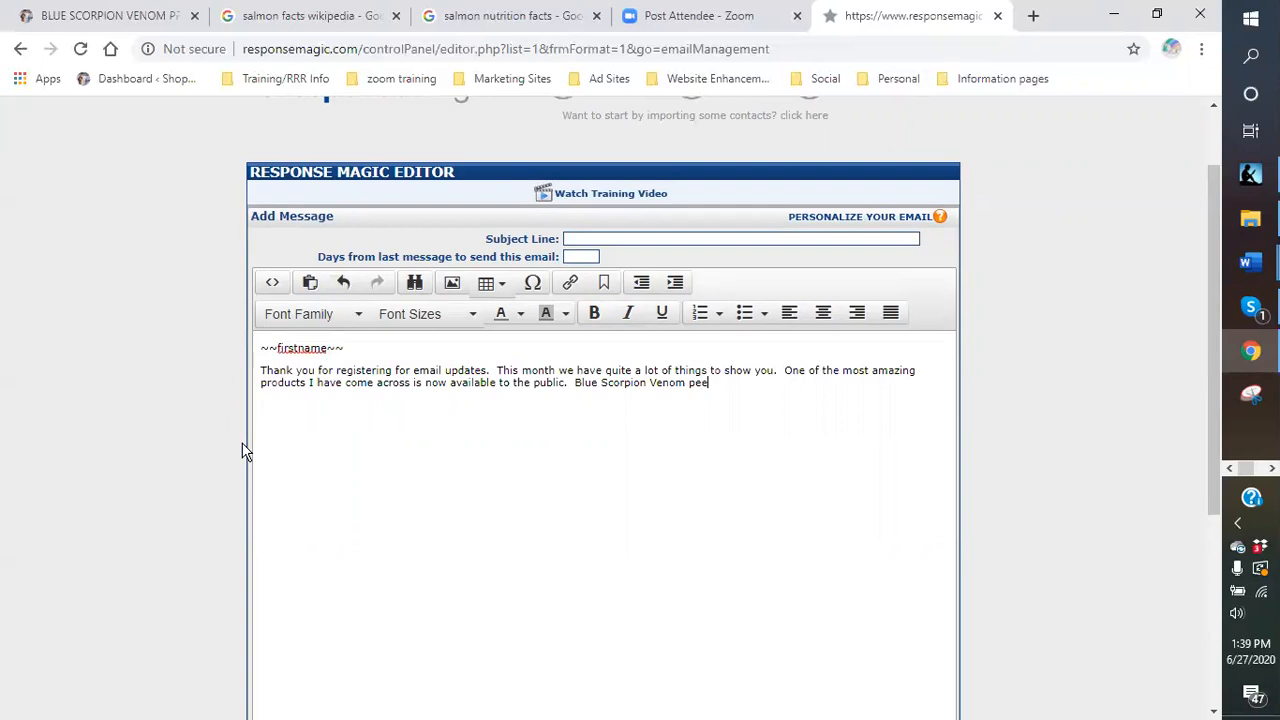
pyautogui.press('BackSpace')
pyautogui.write('ptides is ')
pyautogui.write('great for pain, inflammation')
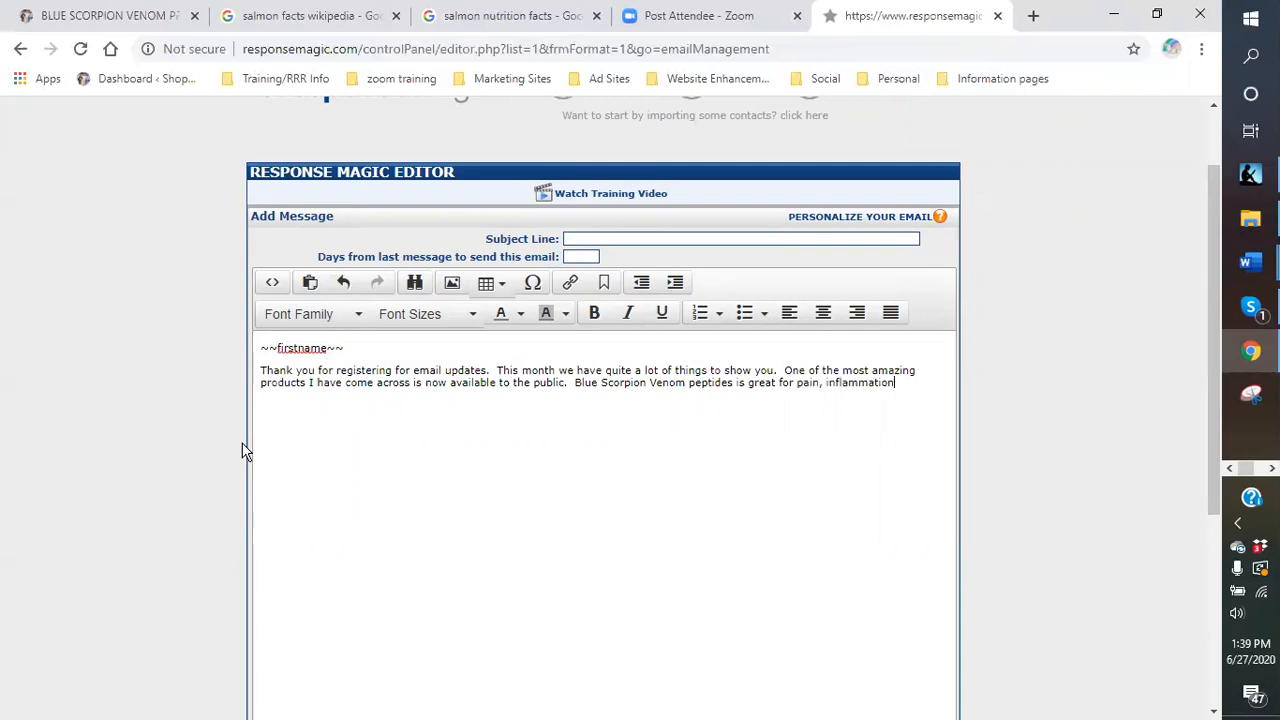
pyautogui.write(' and general overall ac')
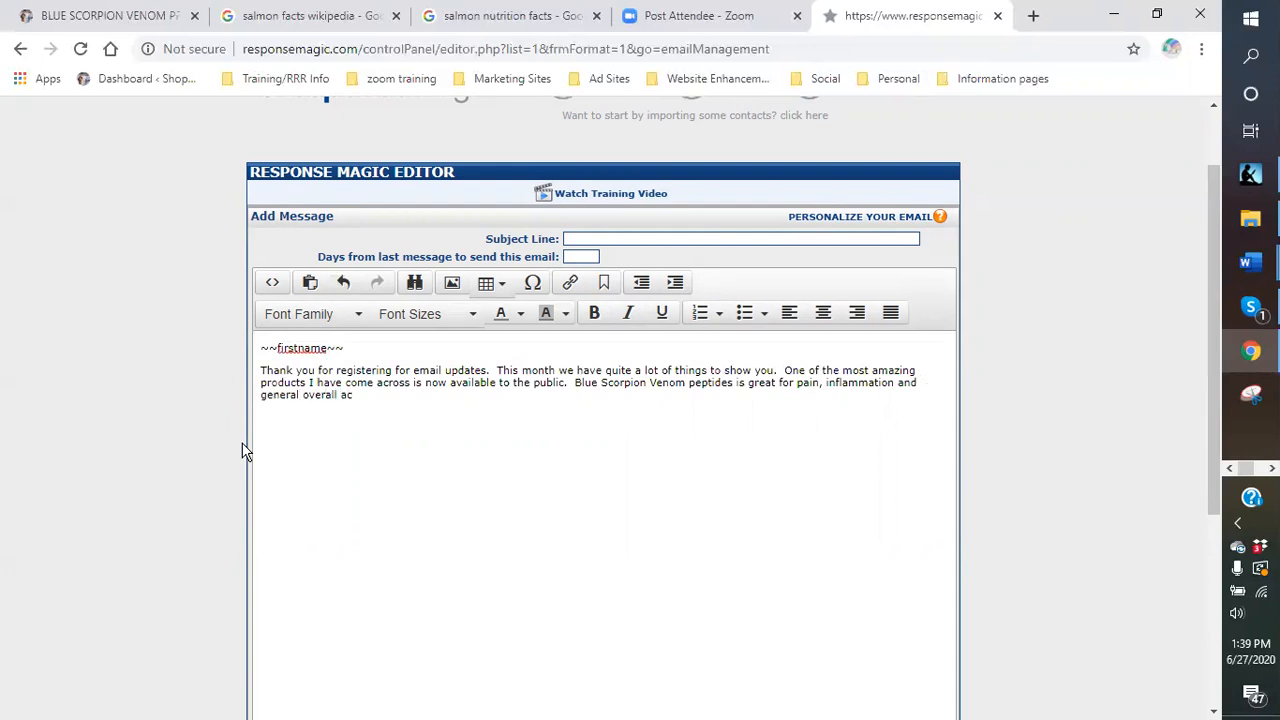
pyautogui.write('hes.  I have been using if ')
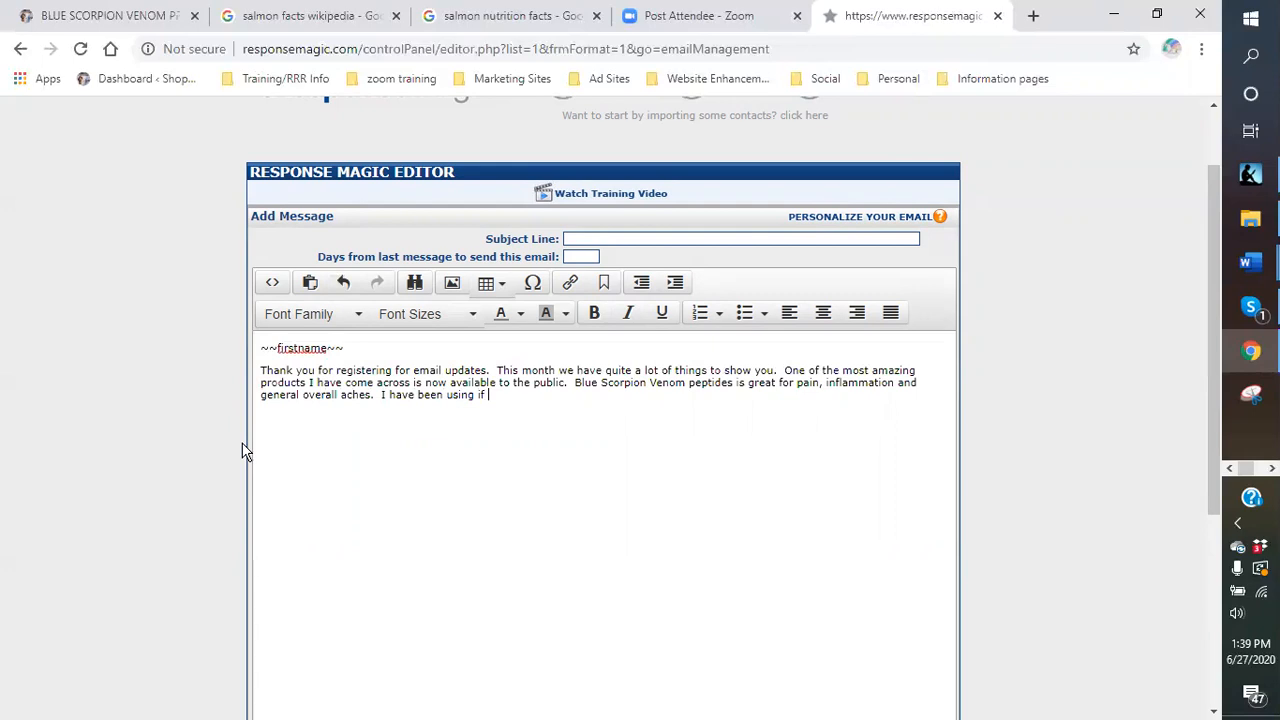
pyautogui.press('BackSpace')
pyautogui.press('BackSpace')
pyautogui.write('t for about three weeks and be')
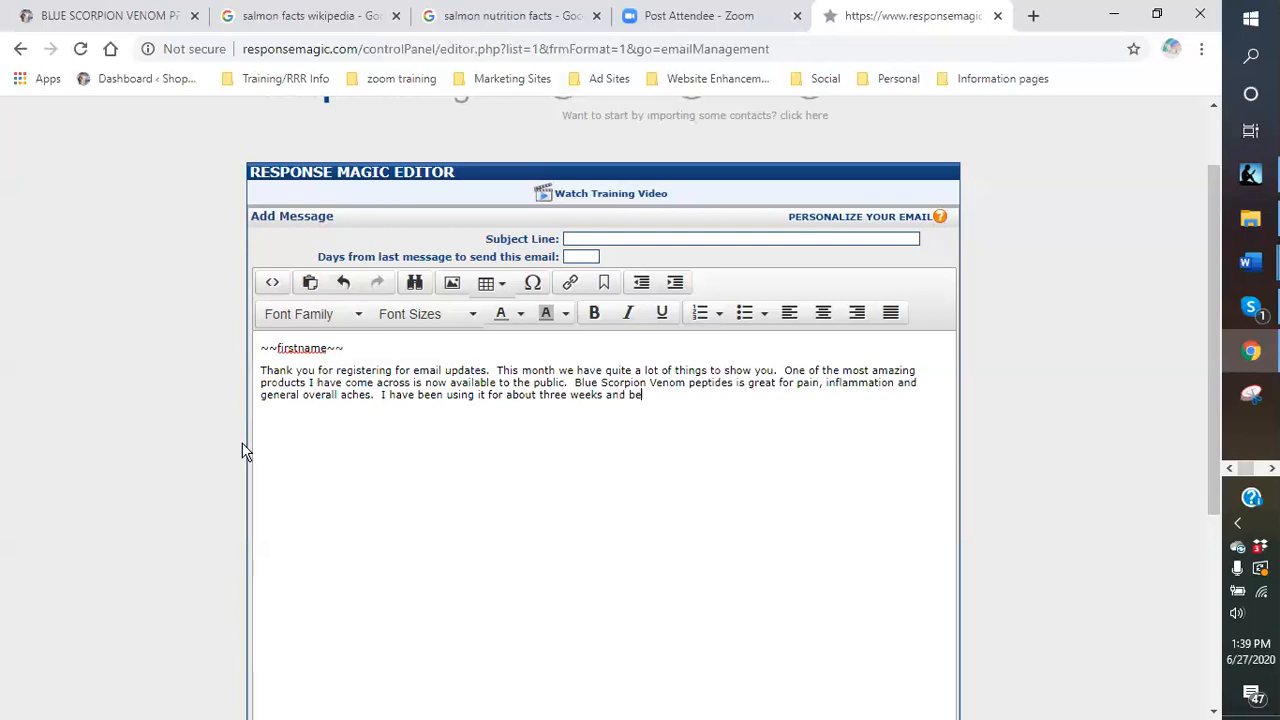
pyautogui.write('lieve you me, thetre are so ')
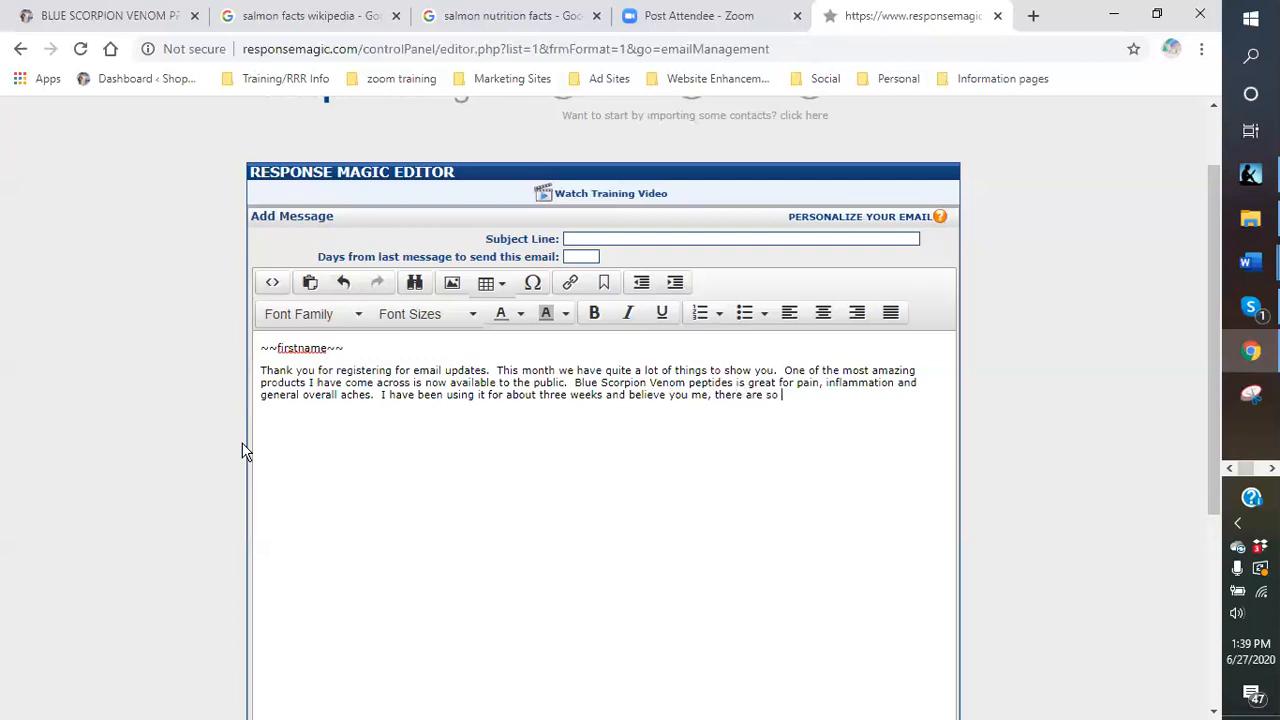
pyautogui.write('many improvements in th')
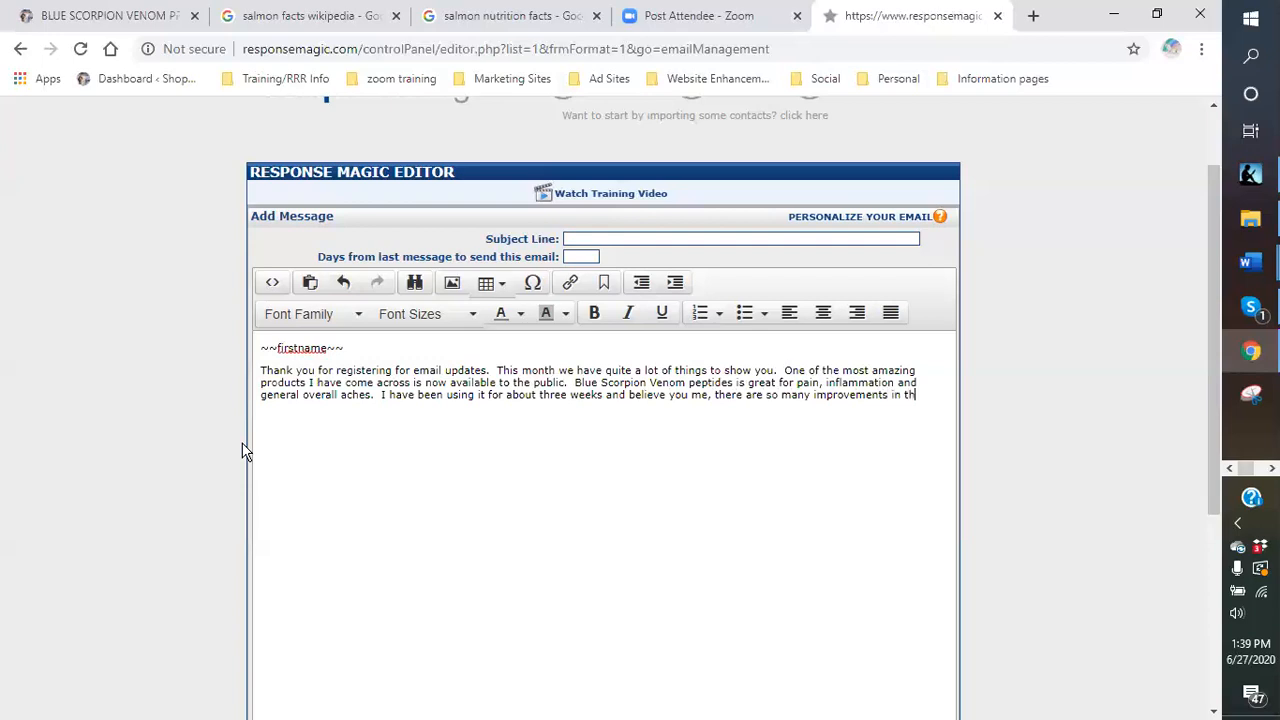
pyautogui.write('is old body.  No more cre')
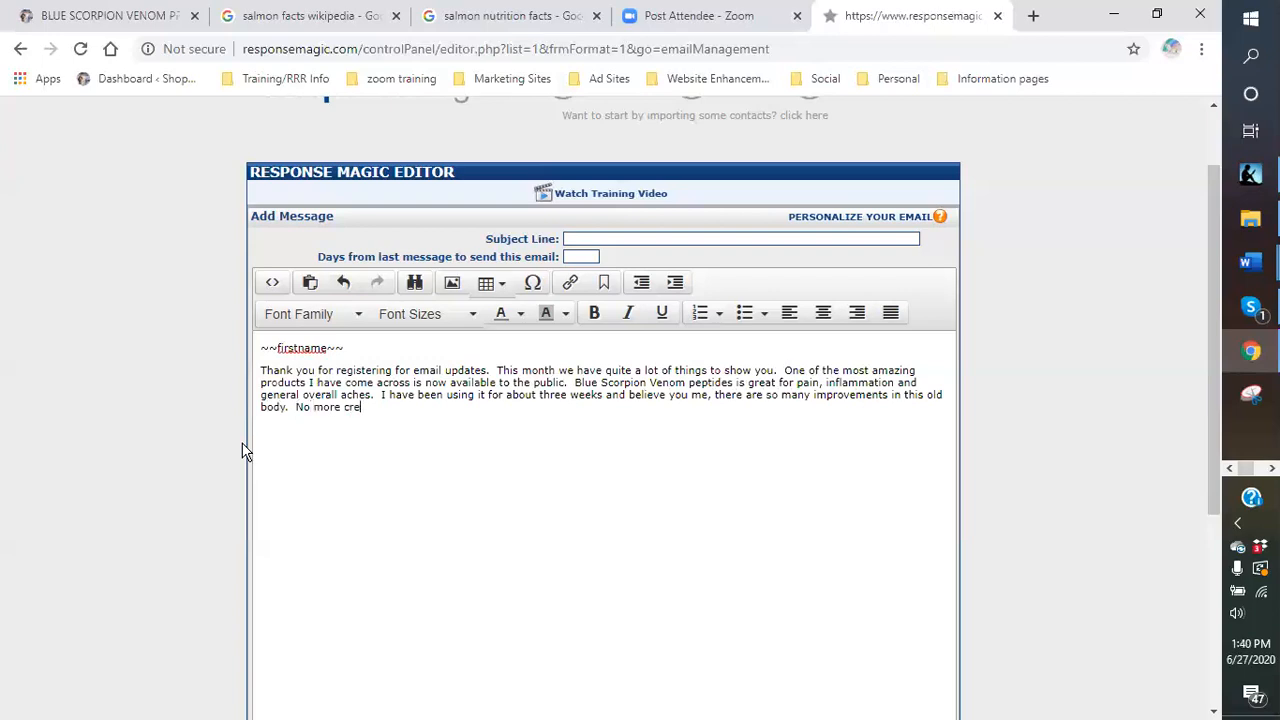
pyautogui.write('aky knees, hurting joints')
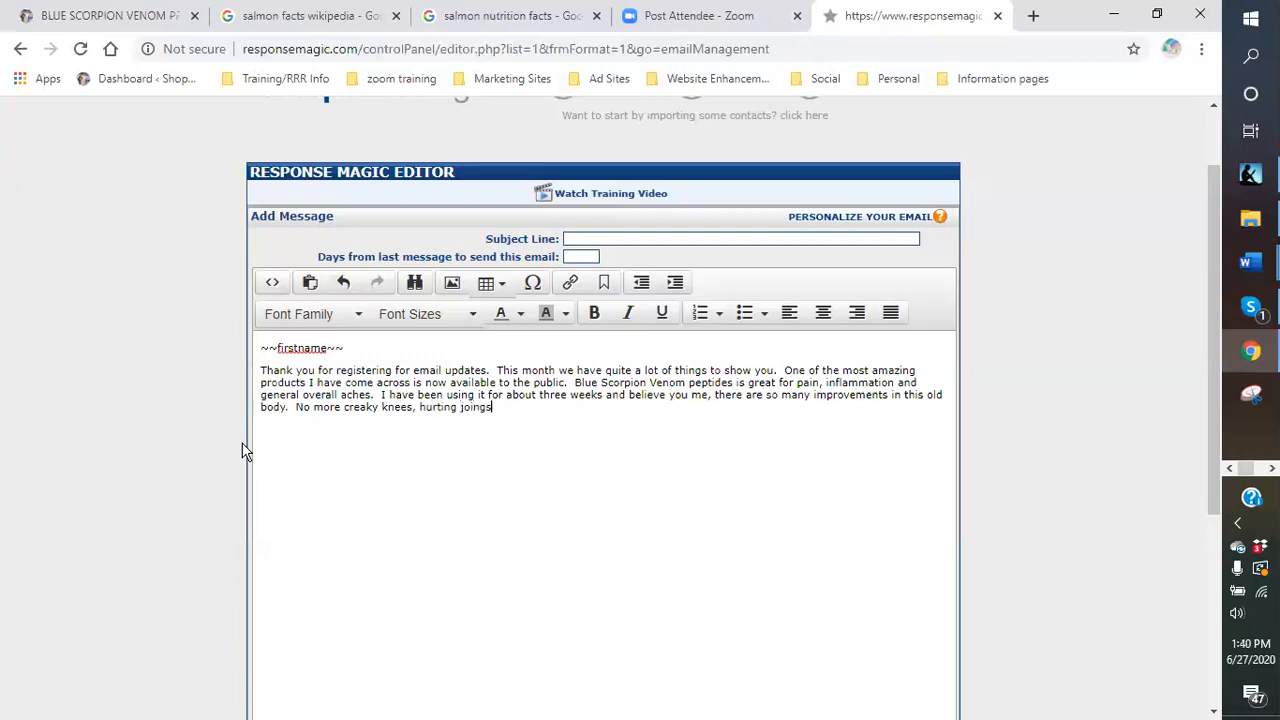
pyautogui.write(' and I am actually los')
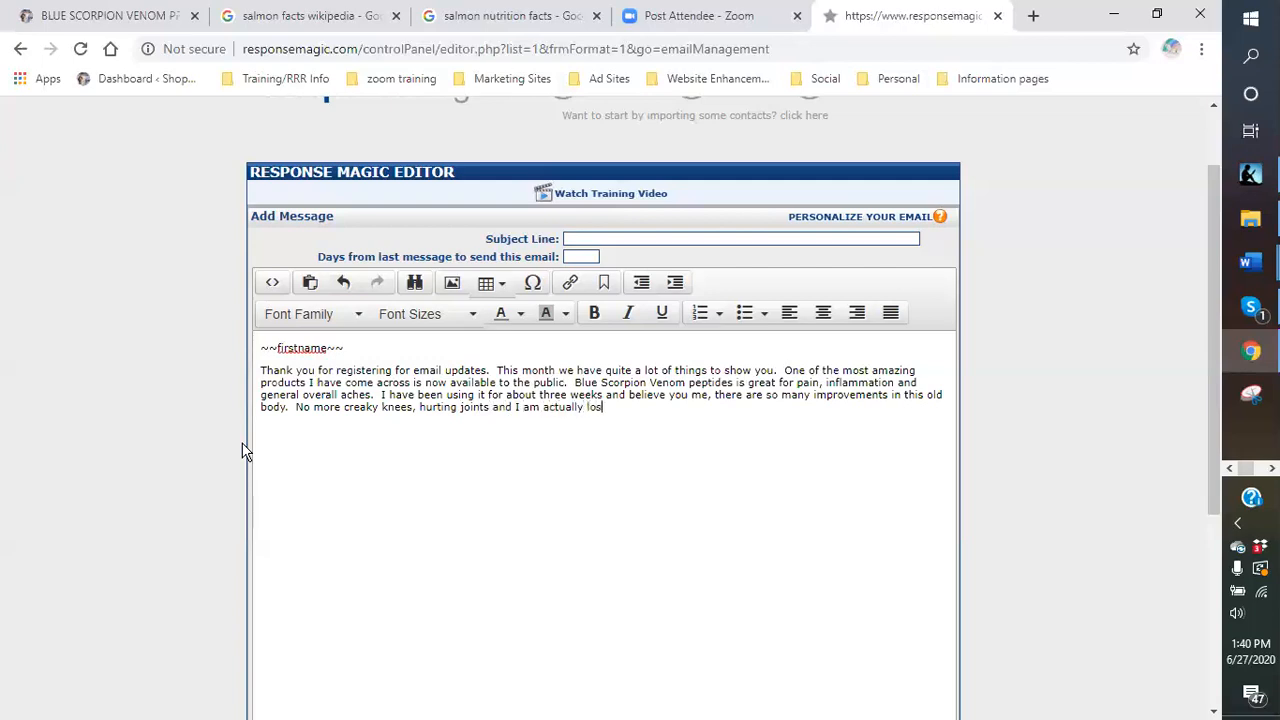
pyautogui.write('ing inches')
pyautogui.write('!!1')
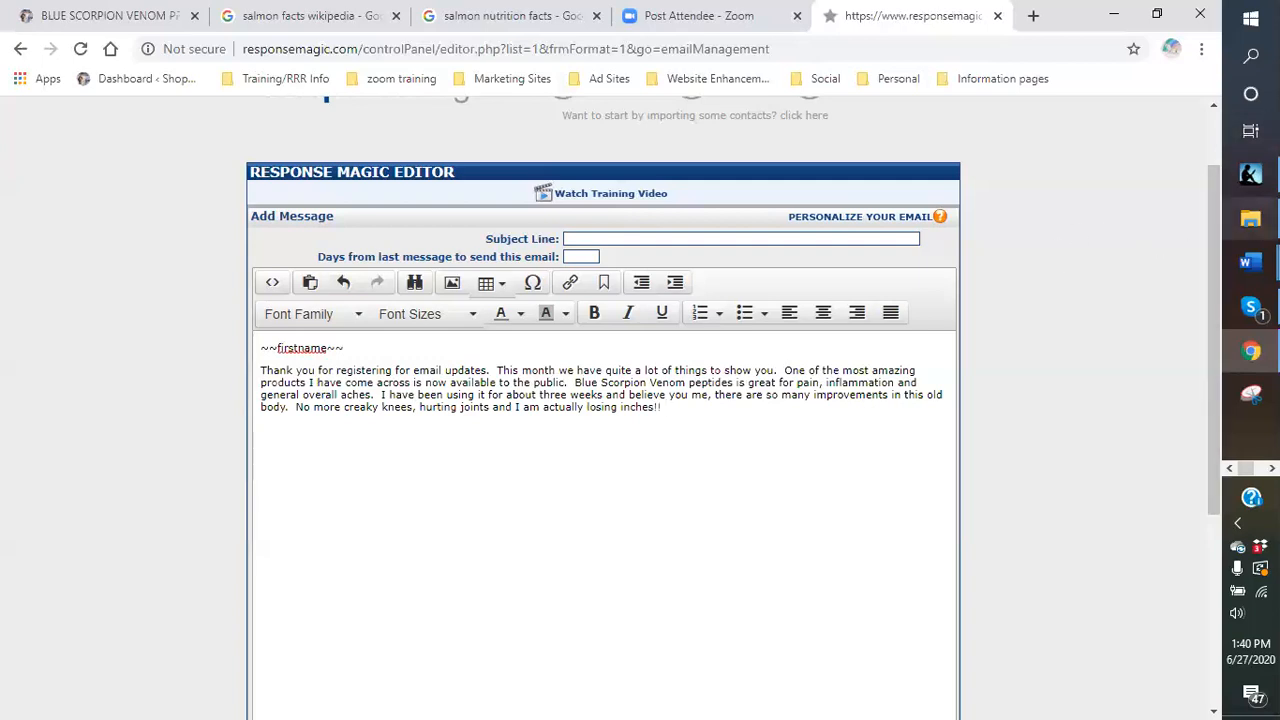
# Bring up the Word ad copy document and scroll to the Blue Scorpion venom description.
pyautogui.click(1250, 264)
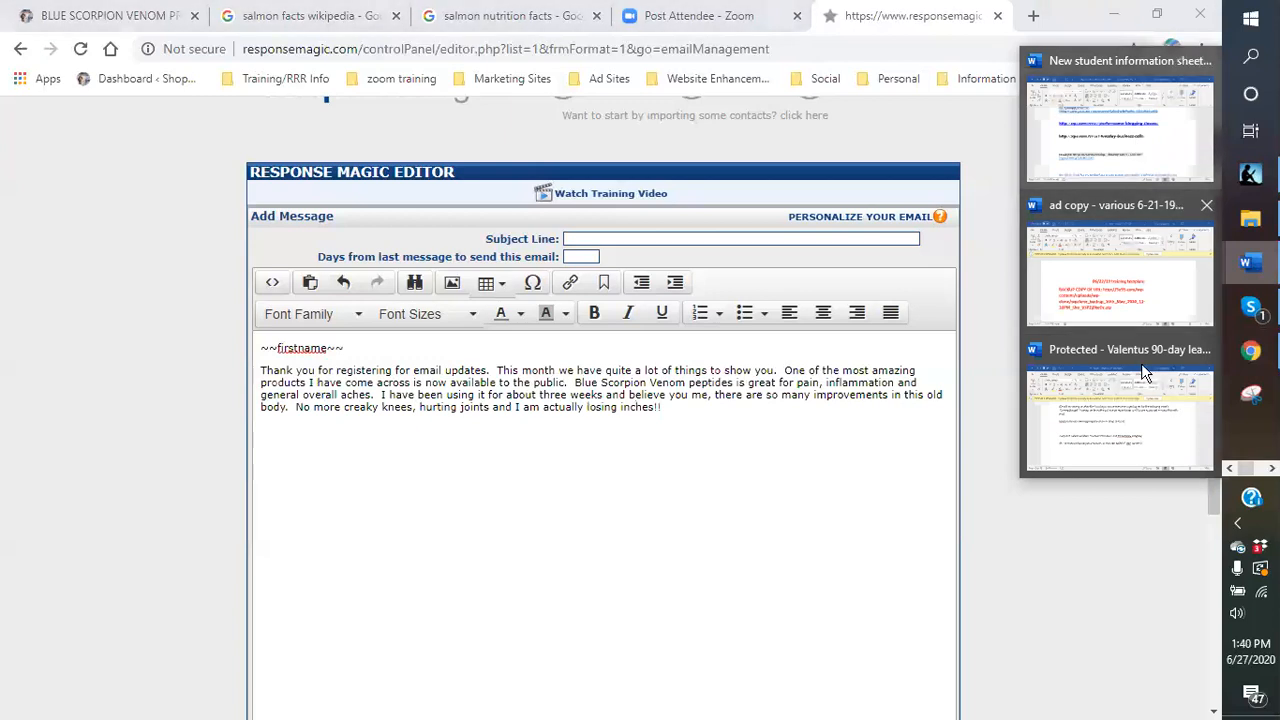
pyautogui.click(1128, 240)
pyautogui.click(1120, 277)
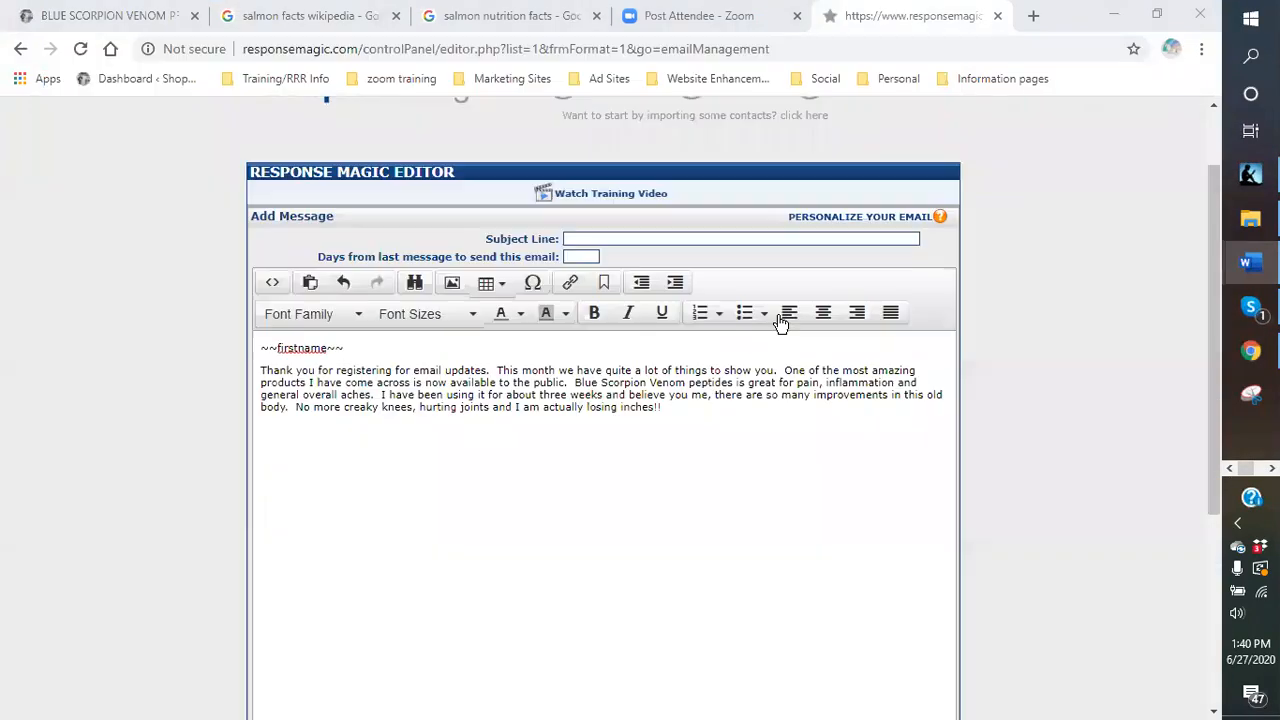
pyautogui.scroll(-5, 763, 375)
pyautogui.scroll(-5, 652, 384)
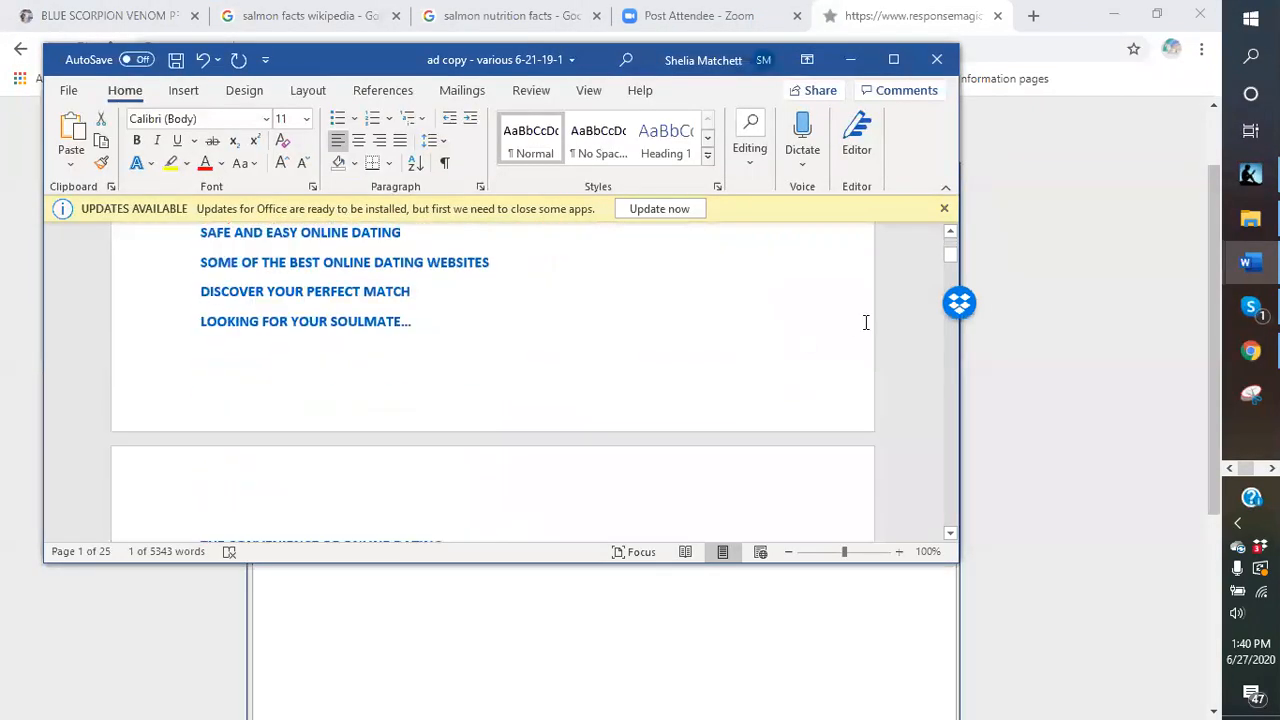
pyautogui.moveTo(951, 262); pyautogui.dragTo(951, 500)
pyautogui.scroll(-4, 740, 435)
pyautogui.scroll(-9, 708, 428)
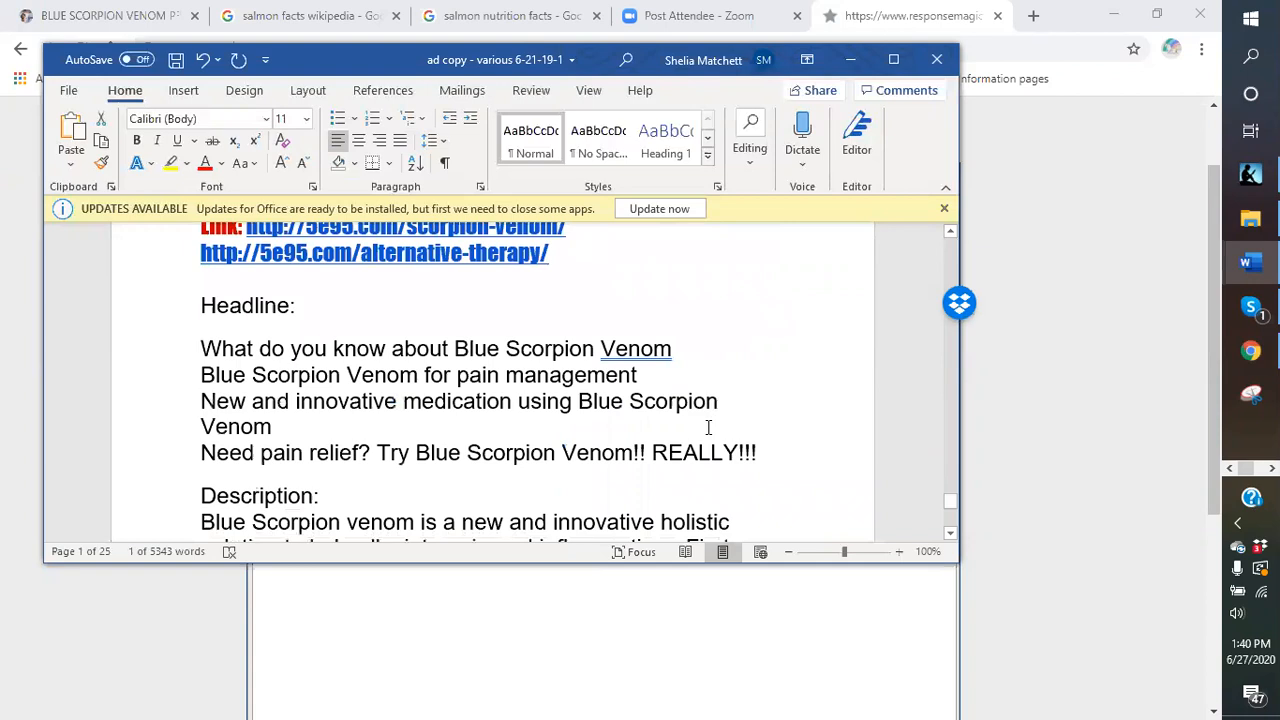
pyautogui.scroll(3, 611, 420)
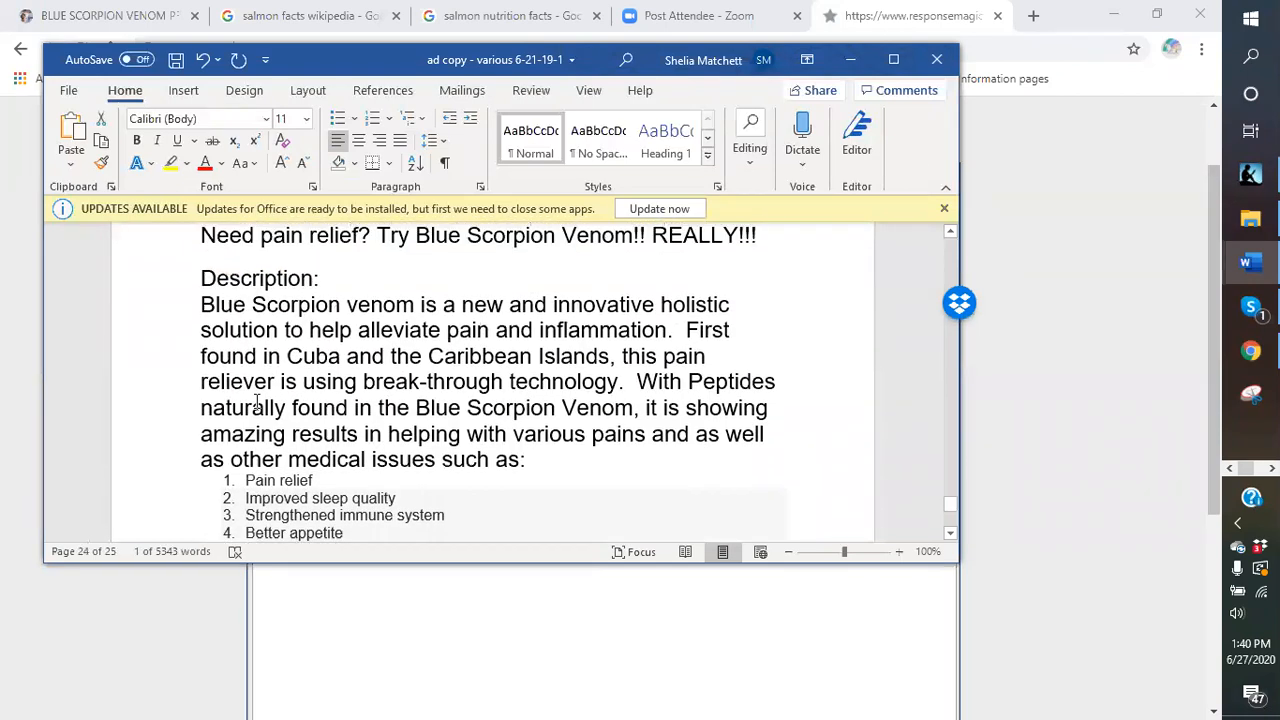
# Copy the Blue Scorpion venom description and benefits list, then return below the email's intro.
pyautogui.click(200, 305)
pyautogui.moveTo(216, 378); pyautogui.dragTo(606, 397)
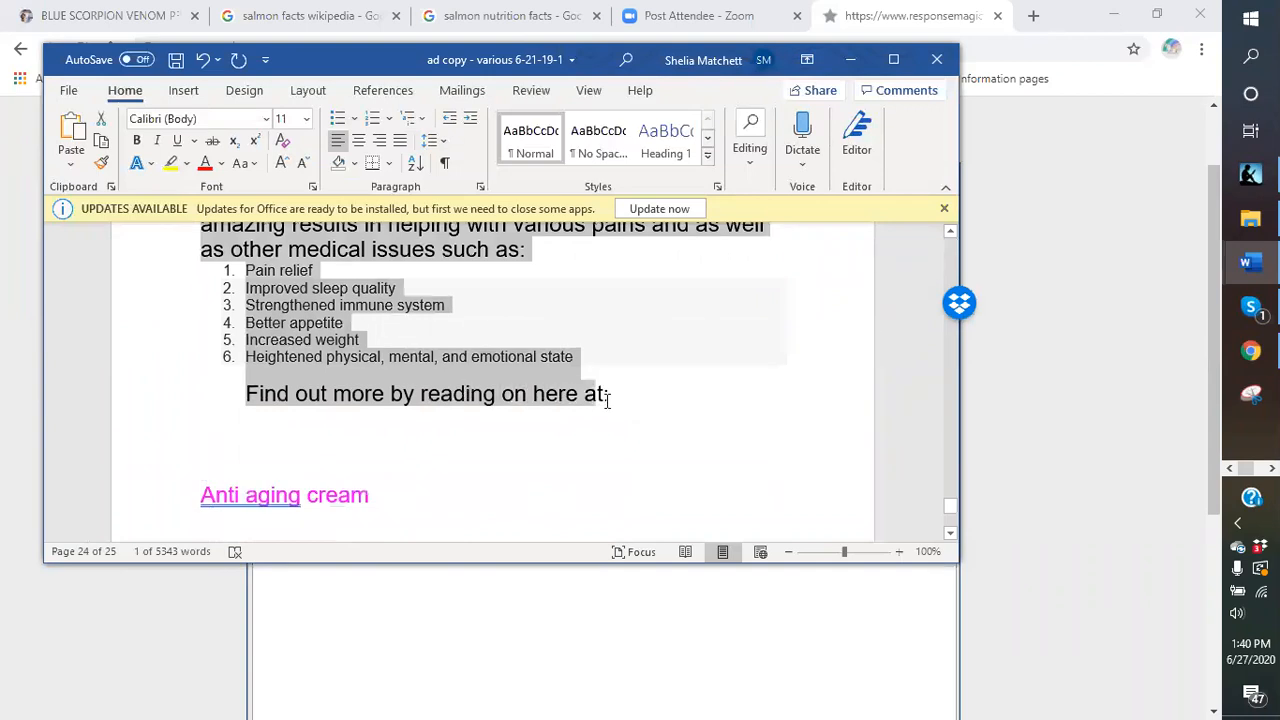
pyautogui.rightClick(463, 363)
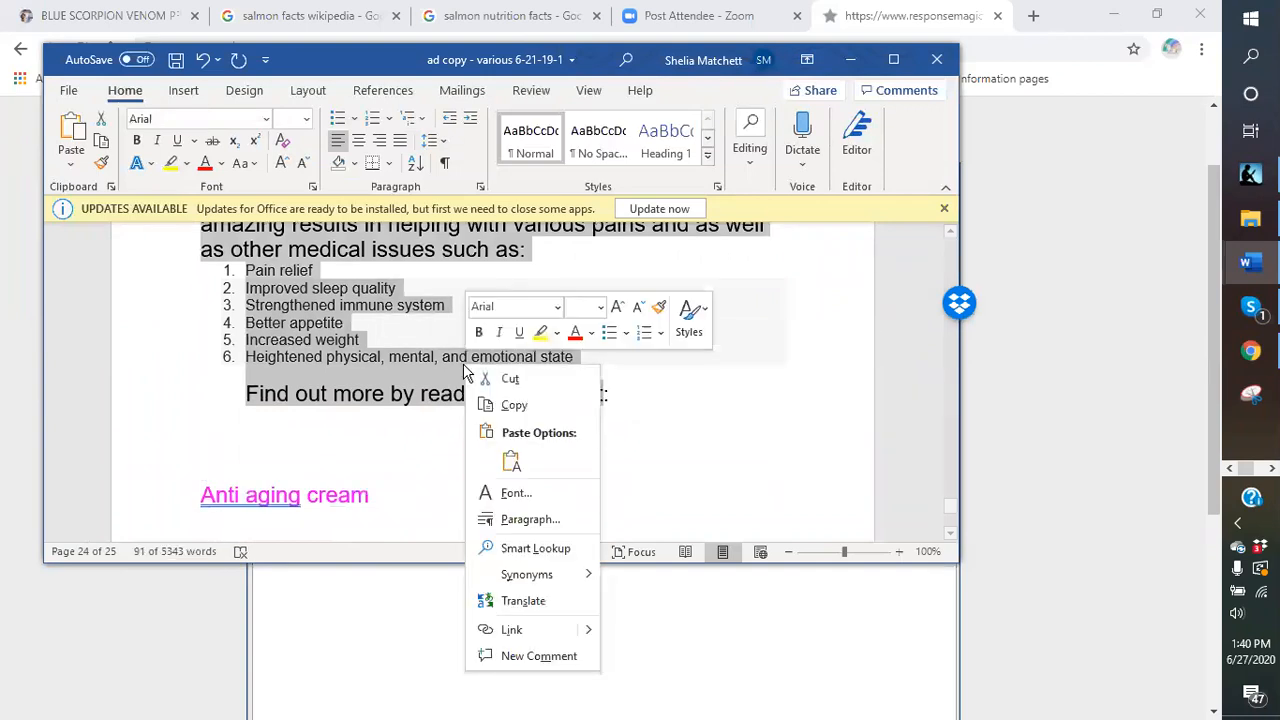
pyautogui.click(510, 407)
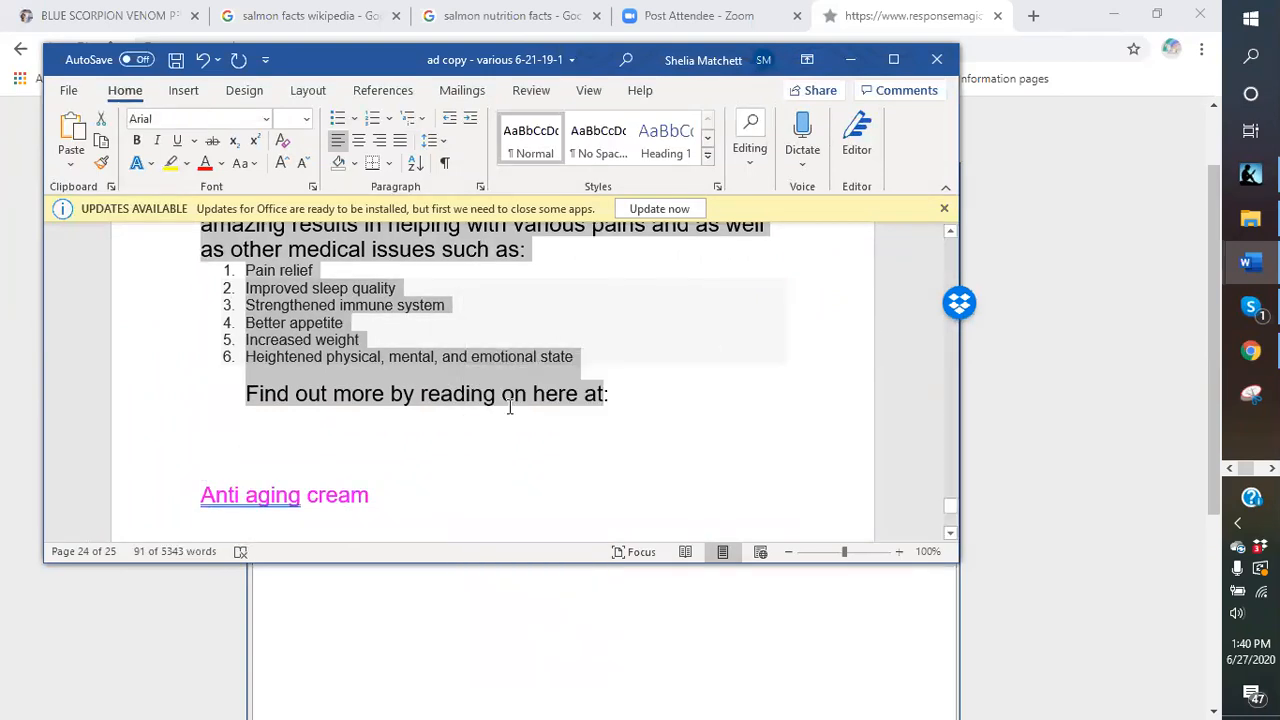
pyautogui.click(850, 60)
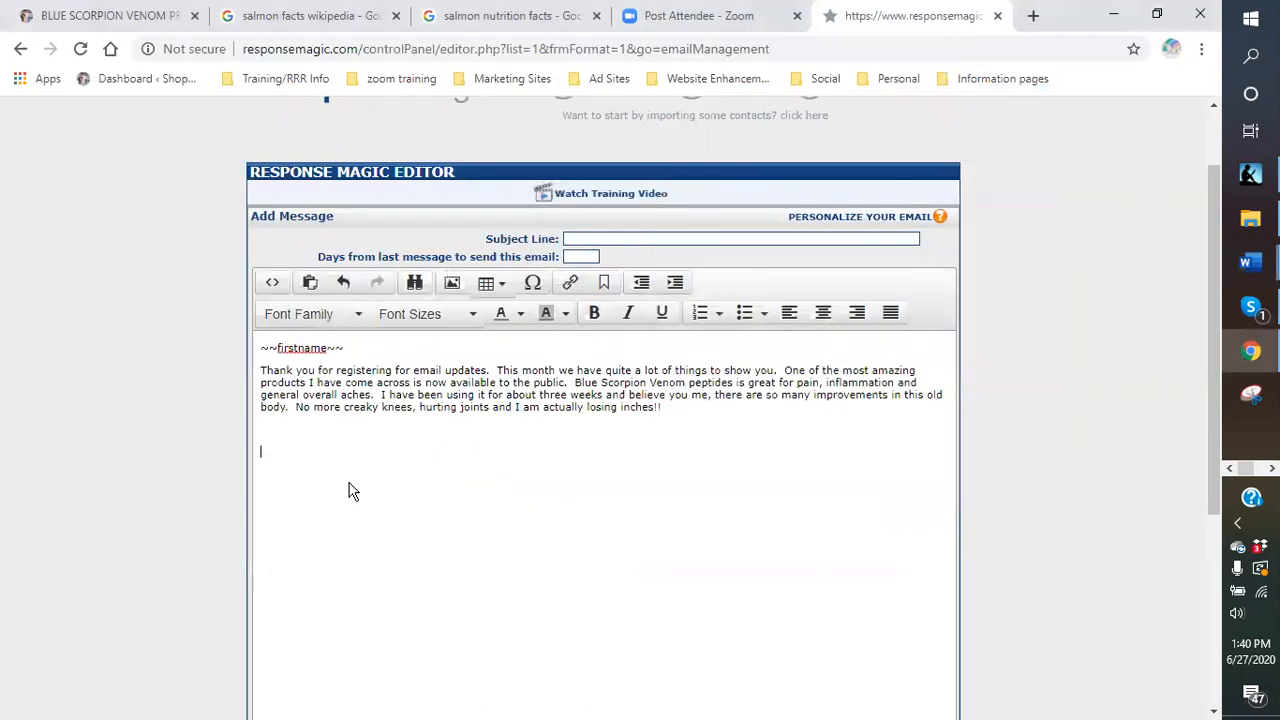
pyautogui.rightClick(285, 463)
pyautogui.click(277, 436)
# Paste the Blue Scorpion description and make 'Pain relief' the first numbered list item.
pyautogui.press('Return')
pyautogui.hotkey('ctrl', 'v')
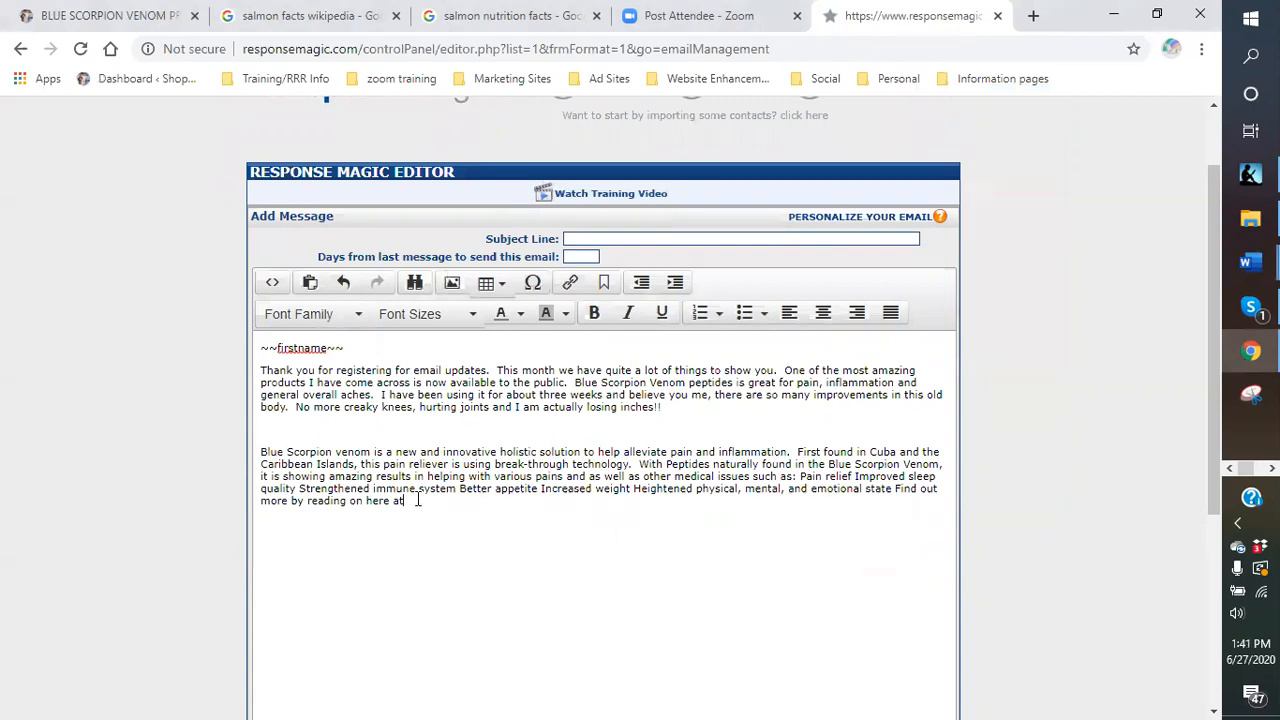
pyautogui.click(800, 475)
pyautogui.press('Return')
pyautogui.write('1.')
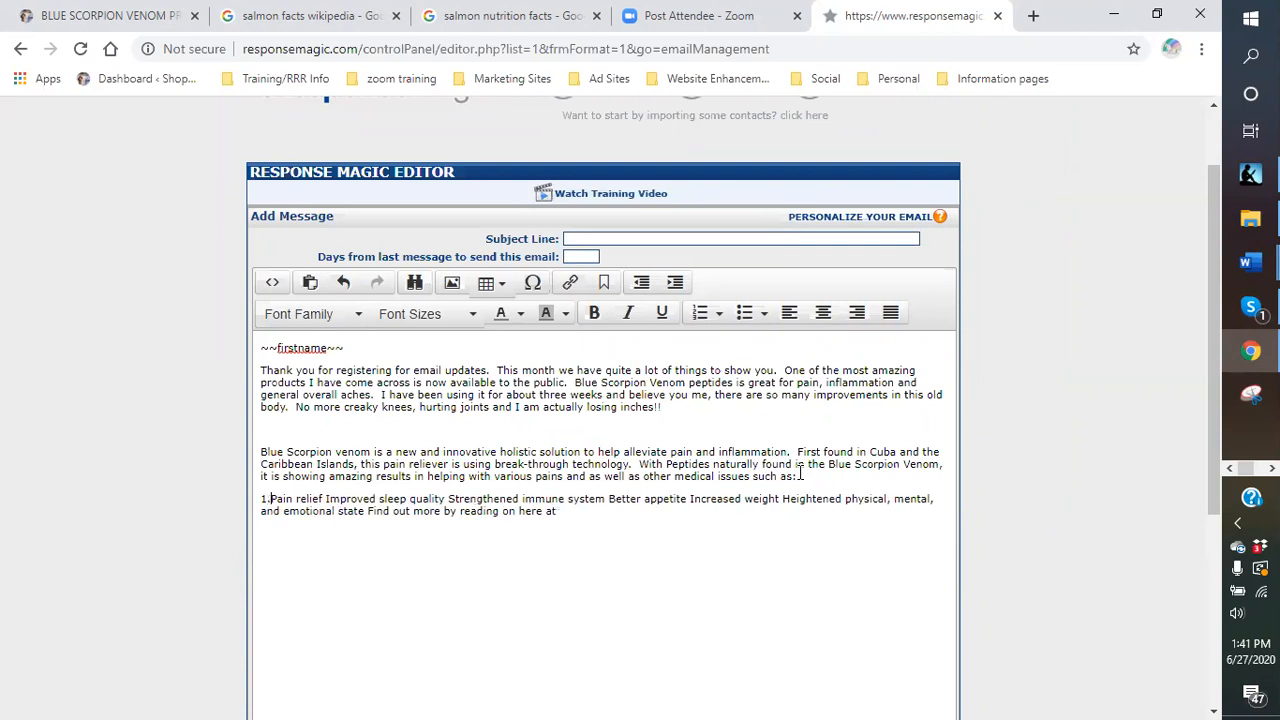
pyautogui.click(700, 313)
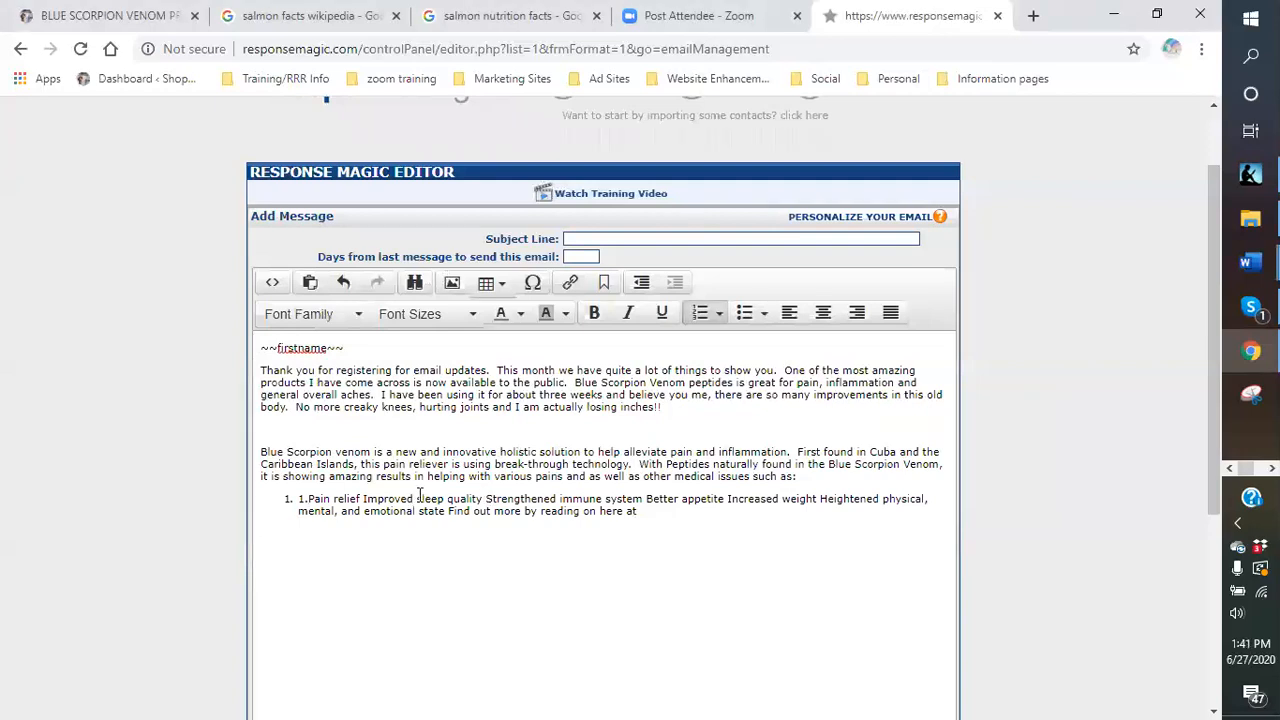
# Split sleep quality, immune system, appetite, weight and heightened state into separate list items.
pyautogui.click(364, 498)
pyautogui.press('Return')
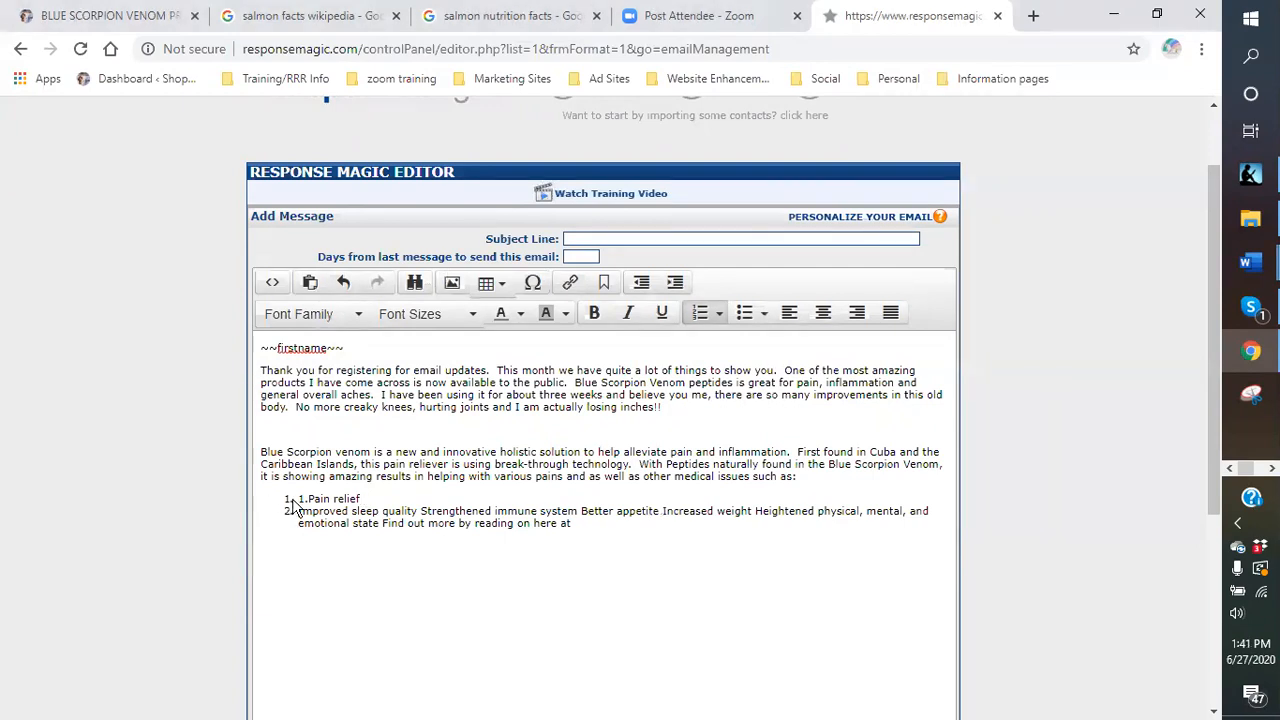
pyautogui.click(421, 510)
pyautogui.press('Return')
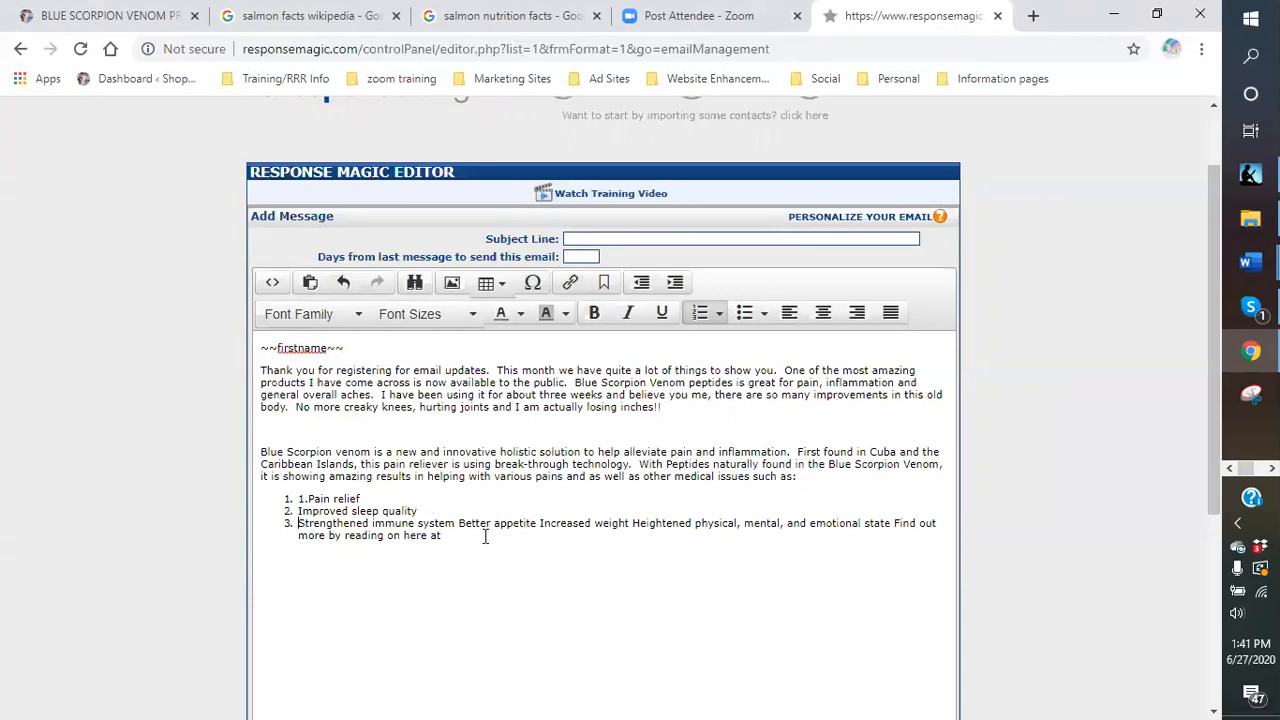
pyautogui.click(458, 524)
pyautogui.press('Return')
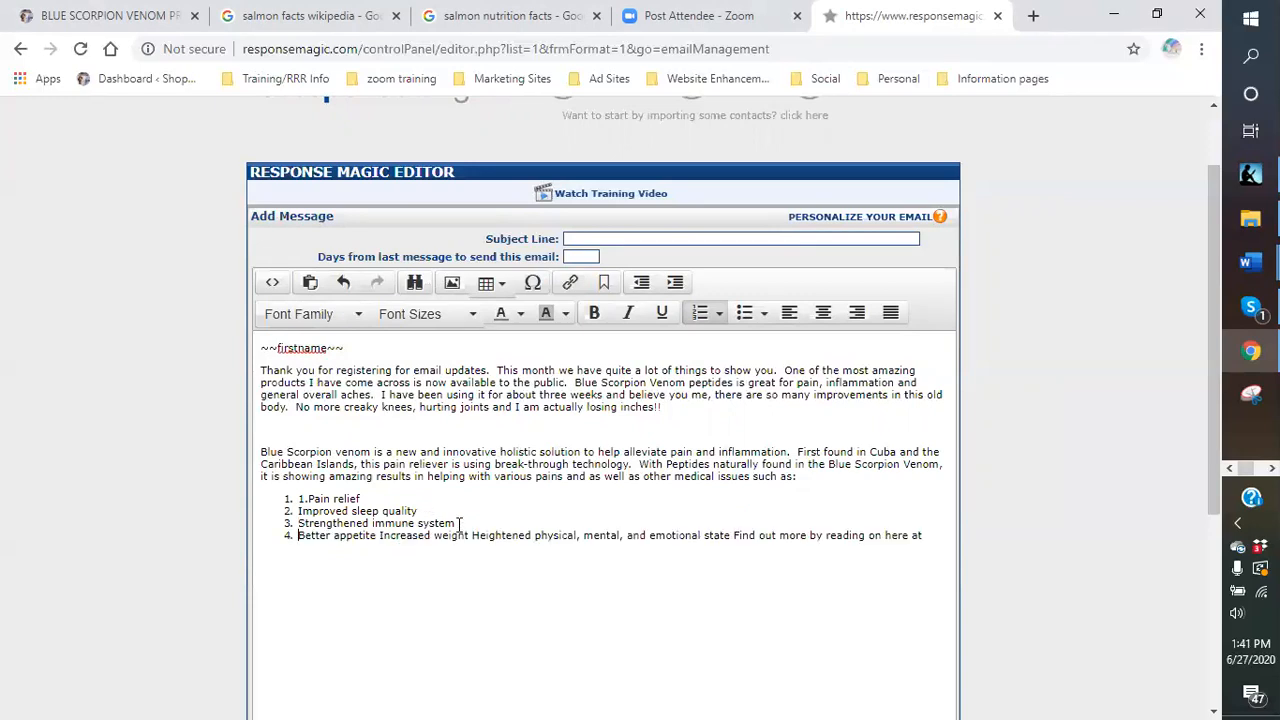
pyautogui.click(379, 536)
pyautogui.press('Return')
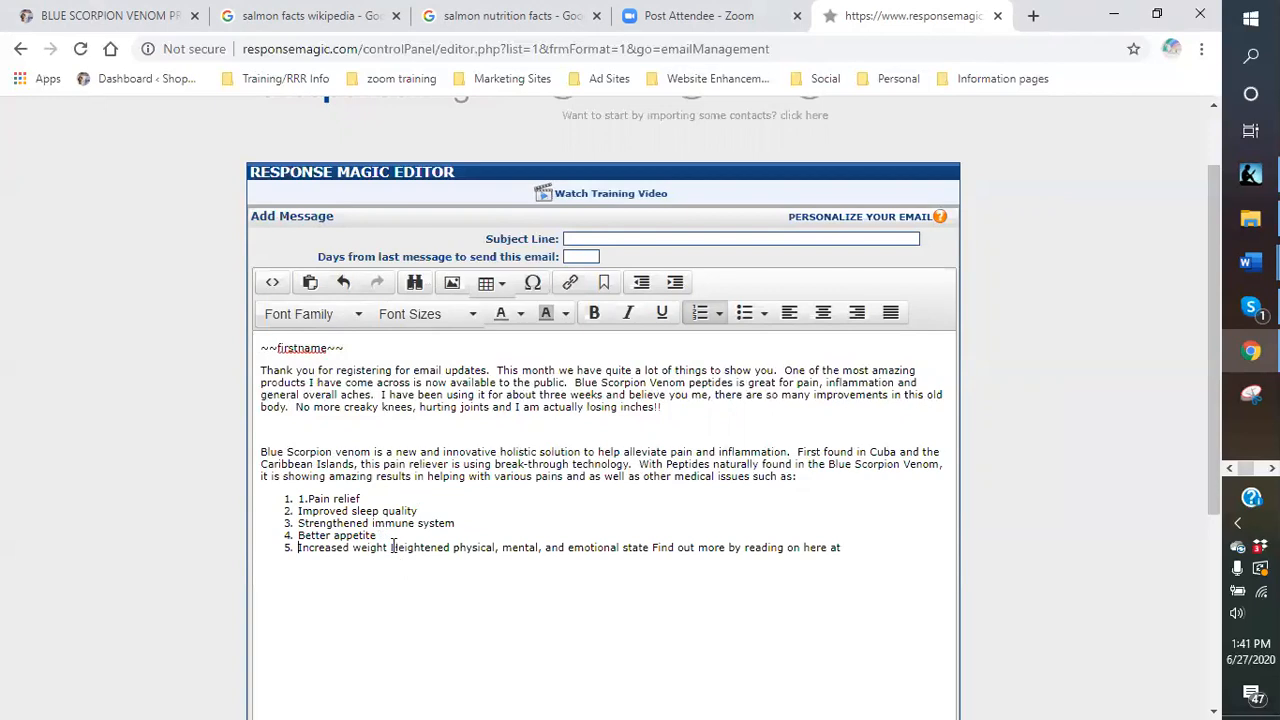
pyautogui.click(389, 548)
pyautogui.press('Return')
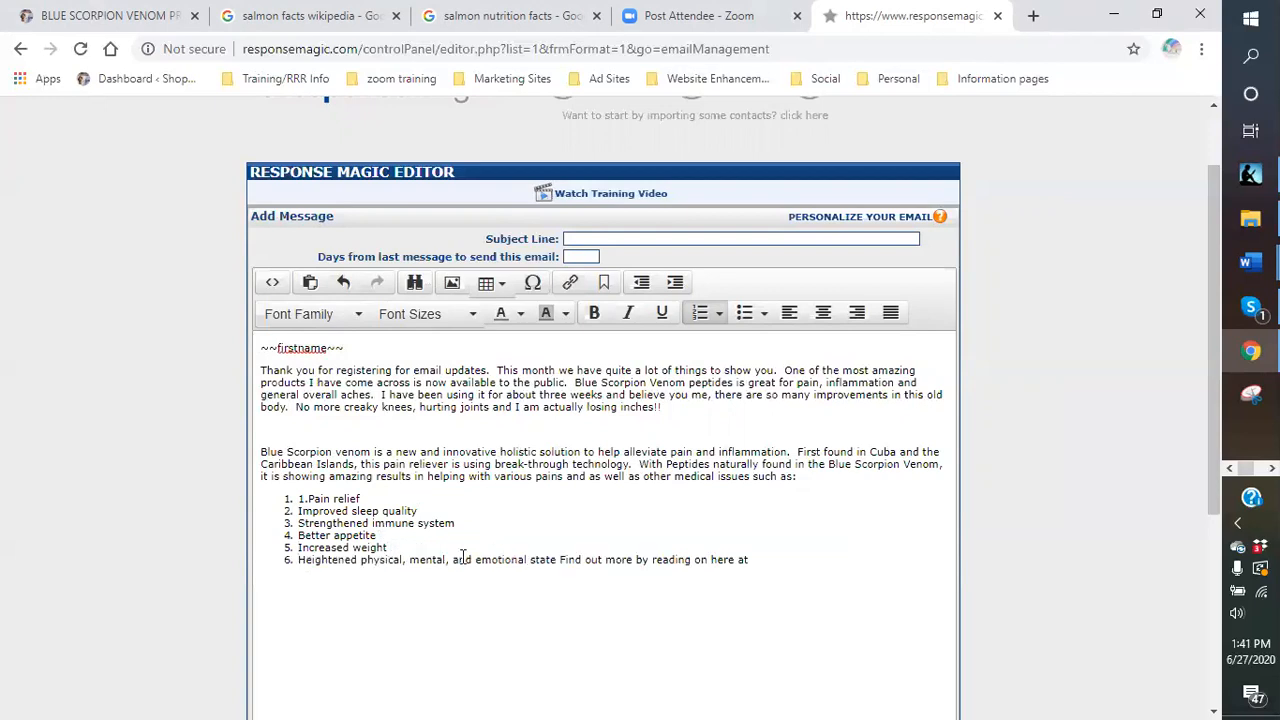
# Try splitting off 'Find out more', then restore 'Heightened physical…' as list item 6.
pyautogui.click(561, 560)
pyautogui.press('Return')
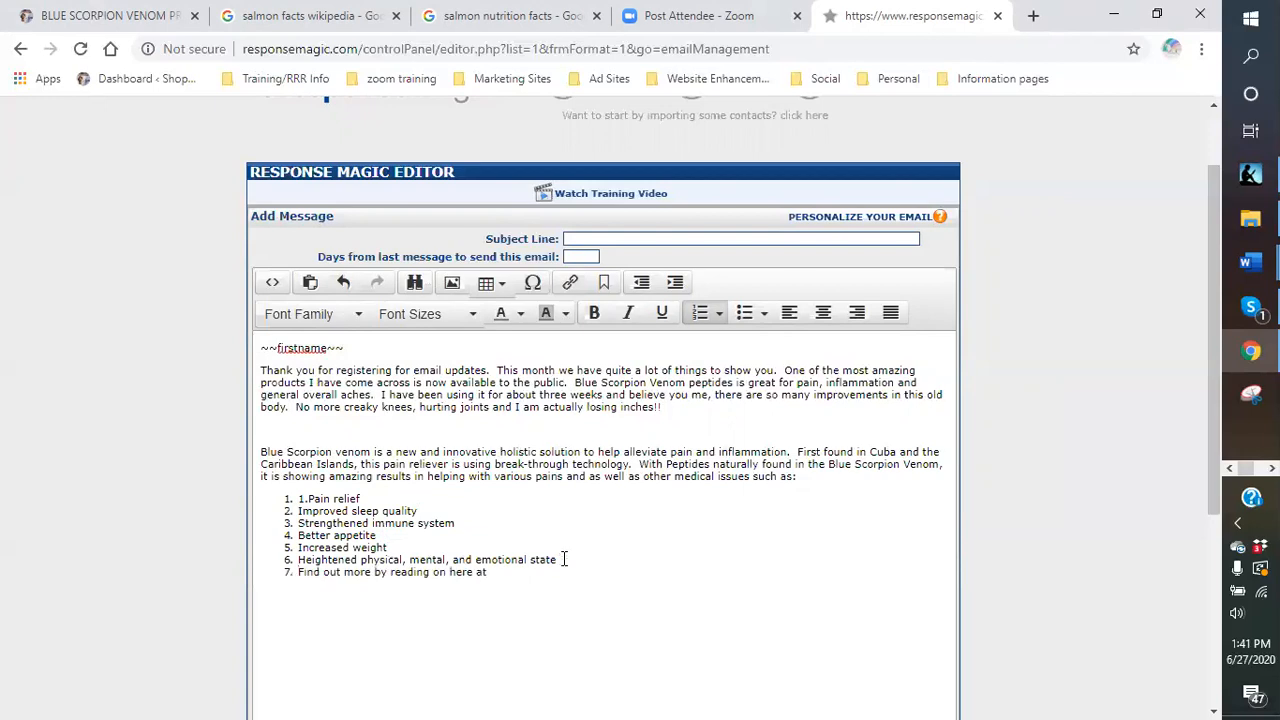
pyautogui.press('BackSpace')
pyautogui.press('Return')
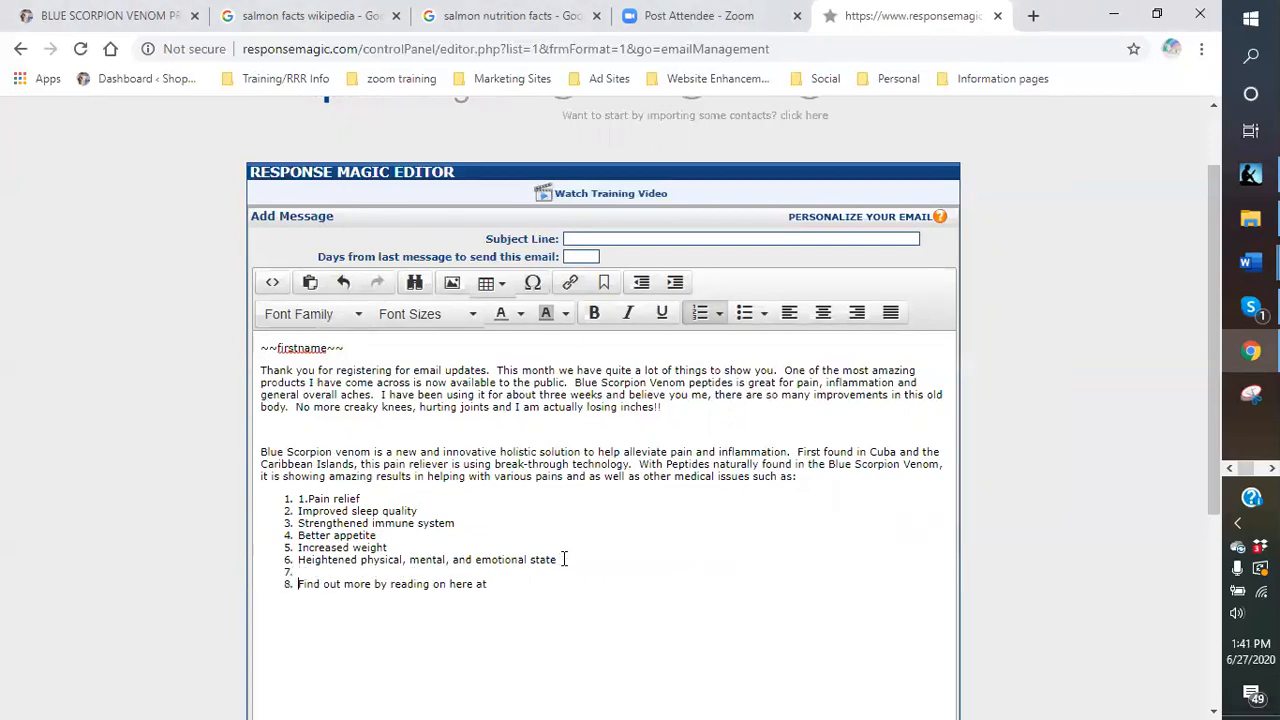
pyautogui.press('BackSpace')
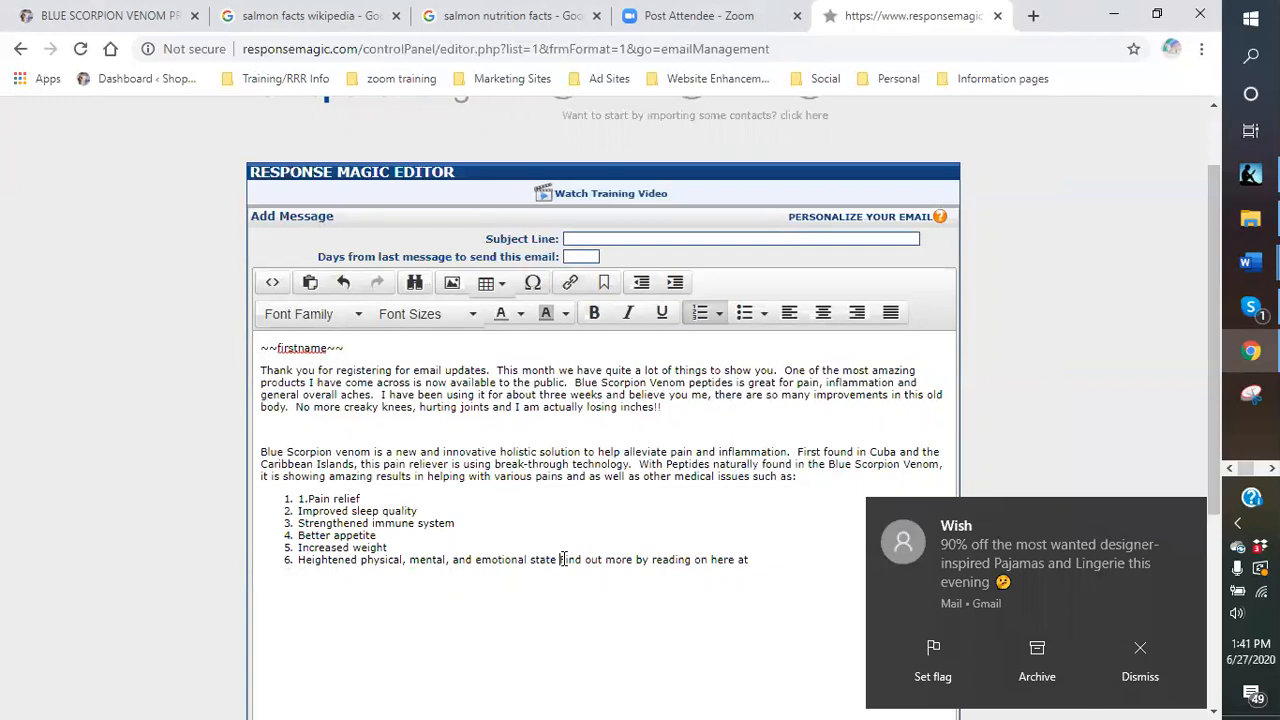
pyautogui.click(702, 318)
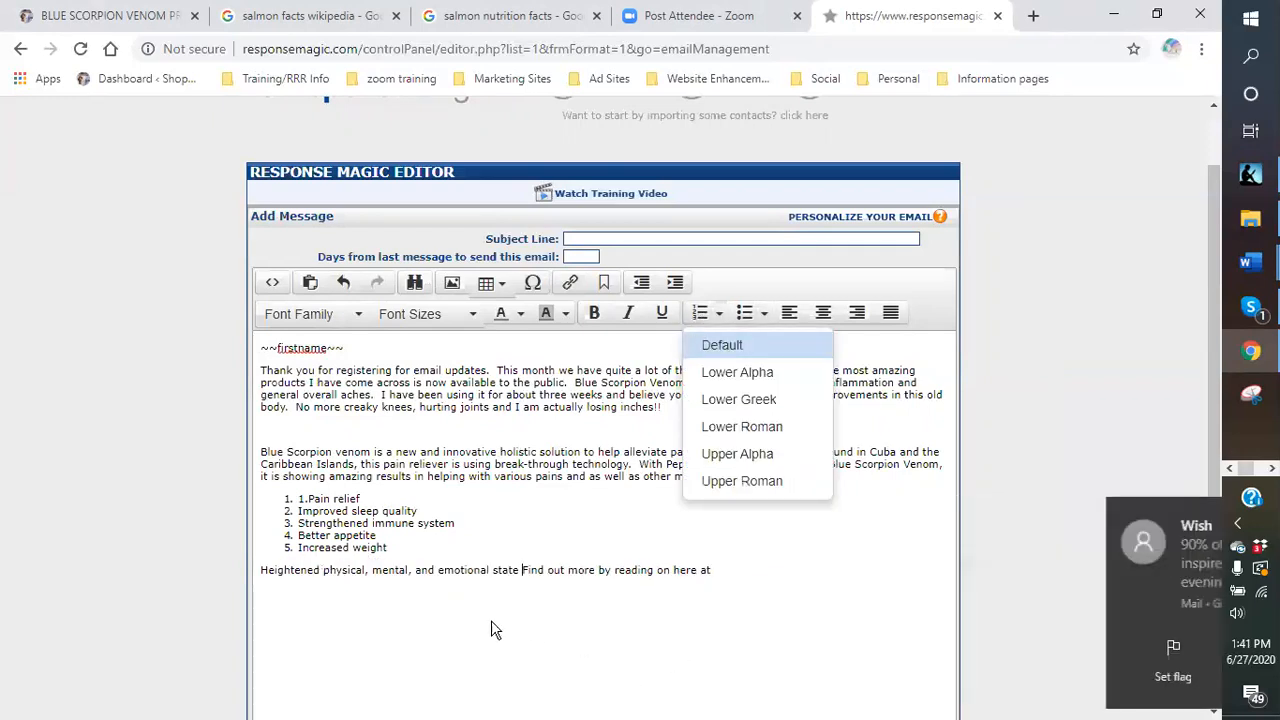
pyautogui.click(262, 569)
pyautogui.press('BackSpace')
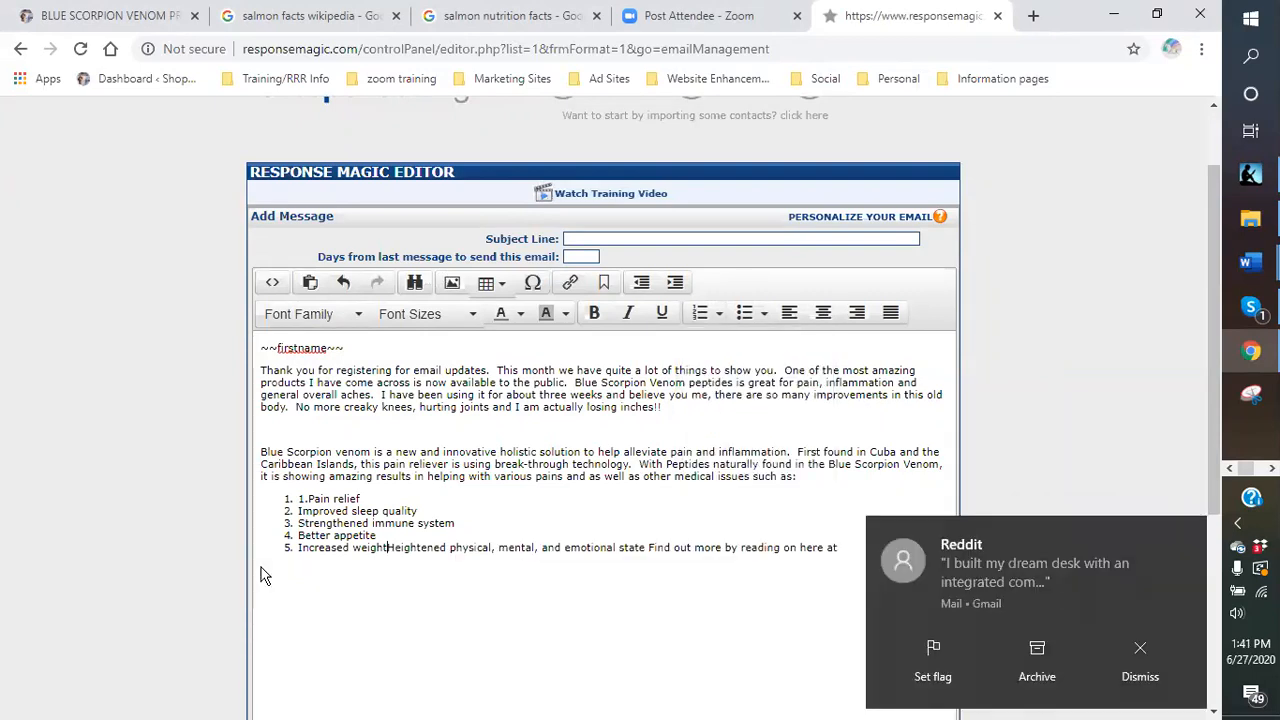
pyautogui.press('Return')
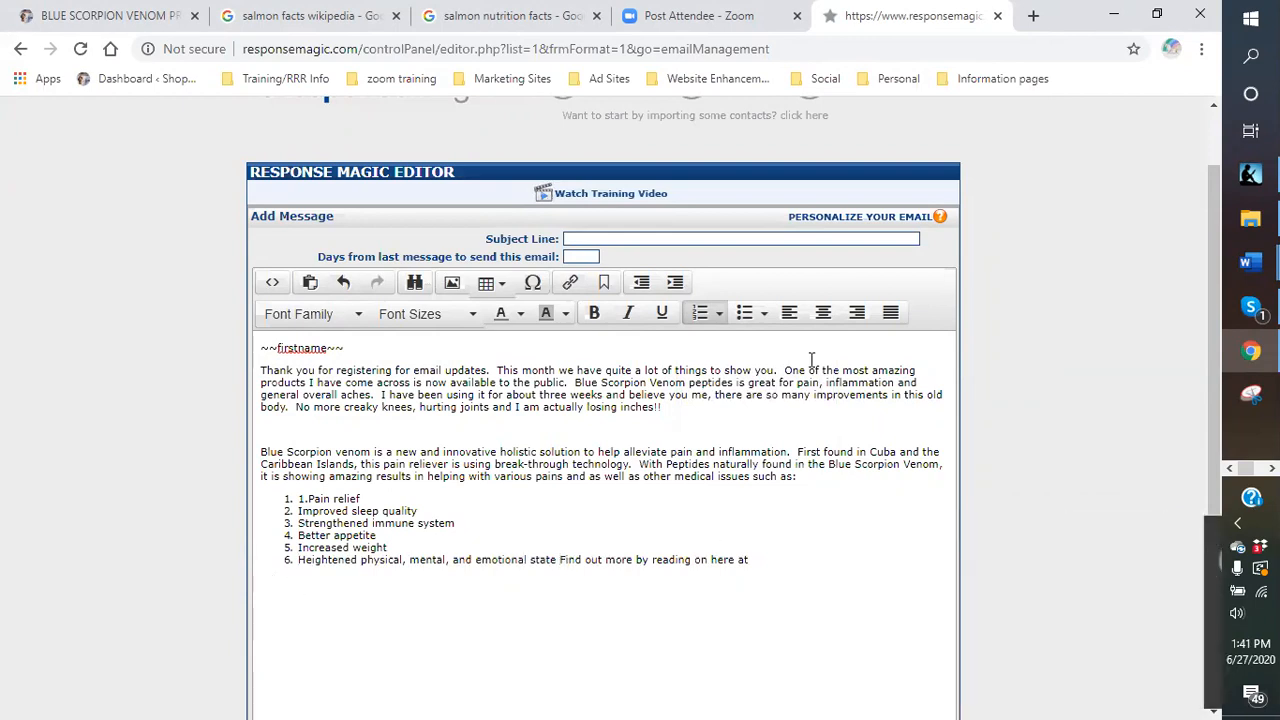
# Make 'Find out more by reading on here at:' an unnumbered line below the list.
pyautogui.click(613, 603)
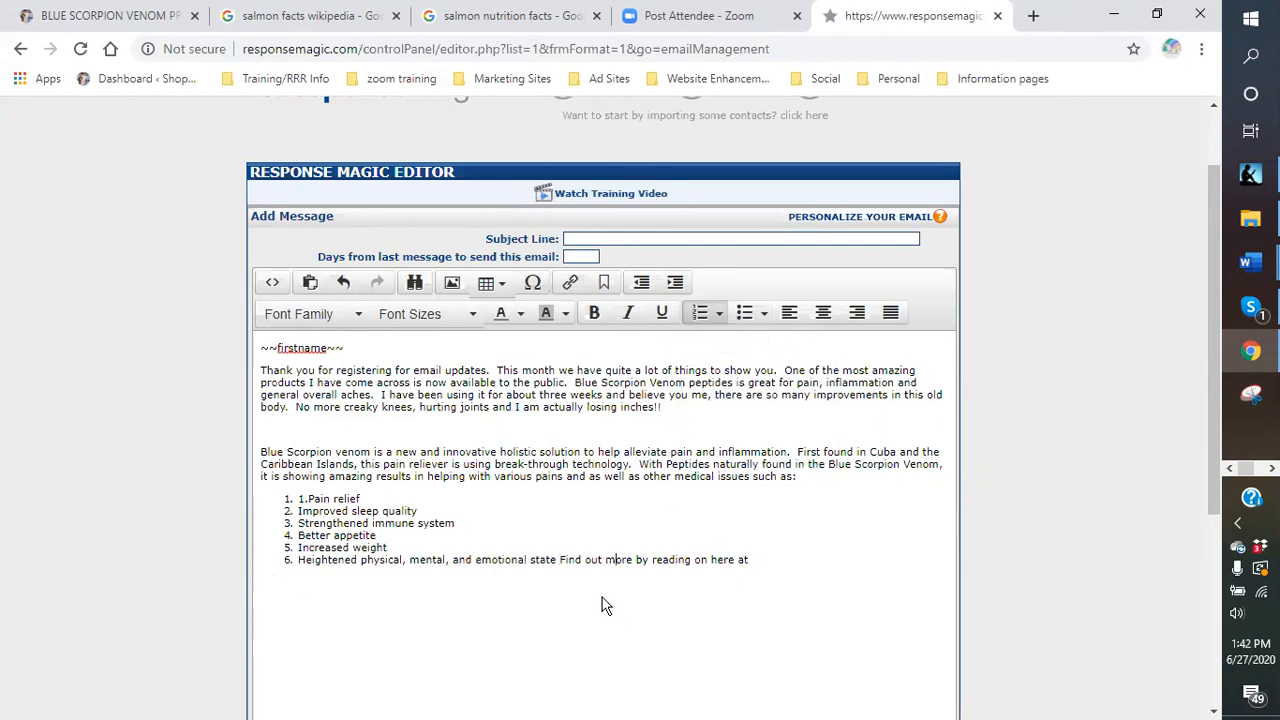
pyautogui.click(563, 561)
pyautogui.press('Return')
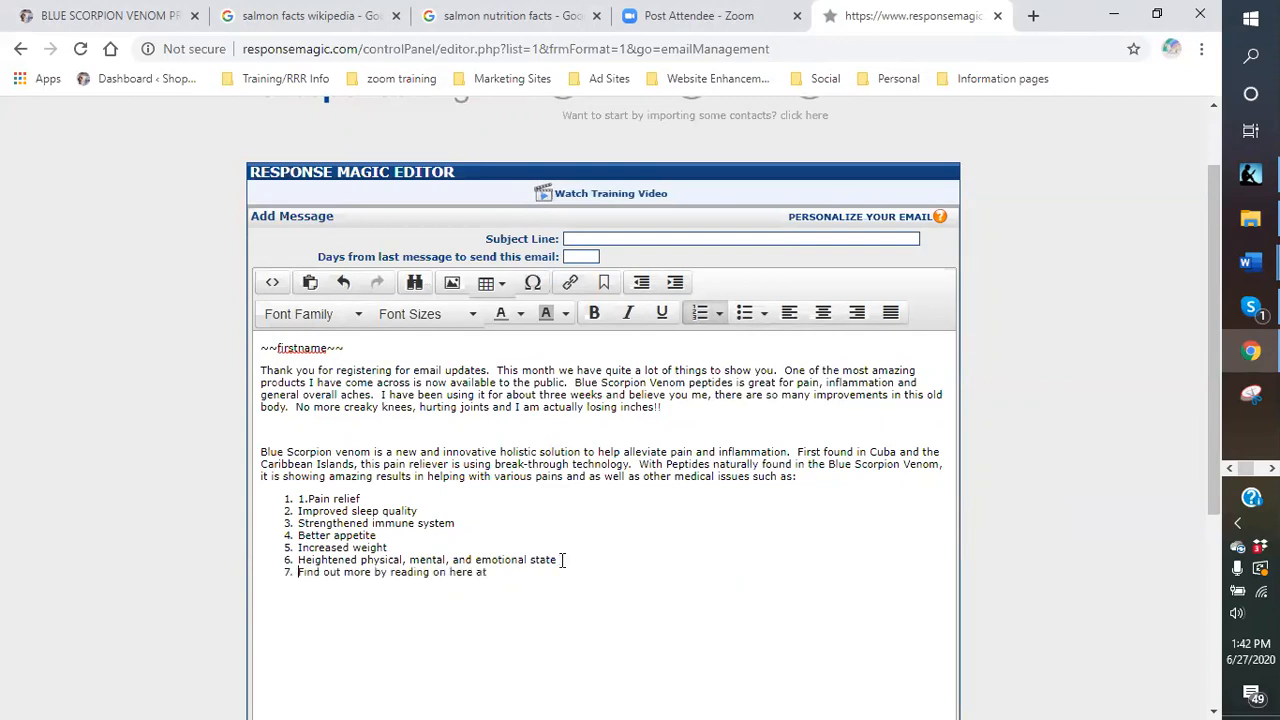
pyautogui.click(697, 318)
pyautogui.click(461, 584)
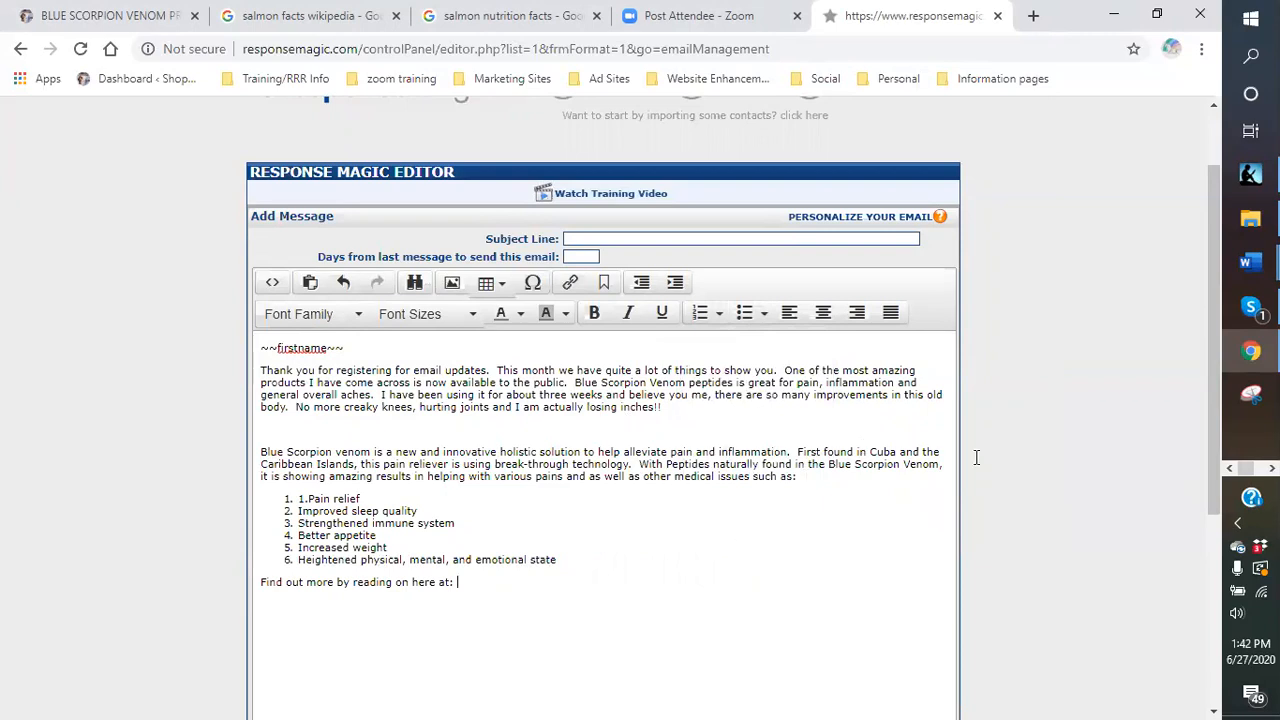
pyautogui.click(1221, 280)
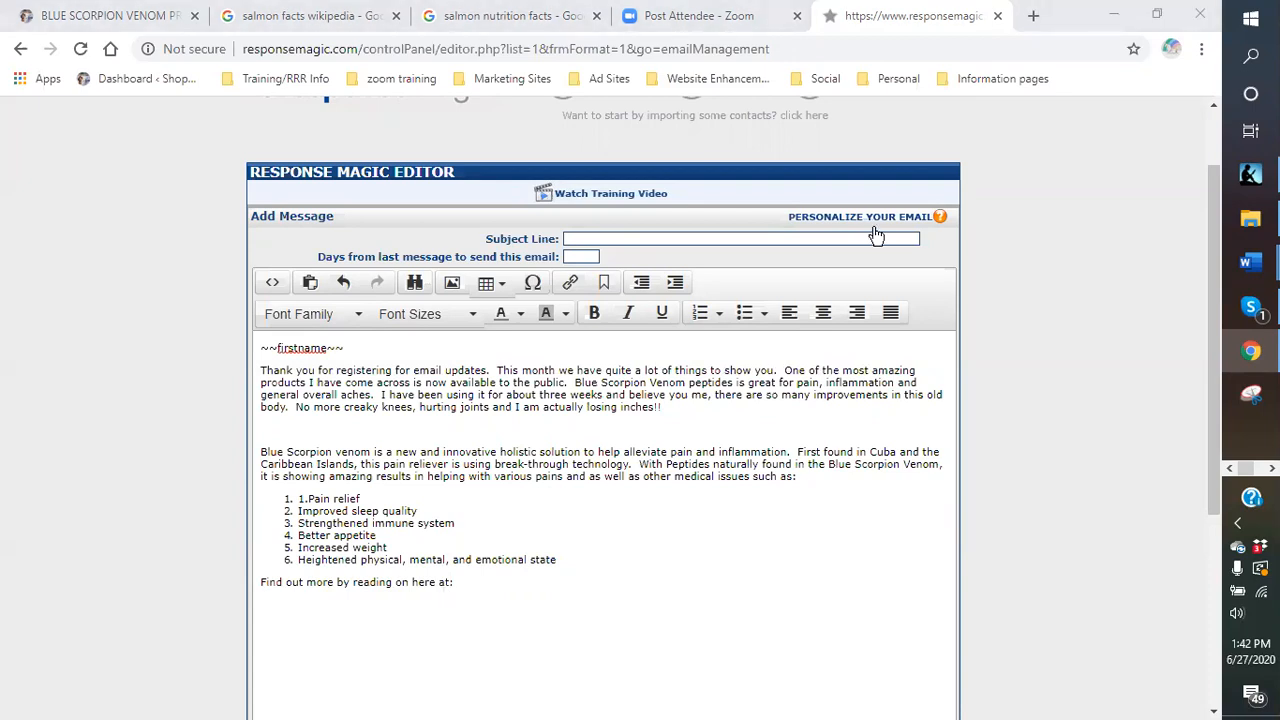
pyautogui.moveTo(1250, 262)
pyautogui.click(1120, 262)
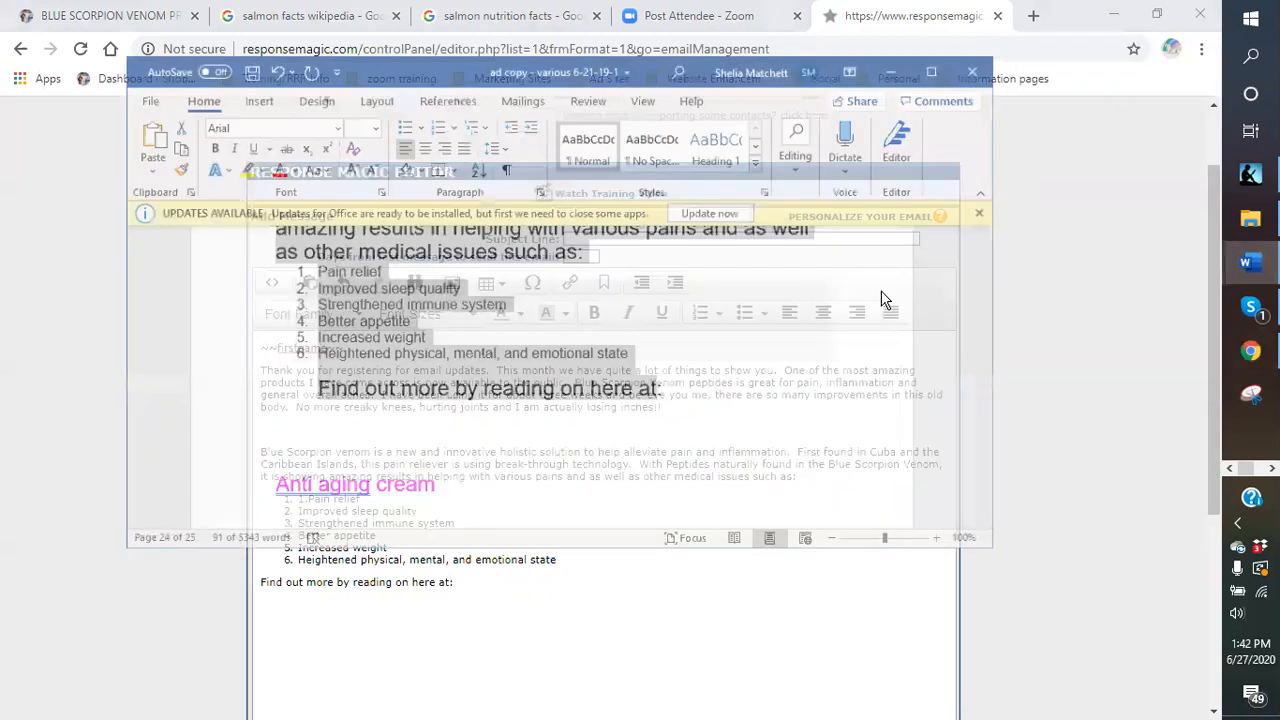
pyautogui.scroll(8, 572, 388)
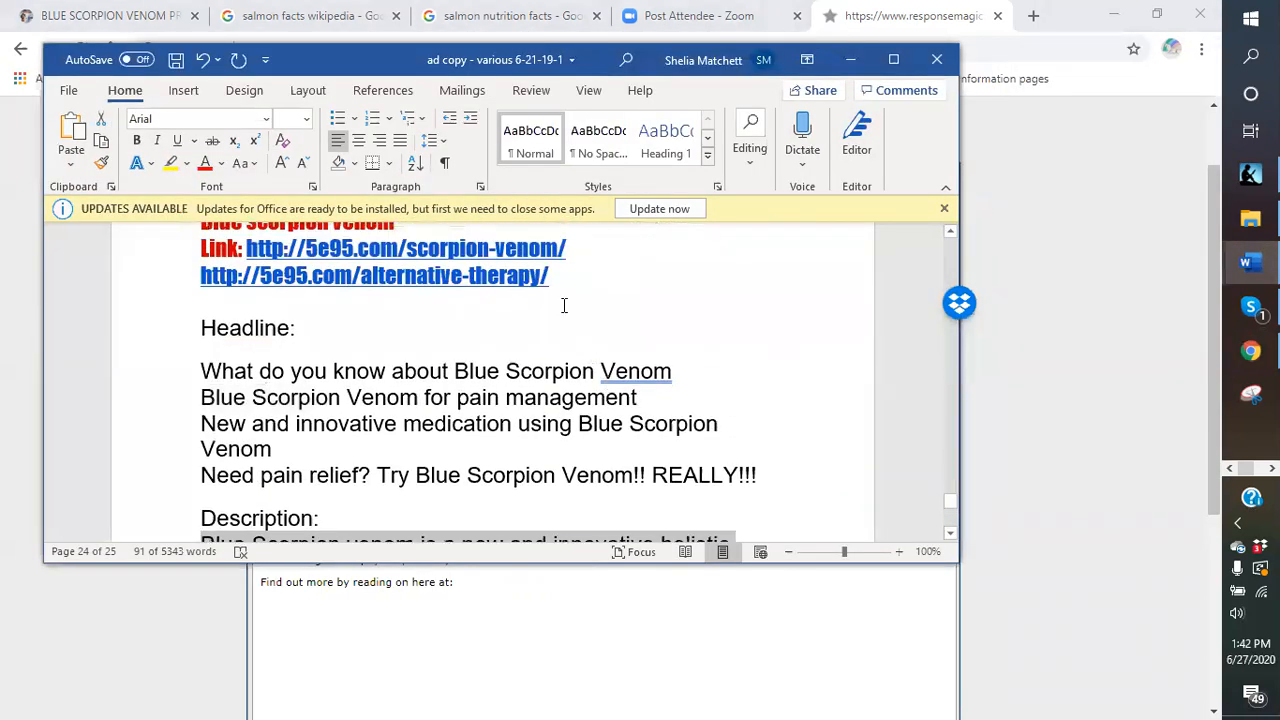
pyautogui.moveTo(551, 276); pyautogui.dragTo(212, 280)
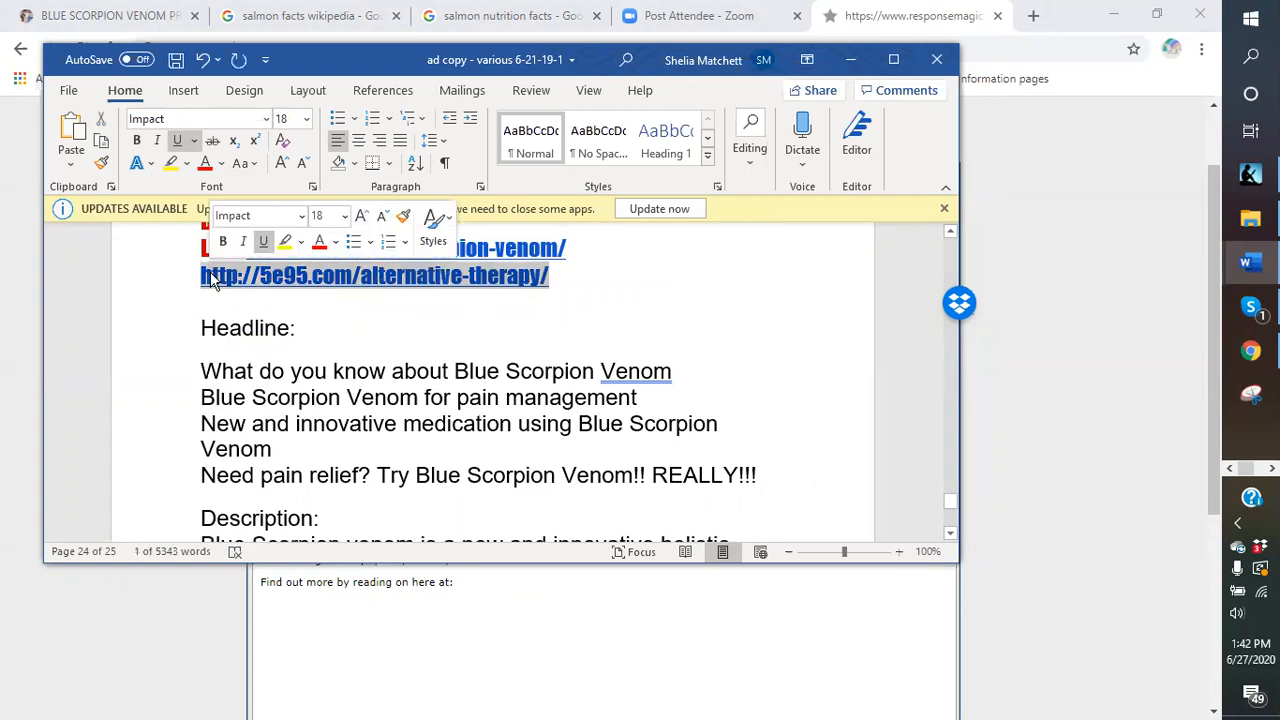
pyautogui.rightClick(212, 280)
pyautogui.click(289, 303)
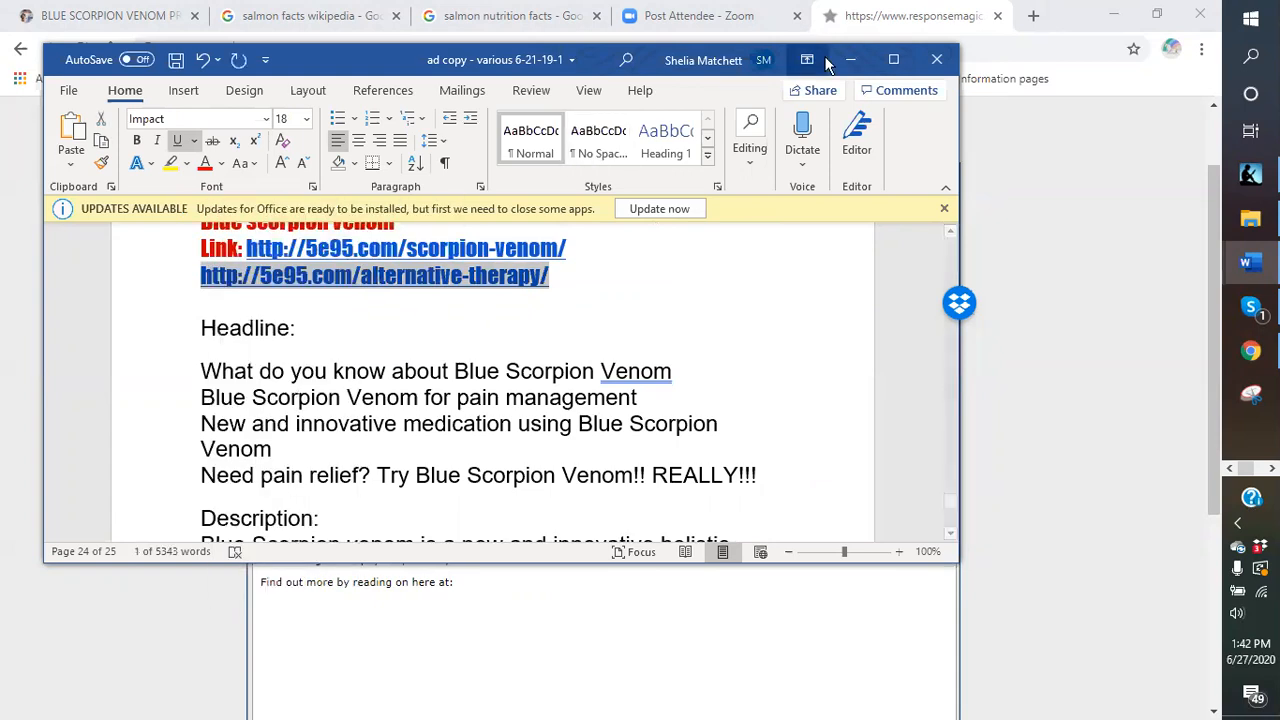
pyautogui.click(847, 62)
# Paste the alternative-therapy link after 'Find out more by reading on here at:'.
pyautogui.click(460, 582)
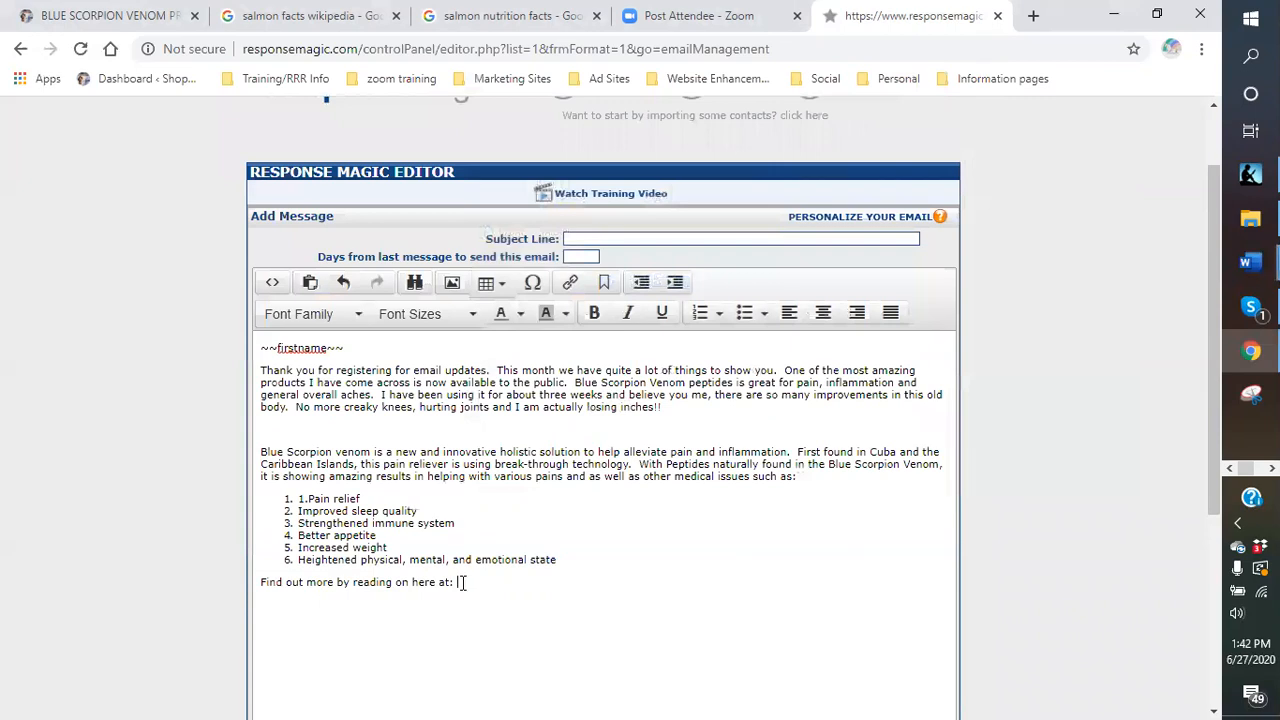
pyautogui.hotkey('ctrl', 'v')
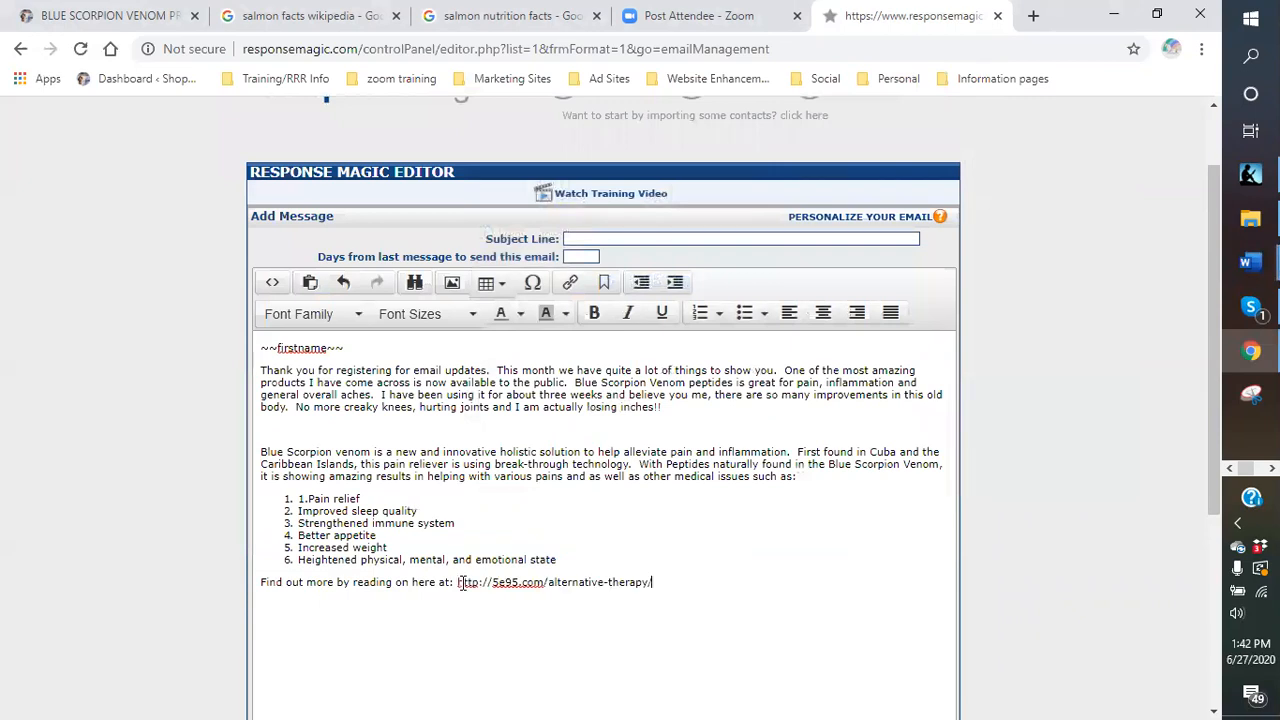
pyautogui.scroll(-2, 777, 600)
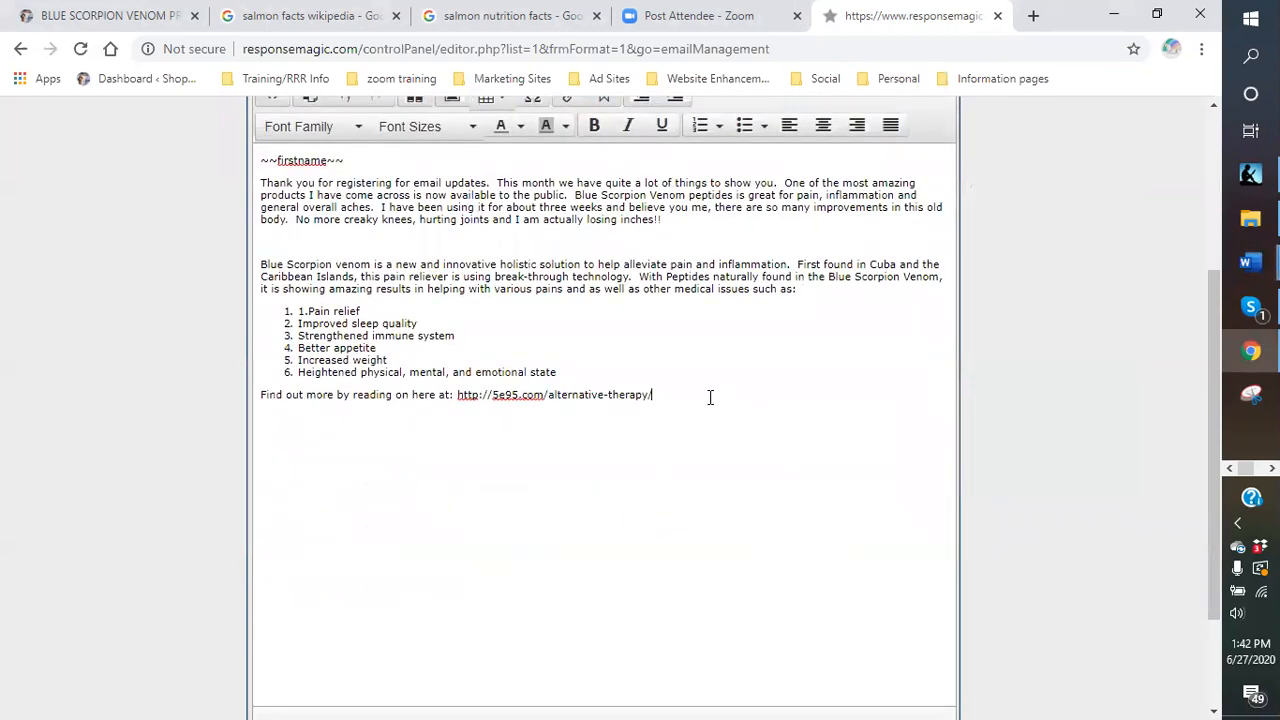
# Add 'So if you want to see more information, please follow the link above to read all about' and begin a new paragraph.
pyautogui.press('Return')
pyautogui.press('Return')
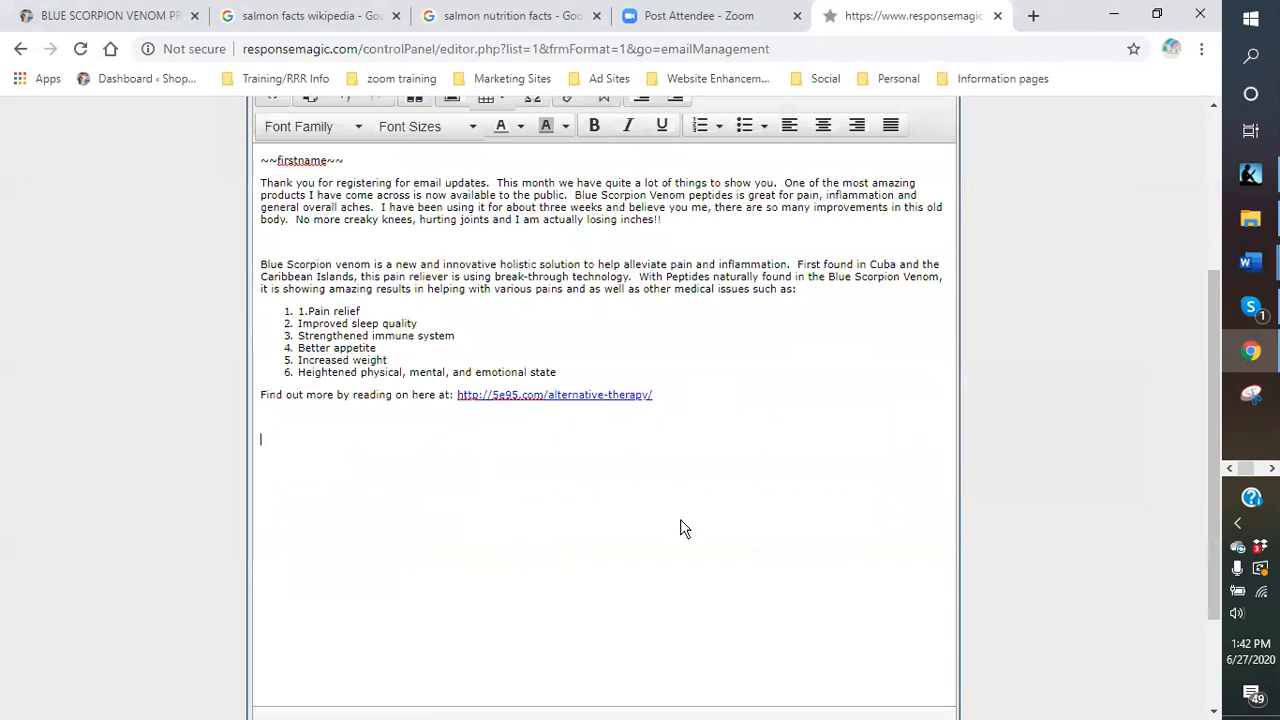
pyautogui.write('So if you want to see more inf')
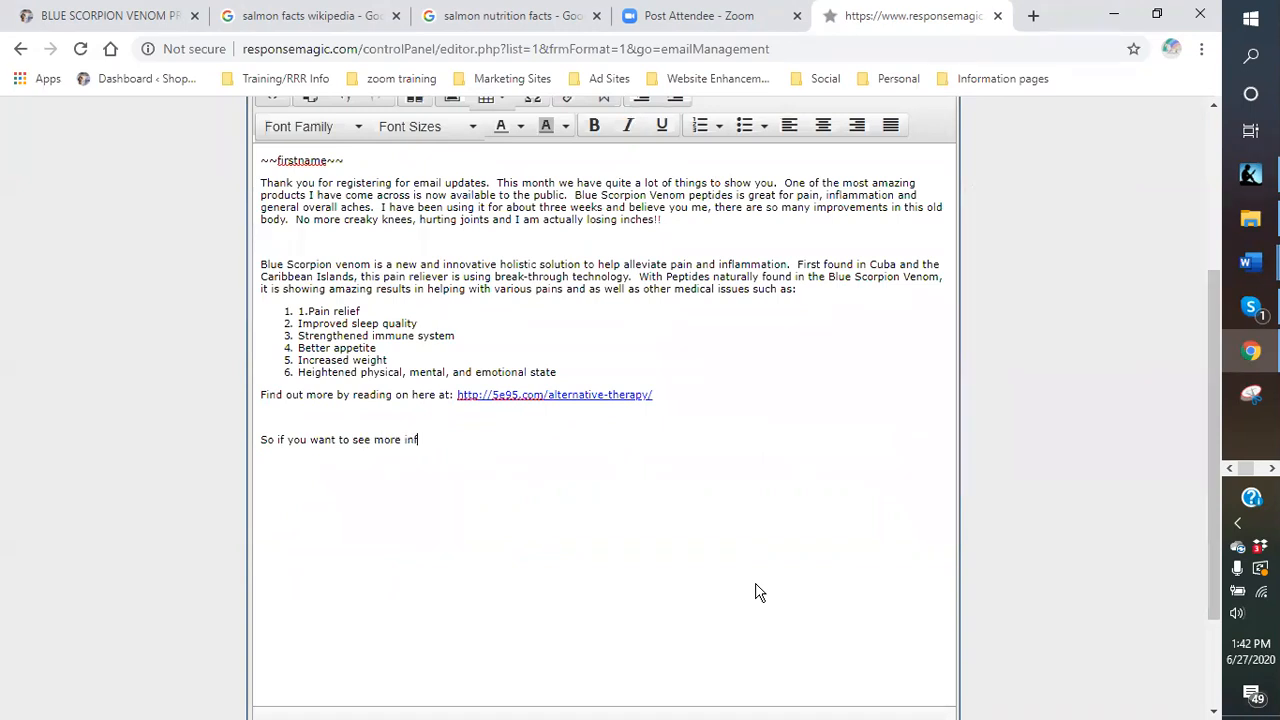
pyautogui.write('ormation, please follow')
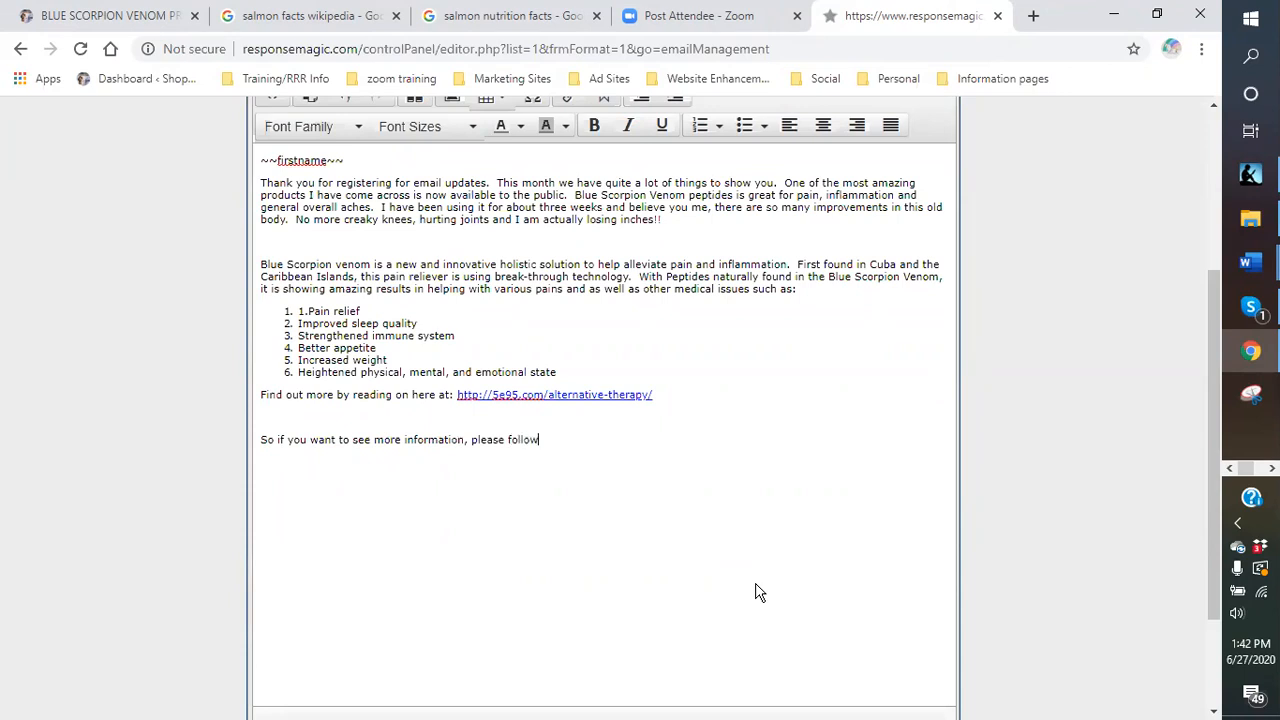
pyautogui.write(' the link ab')
pyautogui.press('BackSpace')
pyautogui.write('avo')
pyautogui.press('BackSpace')
pyautogui.press('BackSpace')
pyautogui.write('bove to read all about it.')
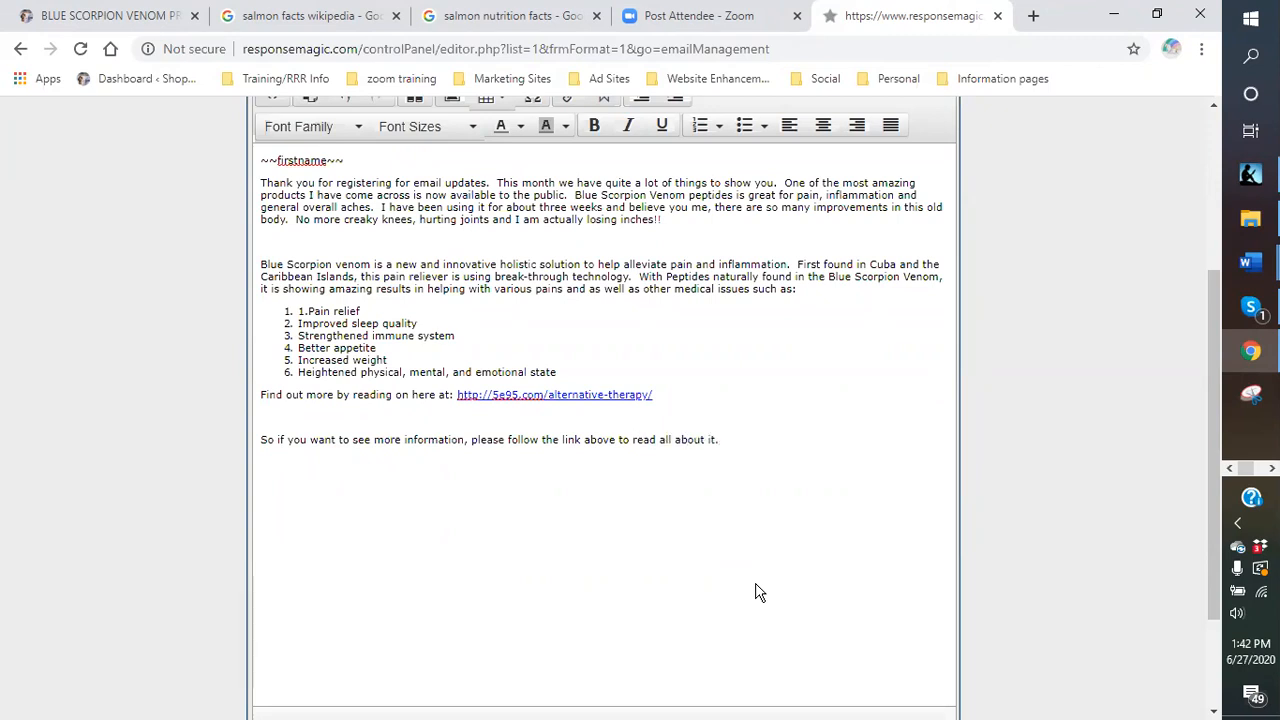
pyautogui.scroll(1, 755, 591)
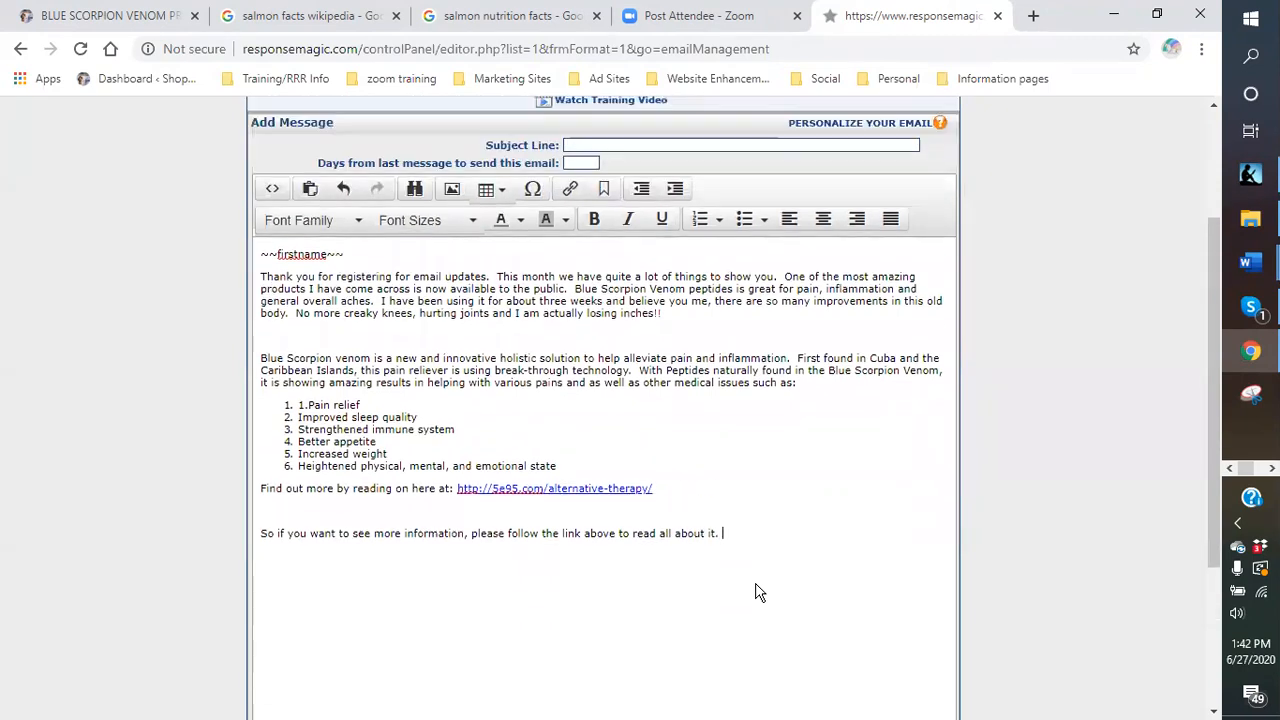
pyautogui.scroll(-2, 741, 528)
pyautogui.scroll(-1, 731, 442)
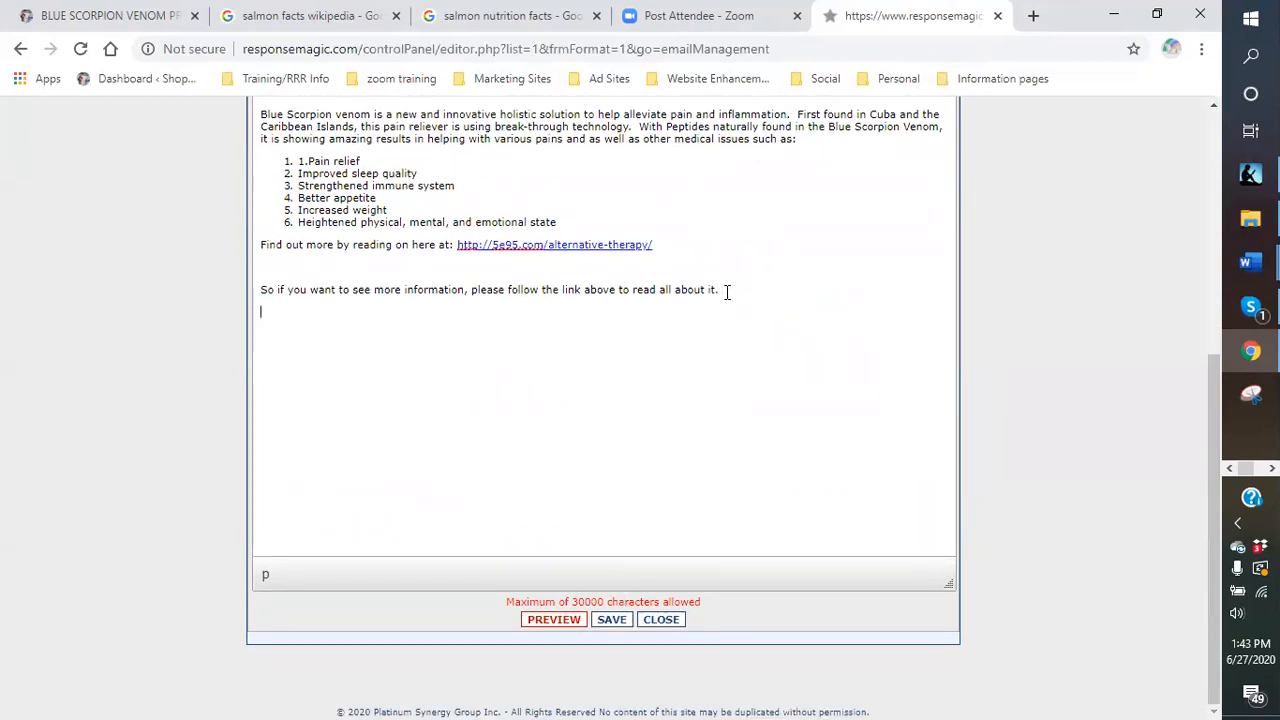
pyautogui.press('Return')
pyautogui.press('Return')
pyautogui.write('Aksi')
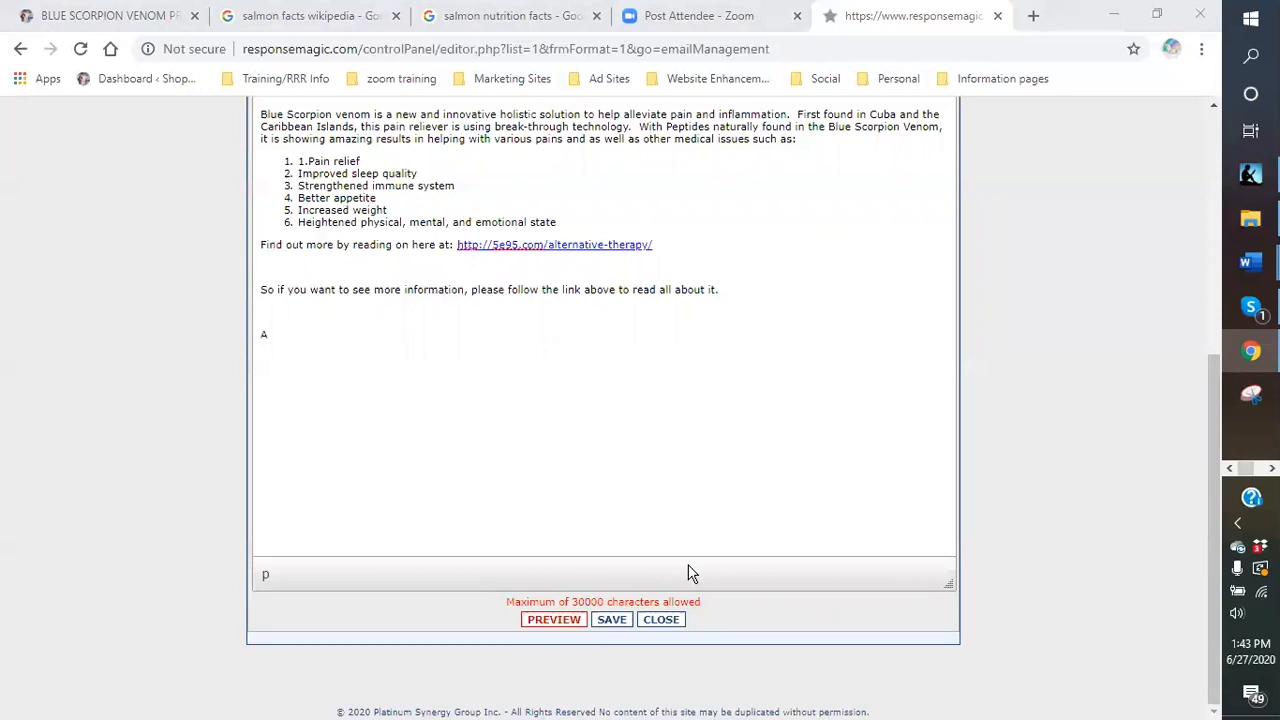
# Type the seafood paragraph offering fresh, wild Alaskan salmon delivered directly to you.
pyautogui.click(295, 329)
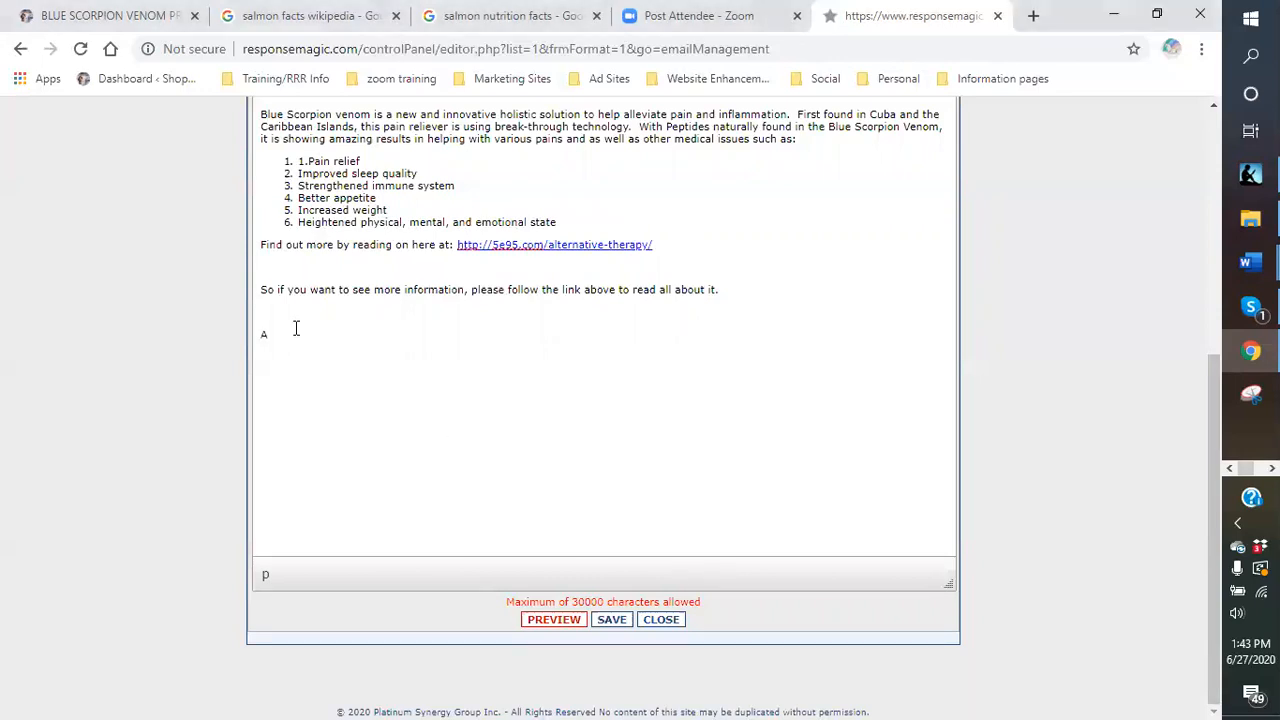
pyautogui.write('ll')
pyautogui.write('o if you love s')
pyautogui.write('eaford')
pyautogui.write('od, ')
pyautogui.write('I have great news')
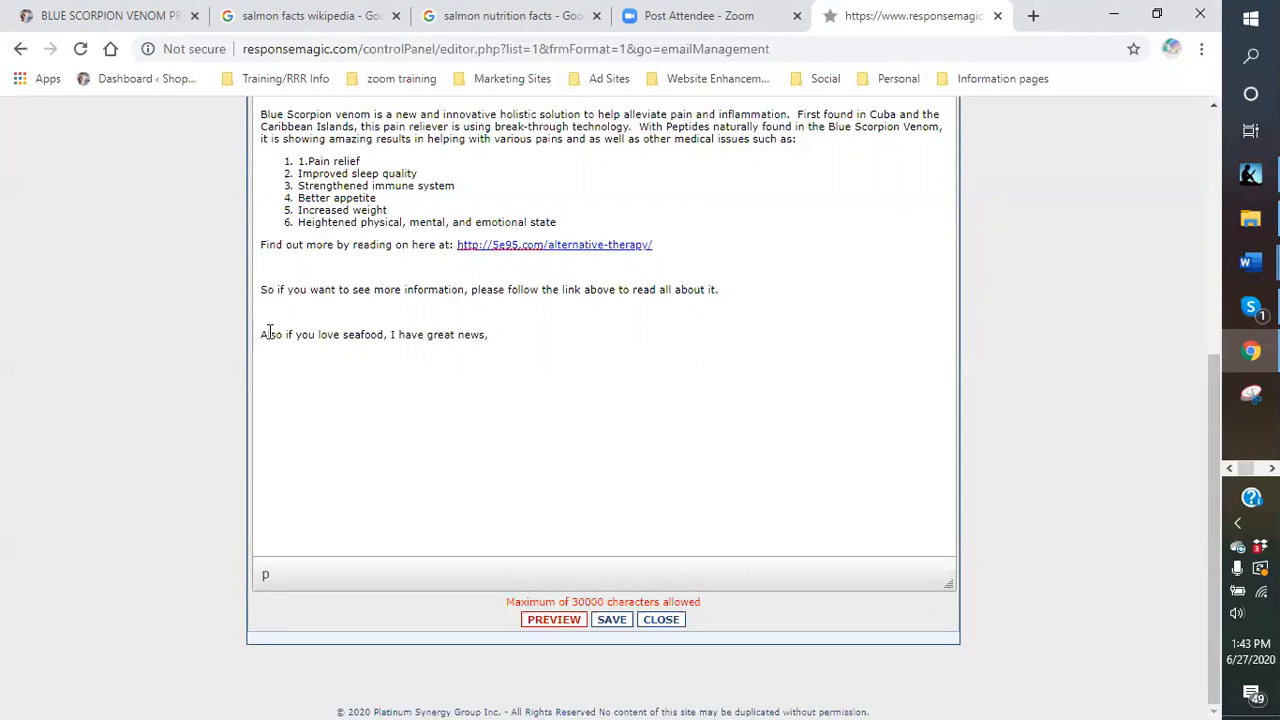
pyautogui.write('. Now')
pyautogui.write('u can get g')
pyautogui.write('reat')
pyautogui.press('BackSpace')
pyautogui.press('BackSpace')
pyautogui.press('BackSpace')
pyautogui.write('fresh, wild Alaskan ')
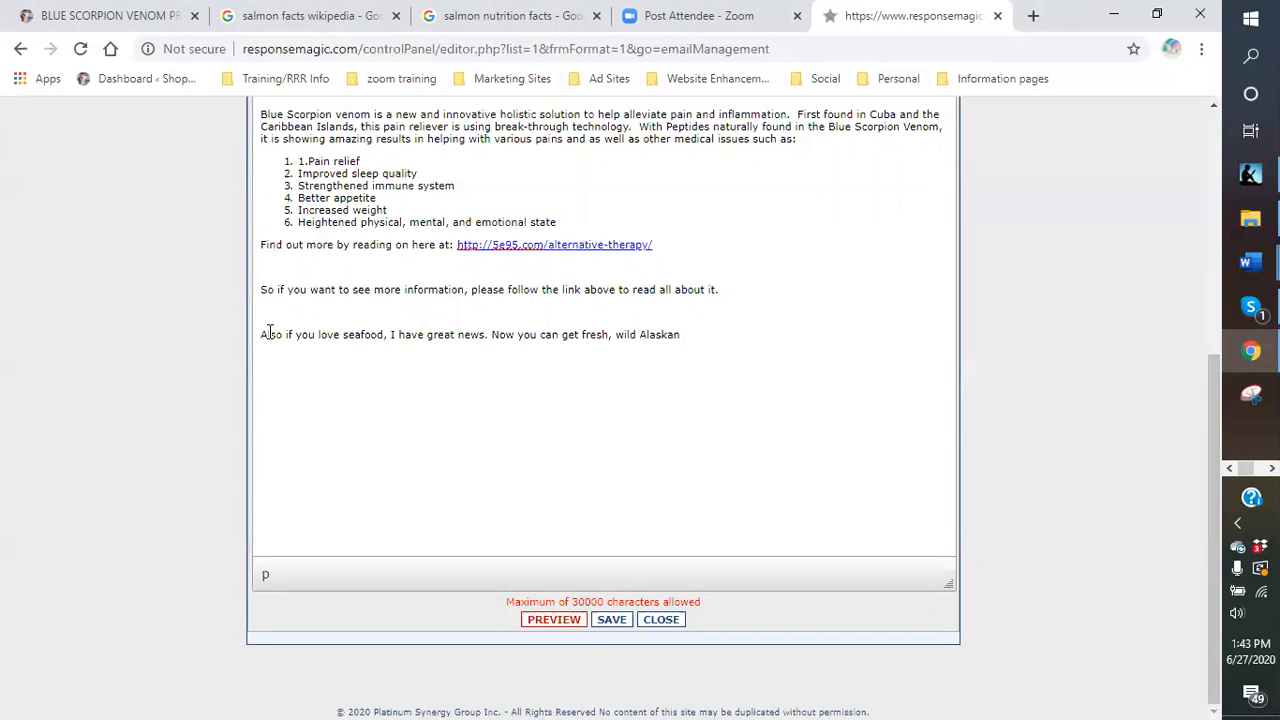
pyautogui.write('salmon delivered directly t')
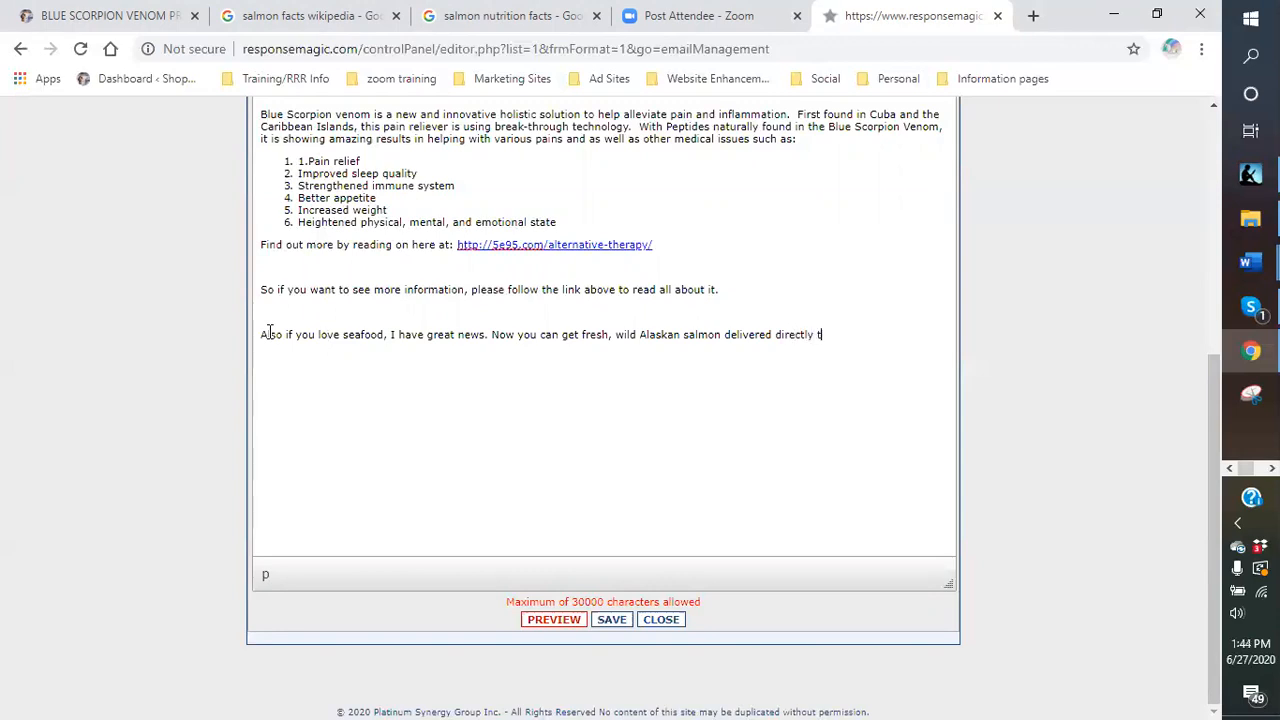
pyautogui.write('o you.  No altif')
pyautogui.press('BackSpace')
pyautogui.press('BackSpace')
pyautogui.write('tifical')
pyautogui.press('BackSpace')
pyautogui.press('BackSpace')
pyautogui.write('il')
pyautogui.press('BackSpace')
pyautogui.press('BackSpace')
pyautogui.press('BackSpace')
pyautogui.write('l')
# Correct 'artificial' and add: no imitation meat, plus options for other wild Alaskan fish.
pyautogui.rightClick(886, 337)
pyautogui.press('Escape')
pyautogui.rightClick(890, 337)
pyautogui.click(857, 394)
pyautogui.click(906, 337)
pyautogui.write('ial inimation m')
pyautogui.press('BackSpace')
pyautogui.press('BackSpace')
pyautogui.press('BackSpace')
pyautogui.press('BackSpace')
pyautogui.press('BackSpace')
pyautogui.press('BackSpace')
pyautogui.press('BackSpace')
pyautogui.press('BackSpace')
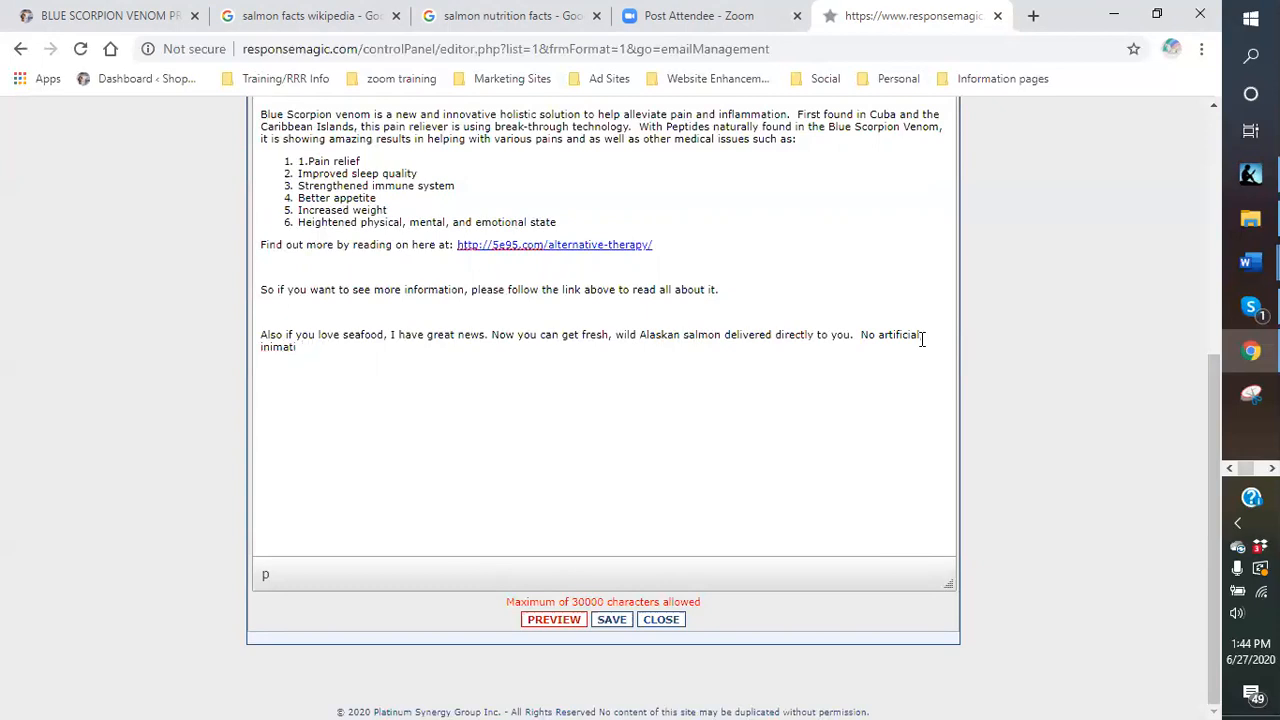
pyautogui.write('mitation meat but fresh cau')
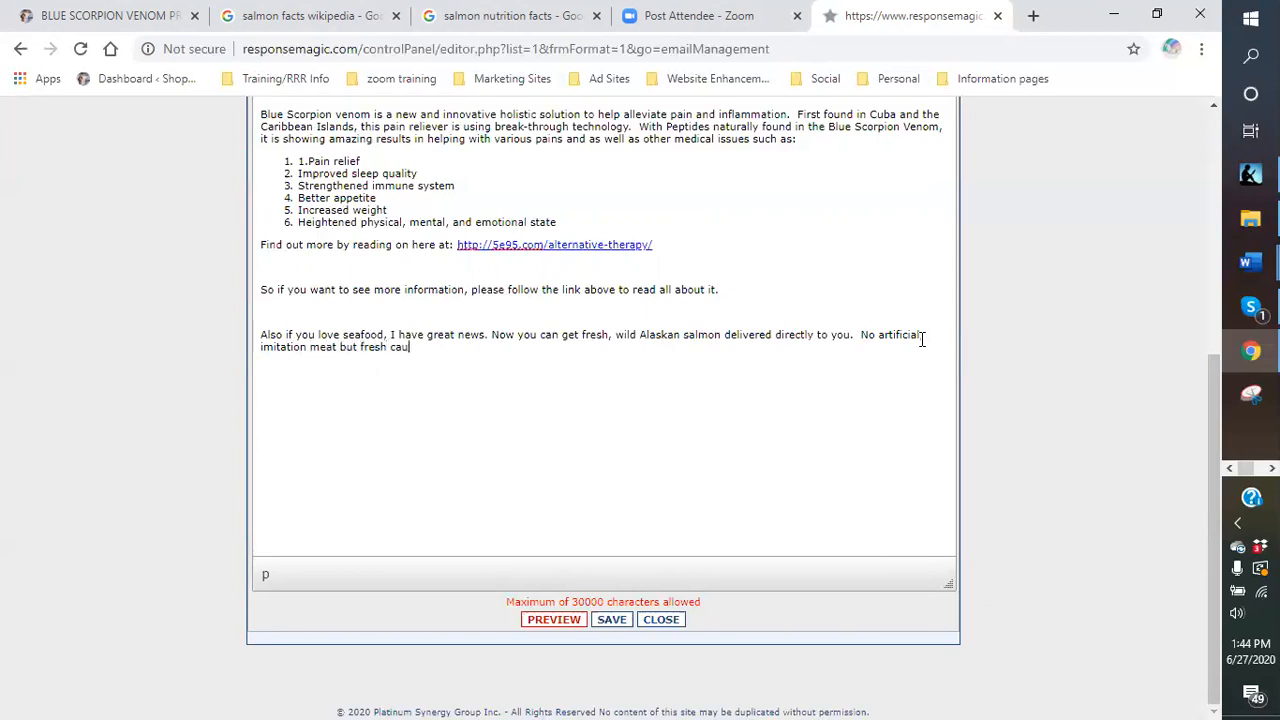
pyautogui.write('ght wild alaskan salm')
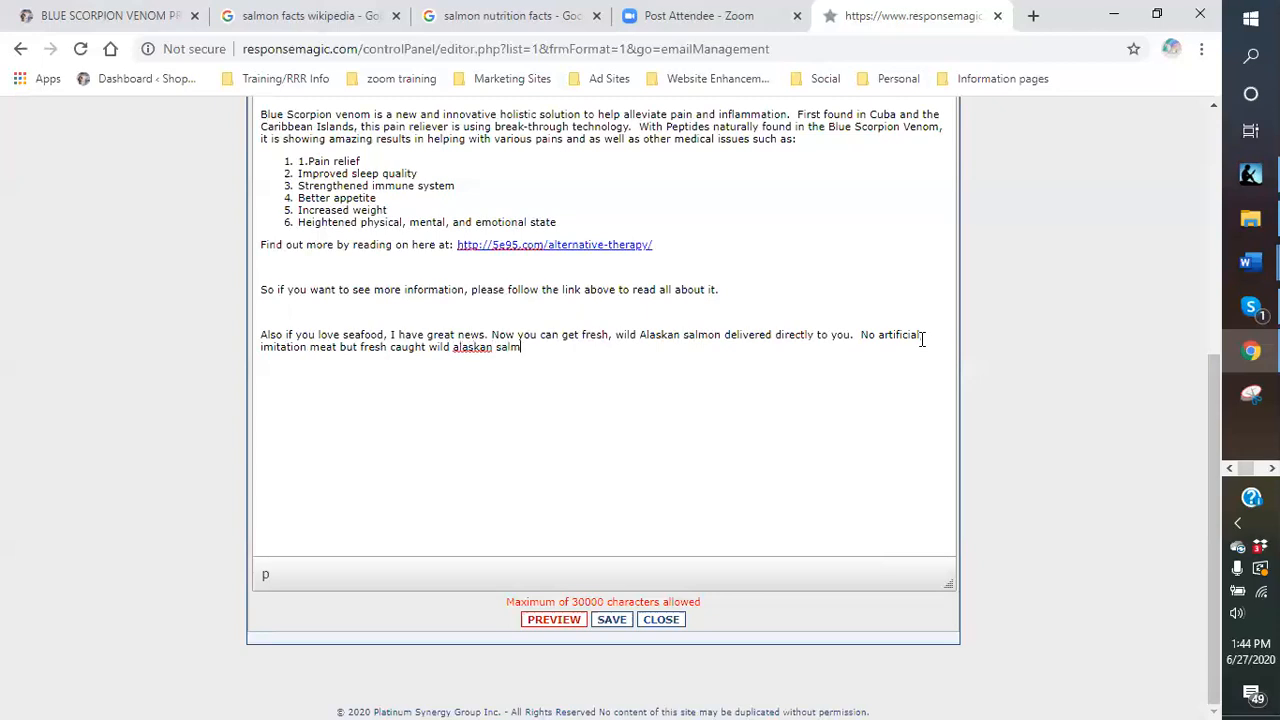
pyautogui.write('on.  Along witht')
pyautogui.press('BackSpace')
pyautogui.write('this you also have opt')
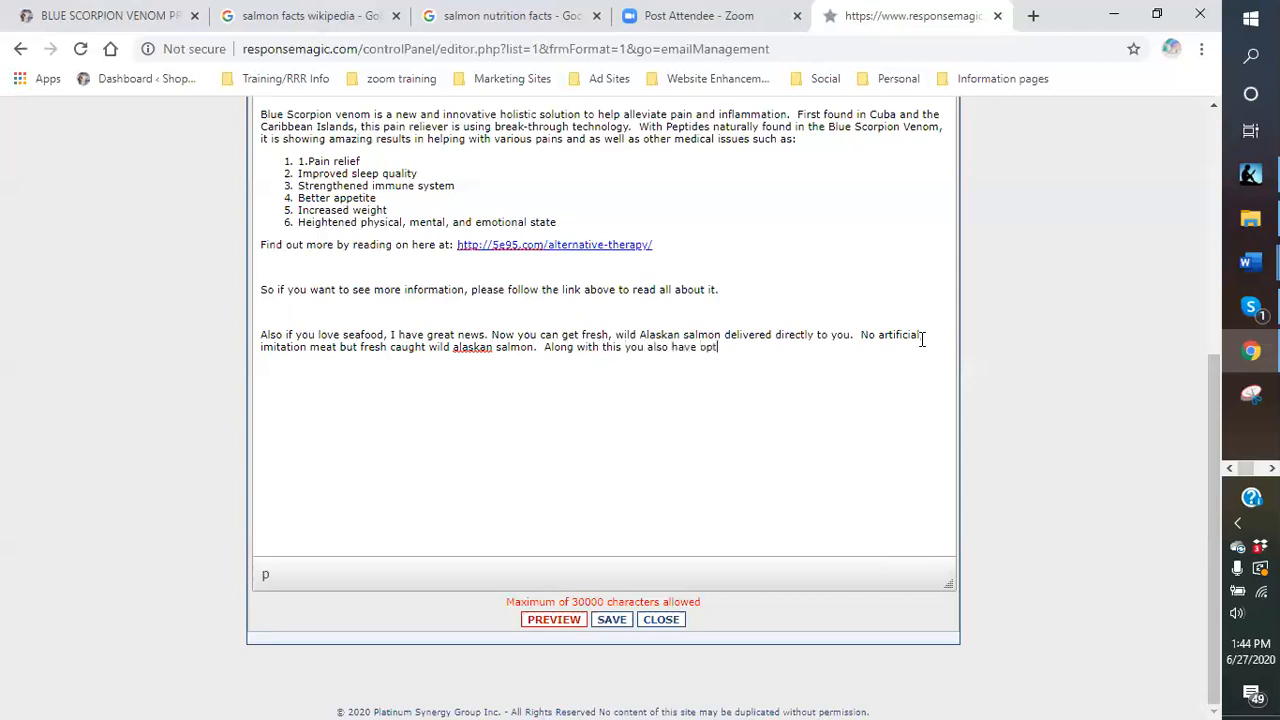
pyautogui.write('ions for other wild Alaskan fish')
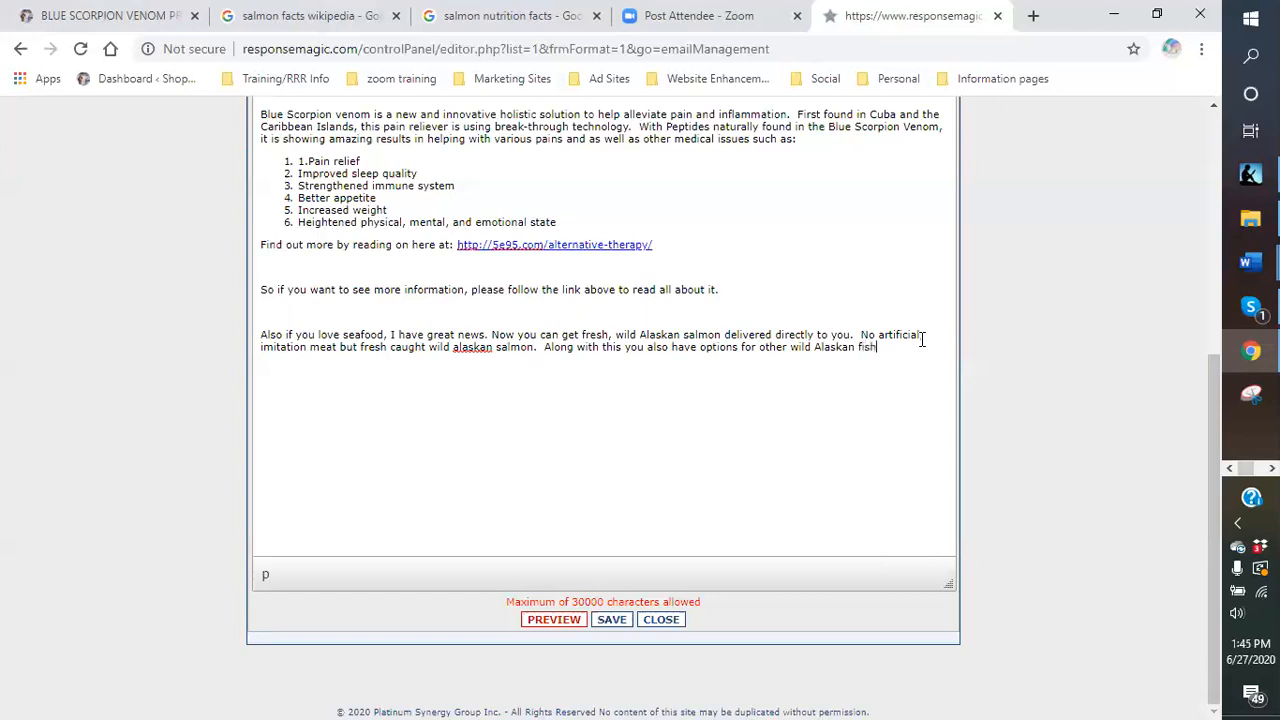
pyautogui.write('.  Read more about this amazing prog')
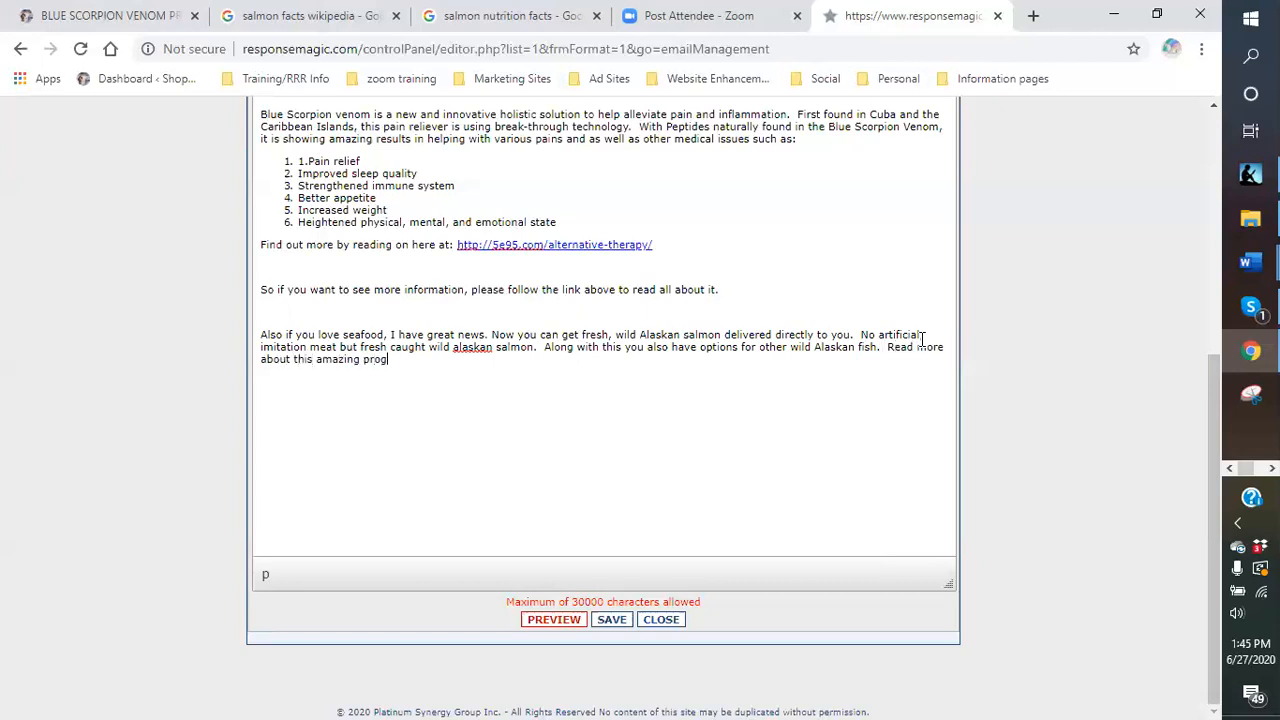
pyautogui.write('ram at the following link:')
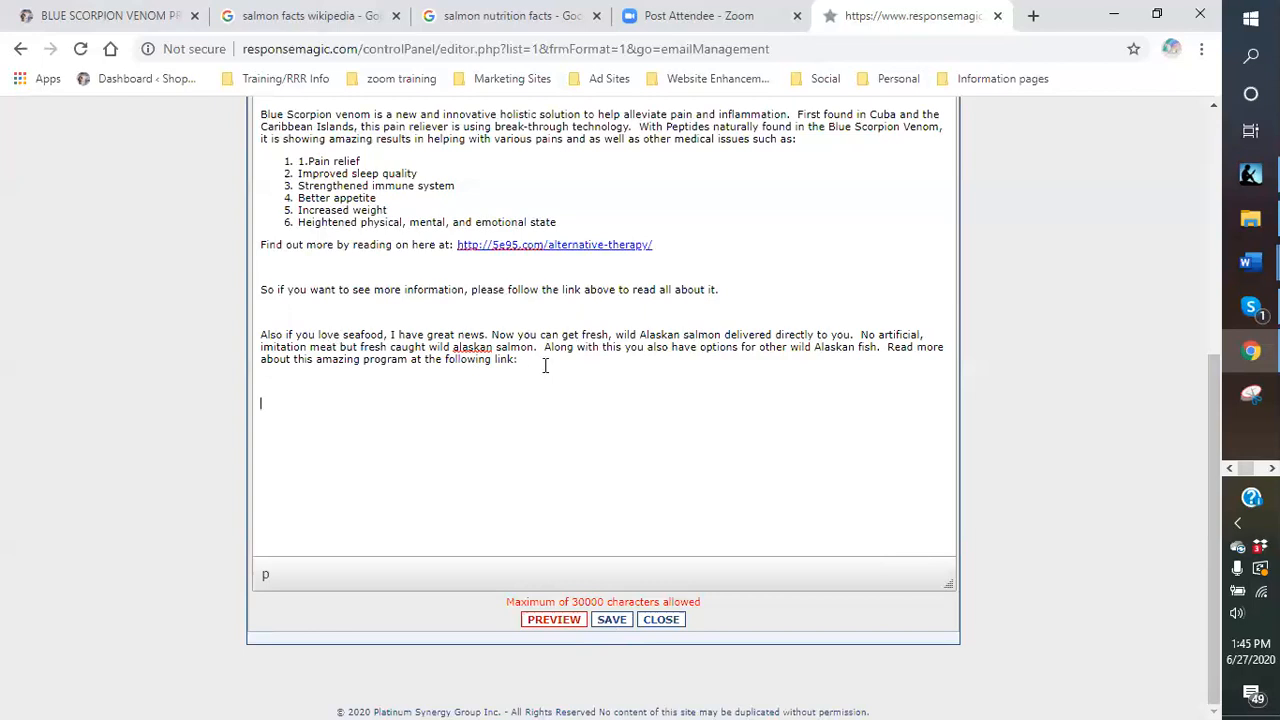
# Type the closing paragraph thanking readers for registering for the monthly newsletter, with the contact text number and e-mail.
pyautogui.press('Return')
pyautogui.press('Return')
pyautogui.write('Again, thank you for visitin')
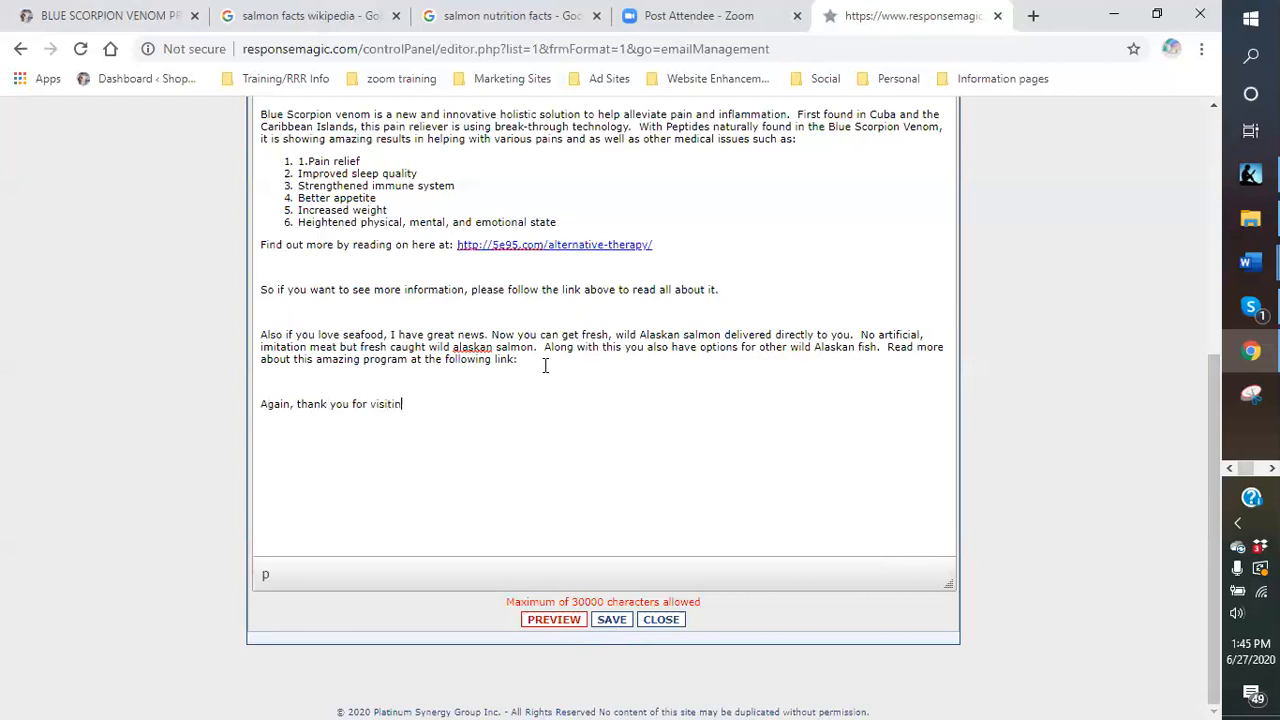
pyautogui.write('g my site and registering to receiv')
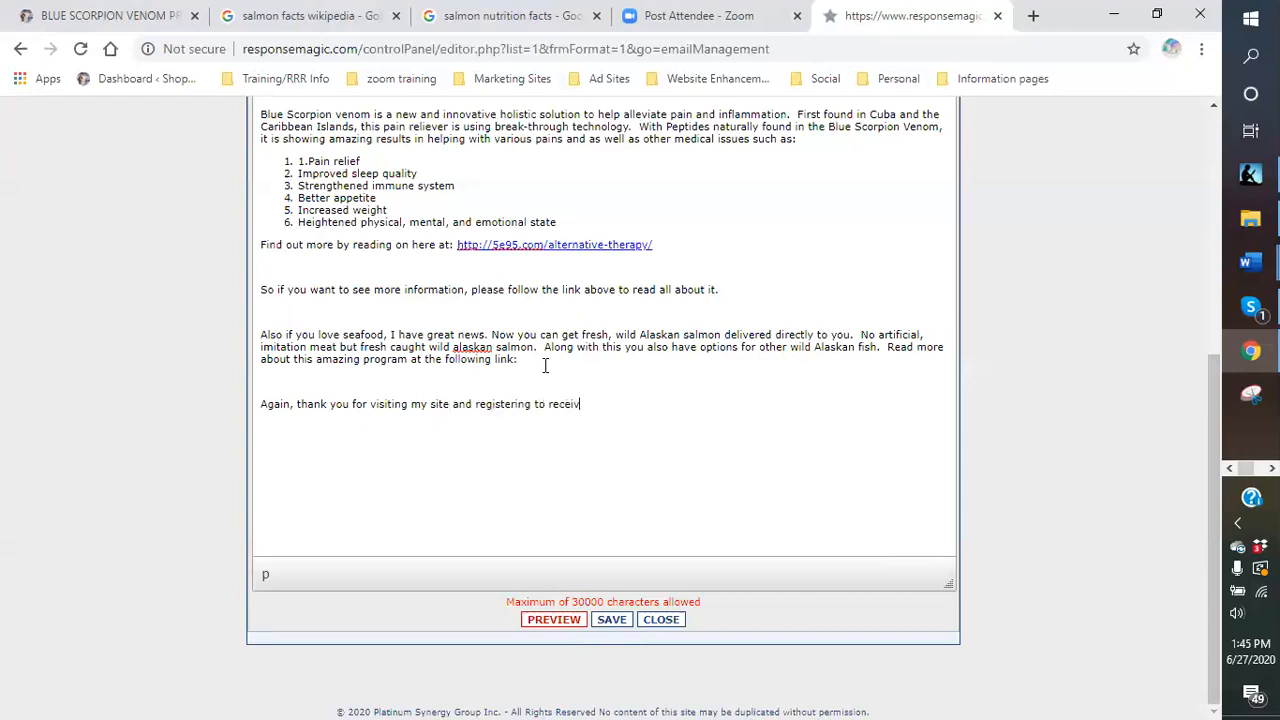
pyautogui.write('e the')
pyautogui.press('BackSpace')
pyautogui.write('my monthly news letter.  If you have any questions or would like more information on the things yo')
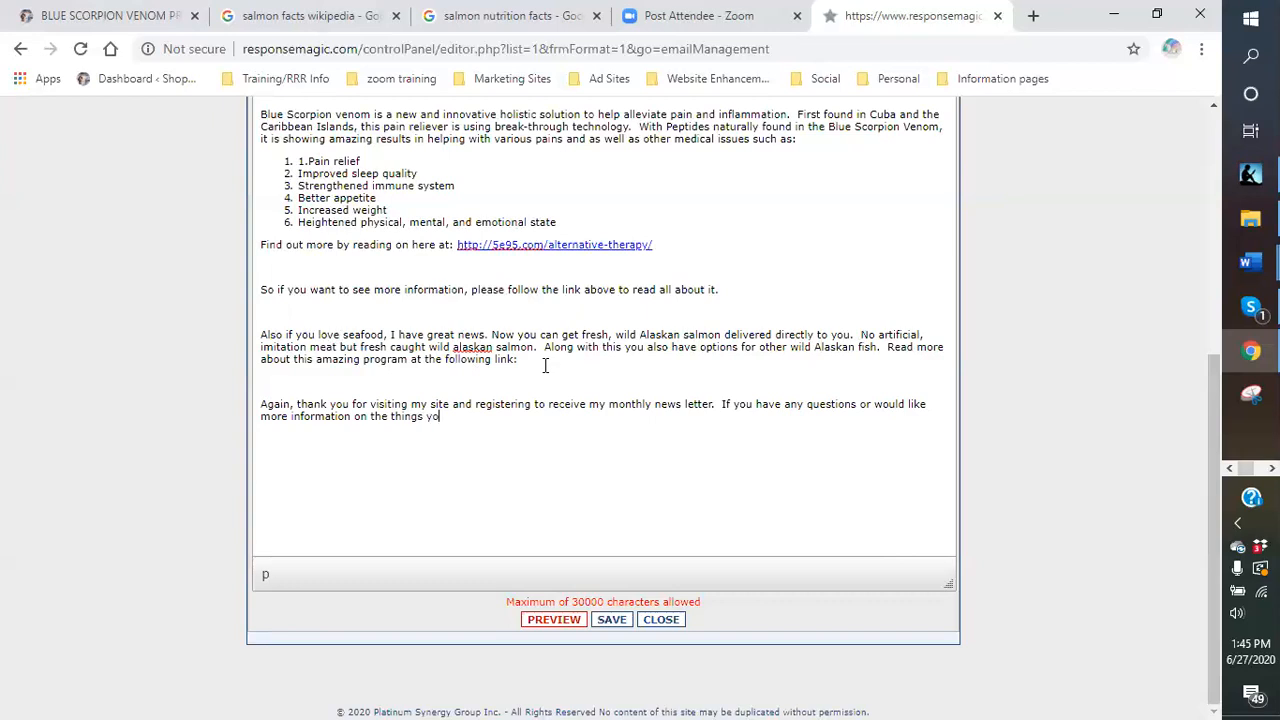
pyautogui.write('u see on my site, please do not hesitate to contact me')
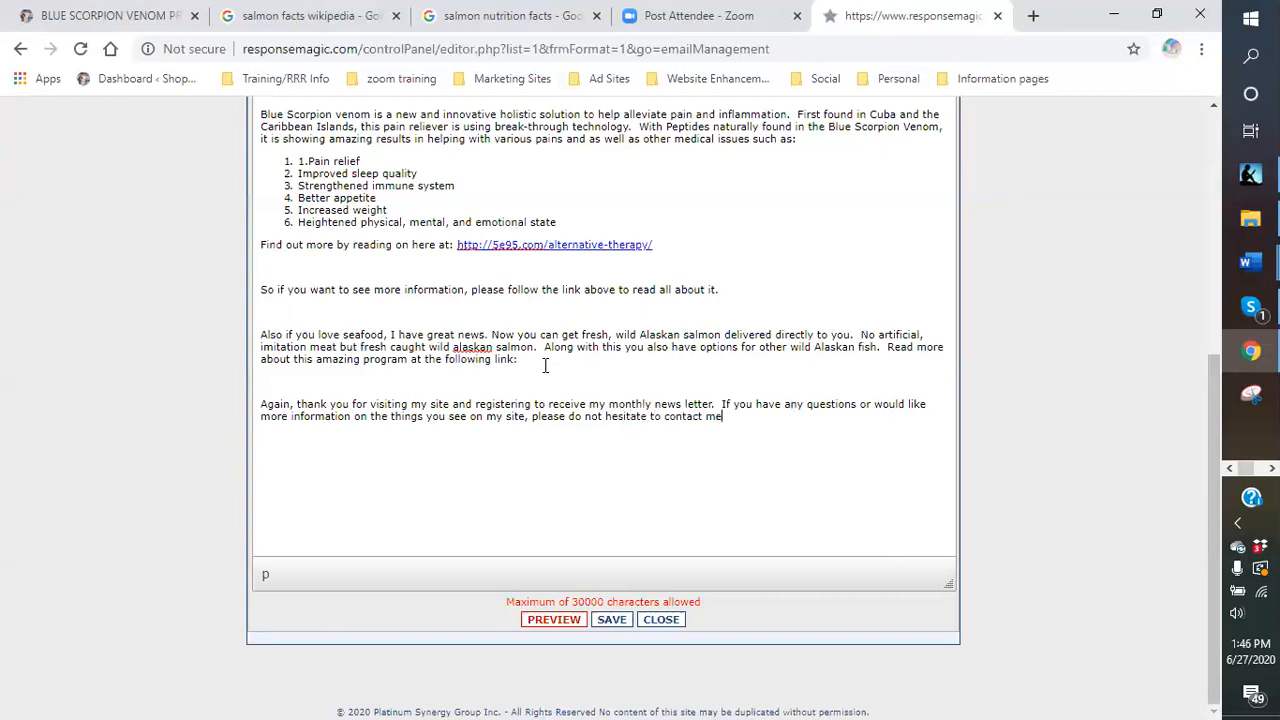
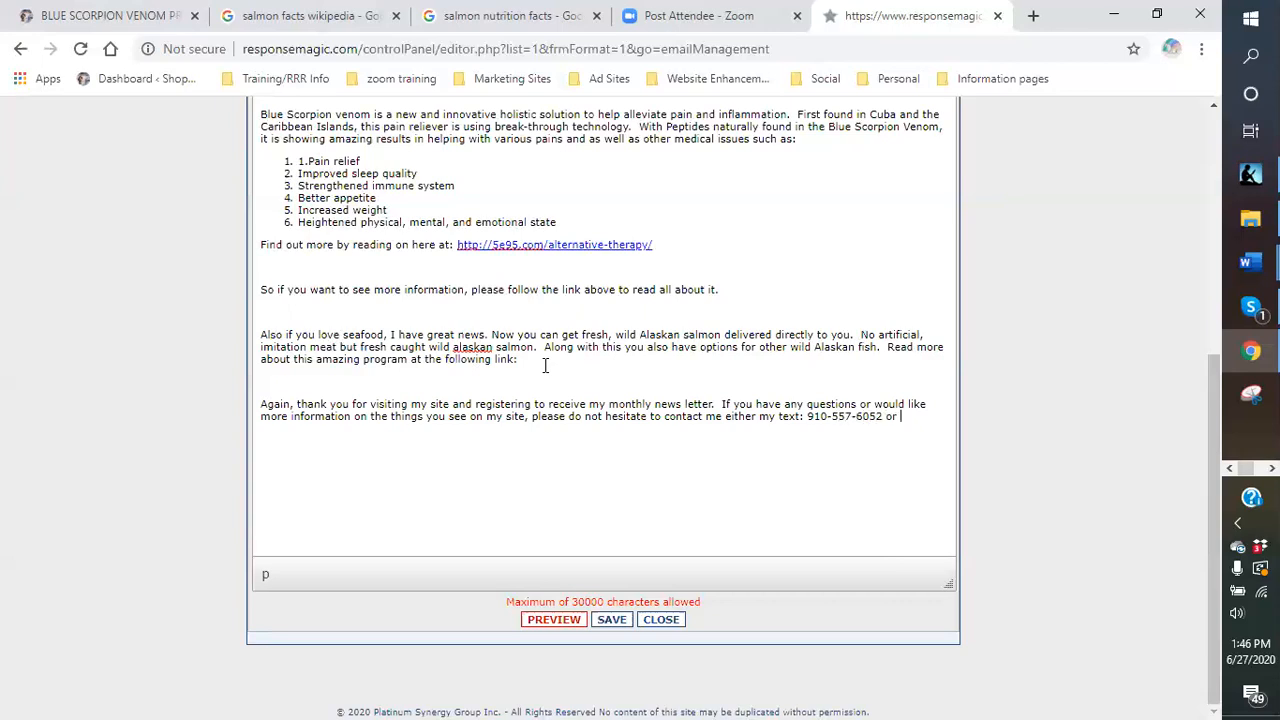
pyautogui.write('ma')
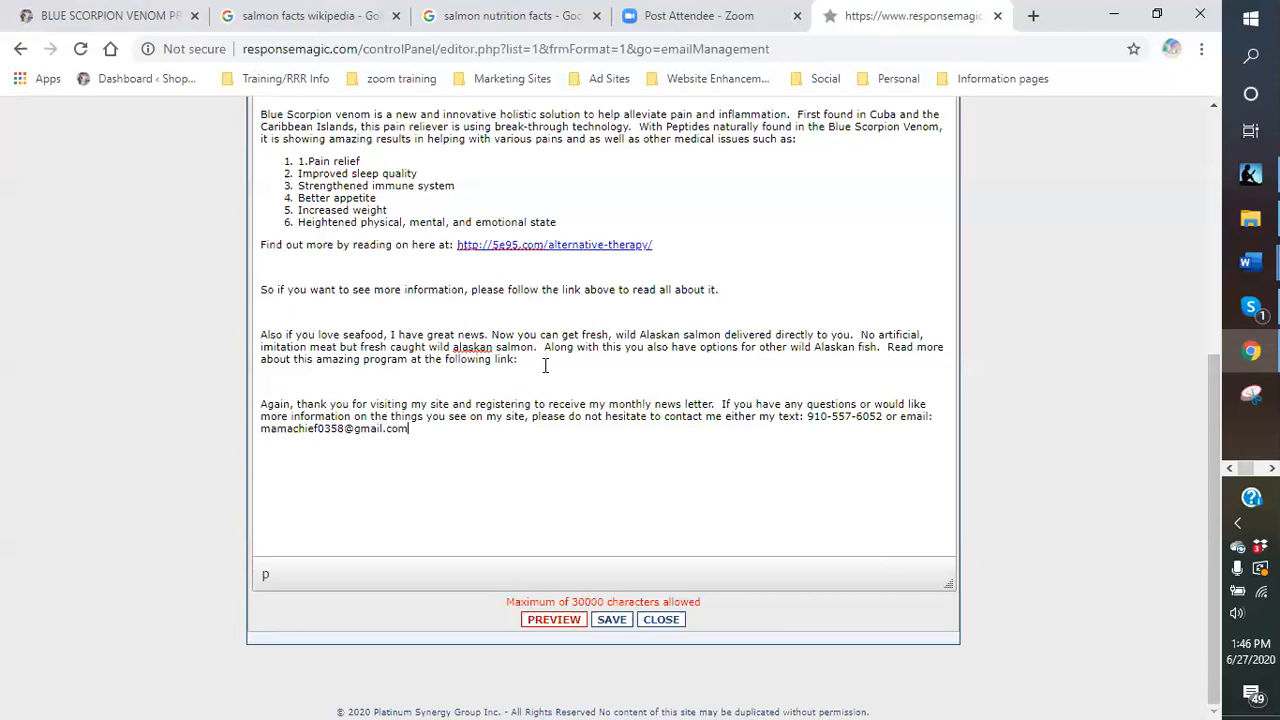
pyautogui.write('.  You can ')
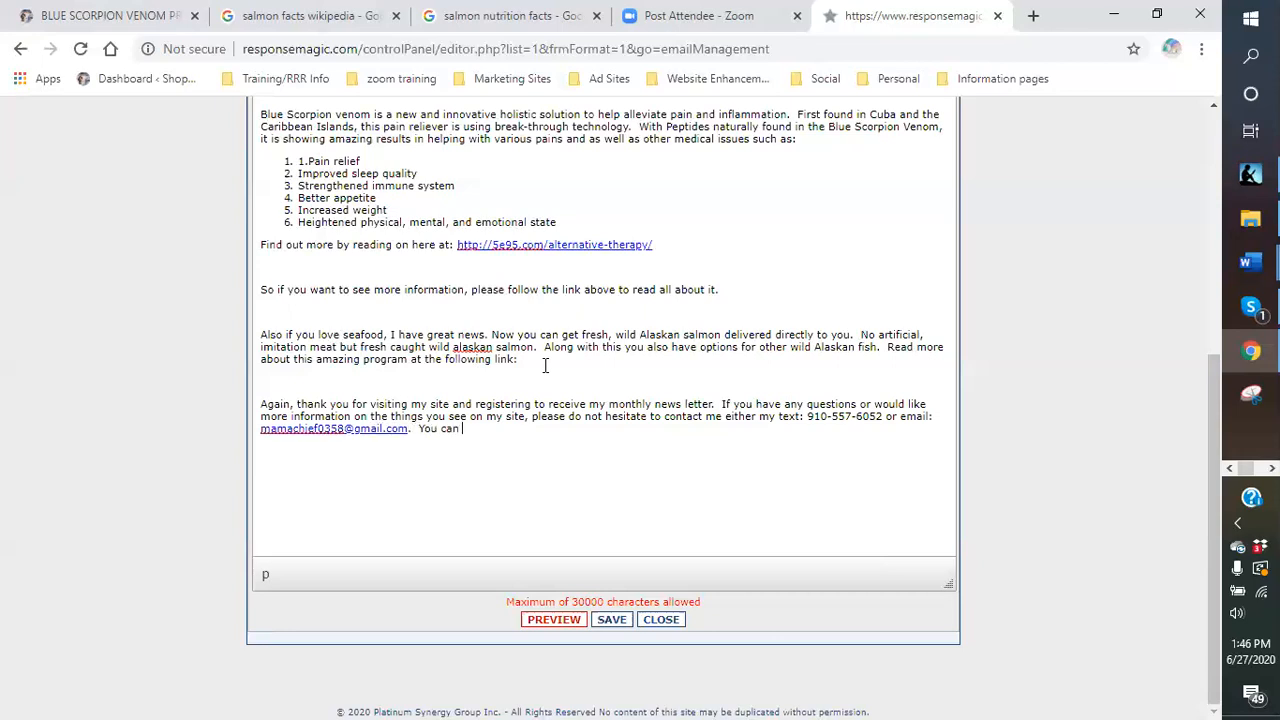
pyautogui.write('also connect with me on instagra')
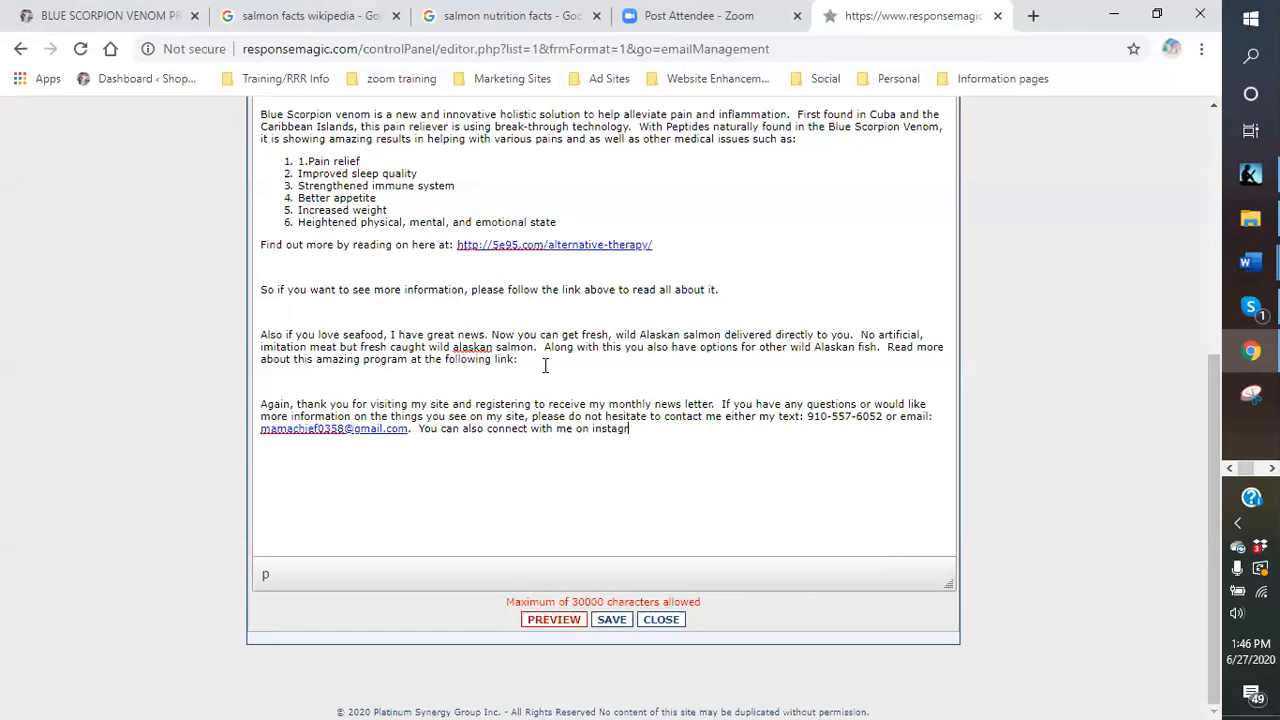
# Finish the Instagram contact line, add 'Have a wonderful and blessed day' and a 'Shop with MamaChief' signature.
pyautogui.press('BackSpace')
pyautogui.press('BackSpace')
pyautogui.press('BackSpace')
pyautogui.press('BackSpace')
pyautogui.press('BackSpace')
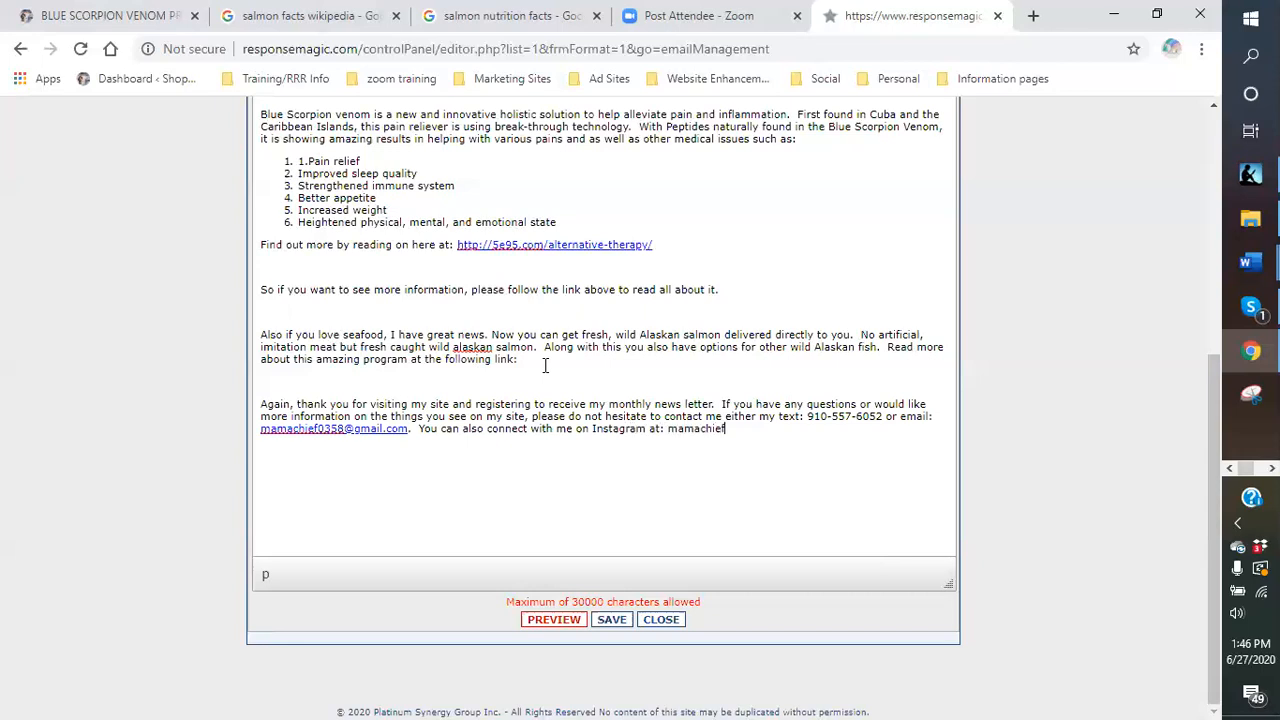
pyautogui.press('Return')
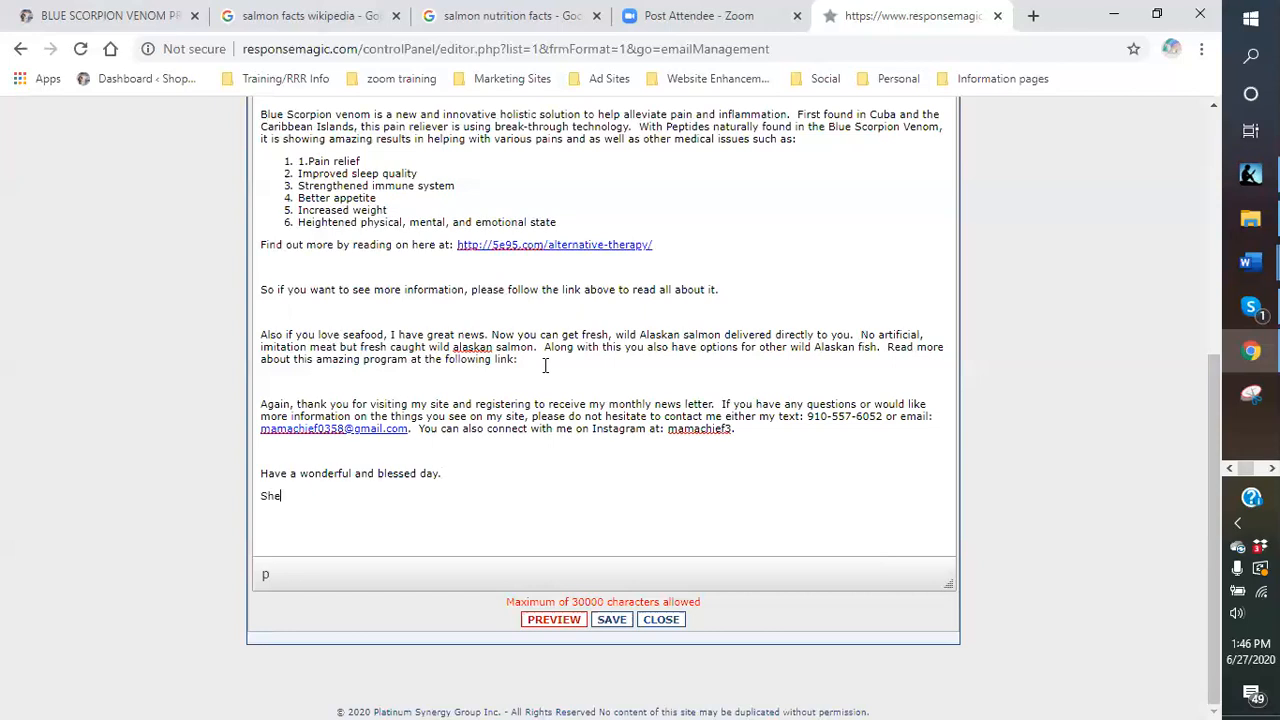
pyautogui.press('BackSpace')
pyautogui.press('BackSpace')
pyautogui.press('BackSpace')
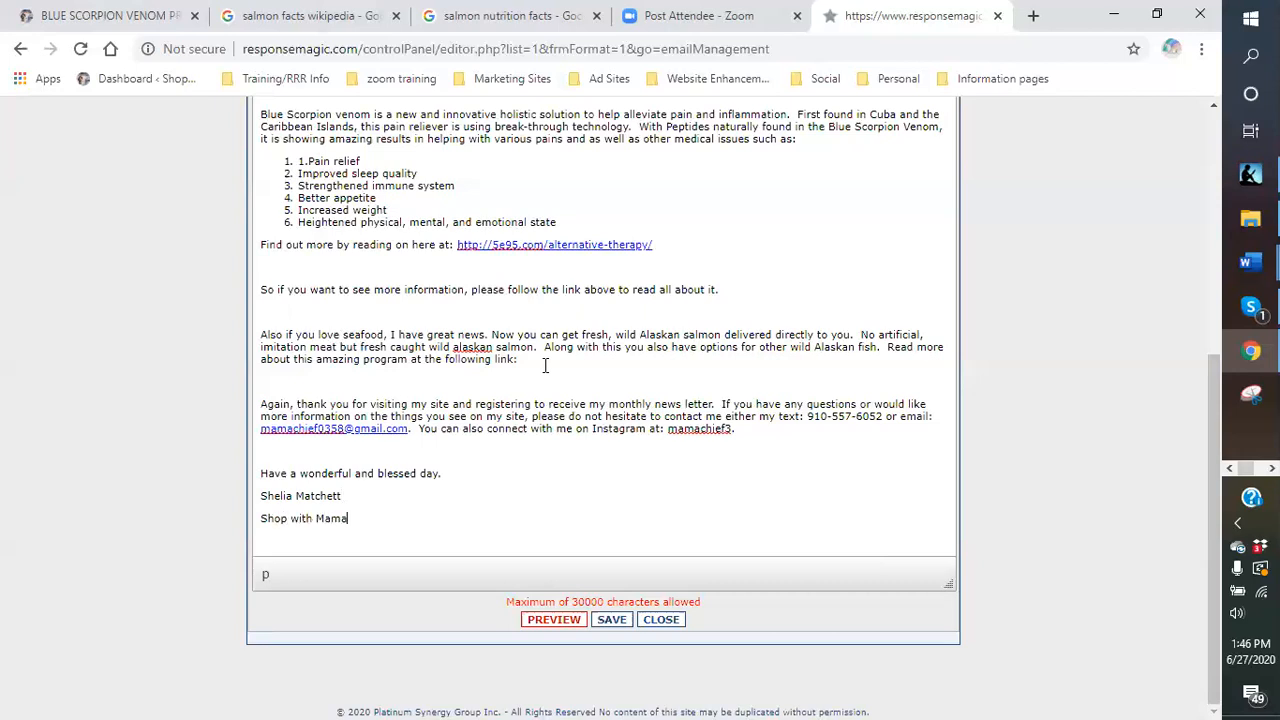
pyautogui.press('Return')
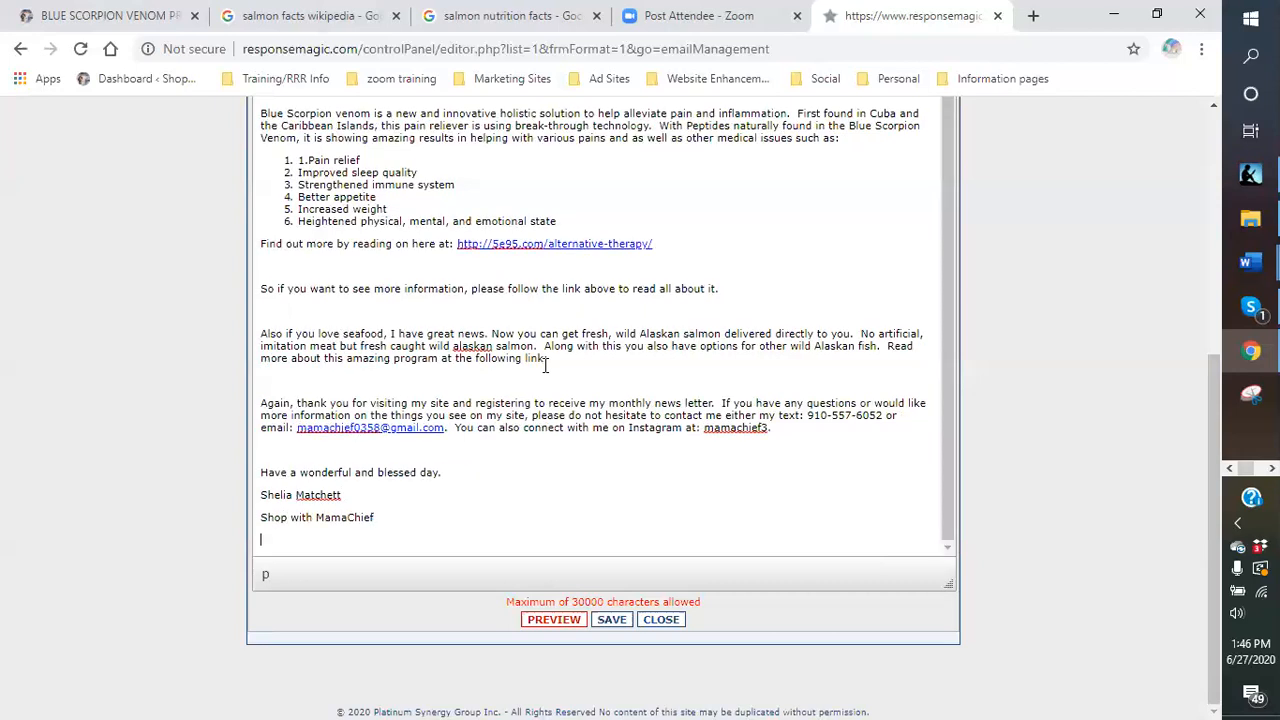
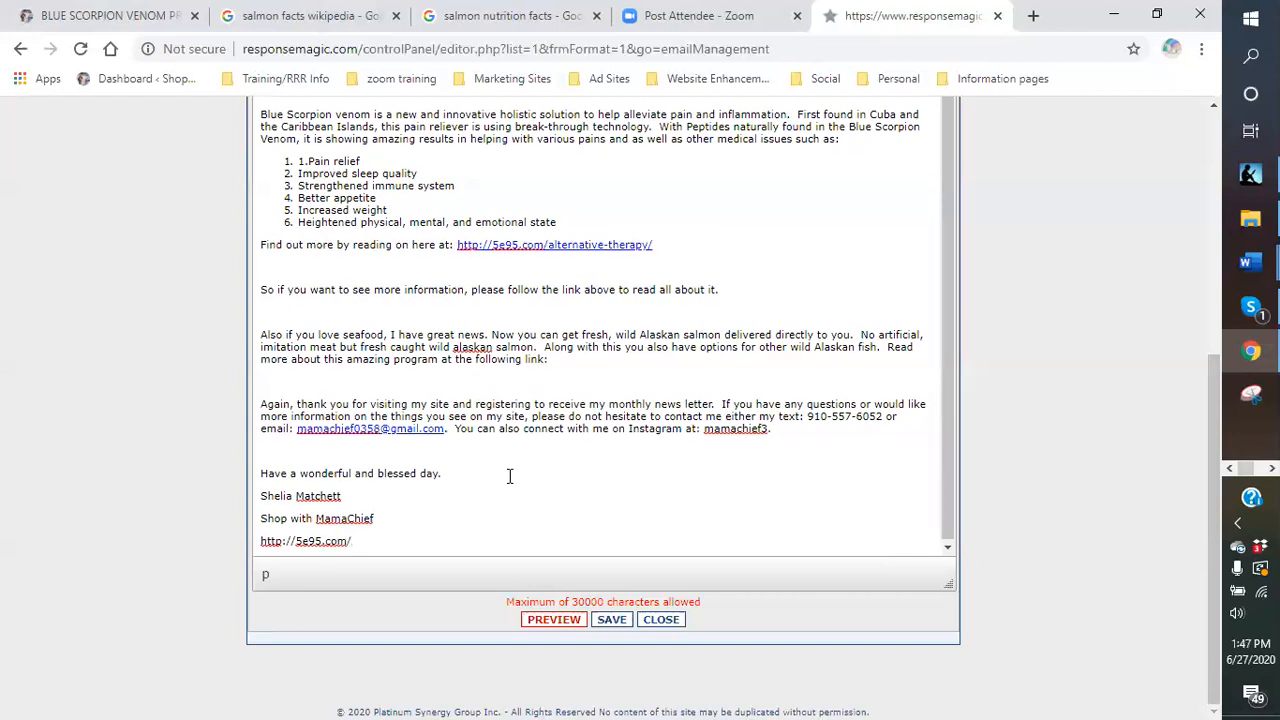
pyautogui.scroll(10, 684, 300)
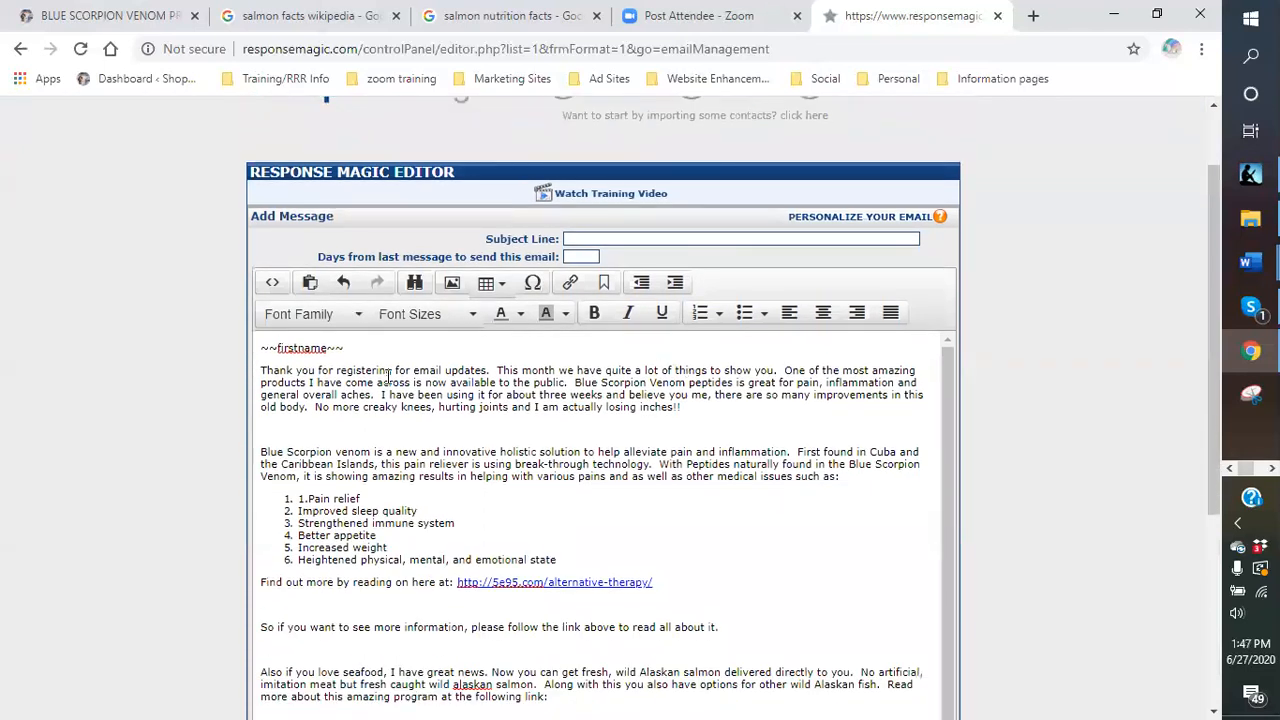
pyautogui.scroll(-10, 566, 465)
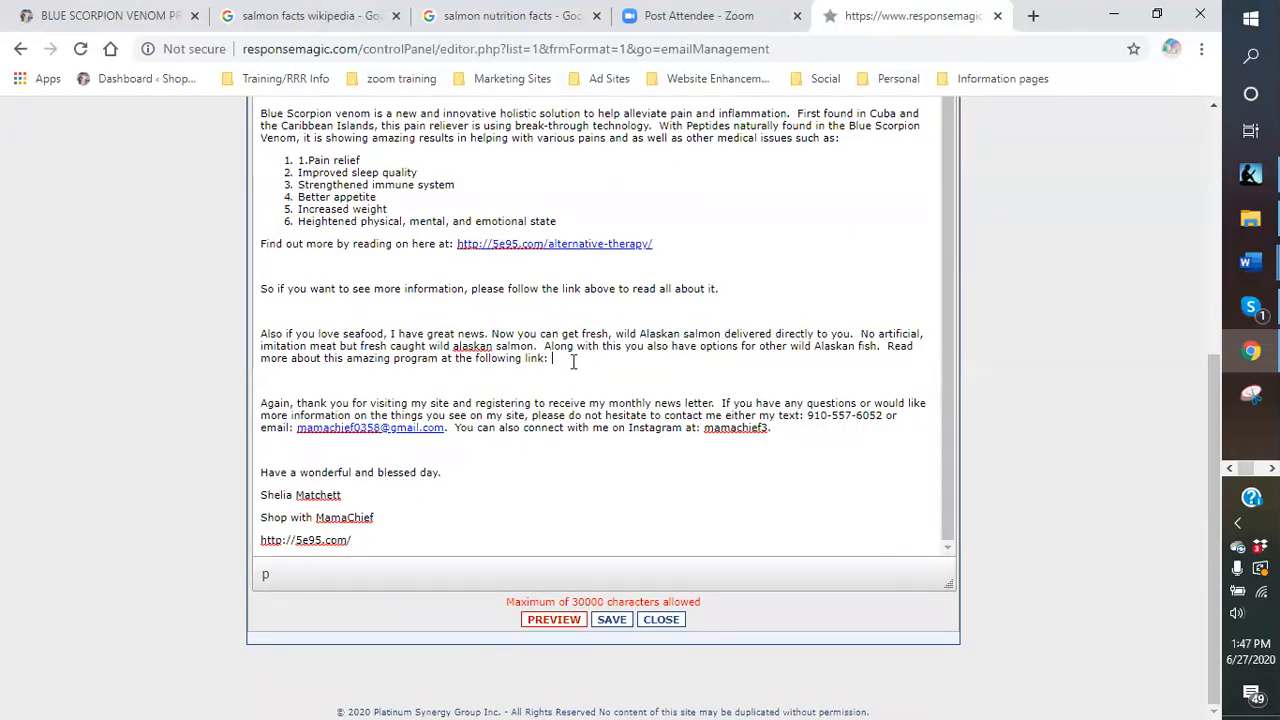
# Open Suforia from the Marketing Sites bookmarks in a new tab and sign in.
pyautogui.click(1033, 16)
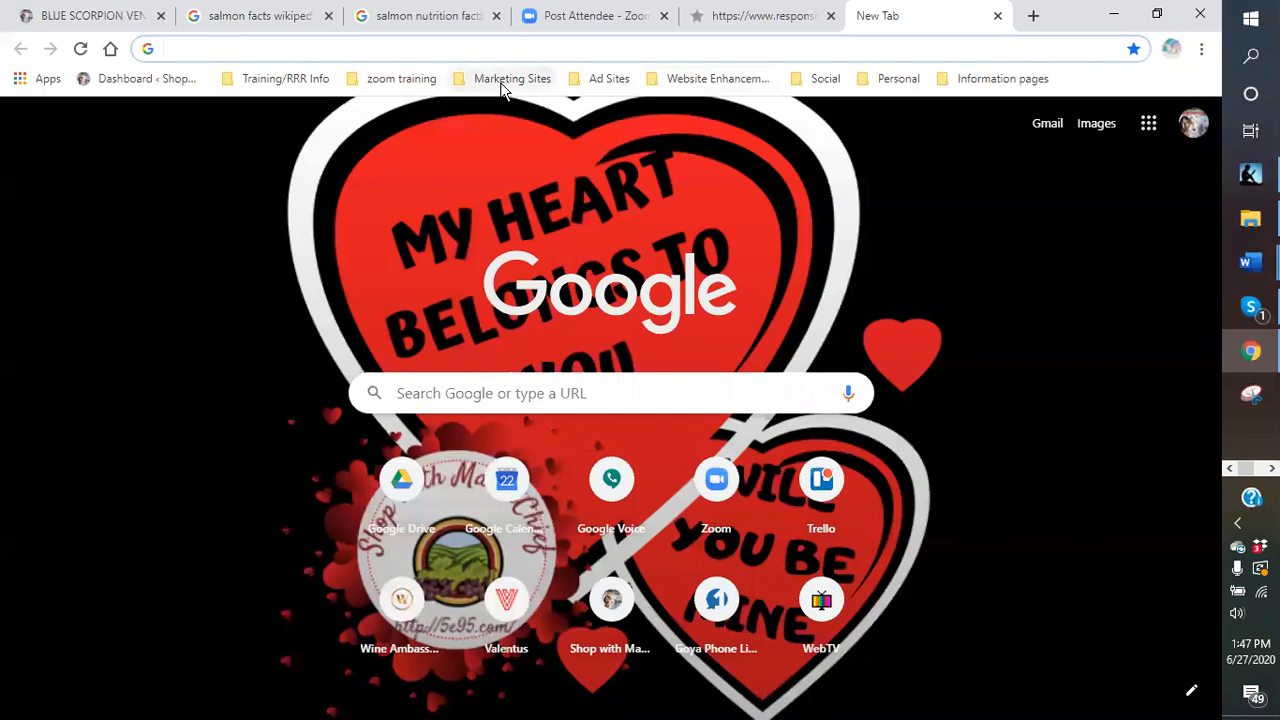
pyautogui.click(505, 80)
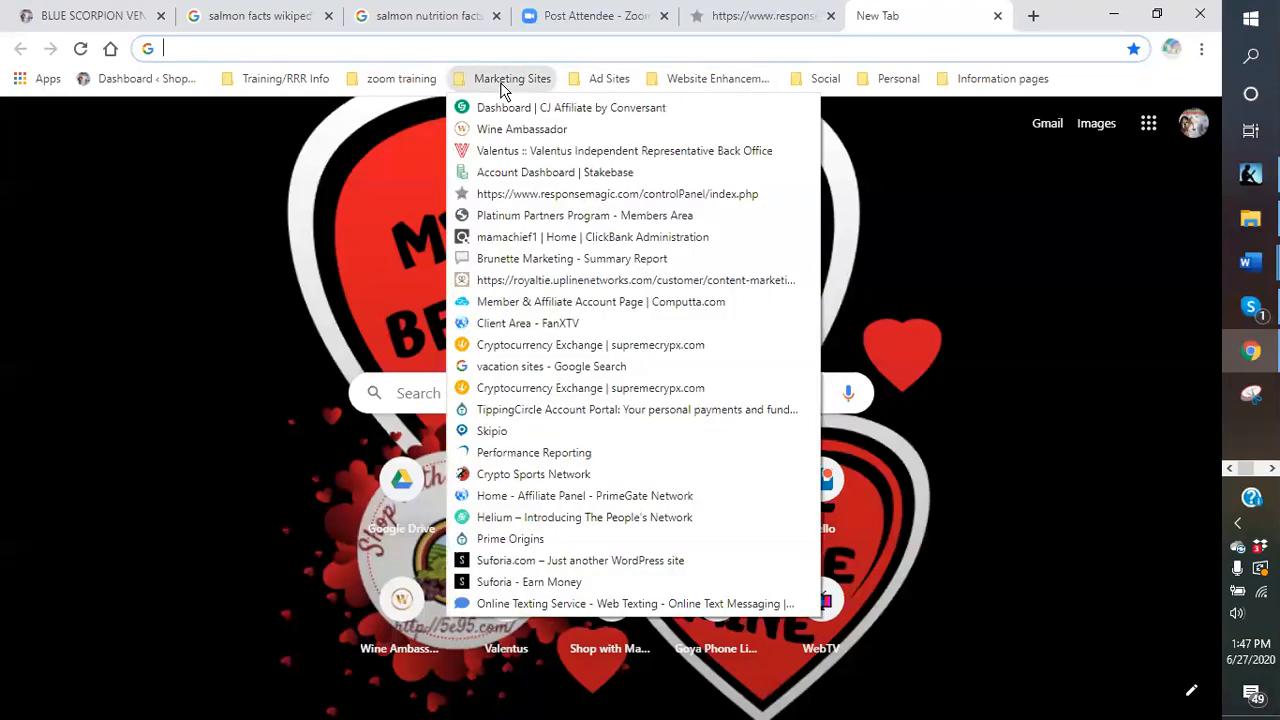
pyautogui.click(559, 561)
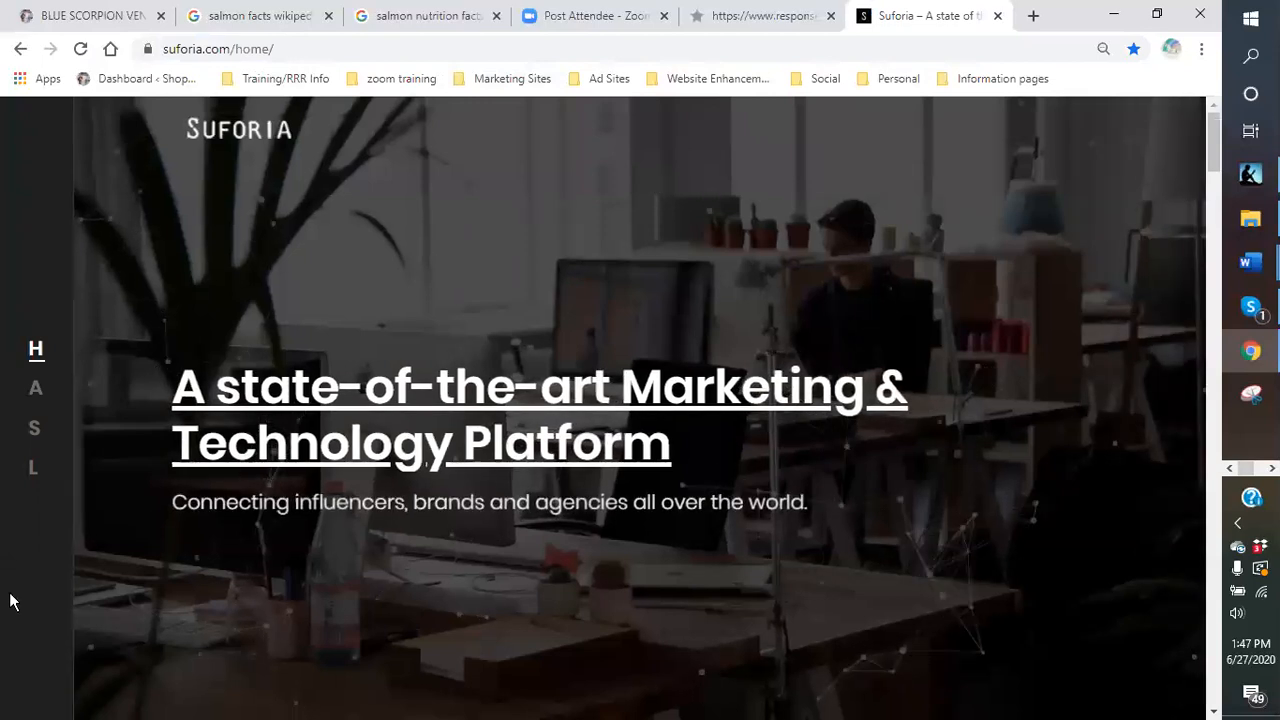
pyautogui.moveTo(27, 478)
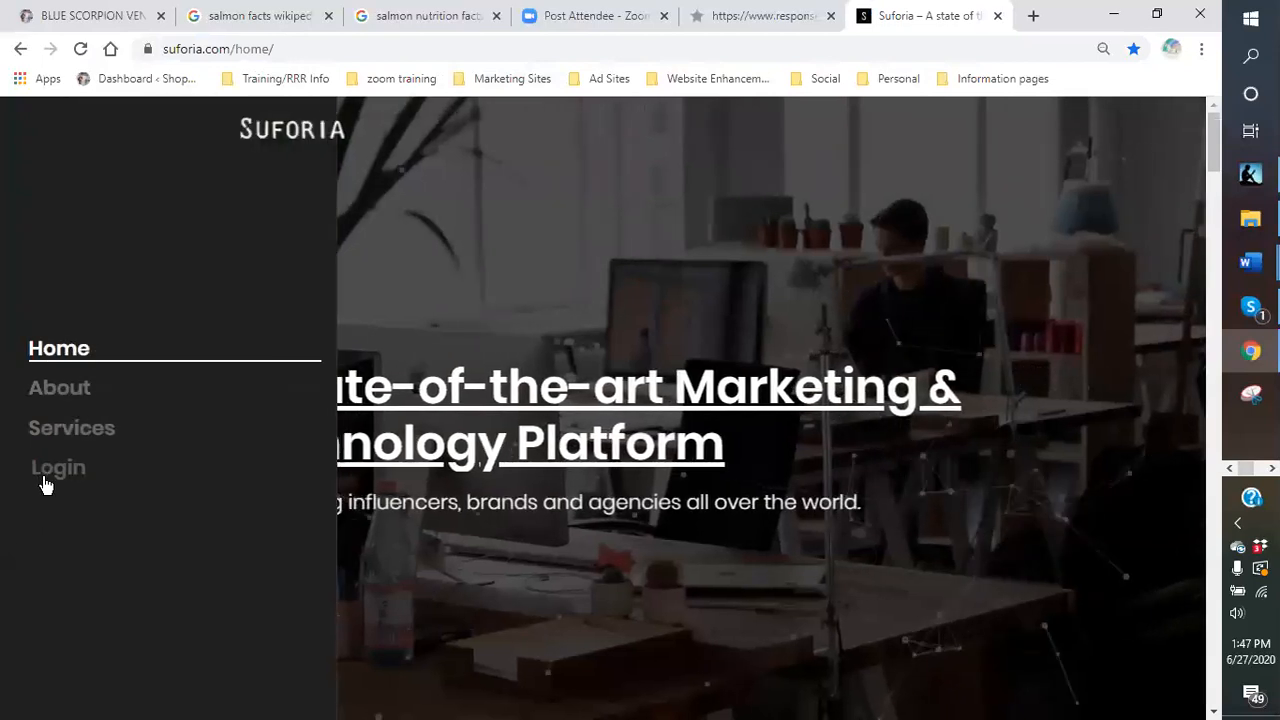
pyautogui.click(48, 482)
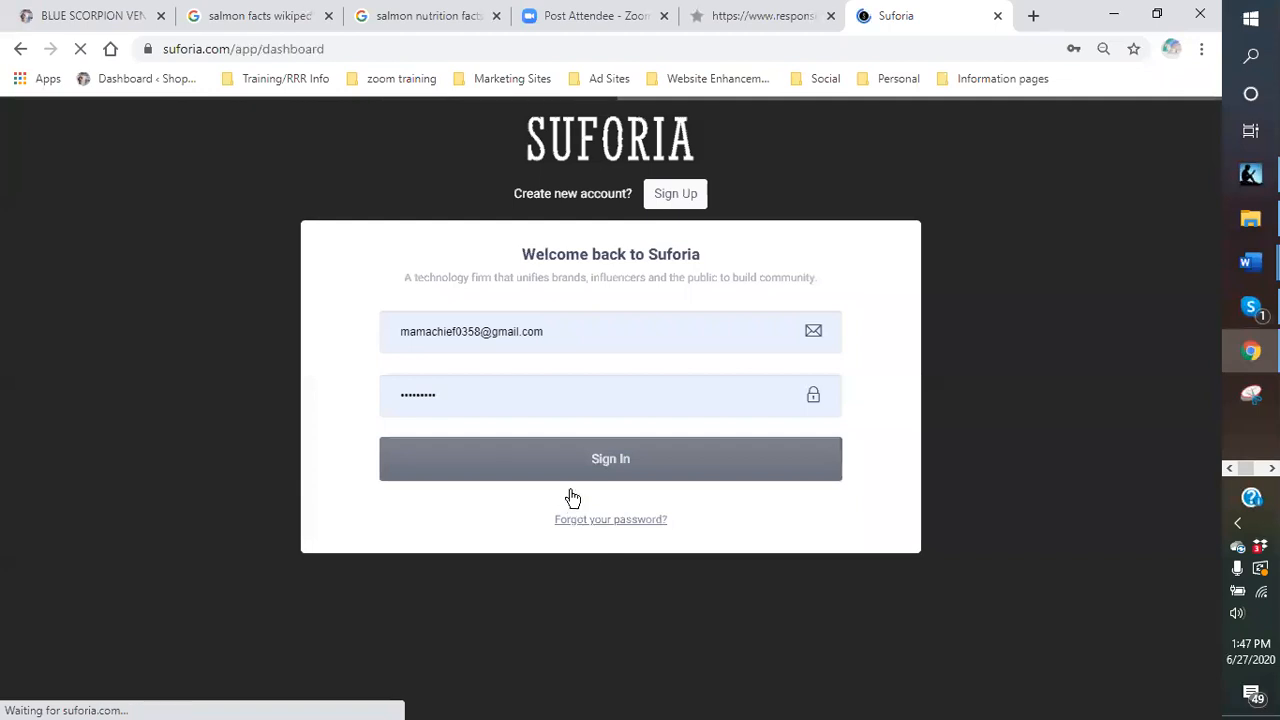
pyautogui.click(580, 466)
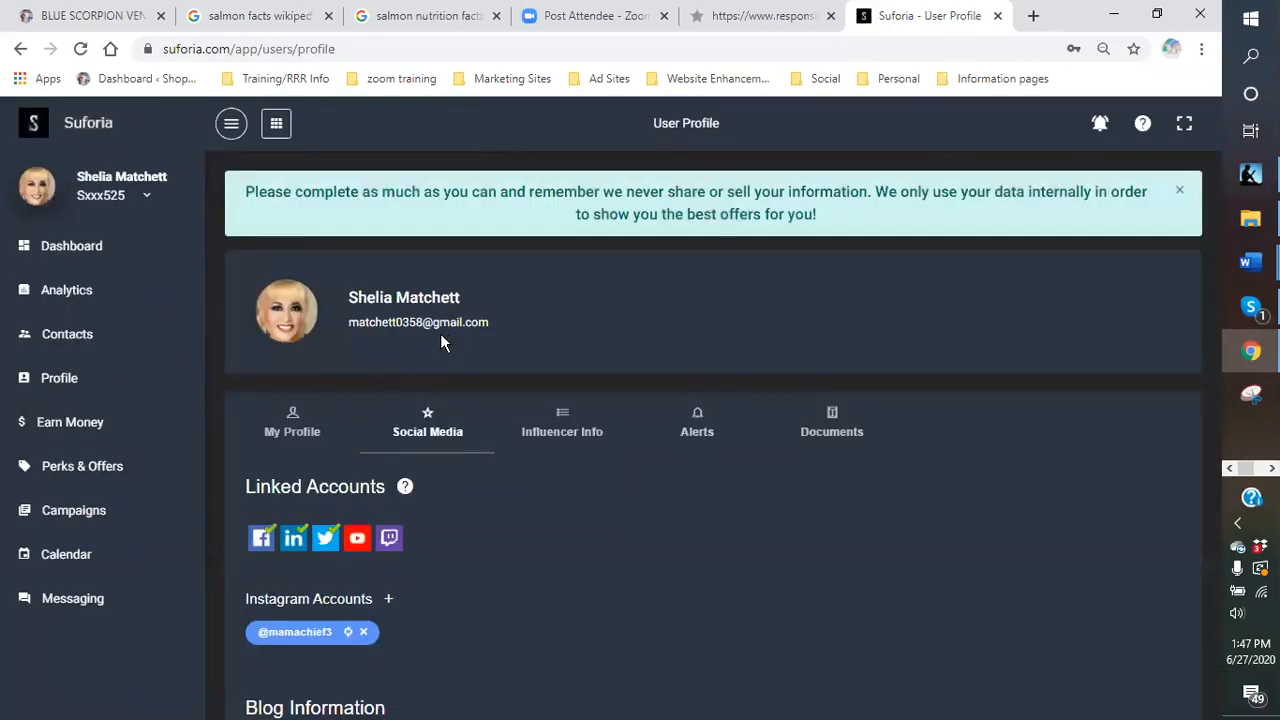
# Accept the Wild Alaskan Company offer from the Suforia campaigns board.
pyautogui.click(63, 513)
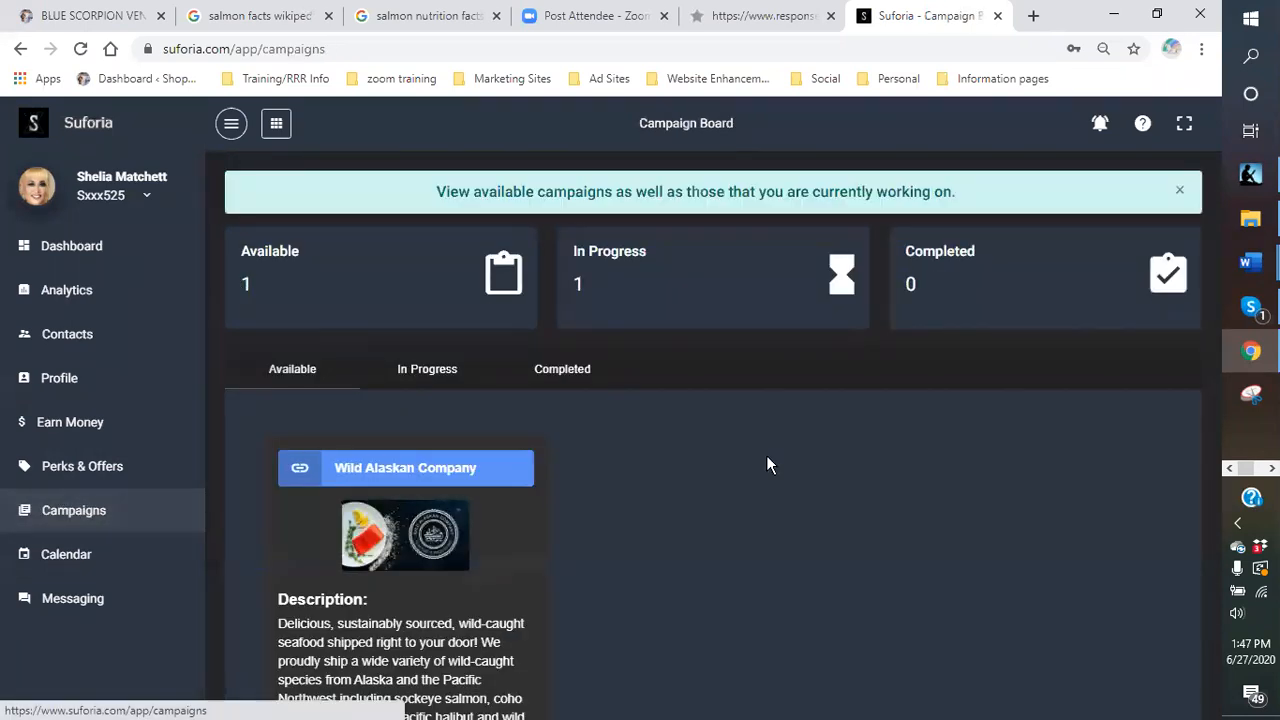
pyautogui.scroll(-3, 766, 455)
pyautogui.click(418, 584)
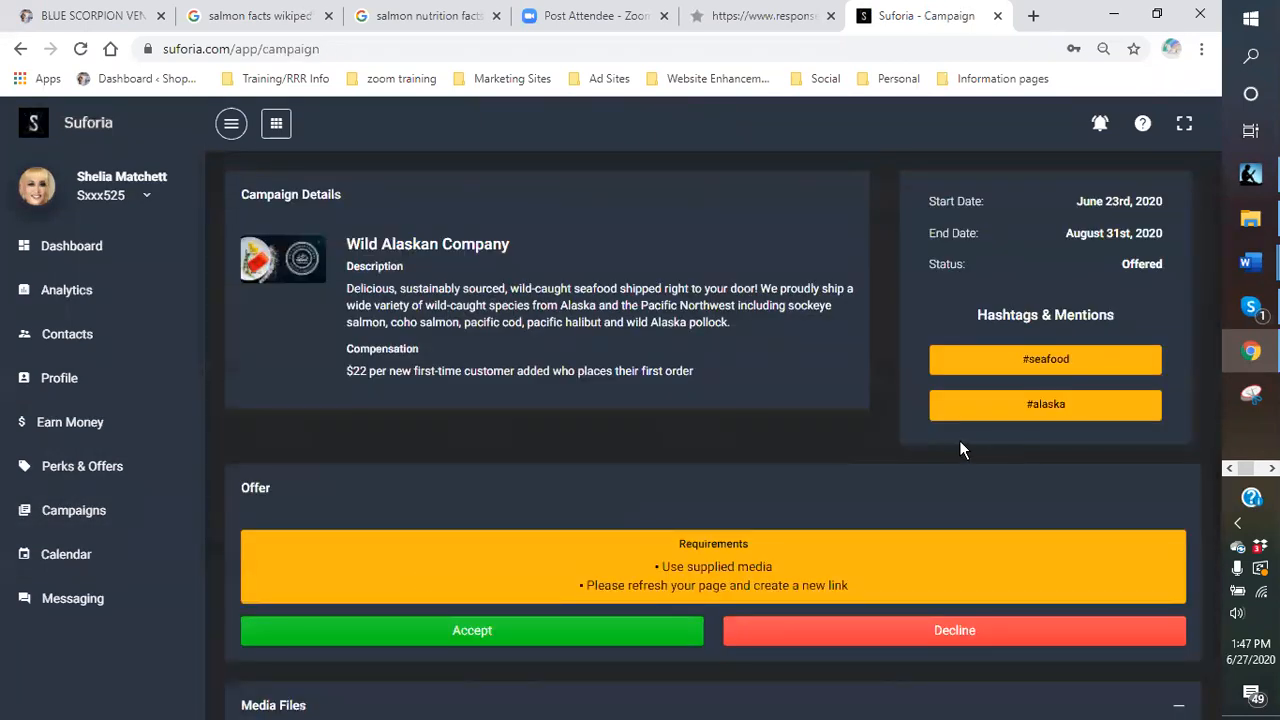
pyautogui.scroll(-3, 943, 449)
pyautogui.click(503, 354)
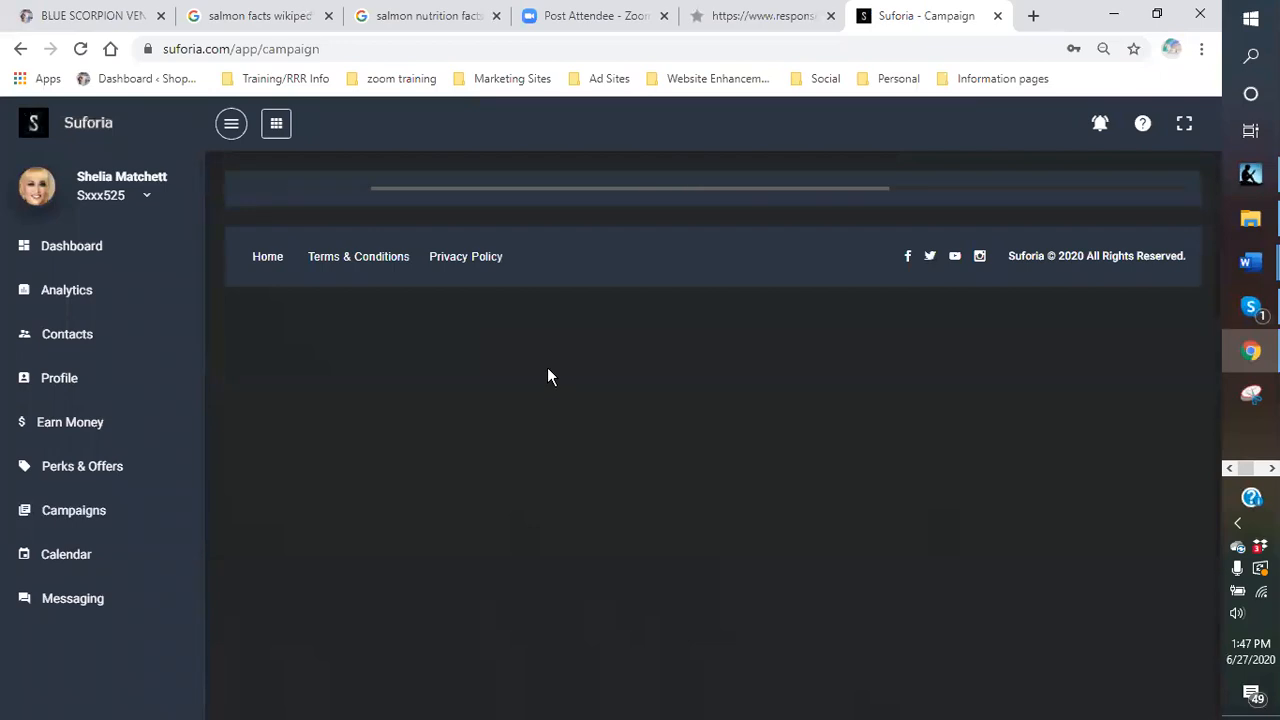
pyautogui.scroll(-3, 697, 388)
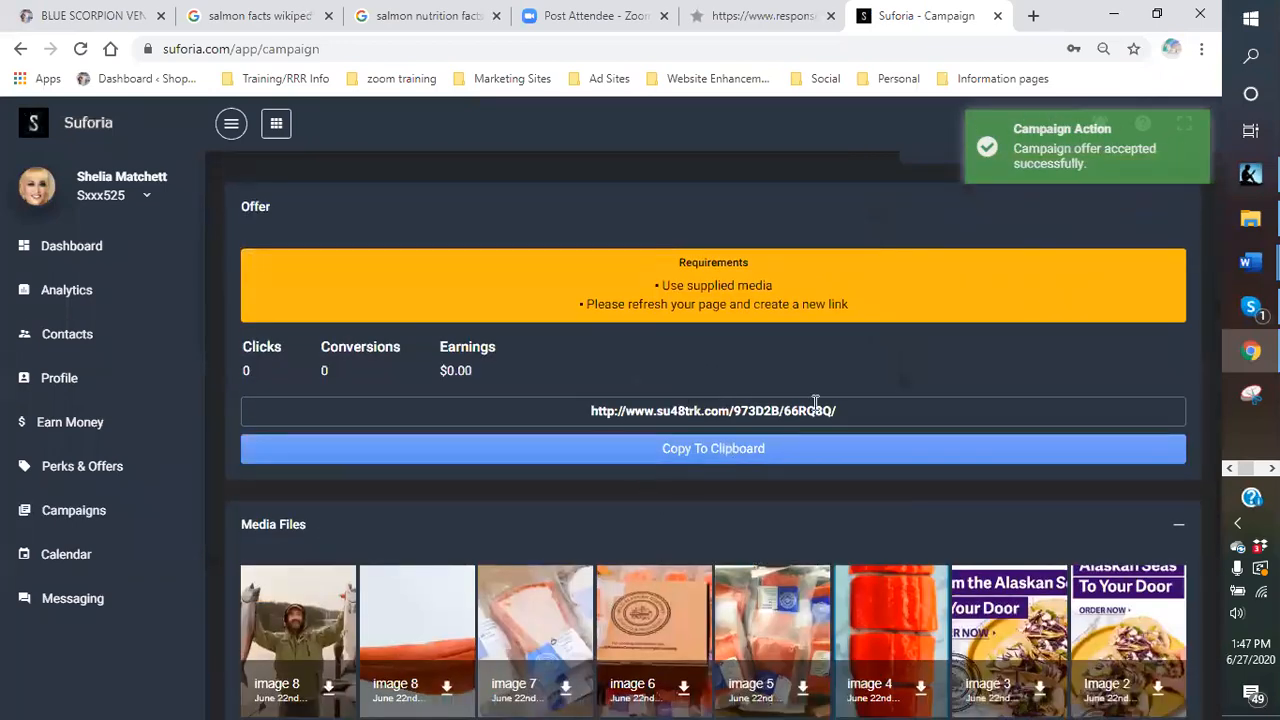
# Copy the Wild Alaskan Company su48trk.com tracking link.
pyautogui.moveTo(849, 409); pyautogui.dragTo(597, 415)
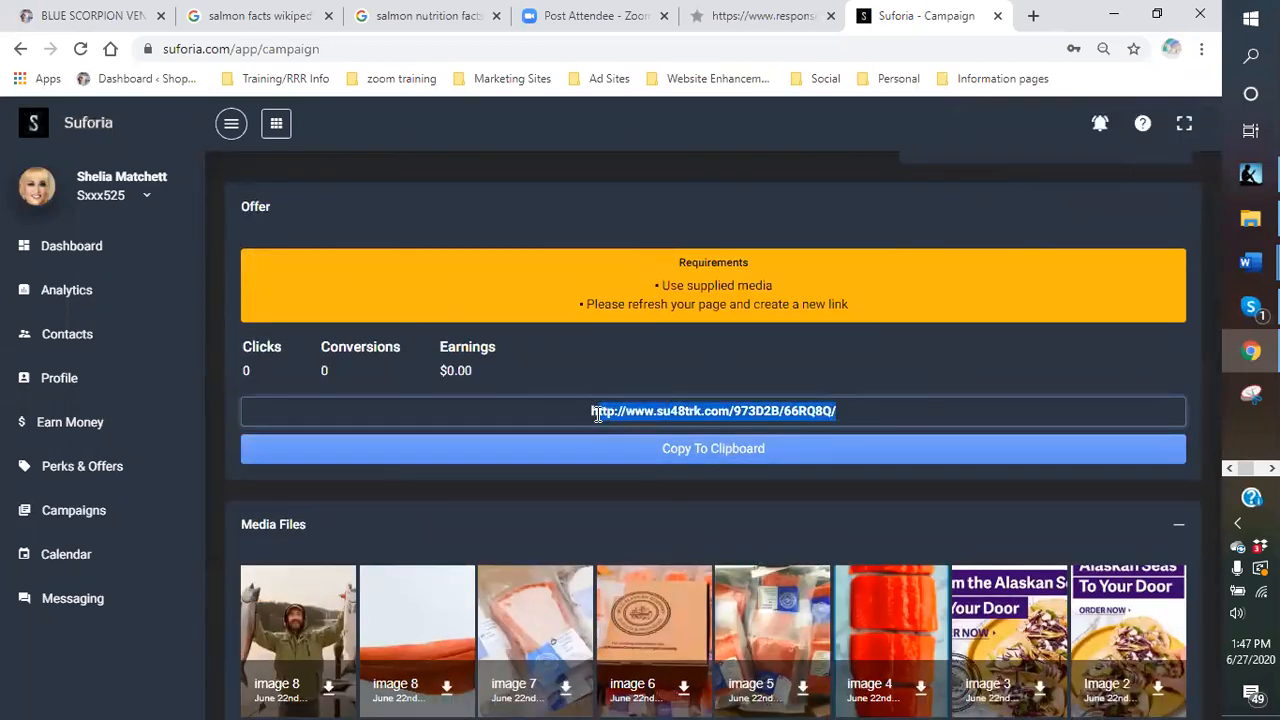
pyautogui.click(581, 414)
pyautogui.moveTo(855, 410); pyautogui.dragTo(545, 412)
pyautogui.rightClick(622, 414)
pyautogui.click(652, 432)
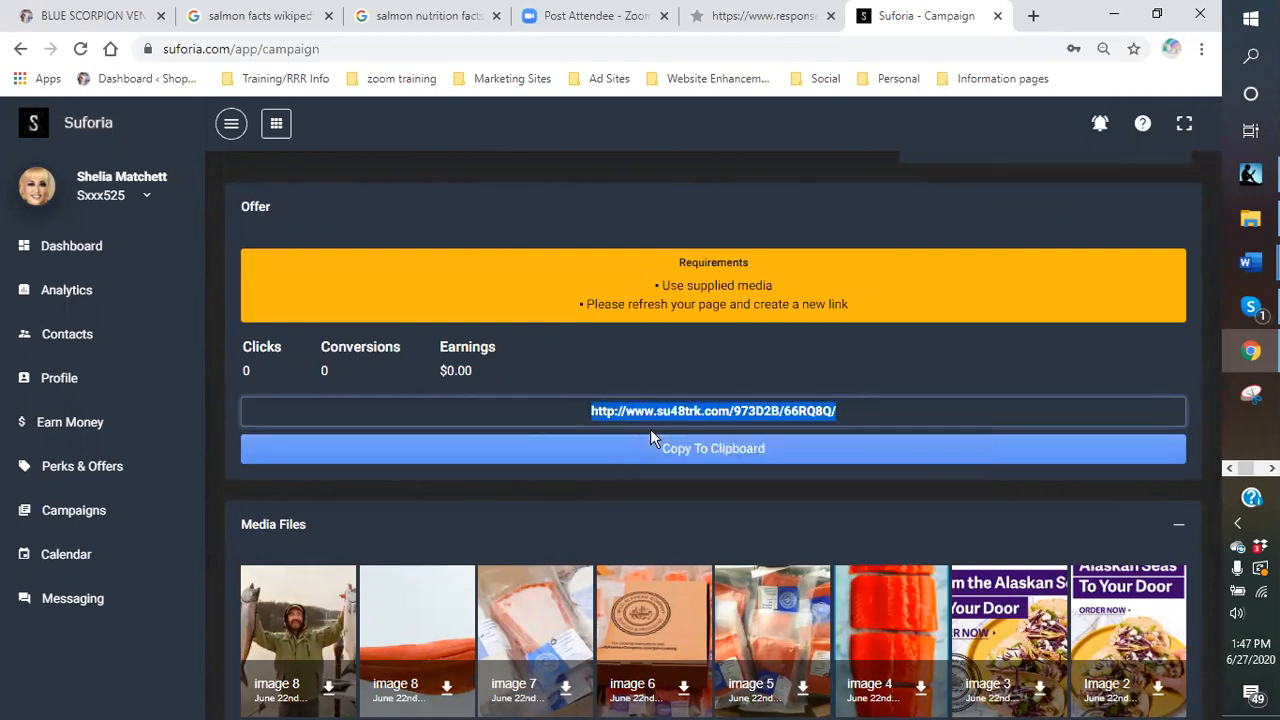
pyautogui.click(740, 15)
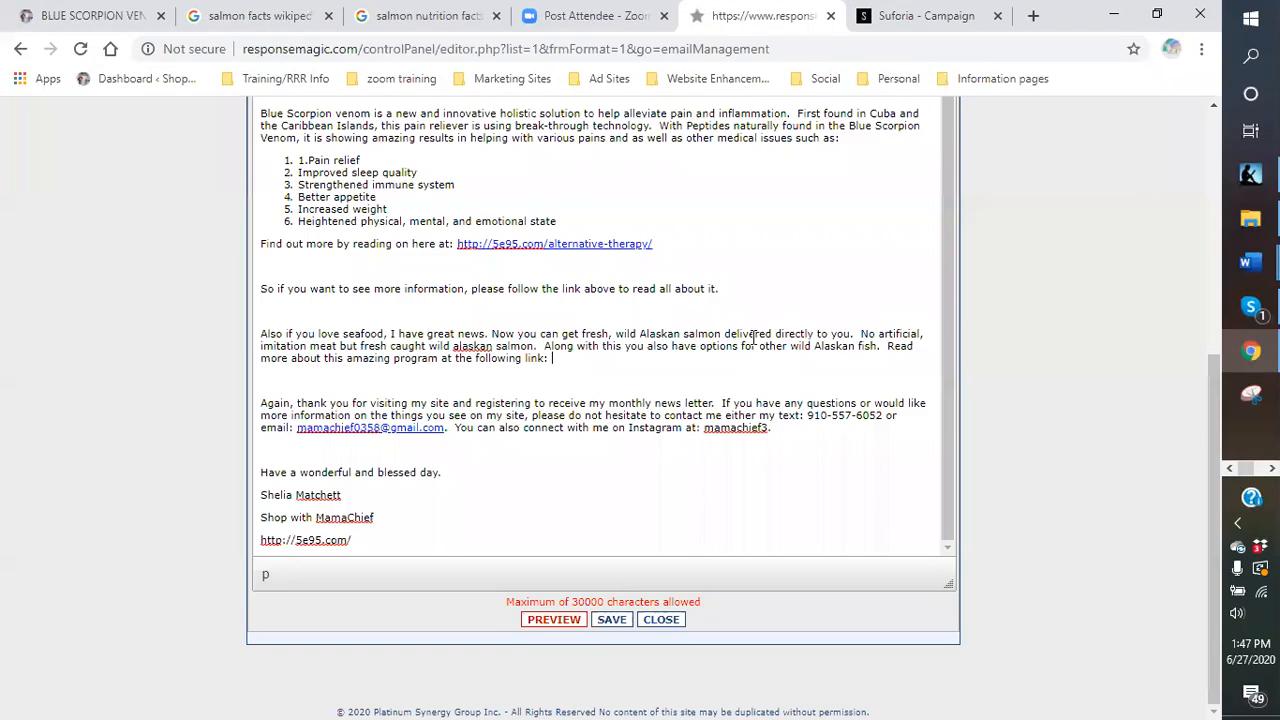
# Paste the su48trk.com tracking link after 'at the following link:' and preview the email.
pyautogui.rightClick(585, 364)
pyautogui.click(560, 360)
pyautogui.hotkey('ctrl', 'v')
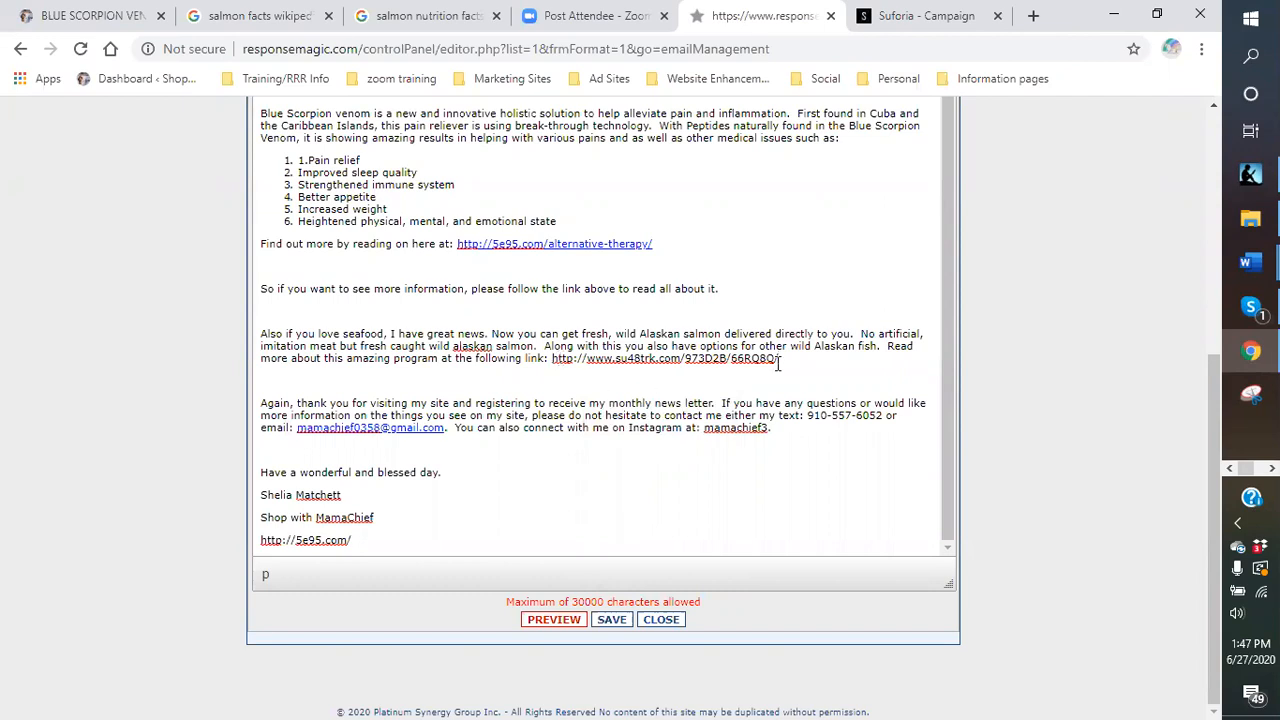
pyautogui.press('Return')
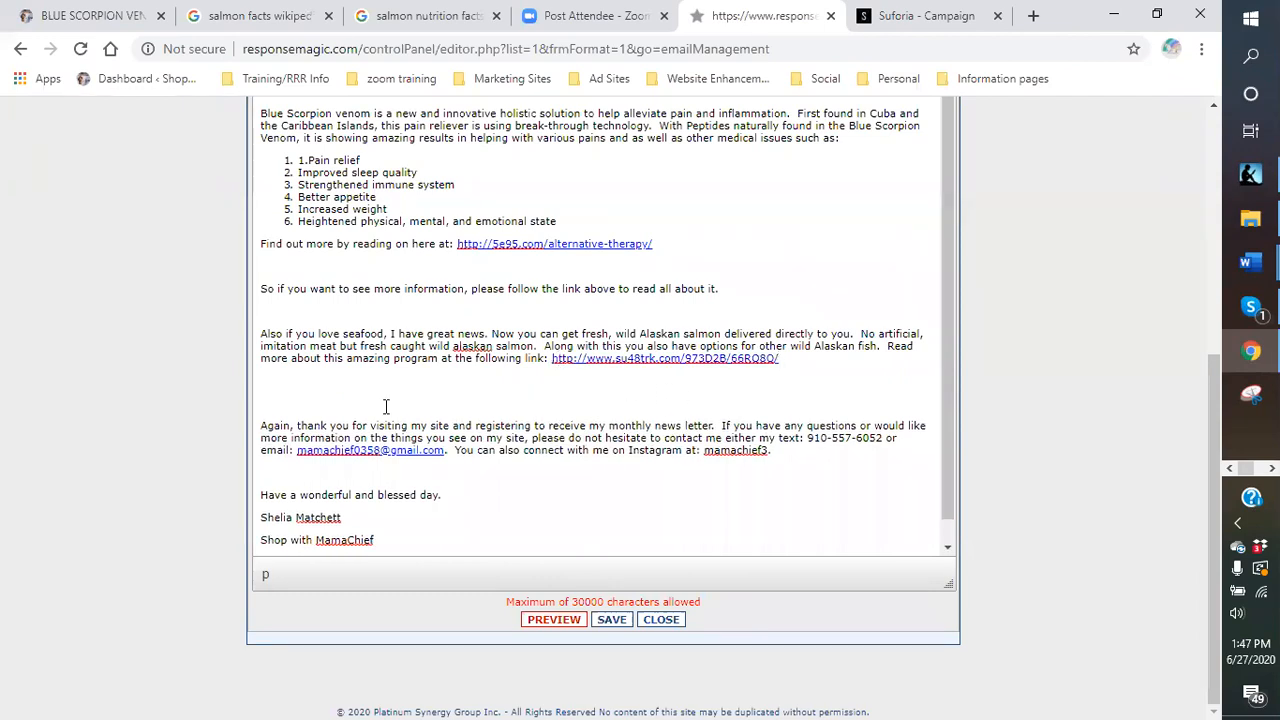
pyautogui.scroll(-1, 514, 463)
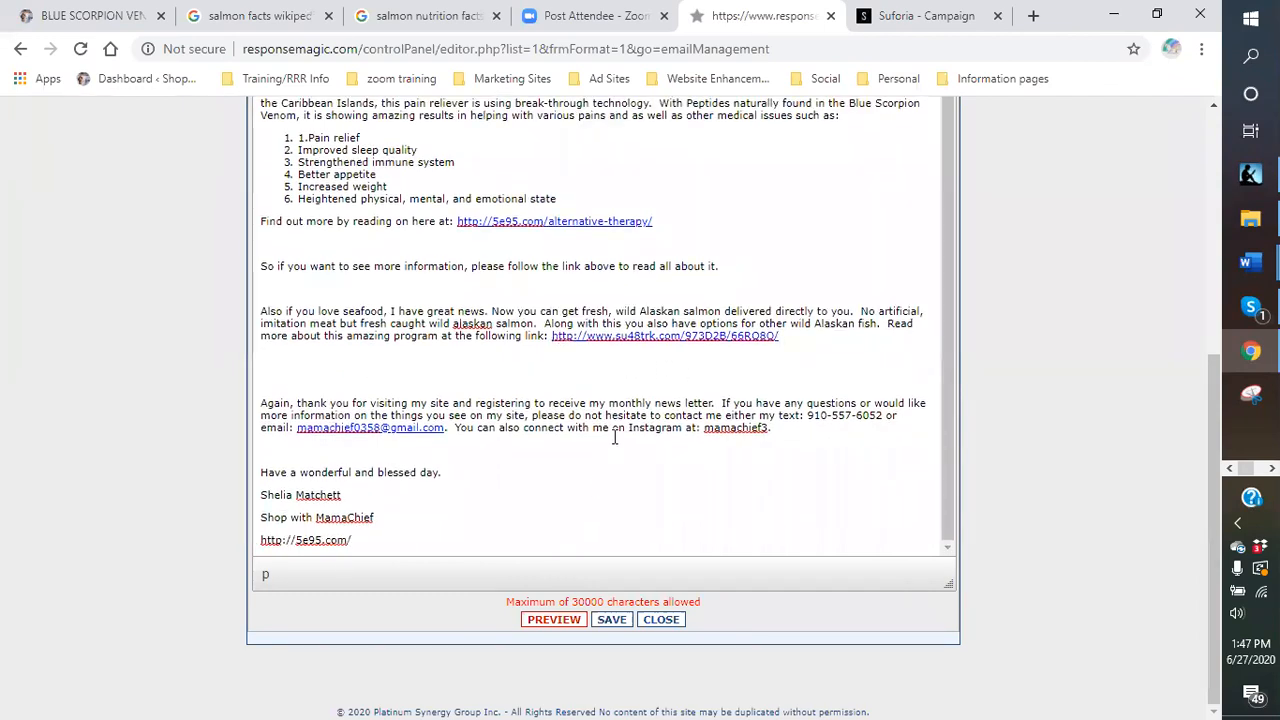
pyautogui.scroll(4, 612, 432)
pyautogui.scroll(-3, 553, 364)
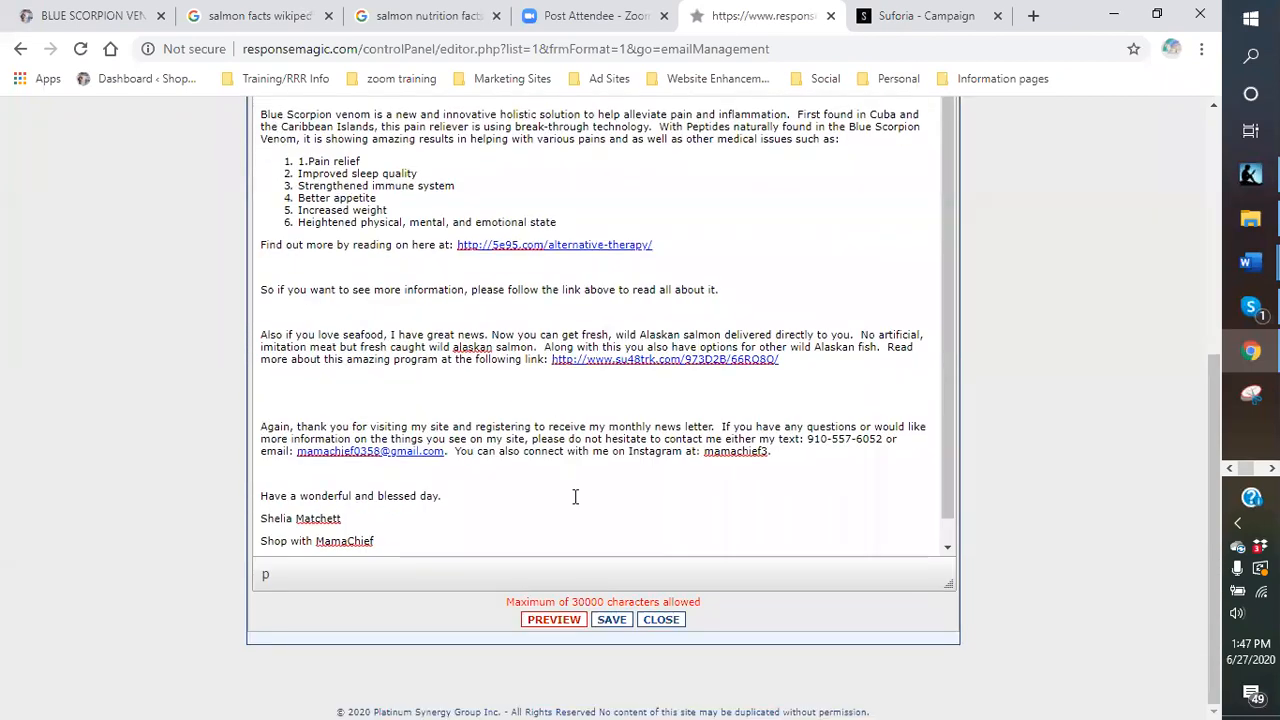
pyautogui.click(553, 621)
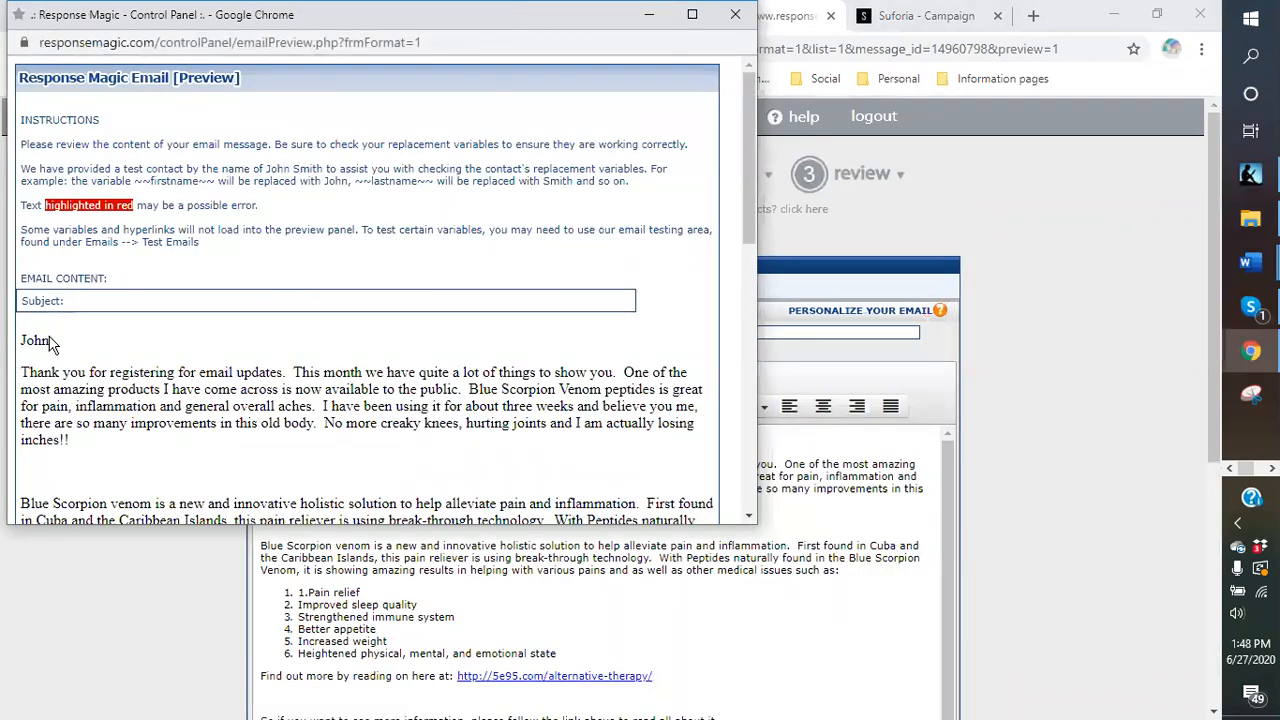
# Read through the email preview, then close the preview window.
pyautogui.scroll(-5, 86, 347)
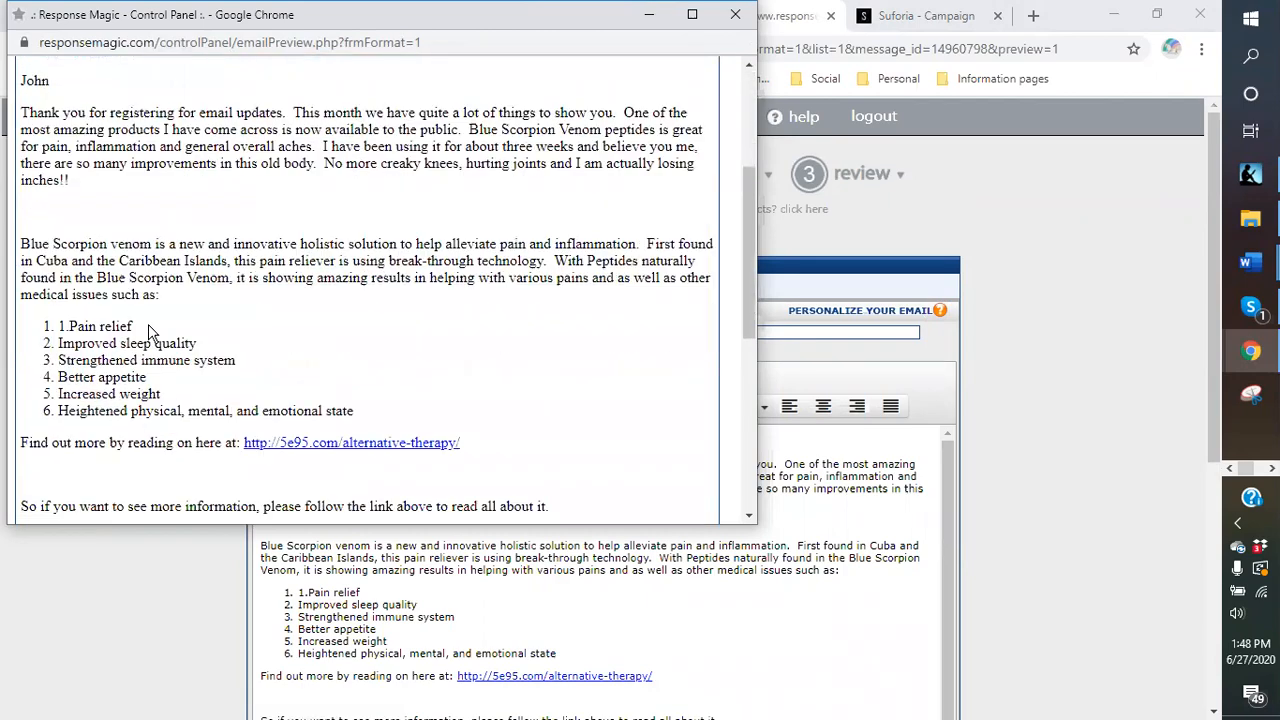
pyautogui.scroll(-3, 350, 265)
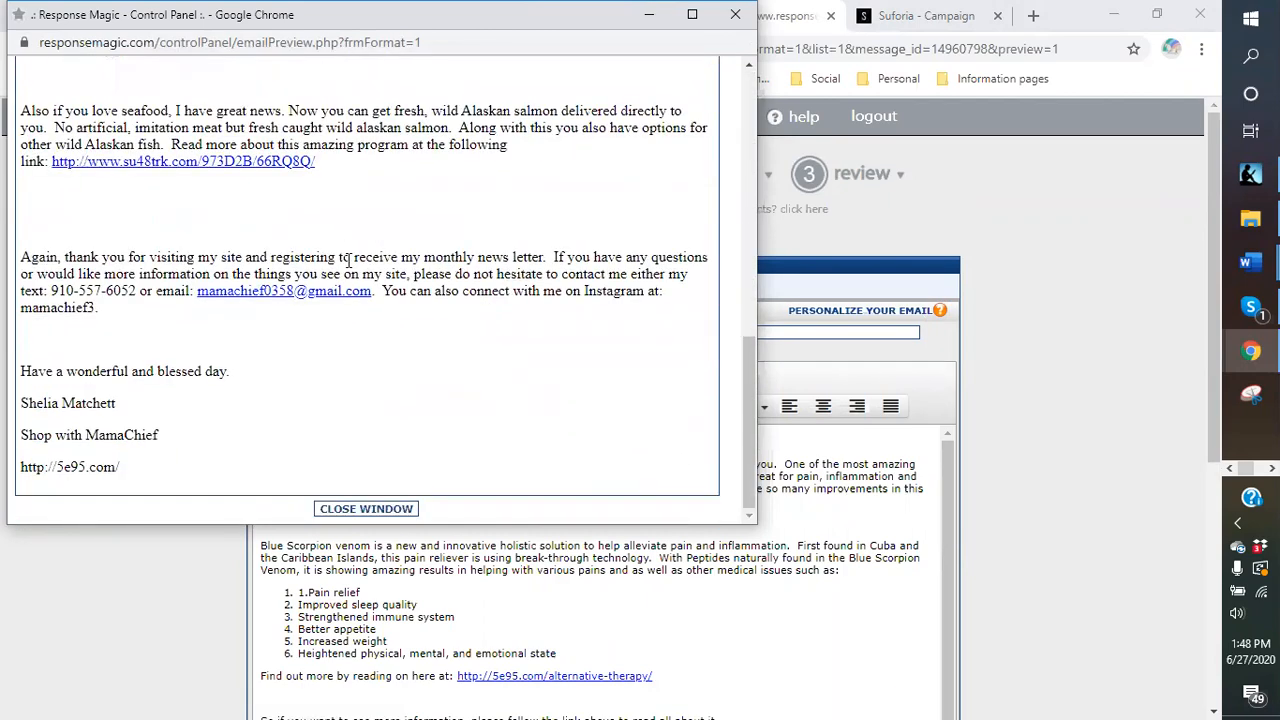
pyautogui.scroll(1, 281, 422)
pyautogui.scroll(5, 281, 422)
pyautogui.scroll(-6, 283, 425)
pyautogui.click(366, 509)
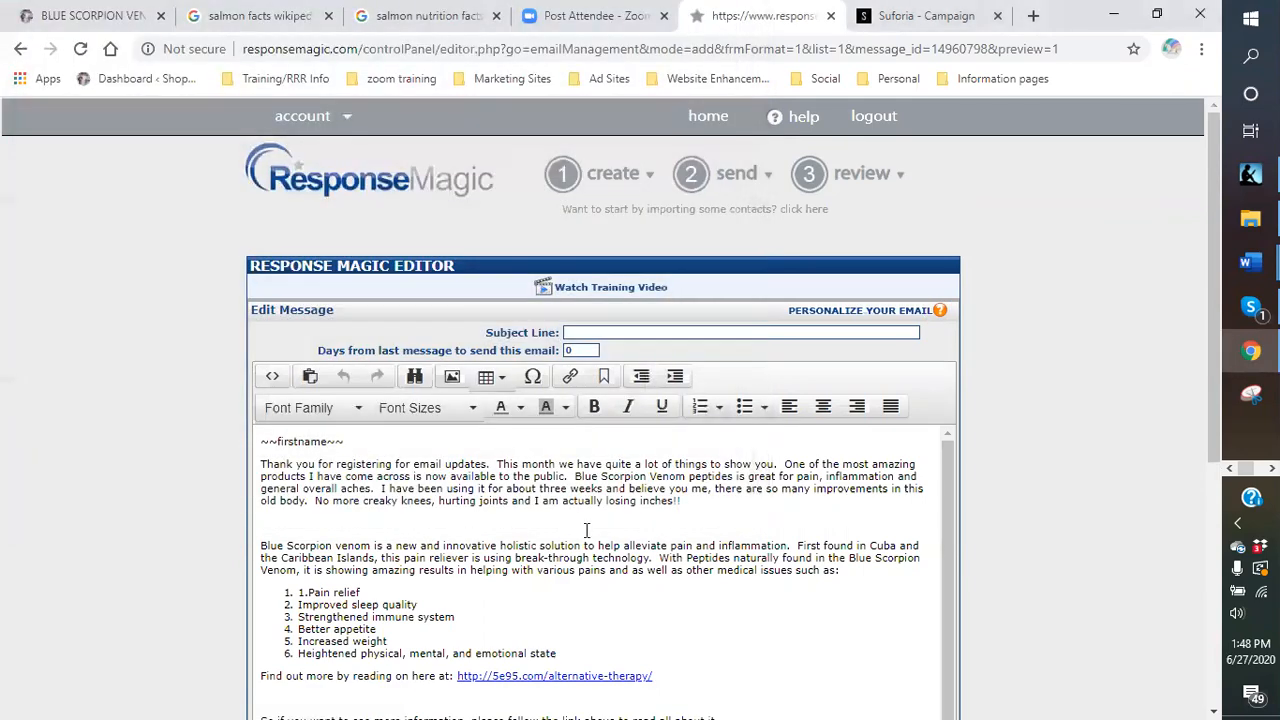
# Upload Blue Scorpion Sting Deadly from logos > blue scorpion venom and use it as the image source.
pyautogui.click(451, 379)
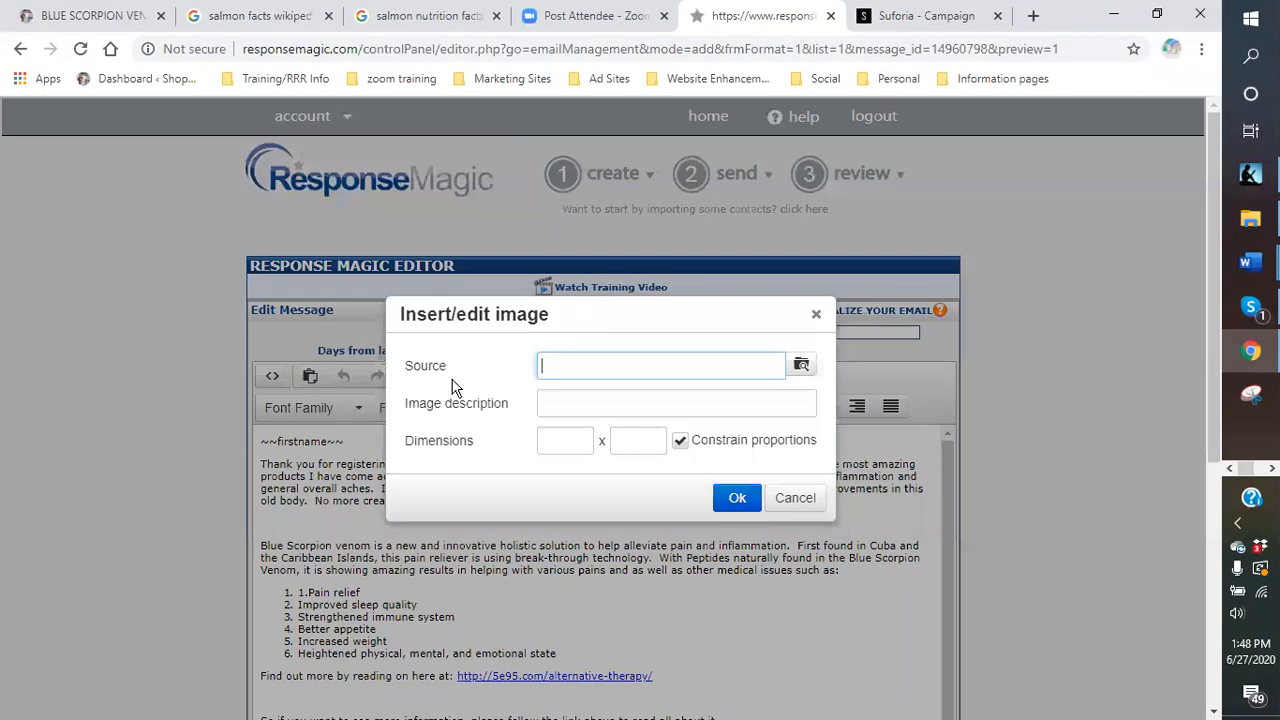
pyautogui.click(801, 366)
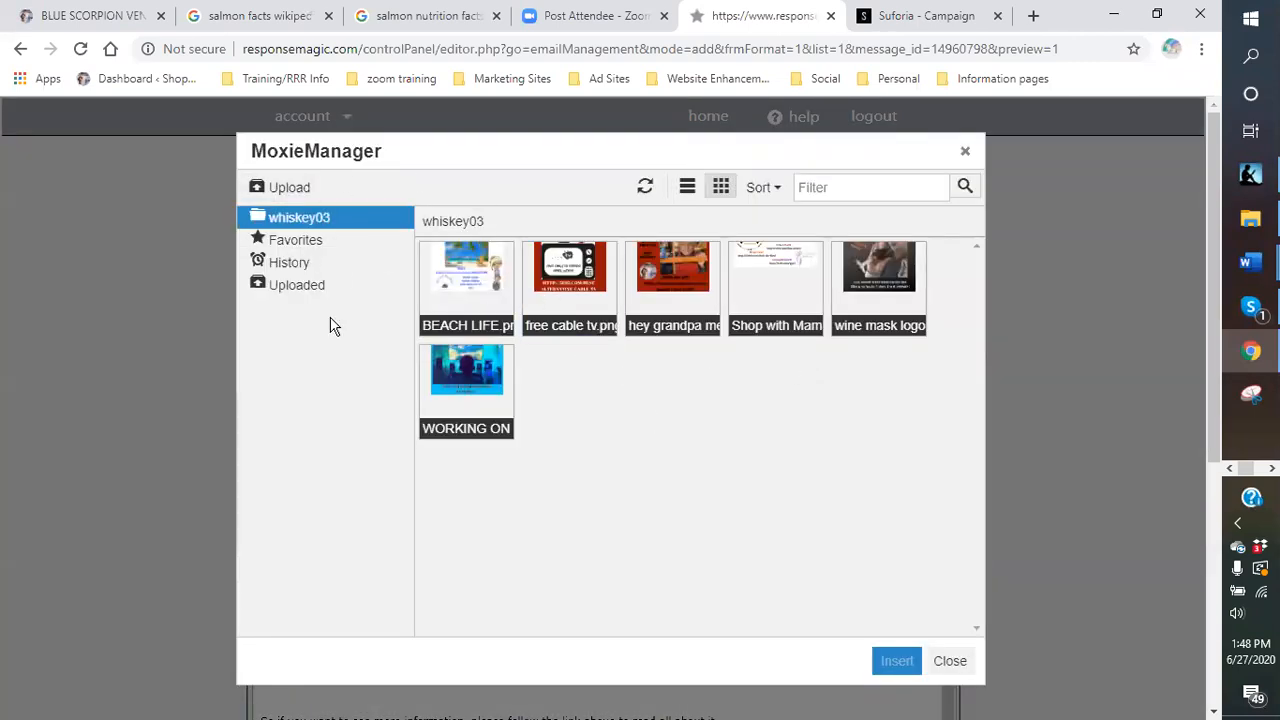
pyautogui.click(292, 185)
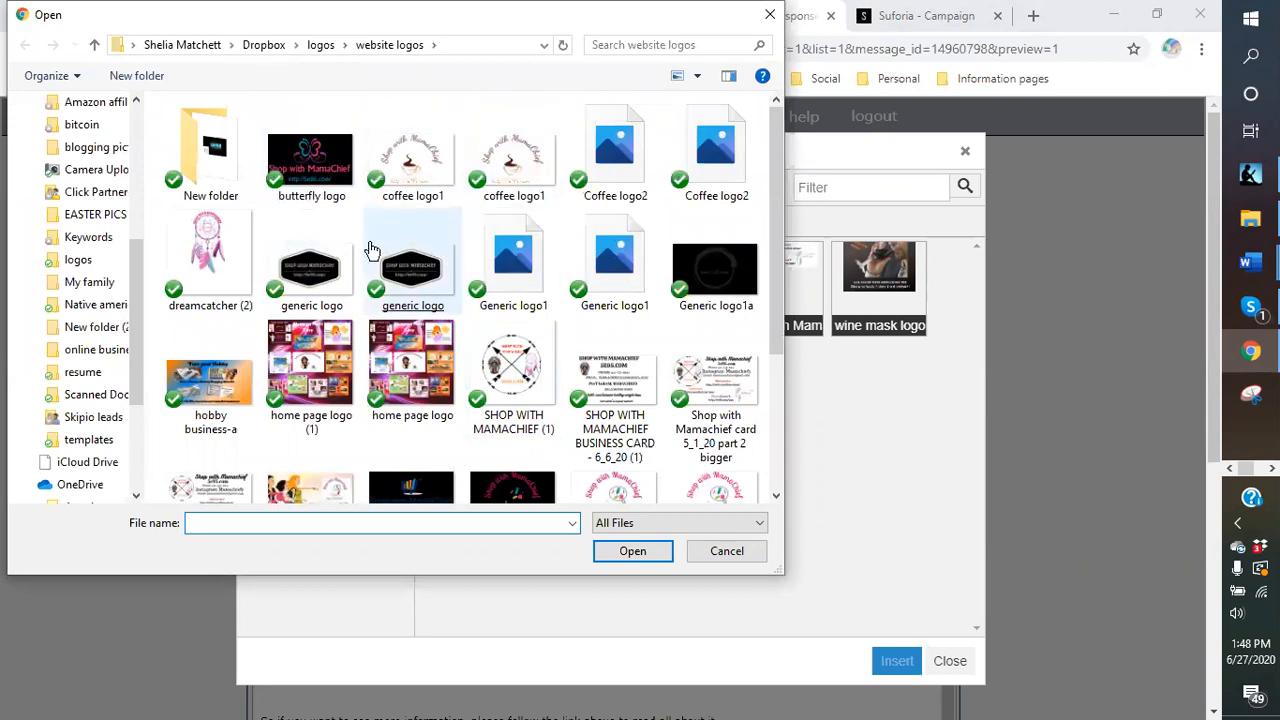
pyautogui.scroll(-2, 368, 275)
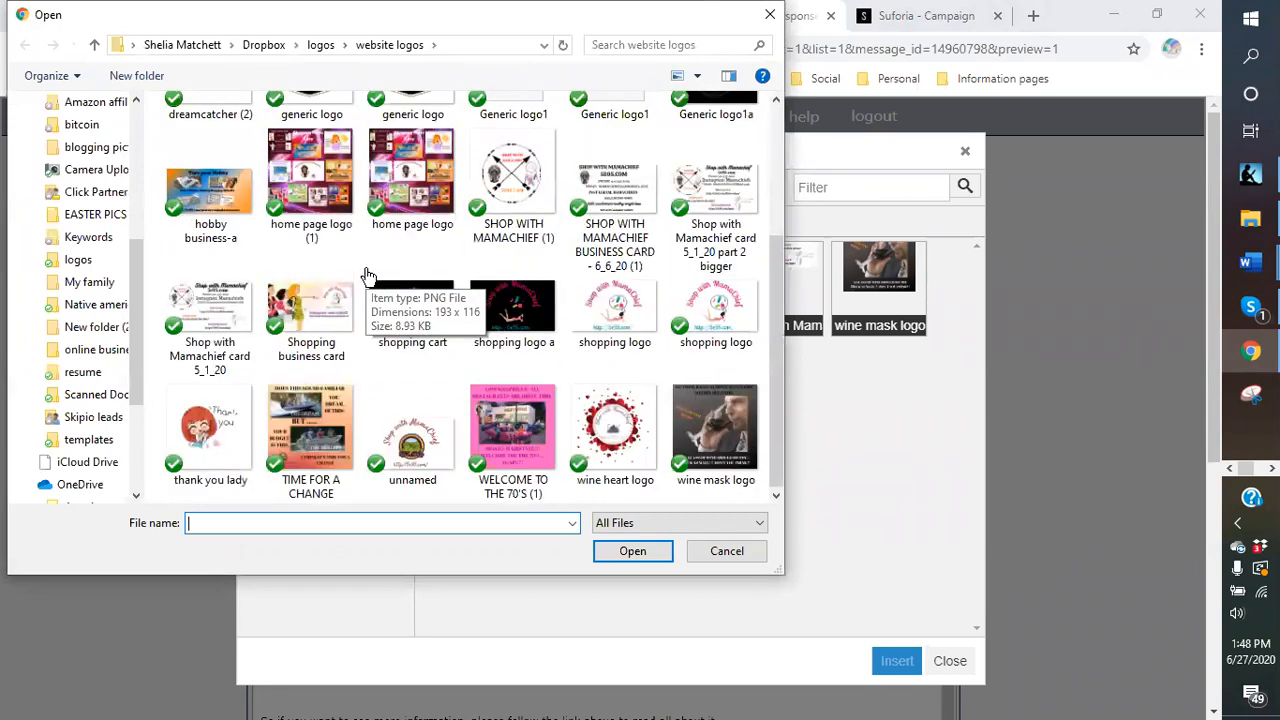
pyautogui.click(88, 262)
pyautogui.doubleClick(619, 207)
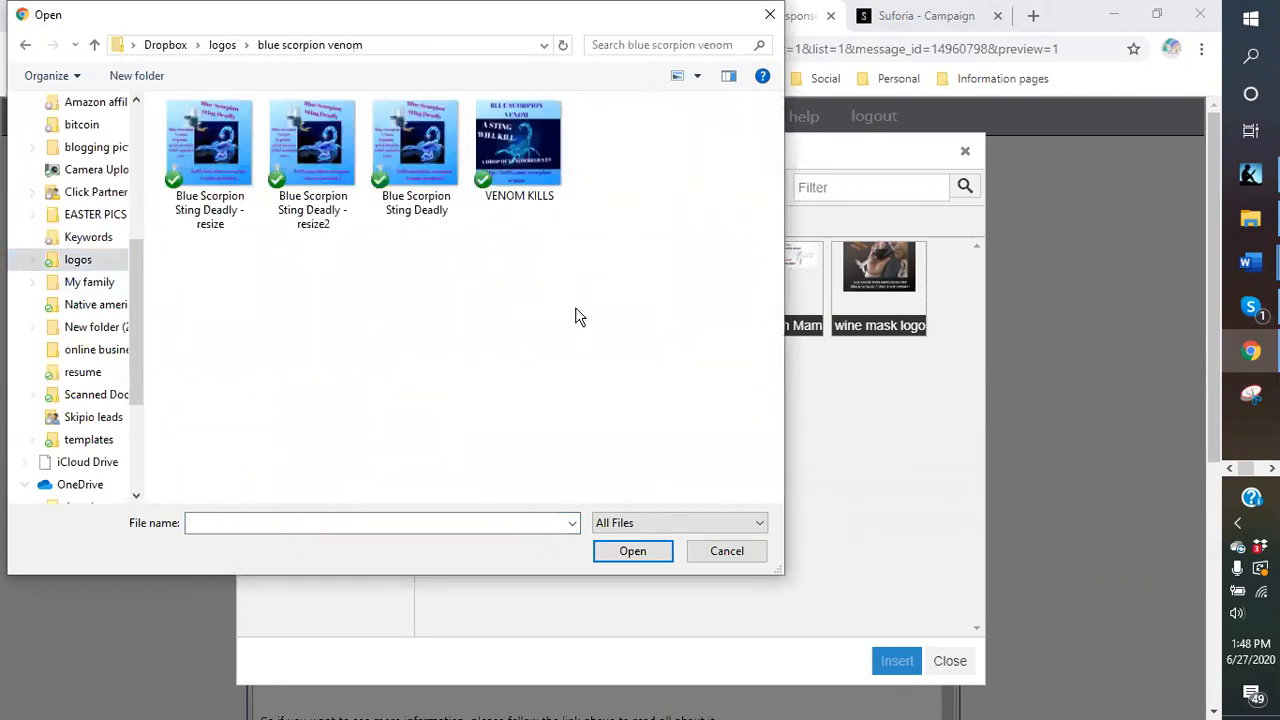
pyautogui.click(415, 168)
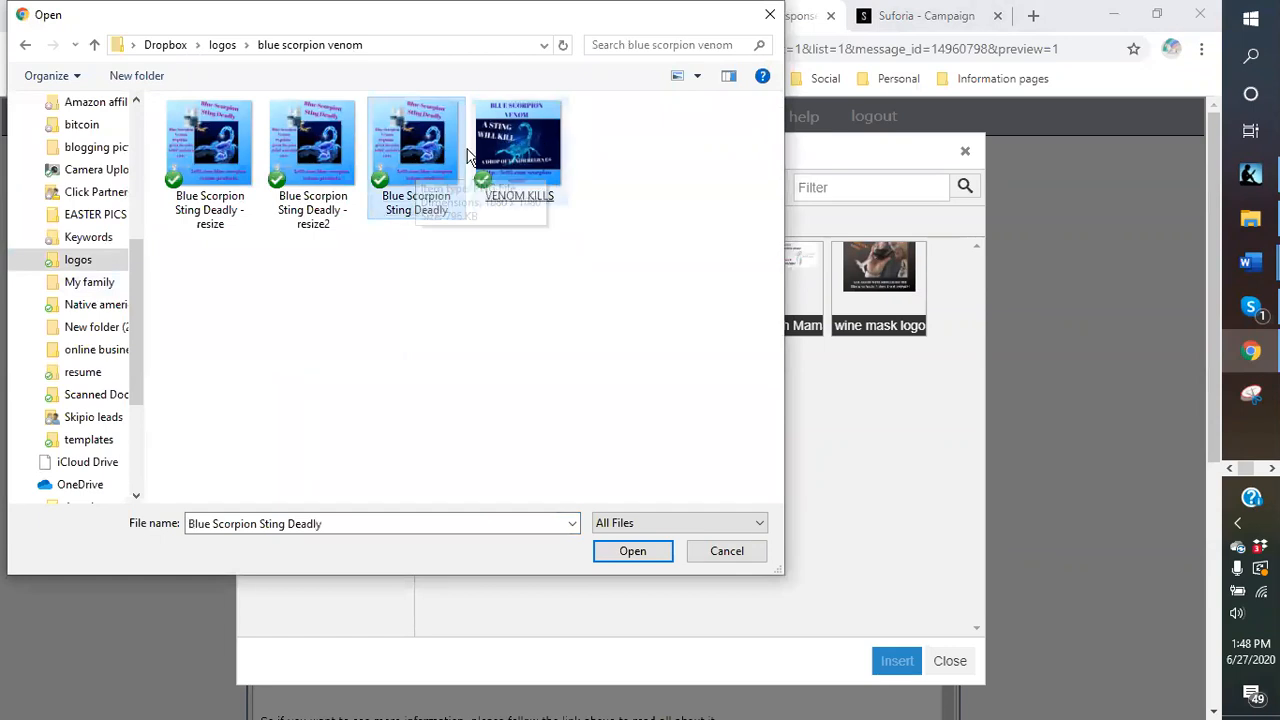
pyautogui.doubleClick(418, 162)
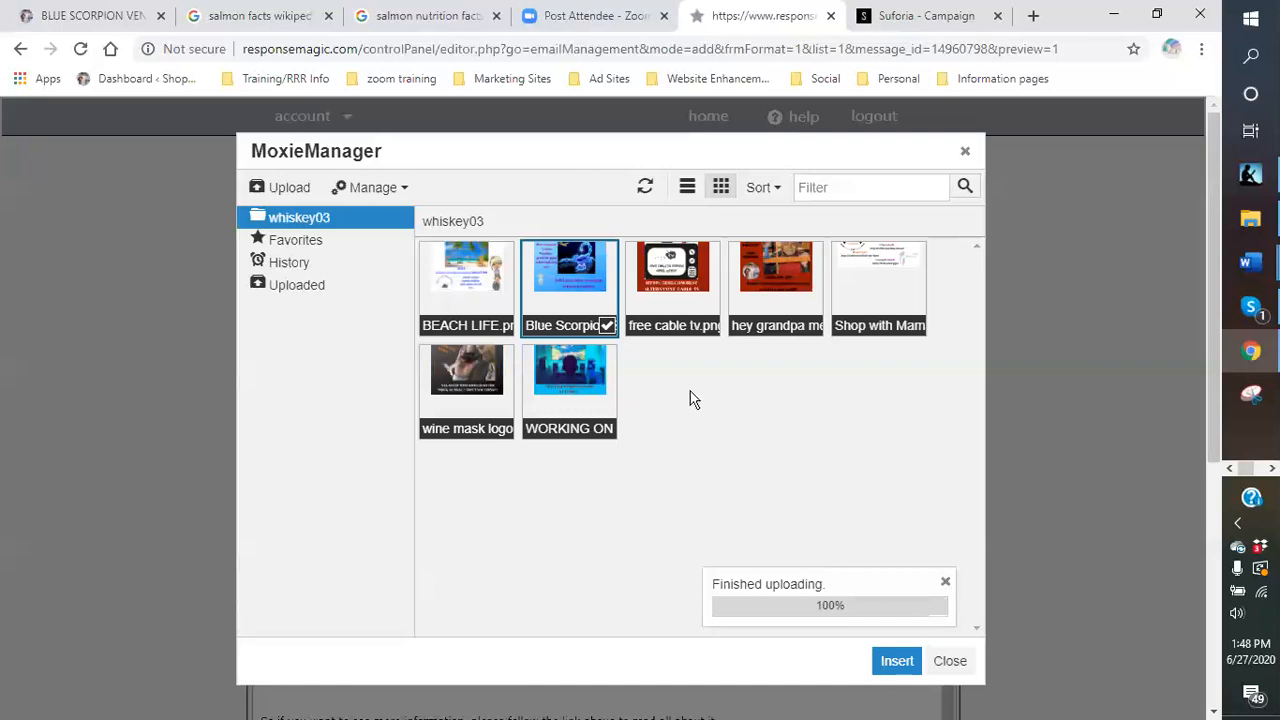
pyautogui.click(899, 670)
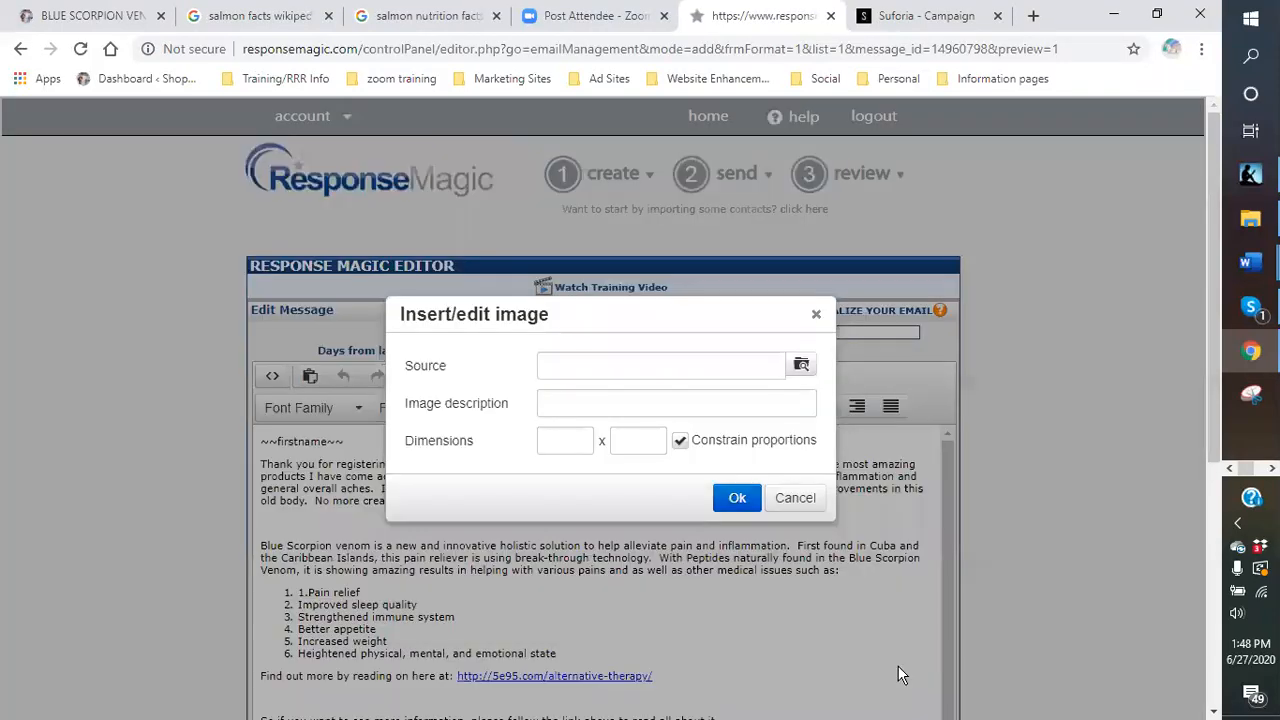
# Insert the Blue Scorpion image into the email and shrink the banner to a much smaller size.
pyautogui.click(735, 498)
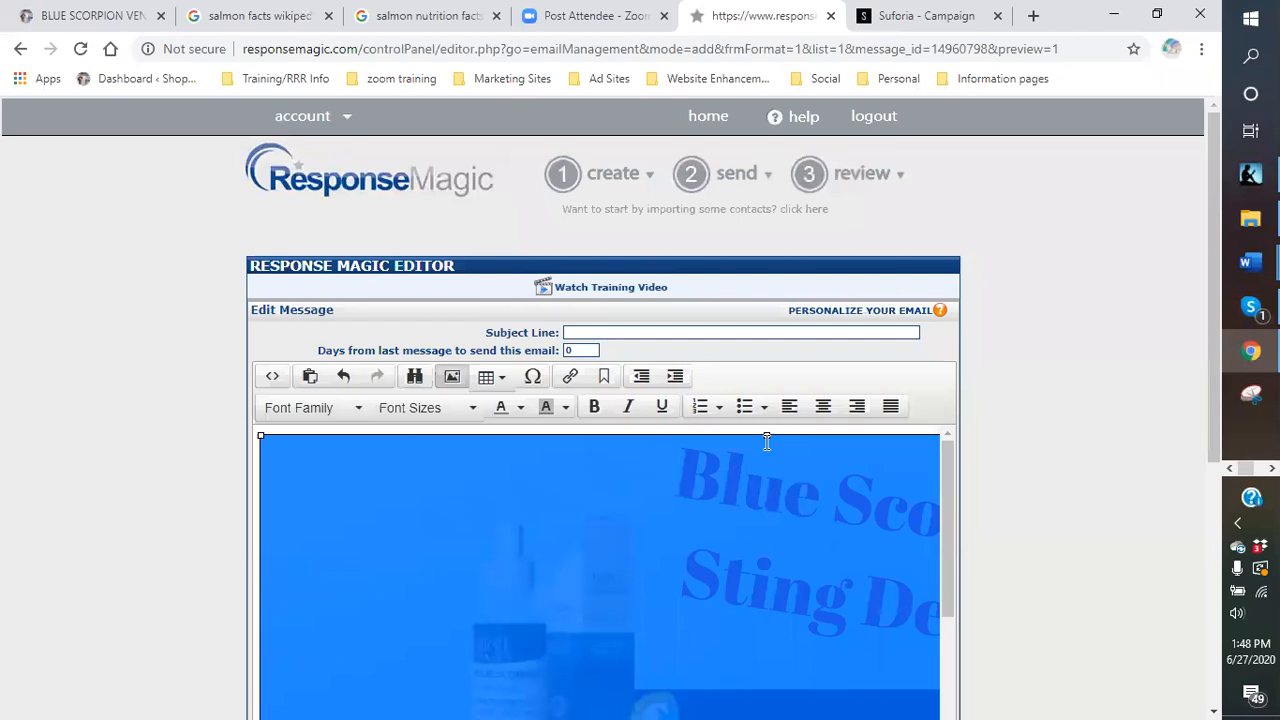
pyautogui.moveTo(766, 437); pyautogui.dragTo(545, 648)
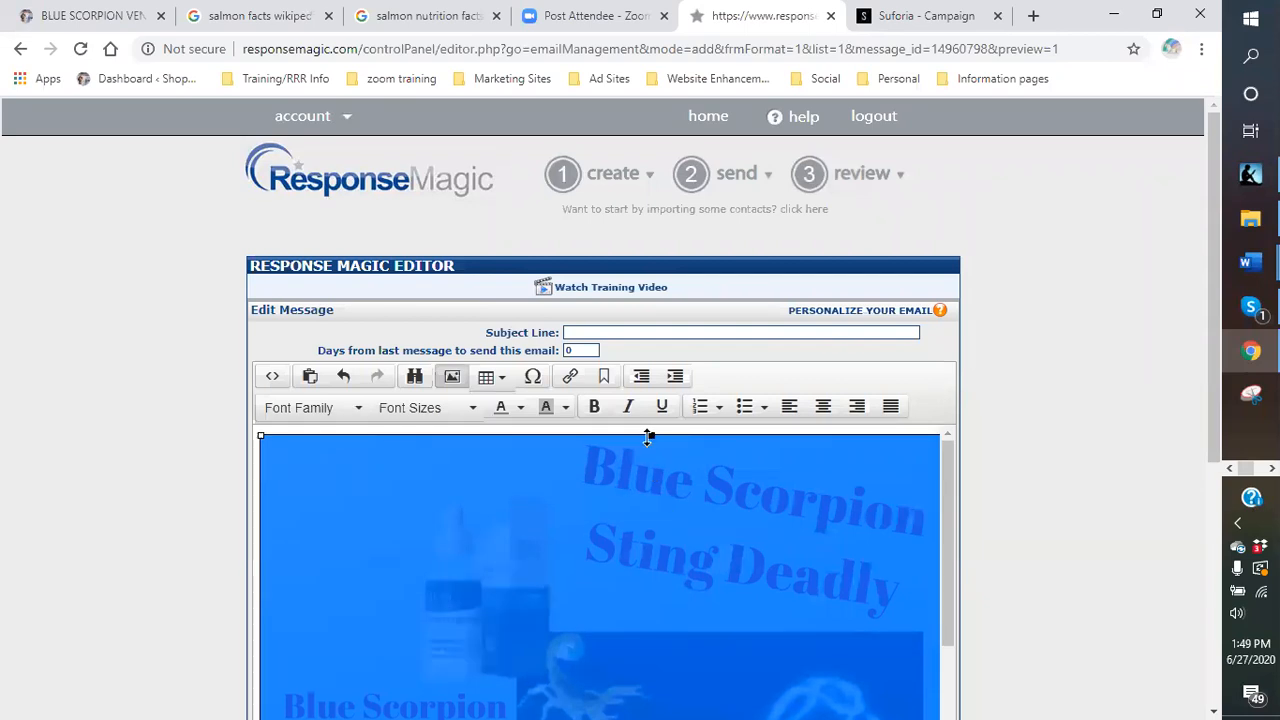
pyautogui.moveTo(650, 436); pyautogui.dragTo(511, 609)
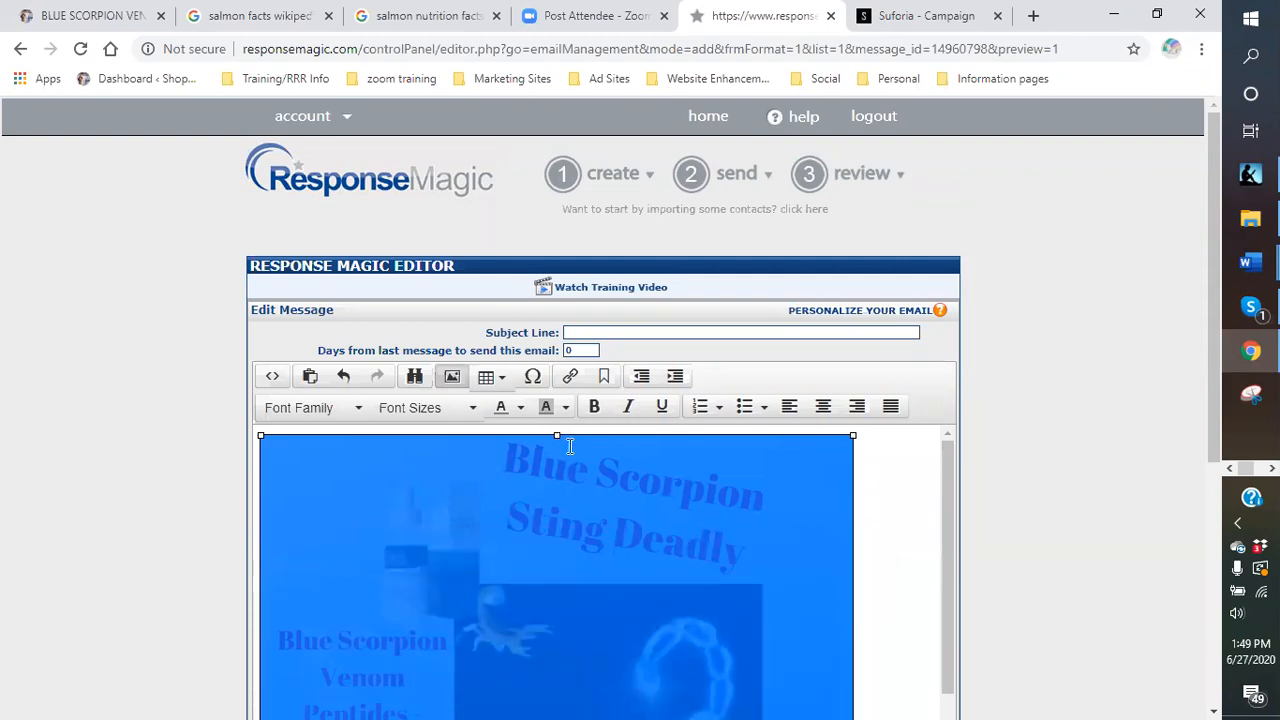
pyautogui.moveTo(557, 436); pyautogui.dragTo(561, 444)
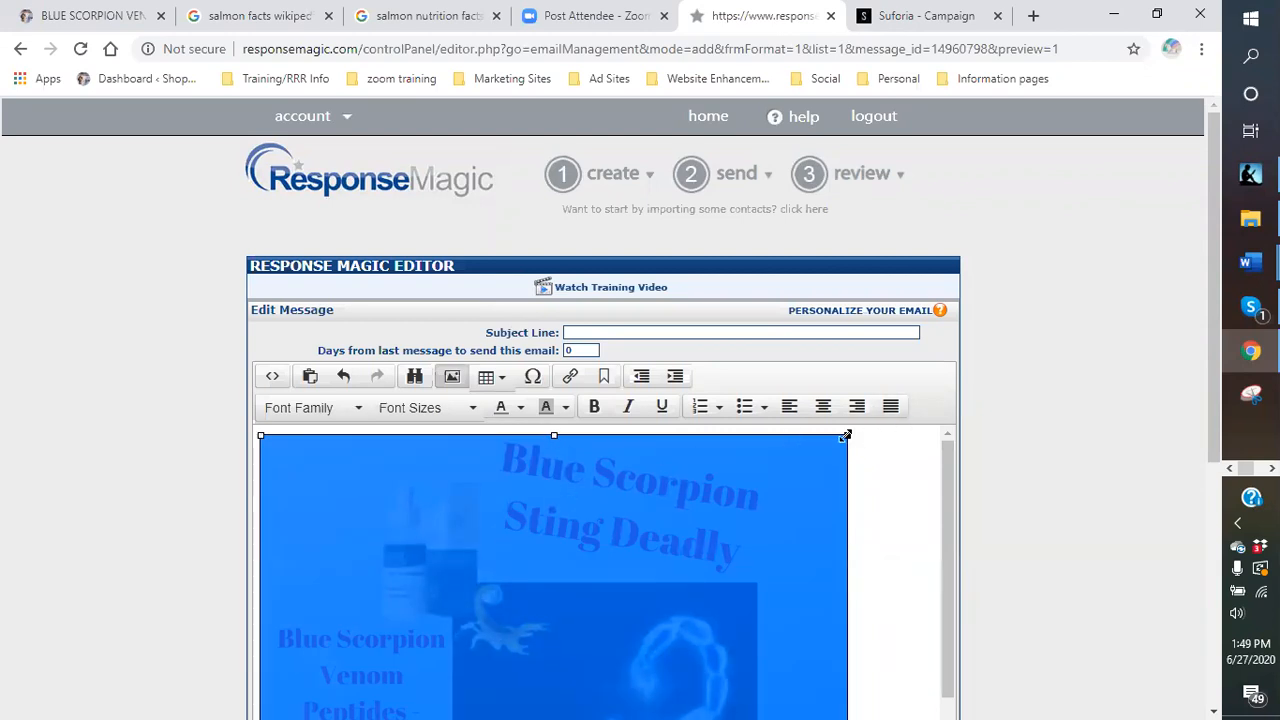
pyautogui.moveTo(847, 437); pyautogui.dragTo(665, 523)
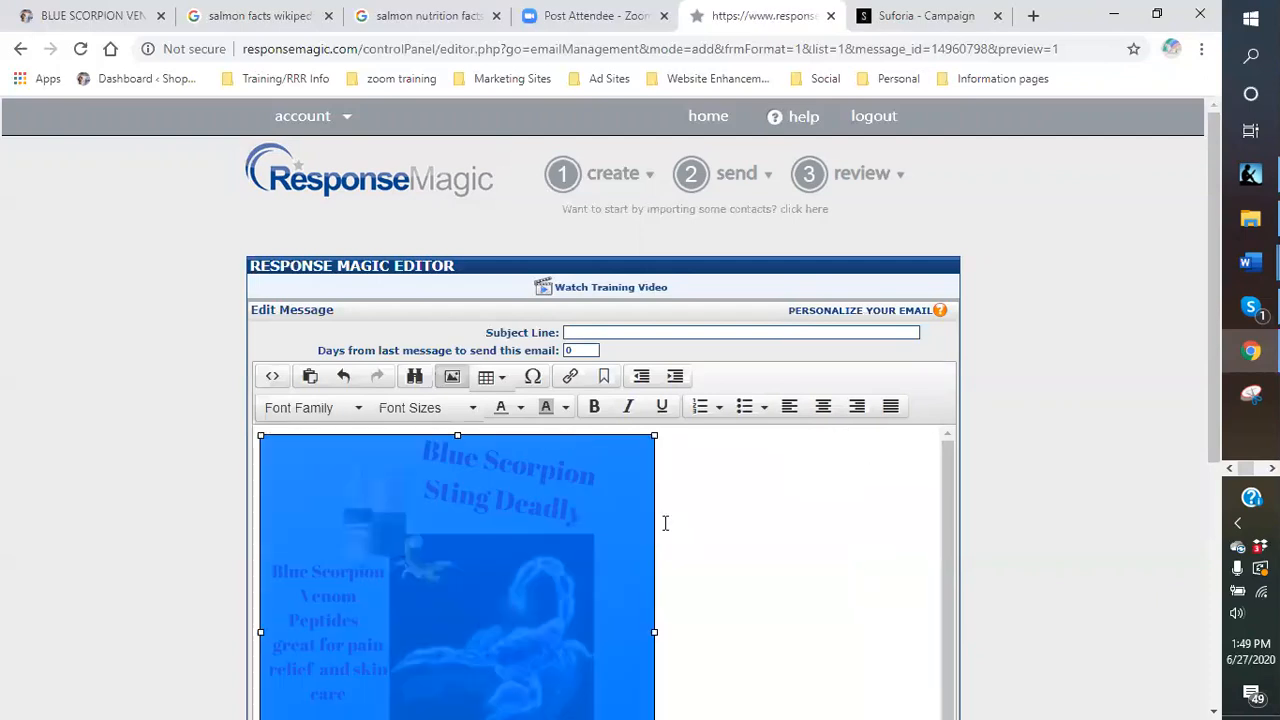
pyautogui.scroll(-4, 763, 506)
pyautogui.scroll(4, 701, 540)
# Centre the banner image above the message text.
pyautogui.click(822, 410)
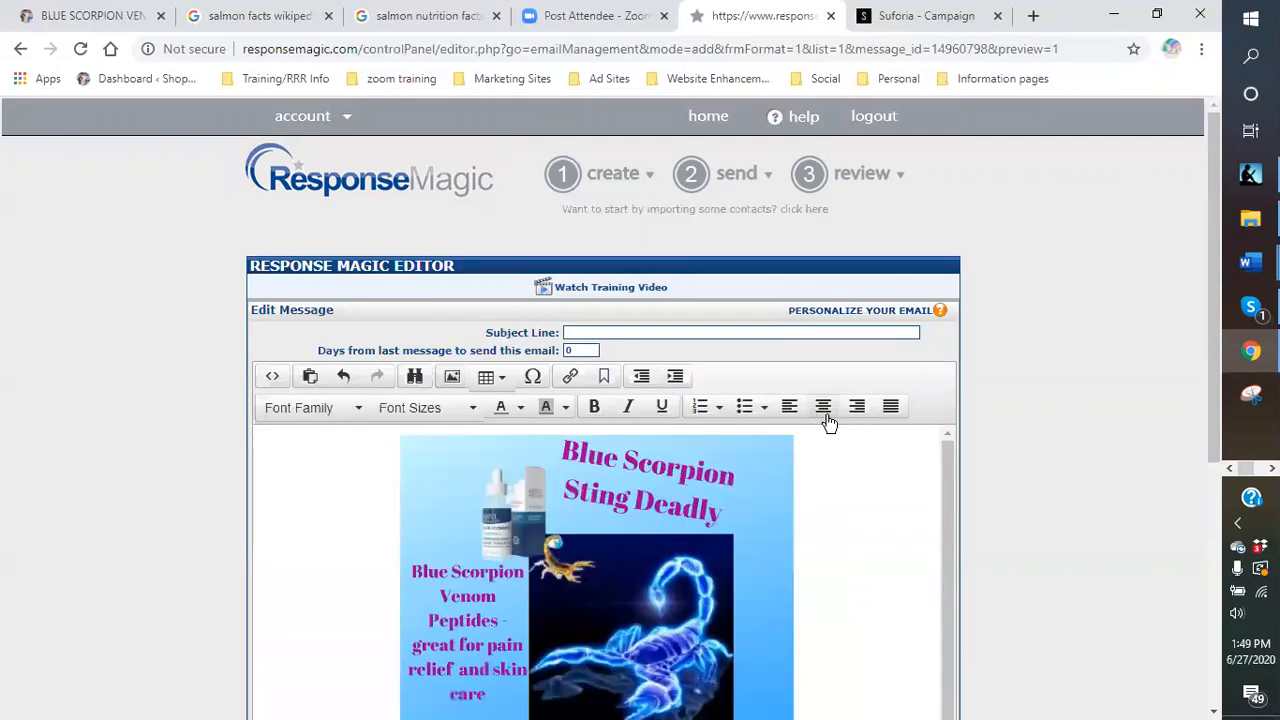
pyautogui.scroll(-3, 841, 538)
pyautogui.scroll(1, 841, 538)
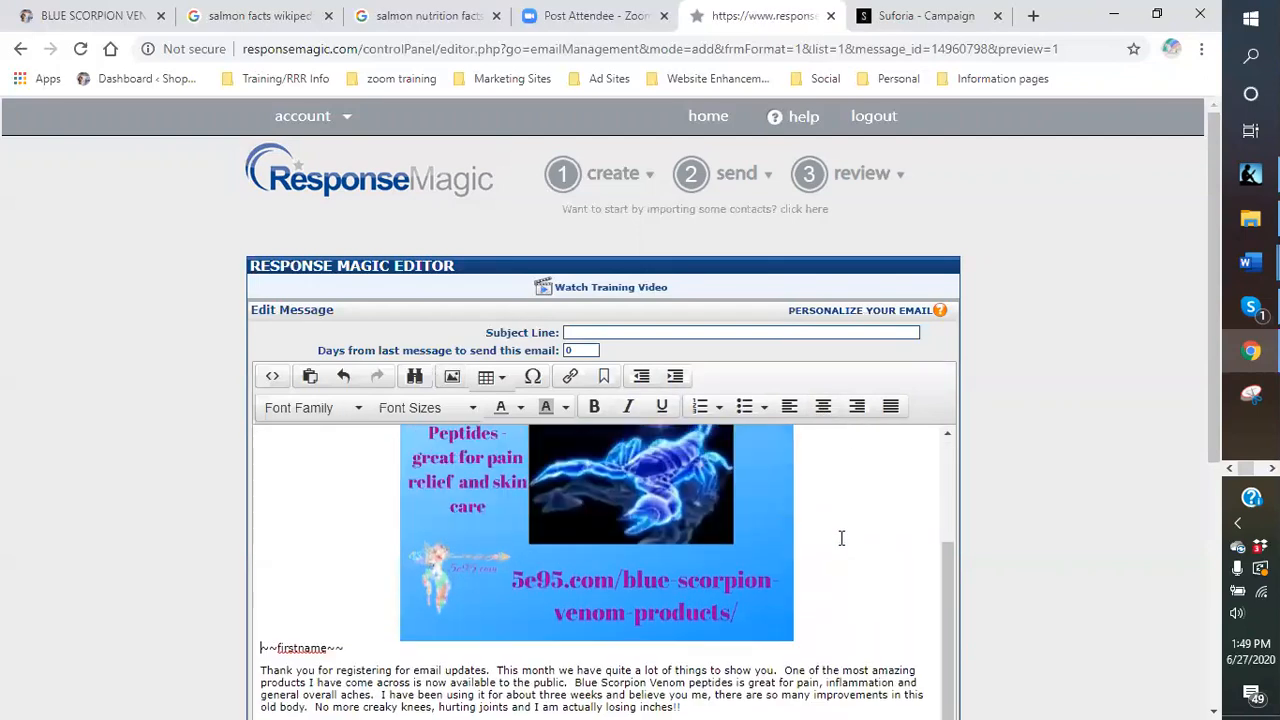
pyautogui.scroll(2, 828, 541)
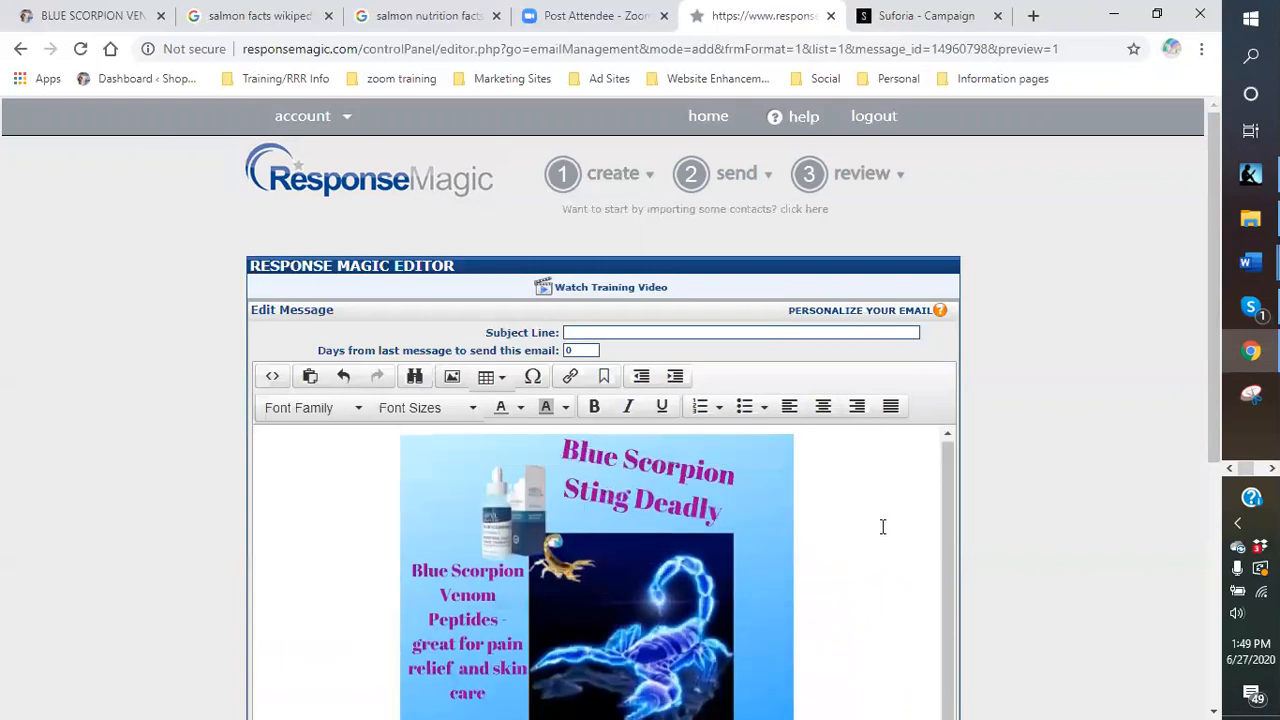
pyautogui.scroll(-5, 880, 526)
pyautogui.scroll(-2, 714, 560)
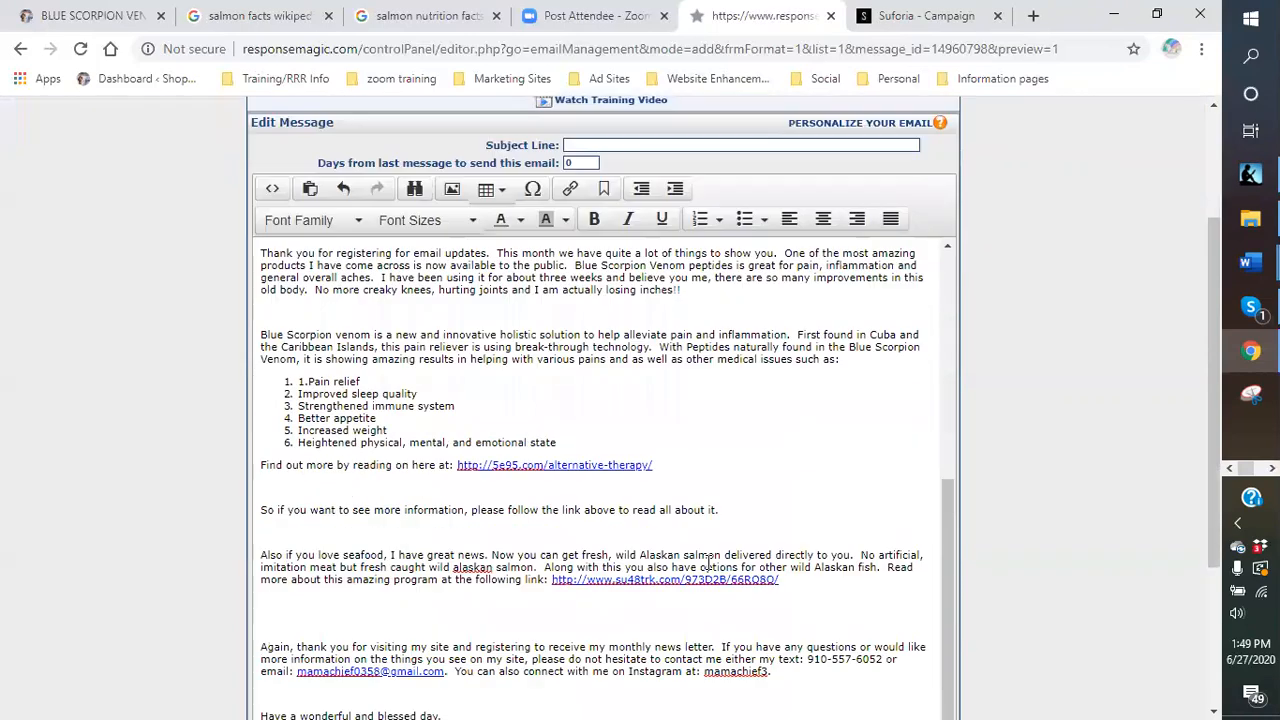
pyautogui.moveTo(398, 465); pyautogui.dragTo(380, 486)
pyautogui.click(340, 487)
pyautogui.scroll(2, 598, 455)
pyautogui.scroll(-4, 606, 470)
pyautogui.click(520, 620)
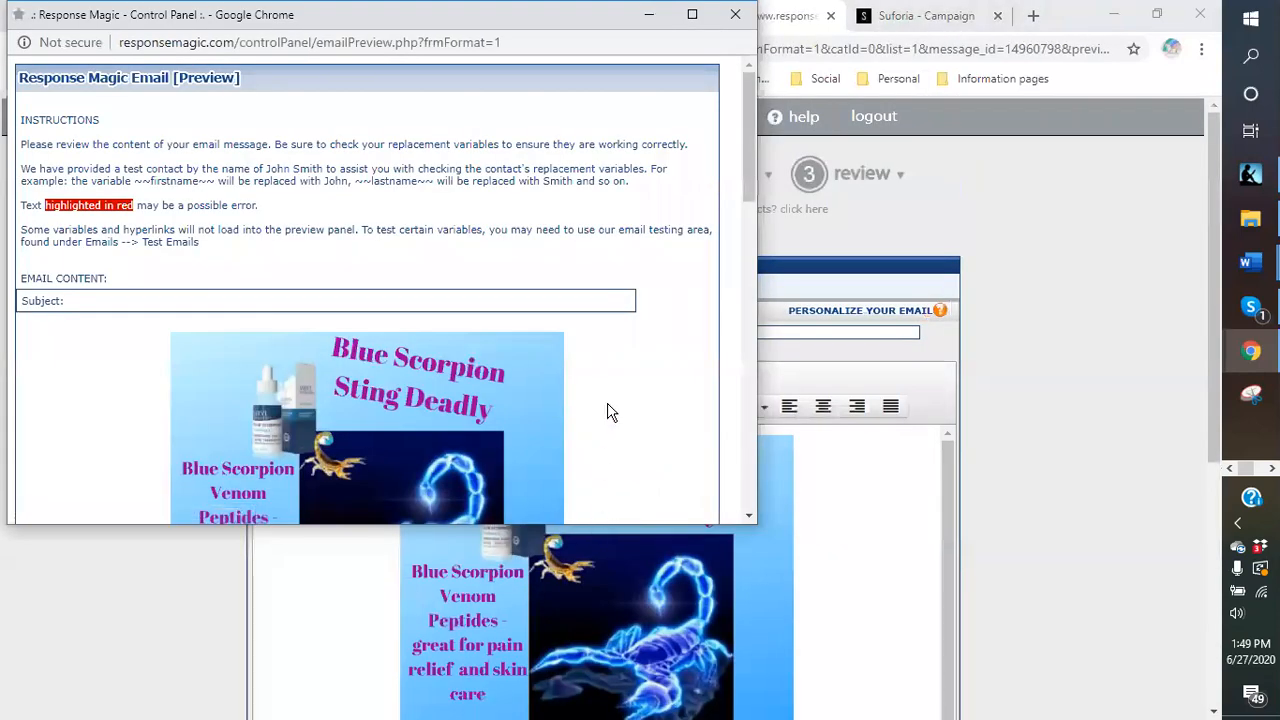
pyautogui.scroll(-4, 612, 412)
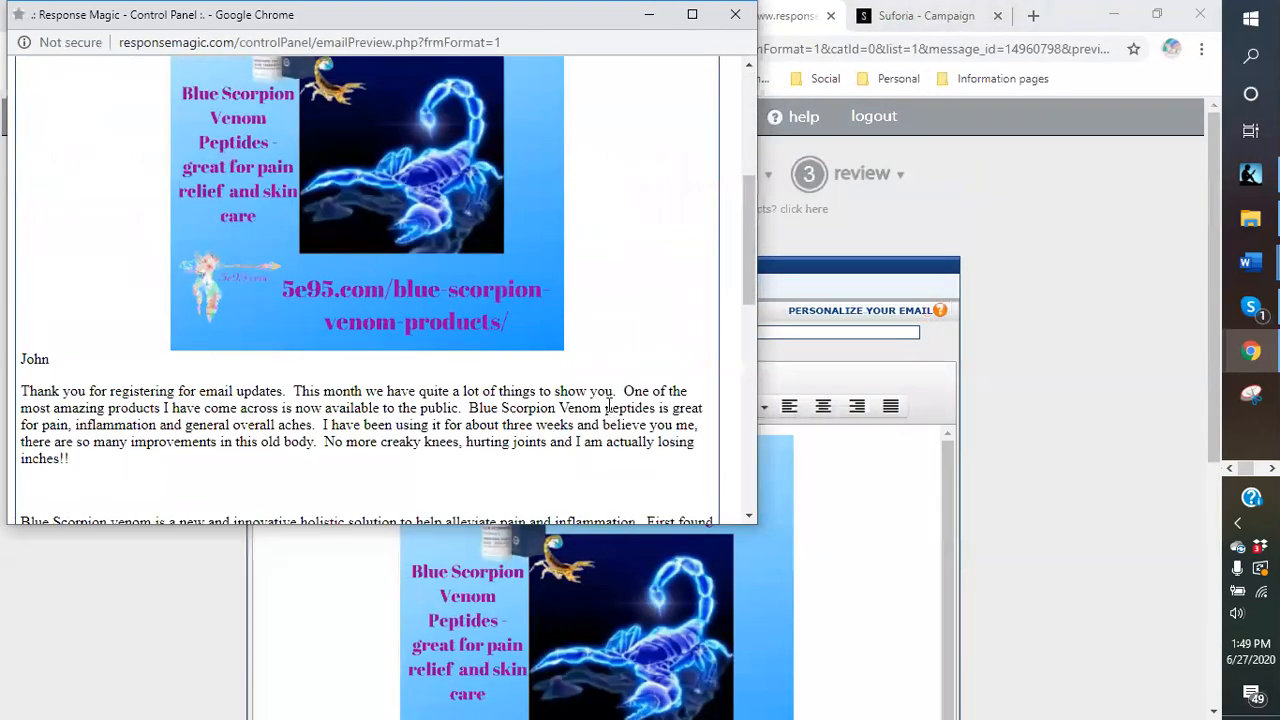
pyautogui.scroll(5, 600, 390)
pyautogui.scroll(-2, 595, 360)
pyautogui.scroll(1, 615, 340)
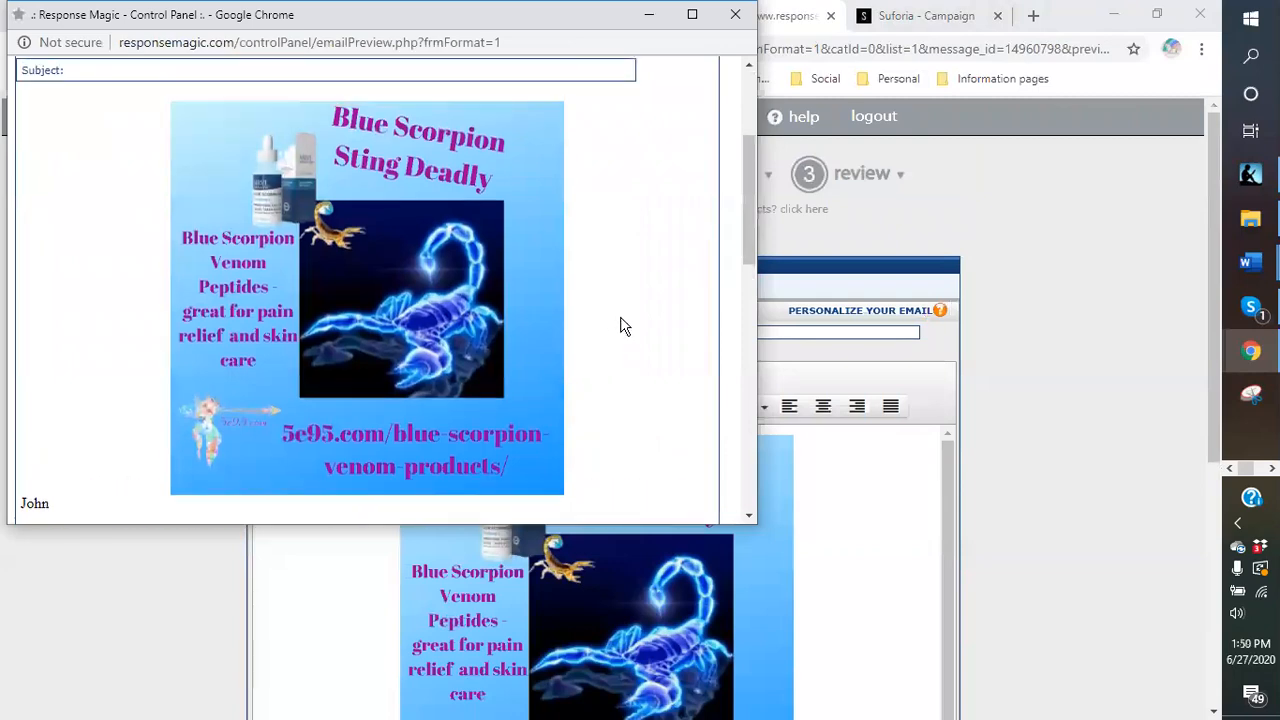
pyautogui.scroll(2, 635, 270)
pyautogui.scroll(-3, 600, 375)
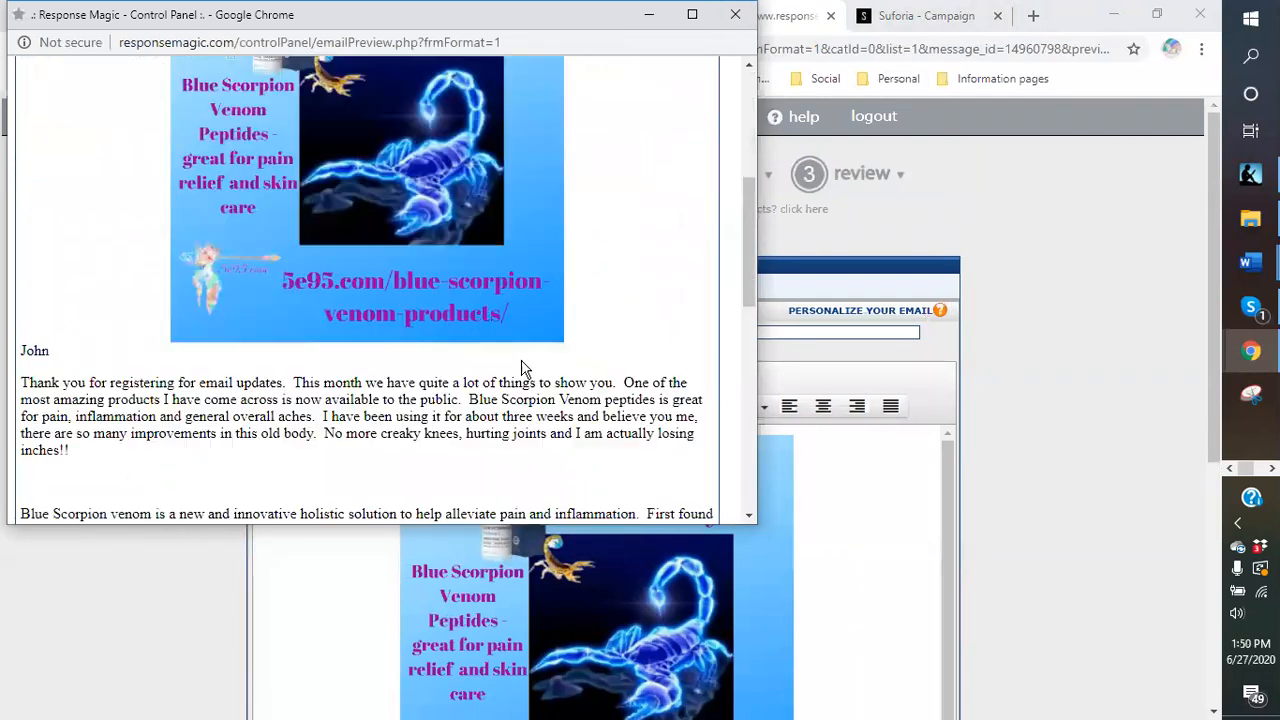
pyautogui.scroll(-10, 520, 368)
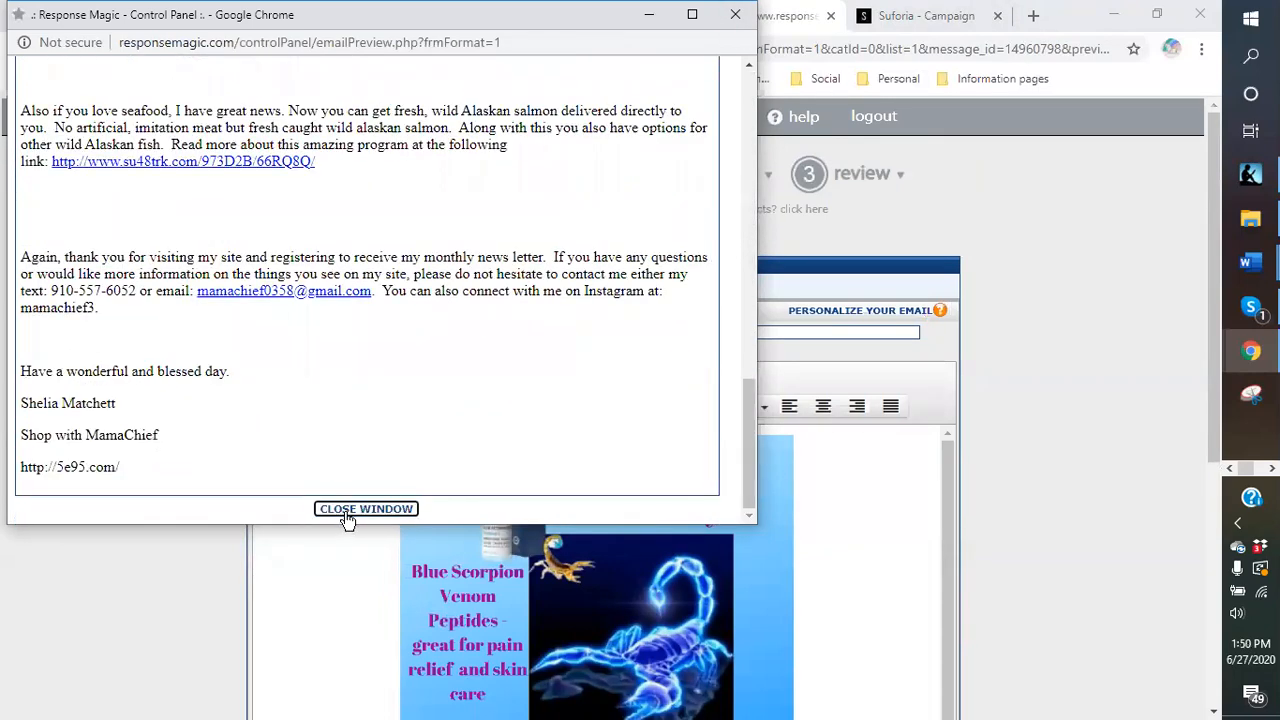
pyautogui.click(345, 511)
pyautogui.scroll(-10, 500, 540)
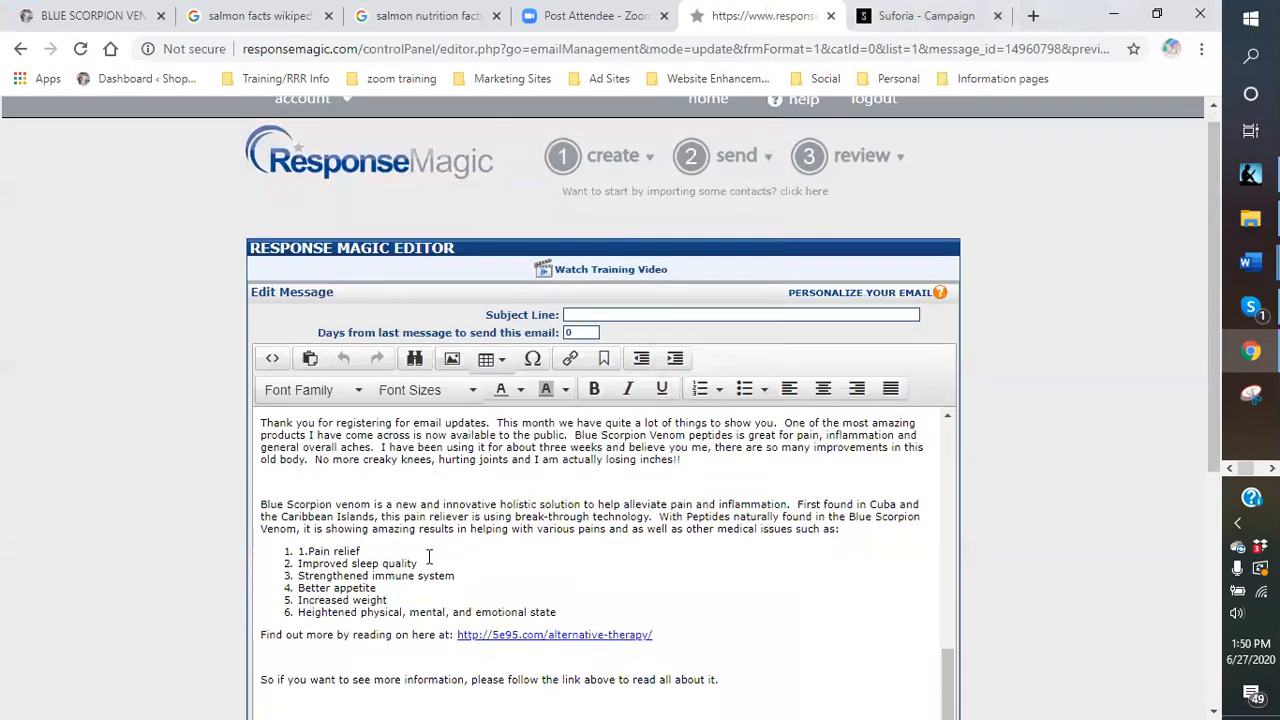
pyautogui.scroll(-4, 429, 556)
pyautogui.click(311, 431)
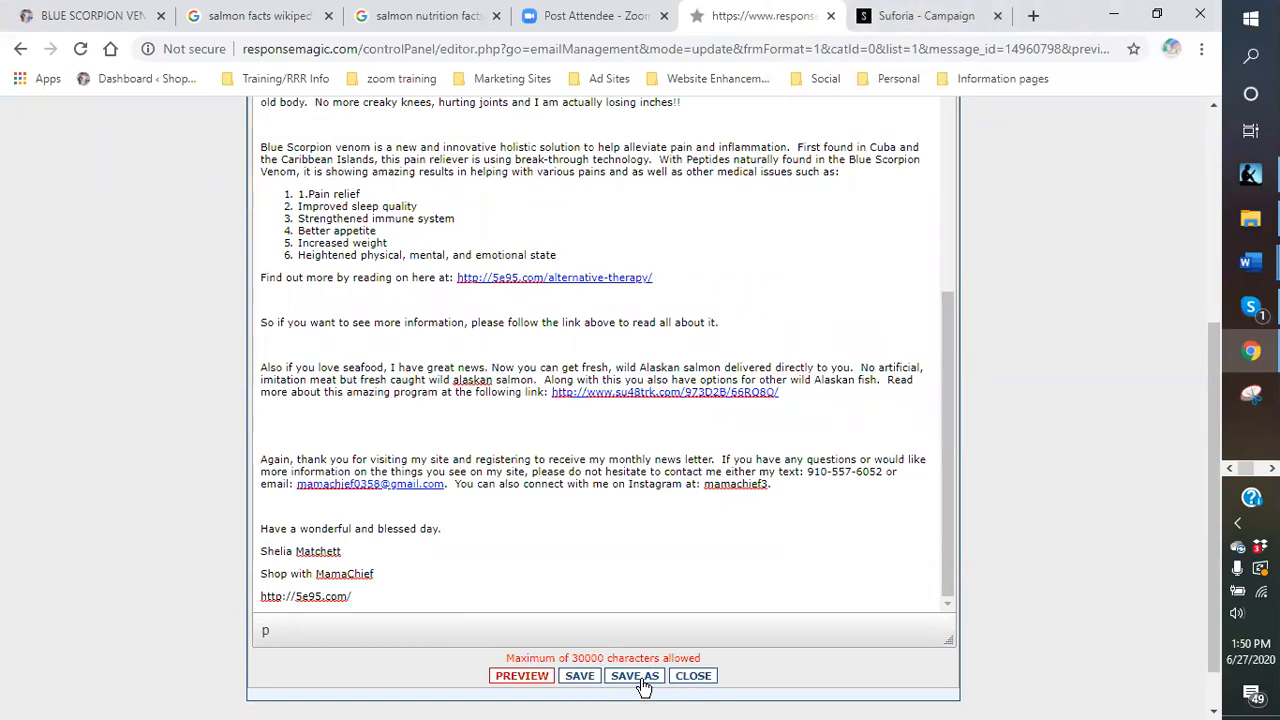
# Save a copy of the email into My Saved Emails.
pyautogui.click(643, 683)
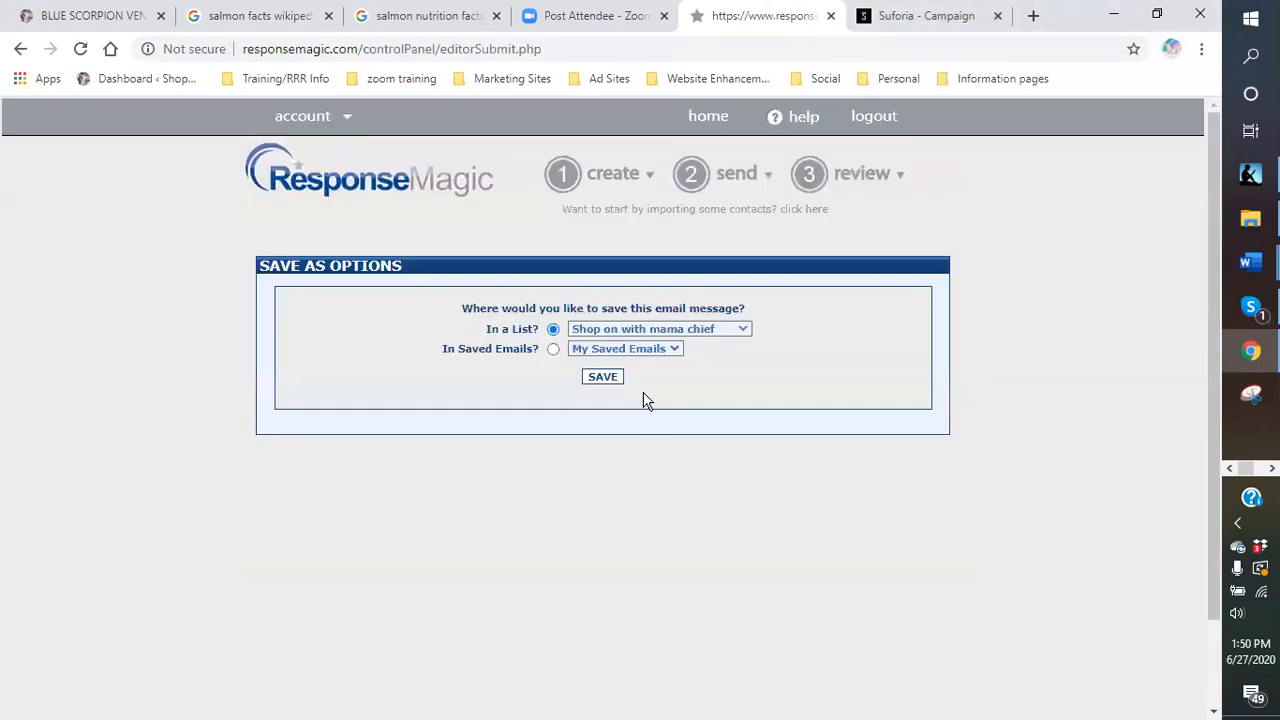
pyautogui.click(744, 331)
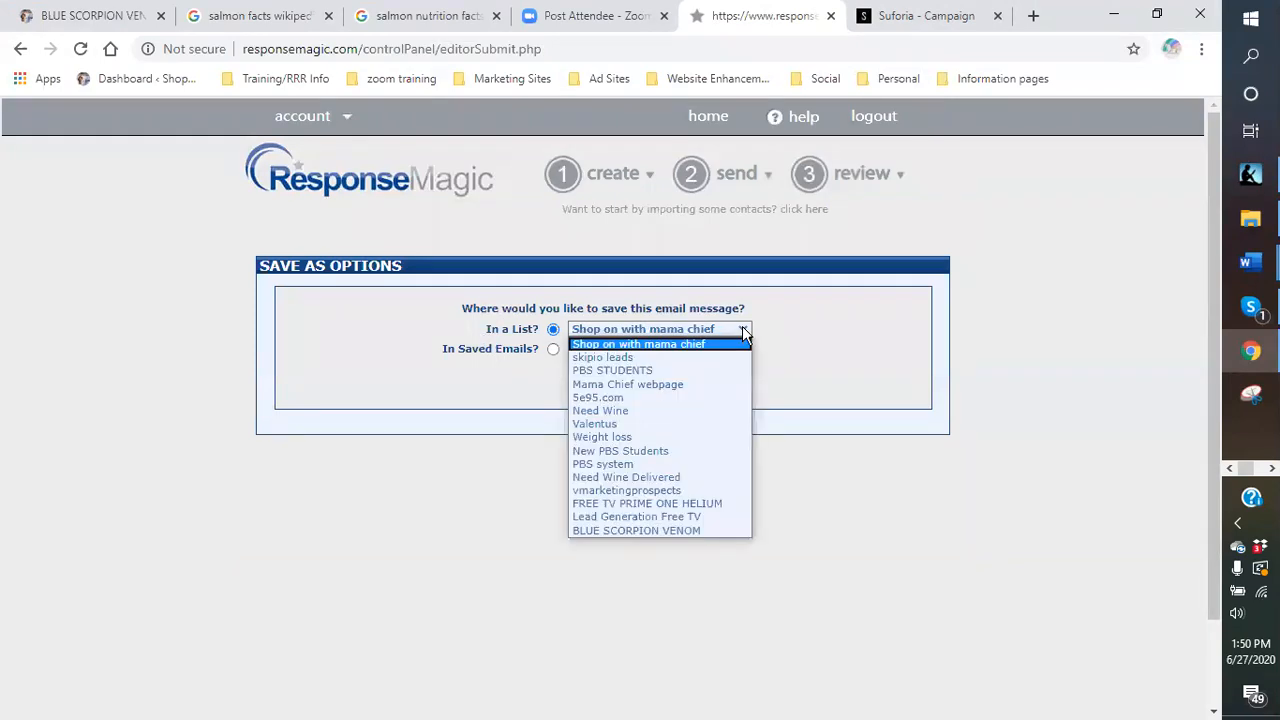
pyautogui.click(695, 529)
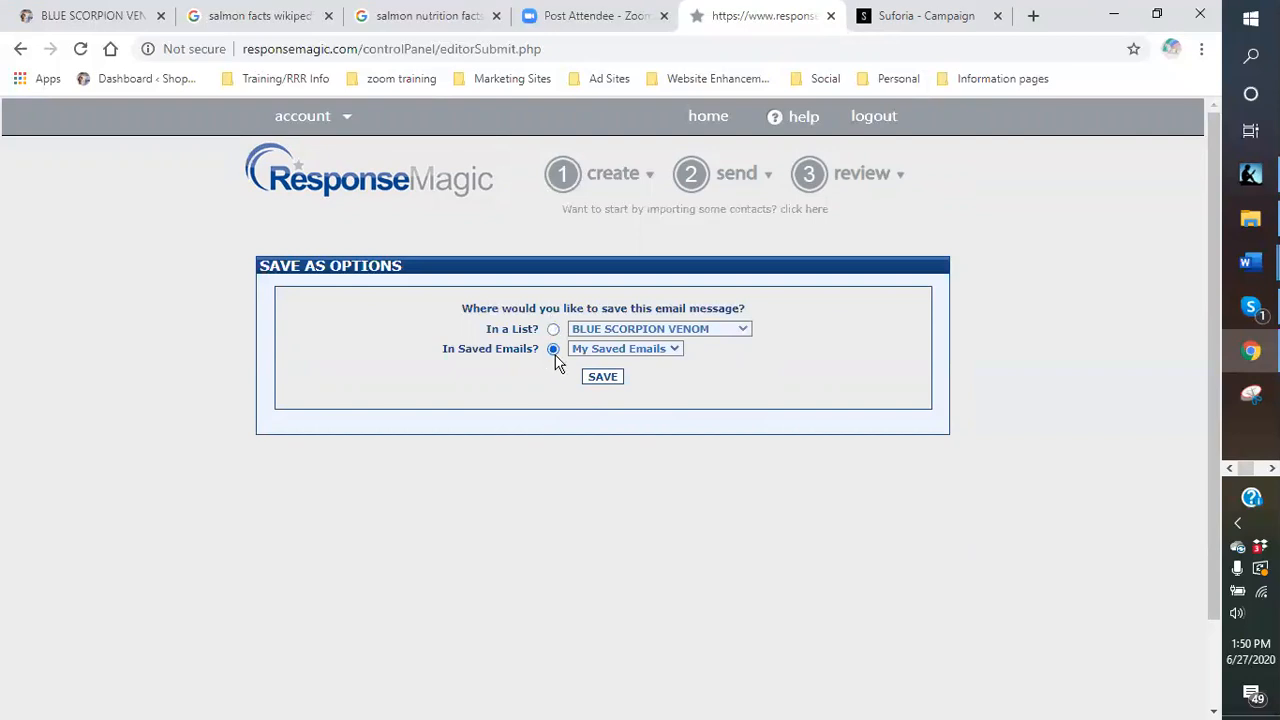
pyautogui.click(605, 378)
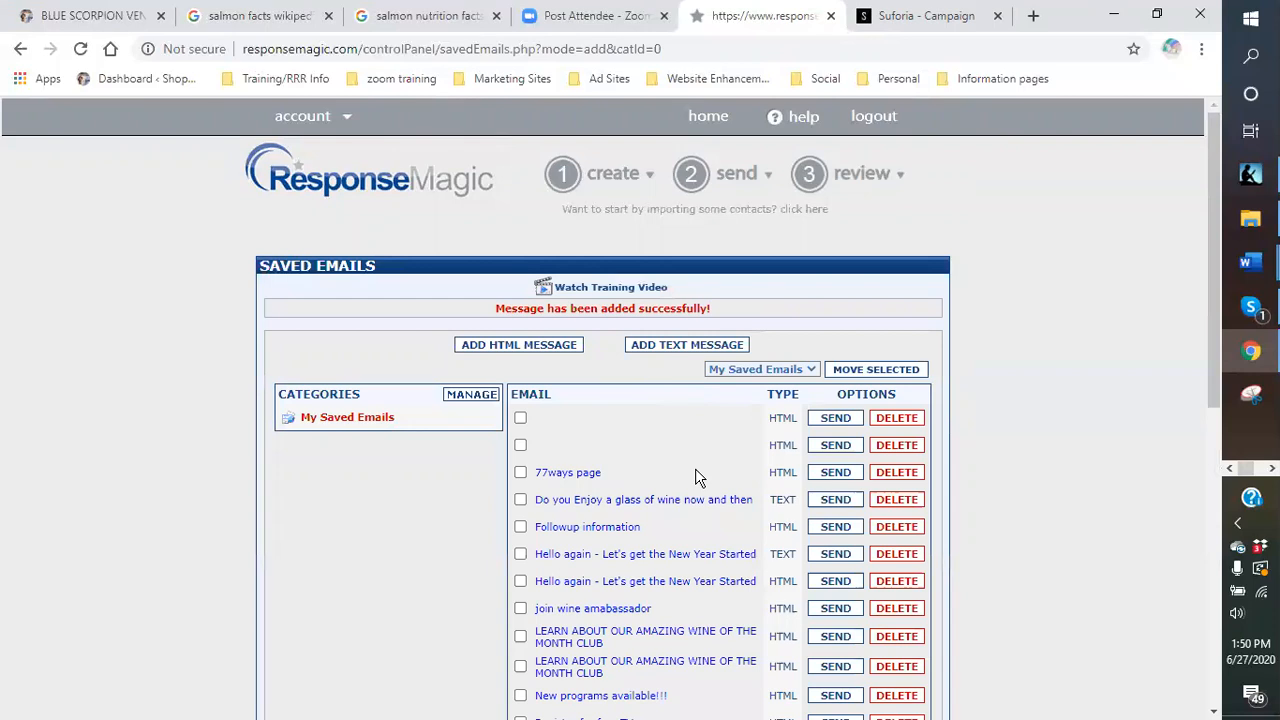
pyautogui.scroll(-4, 695, 468)
pyautogui.scroll(-3, 693, 467)
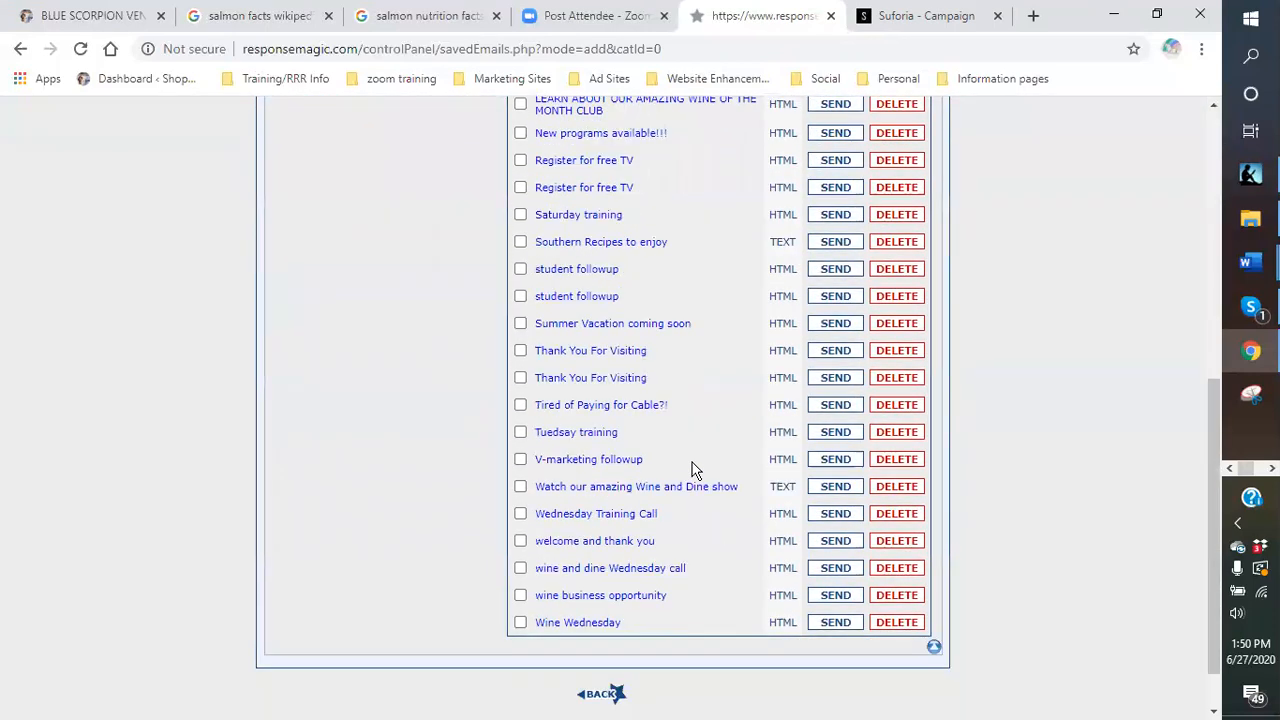
pyautogui.scroll(2, 643, 512)
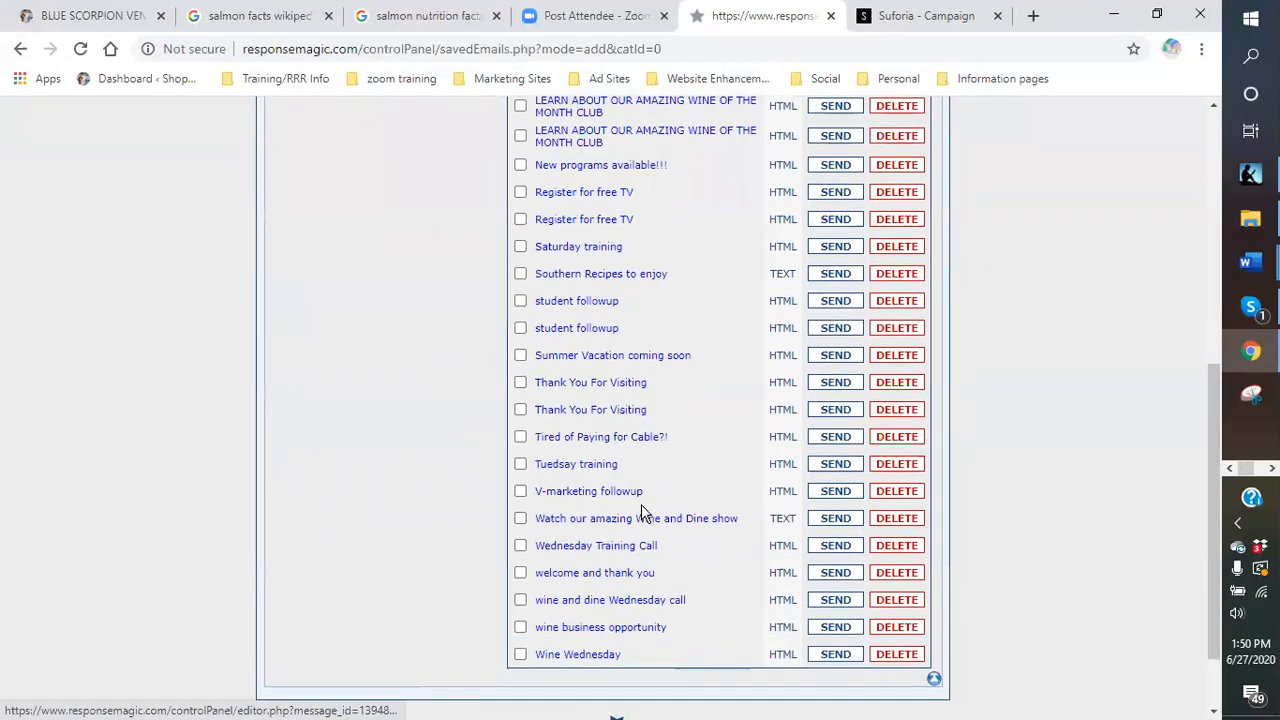
pyautogui.scroll(2, 641, 338)
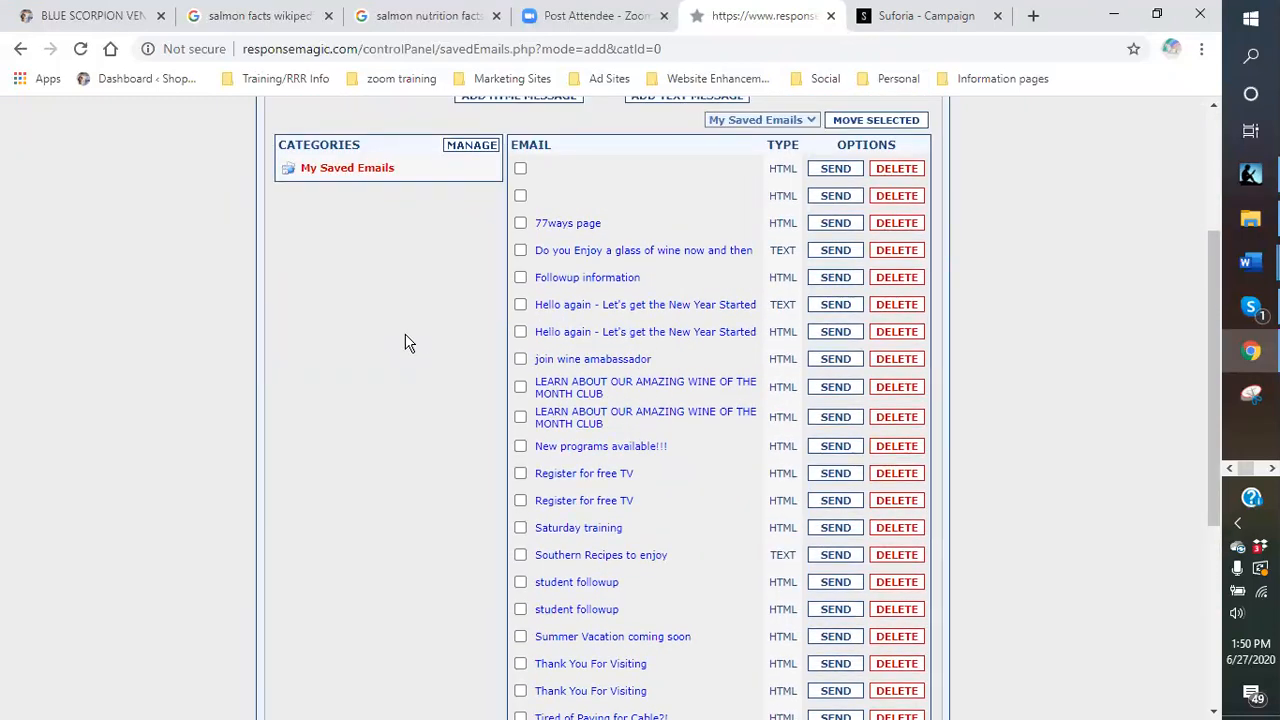
pyautogui.scroll(-2, 405, 343)
pyautogui.scroll(-2, 405, 343)
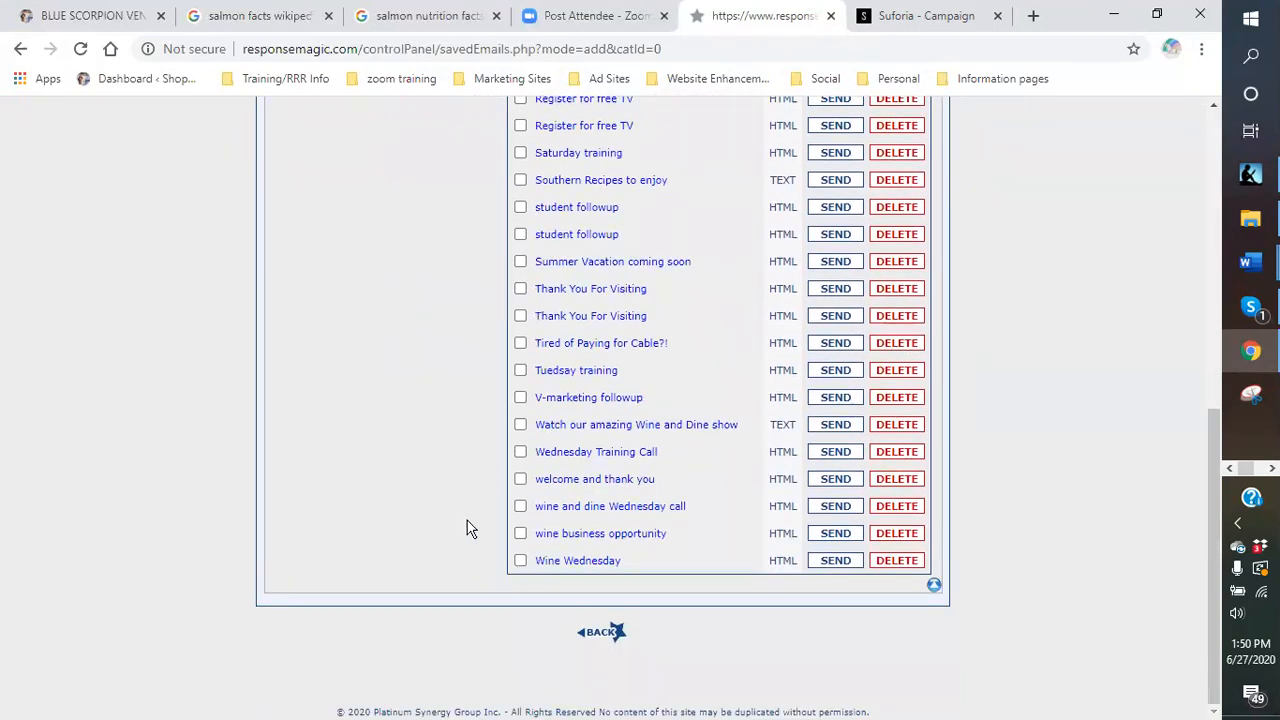
pyautogui.scroll(1, 468, 528)
pyautogui.scroll(1, 468, 528)
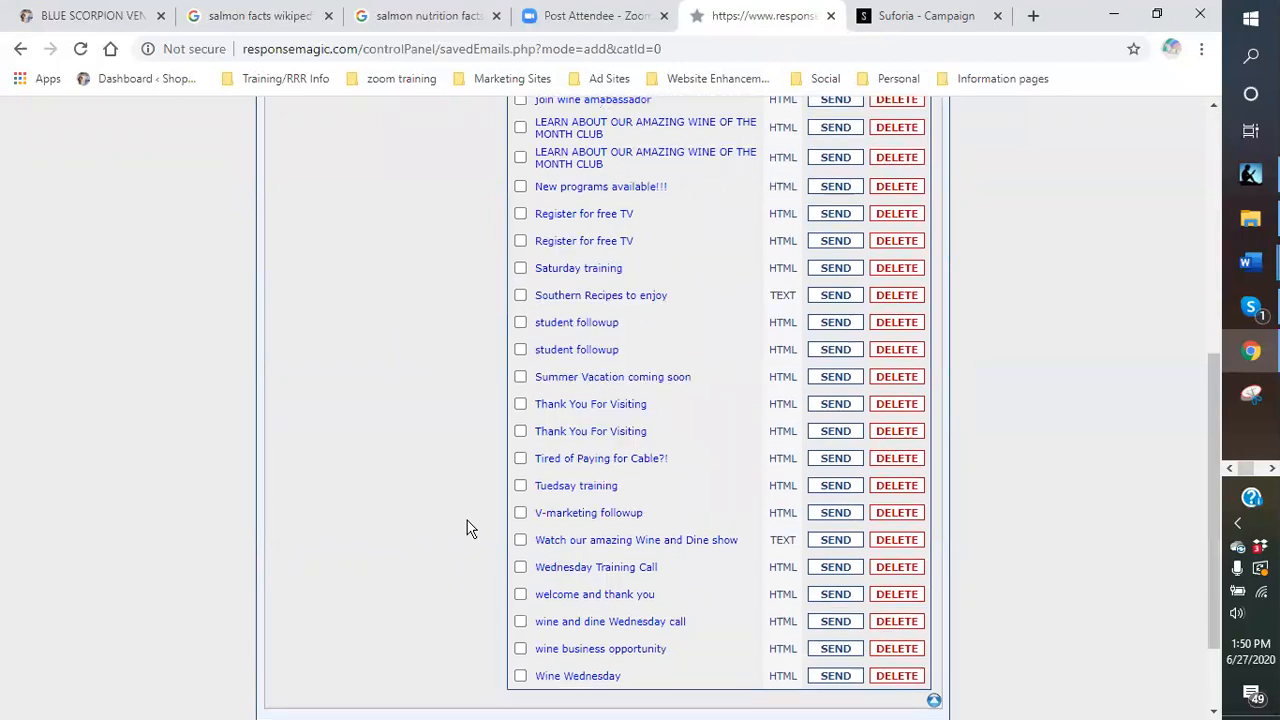
pyautogui.scroll(1, 468, 528)
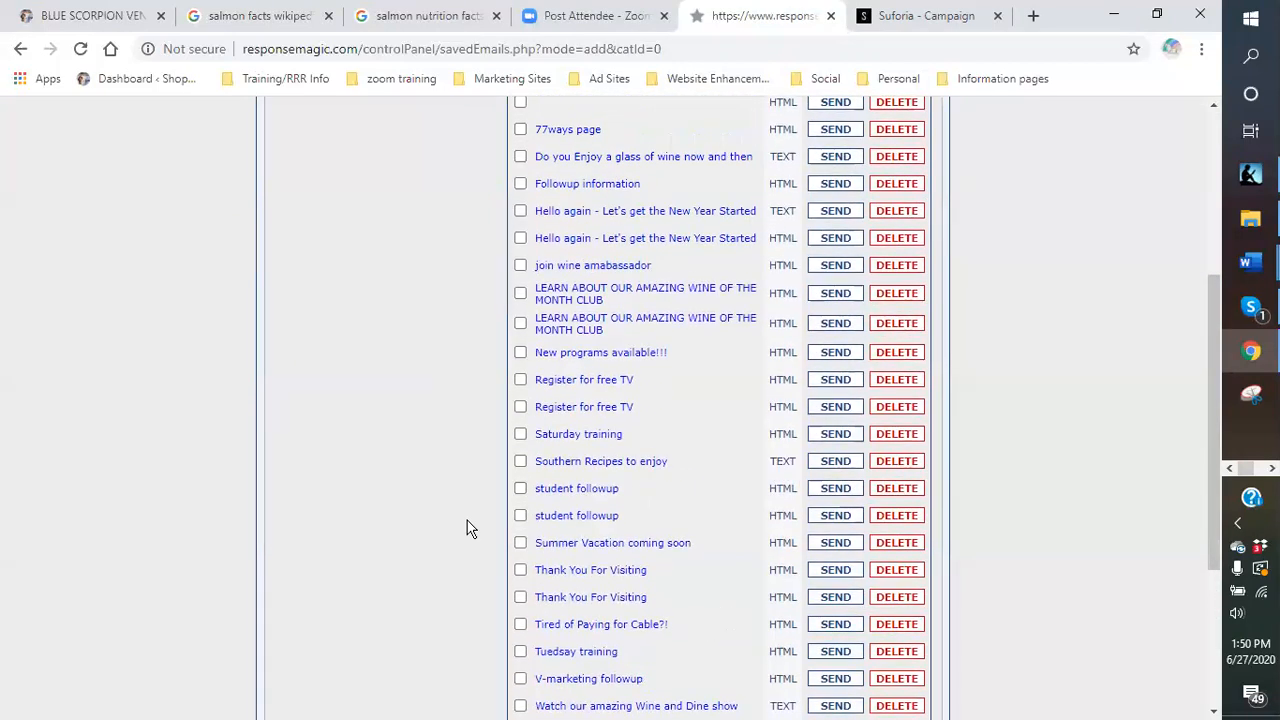
pyautogui.scroll(1, 468, 528)
pyautogui.scroll(1, 468, 528)
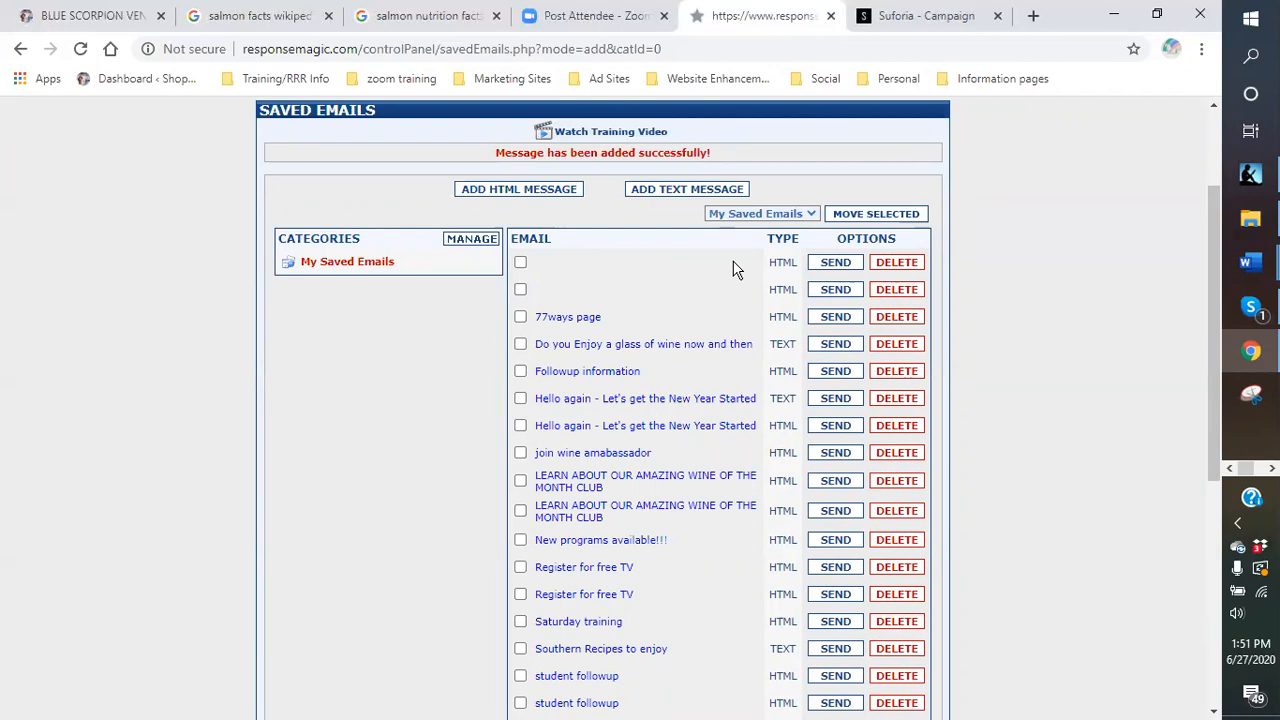
pyautogui.scroll(-4, 735, 268)
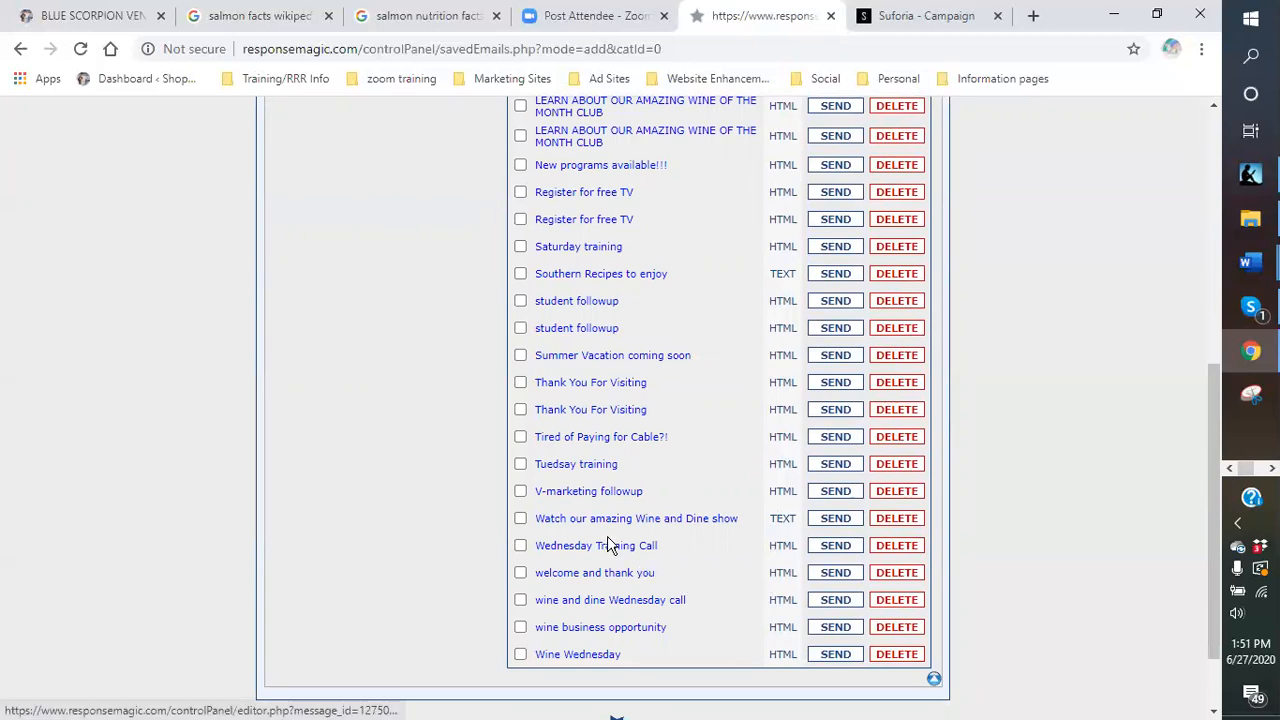
pyautogui.scroll(4, 620, 500)
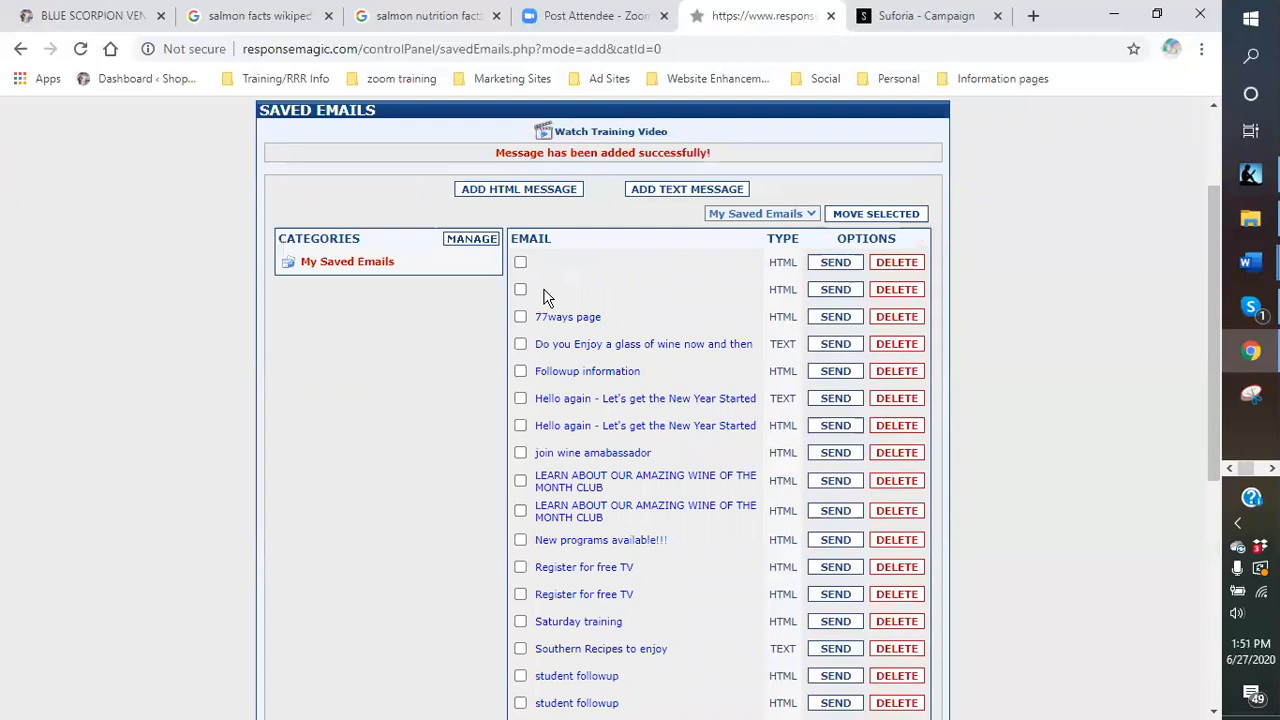
# Start a broadcast of the saved email and check all fifteen contact lists, through BLUE SCORPION VENOM.
pyautogui.click(814, 296)
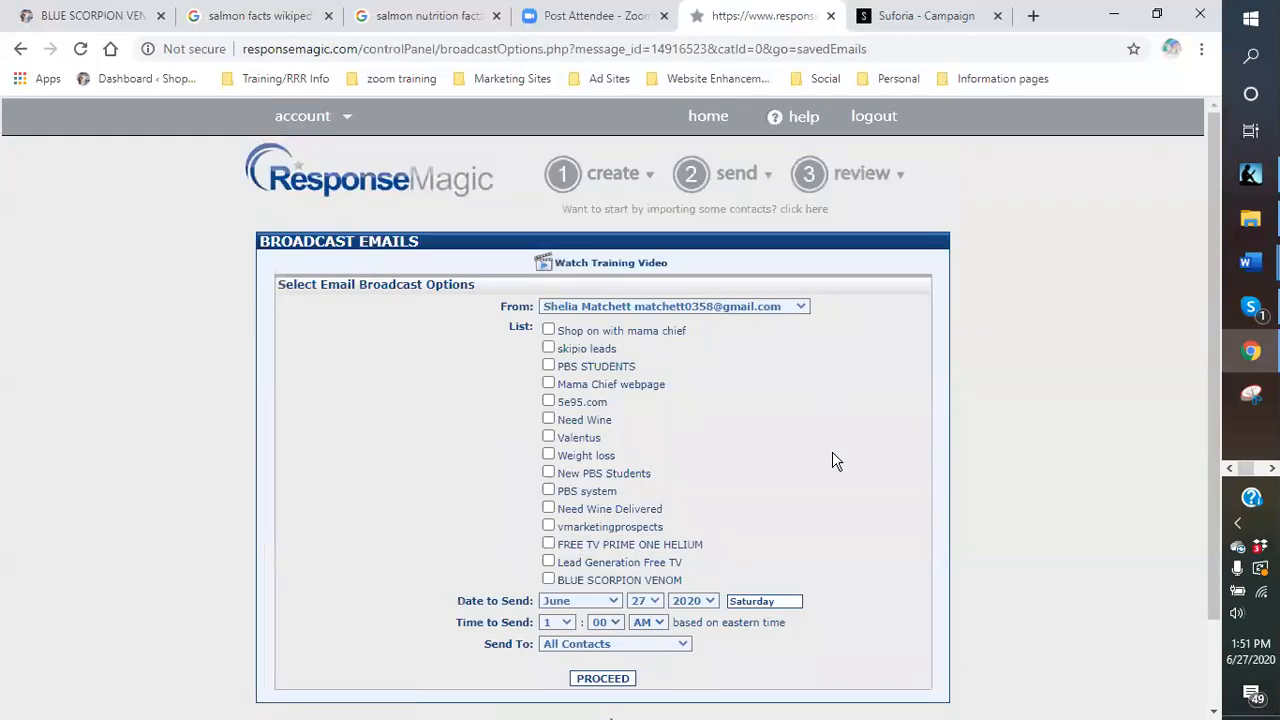
pyautogui.scroll(-1, 834, 460)
pyautogui.click(548, 236)
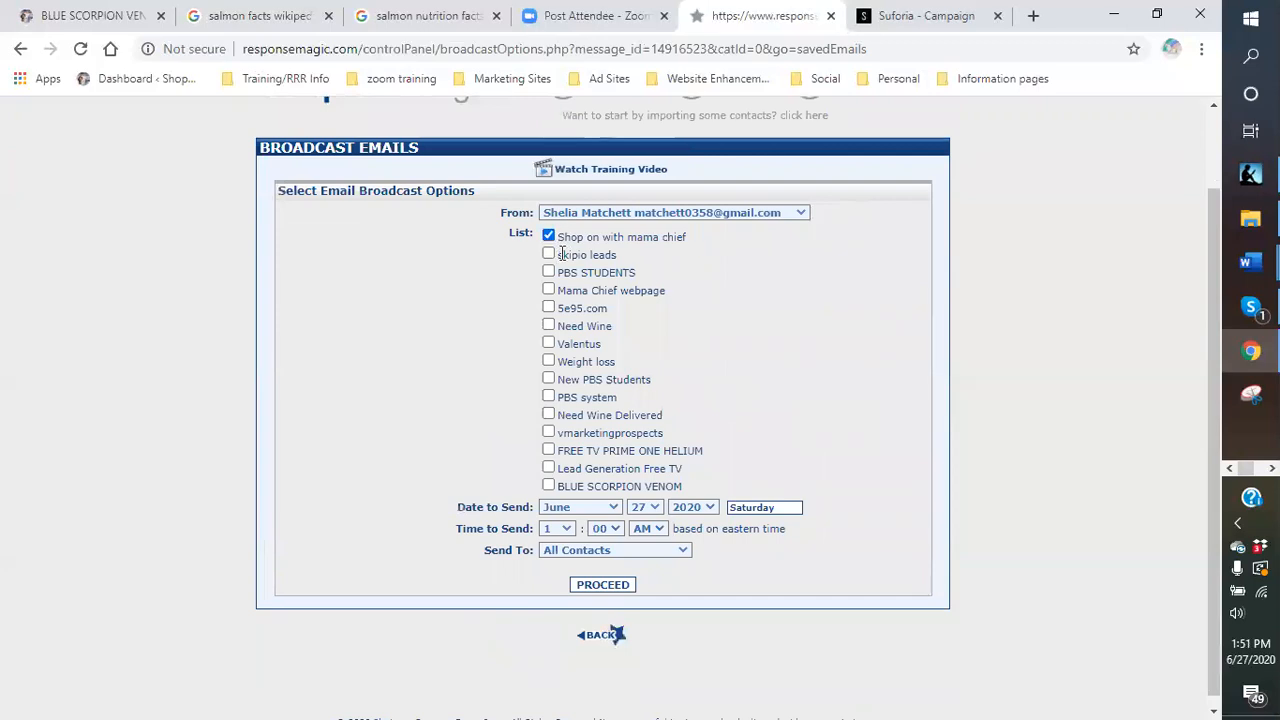
pyautogui.click(548, 272)
pyautogui.click(548, 290)
pyautogui.click(548, 254)
pyautogui.click(548, 308)
pyautogui.click(548, 326)
pyautogui.click(548, 343)
pyautogui.click(548, 361)
pyautogui.click(548, 379)
pyautogui.click(548, 397)
pyautogui.click(548, 415)
pyautogui.click(548, 433)
pyautogui.click(548, 451)
pyautogui.click(548, 468)
pyautogui.click(548, 486)
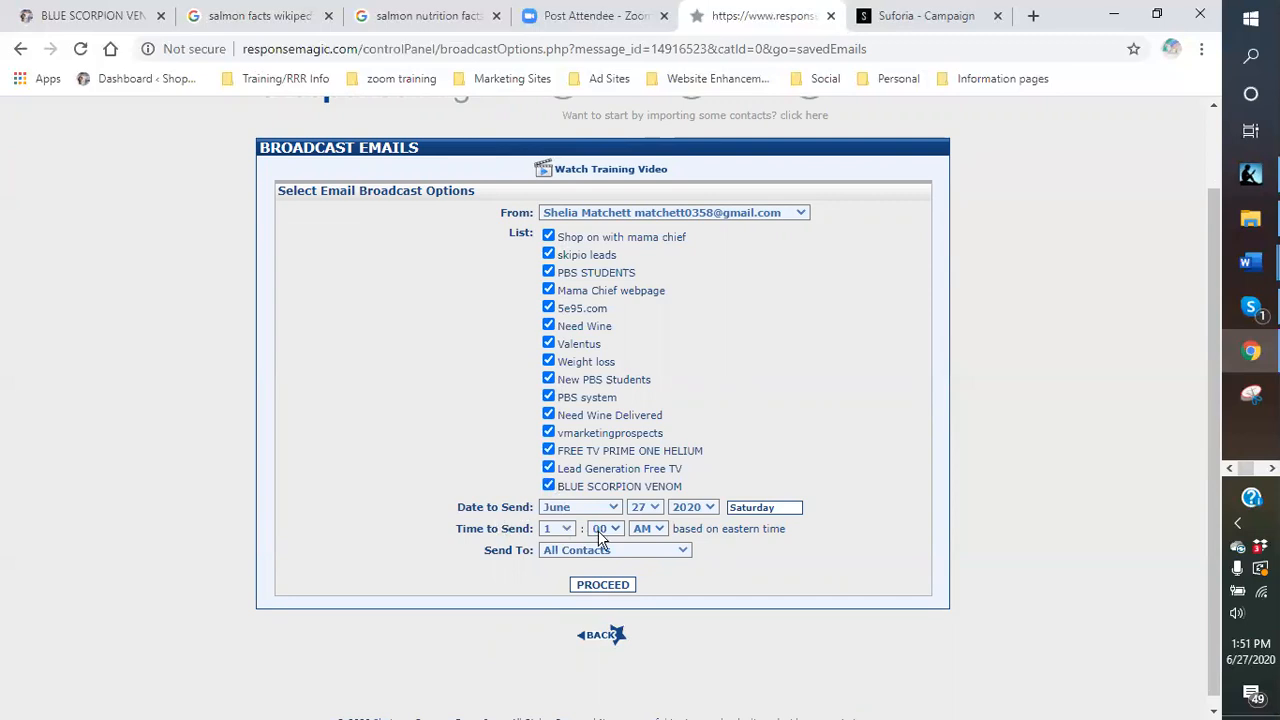
# Schedule the broadcast for June 30, 2020 at 8:00 AM and continue to the preview.
pyautogui.click(655, 508)
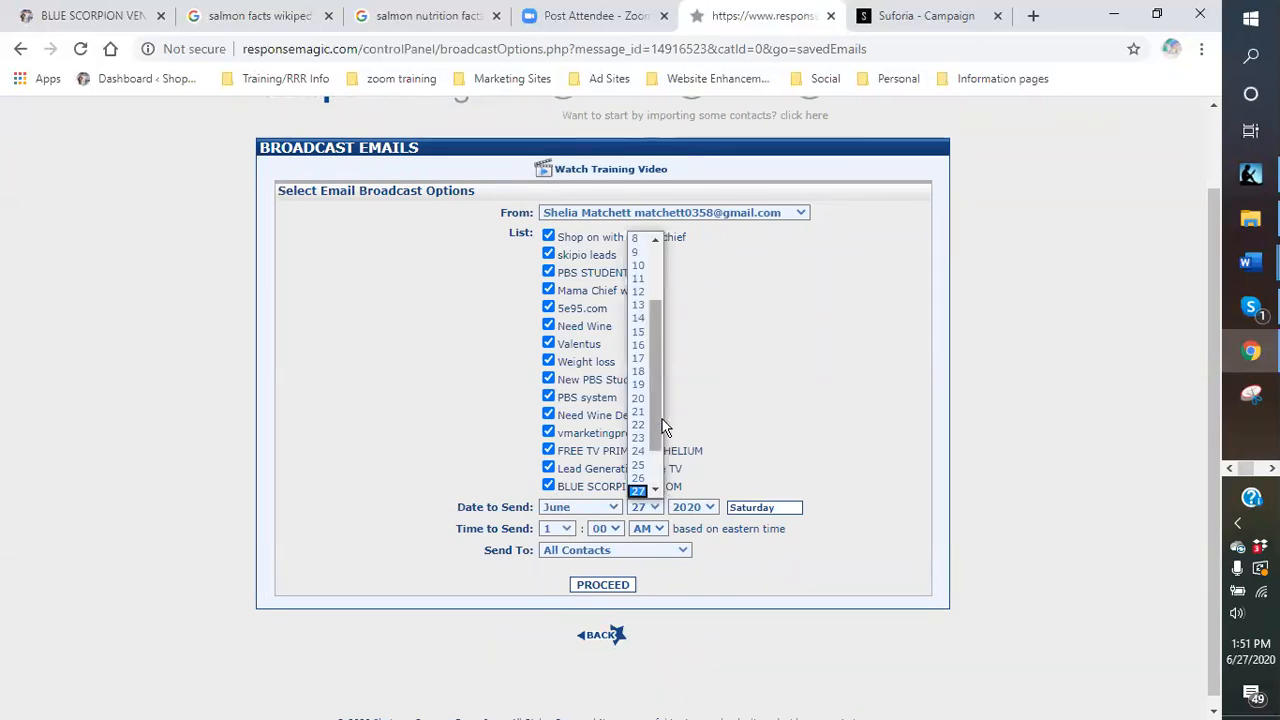
pyautogui.moveTo(656, 394); pyautogui.dragTo(664, 446)
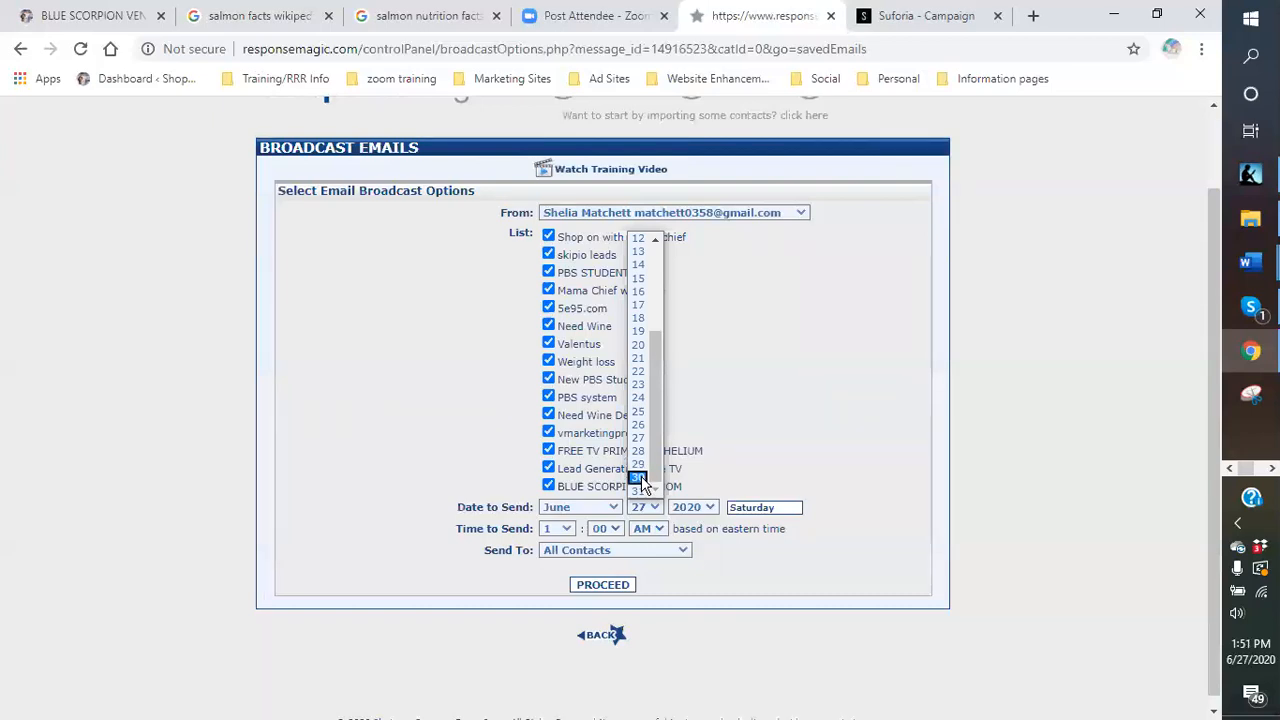
pyautogui.click(638, 478)
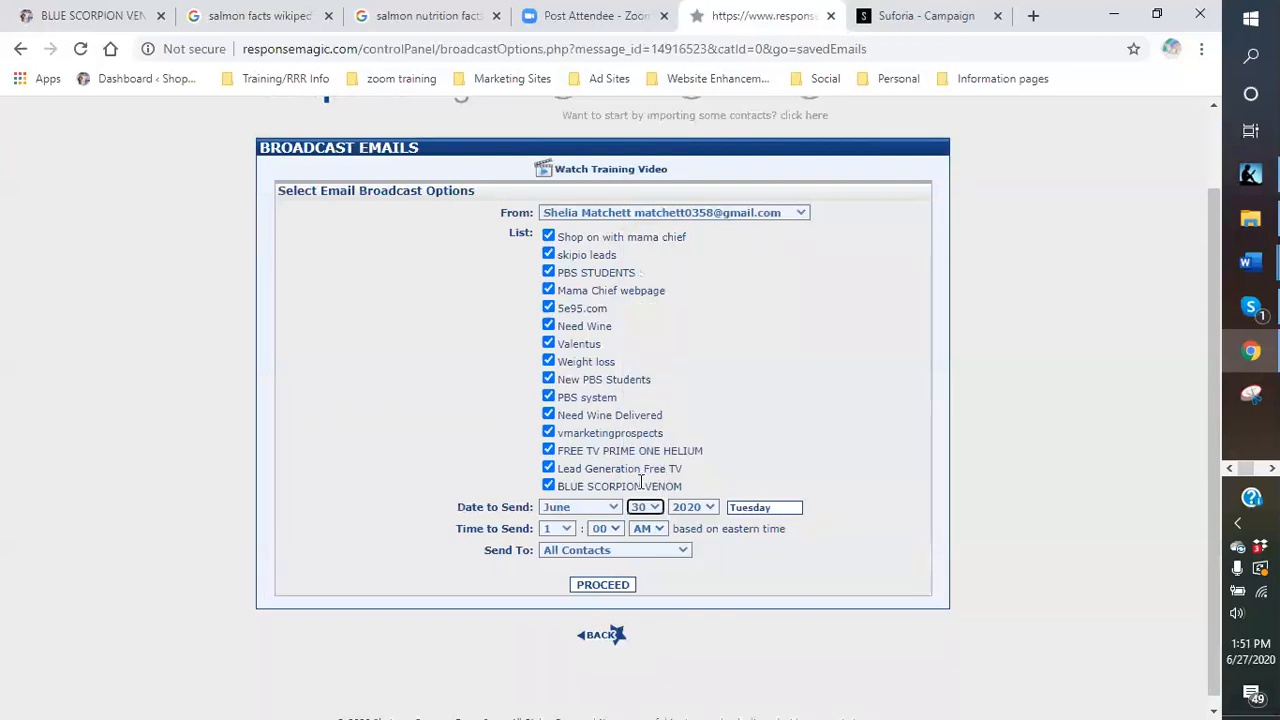
pyautogui.click(566, 531)
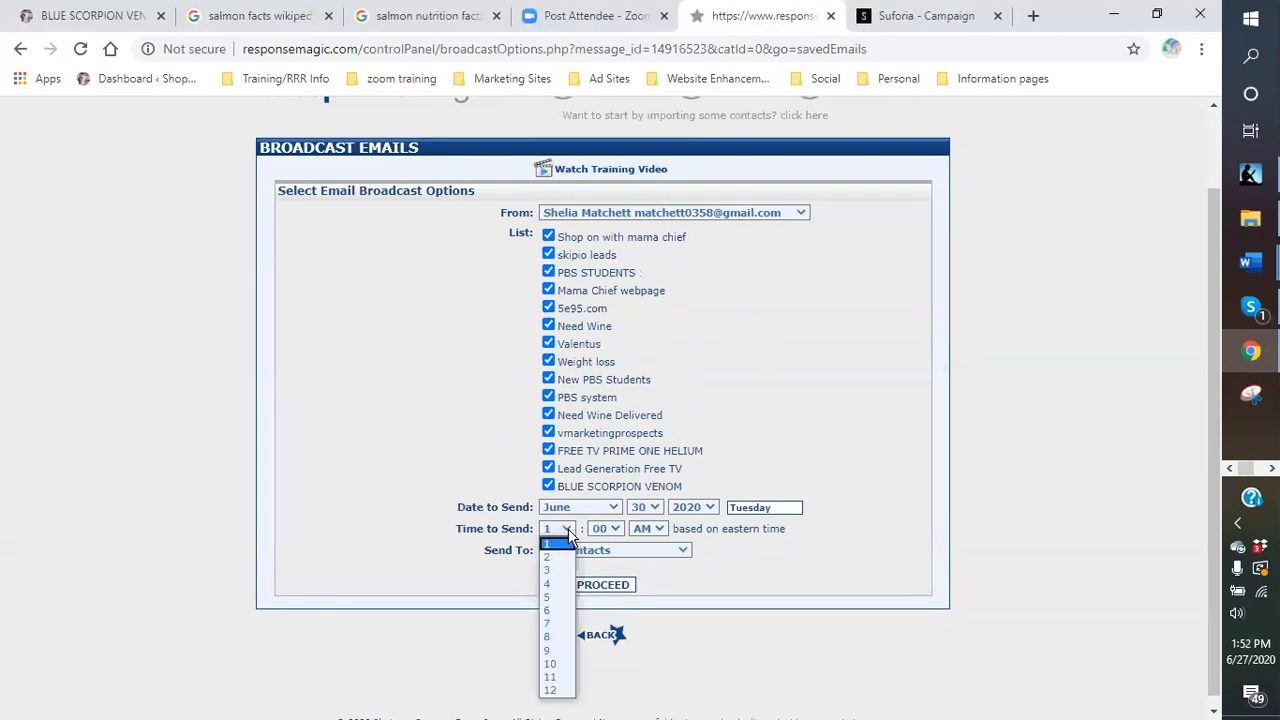
pyautogui.click(565, 639)
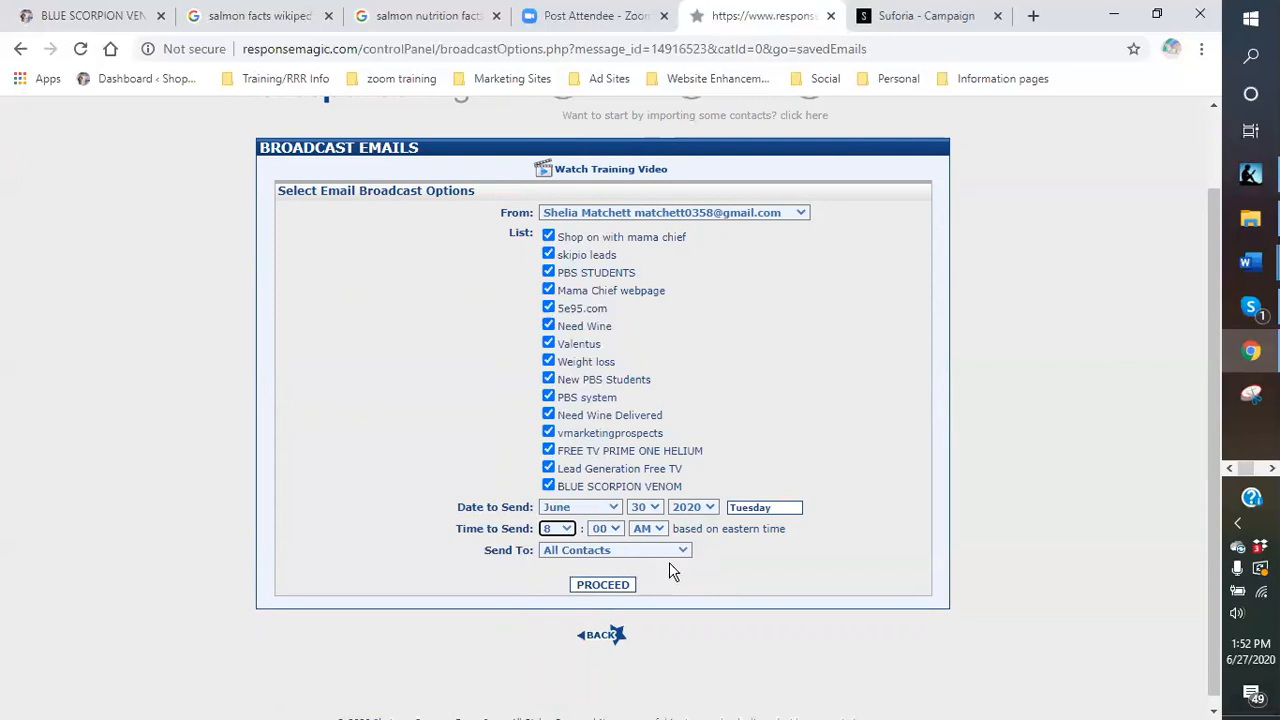
pyautogui.click(603, 590)
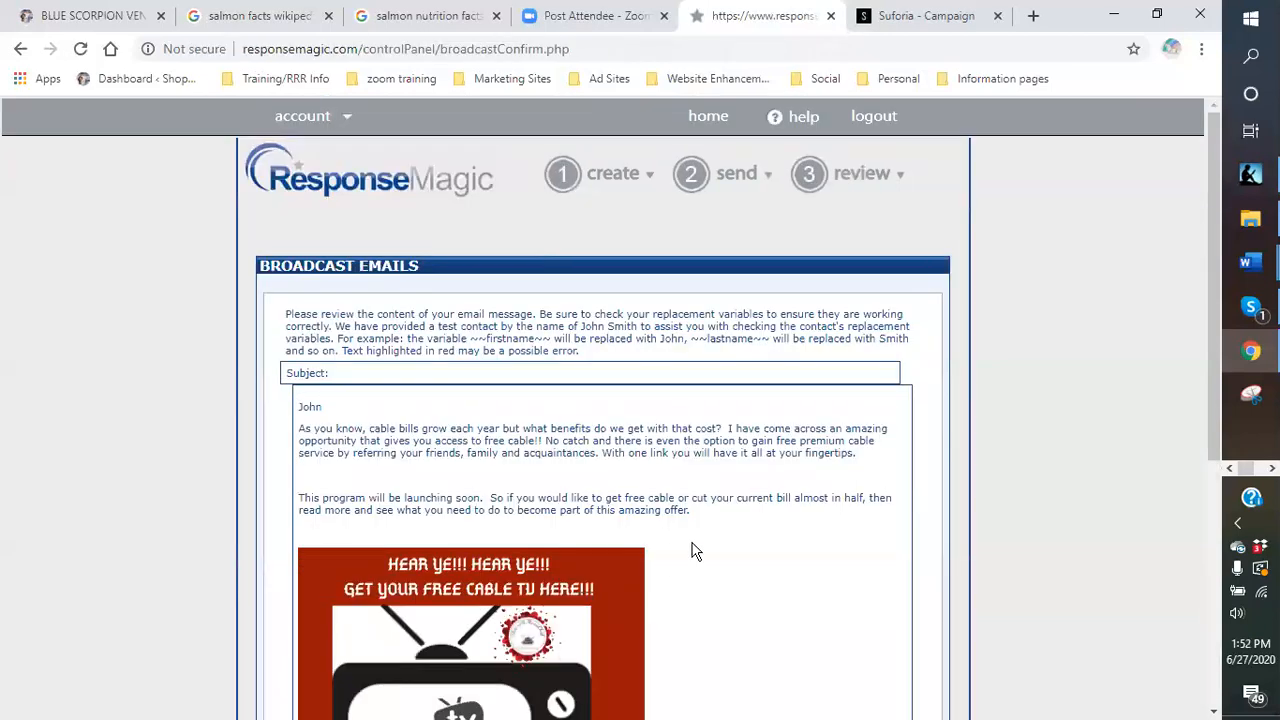
# Send the broadcast and confirm scheduling it to 39 contacts for June 30, 2020, 8:00 AM.
pyautogui.scroll(-3, 696, 551)
pyautogui.scroll(3, 694, 535)
pyautogui.scroll(-5, 700, 535)
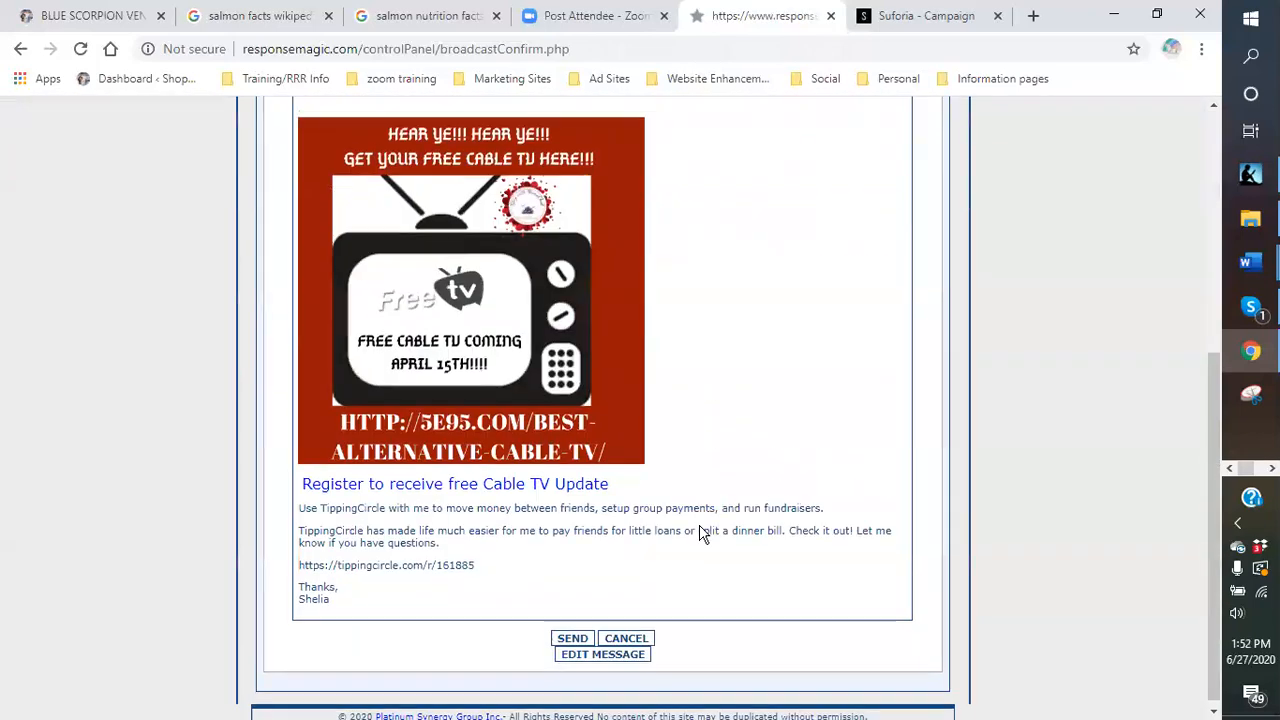
pyautogui.click(573, 635)
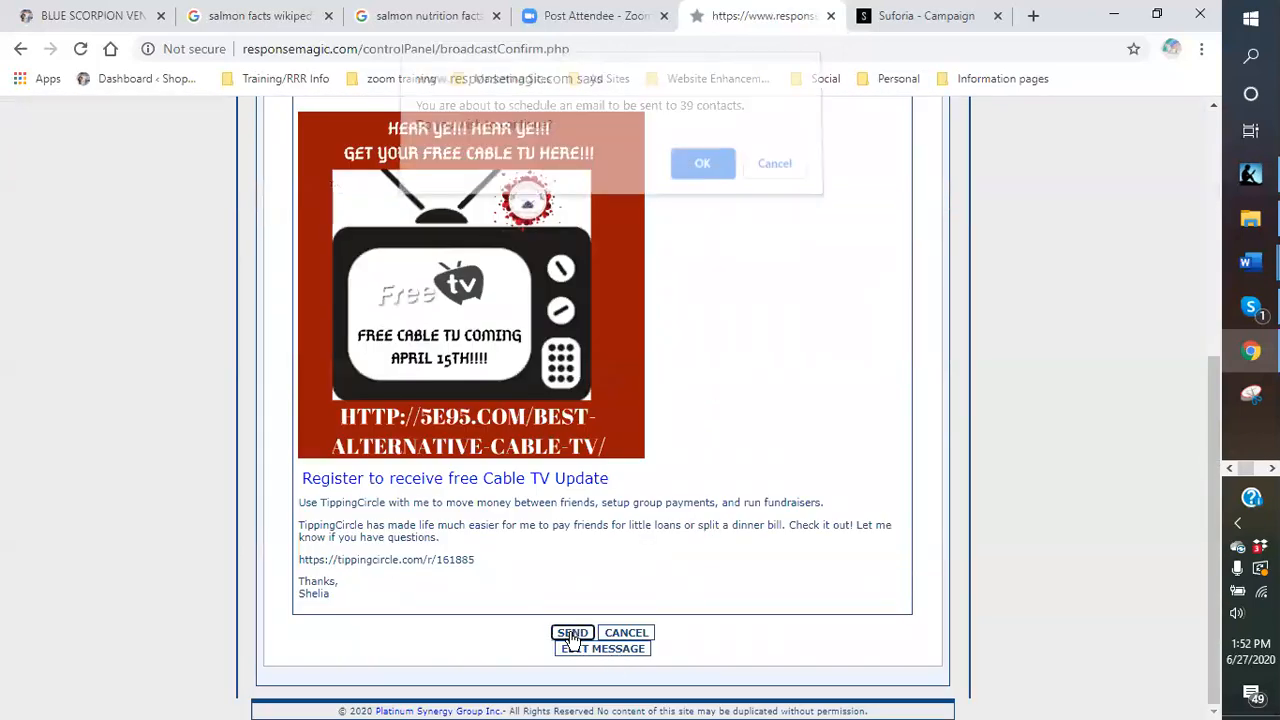
pyautogui.click(701, 175)
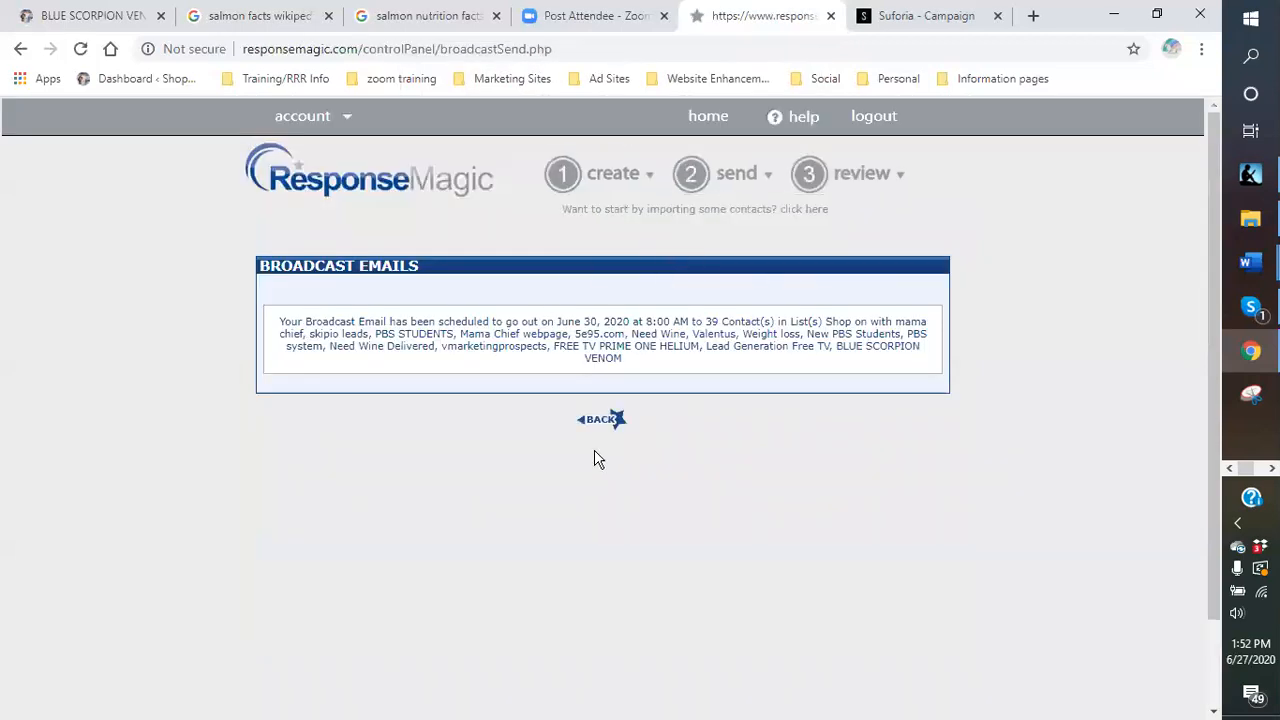
# Return to the control panel home and show the Saved Emails list.
pyautogui.click(595, 425)
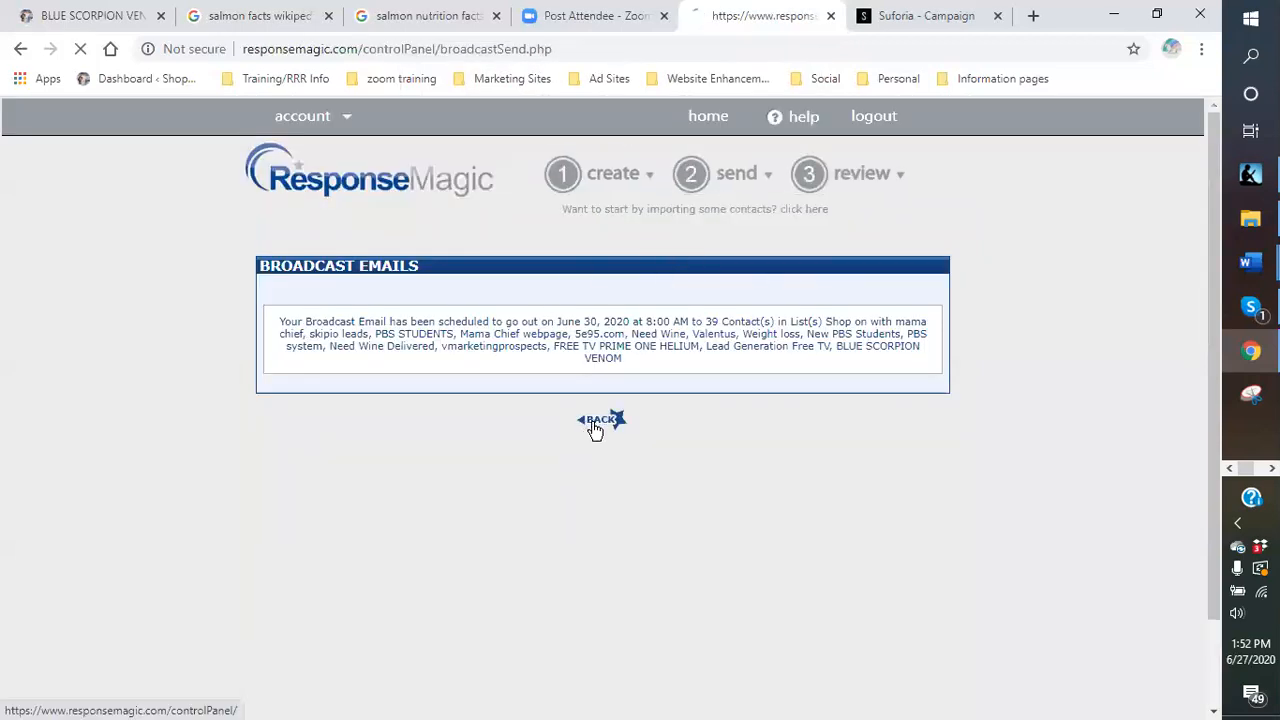
pyautogui.moveTo(880, 182)
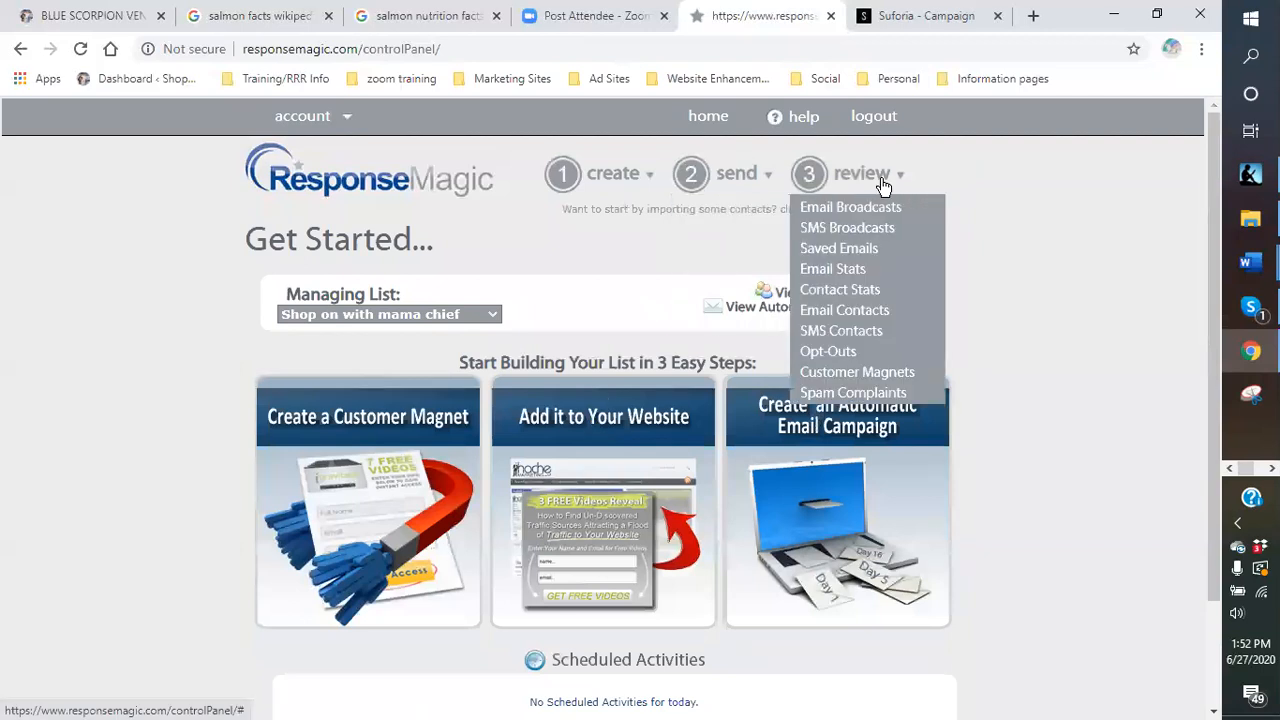
pyautogui.click(866, 250)
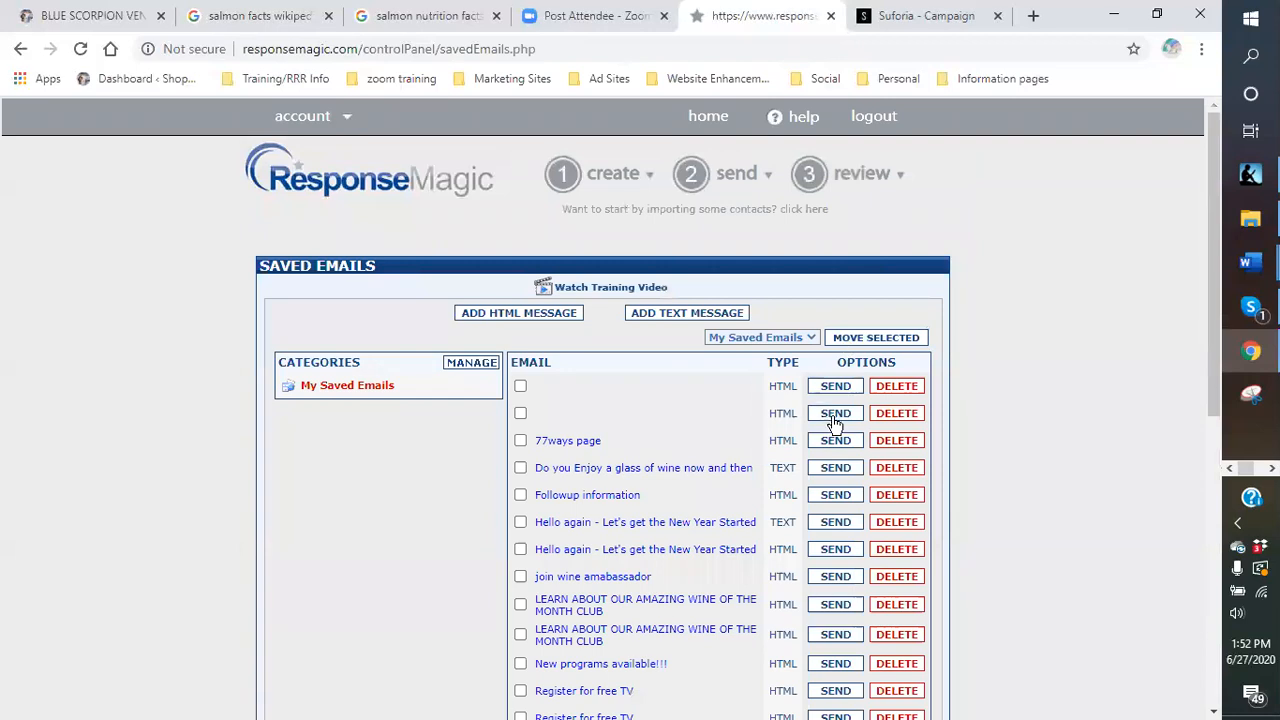
# Start a broadcast of the second saved email and include all fifteen contact lists.
pyautogui.click(834, 415)
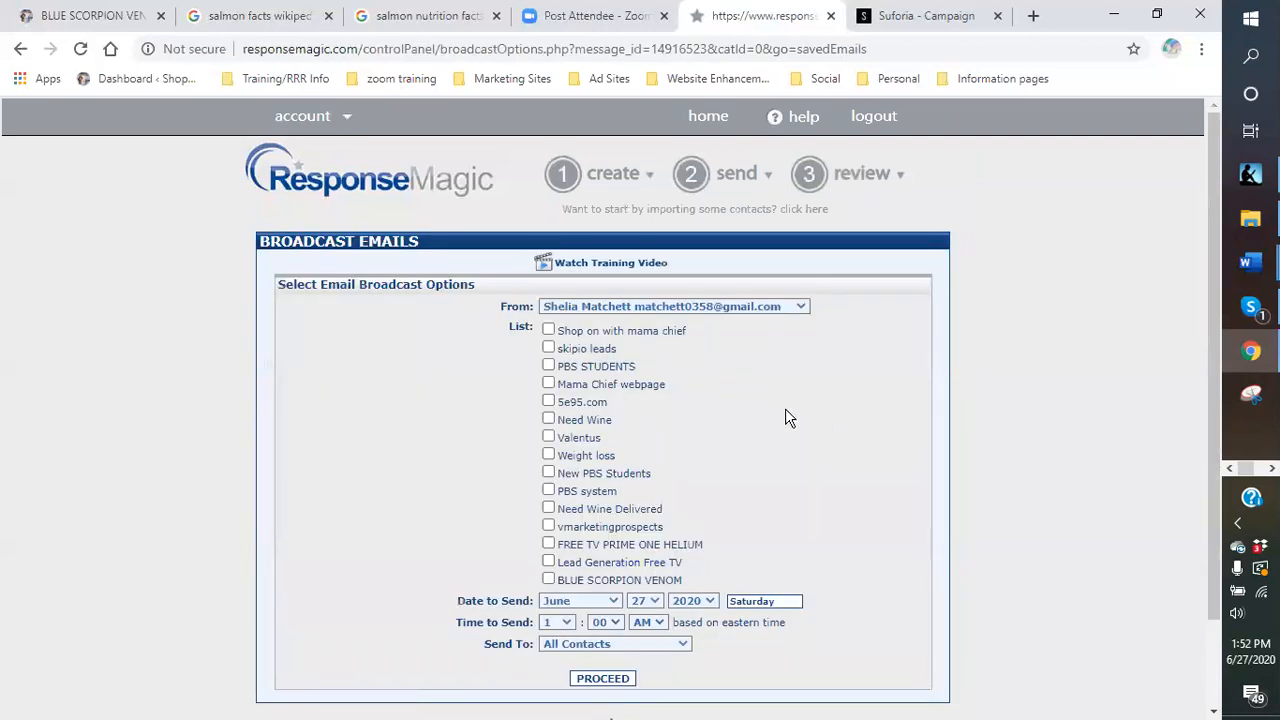
pyautogui.click(549, 333)
pyautogui.click(548, 347)
pyautogui.click(548, 365)
pyautogui.click(548, 385)
pyautogui.click(548, 402)
pyautogui.click(548, 420)
pyautogui.click(548, 437)
pyautogui.click(548, 456)
pyautogui.click(548, 473)
pyautogui.click(548, 490)
pyautogui.click(548, 508)
pyautogui.click(548, 526)
pyautogui.click(548, 544)
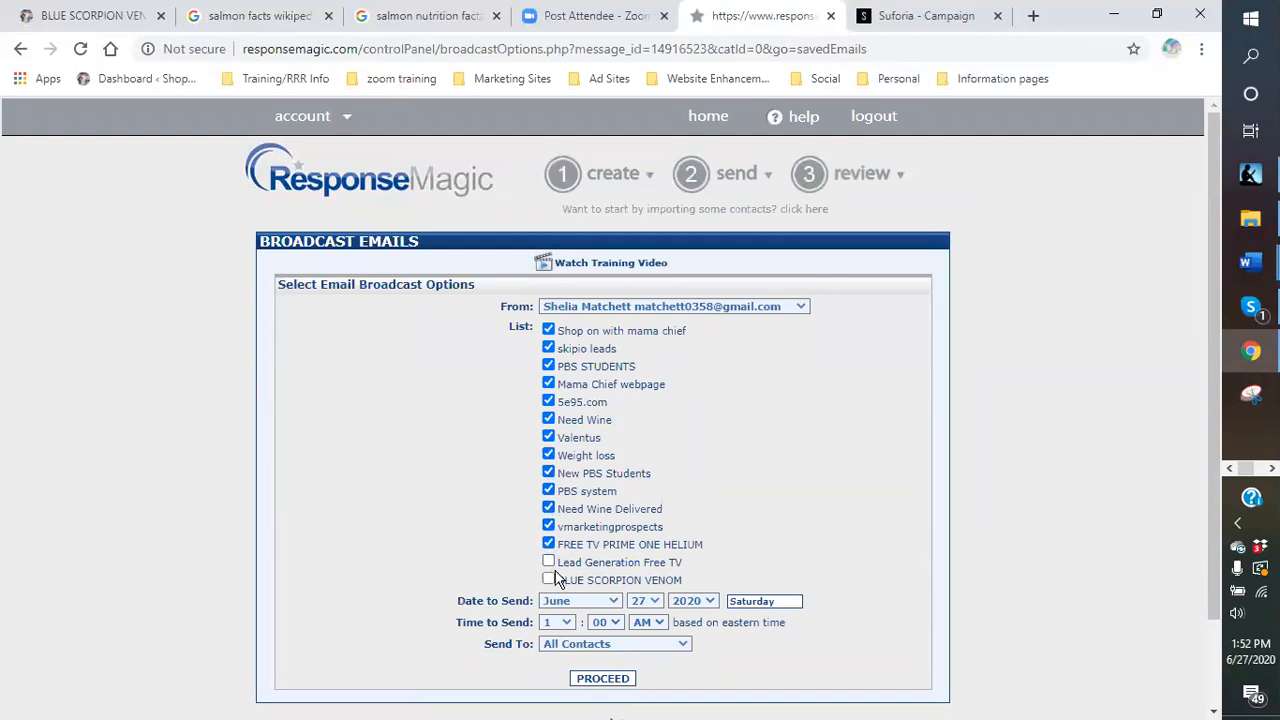
pyautogui.click(549, 563)
pyautogui.click(549, 580)
# Set the broadcast send time to Monday June 29, 2020 at 7:00 AM.
pyautogui.scroll(-1, 735, 520)
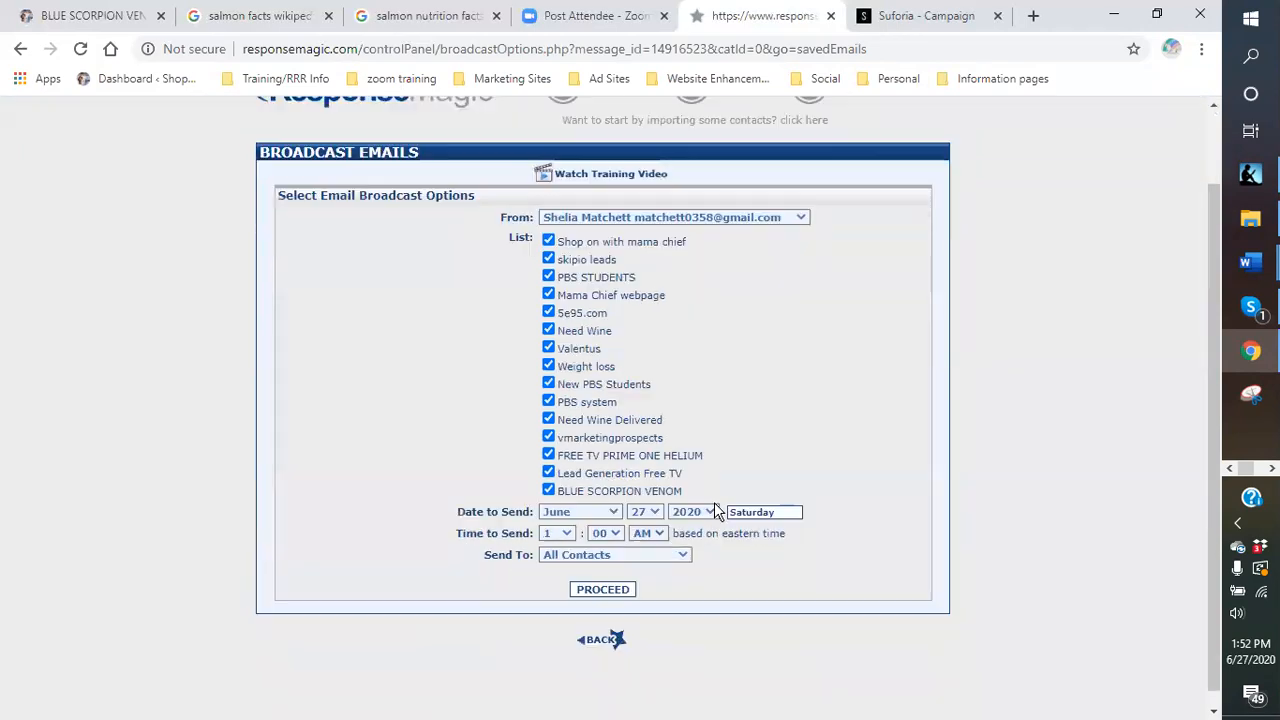
pyautogui.click(652, 507)
pyautogui.moveTo(670, 446); pyautogui.dragTo(654, 446)
pyautogui.click(656, 510)
pyautogui.click(648, 508)
pyautogui.scroll(-2, 656, 427)
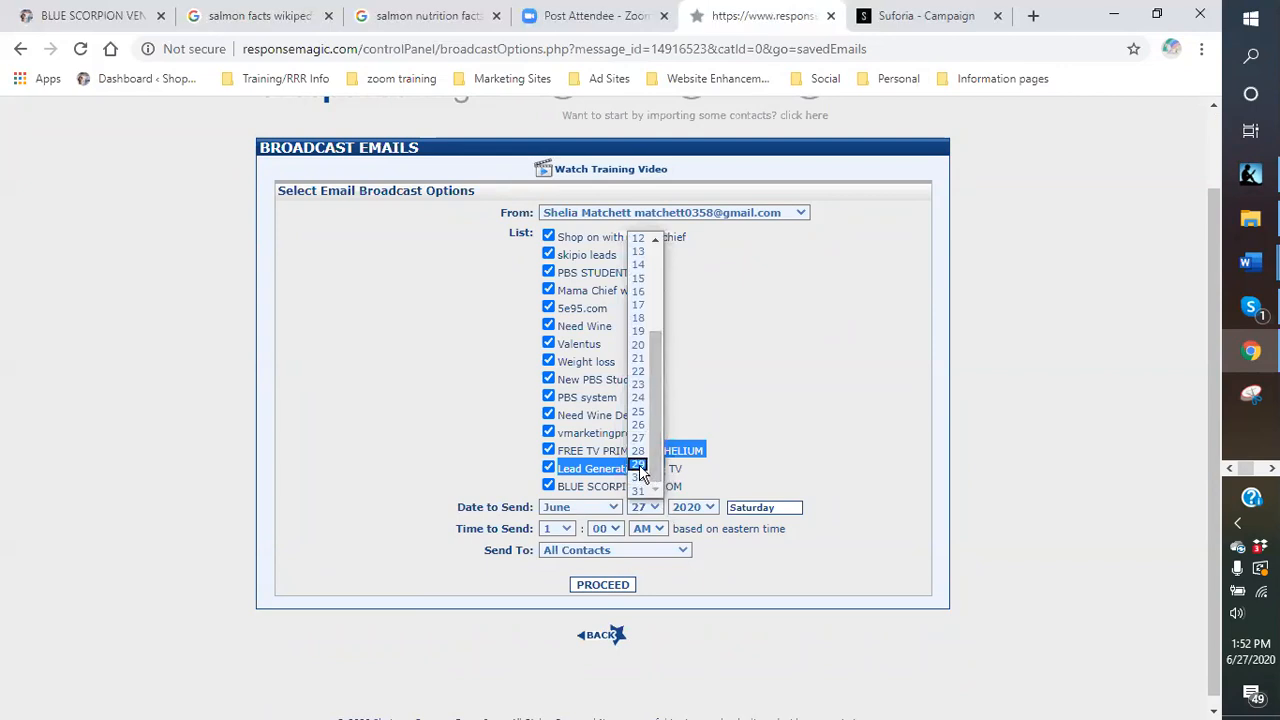
pyautogui.click(638, 465)
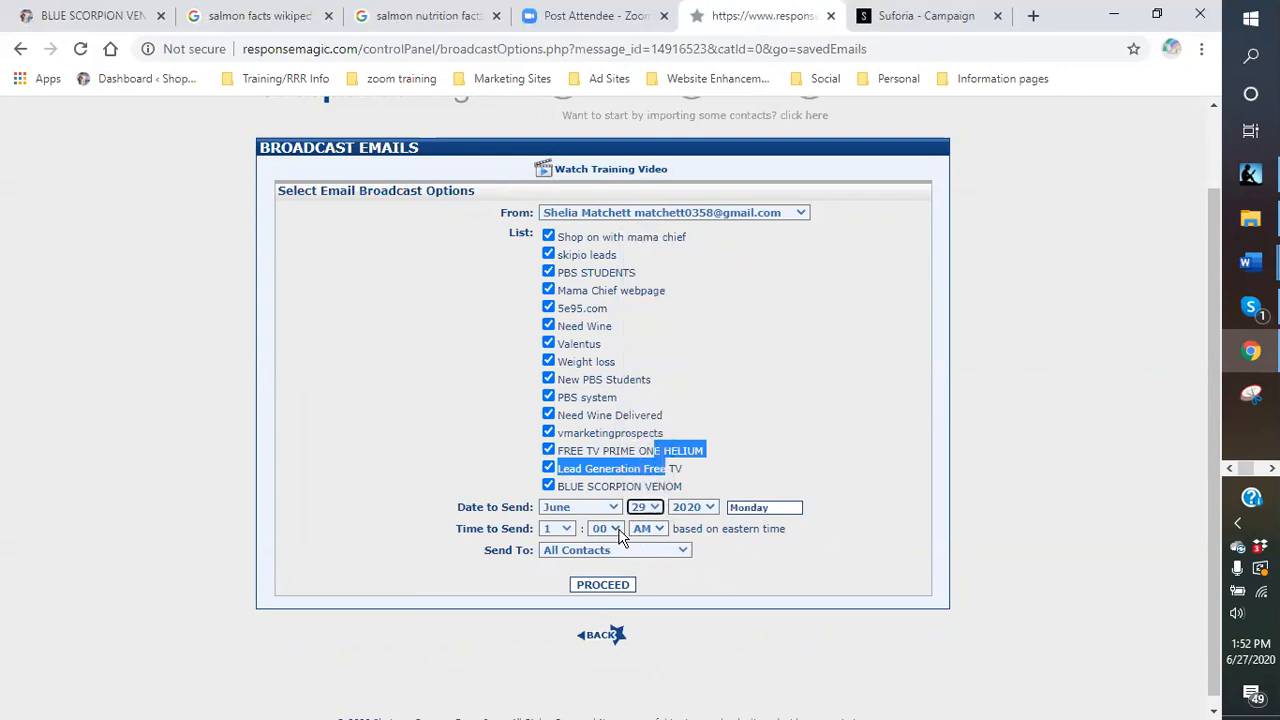
pyautogui.click(566, 529)
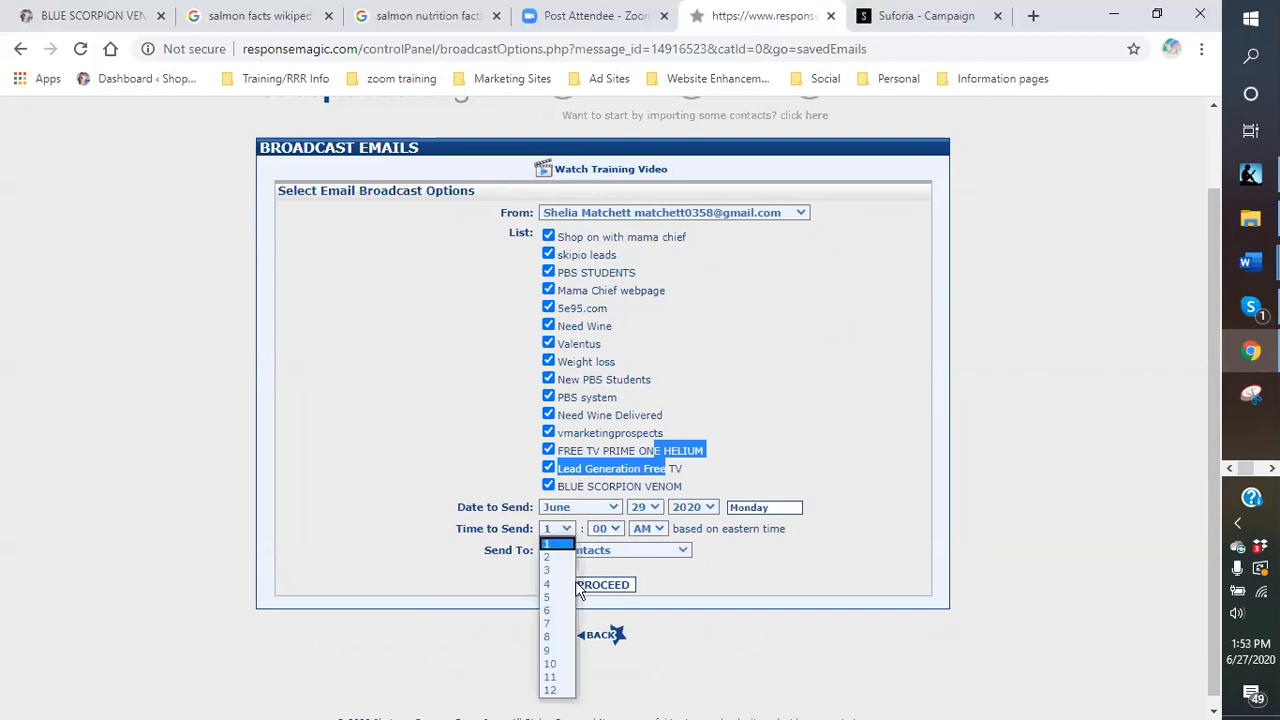
pyautogui.click(553, 624)
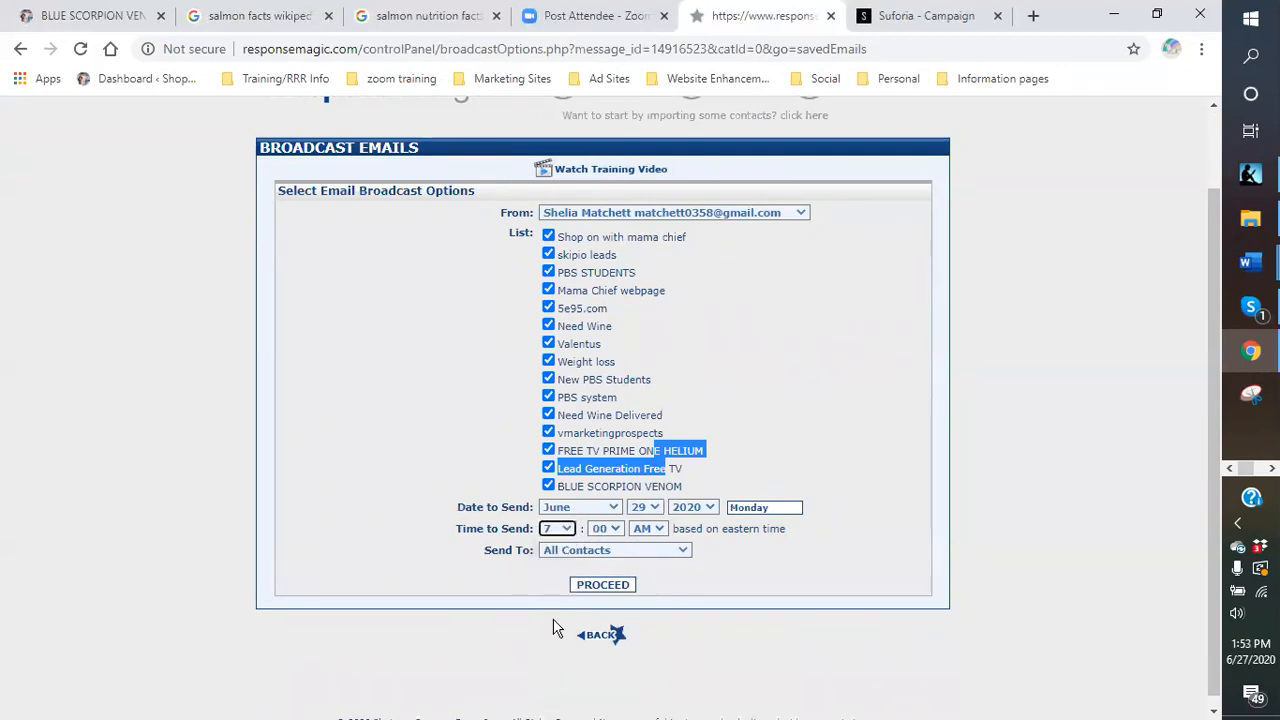
# Review the email preview and leave it without sending, returning to Saved Emails.
pyautogui.click(615, 588)
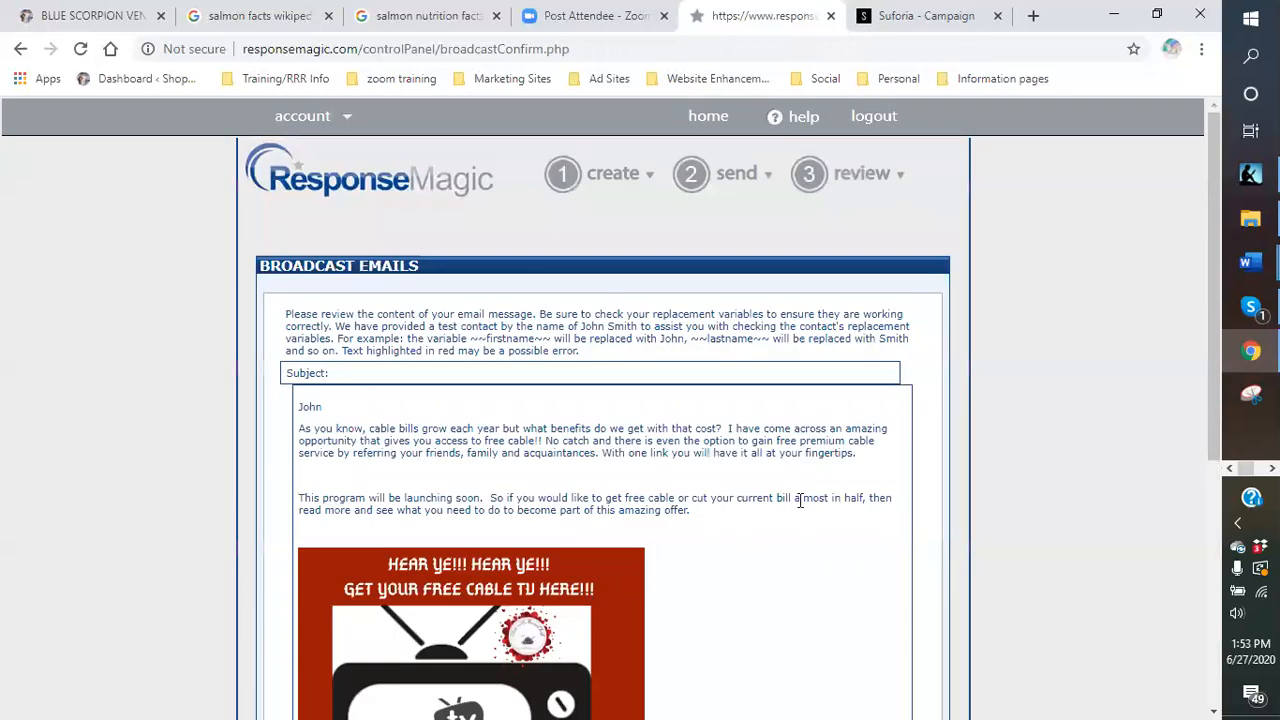
pyautogui.scroll(-4, 770, 502)
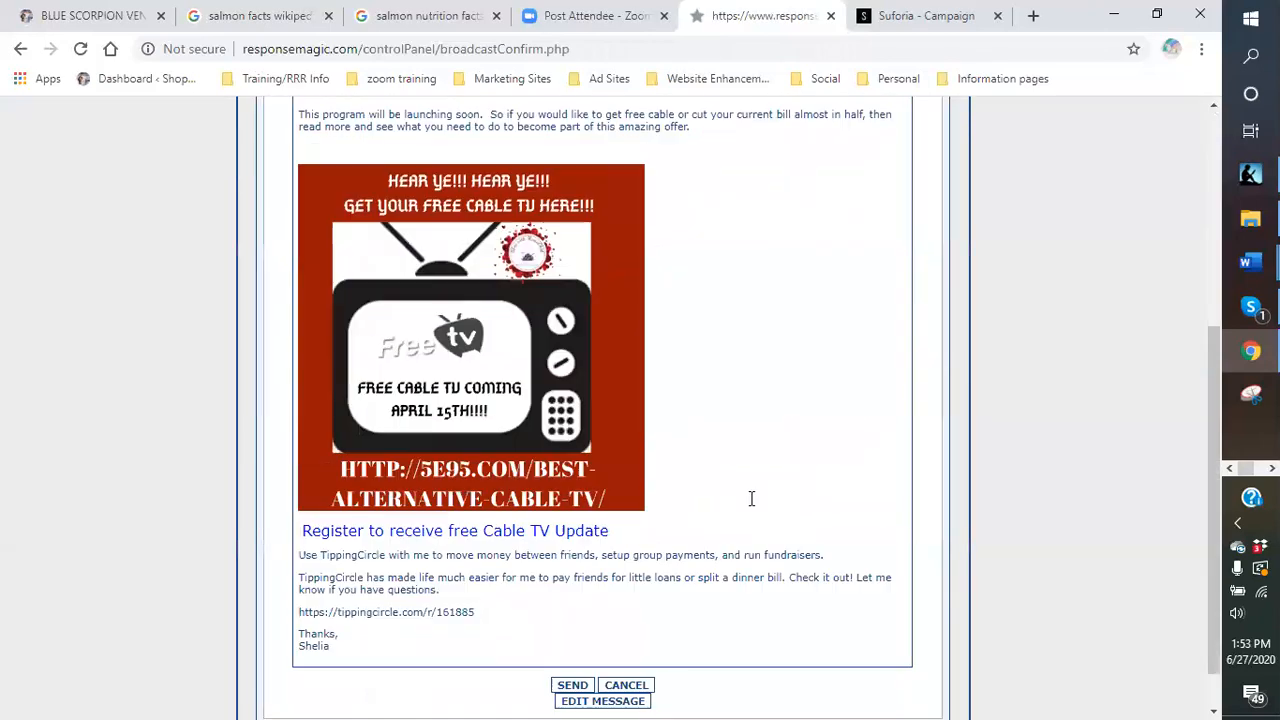
pyautogui.scroll(-1, 751, 498)
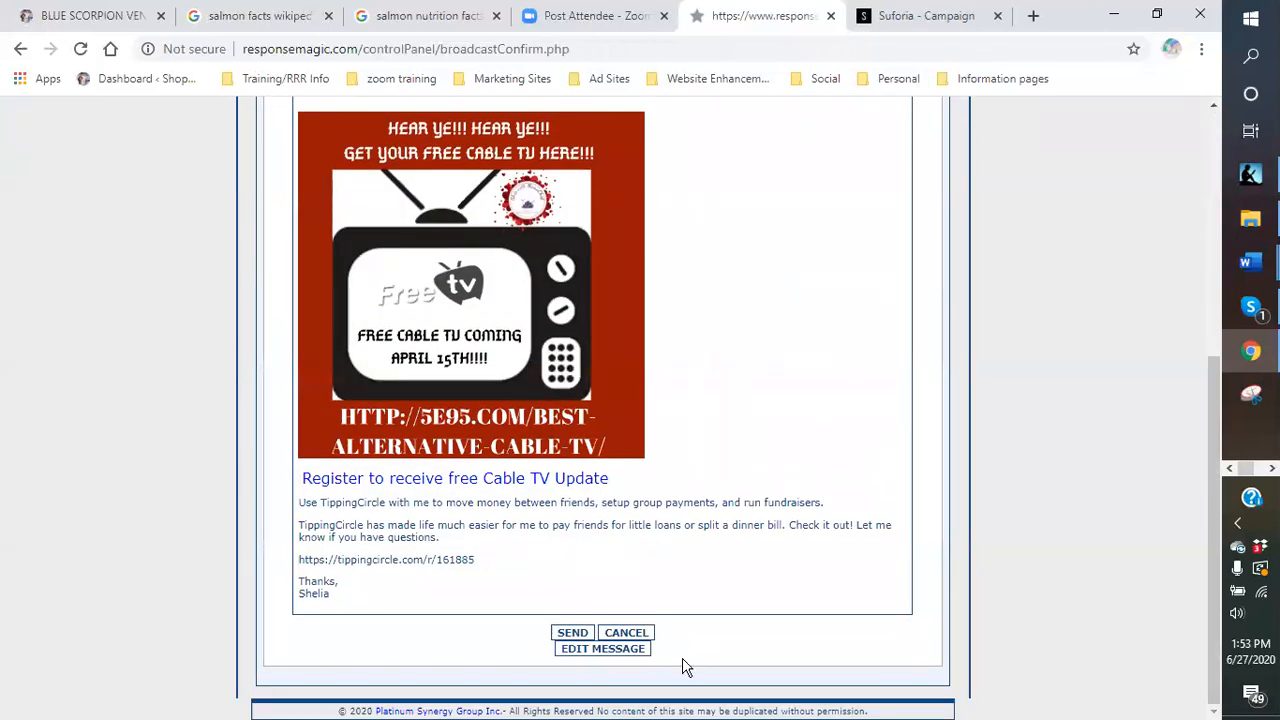
pyautogui.click(626, 632)
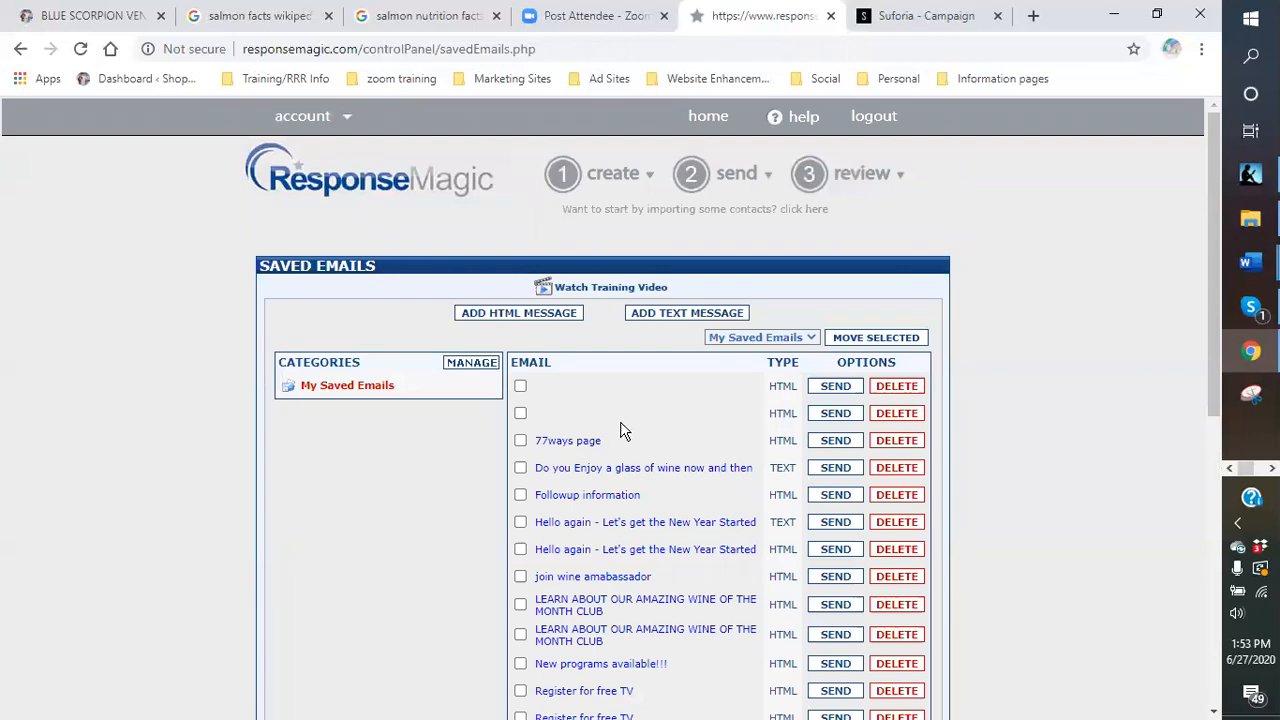
pyautogui.scroll(-3, 622, 430)
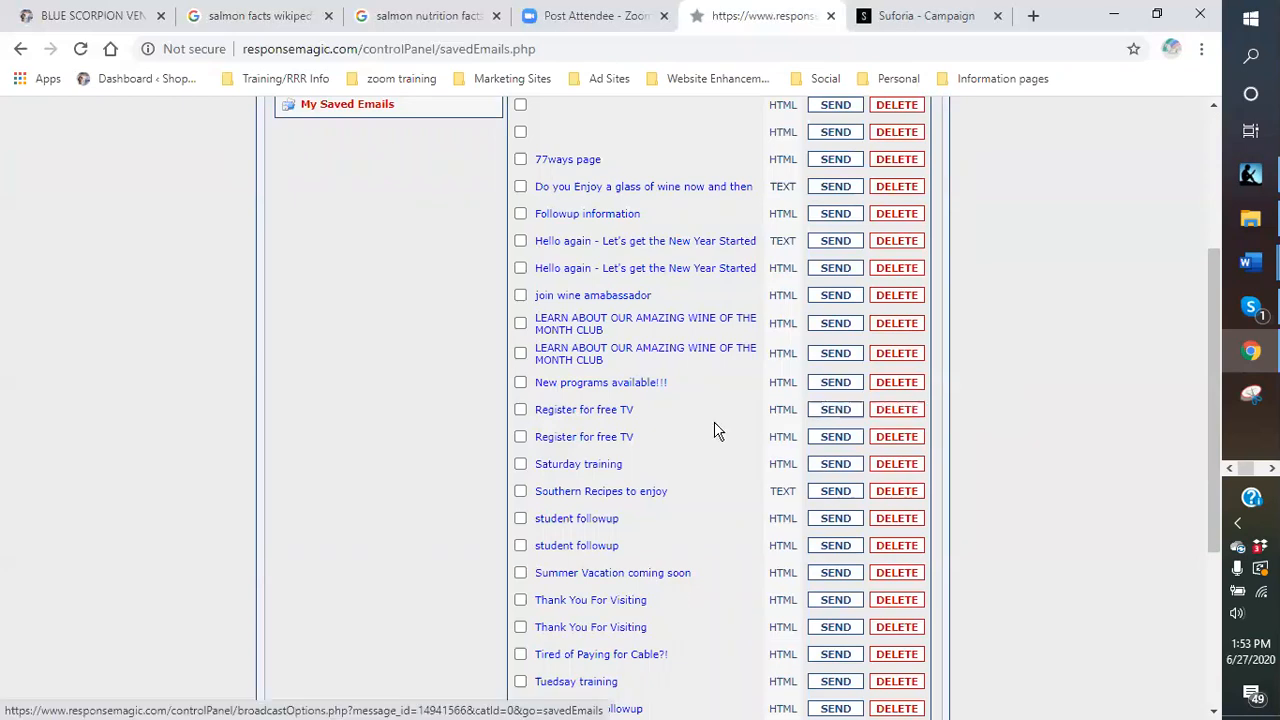
pyautogui.scroll(-3, 710, 423)
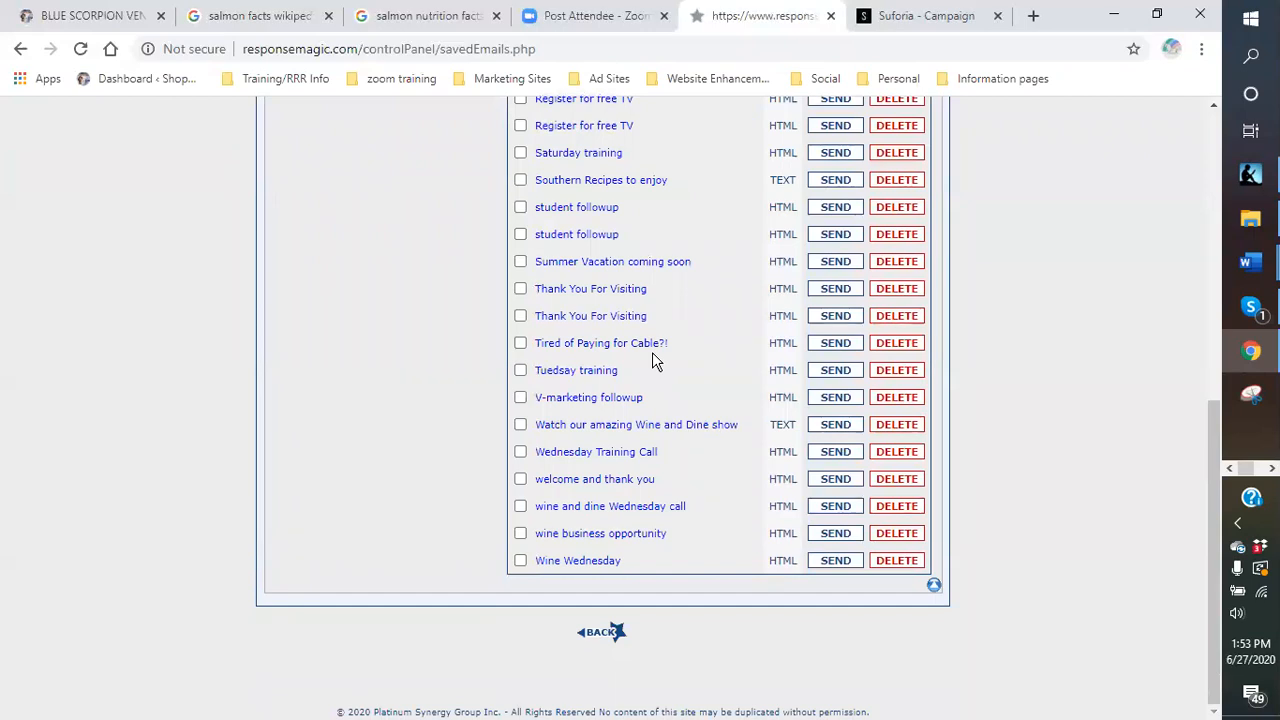
pyautogui.click(934, 588)
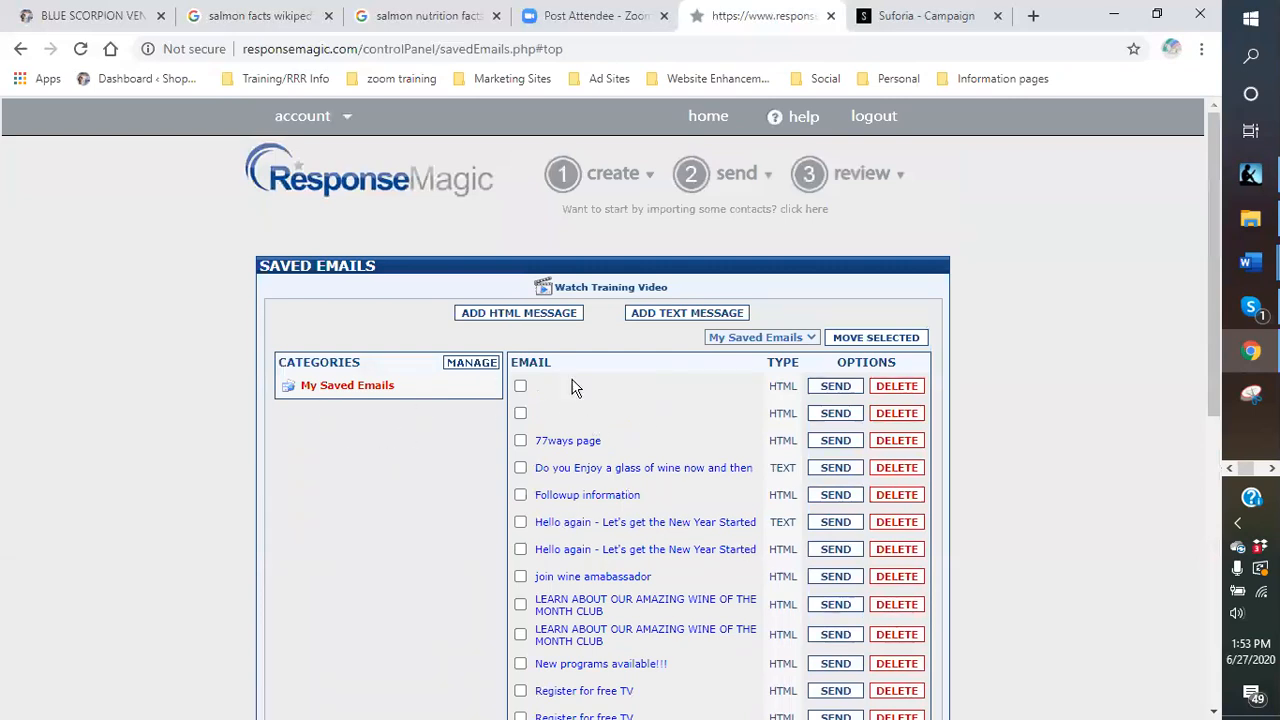
pyautogui.scroll(-2, 640, 412)
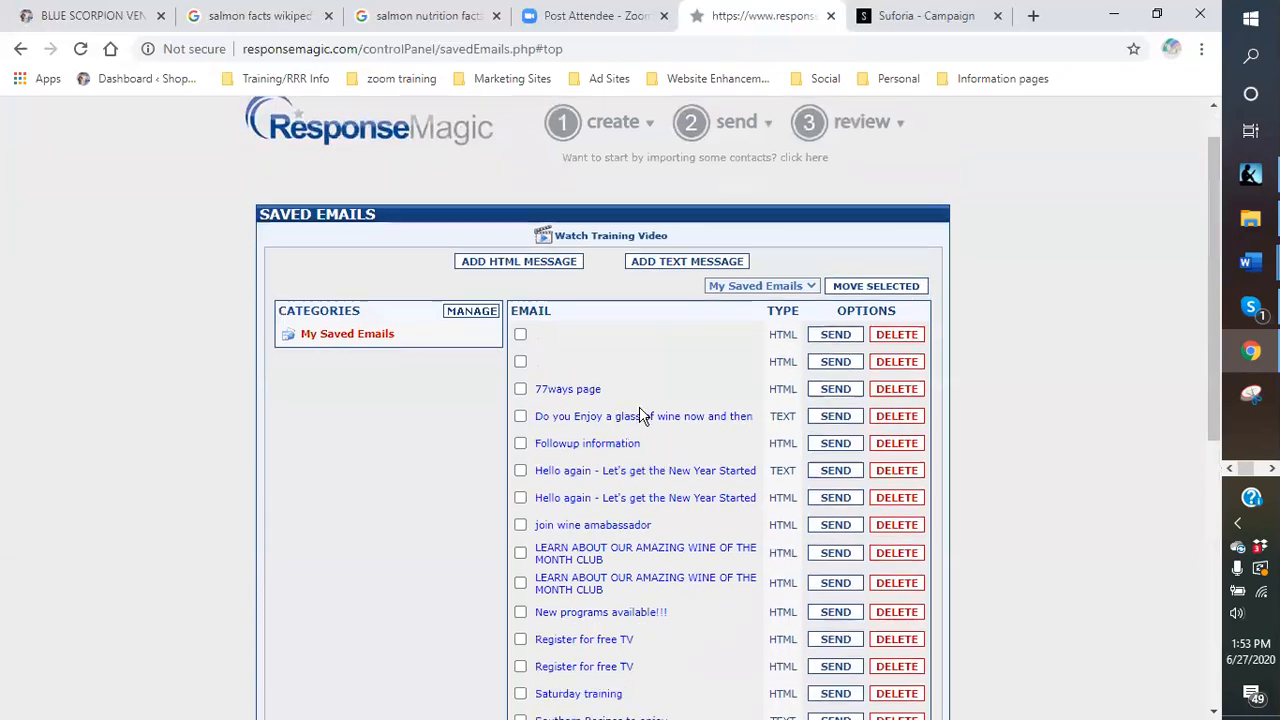
pyautogui.scroll(-4, 650, 412)
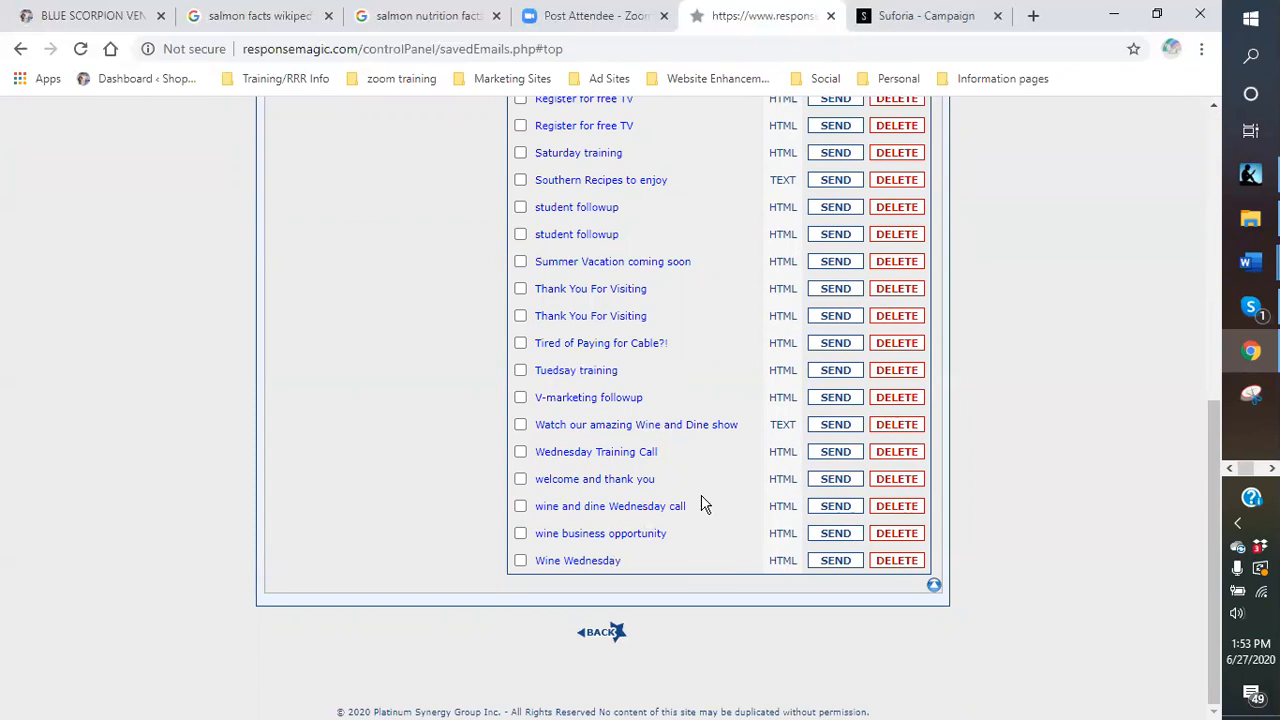
pyautogui.scroll(6, 703, 503)
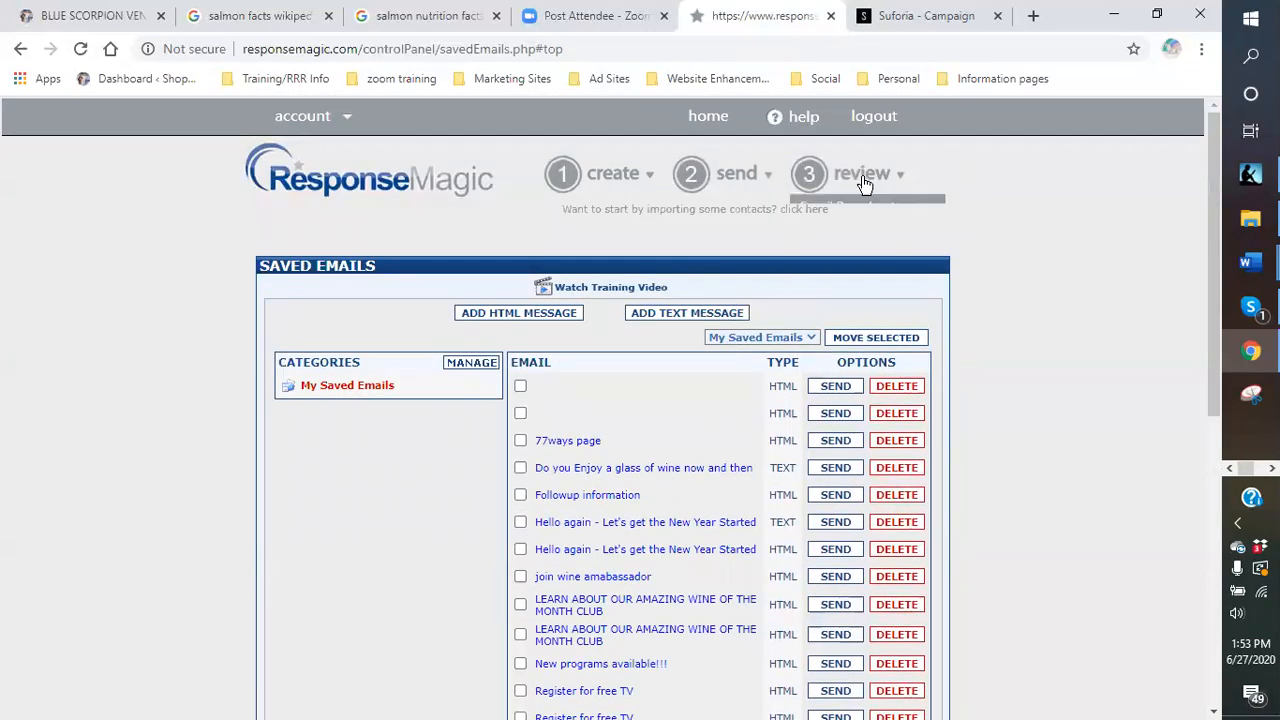
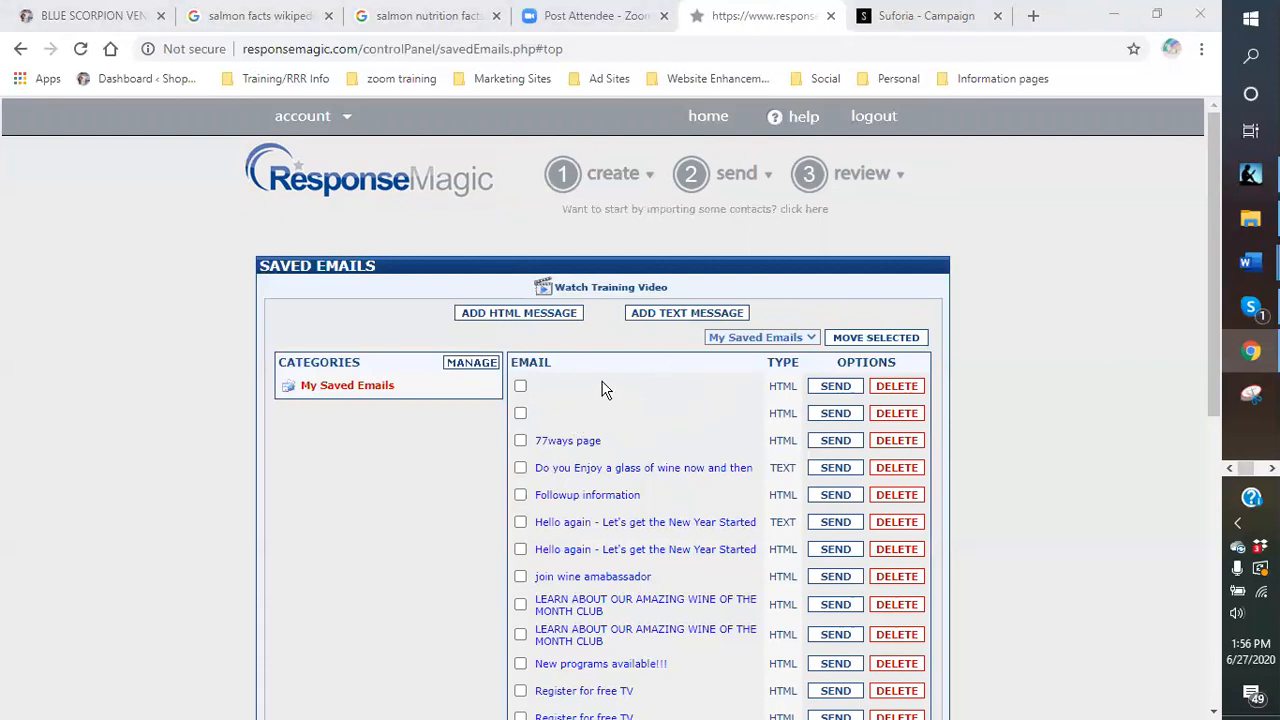
# Start a new blank HTML email message from the Saved Emails page.
pyautogui.click(503, 319)
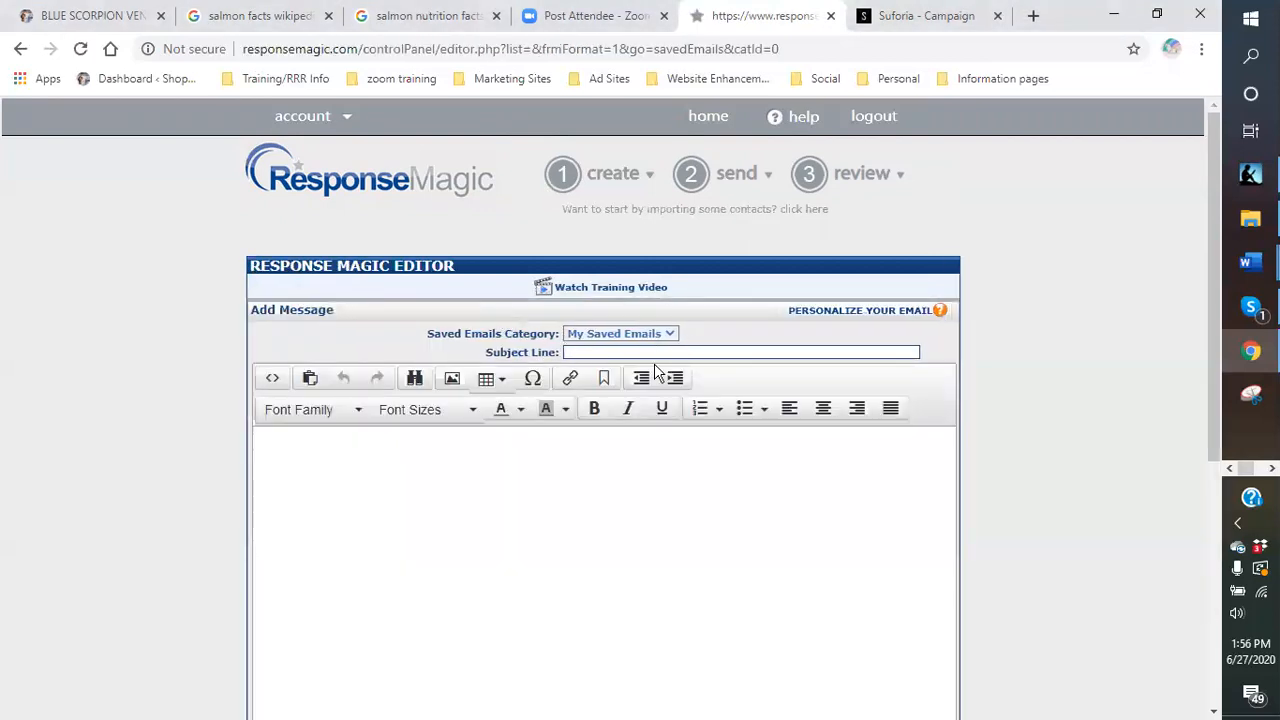
pyautogui.scroll(-5, 610, 545)
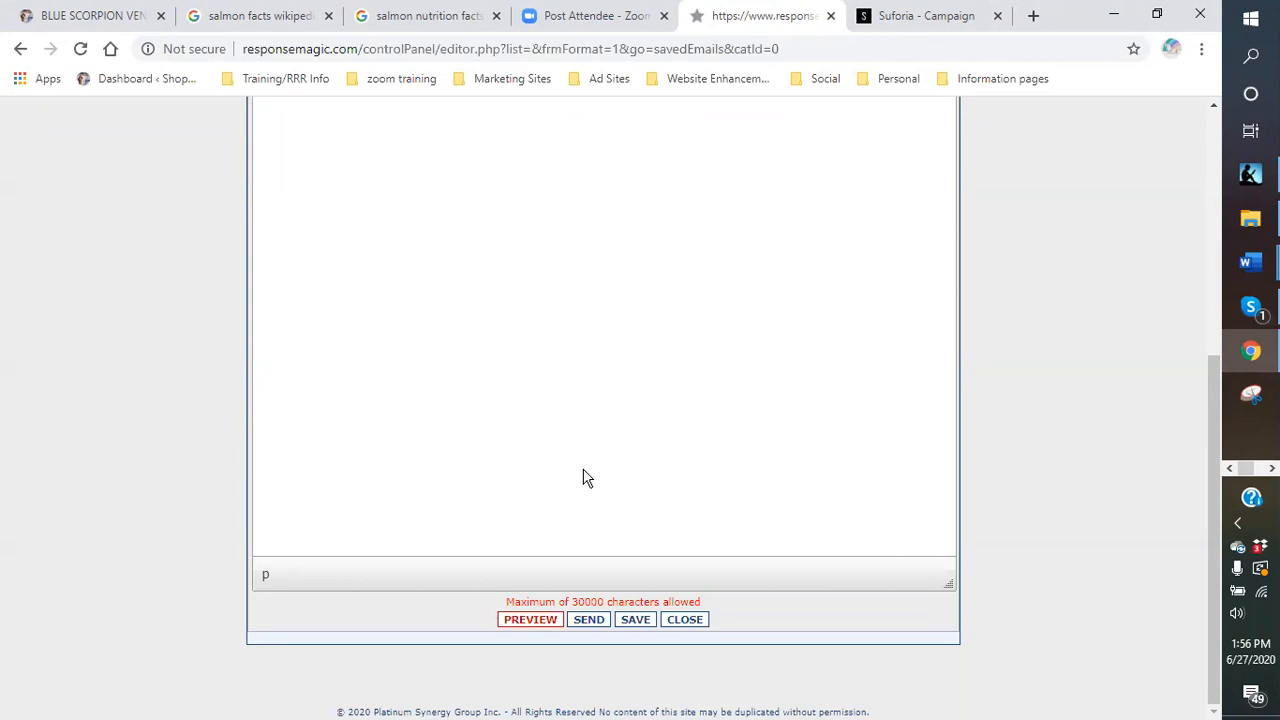
pyautogui.scroll(3, 583, 477)
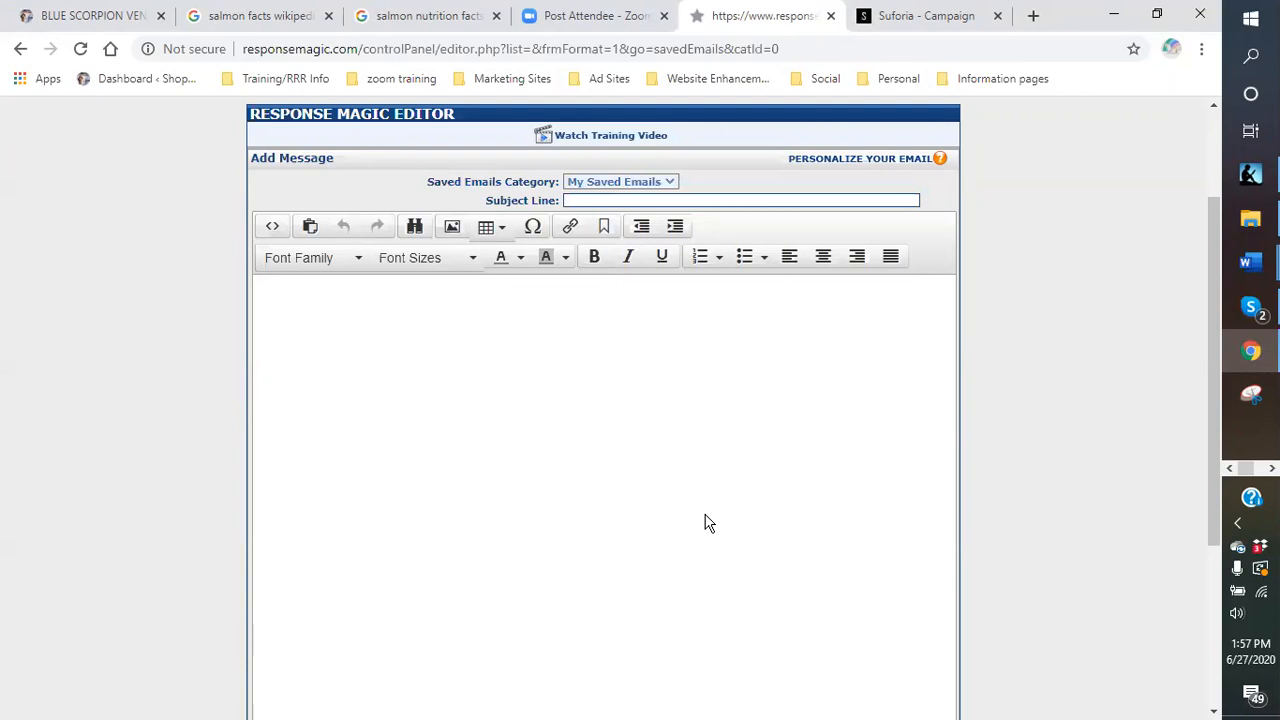
pyautogui.scroll(2, 823, 483)
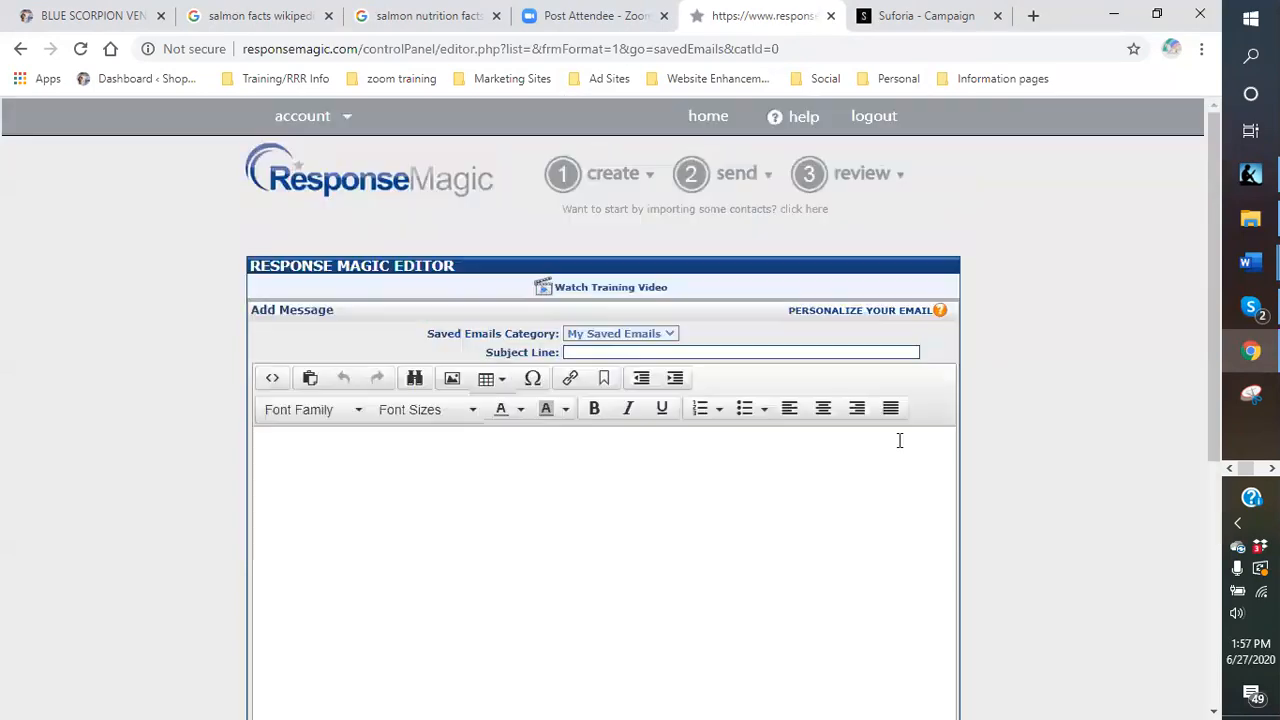
pyautogui.moveTo(875, 182)
pyautogui.moveTo(634, 186)
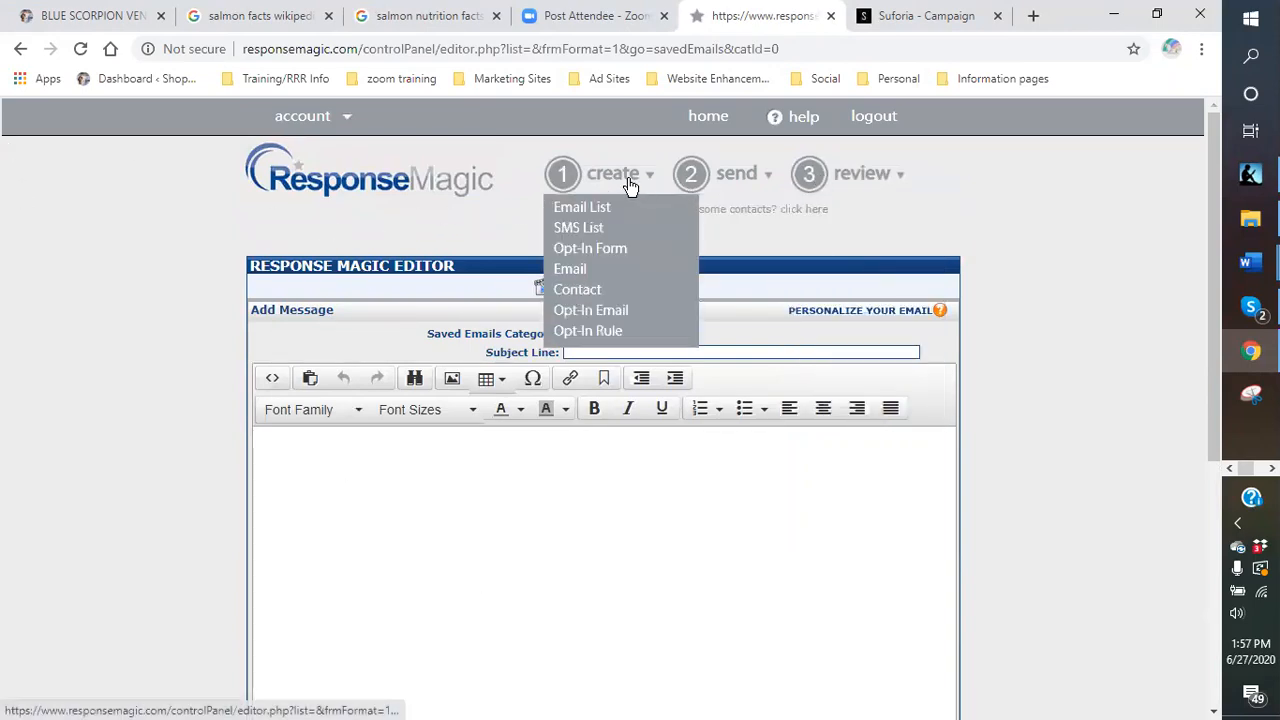
pyautogui.click(90, 16)
pyautogui.scroll(-4, 1037, 414)
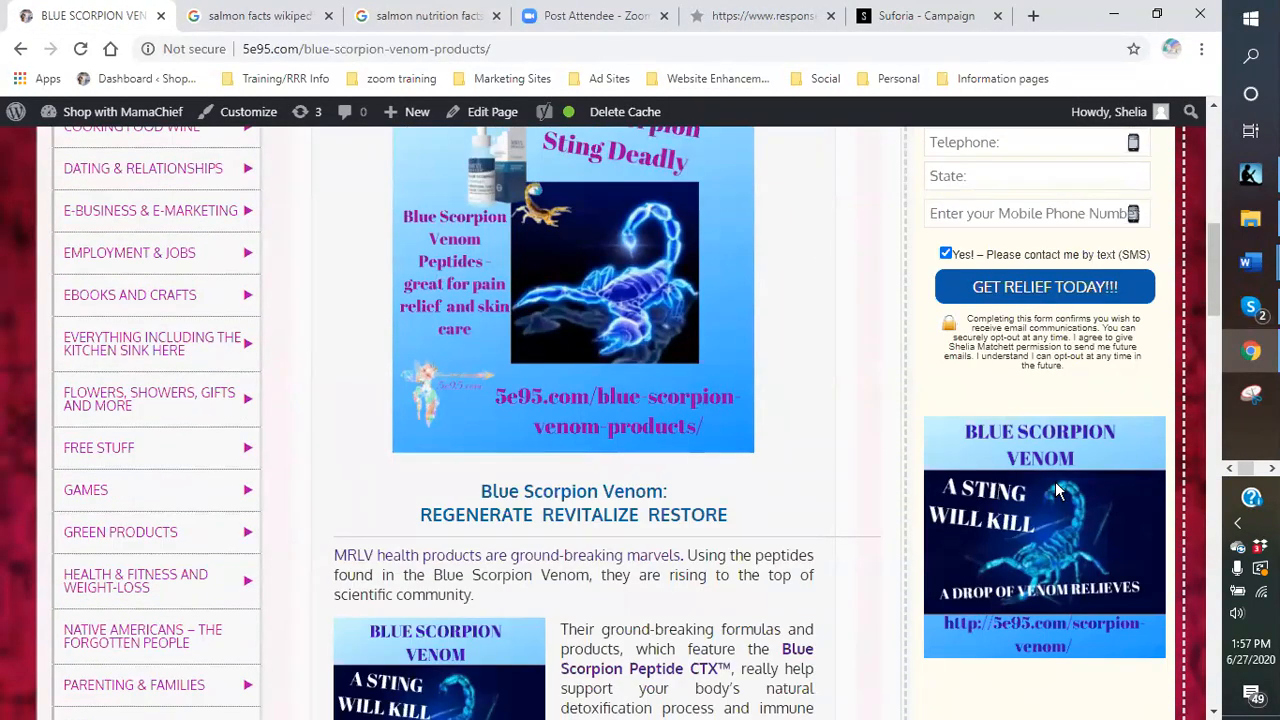
pyautogui.scroll(1, 892, 440)
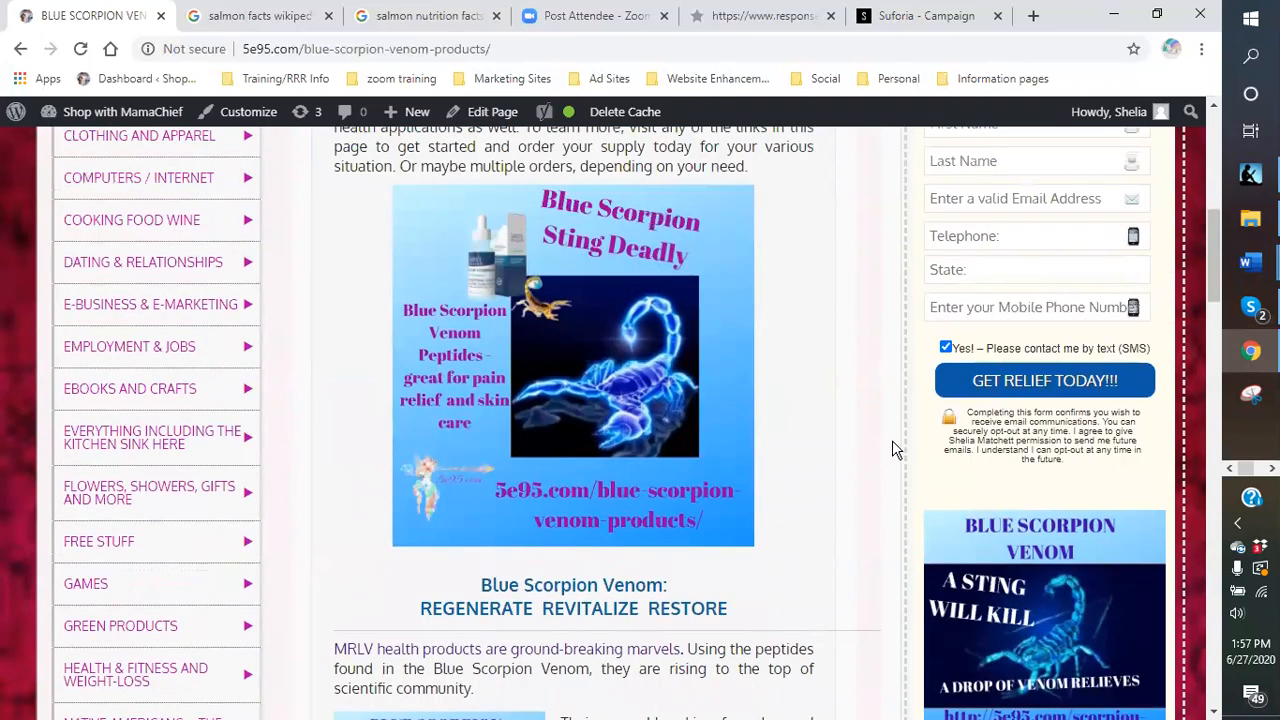
pyautogui.scroll(2, 892, 440)
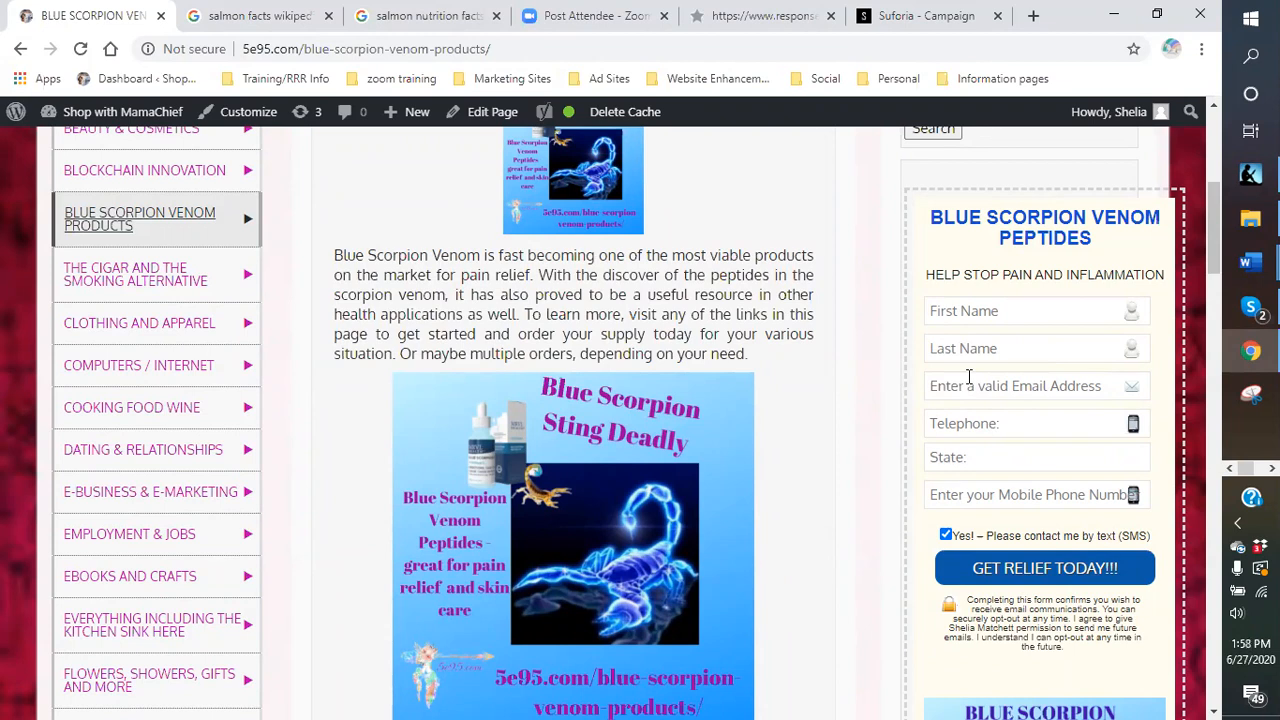
pyautogui.click(768, 17)
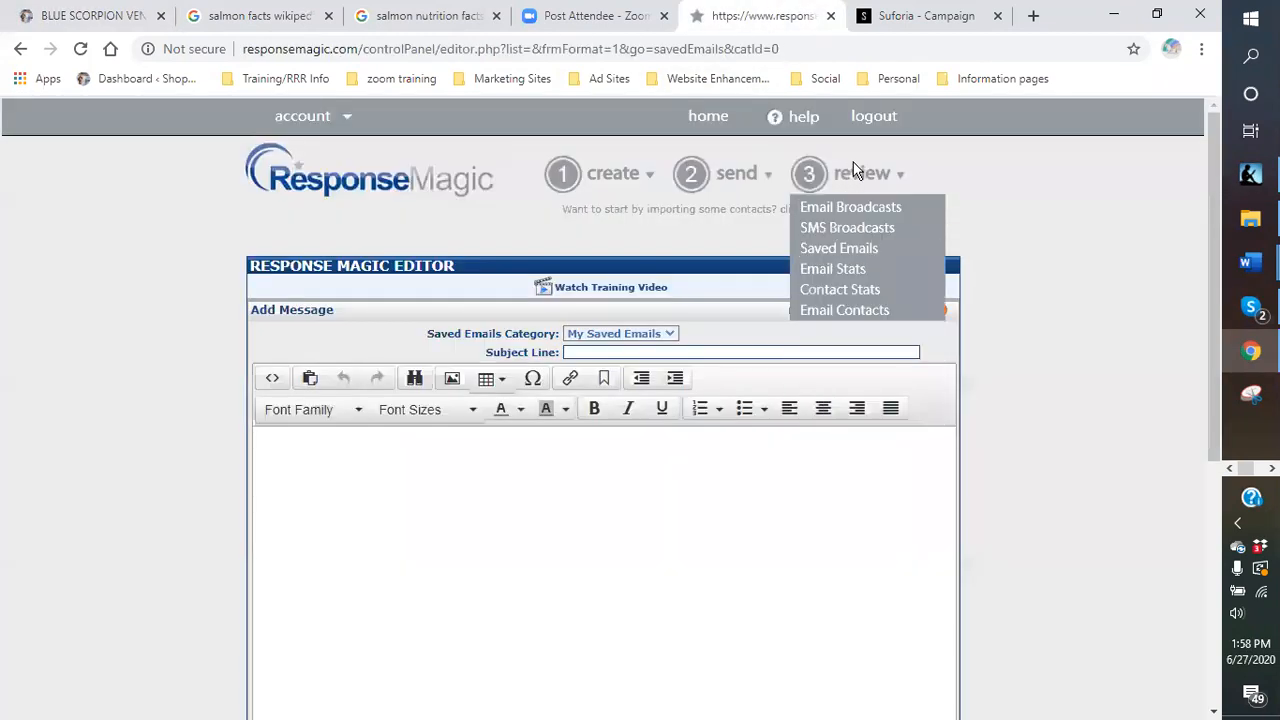
# Get the opt-in code for the BLUE SCORPION VENOM PEPTIDES form from the saved lead magnets list.
pyautogui.click(845, 381)
pyautogui.scroll(-2, 448, 688)
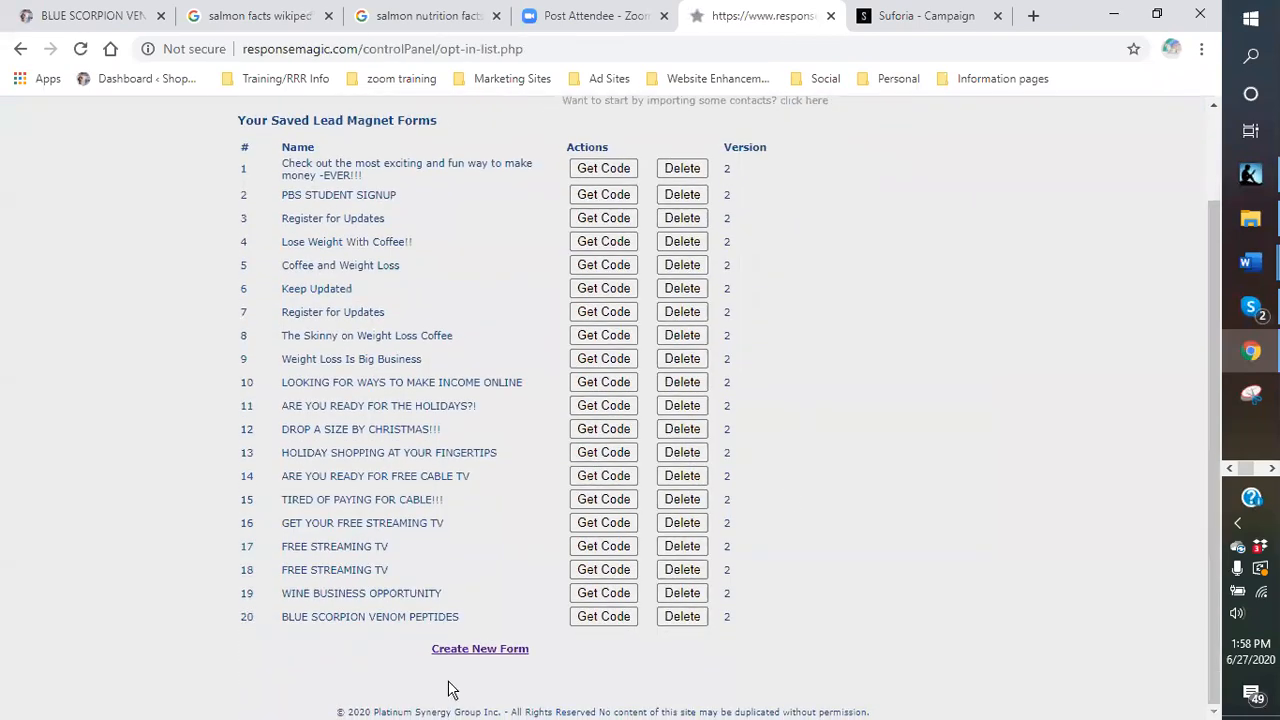
pyautogui.click(596, 616)
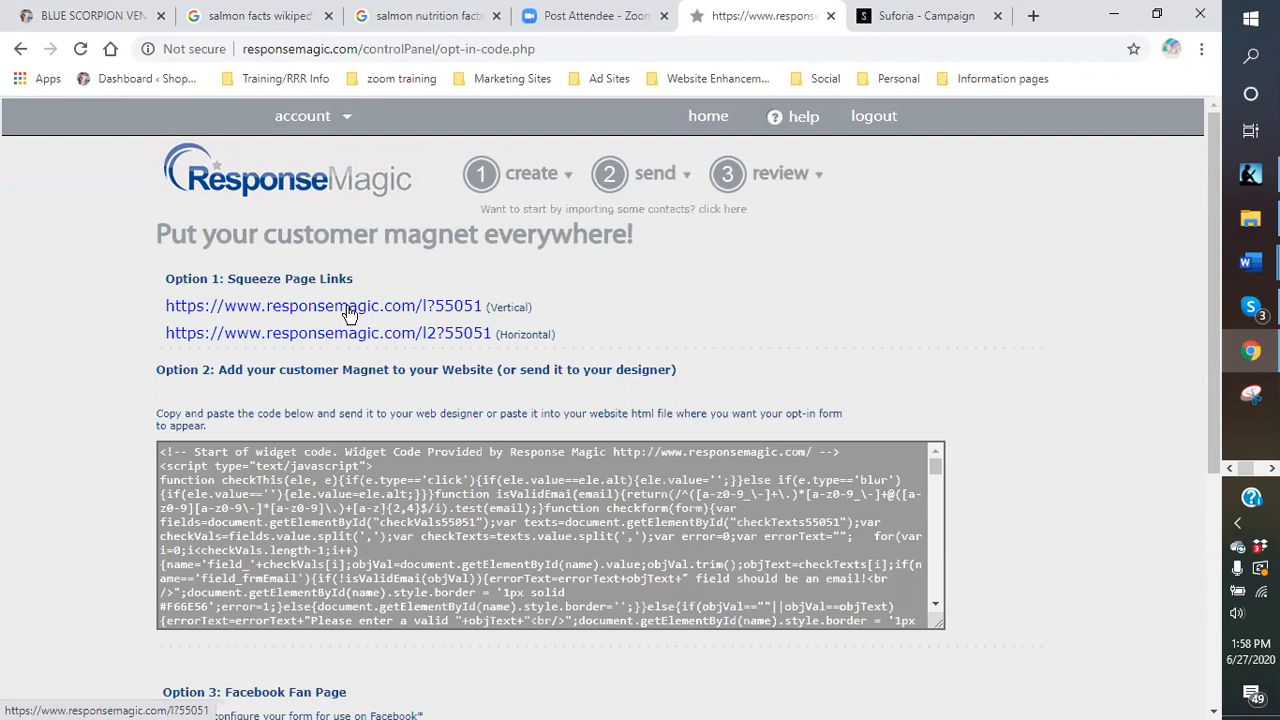
# Open and review the vertical Blue Scorpion Venom Peptides squeeze page.
pyautogui.click(347, 306)
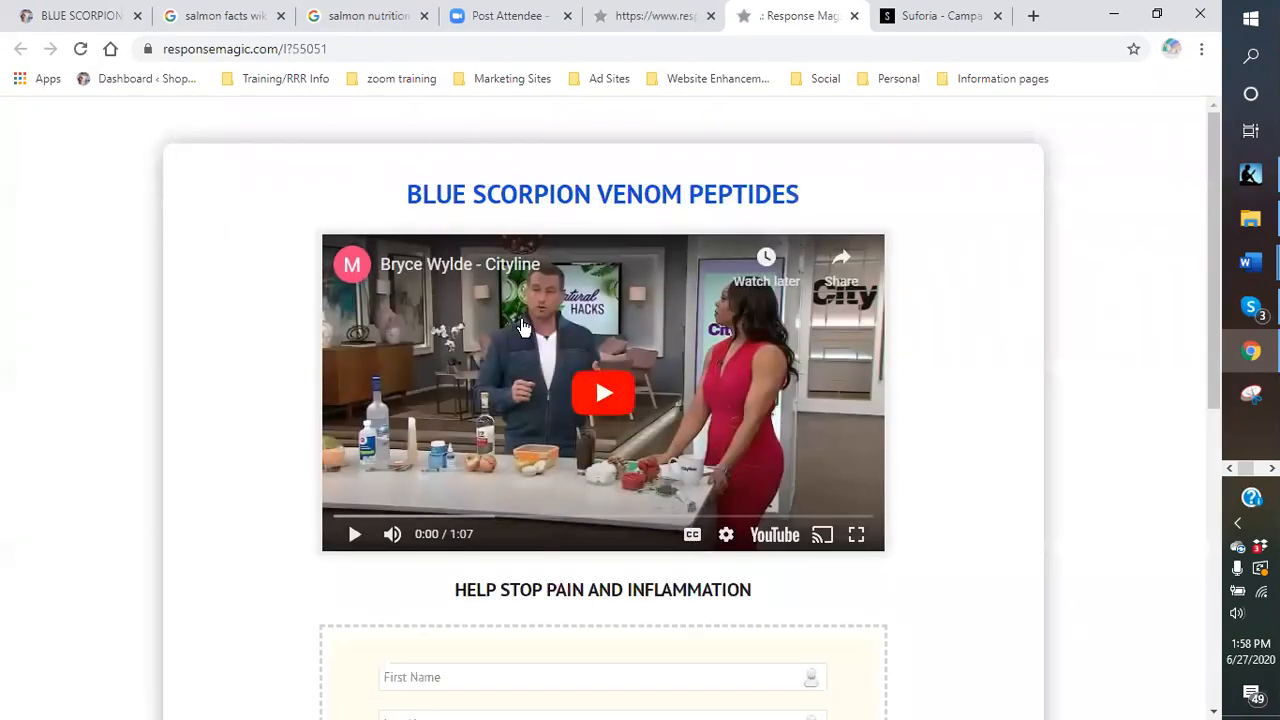
pyautogui.scroll(-2, 513, 346)
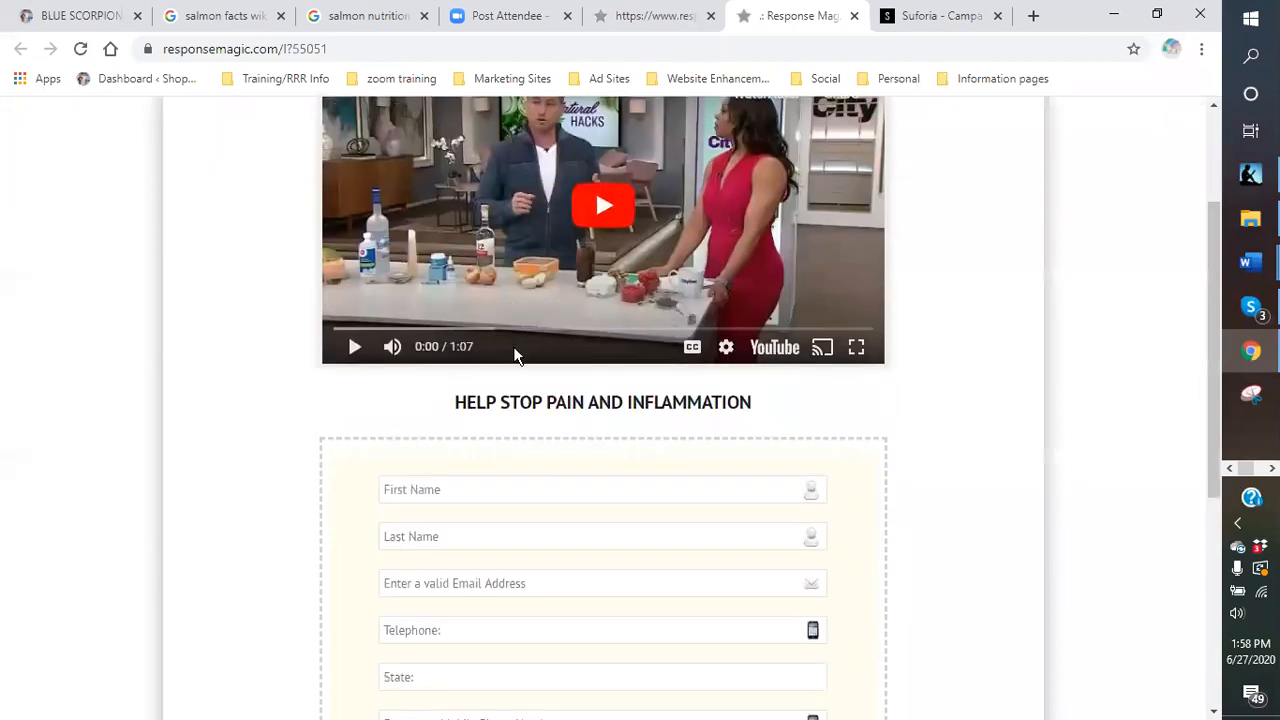
pyautogui.scroll(-2, 550, 455)
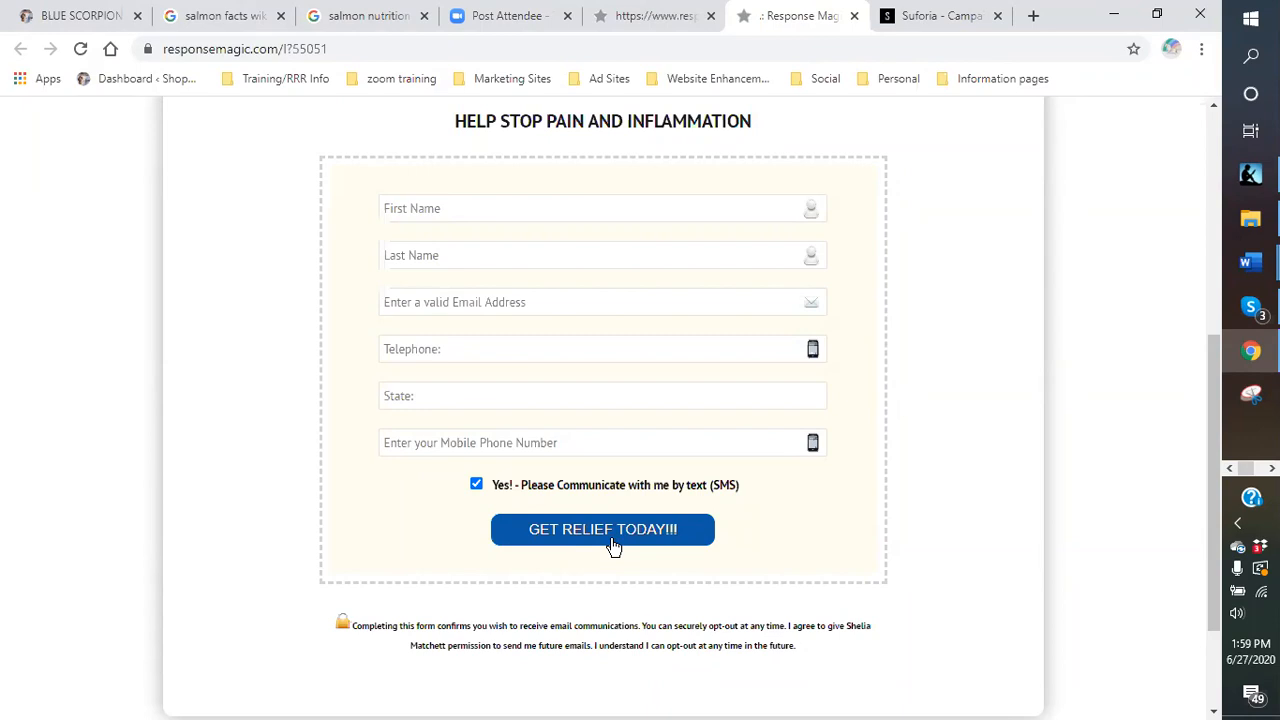
pyautogui.scroll(5, 600, 540)
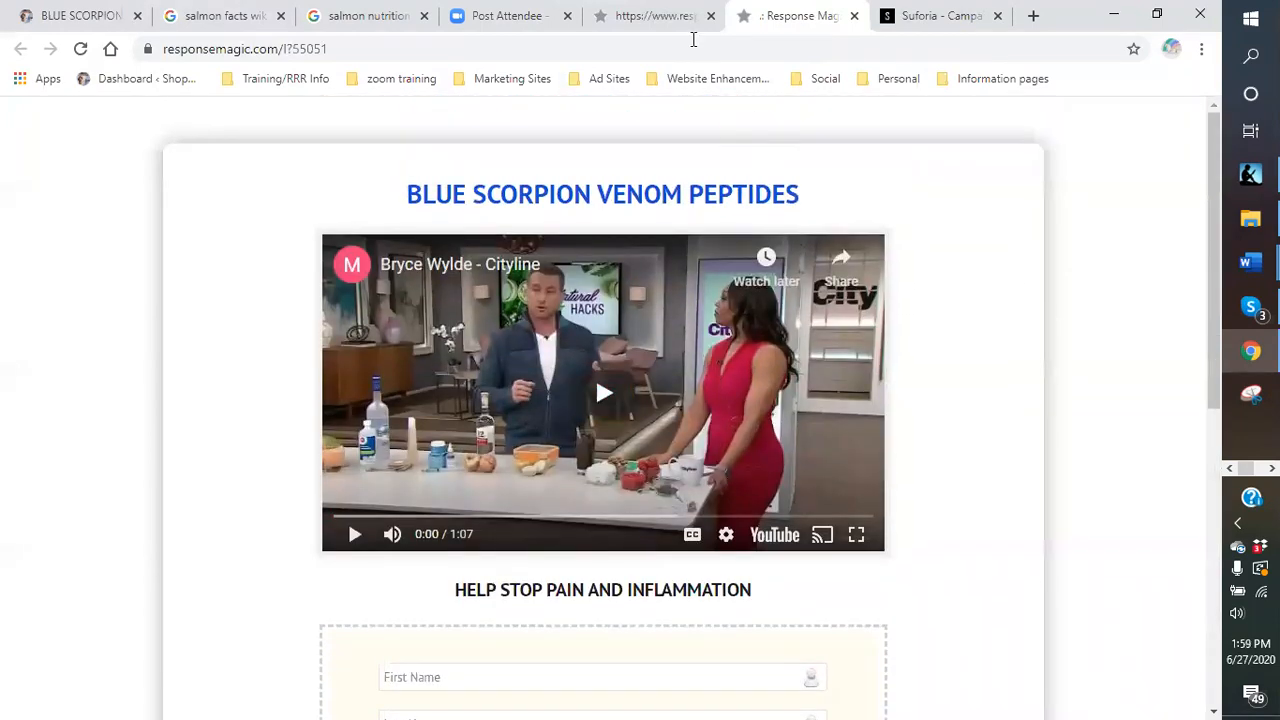
# Open the horizontal squeeze page from the code page, then a blank browser tab.
pyautogui.click(661, 28)
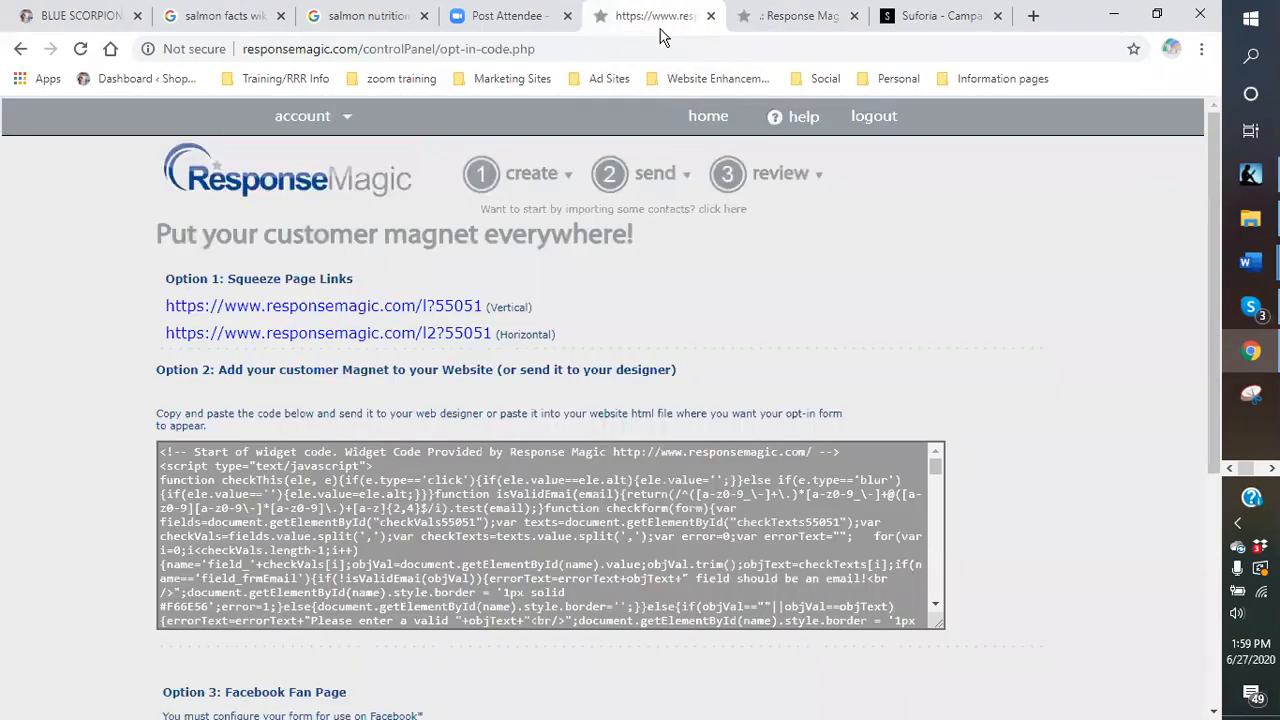
pyautogui.click(290, 336)
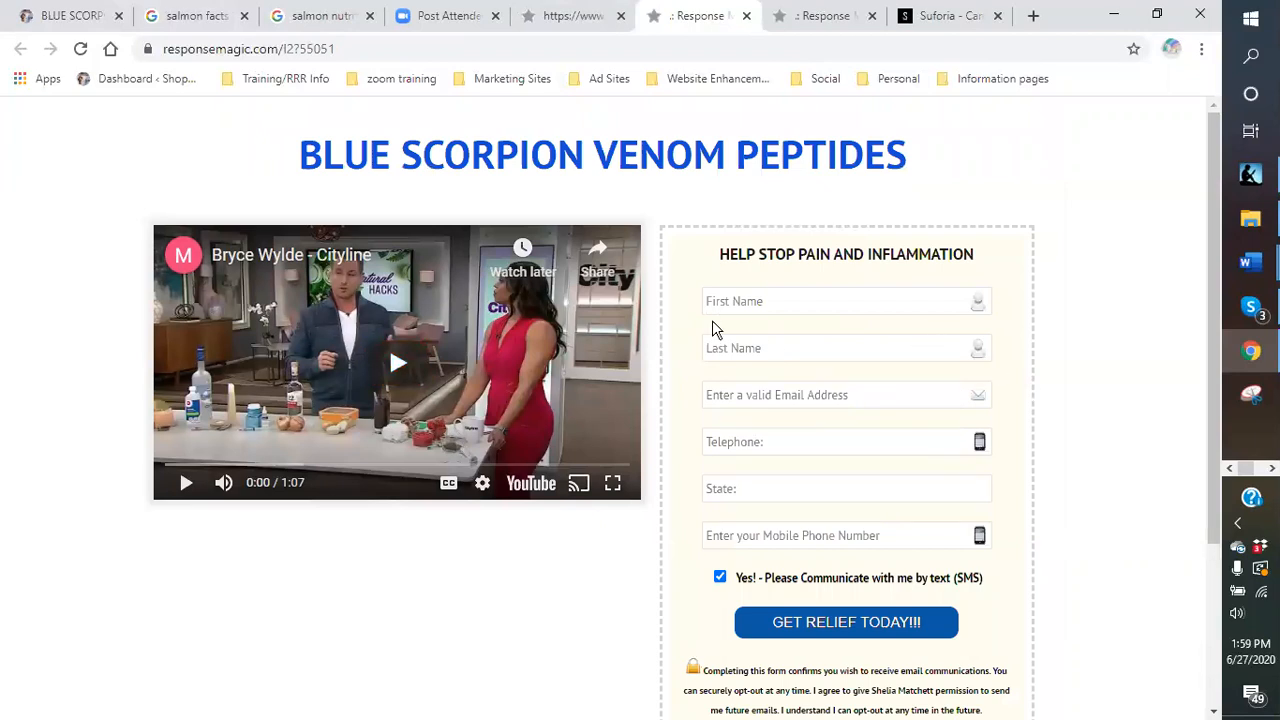
pyautogui.click(1035, 18)
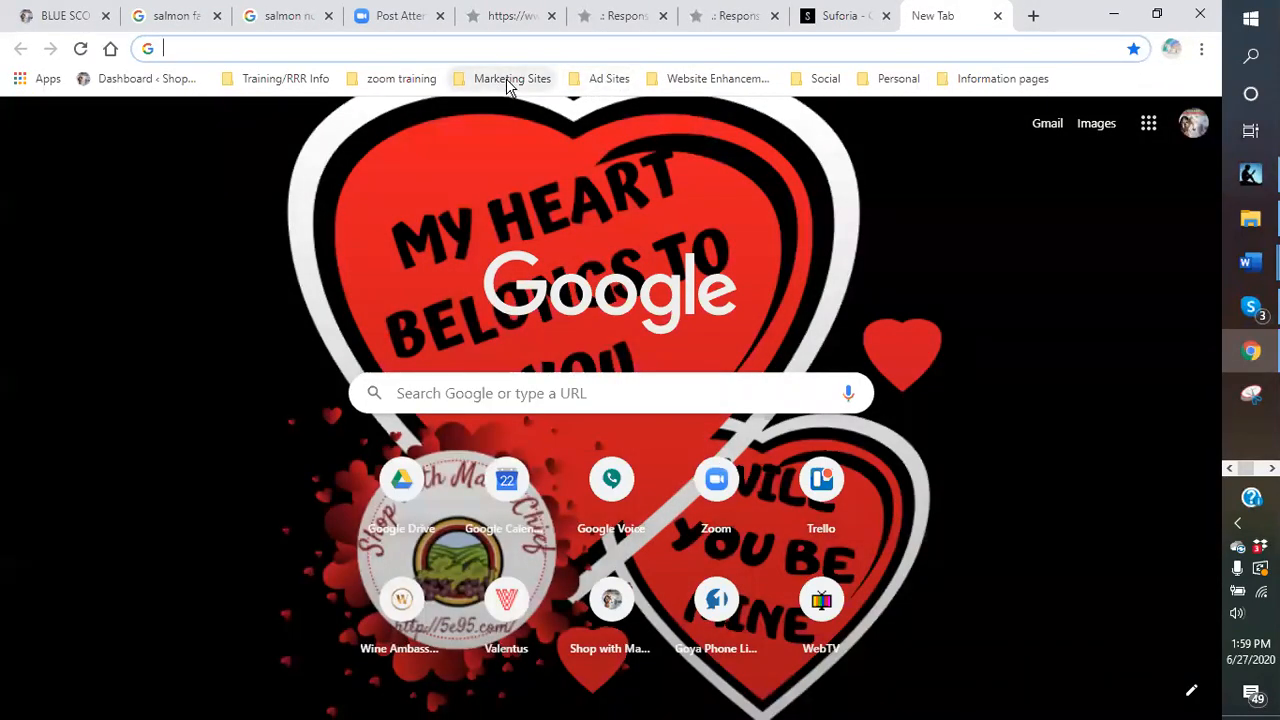
# Log in to ClassifiedAds.com from the Ad Sites bookmark and start a free ad.
pyautogui.click(628, 80)
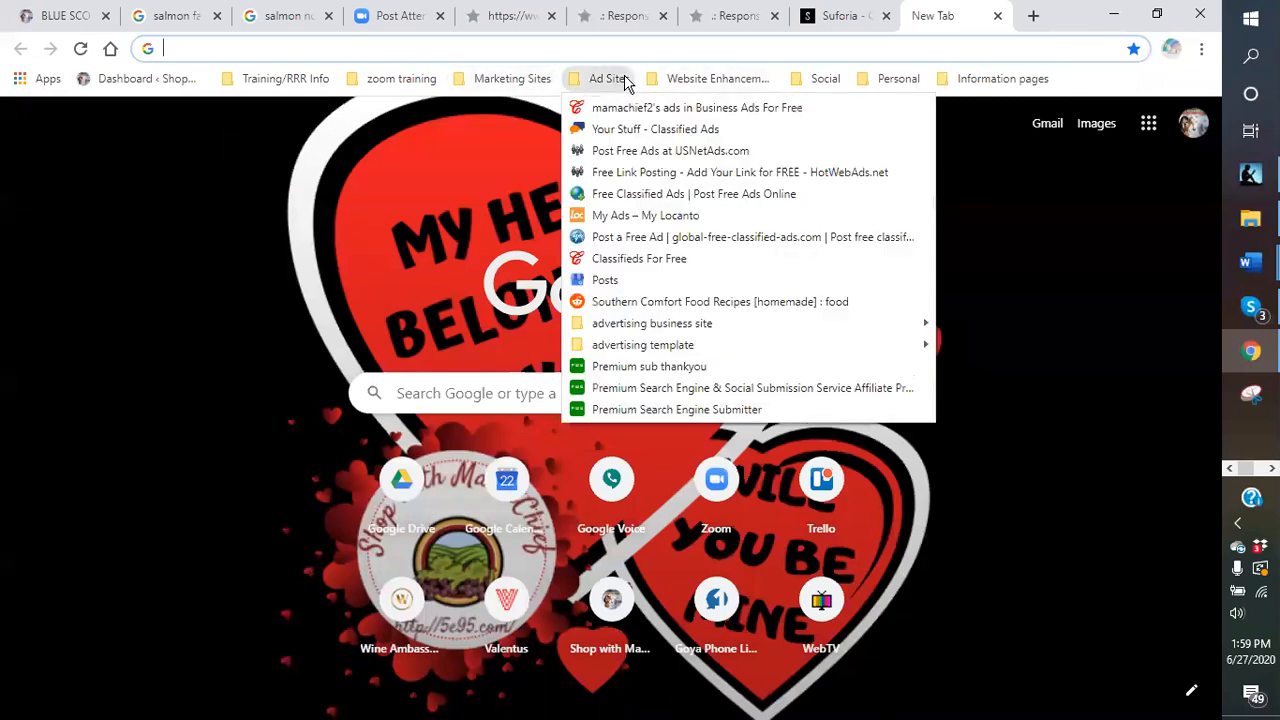
pyautogui.click(660, 134)
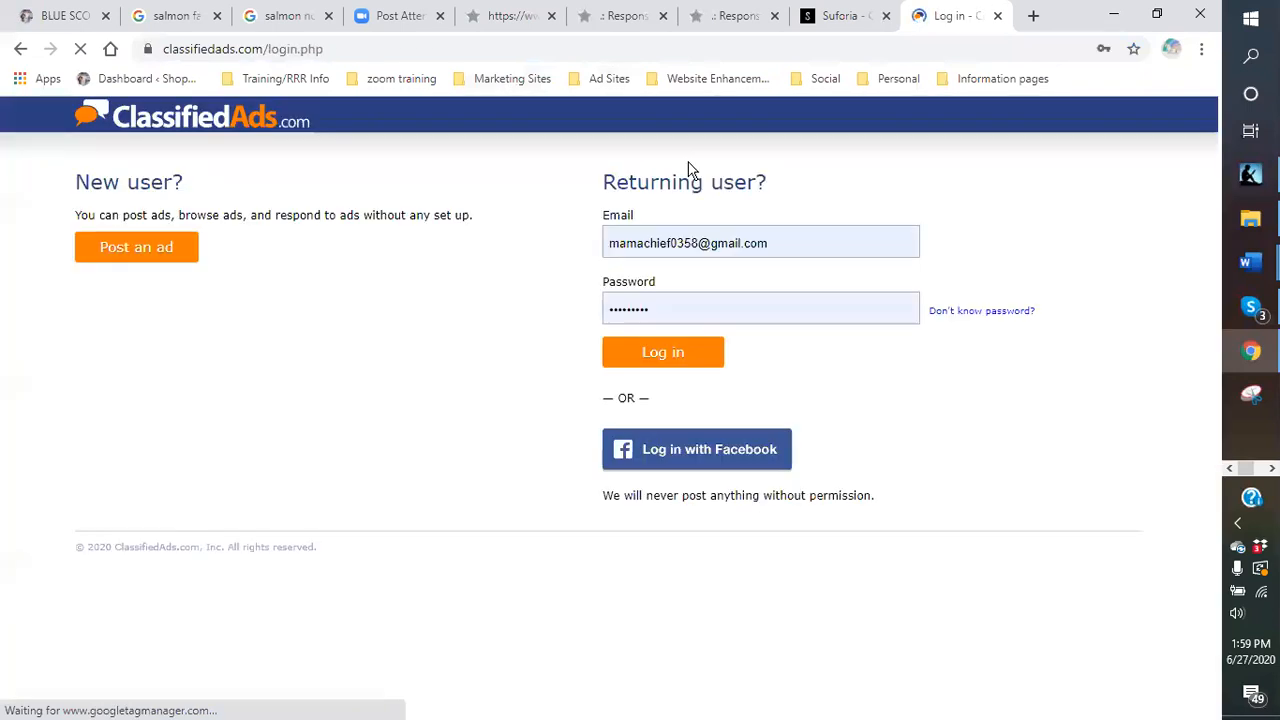
pyautogui.click(691, 363)
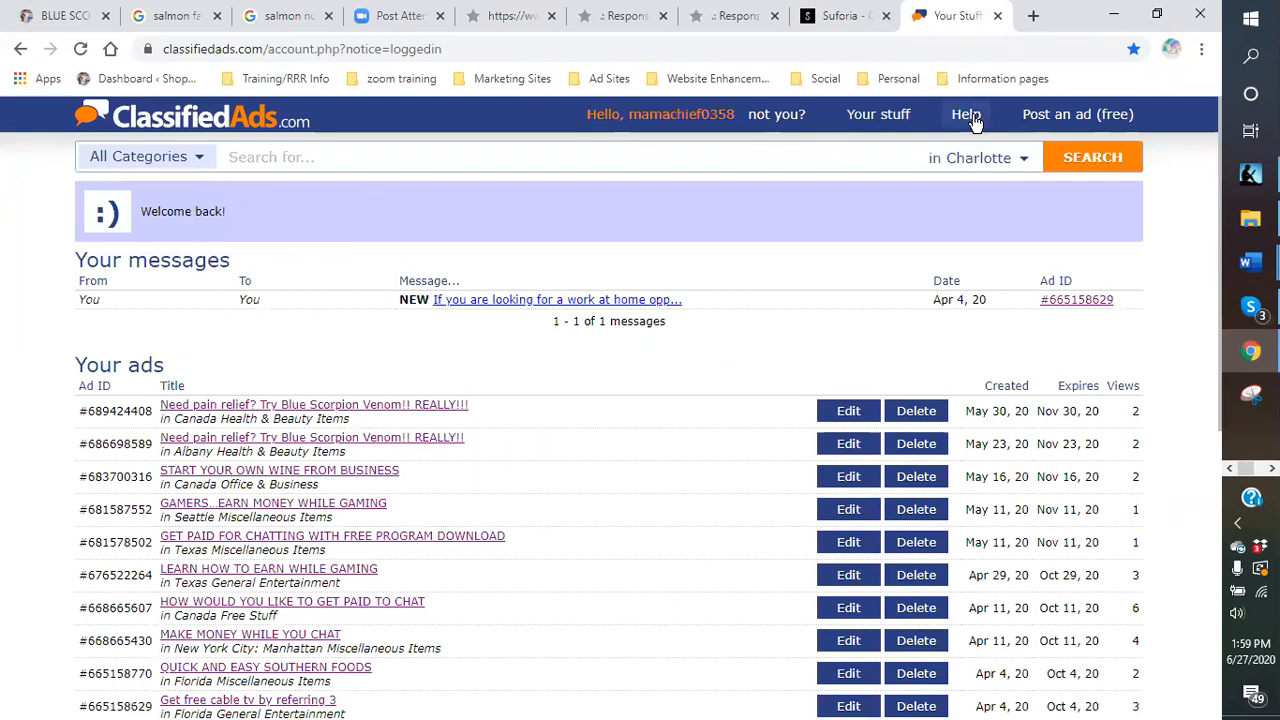
pyautogui.click(1030, 128)
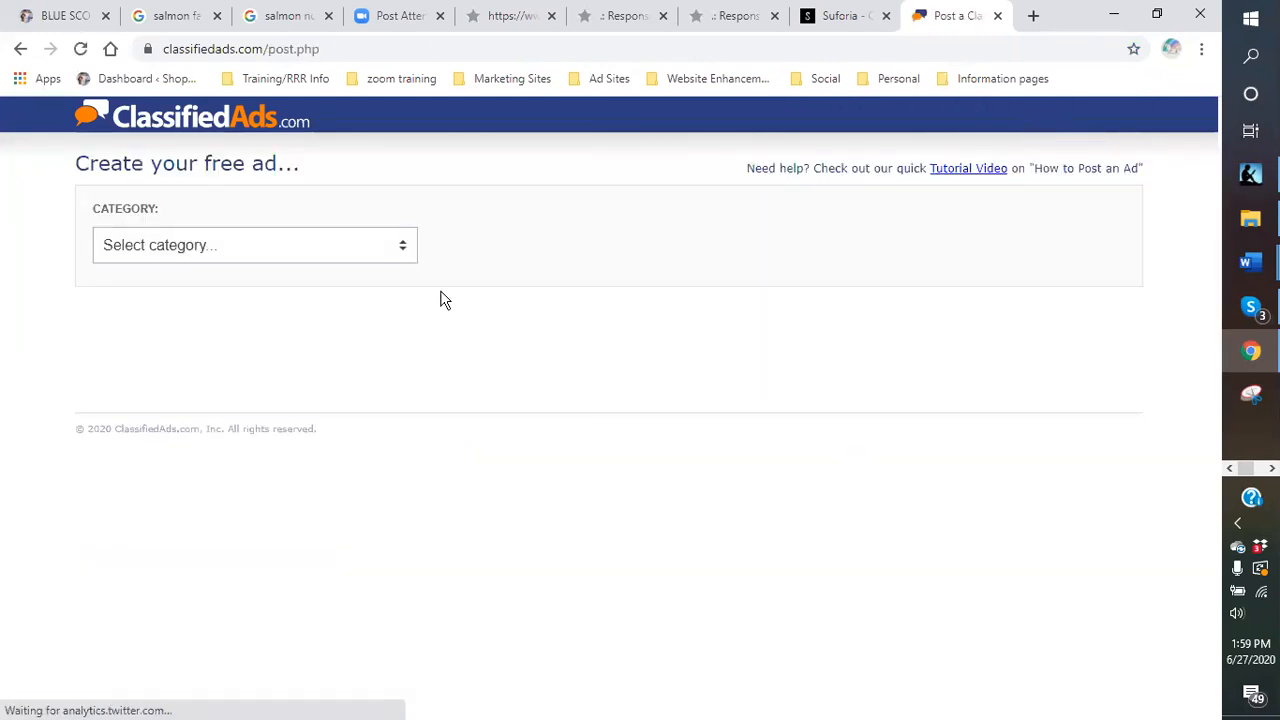
# Set the ad category to Items for Sale › Health & Beauty Items.
pyautogui.click(403, 246)
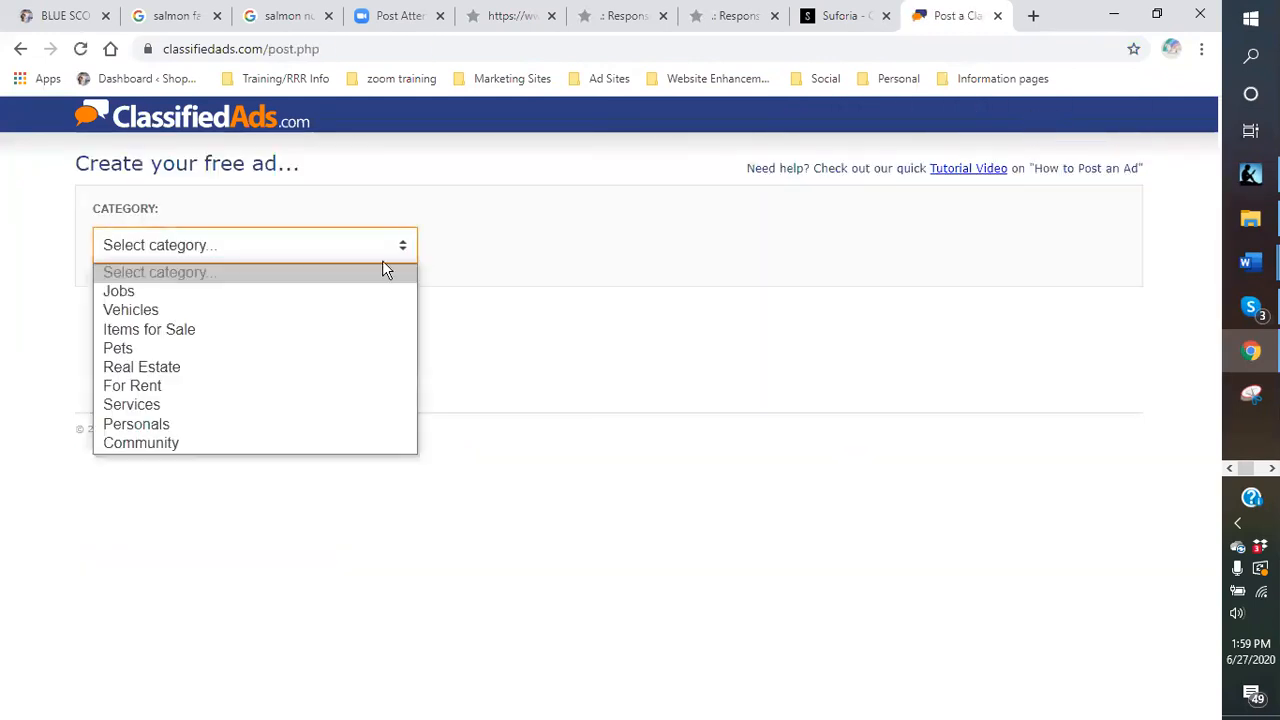
pyautogui.click(196, 338)
pyautogui.click(760, 248)
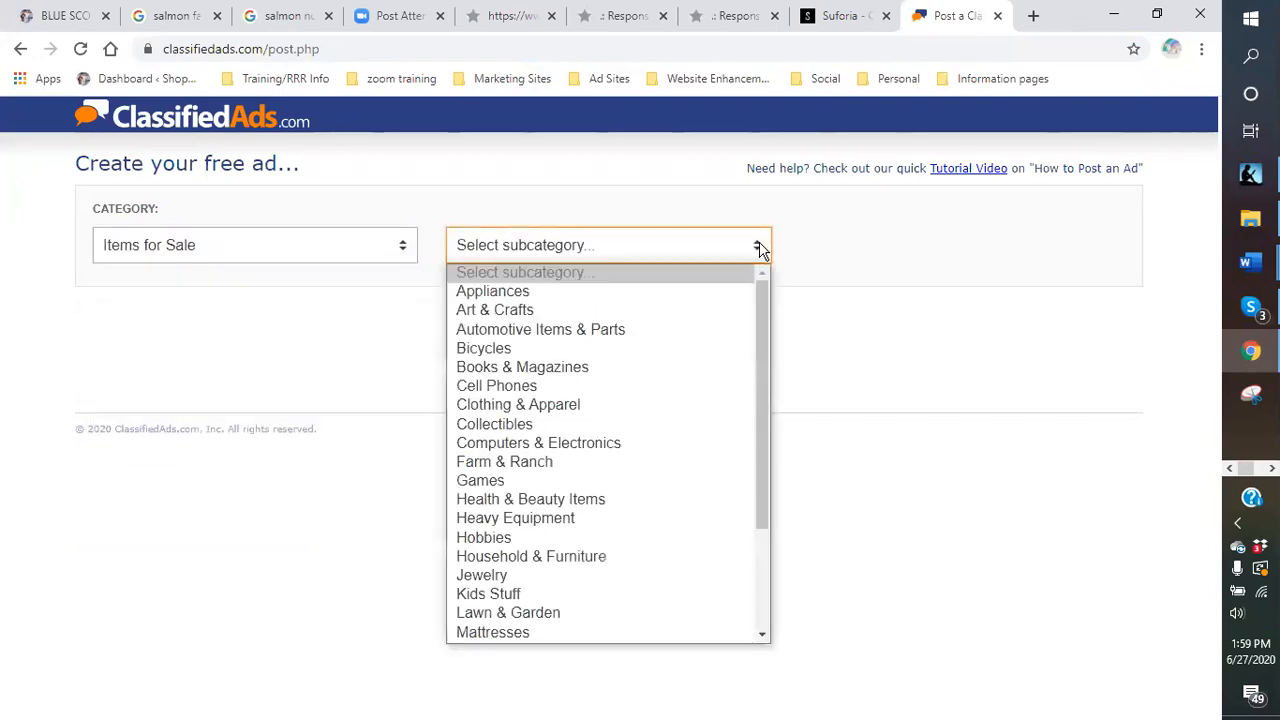
pyautogui.click(628, 503)
# Set the ad location to 'California, State of' by searching 'calif'.
pyautogui.click(232, 317)
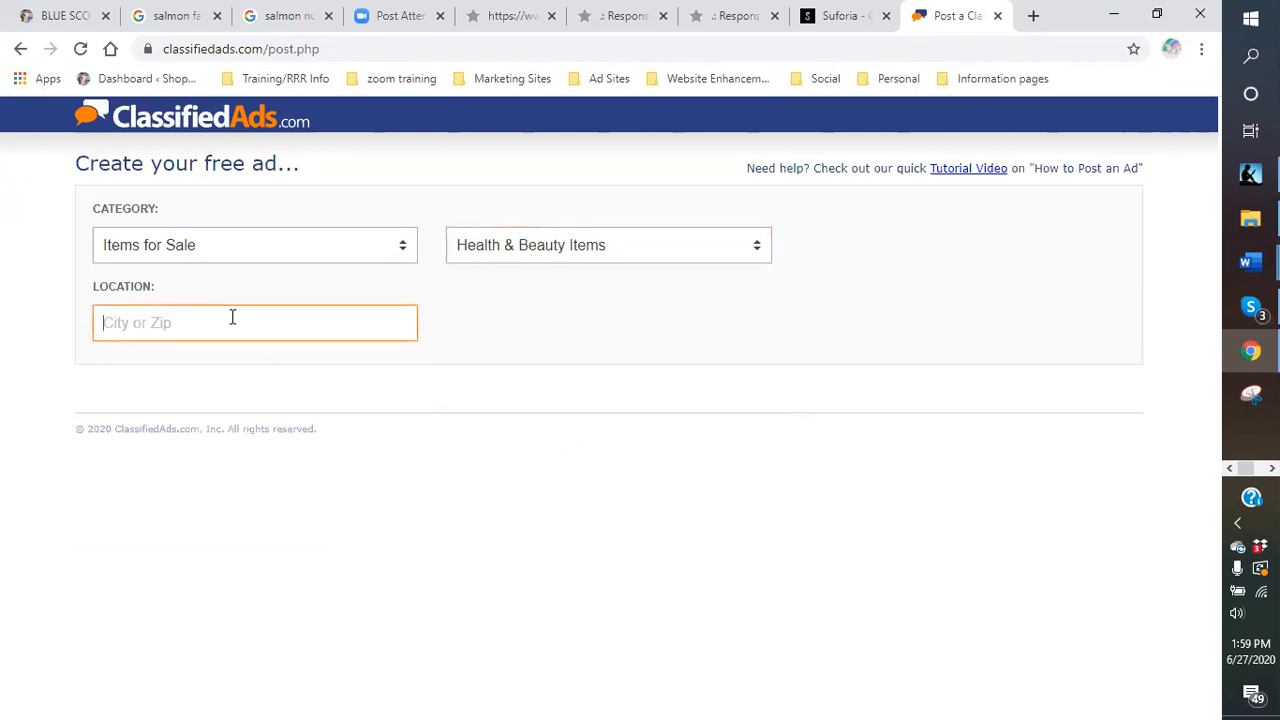
pyautogui.write('calif')
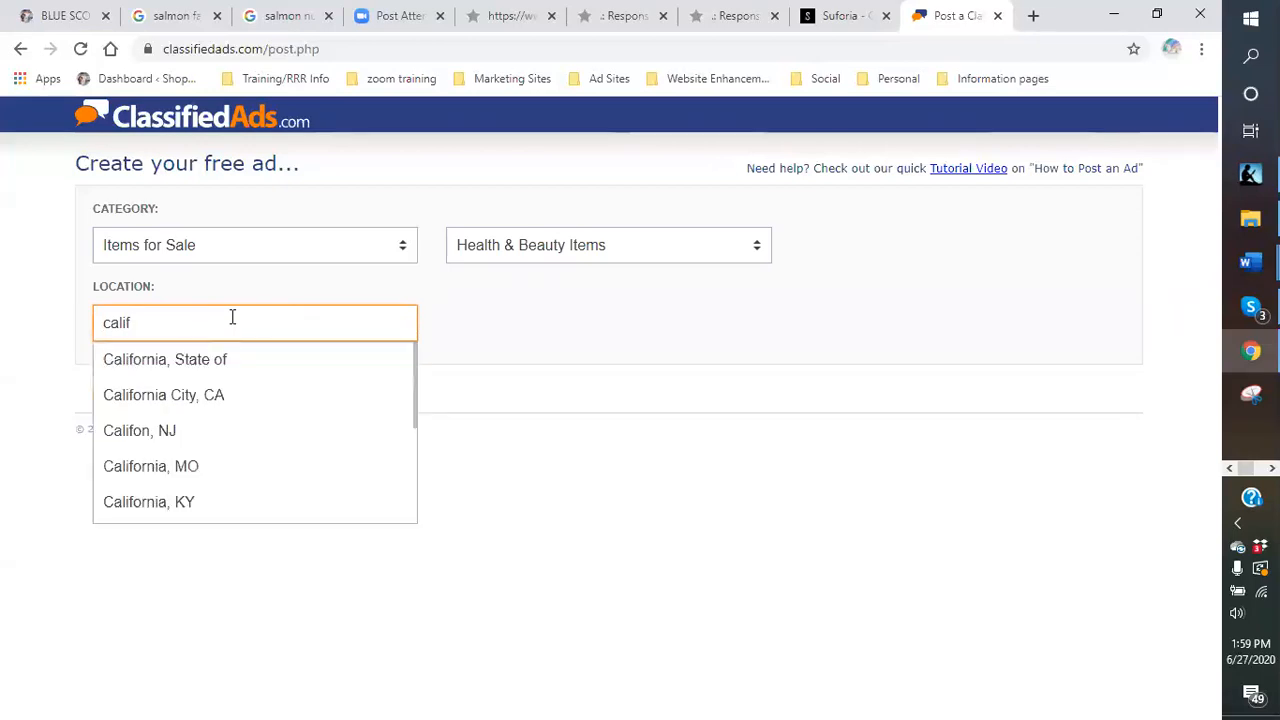
pyautogui.click(214, 359)
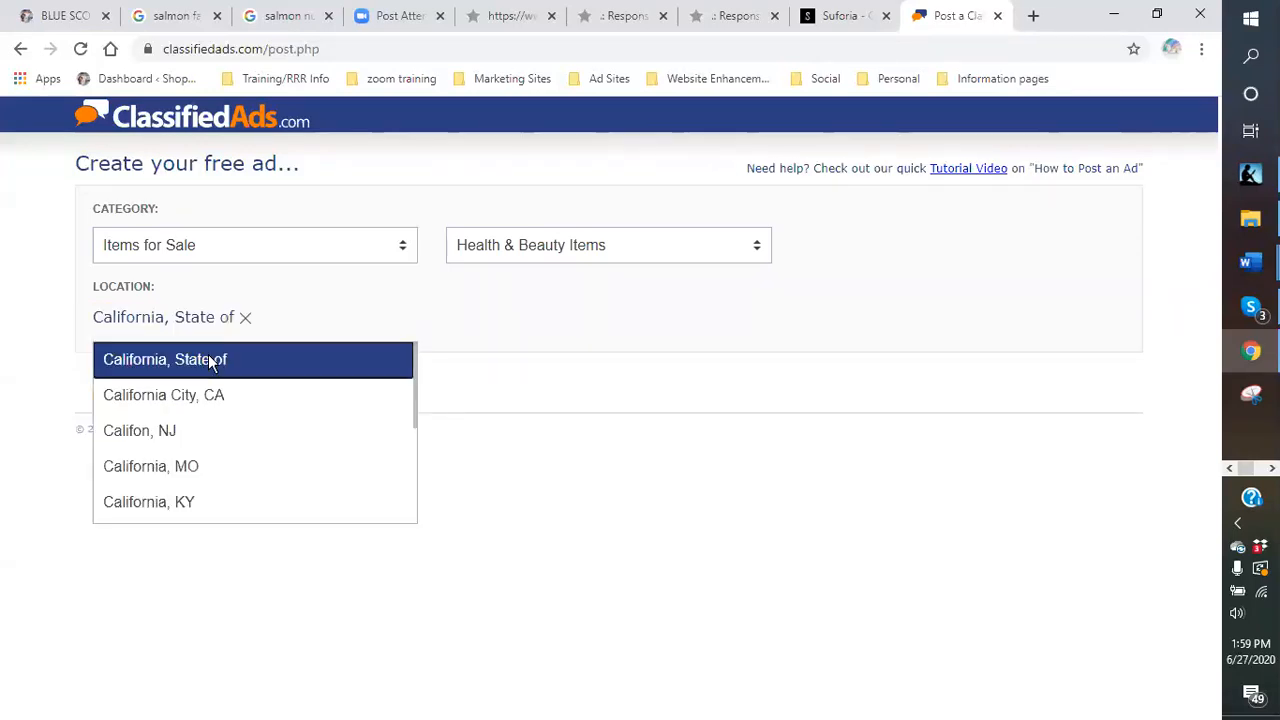
pyautogui.click(150, 399)
pyautogui.click(1250, 262)
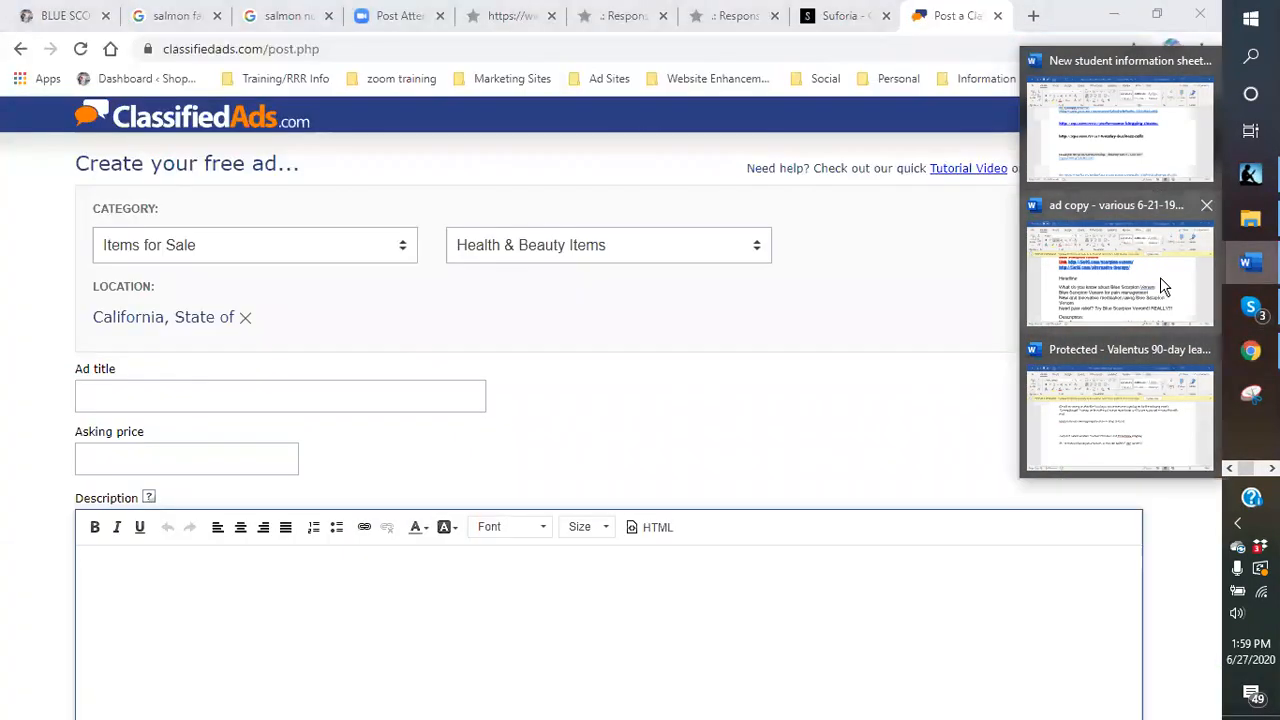
# Copy the 'Need pain relief? Try Blue Scorpion Venom!! REALLY!!!' headline from Word into Ad title.
pyautogui.click(1160, 280)
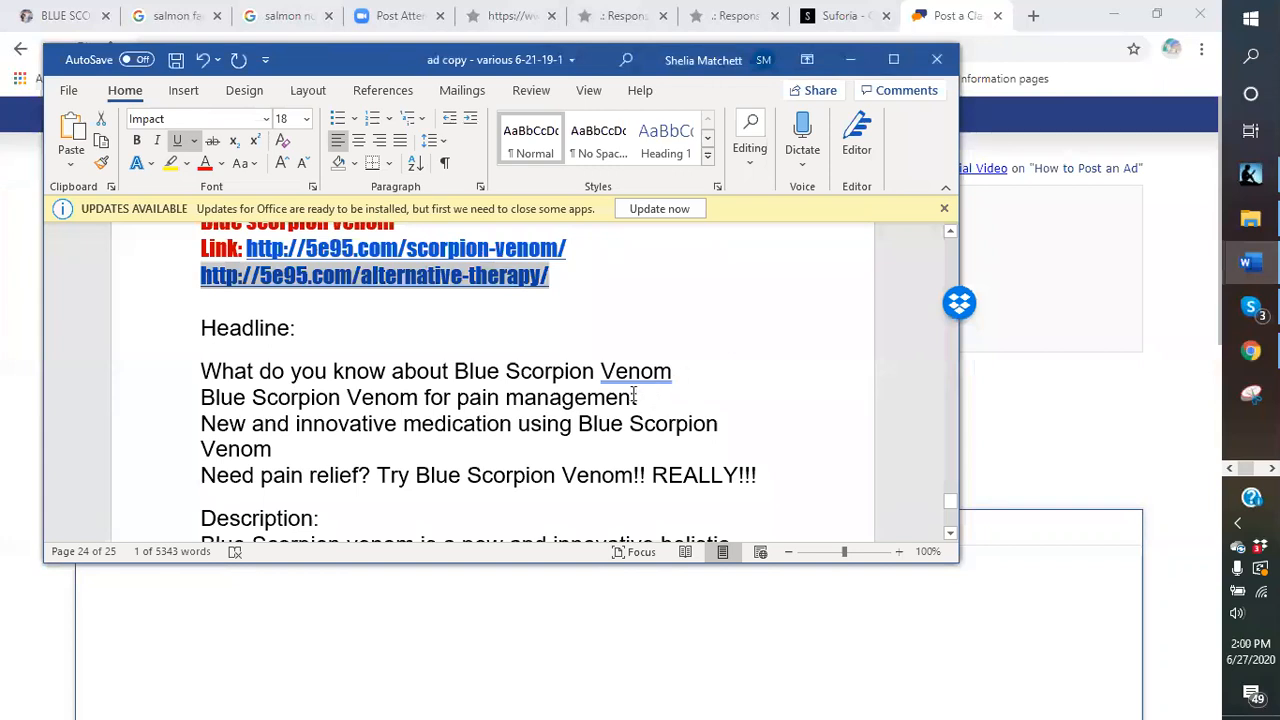
pyautogui.moveTo(638, 397); pyautogui.dragTo(201, 398)
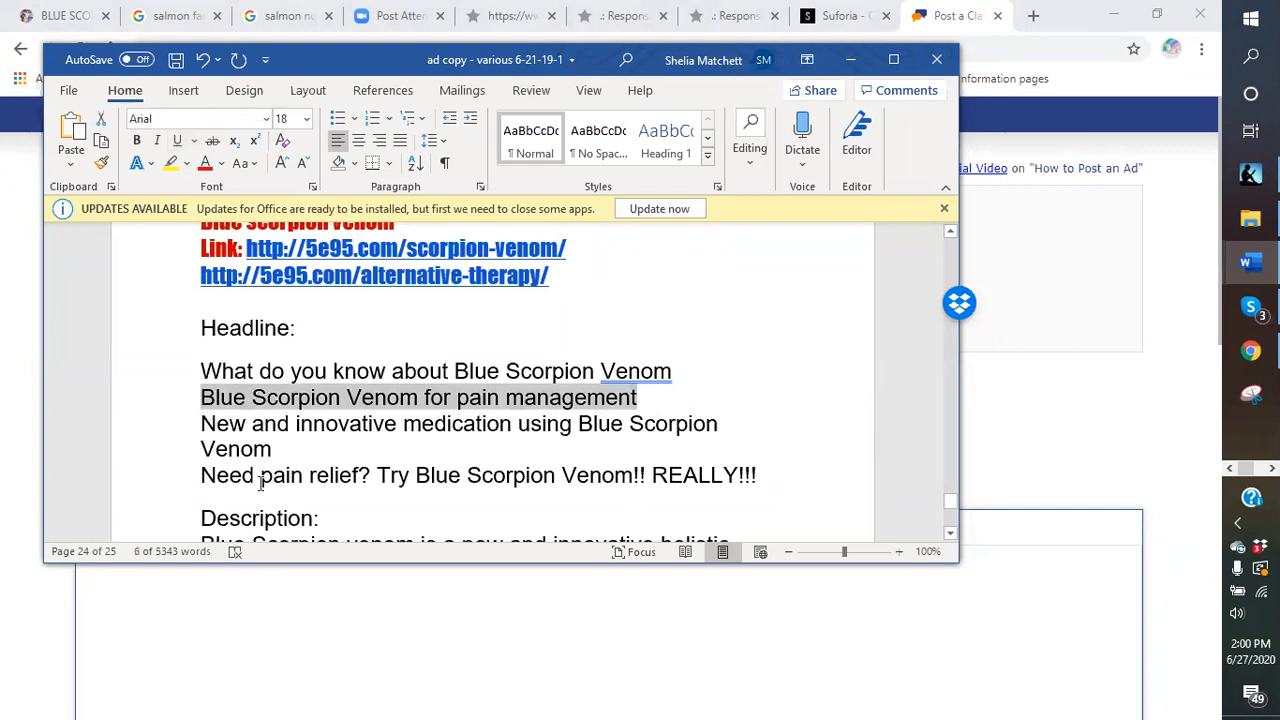
pyautogui.moveTo(201, 476); pyautogui.dragTo(757, 482)
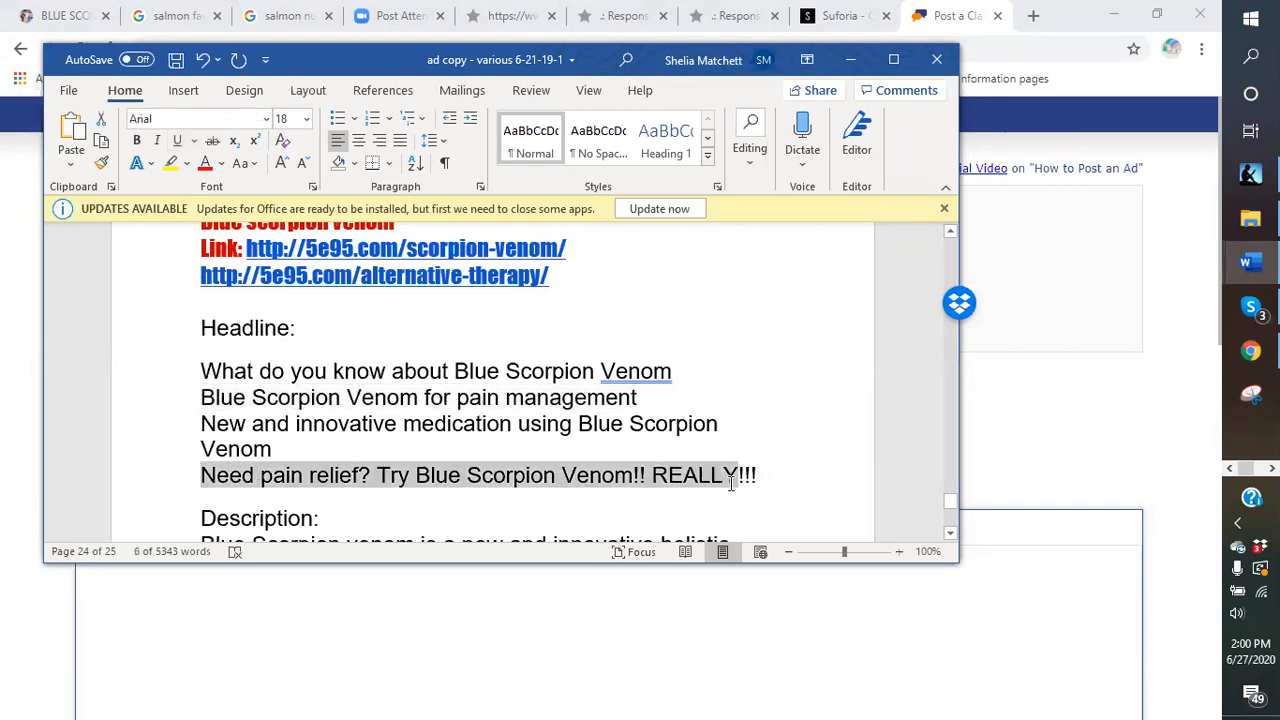
pyautogui.rightClick(757, 482)
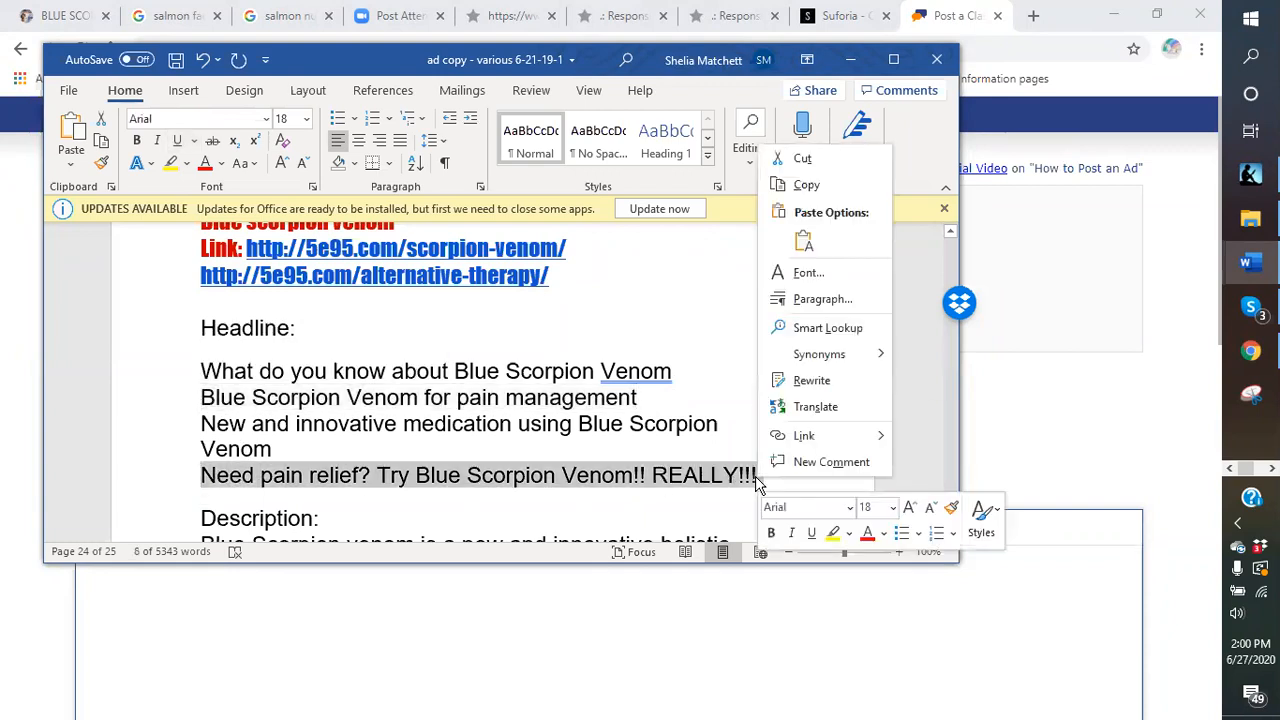
pyautogui.click(800, 185)
pyautogui.click(851, 60)
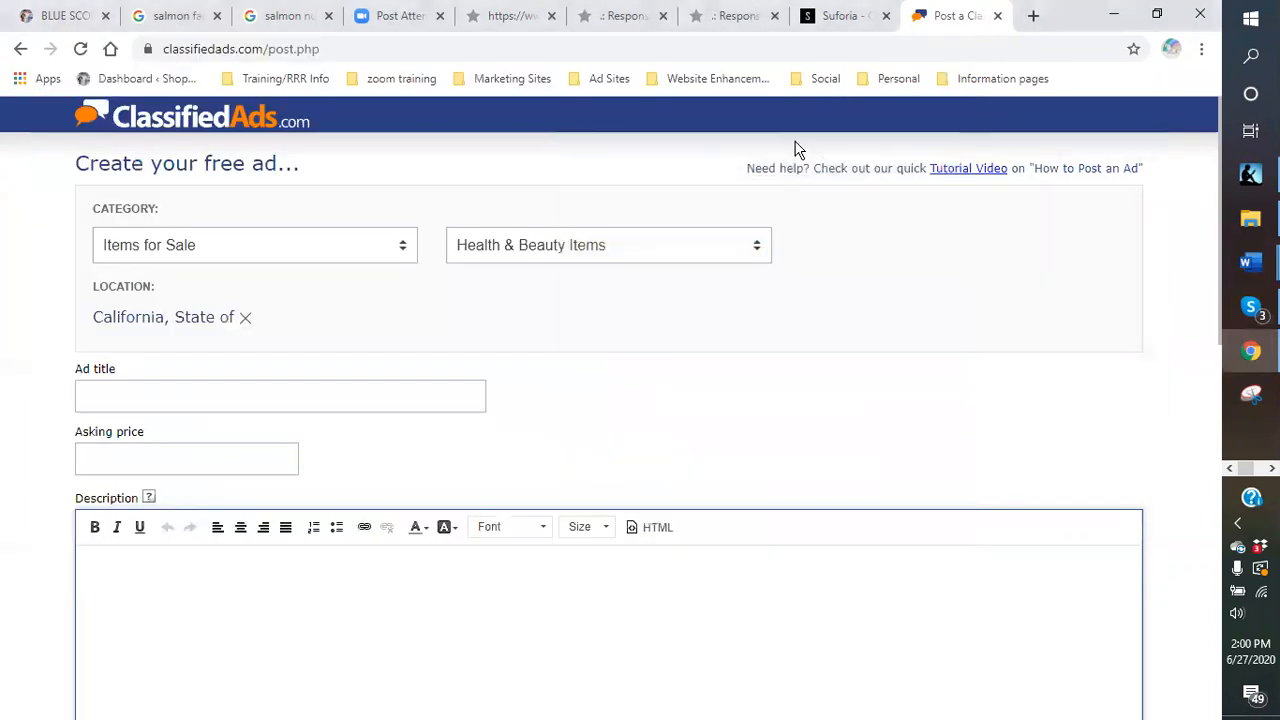
pyautogui.click(157, 389)
pyautogui.rightClick(158, 391)
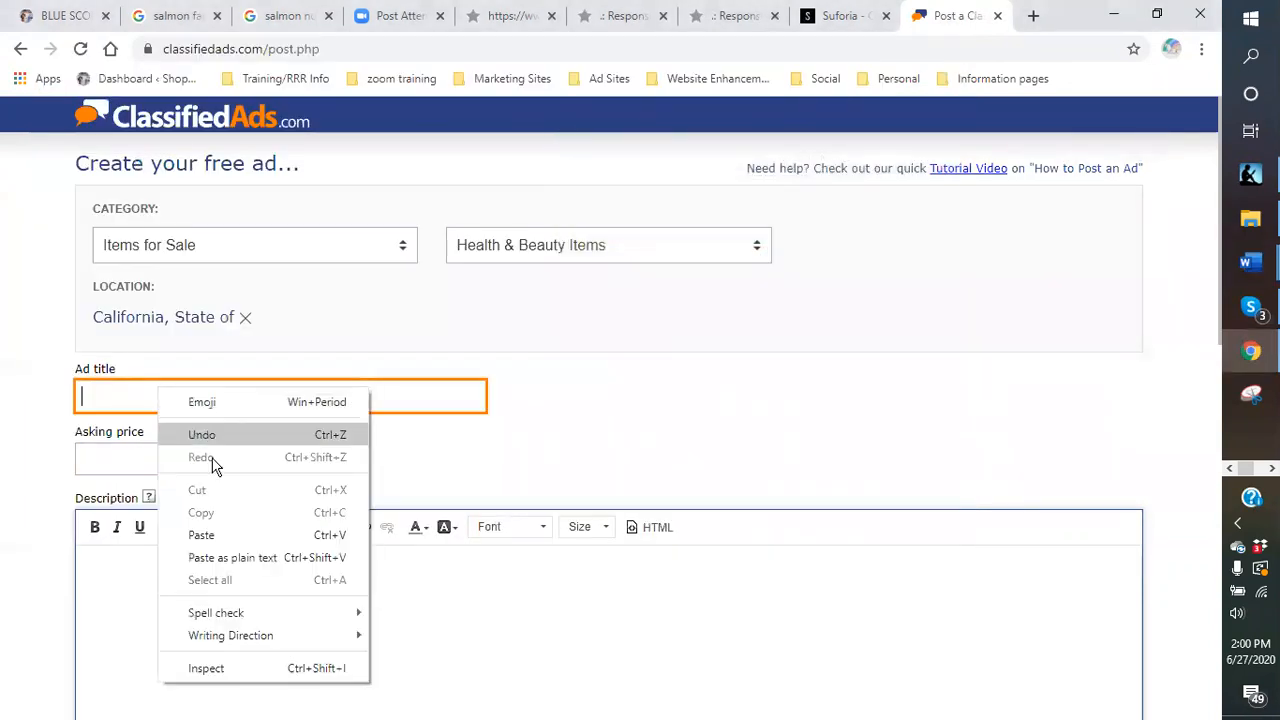
pyautogui.click(204, 537)
# Enter $129.95 as the ad's asking price.
pyautogui.click(163, 457)
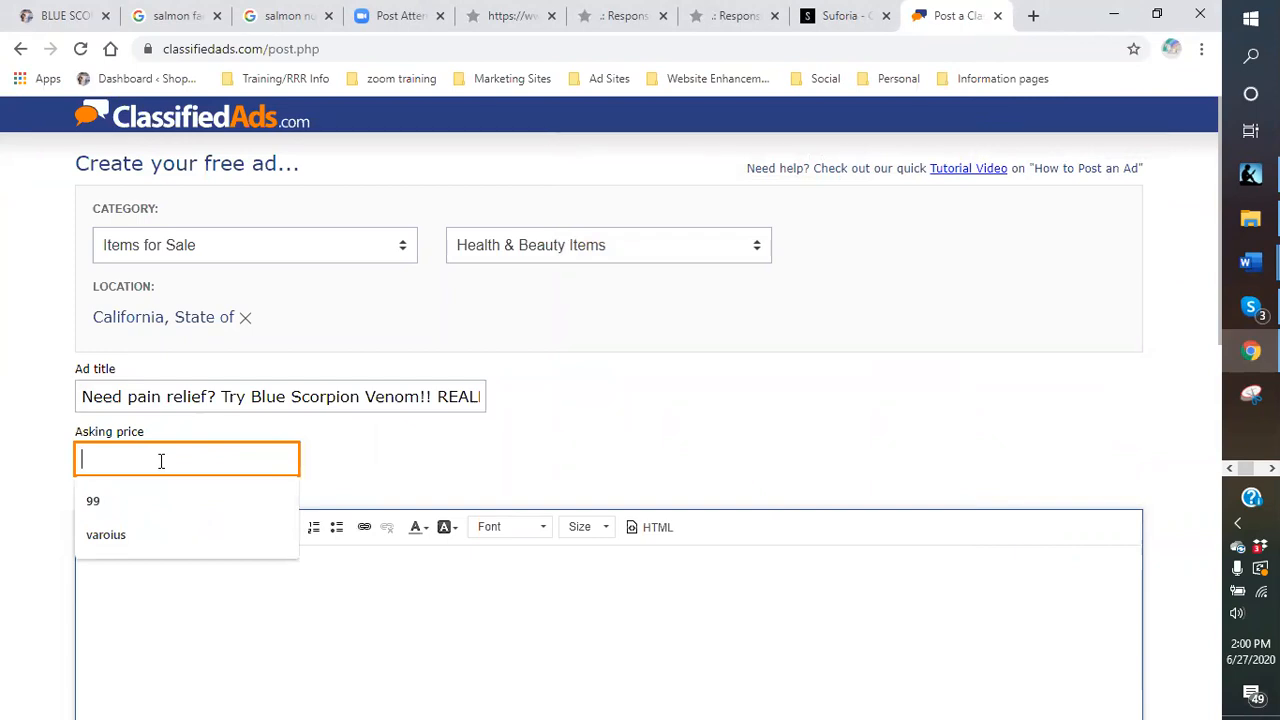
pyautogui.write('$129.95')
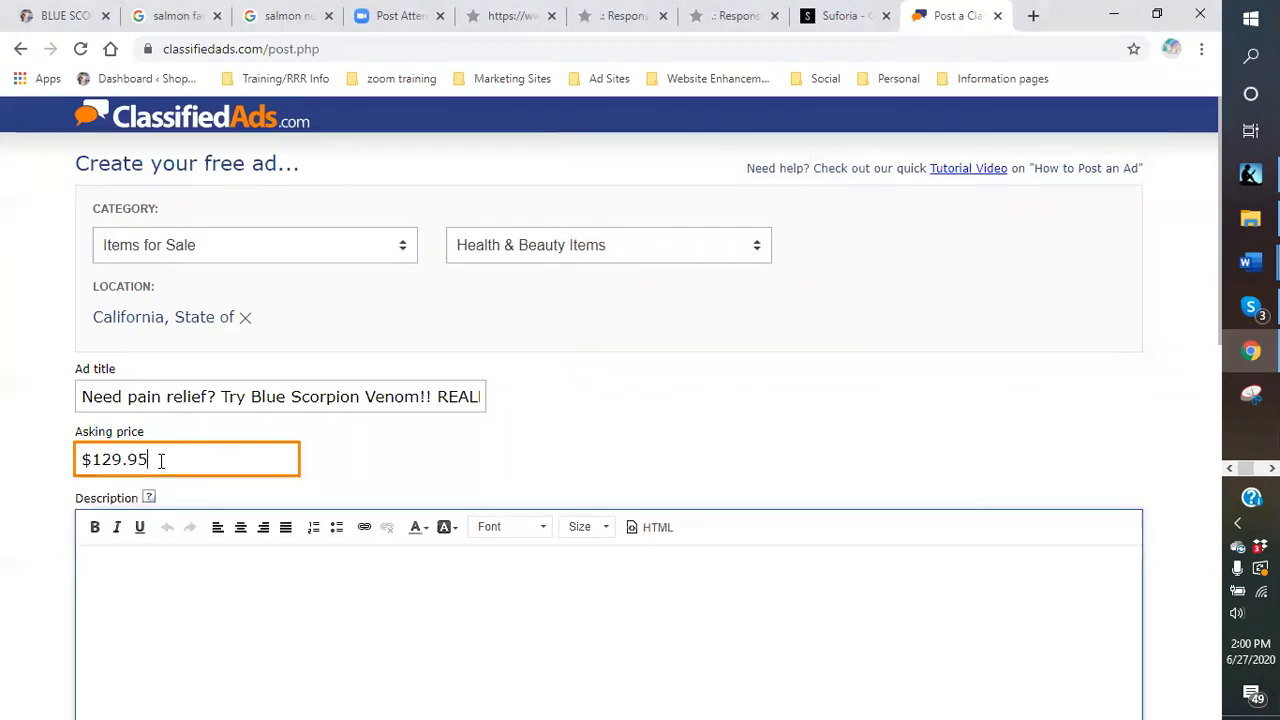
pyautogui.click(185, 585)
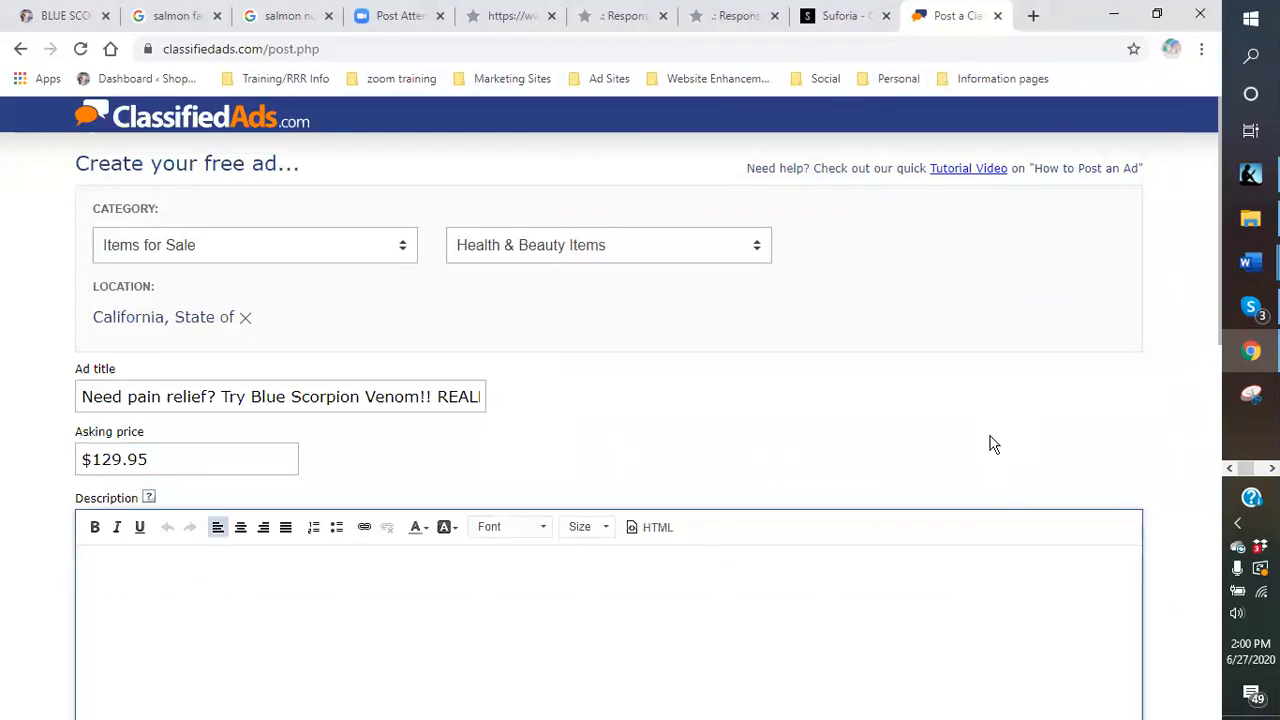
pyautogui.rightClick(958, 440)
# Paste the Blue Scorpion Venom description and six-benefit list from Word into the Description.
pyautogui.moveTo(1250, 262)
pyautogui.click(1165, 267)
pyautogui.scroll(-3, 380, 388)
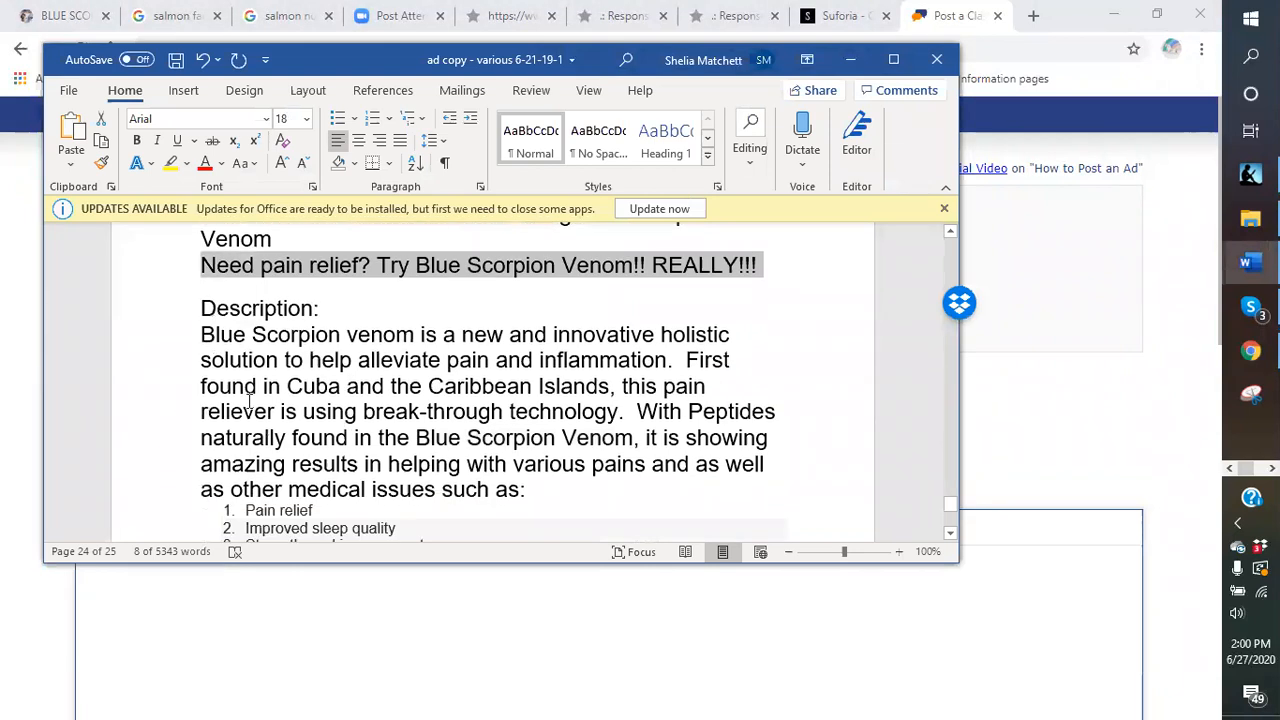
pyautogui.moveTo(197, 324); pyautogui.dragTo(636, 358)
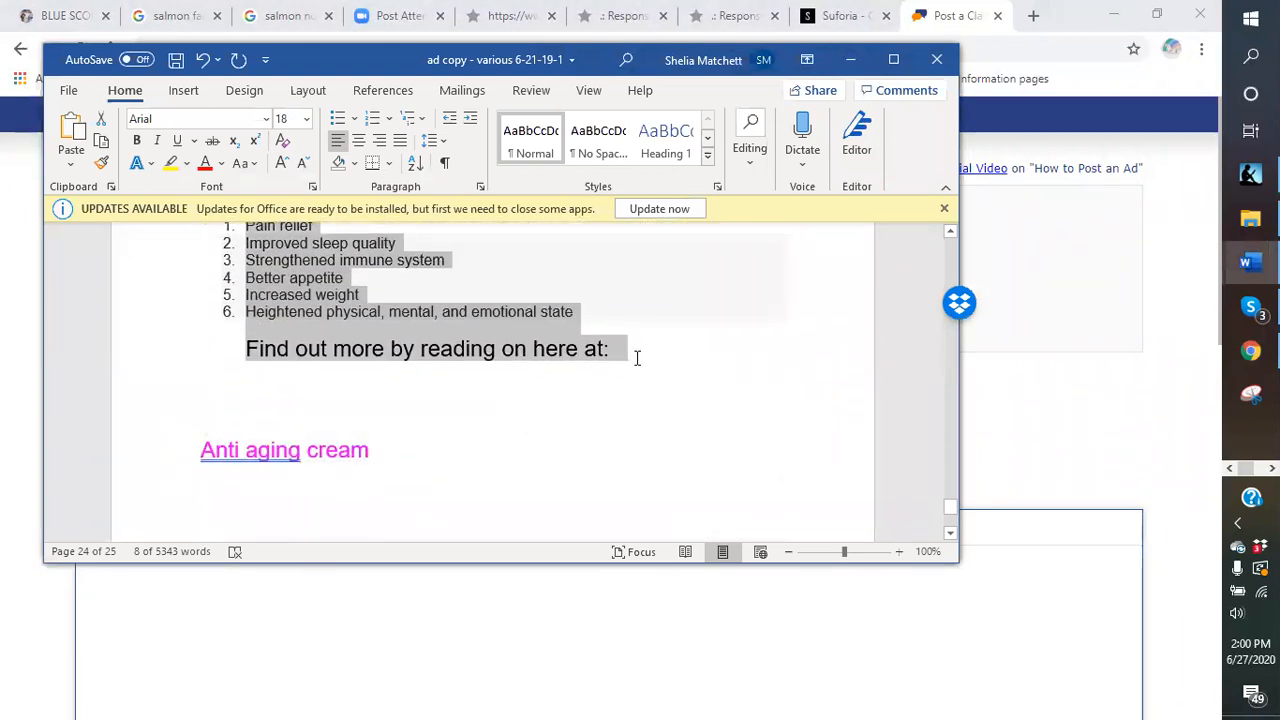
pyautogui.rightClick(535, 352)
pyautogui.click(578, 386)
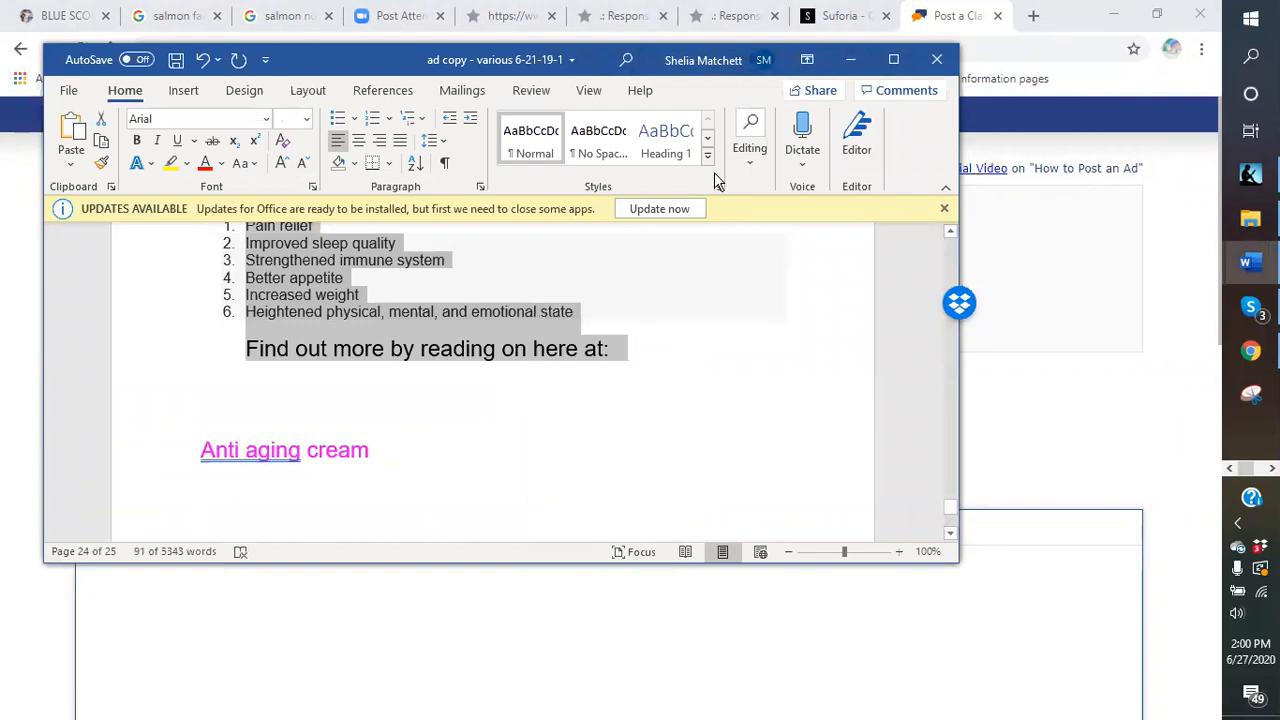
pyautogui.click(851, 64)
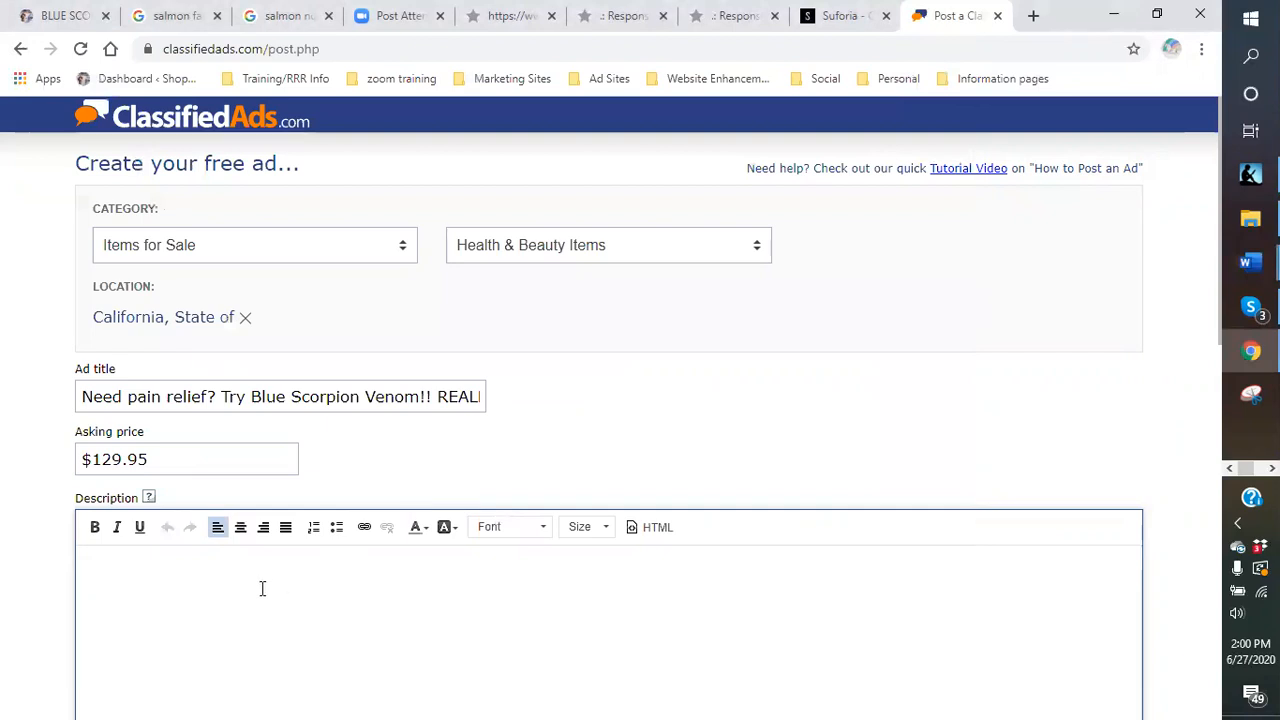
pyautogui.hotkey('ctrl', 'v')
# Replace the 'Find out more' closing line with 'Register today… to receive more… product line at:'.
pyautogui.scroll(-3, 405, 438)
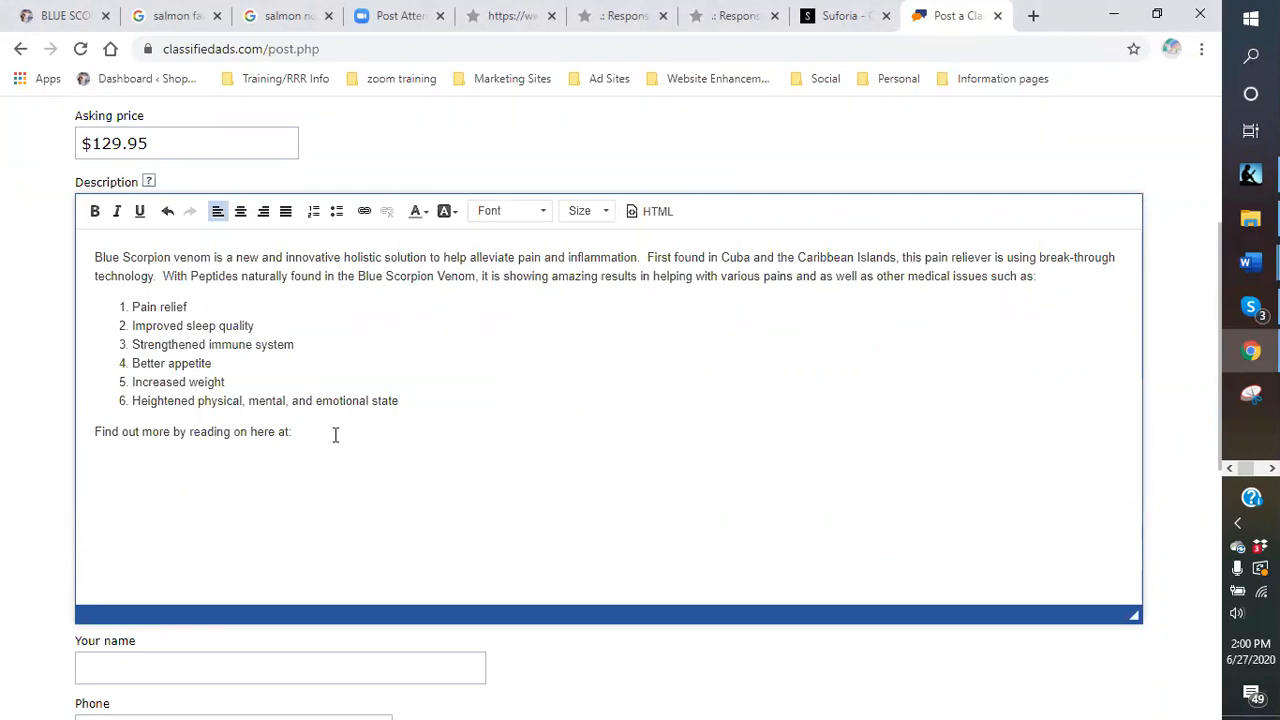
pyautogui.press('BackSpace')
pyautogui.press('BackSpace')
pyautogui.press('BackSpace')
pyautogui.press('BackSpace')
pyautogui.press('BackSpace')
pyautogui.press('BackSpace')
pyautogui.press('BackSpace')
pyautogui.press('BackSpace')
pyautogui.press('BackSpace')
pyautogui.press('BackSpace')
pyautogui.press('BackSpace')
pyautogui.press('BackSpace')
pyautogui.press('BackSpace')
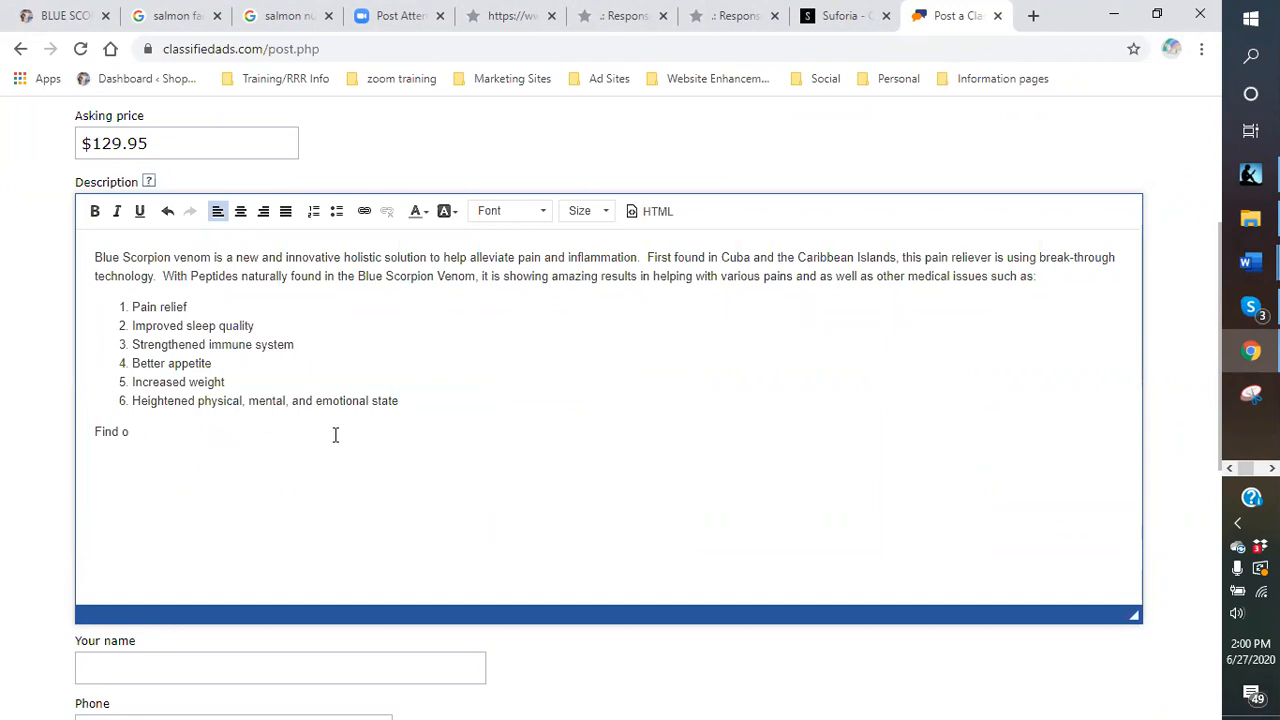
pyautogui.write('Register today for')
pyautogui.press('BackSpace')
pyautogui.press('BackSpace')
pyautogui.press('BackSpace')
pyautogui.write('to receive more information about this amazing product')
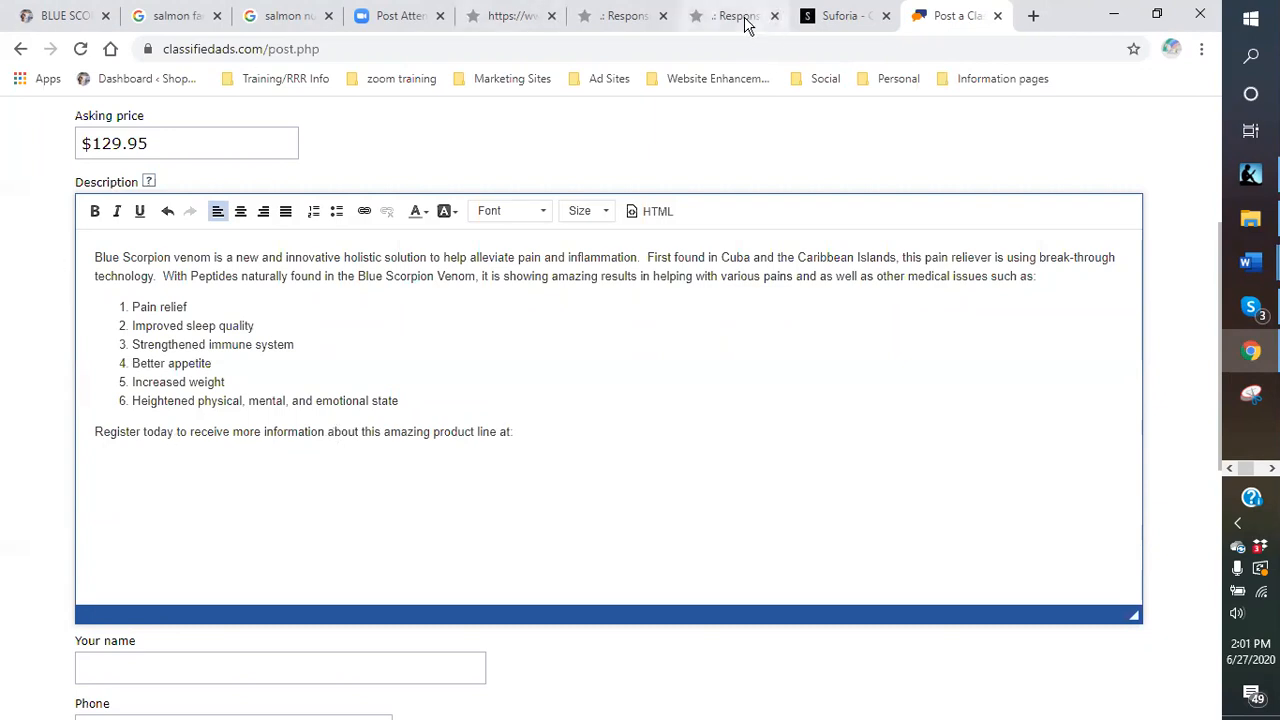
# Paste the ResponseMagic horizontal squeeze-page URL after 'product line at:' in the description.
pyautogui.click(510, 20)
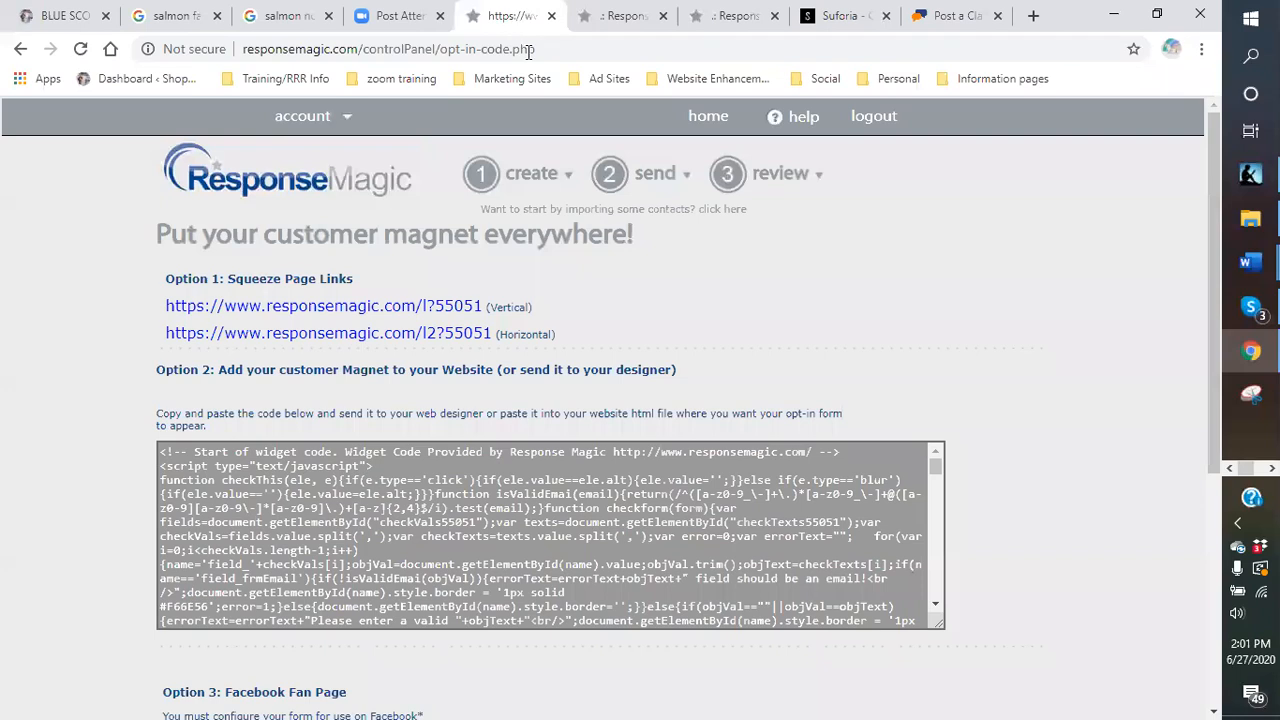
pyautogui.rightClick(381, 337)
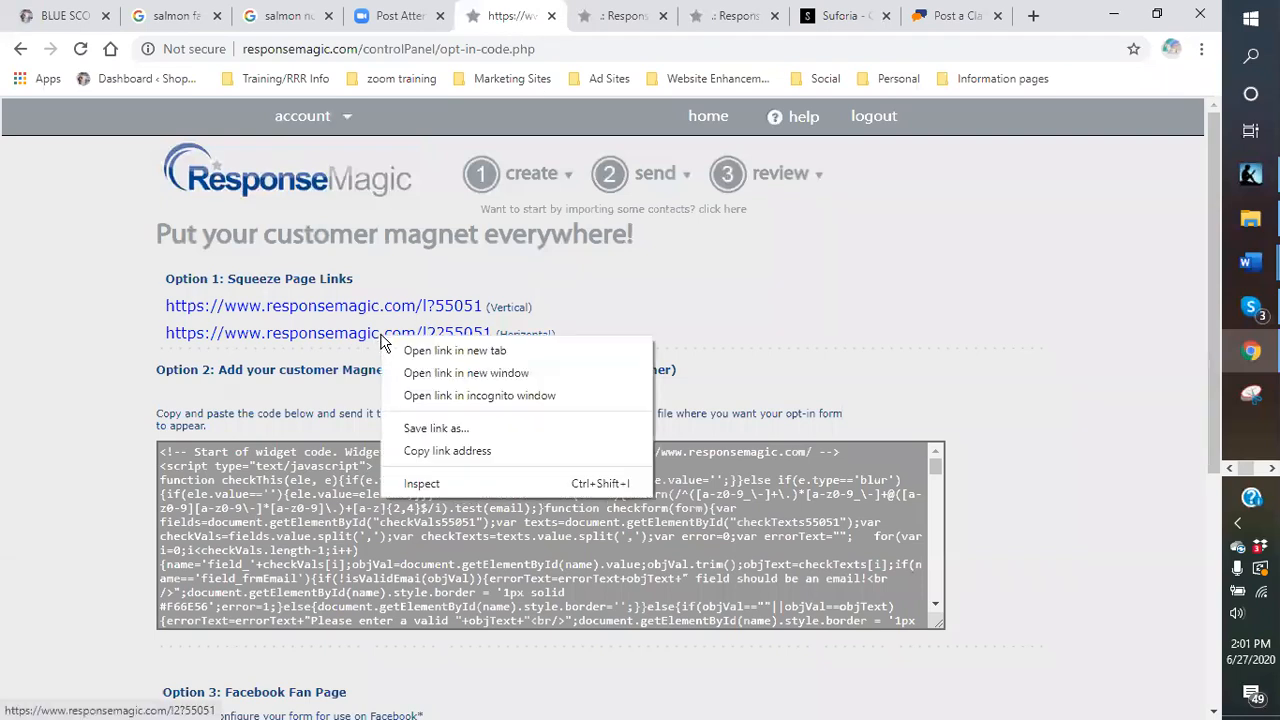
pyautogui.click(433, 451)
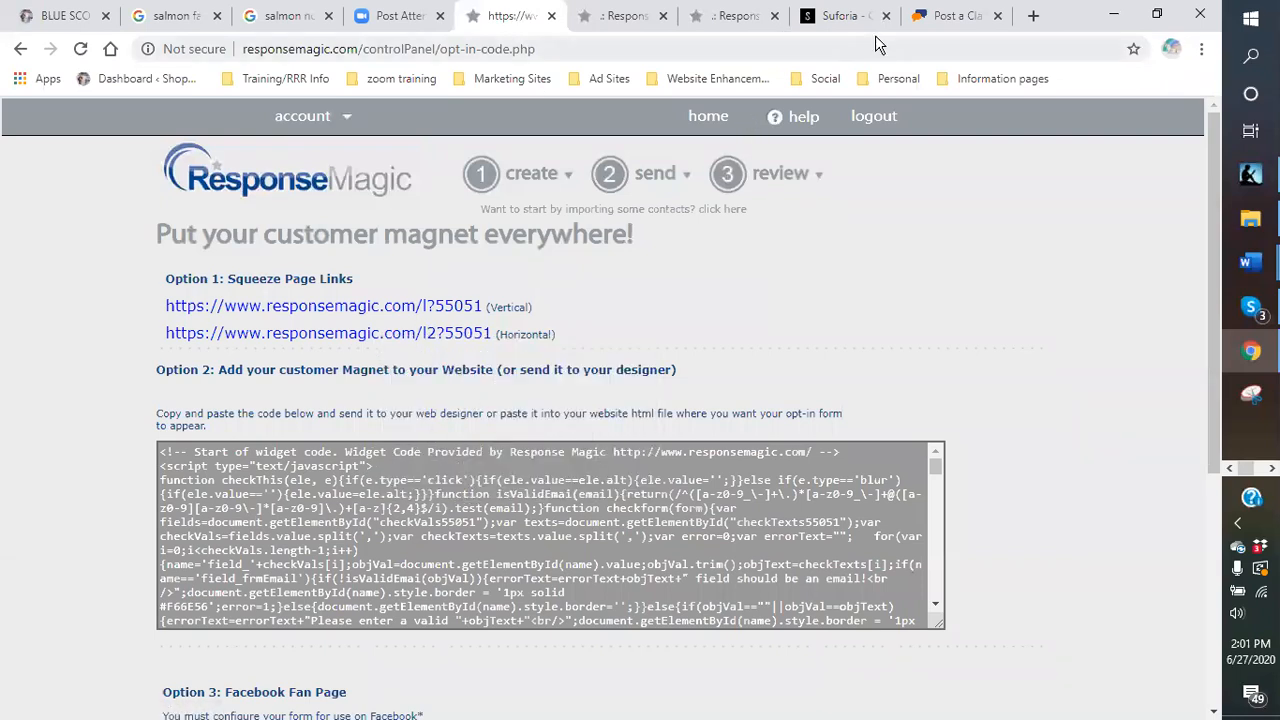
pyautogui.click(945, 16)
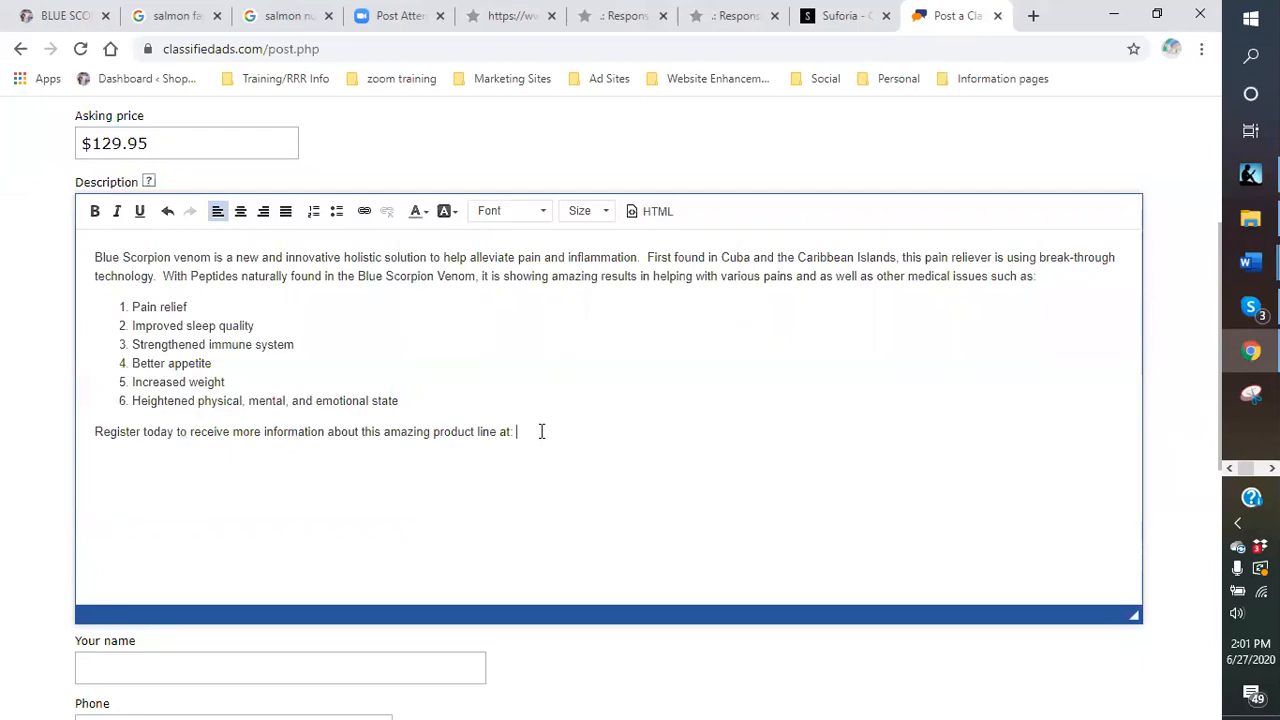
pyautogui.hotkey('ctrl', 'v')
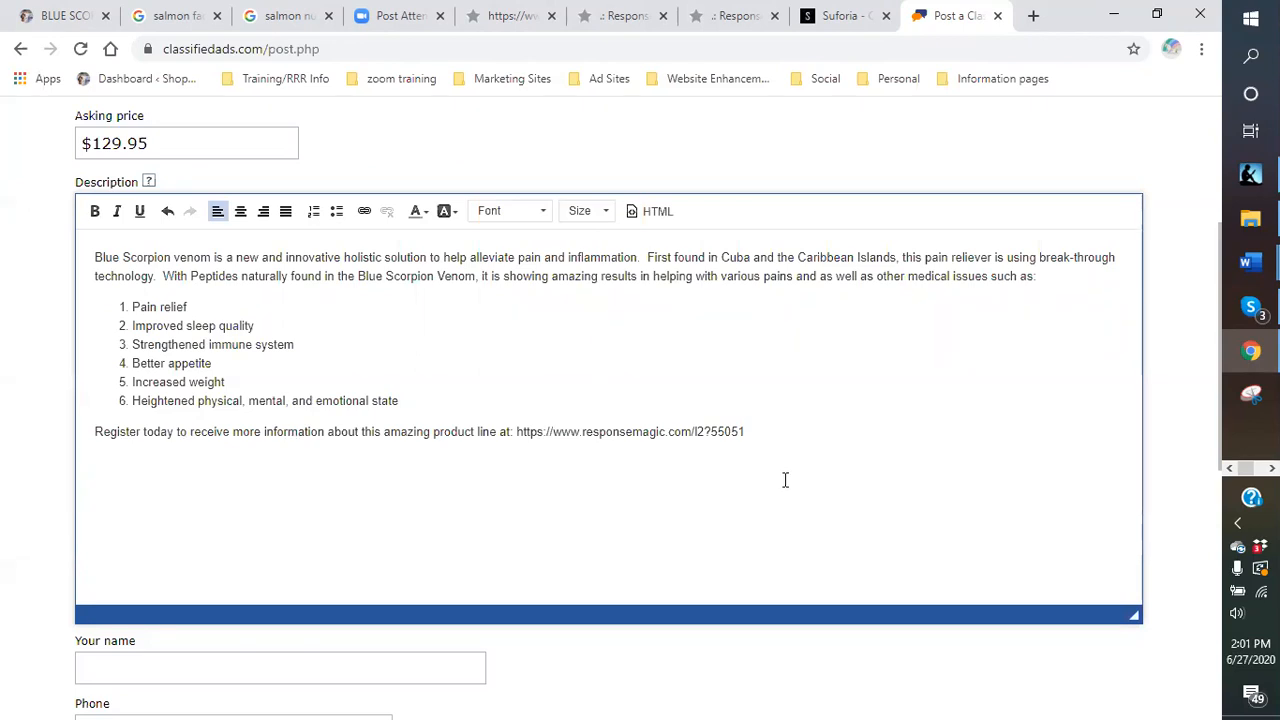
pyautogui.moveTo(749, 432); pyautogui.dragTo(521, 433)
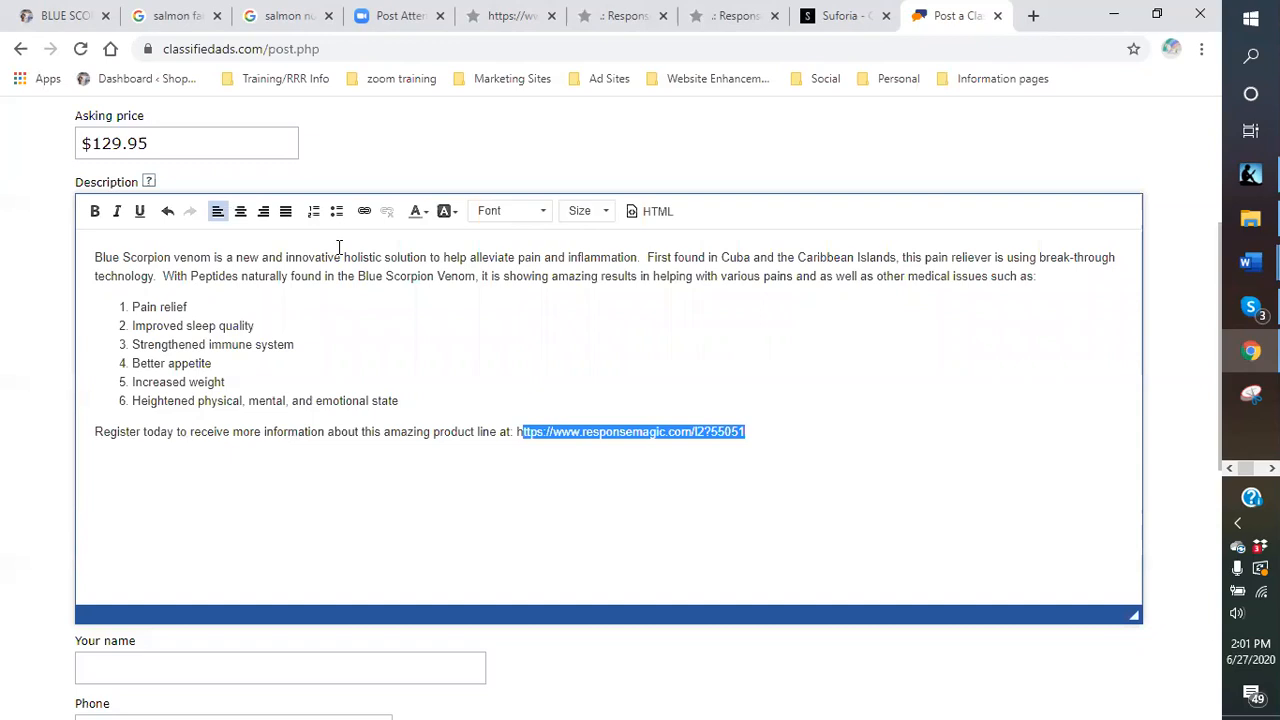
pyautogui.click(364, 211)
pyautogui.rightClick(562, 376)
pyautogui.click(609, 523)
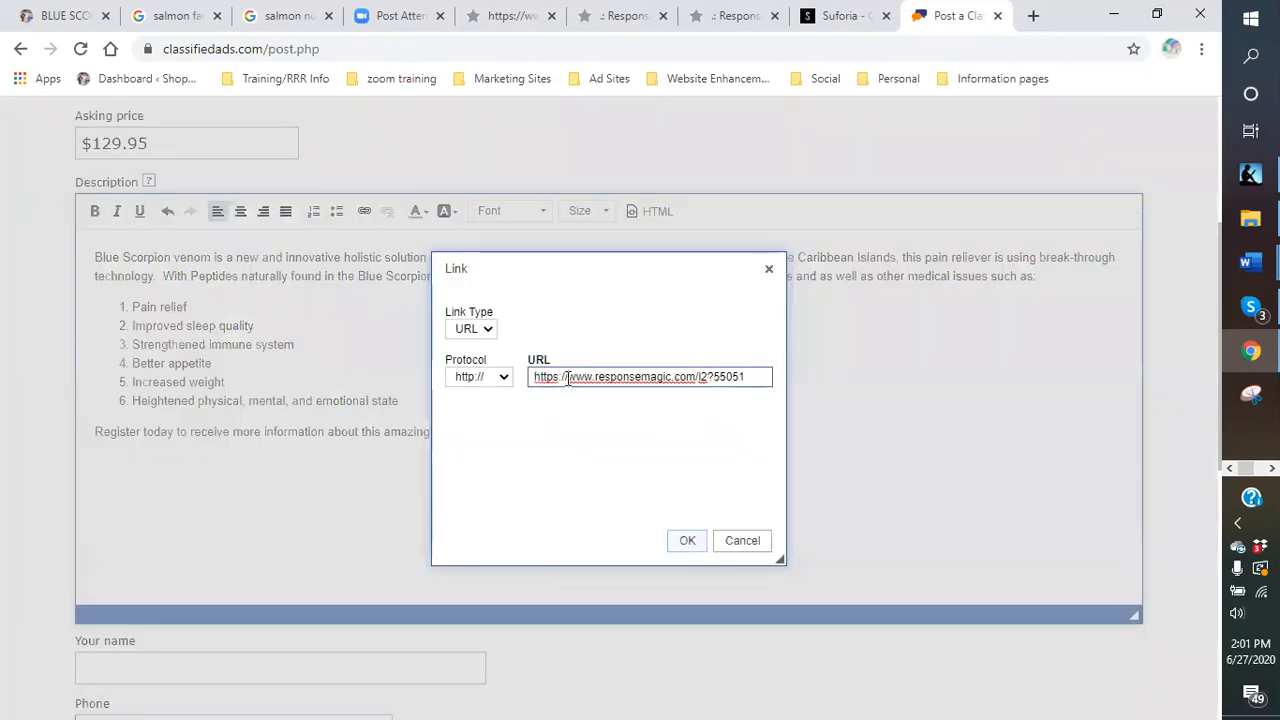
pyautogui.press('BackSpace')
pyautogui.press('BackSpace')
pyautogui.press('BackSpace')
pyautogui.press('BackSpace')
pyautogui.press('BackSpace')
pyautogui.press('BackSpace')
pyautogui.press('BackSpace')
pyautogui.press('BackSpace')
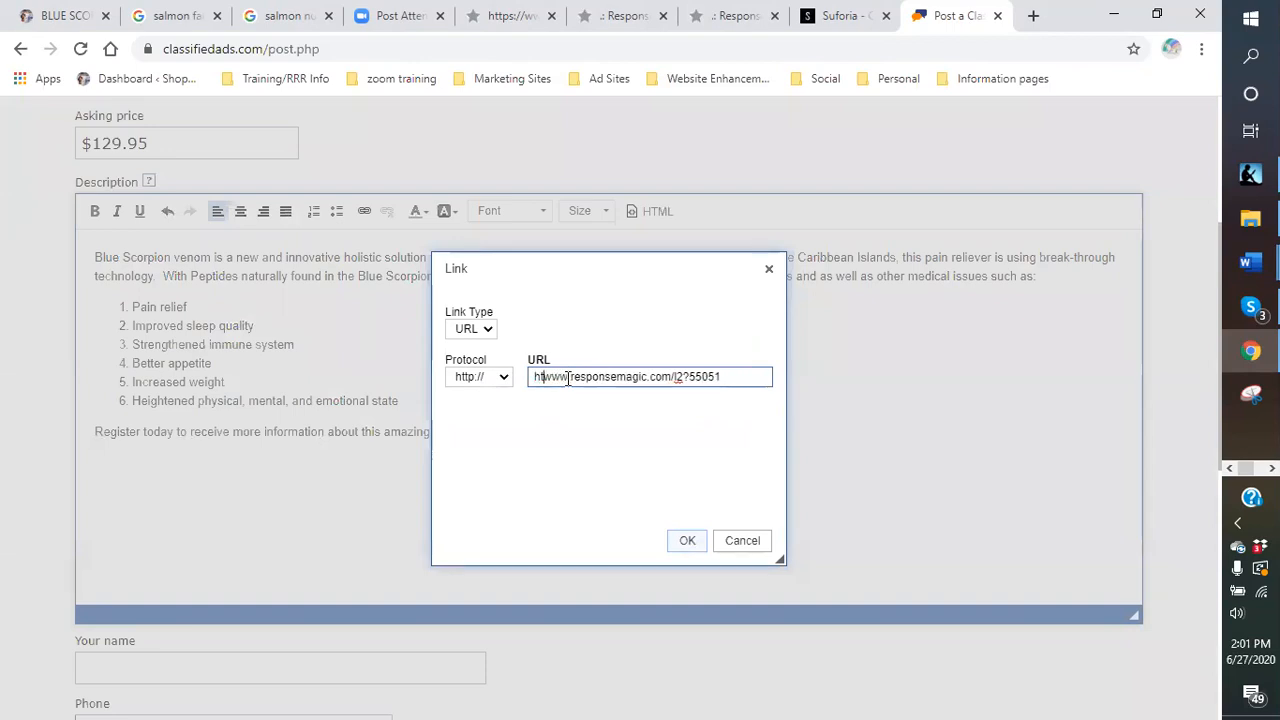
pyautogui.hotkey('ctrl', 'a')
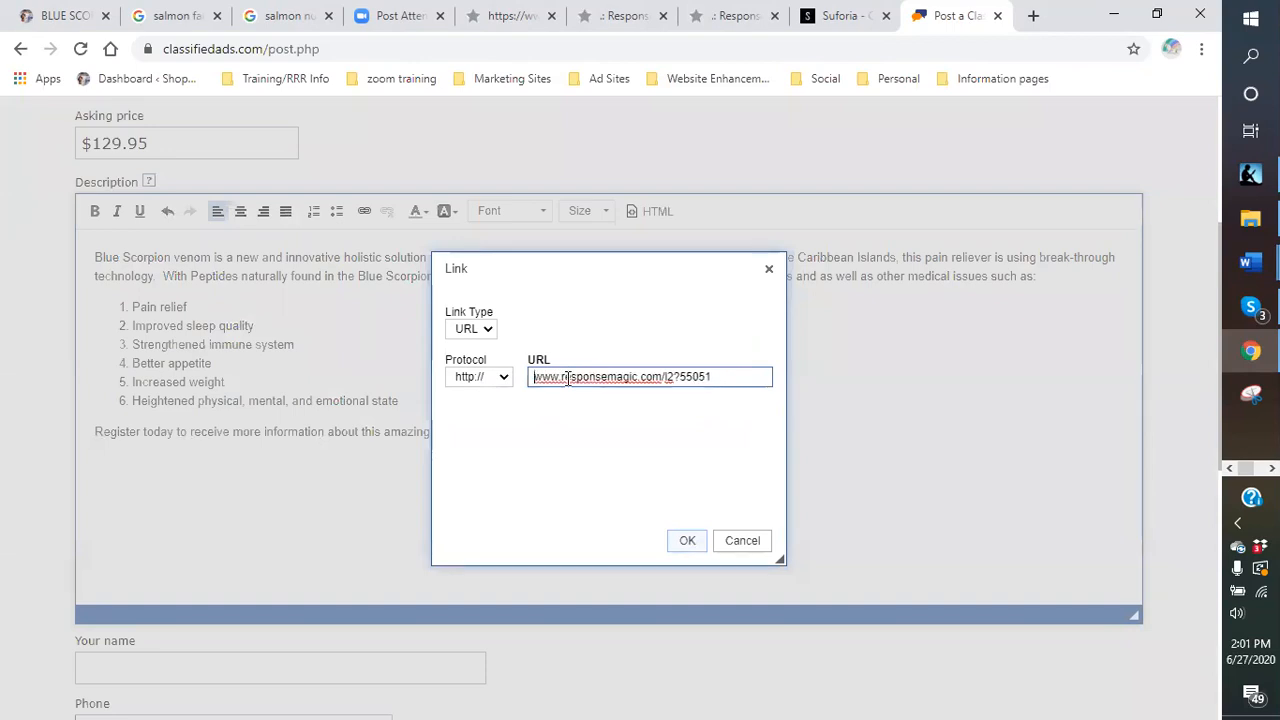
pyautogui.click(687, 548)
pyautogui.click(492, 524)
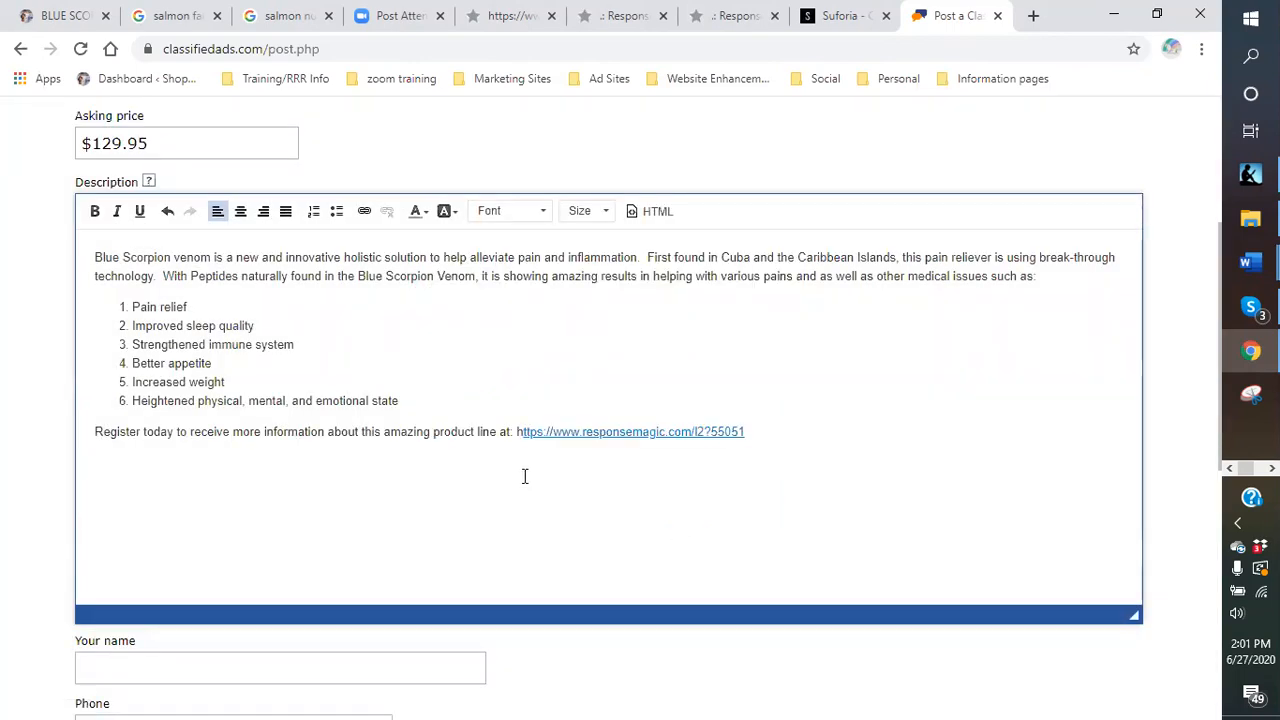
pyautogui.scroll(-1, 391, 500)
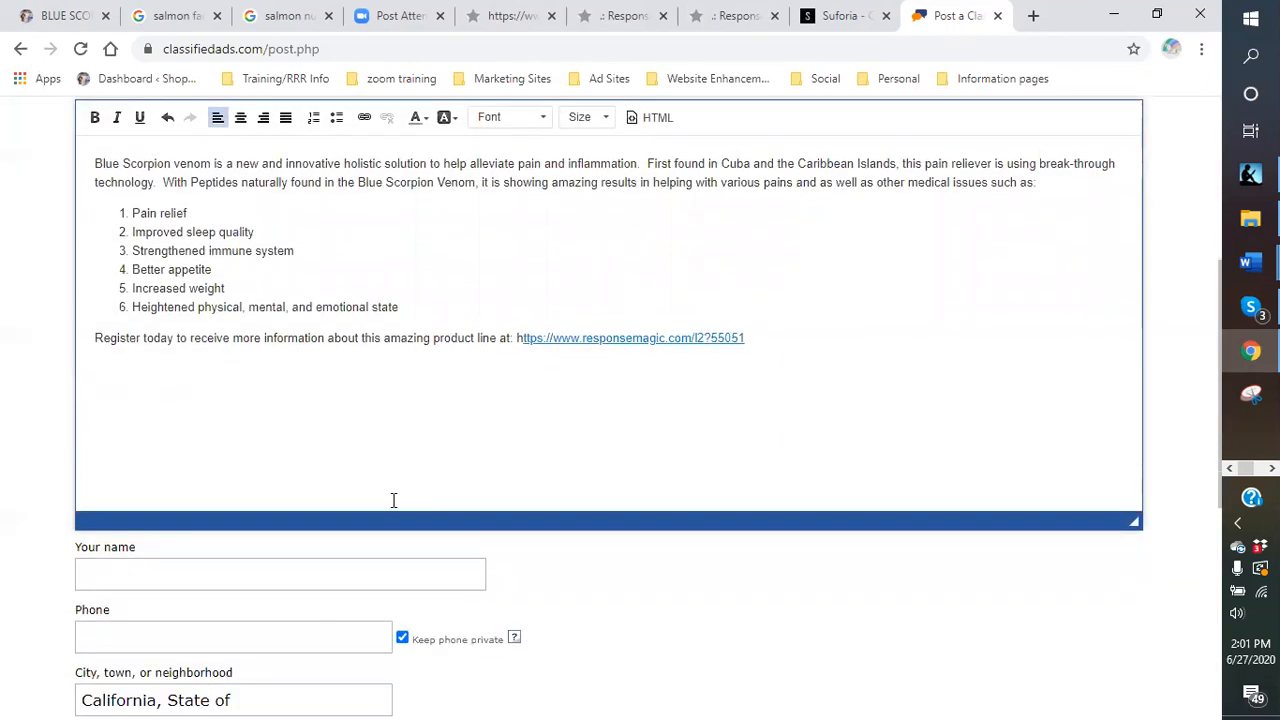
pyautogui.scroll(-2, 274, 434)
# Fill in the seller's name from saved details and enter the contact phone number.
pyautogui.click(214, 389)
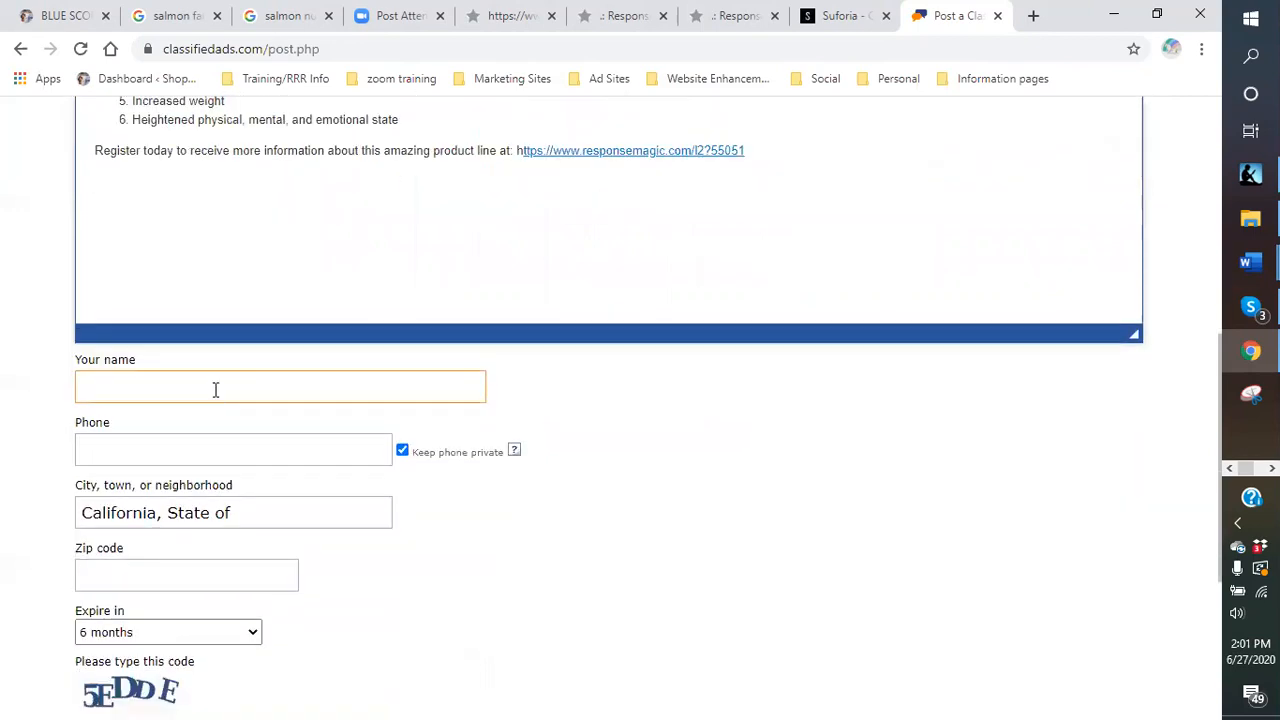
pyautogui.click(156, 439)
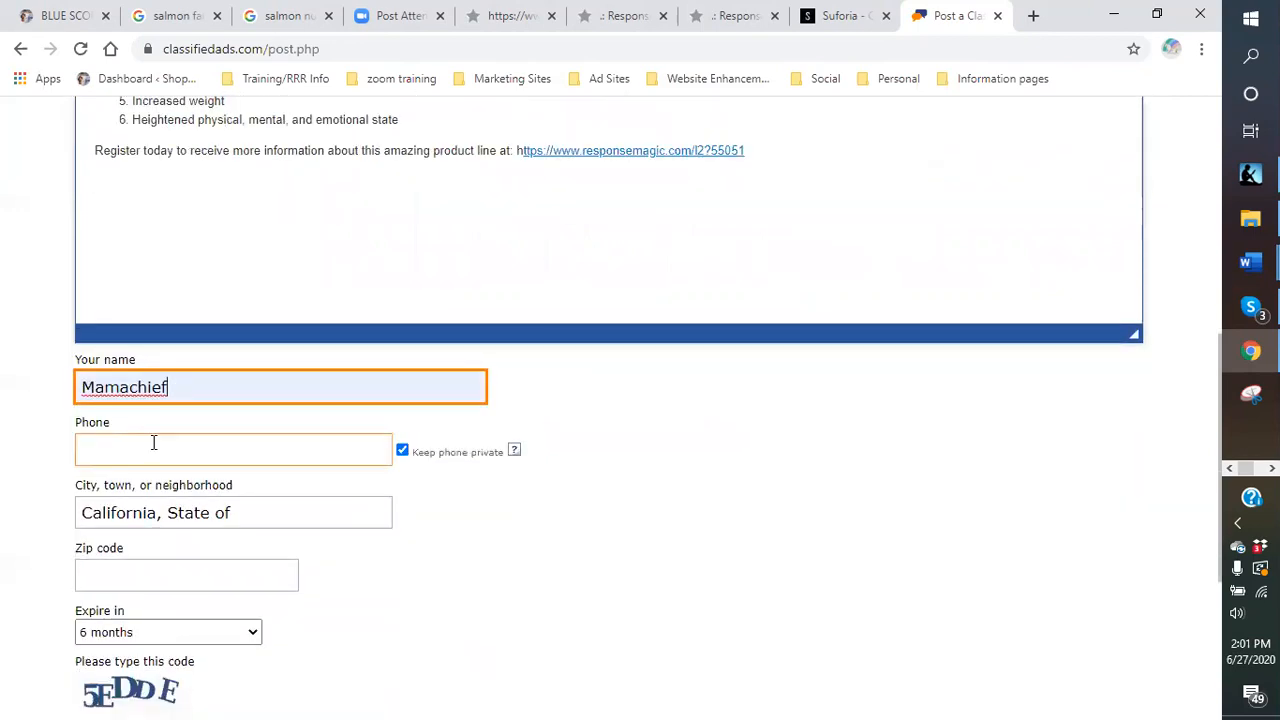
pyautogui.click(152, 448)
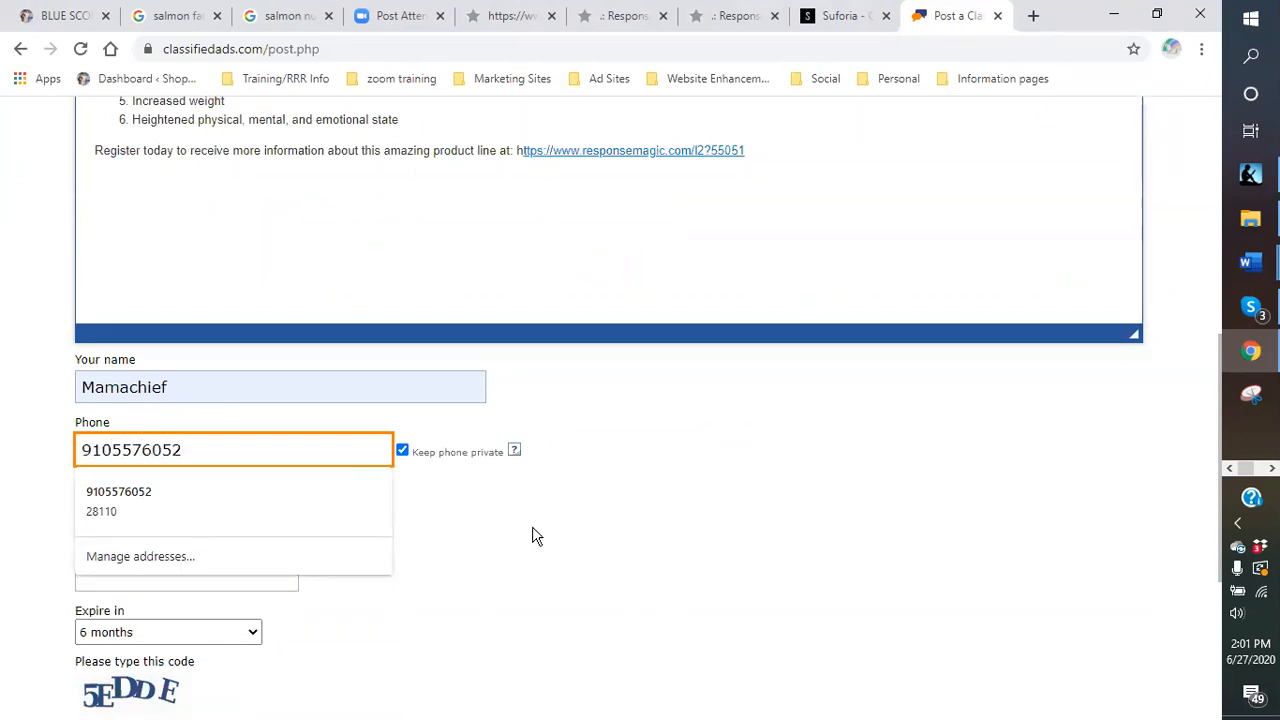
pyautogui.click(410, 478)
# Fill the city and zip code fields and enter the verification code shown.
pyautogui.click(231, 514)
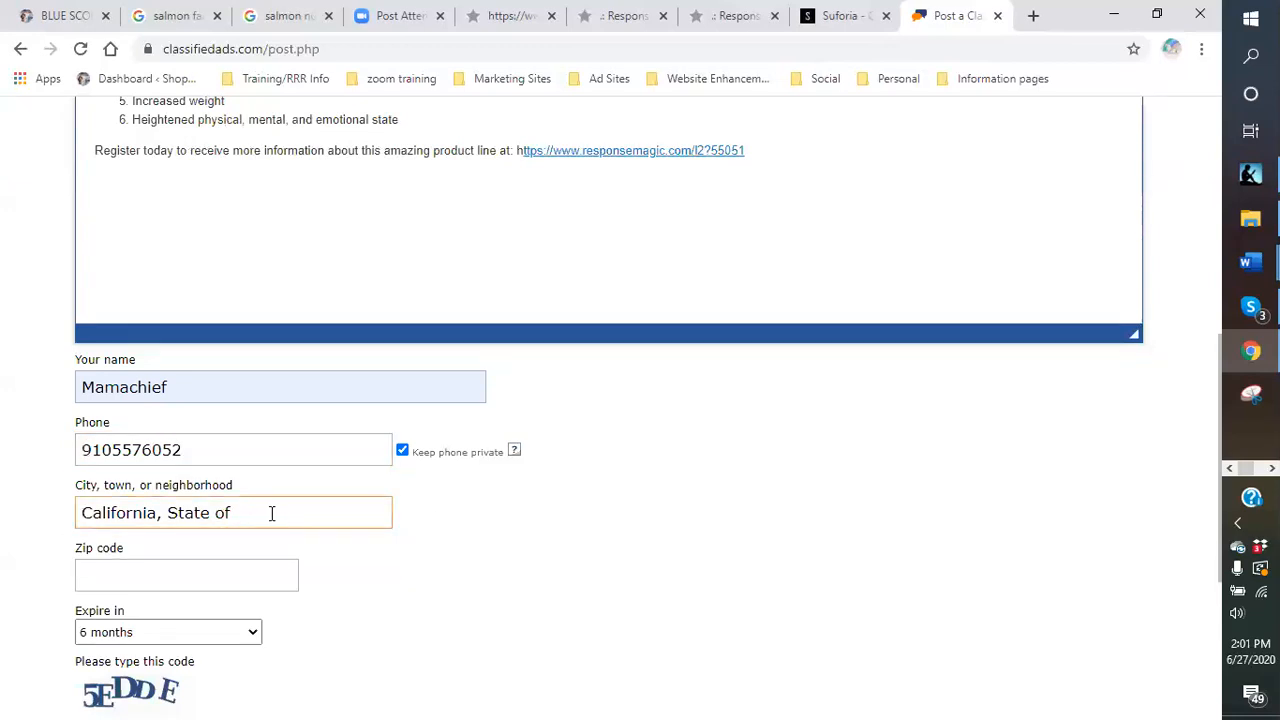
pyautogui.scroll(-2, 272, 514)
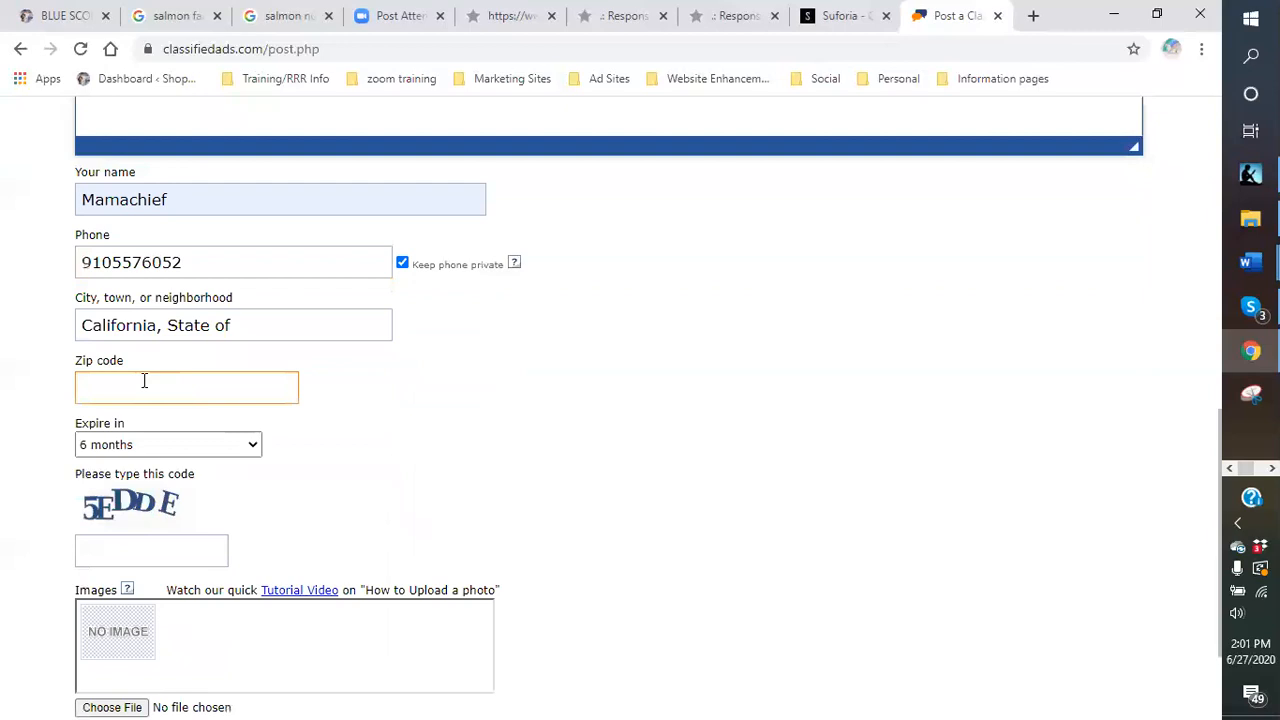
pyautogui.click(144, 379)
pyautogui.click(366, 461)
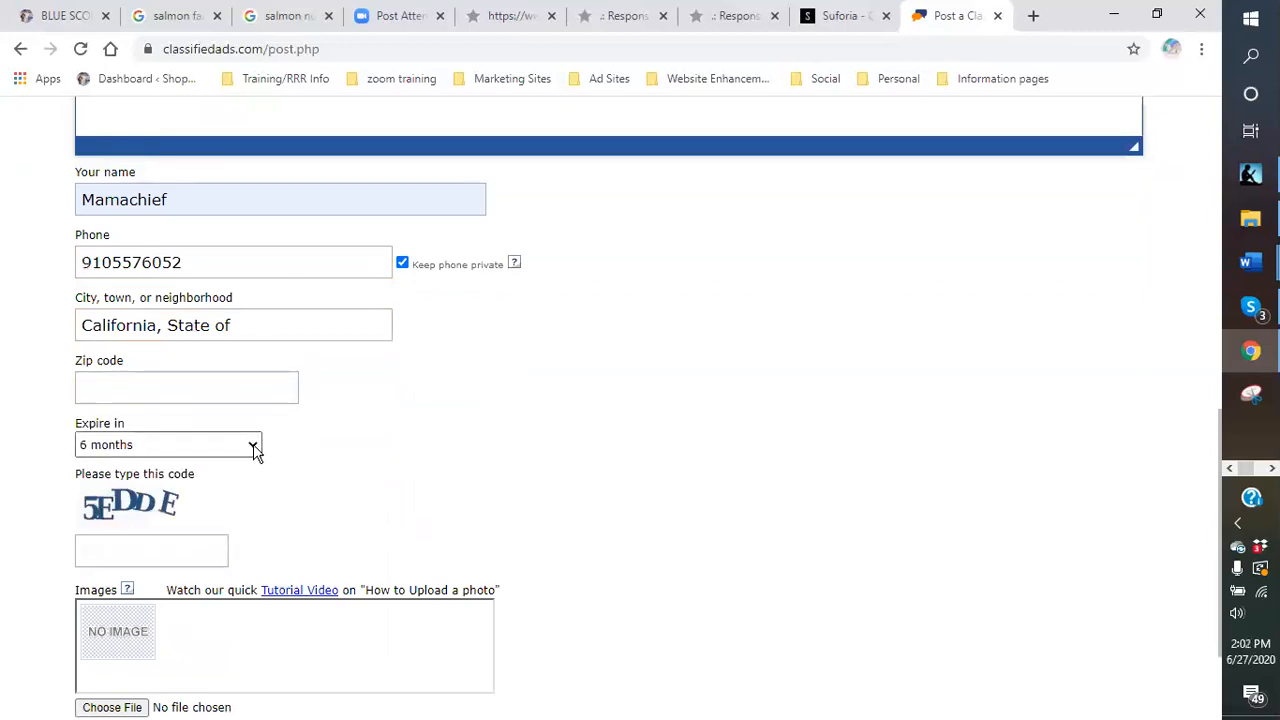
pyautogui.click(172, 538)
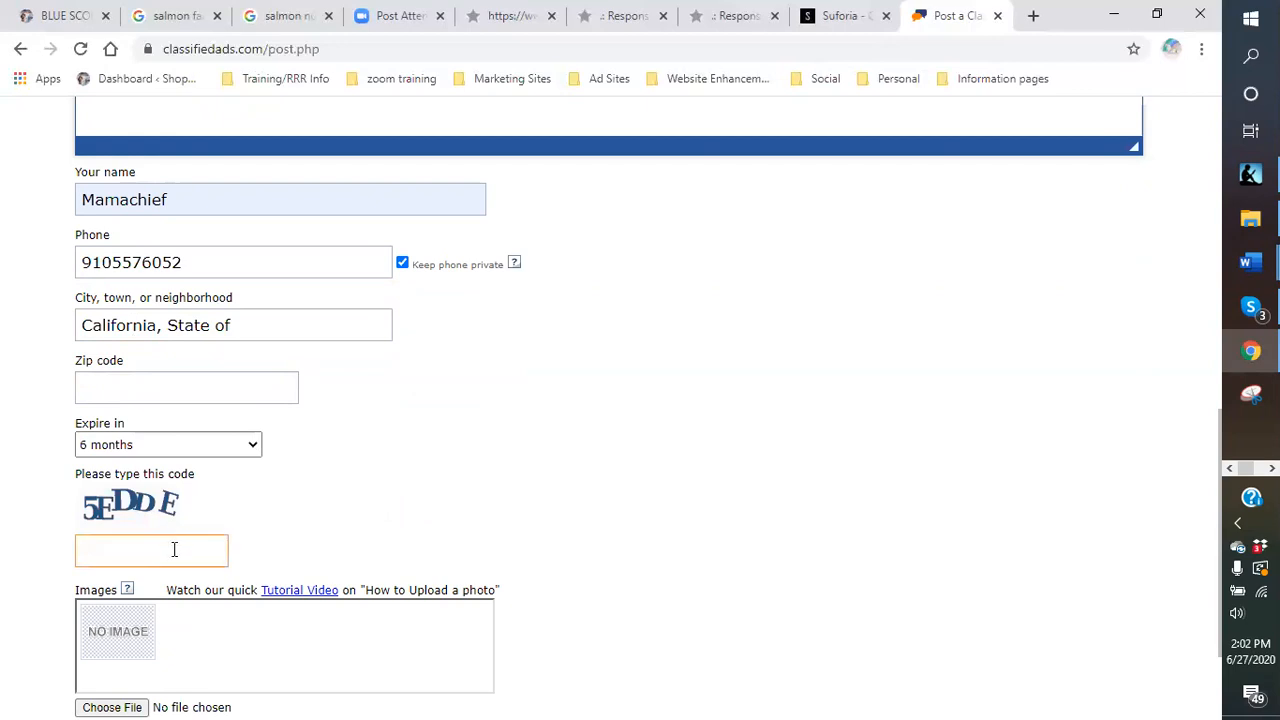
pyautogui.write('5edde')
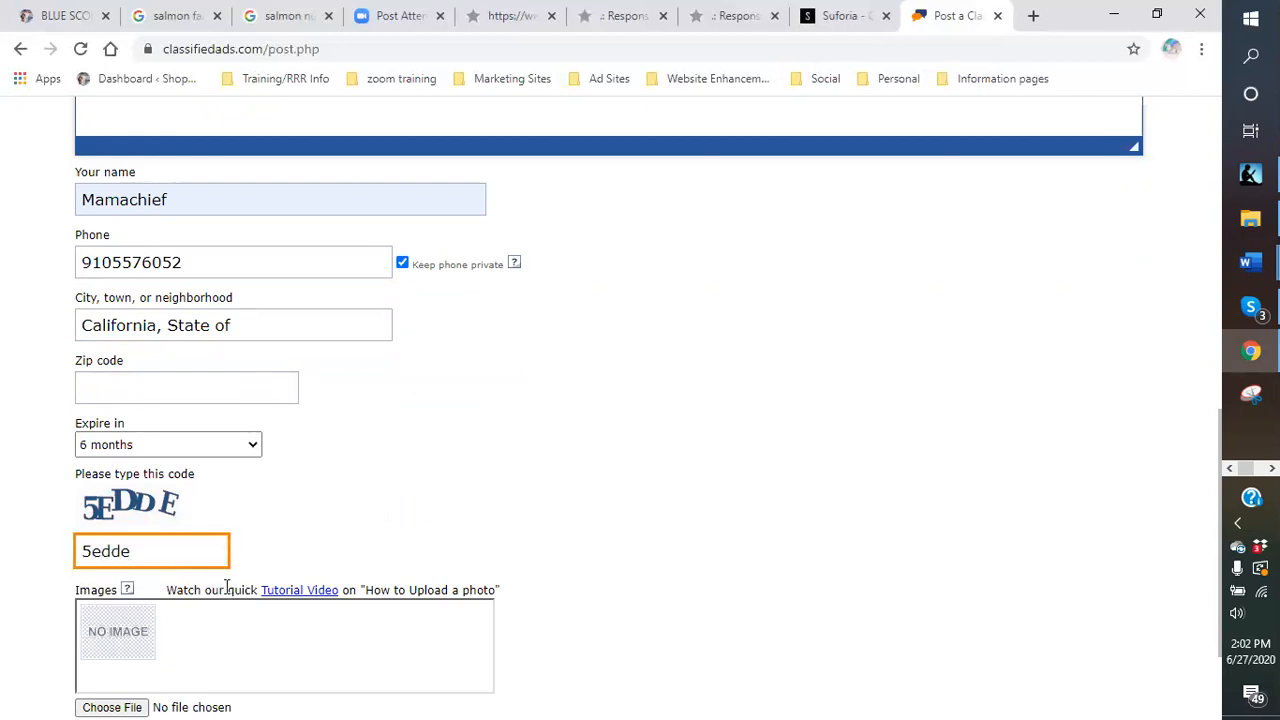
pyautogui.scroll(-1, 190, 649)
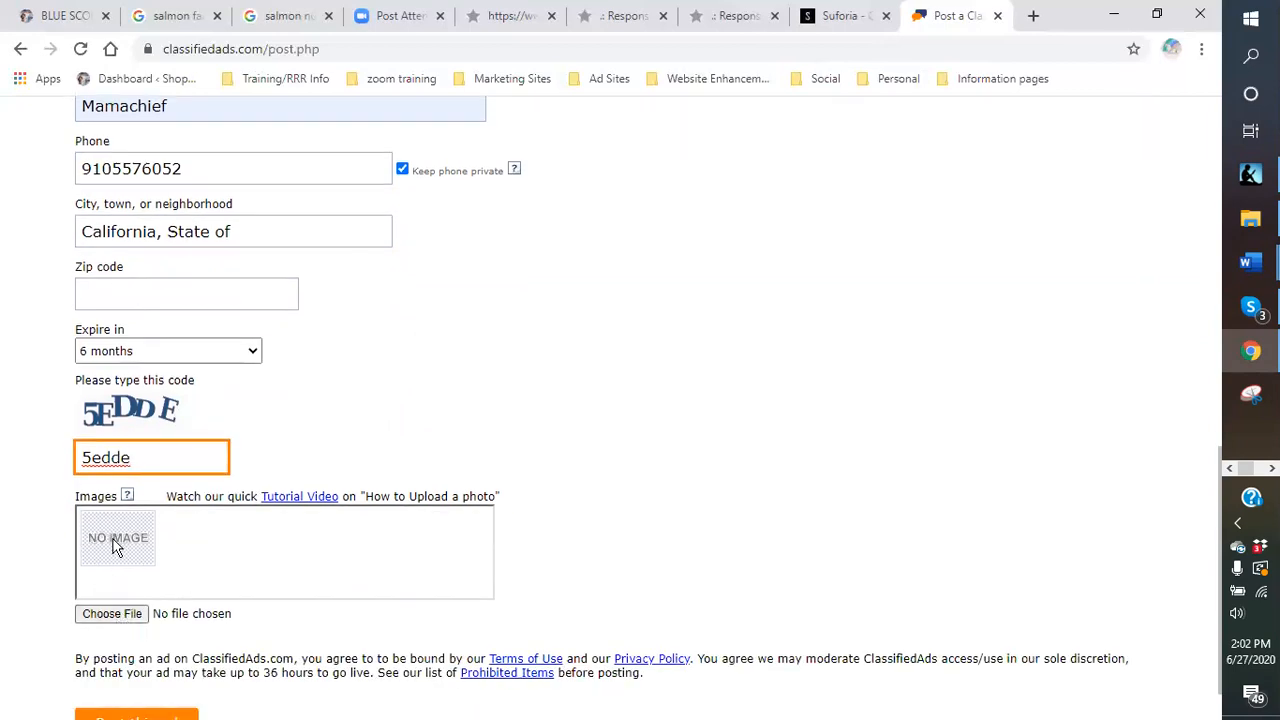
# Upload the VENOM KILLS and Blue Scorpion Sting Deadly - resize2 images to the ad.
pyautogui.click(113, 621)
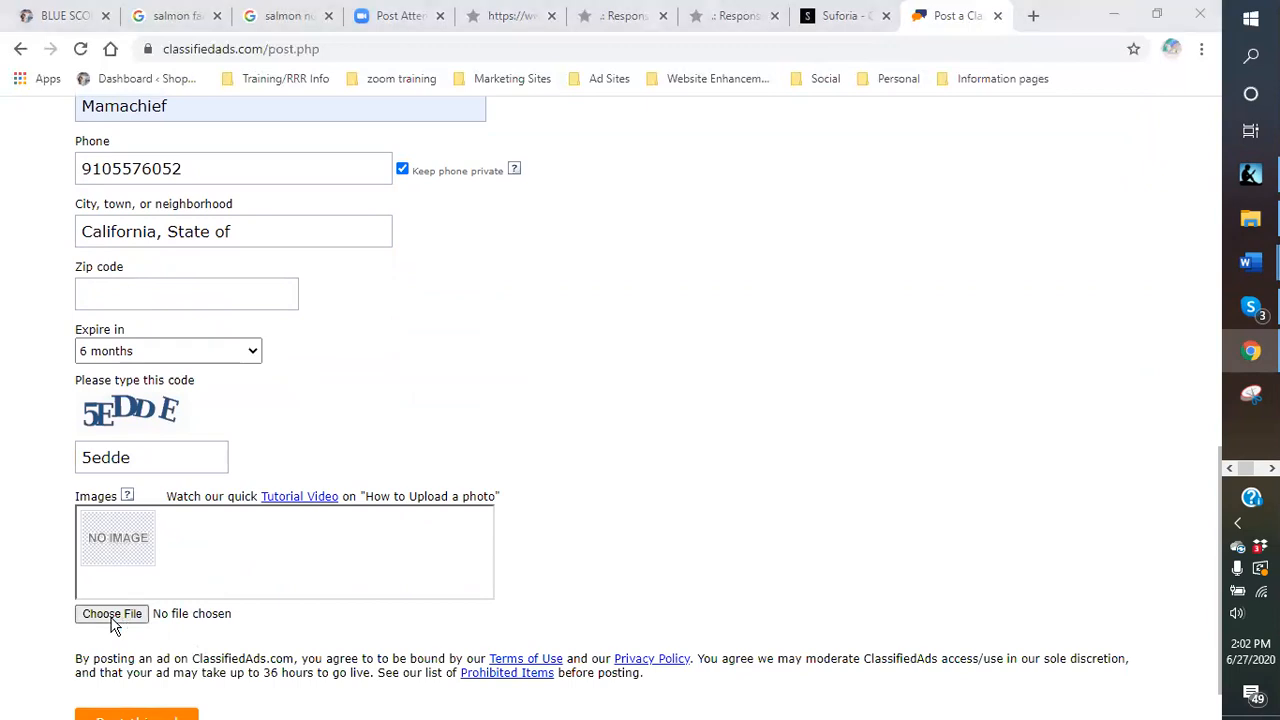
pyautogui.doubleClick(518, 143)
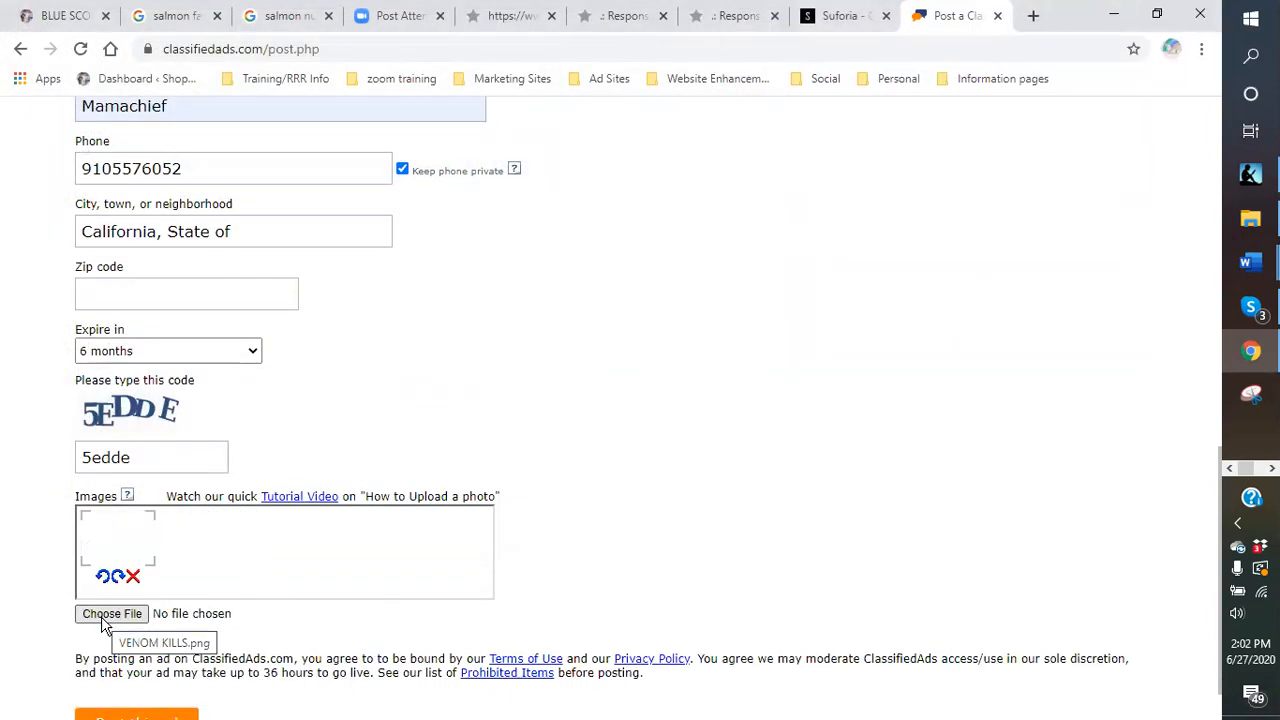
pyautogui.click(105, 617)
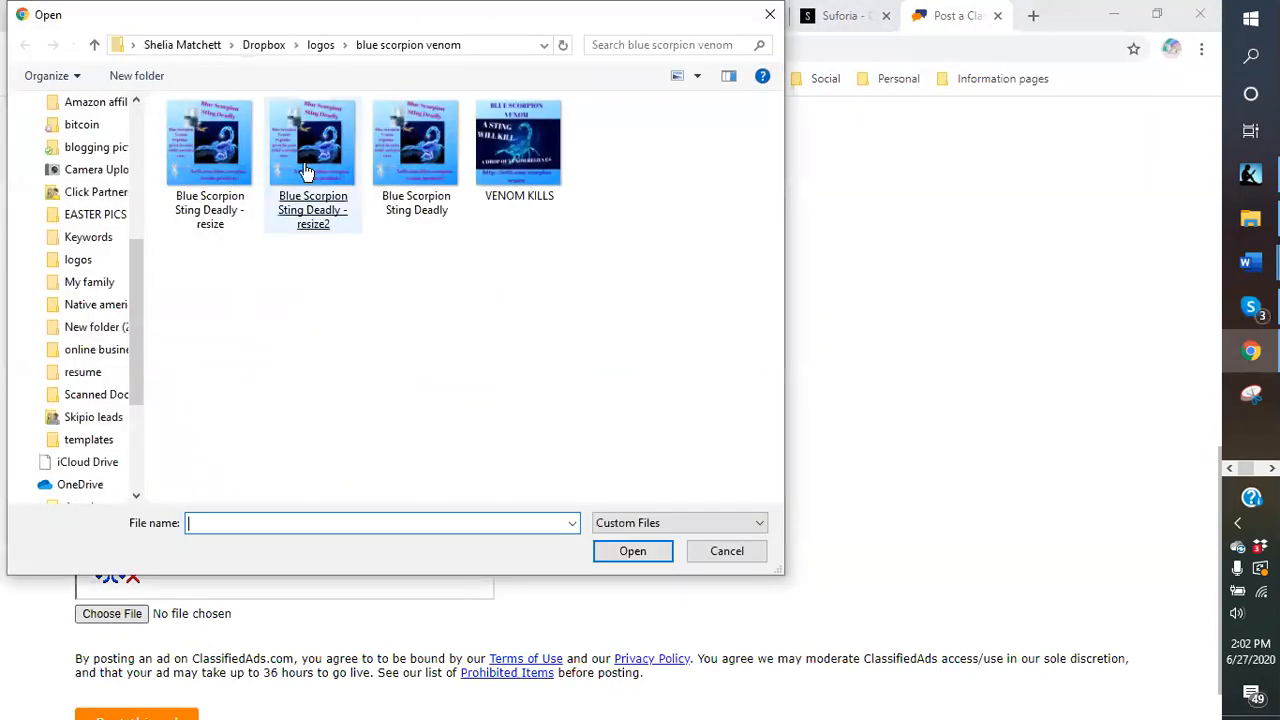
pyautogui.doubleClick(312, 148)
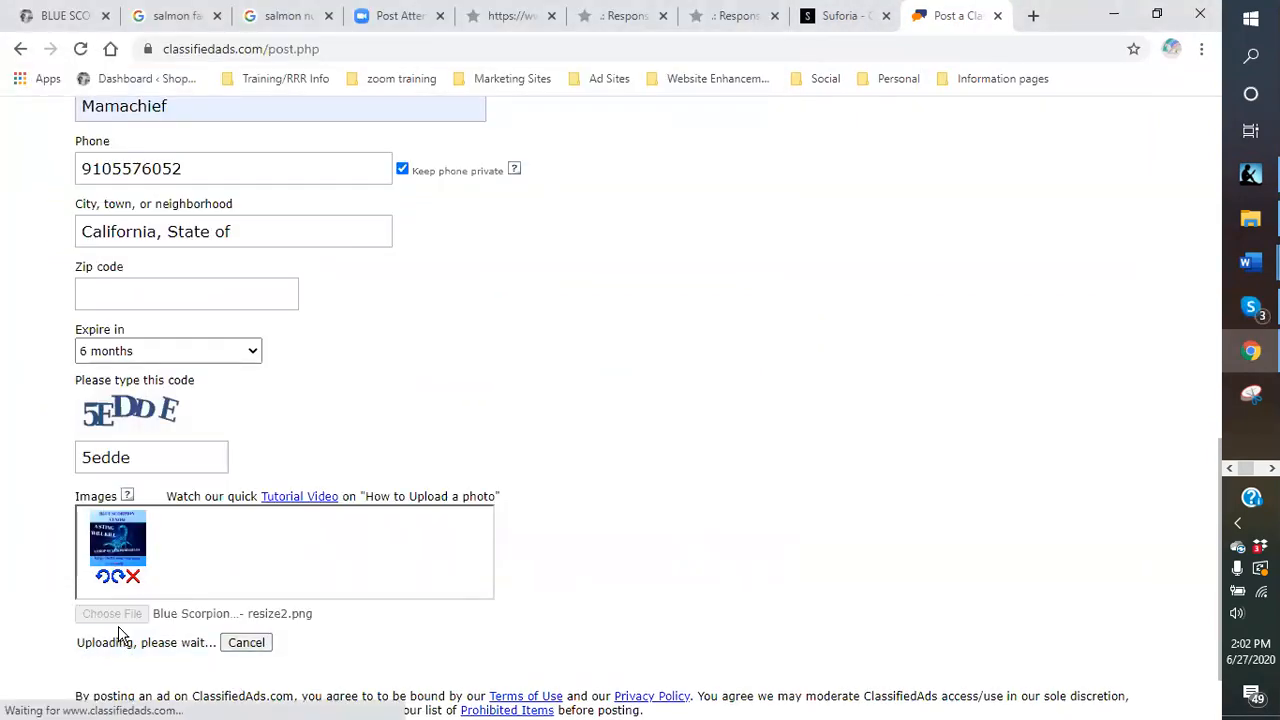
# Upload the SOUTHERN COMFORT MEALTIME image from the logos > FOOD folder.
pyautogui.click(118, 621)
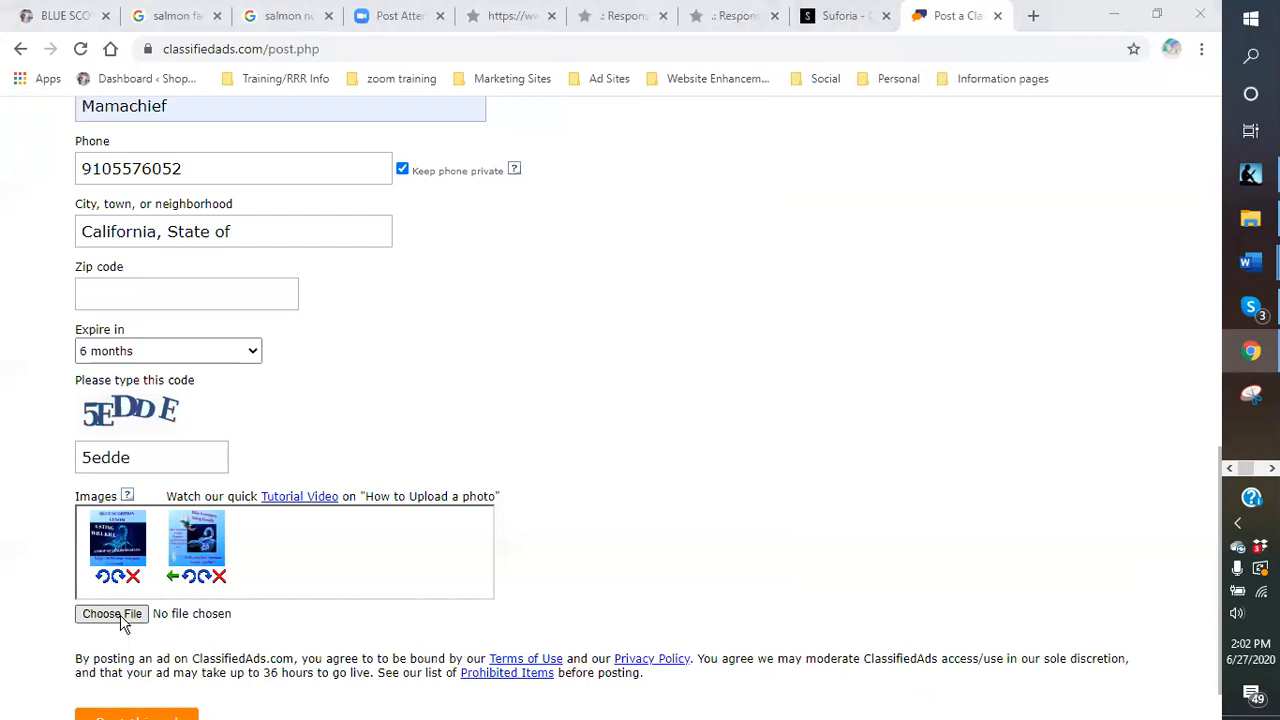
pyautogui.click(321, 45)
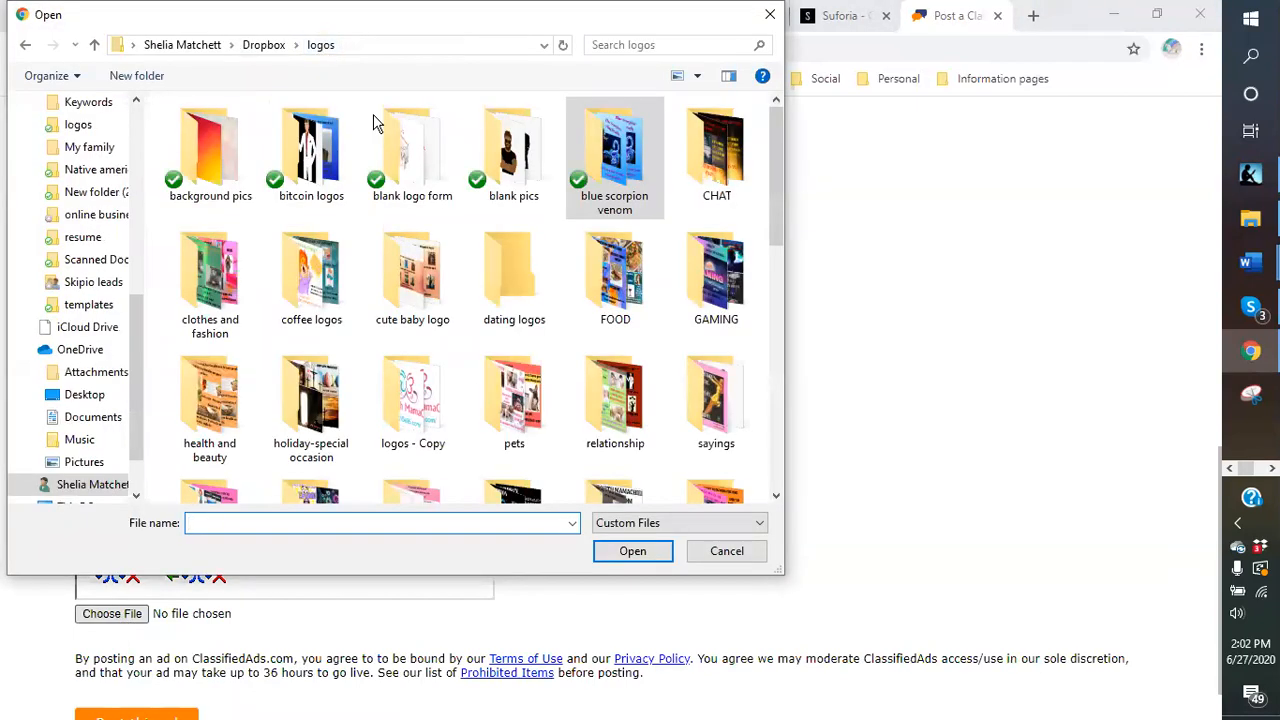
pyautogui.doubleClick(619, 290)
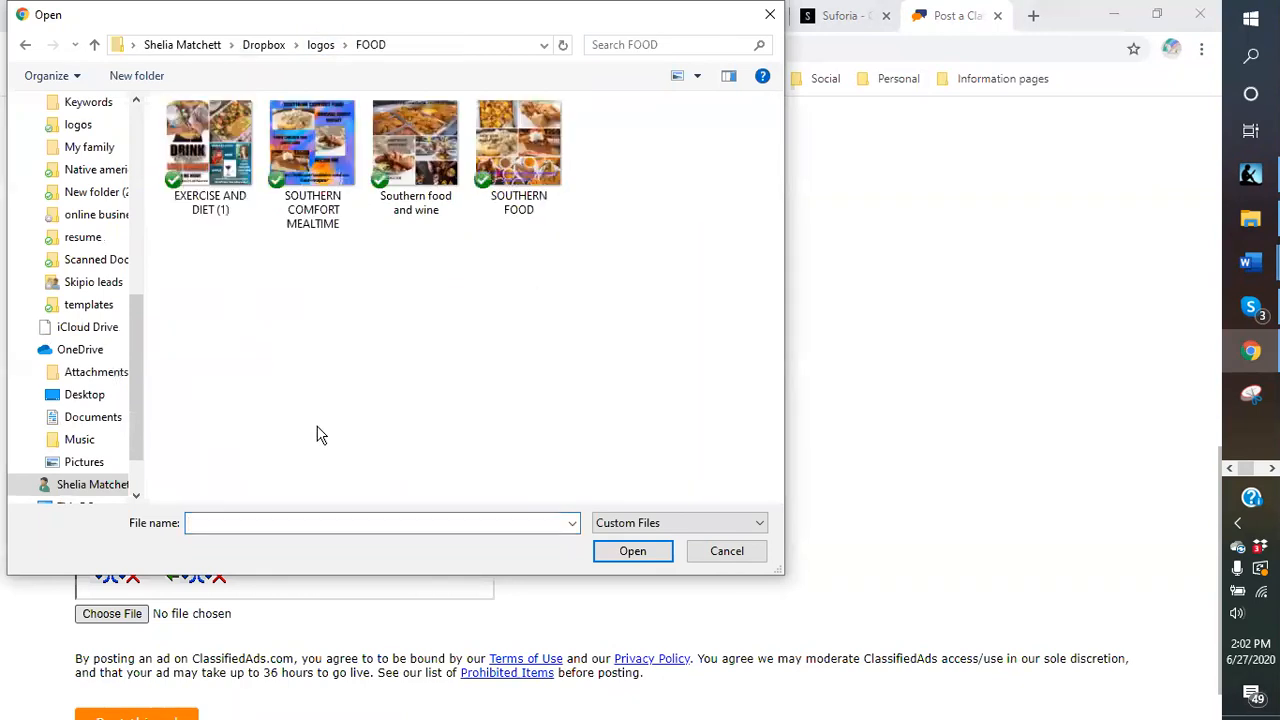
pyautogui.click(418, 148)
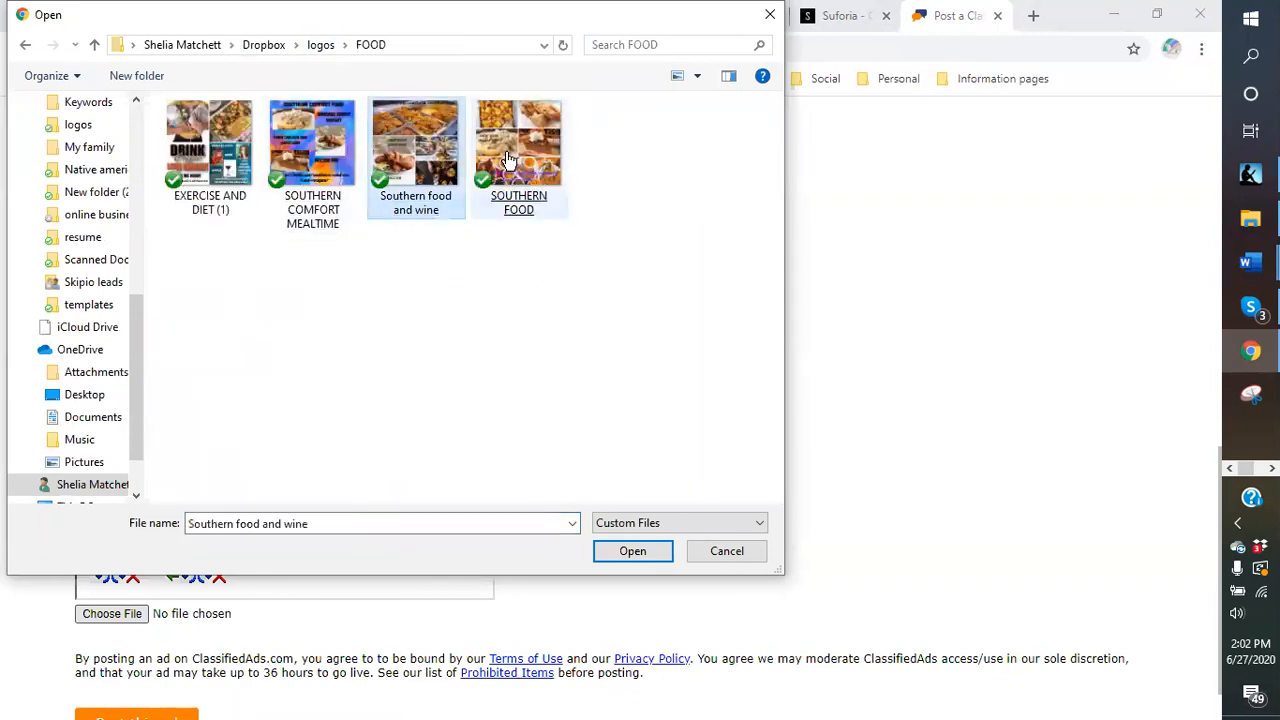
pyautogui.doubleClick(330, 143)
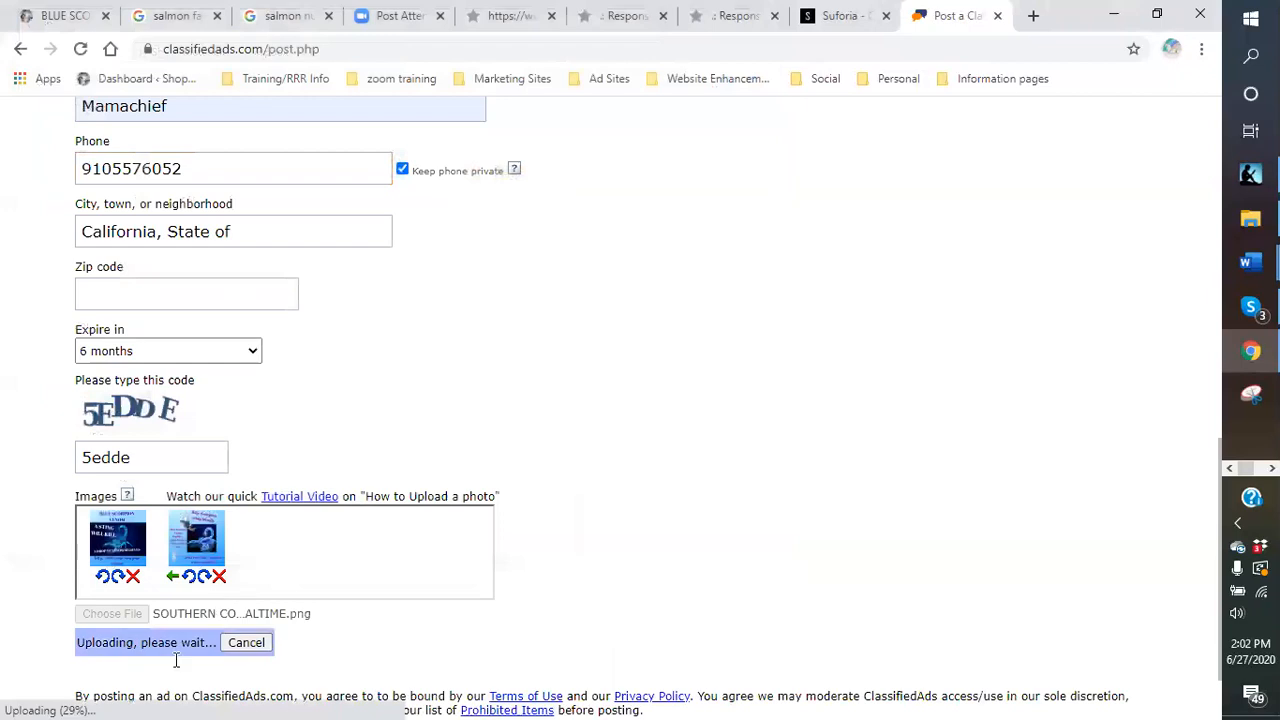
pyautogui.click(113, 616)
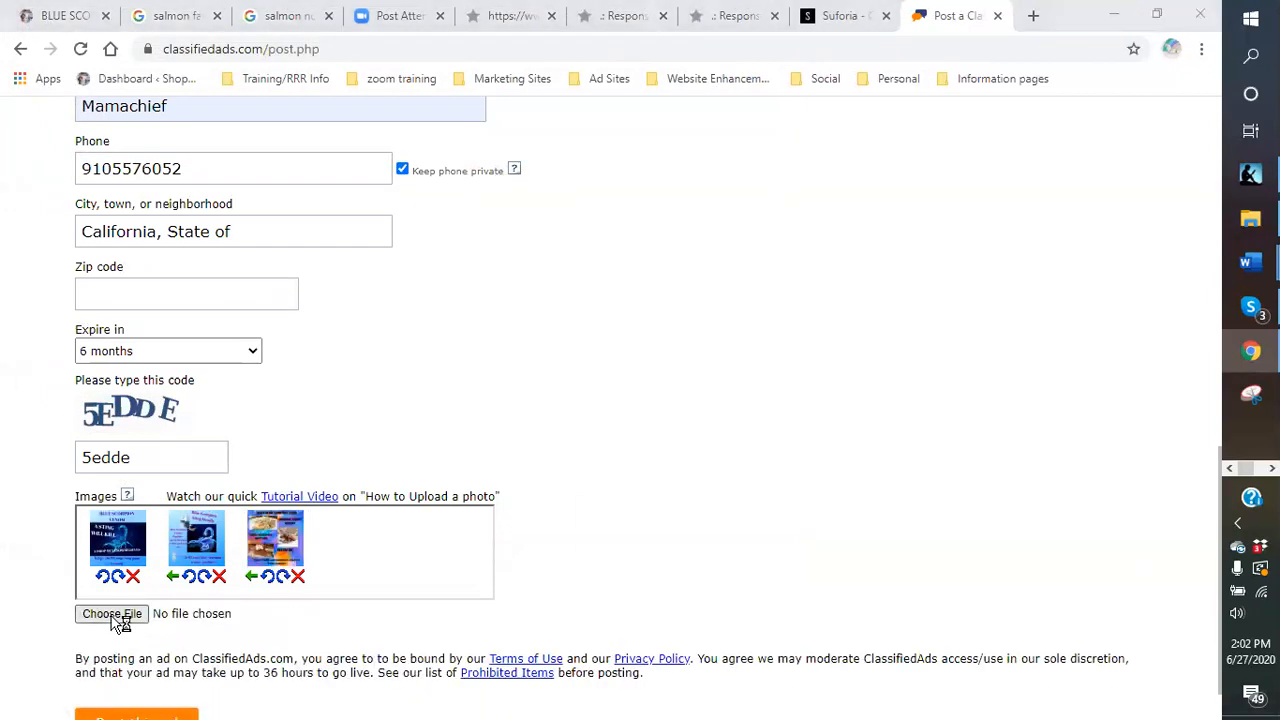
# Add the alcohol germ-killing image from logos > wine logos to the ad.
pyautogui.click(321, 44)
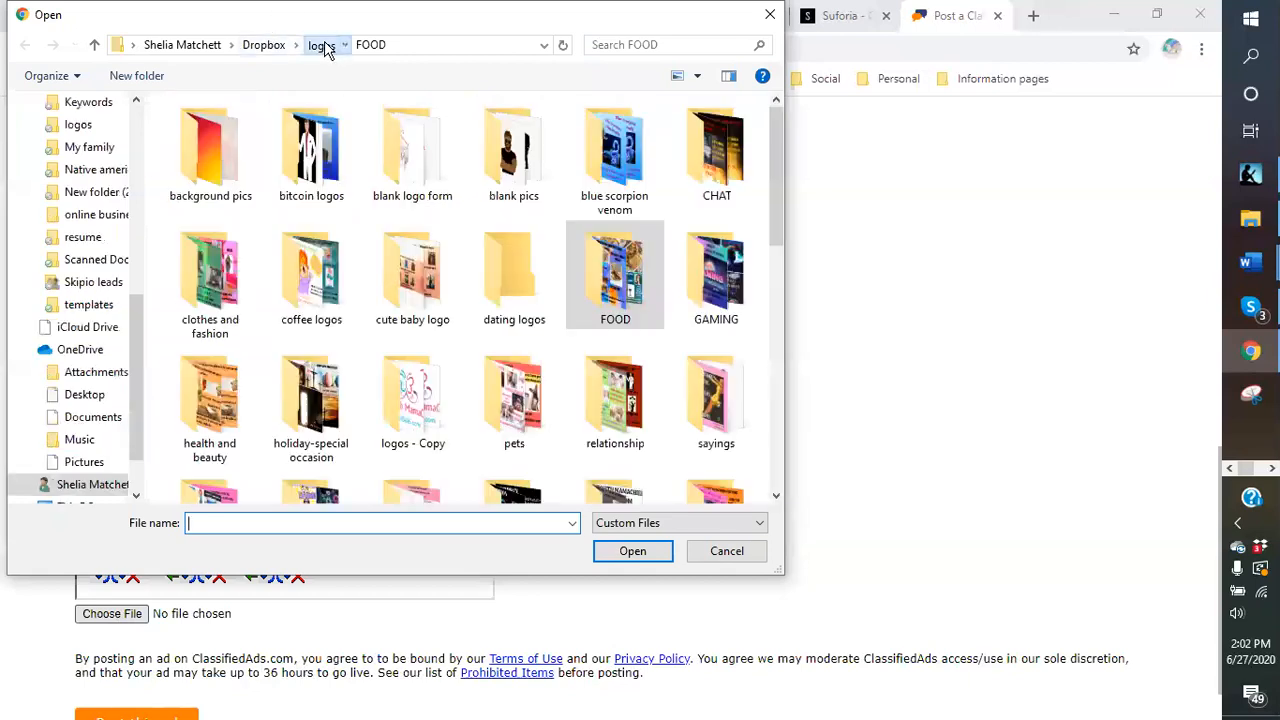
pyautogui.scroll(-5, 545, 390)
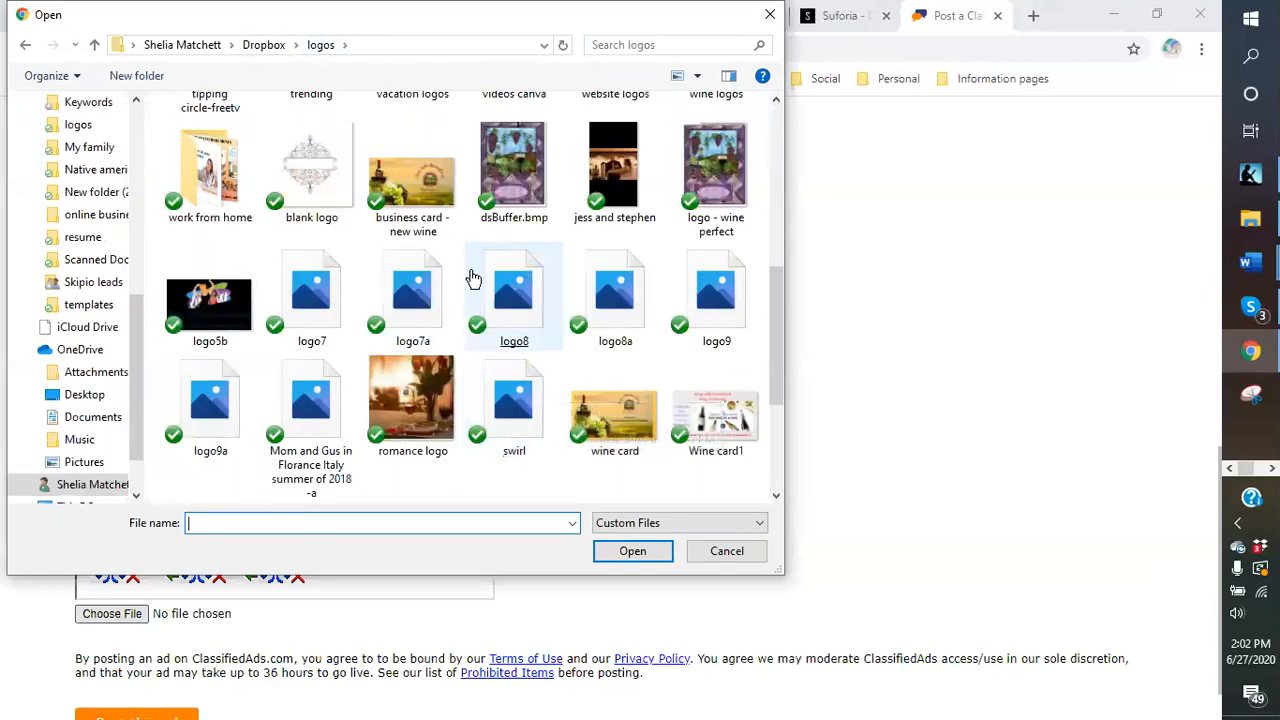
pyautogui.scroll(3, 471, 279)
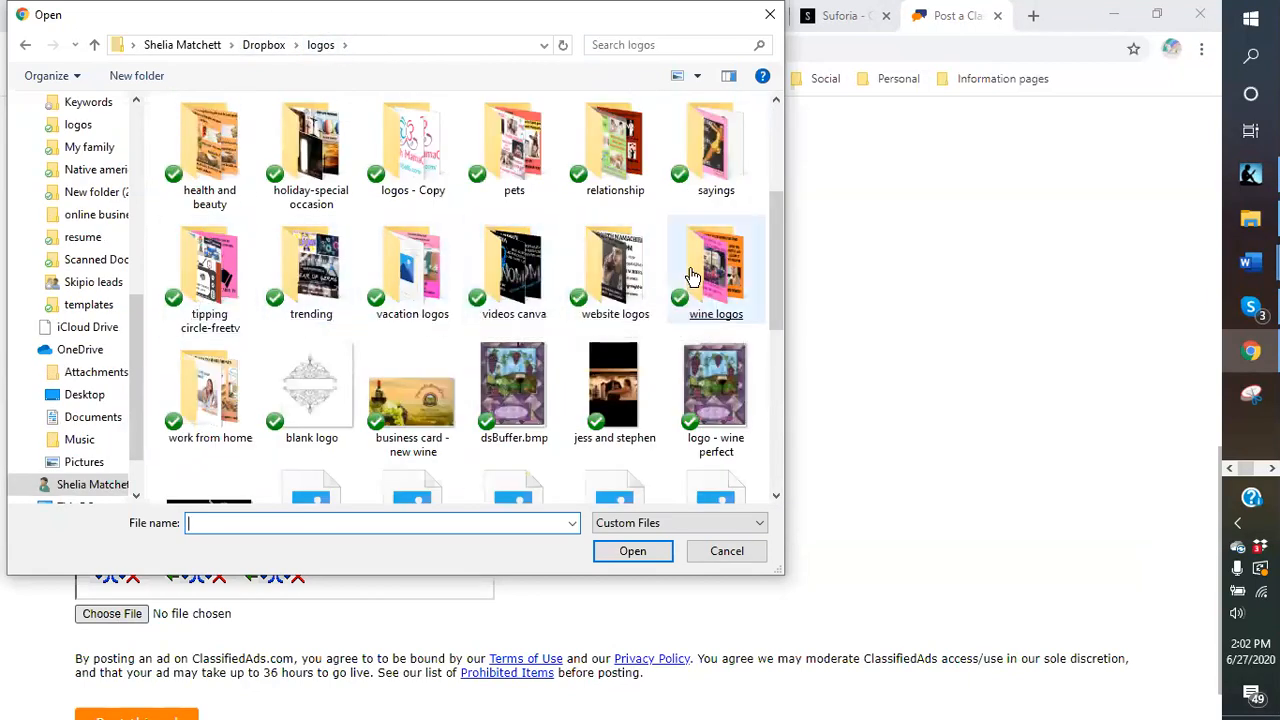
pyautogui.doubleClick(720, 287)
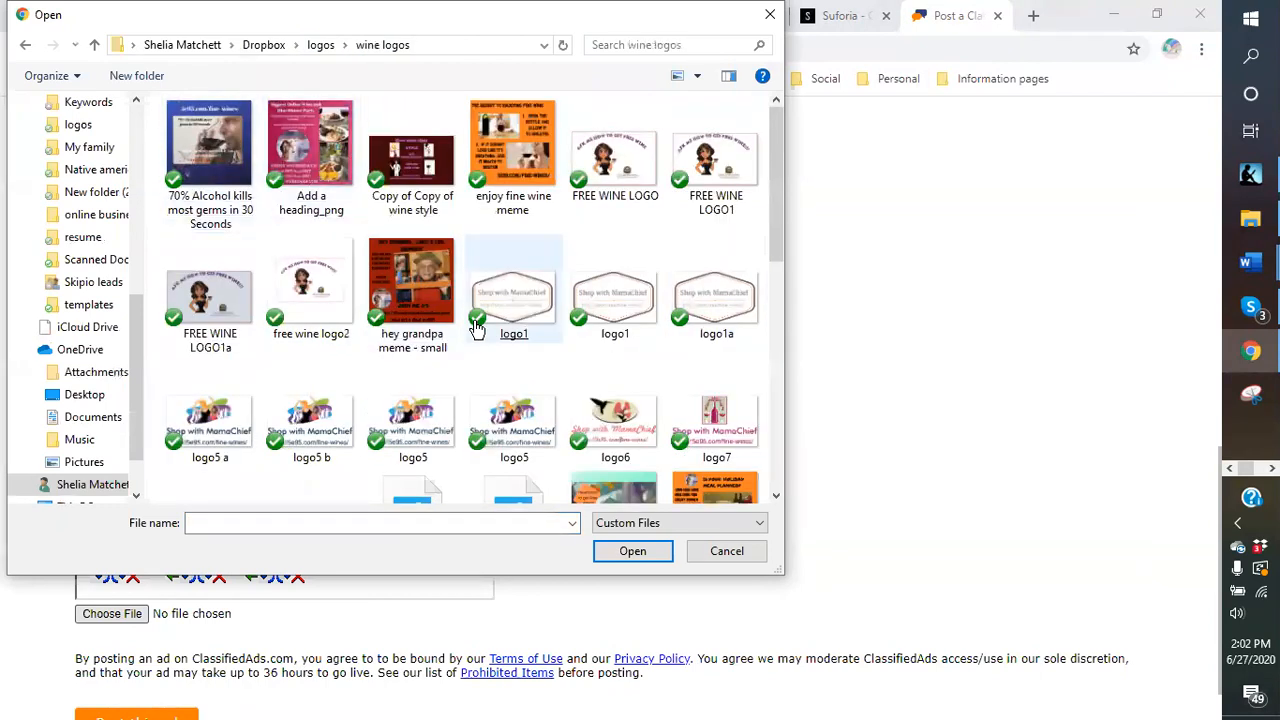
pyautogui.doubleClick(224, 147)
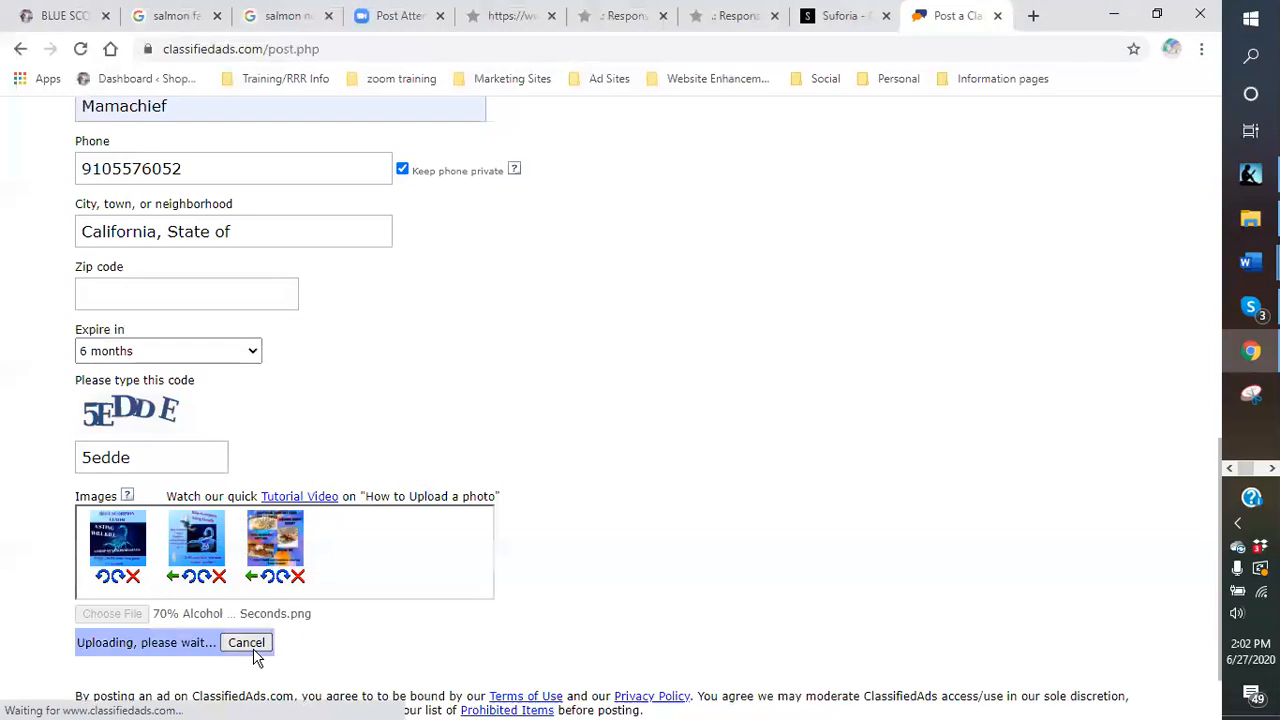
# Add the business card image from logos > website logos as the fifth picture and post the ad.
pyautogui.click(129, 617)
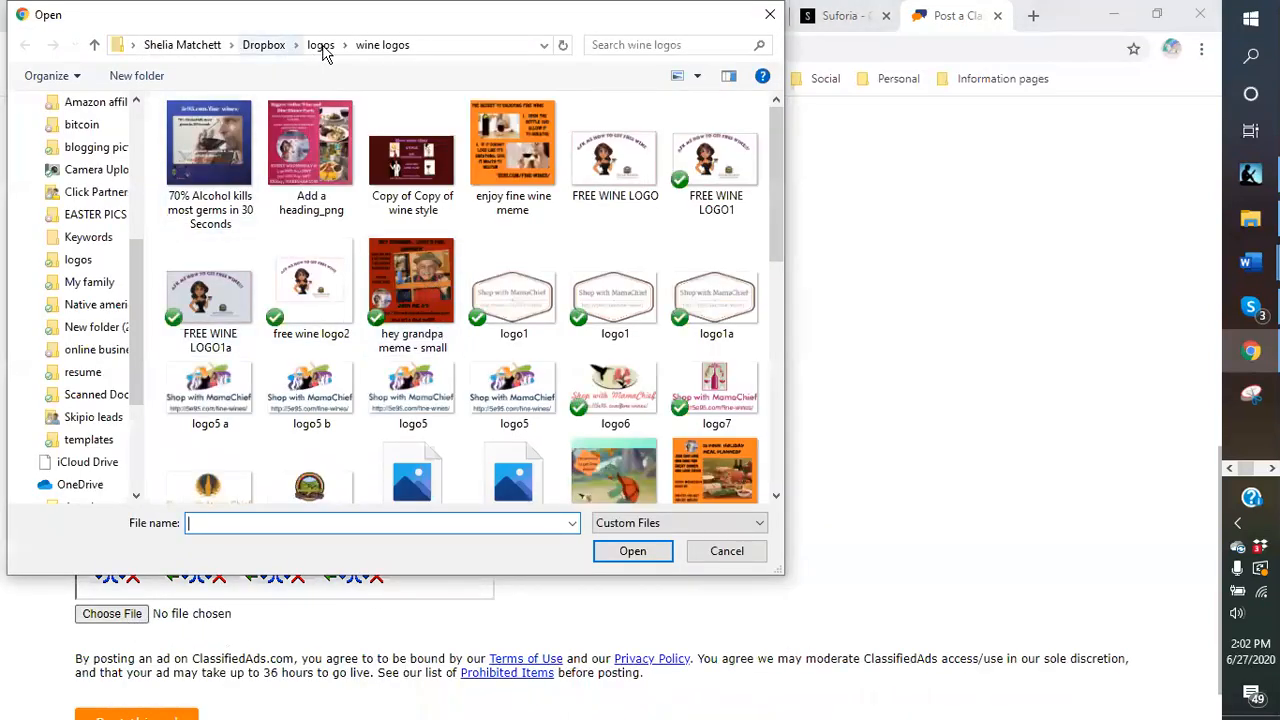
pyautogui.click(320, 45)
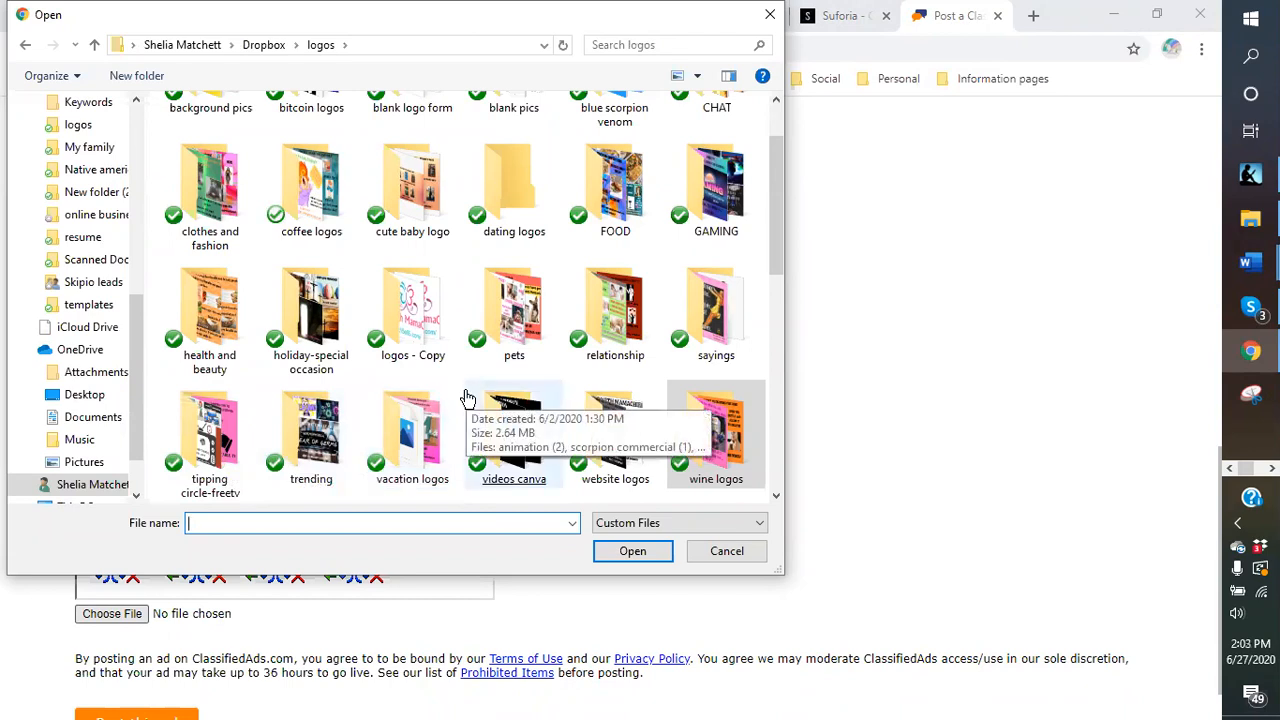
pyautogui.click(613, 437)
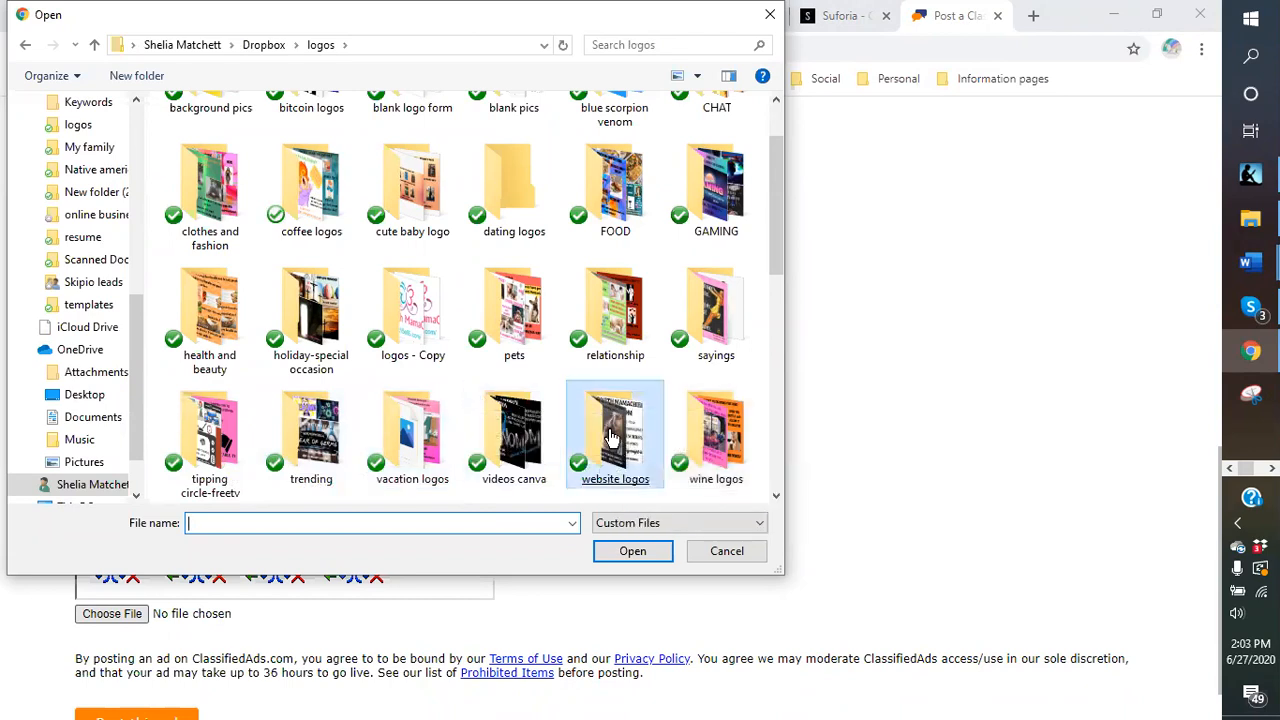
pyautogui.doubleClick(613, 437)
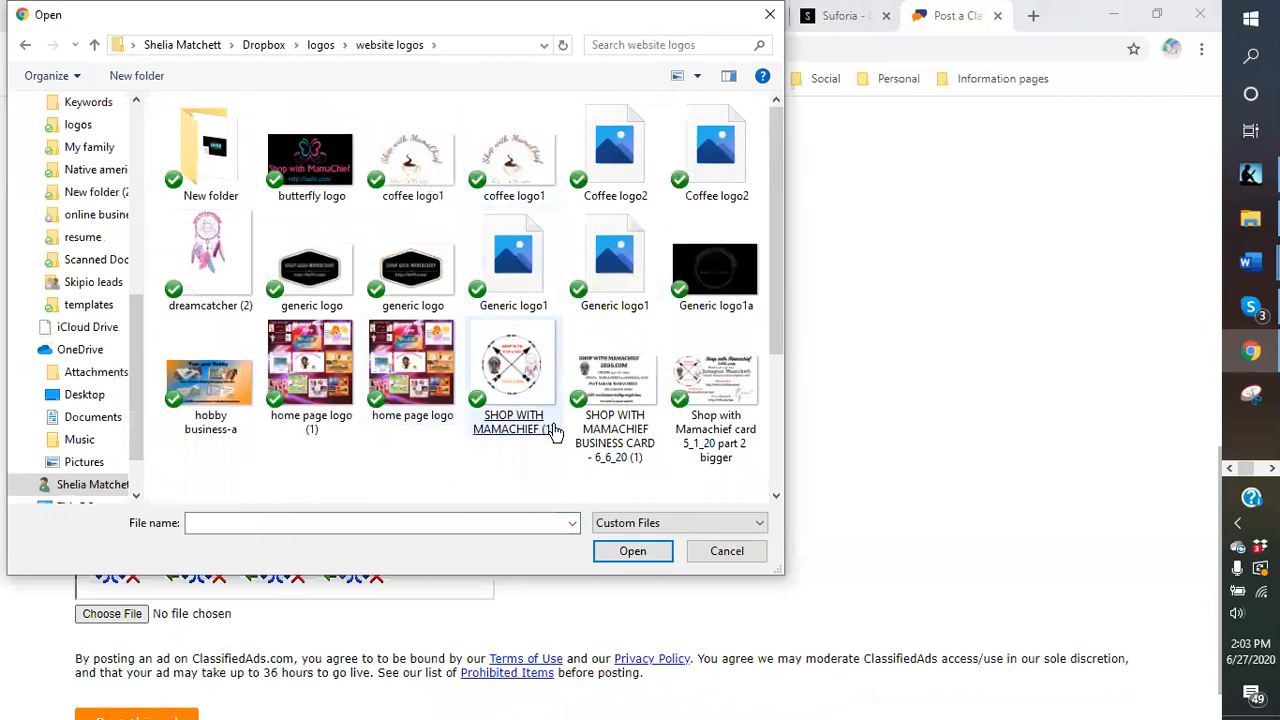
pyautogui.click(630, 377)
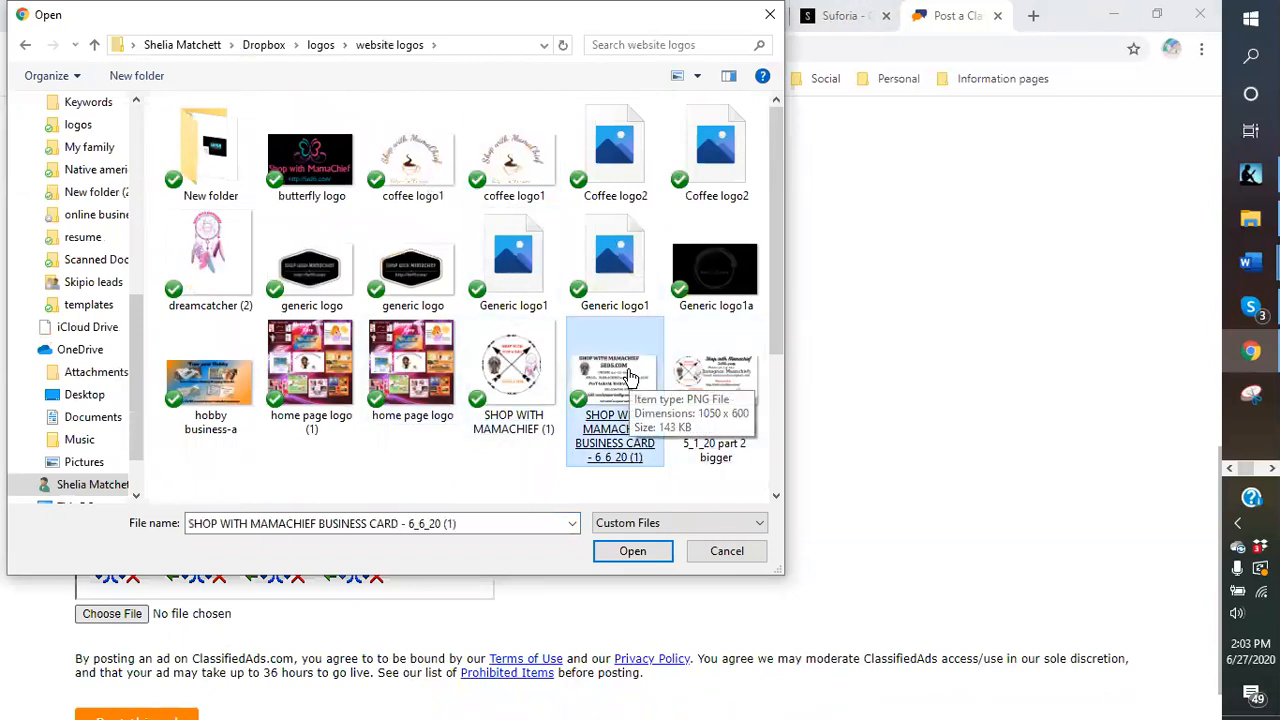
pyautogui.doubleClick(714, 385)
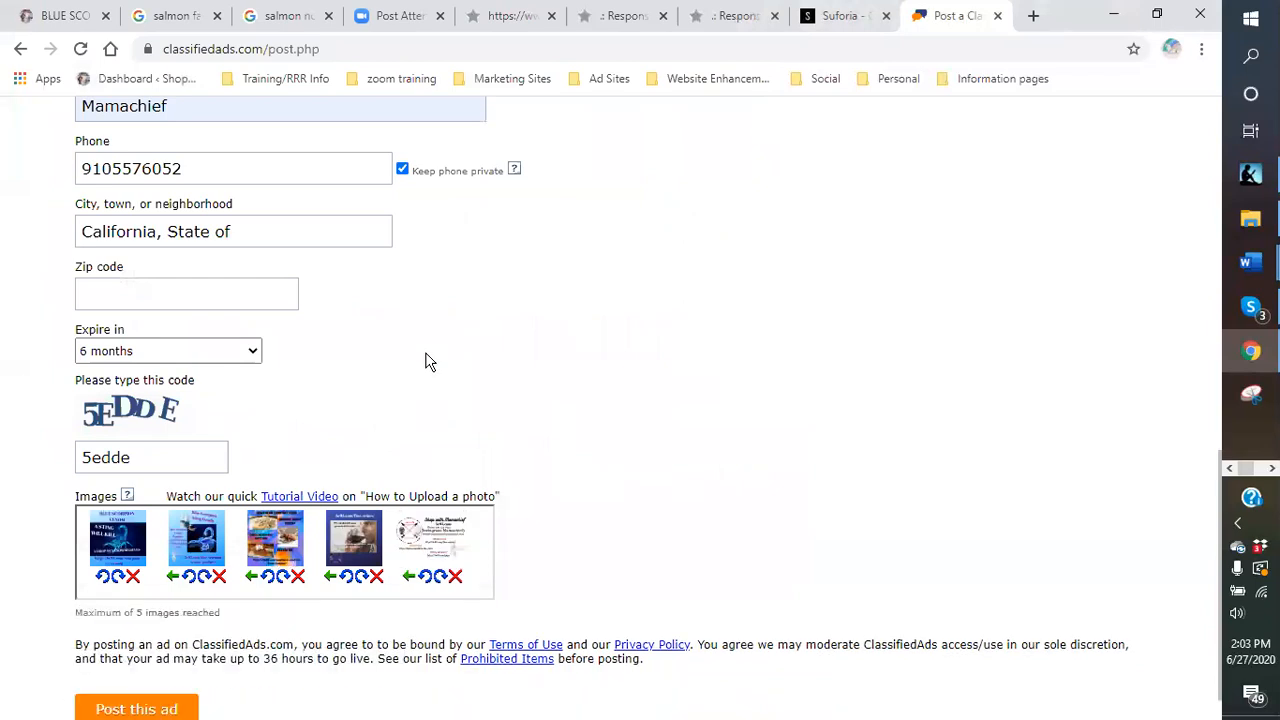
pyautogui.scroll(-1, 427, 362)
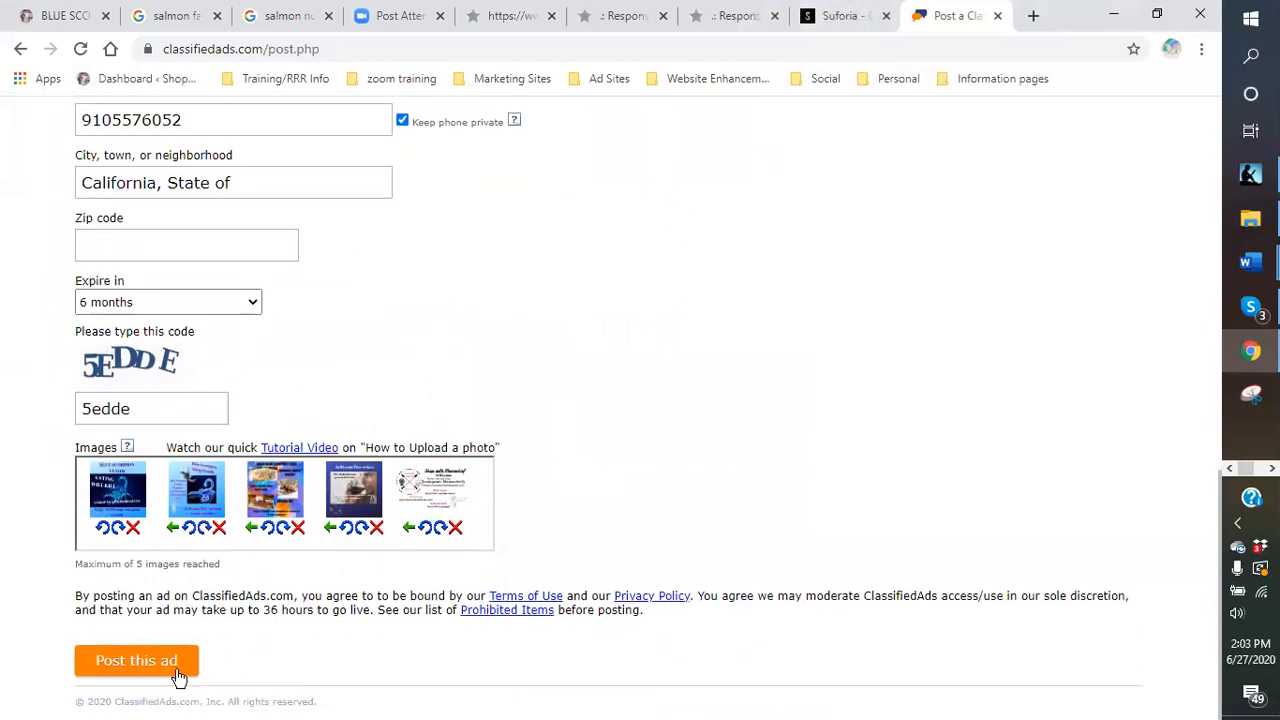
pyautogui.click(128, 664)
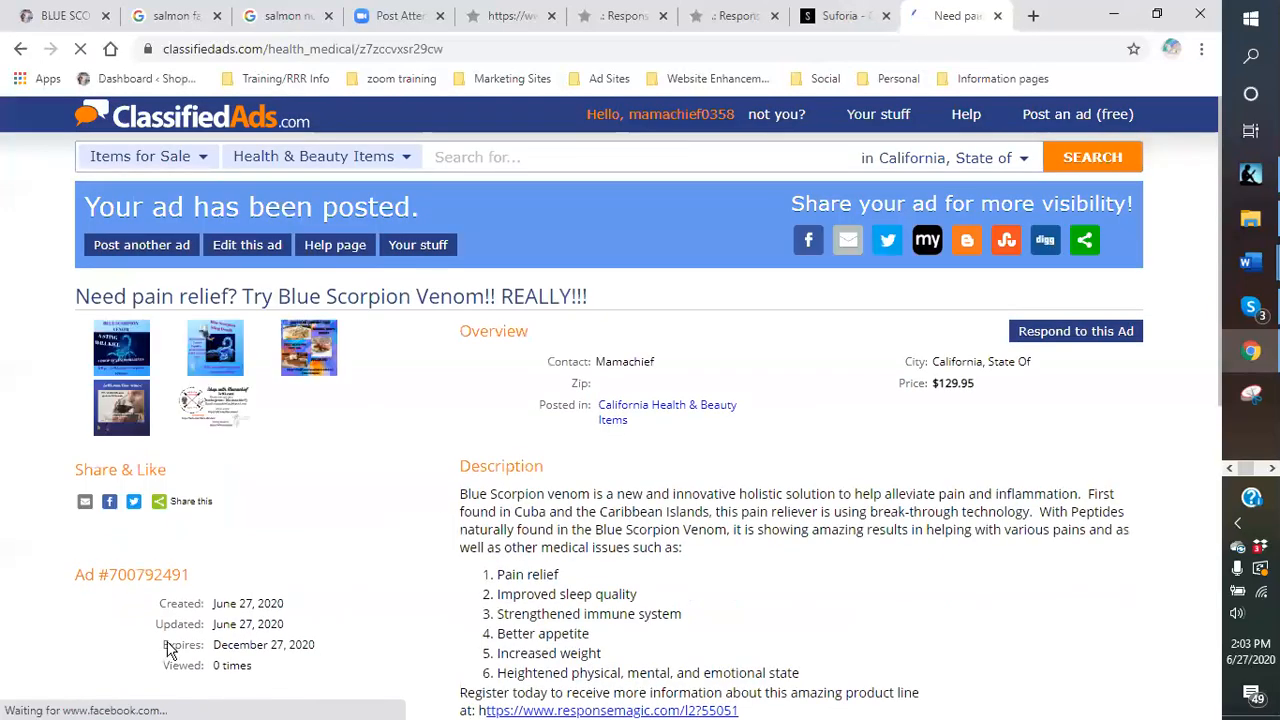
# Open the ad's ResponseMagic squeeze-page link, check it, and close that page.
pyautogui.scroll(-3, 425, 430)
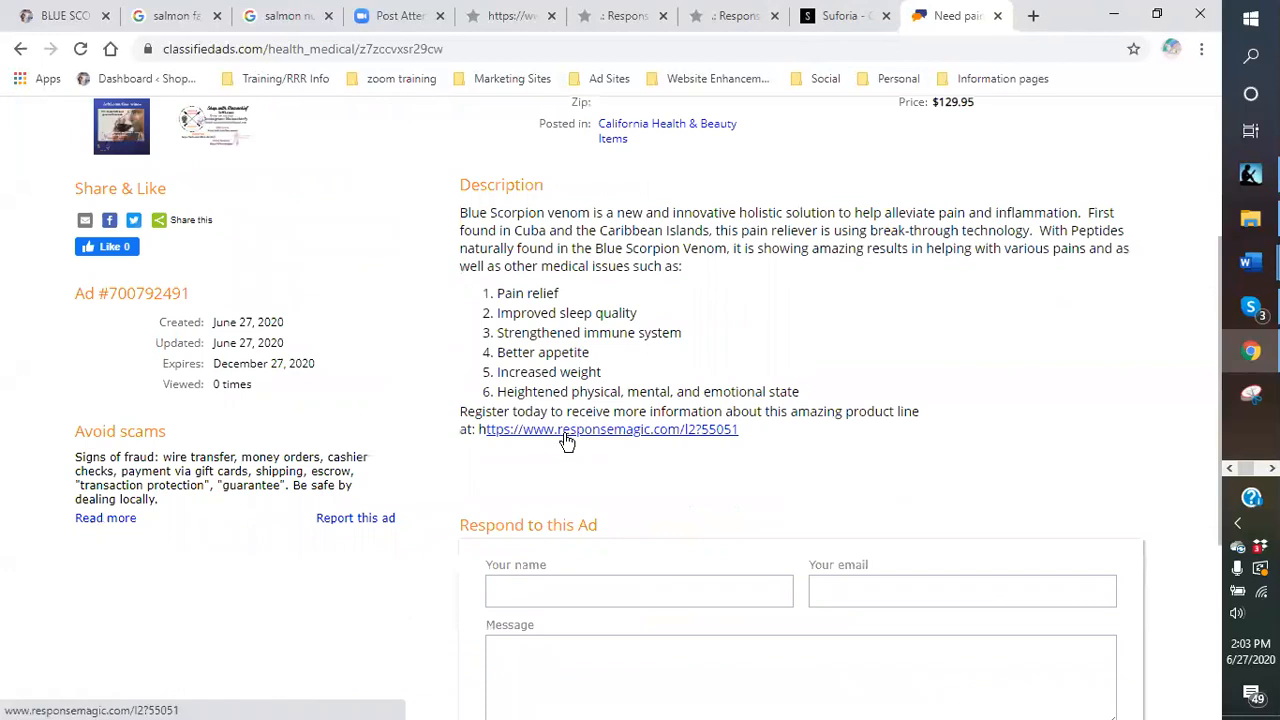
pyautogui.click(566, 440)
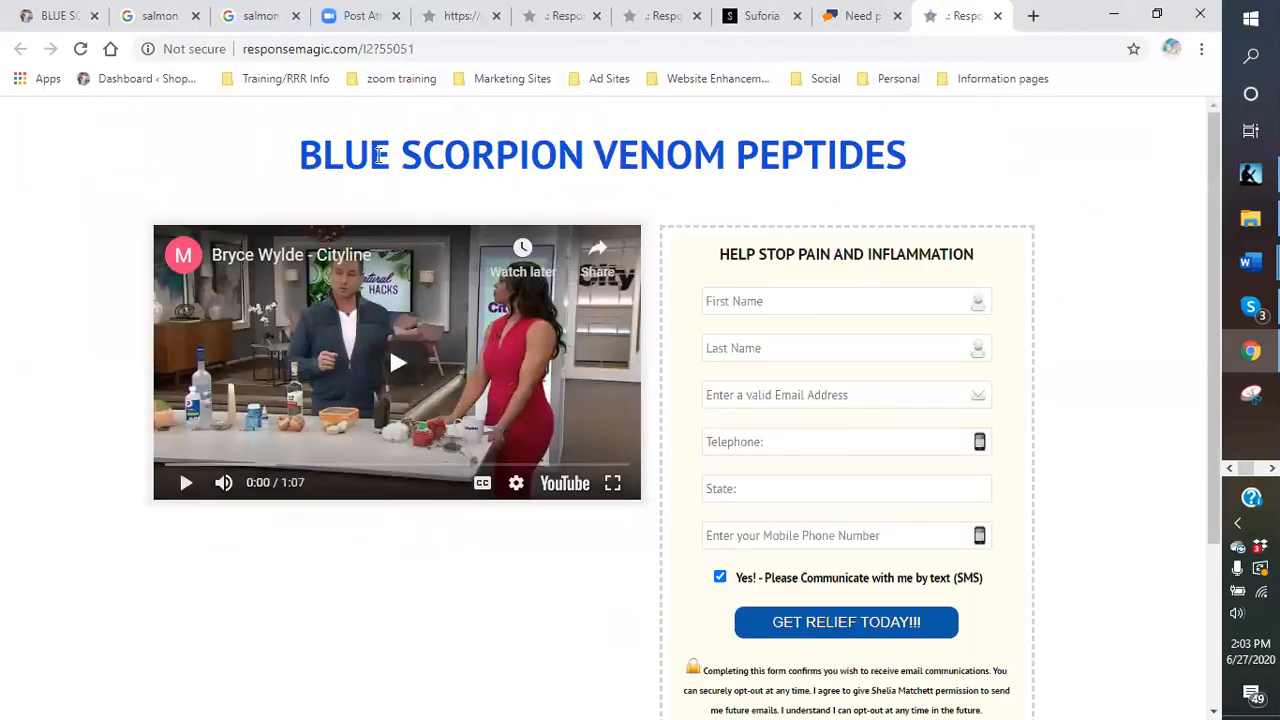
pyautogui.scroll(-3, 786, 346)
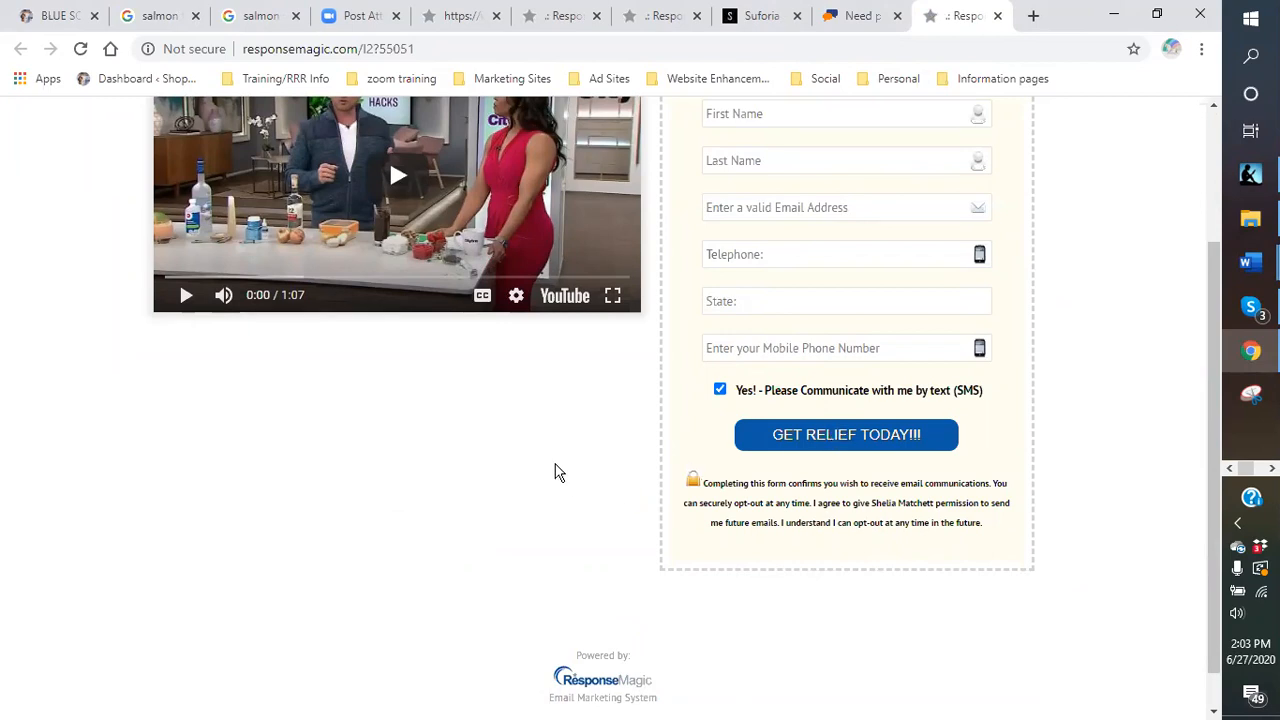
pyautogui.scroll(1, 558, 473)
pyautogui.scroll(1, 660, 480)
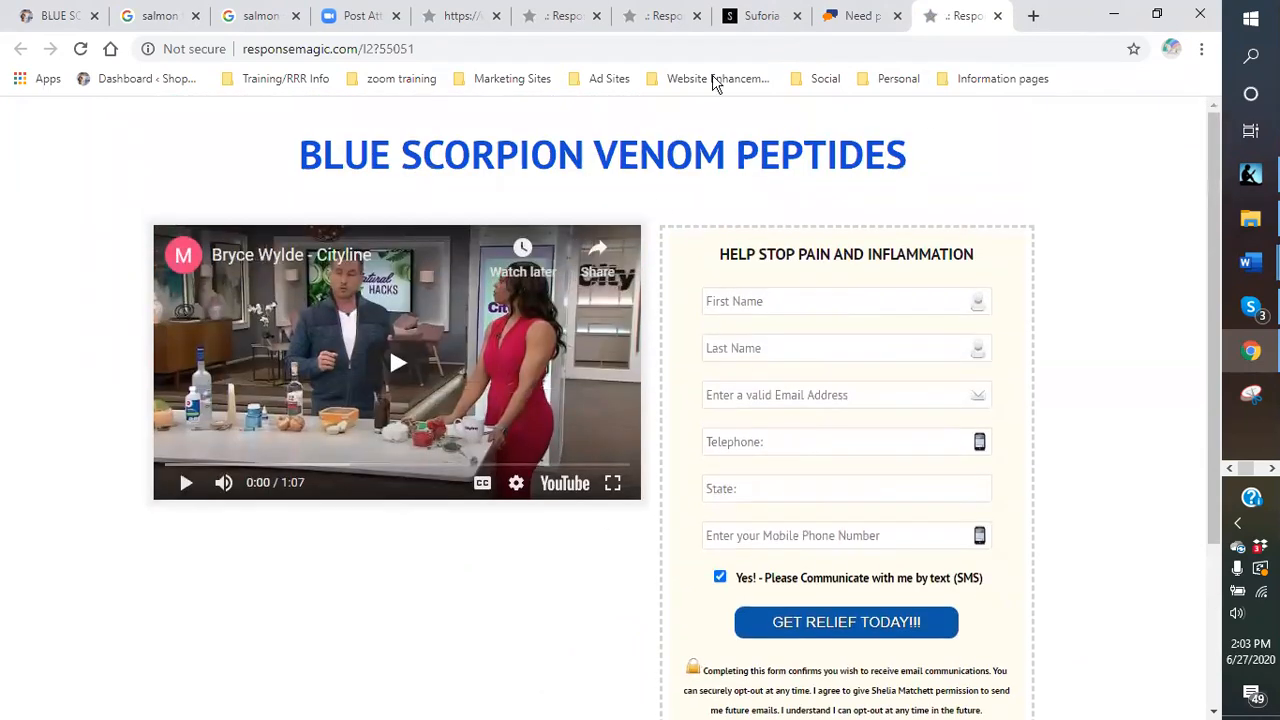
pyautogui.click(997, 16)
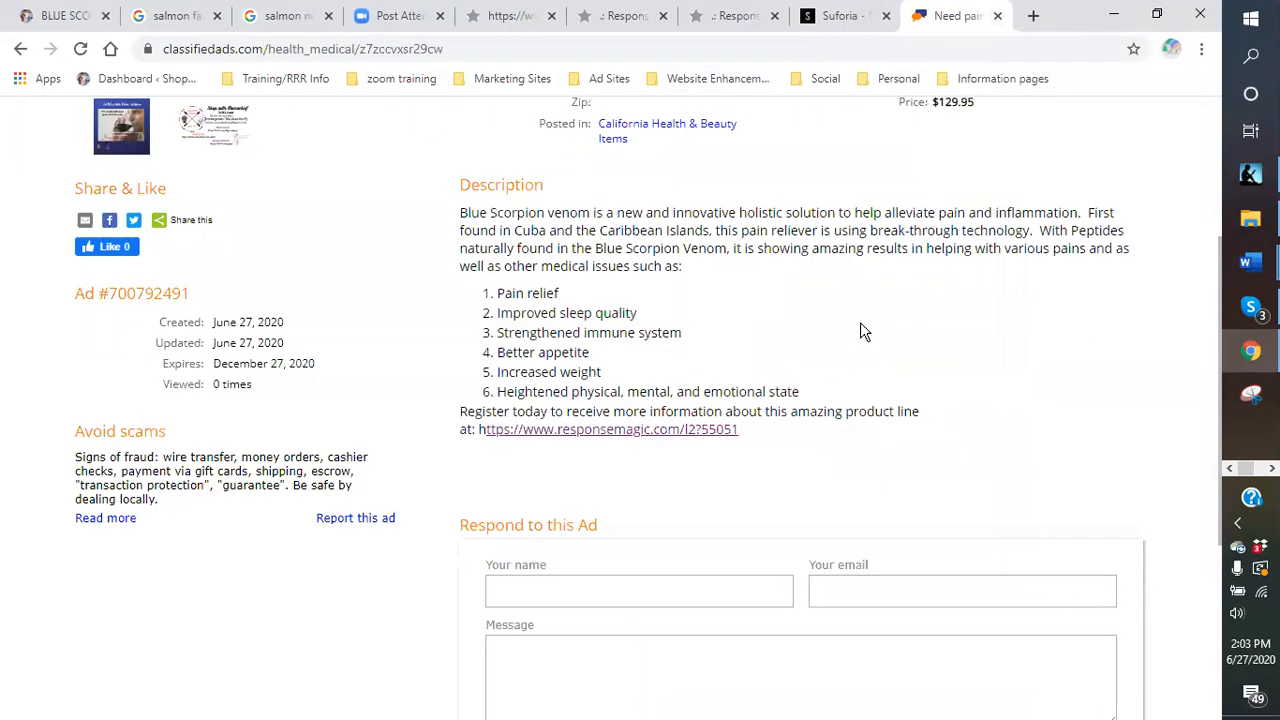
# Scroll through the posted Blue Scorpion Venom ad, then close its page.
pyautogui.scroll(1, 860, 322)
pyautogui.scroll(1, 787, 414)
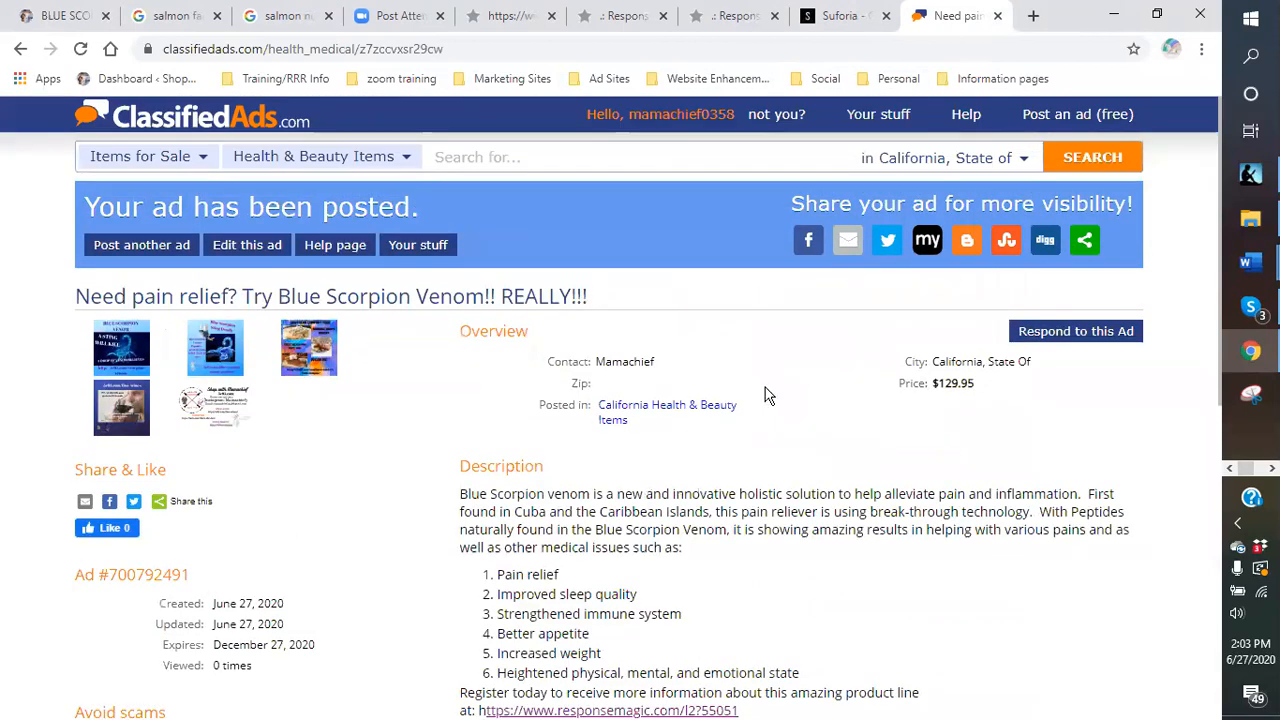
pyautogui.scroll(-2, 766, 394)
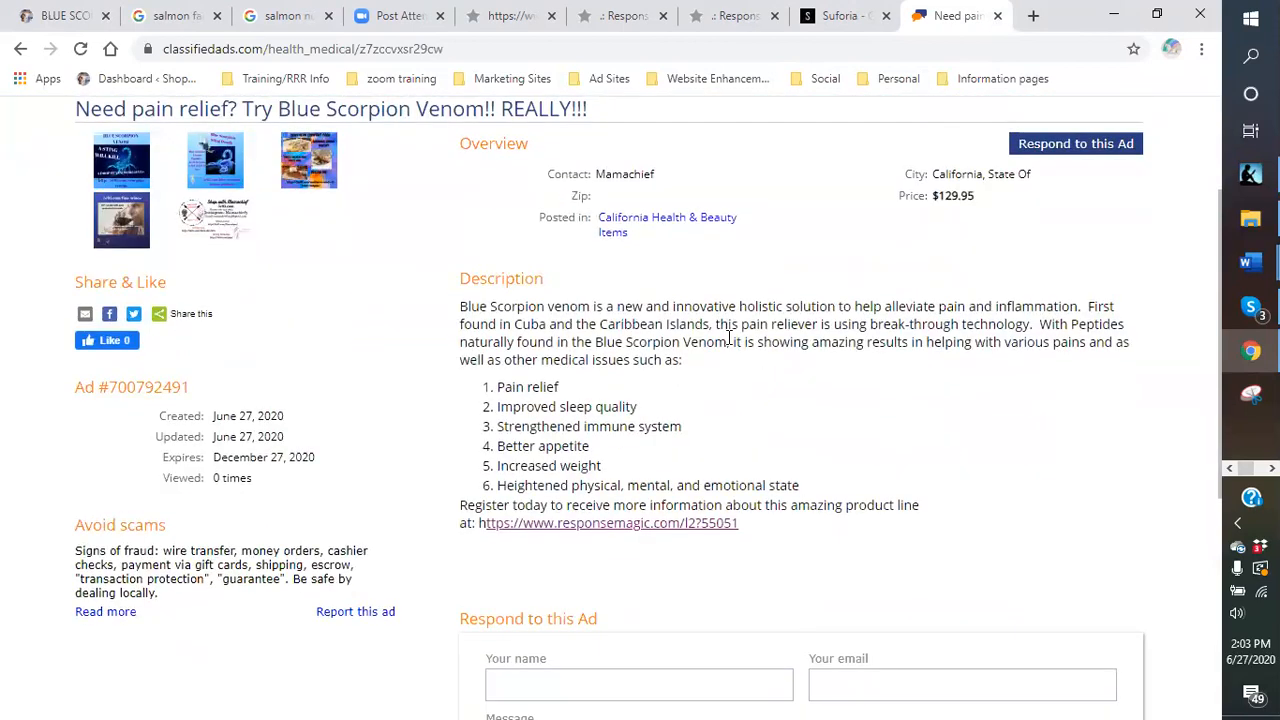
pyautogui.scroll(-1, 766, 420)
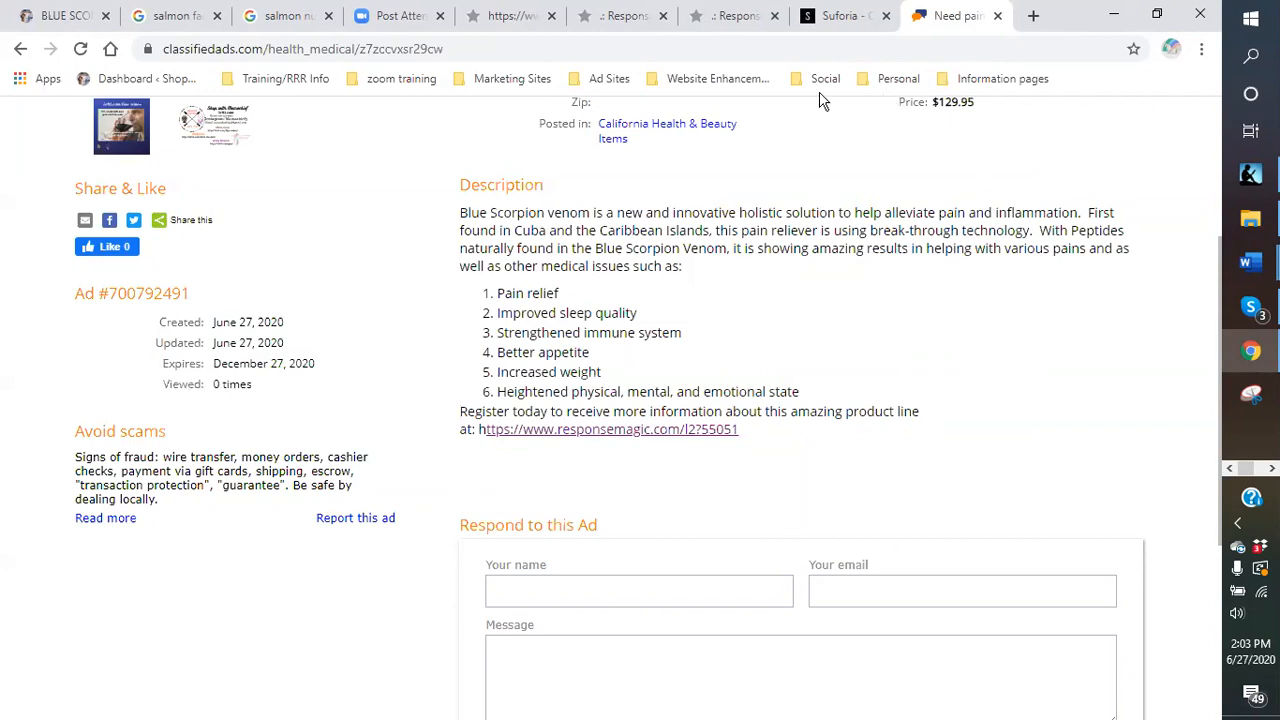
pyautogui.click(996, 16)
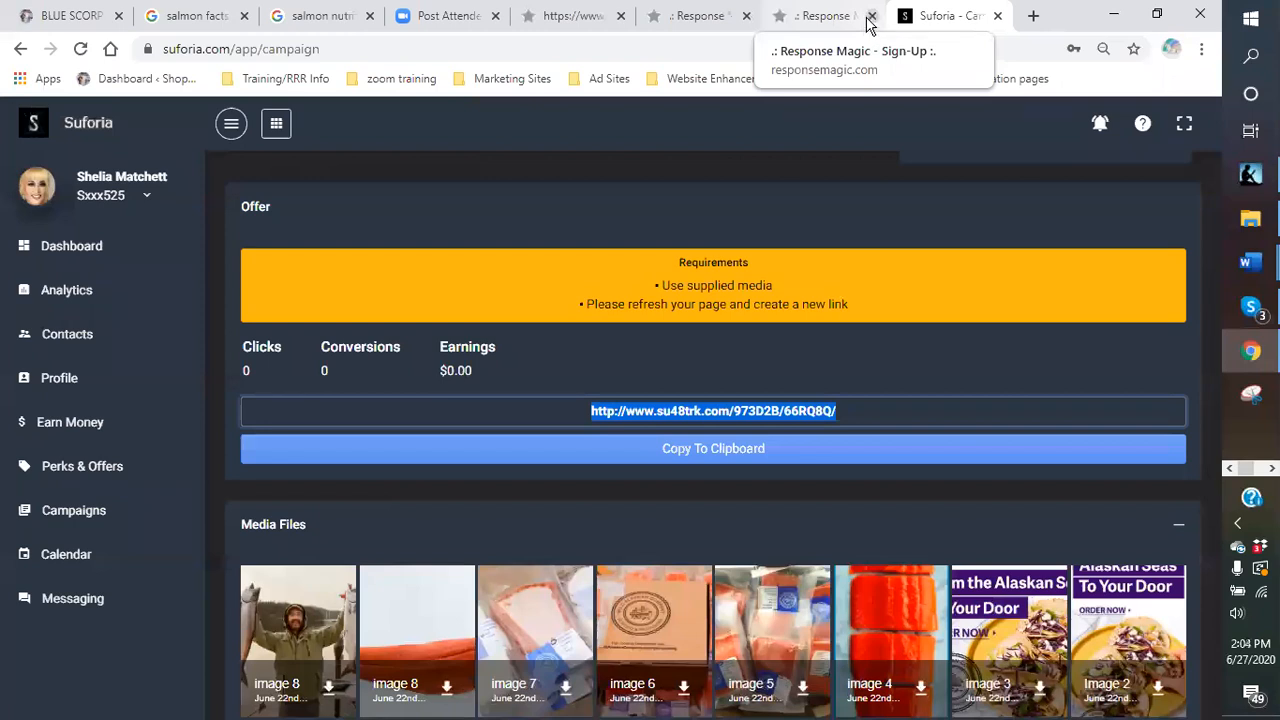
# Close the three leftover Response Magic pages and copy the salmon offer's su48trk.com tracking link.
pyautogui.click(872, 17)
pyautogui.click(746, 17)
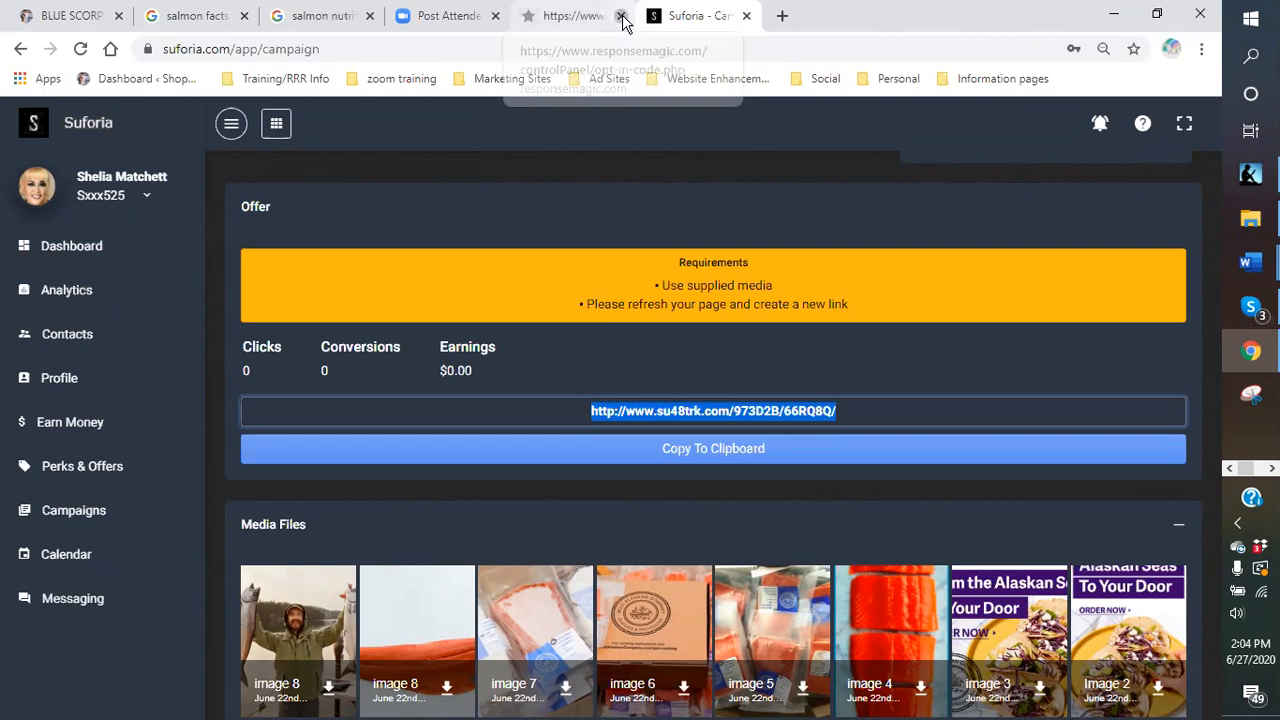
pyautogui.click(621, 17)
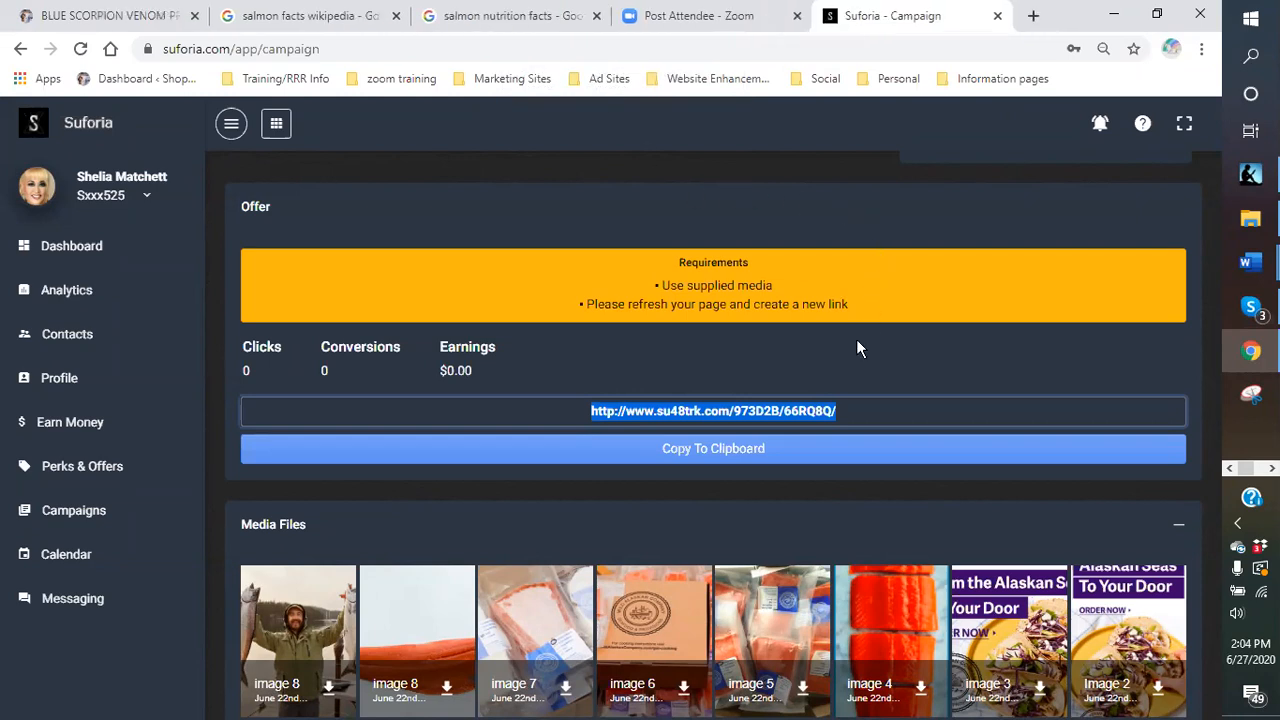
pyautogui.click(877, 414)
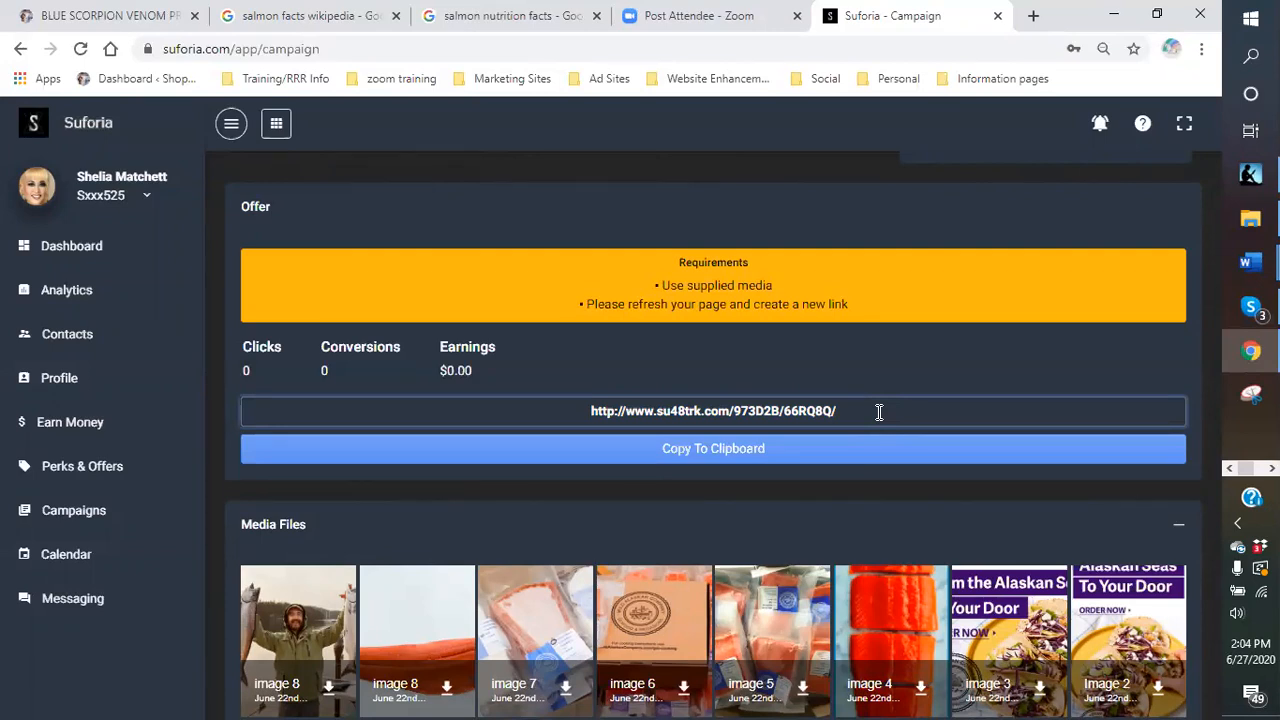
pyautogui.click(877, 446)
# Switch to the BLUE SCORPION VENOM PRODUCTS page on 5e95.com and scroll back to its top.
pyautogui.click(117, 16)
pyautogui.moveTo(296, 262)
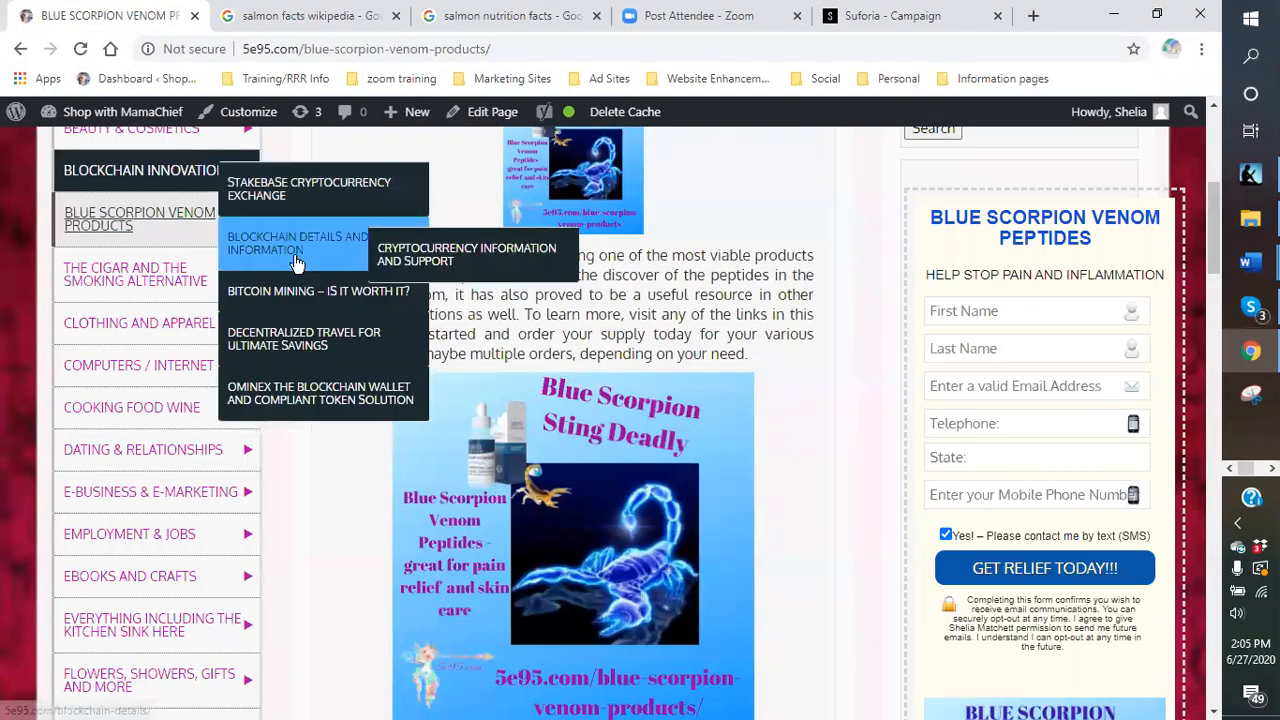
pyautogui.scroll(2, 425, 188)
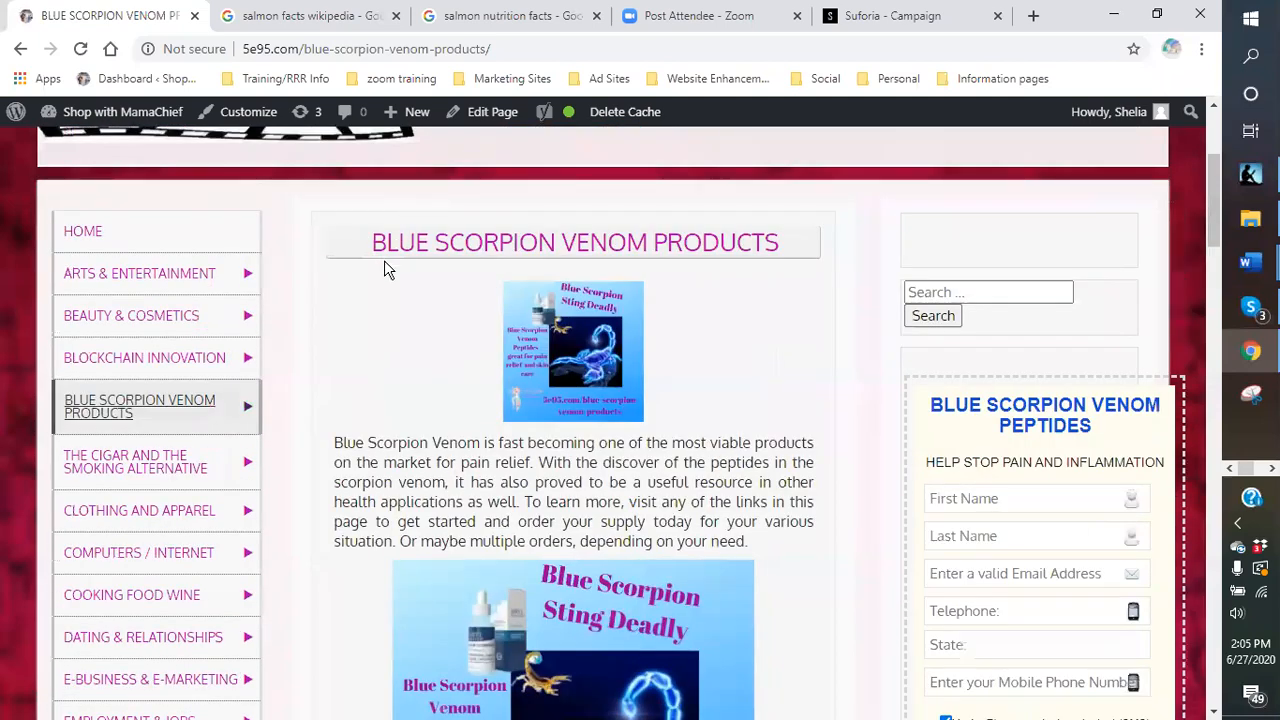
pyautogui.scroll(-2, 384, 262)
pyautogui.scroll(2, 371, 251)
pyautogui.scroll(-1, 357, 262)
pyautogui.scroll(1, 357, 262)
# Go to the 5e95.com home page and browse its category menu submenus.
pyautogui.click(96, 233)
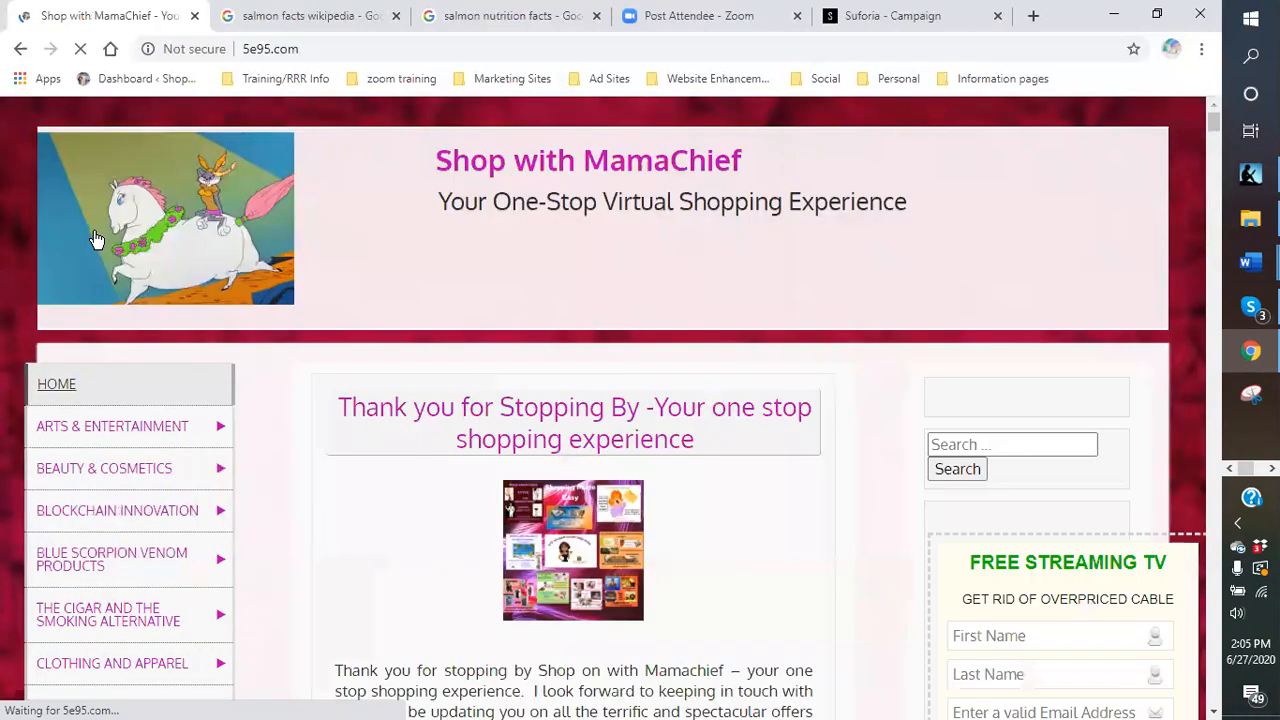
pyautogui.scroll(-2, 965, 560)
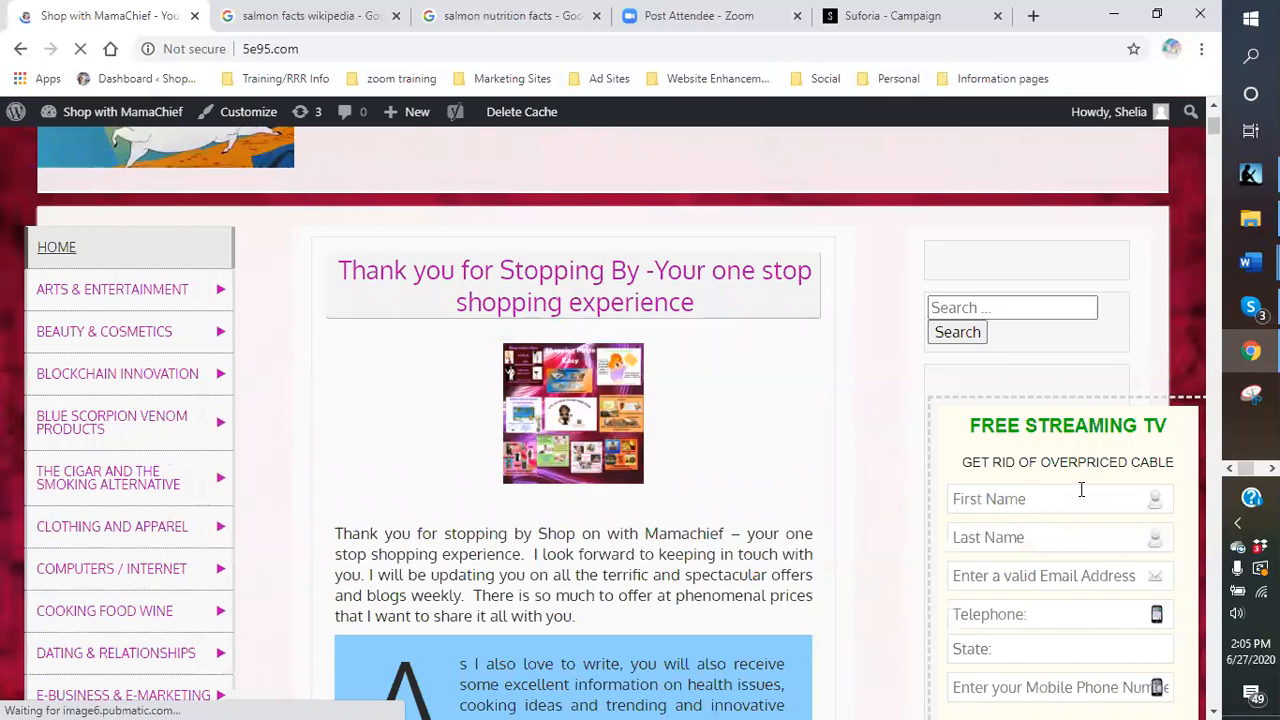
pyautogui.scroll(-2, 886, 423)
pyautogui.scroll(2, 100, 251)
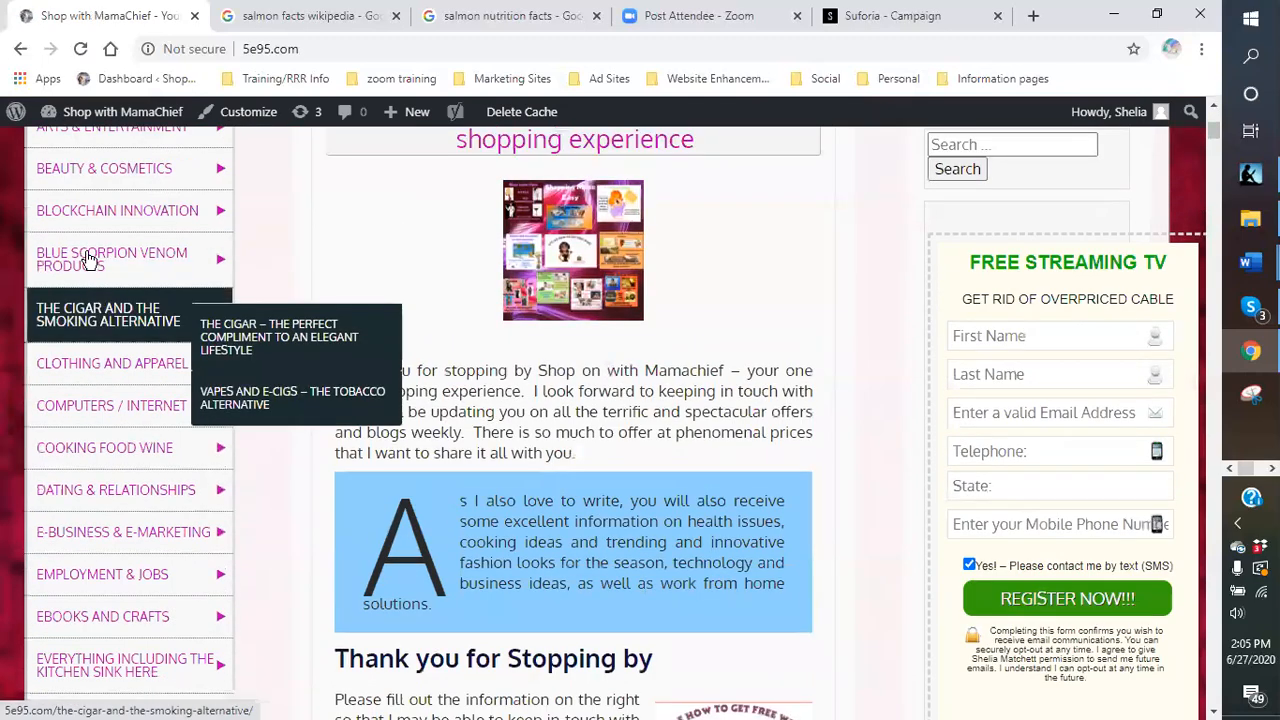
pyautogui.moveTo(85, 307)
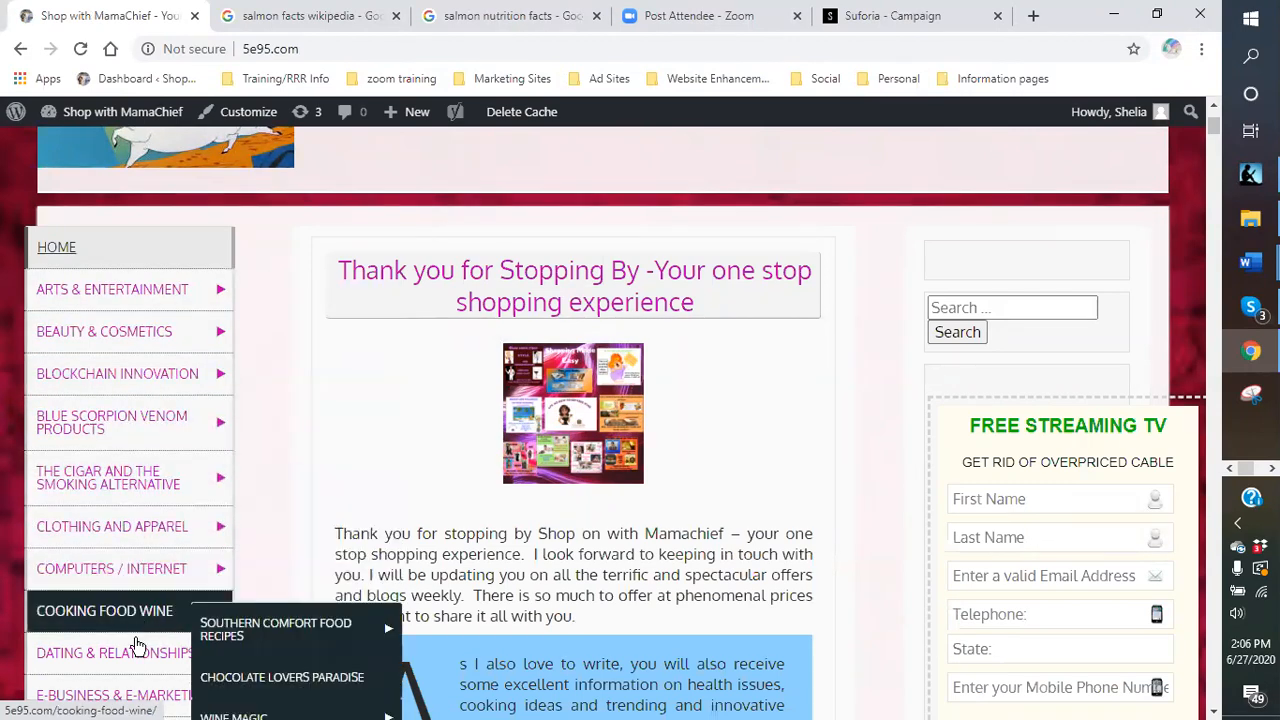
pyautogui.moveTo(143, 660)
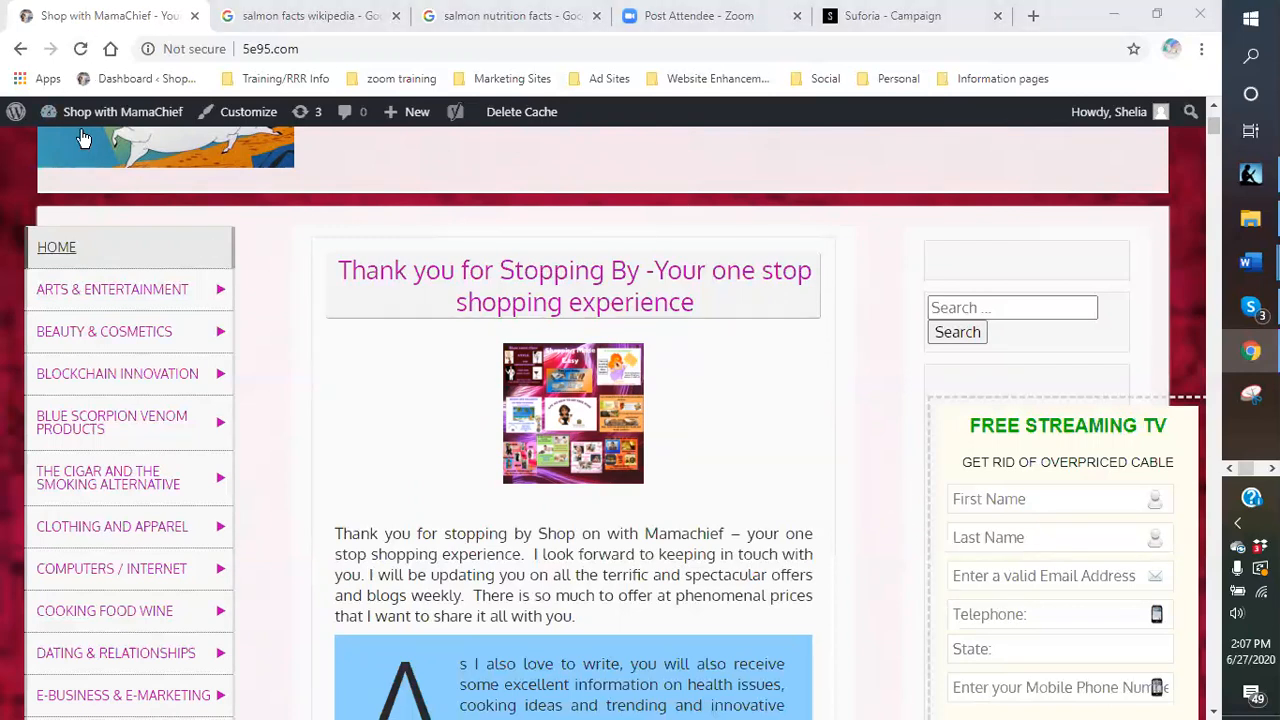
pyautogui.moveTo(80, 115)
pyautogui.scroll(-6, 1054, 563)
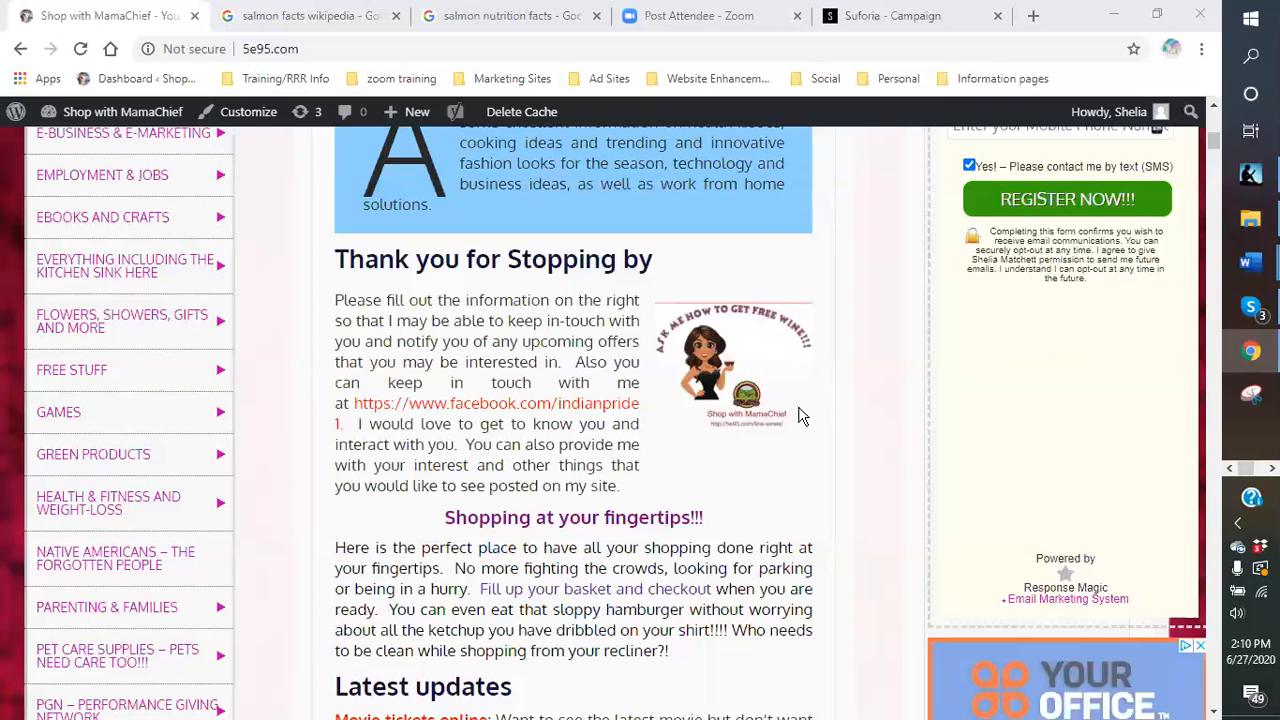
pyautogui.scroll(-4, 851, 514)
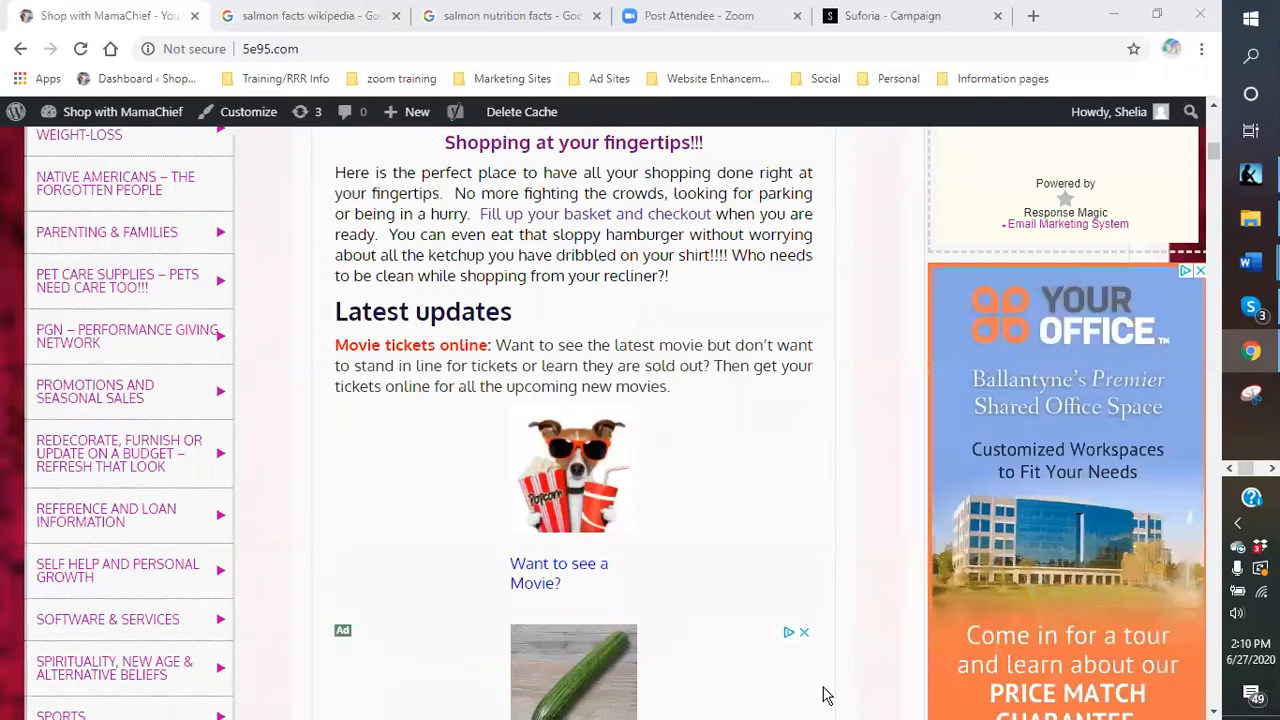